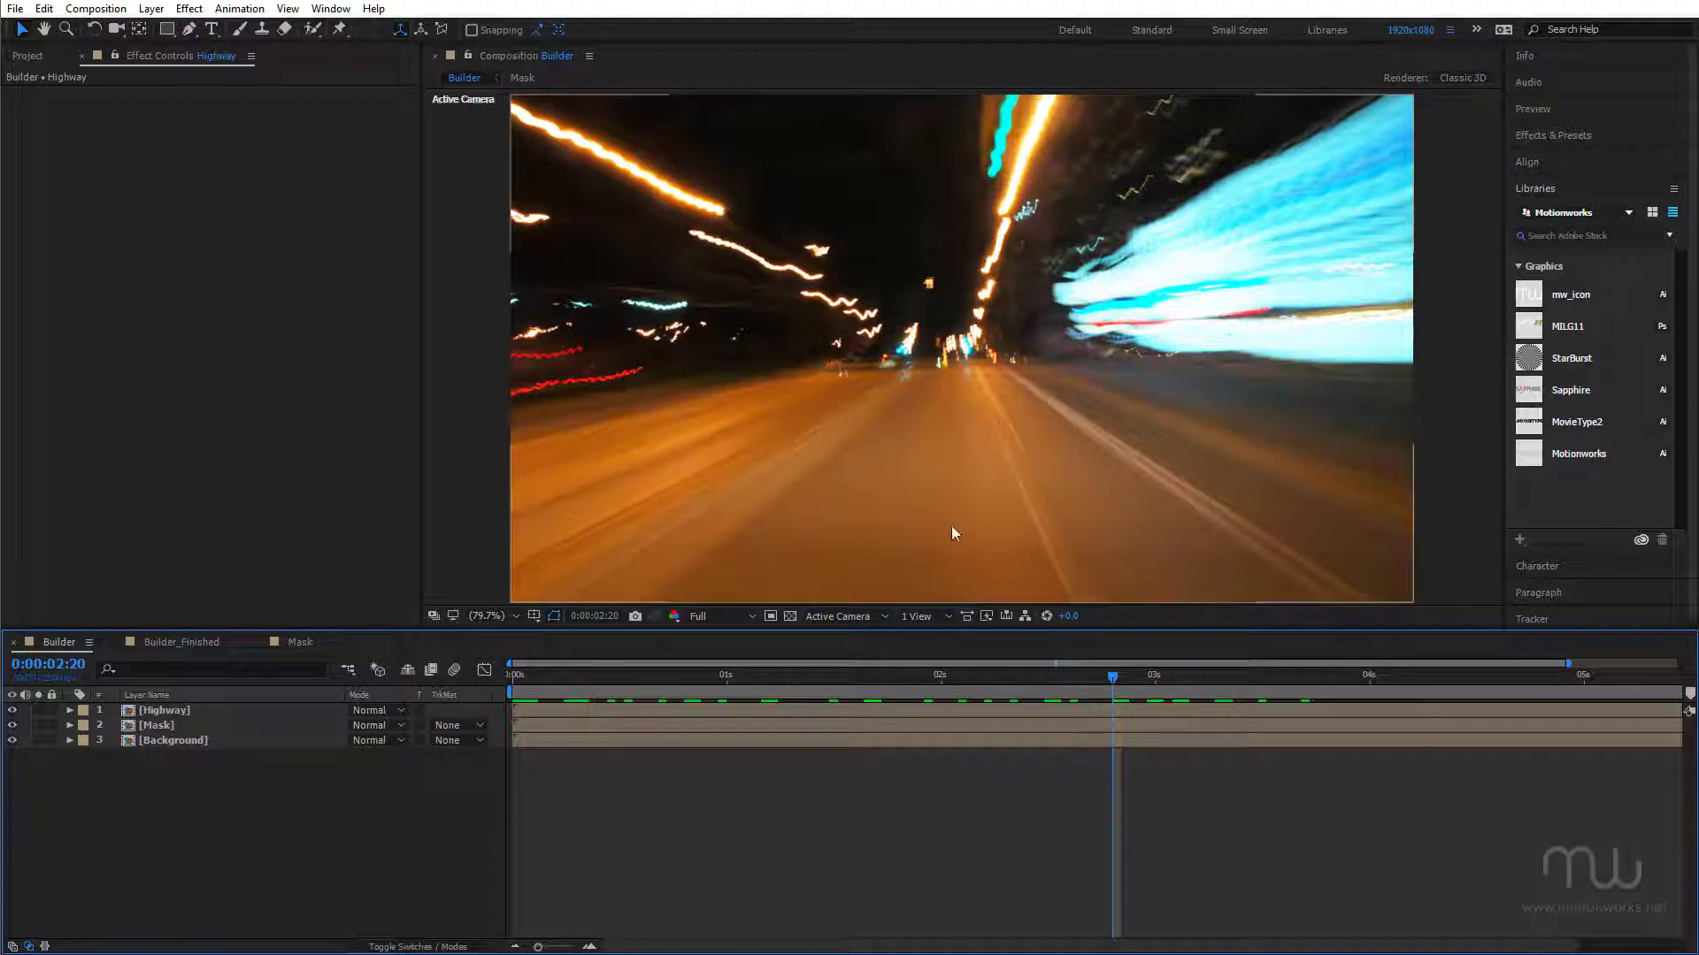
Step: Solo the Highway and Mask layers, checking the SAPPHIRE text against the transparency grid
left_click_drag(1018, 675, 907, 675)
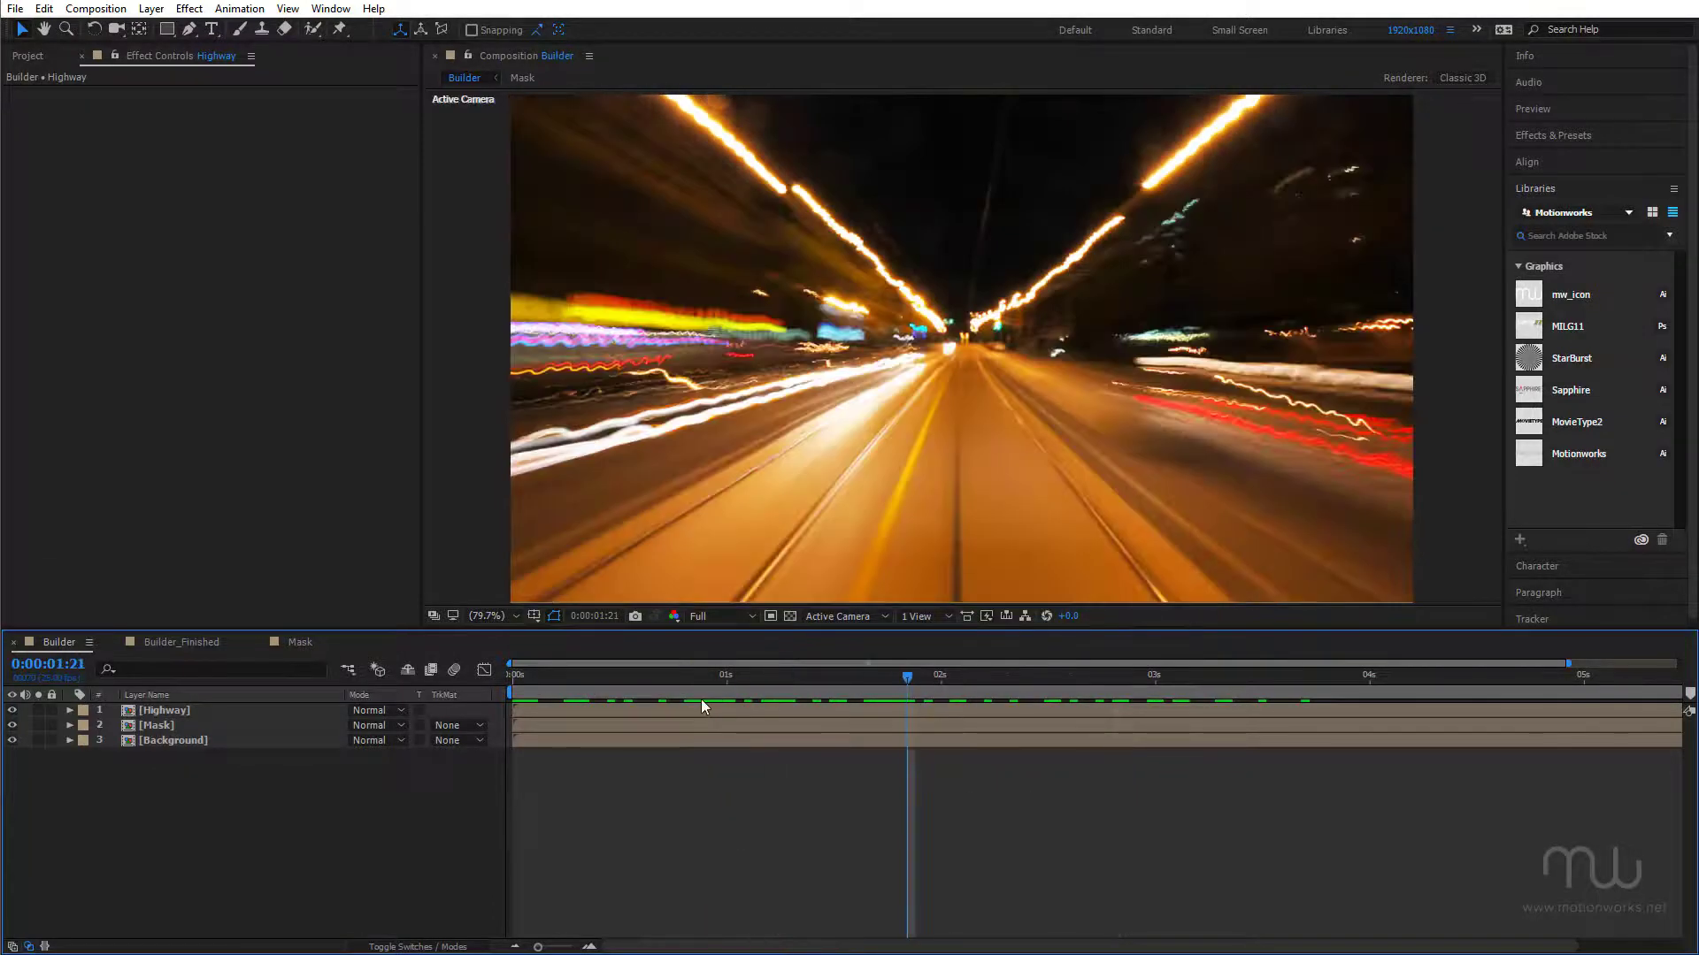
left_click(40, 711)
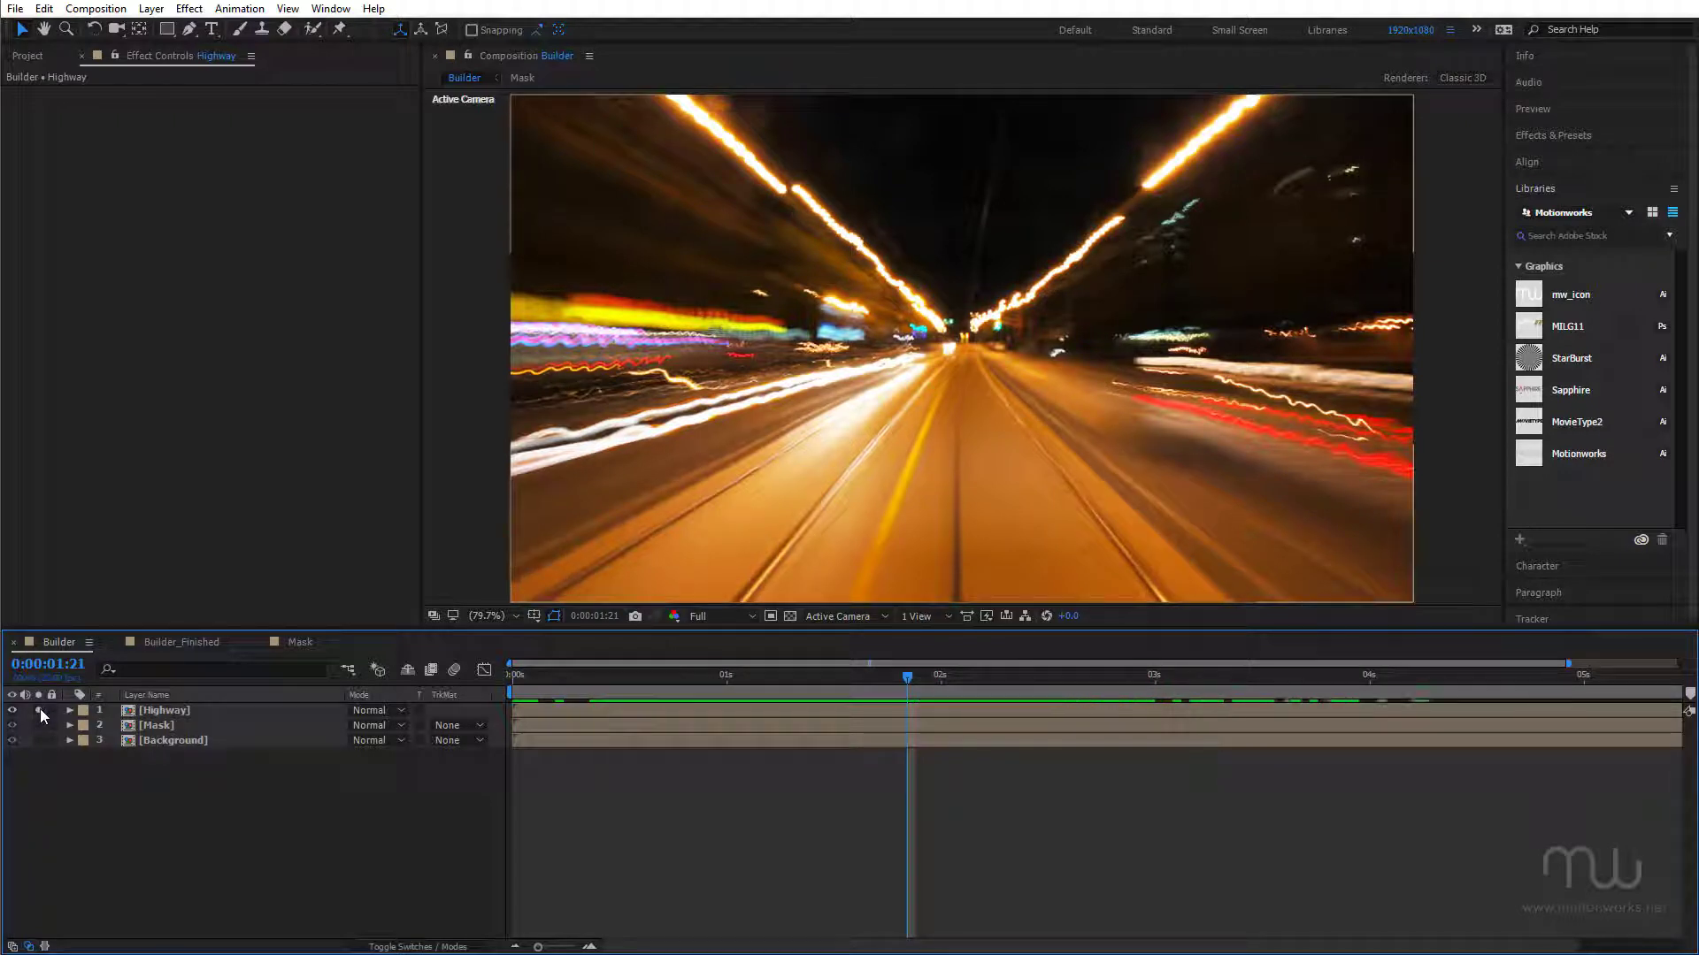
left_click(39, 725)
left_click(141, 731)
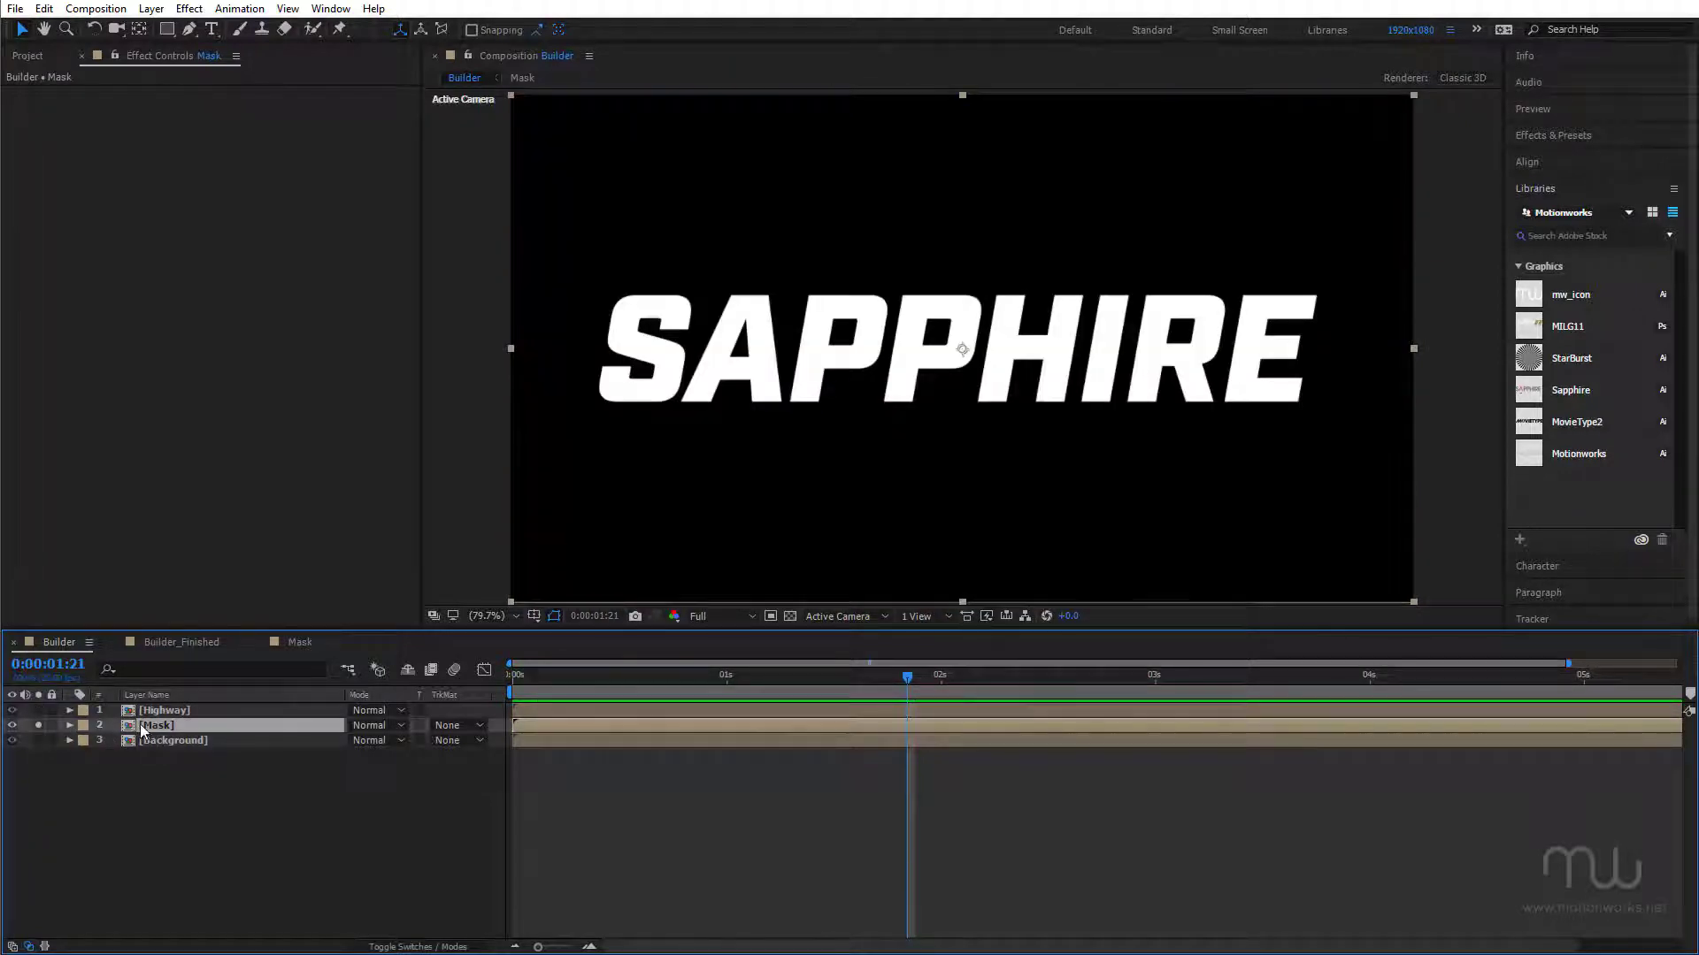
left_click(792, 616)
left_click(791, 617)
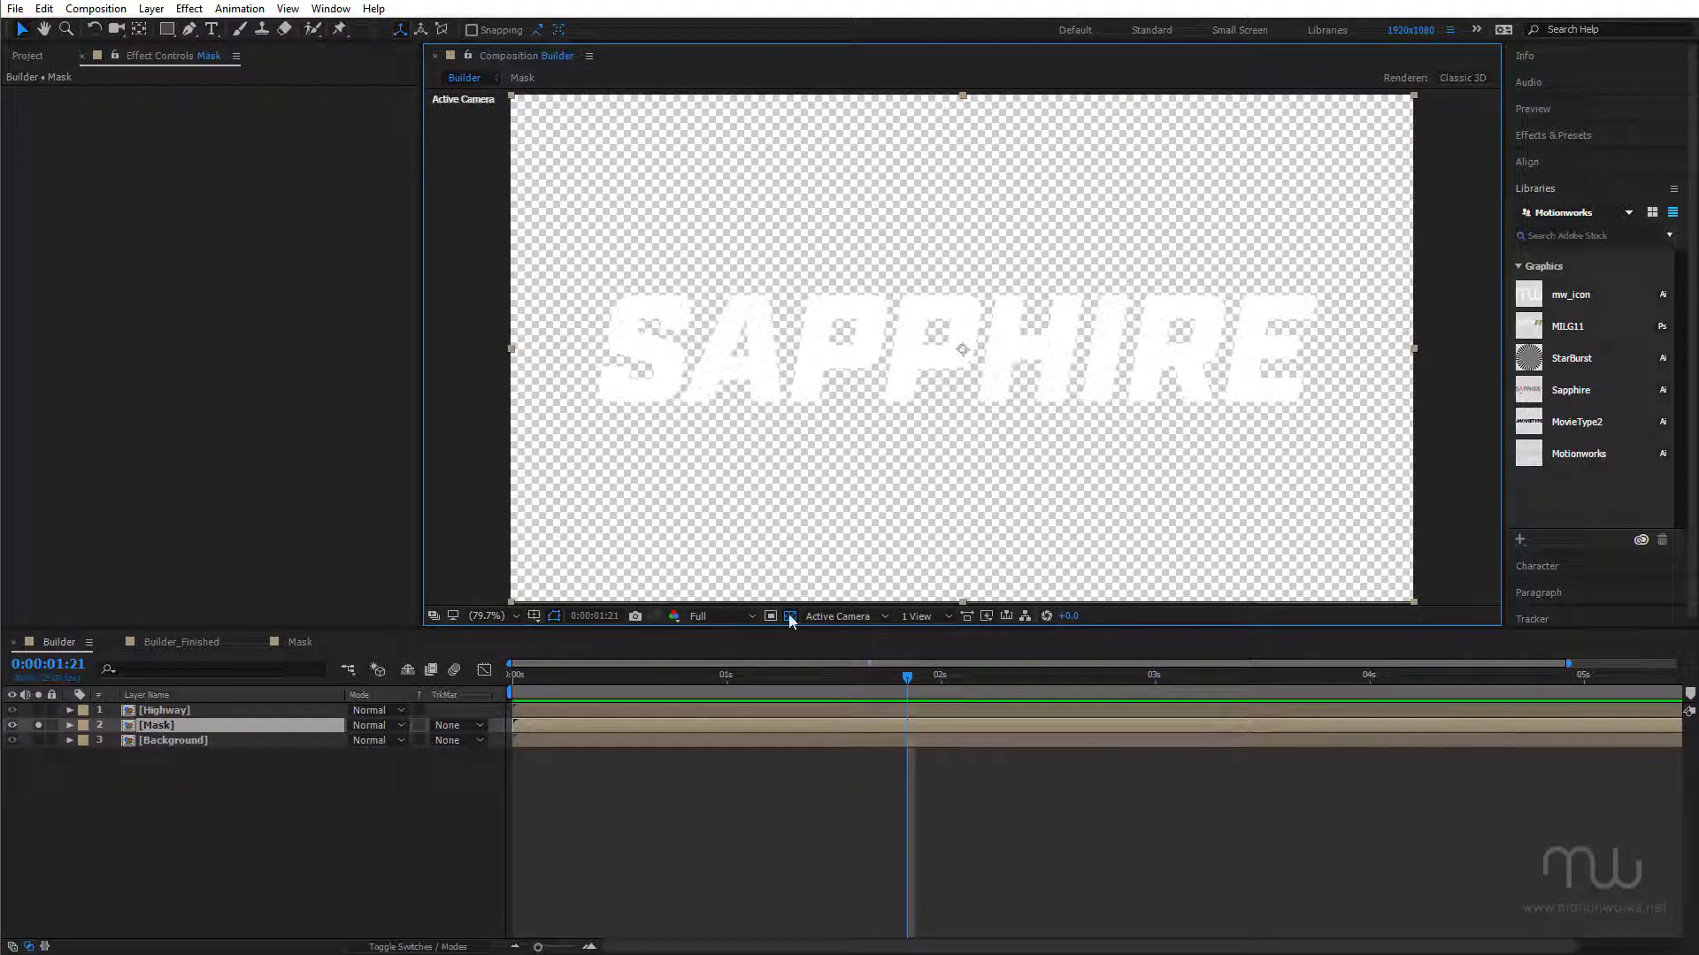
left_click(791, 616)
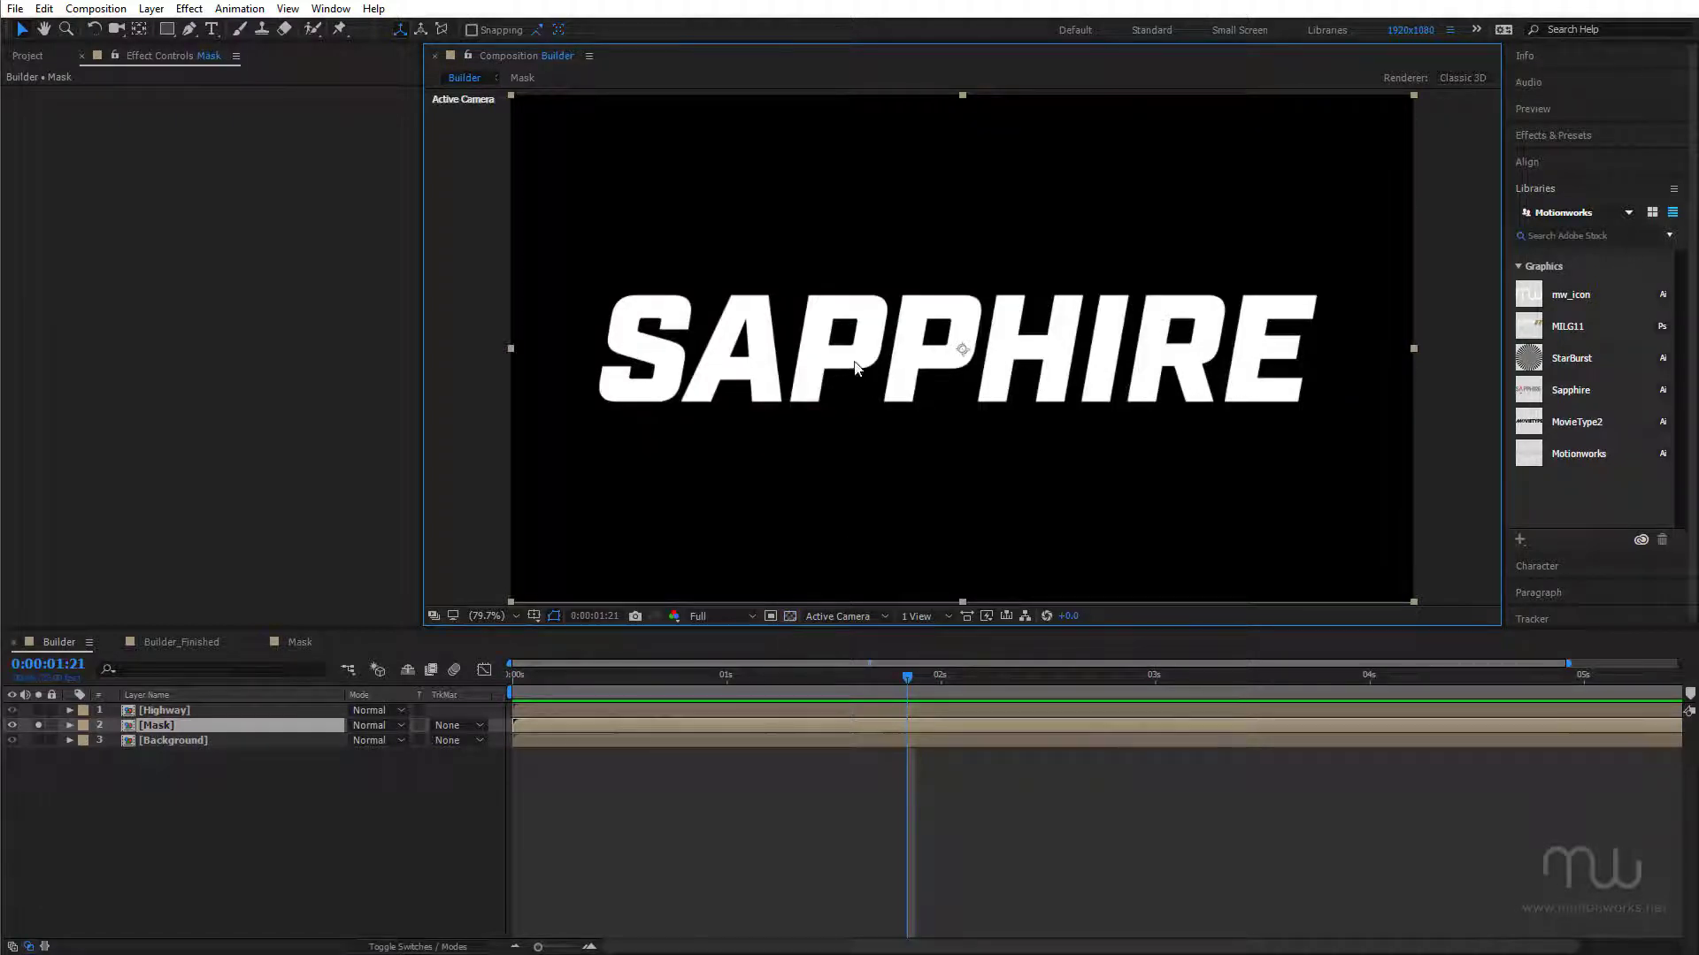
Step: Solo Background to view the city footage, then hide and lock Mask and Background and select Highway
left_click(38, 741)
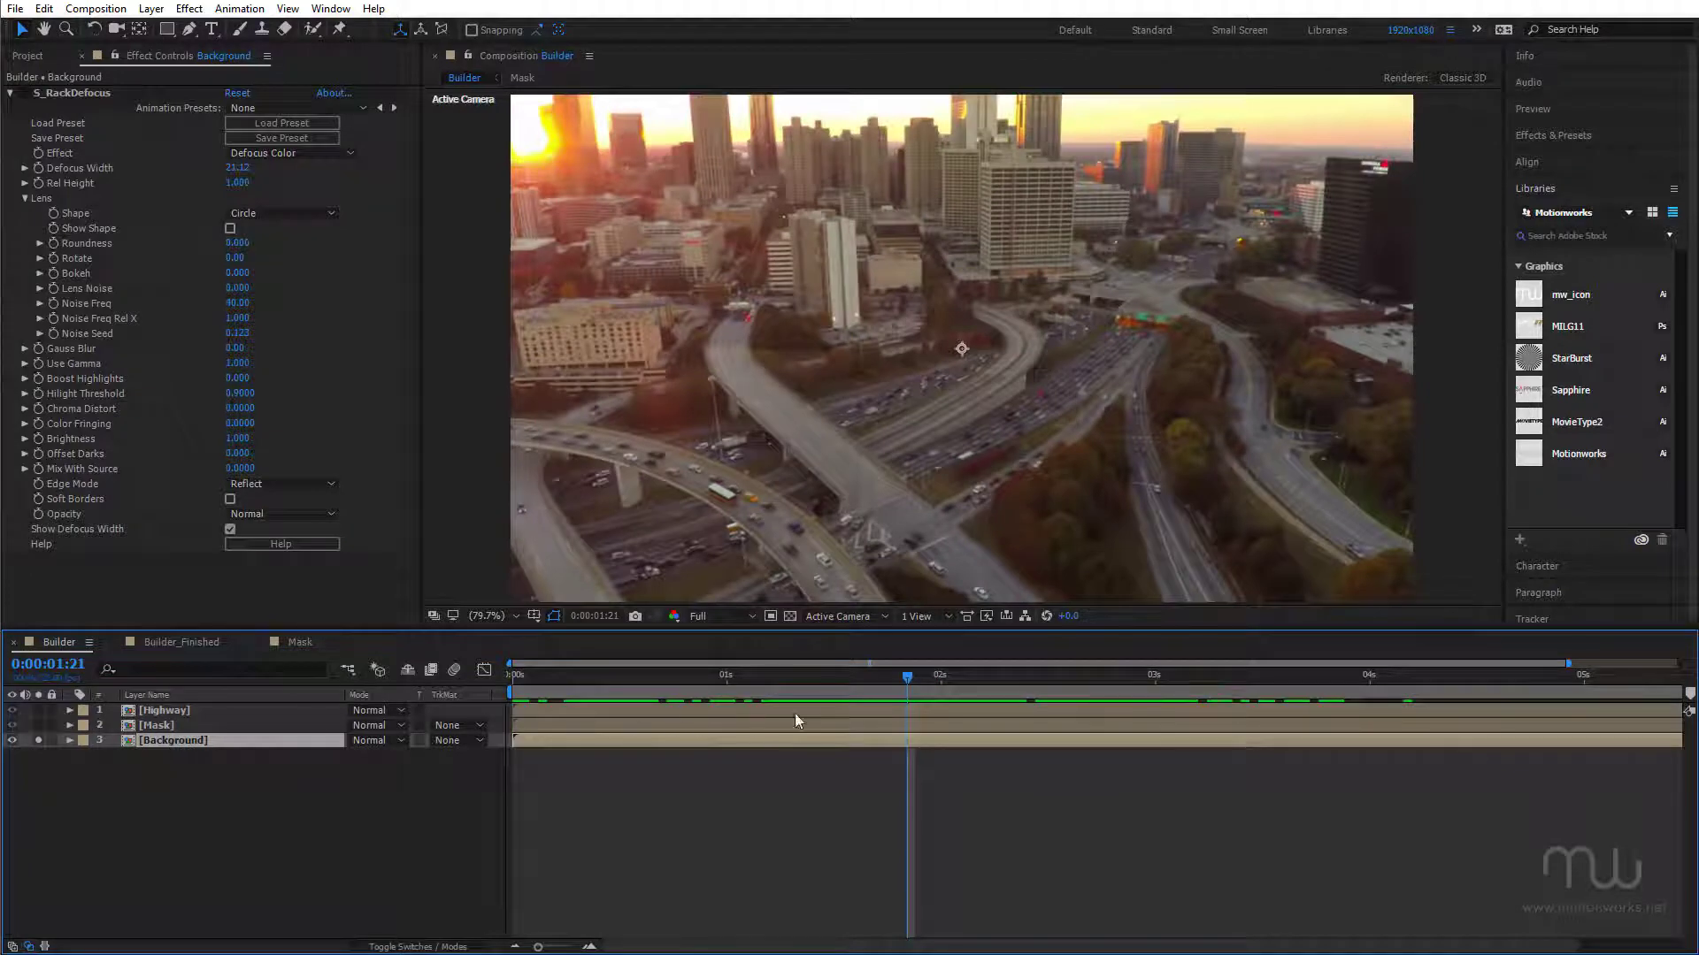
left_click(1240, 676)
left_click(873, 677)
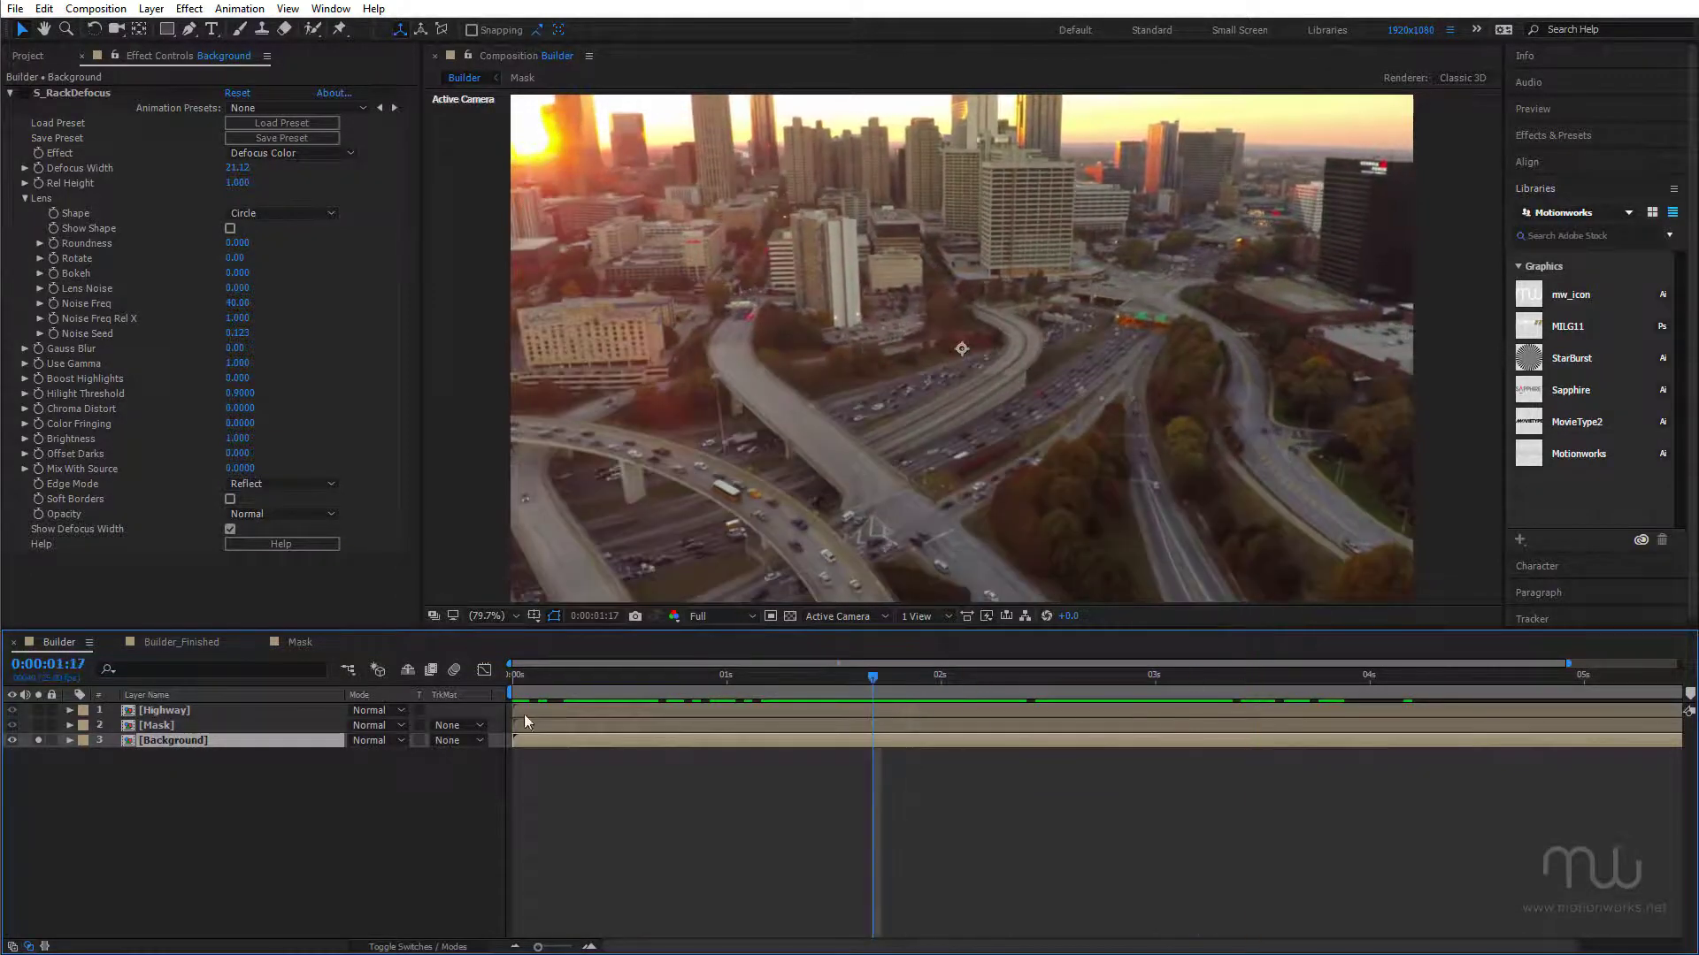
left_click(38, 741)
left_click_drag(15, 741, 51, 725)
left_click(188, 711)
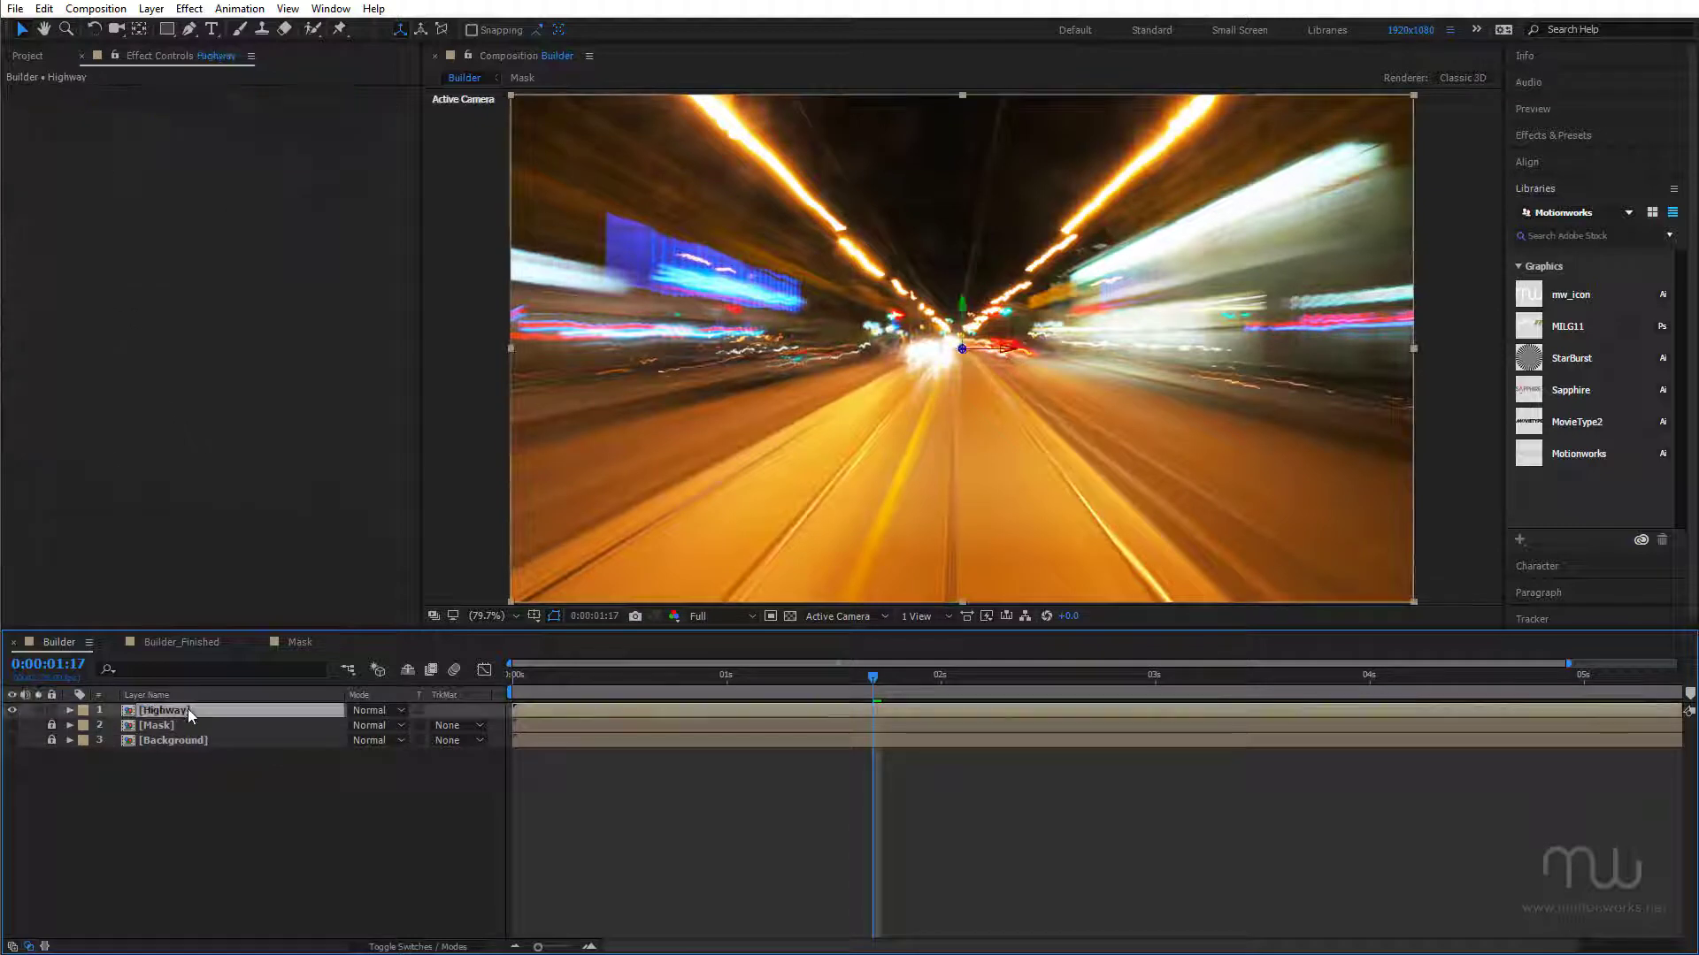
Step: Apply the Sapphire Builder S_Effect to the Highway layer
left_click(189, 10)
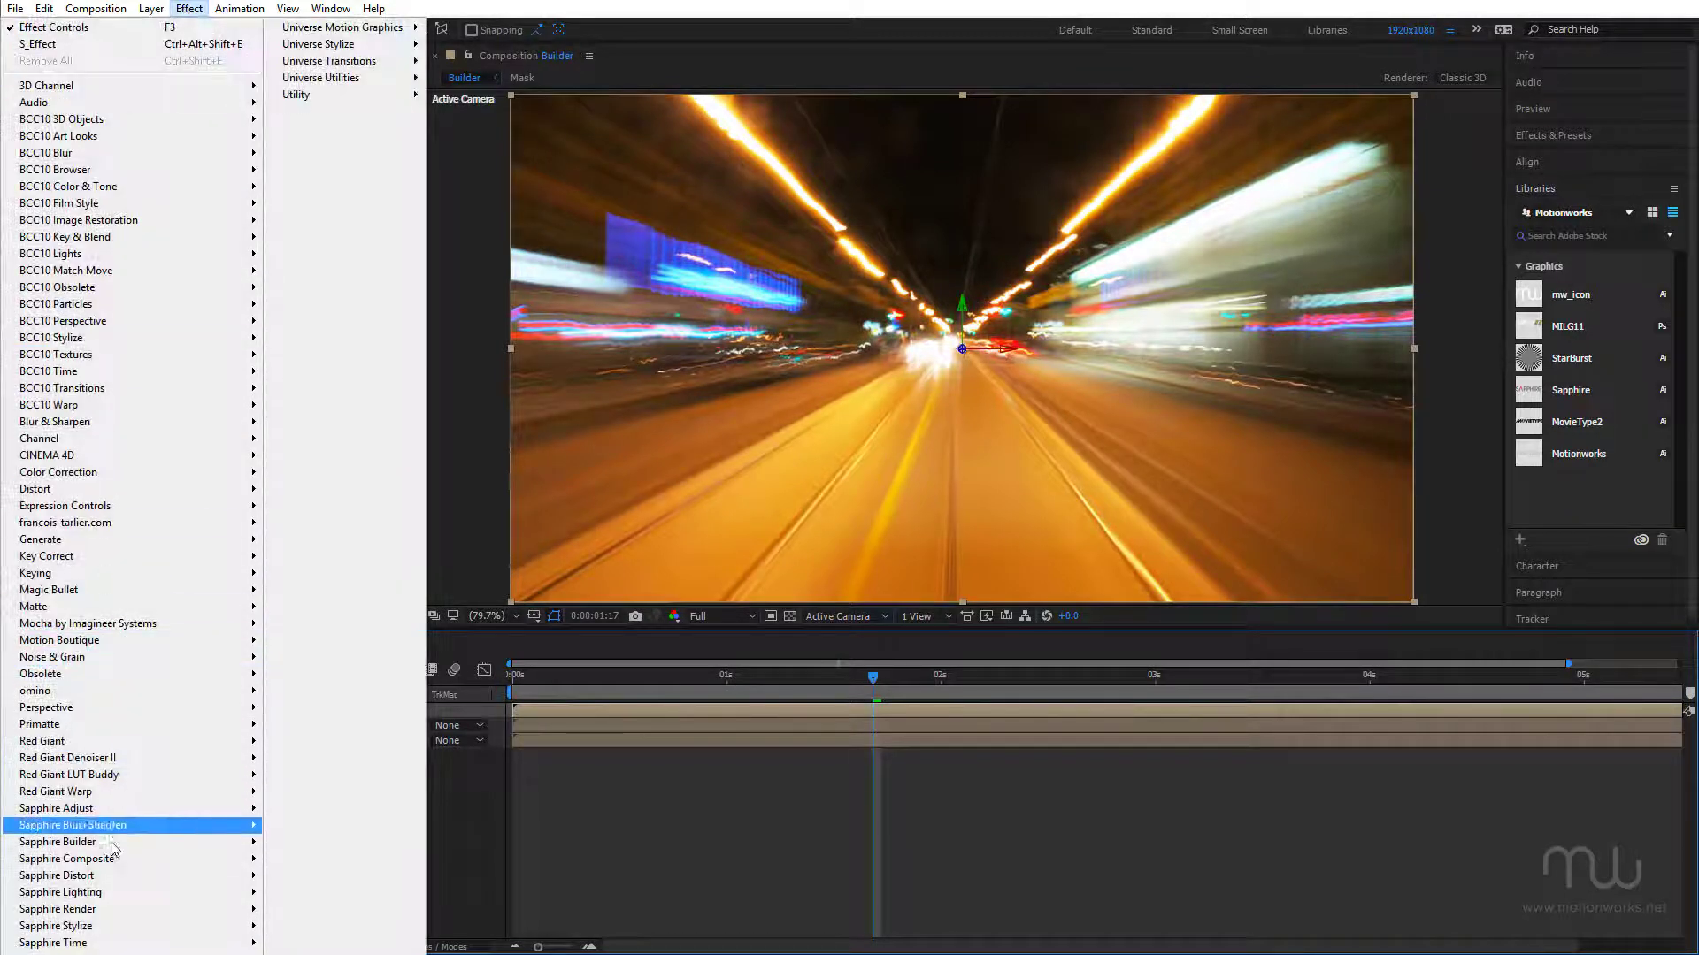
mouse_move(177, 843)
left_click(306, 843)
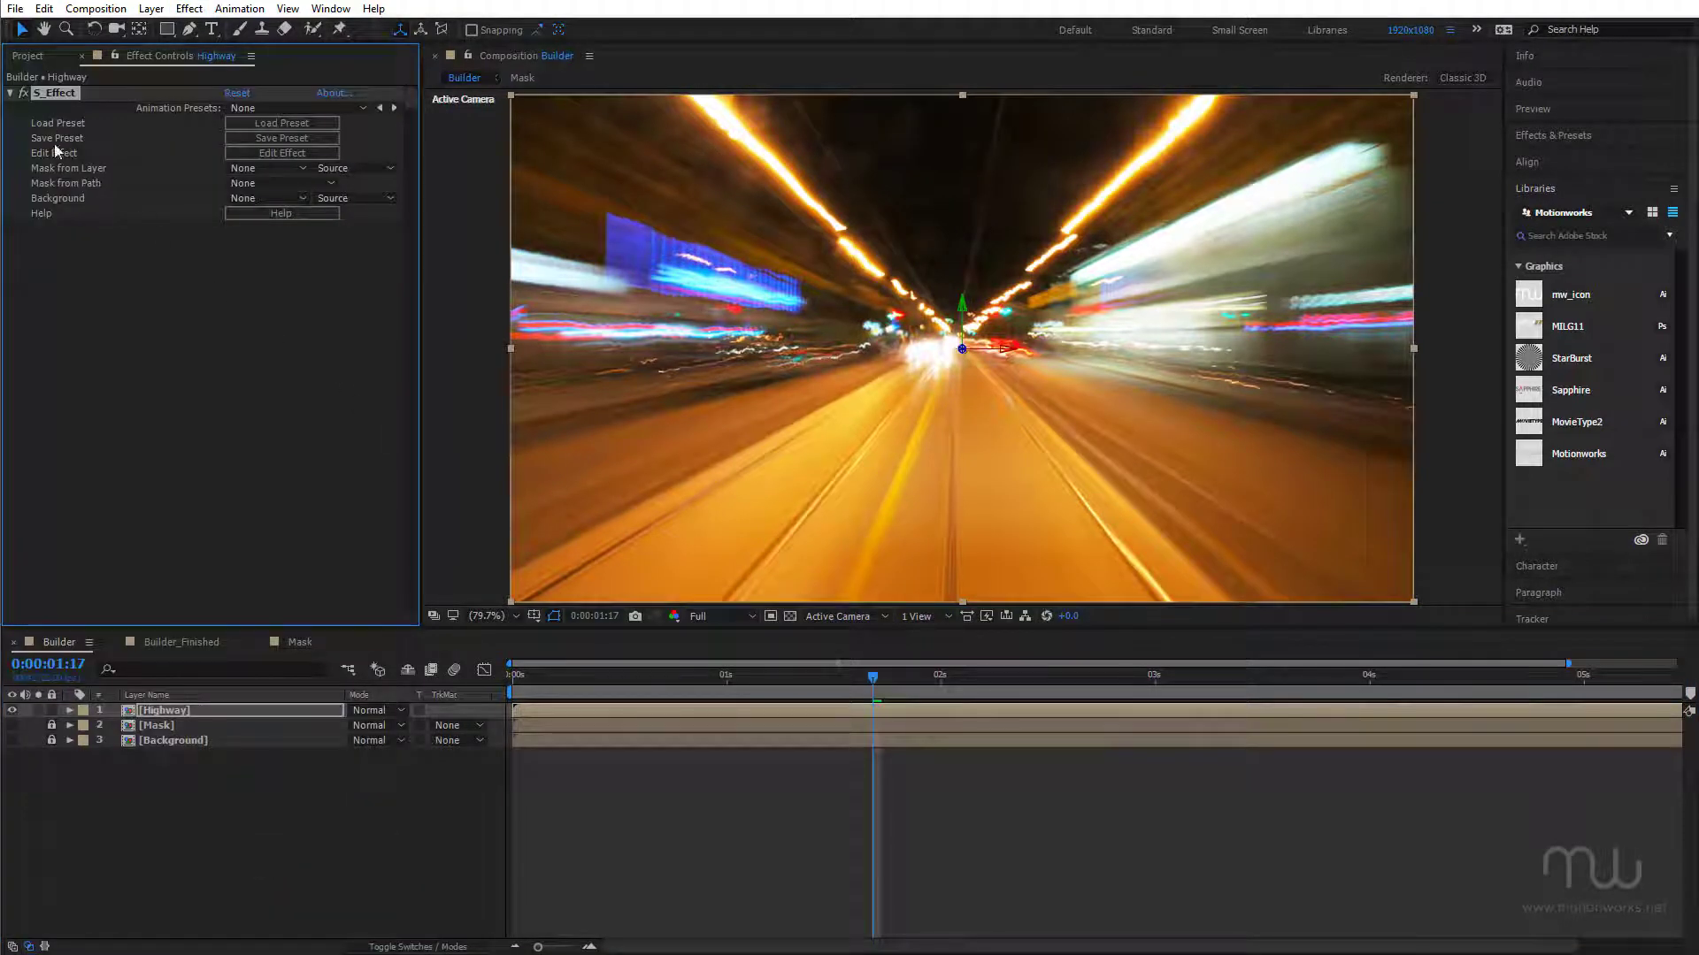
Step: Set Mask from Layer to 2. Mask and Background to 3. Background, then open Edit Effect
left_click(265, 168)
left_click(282, 232)
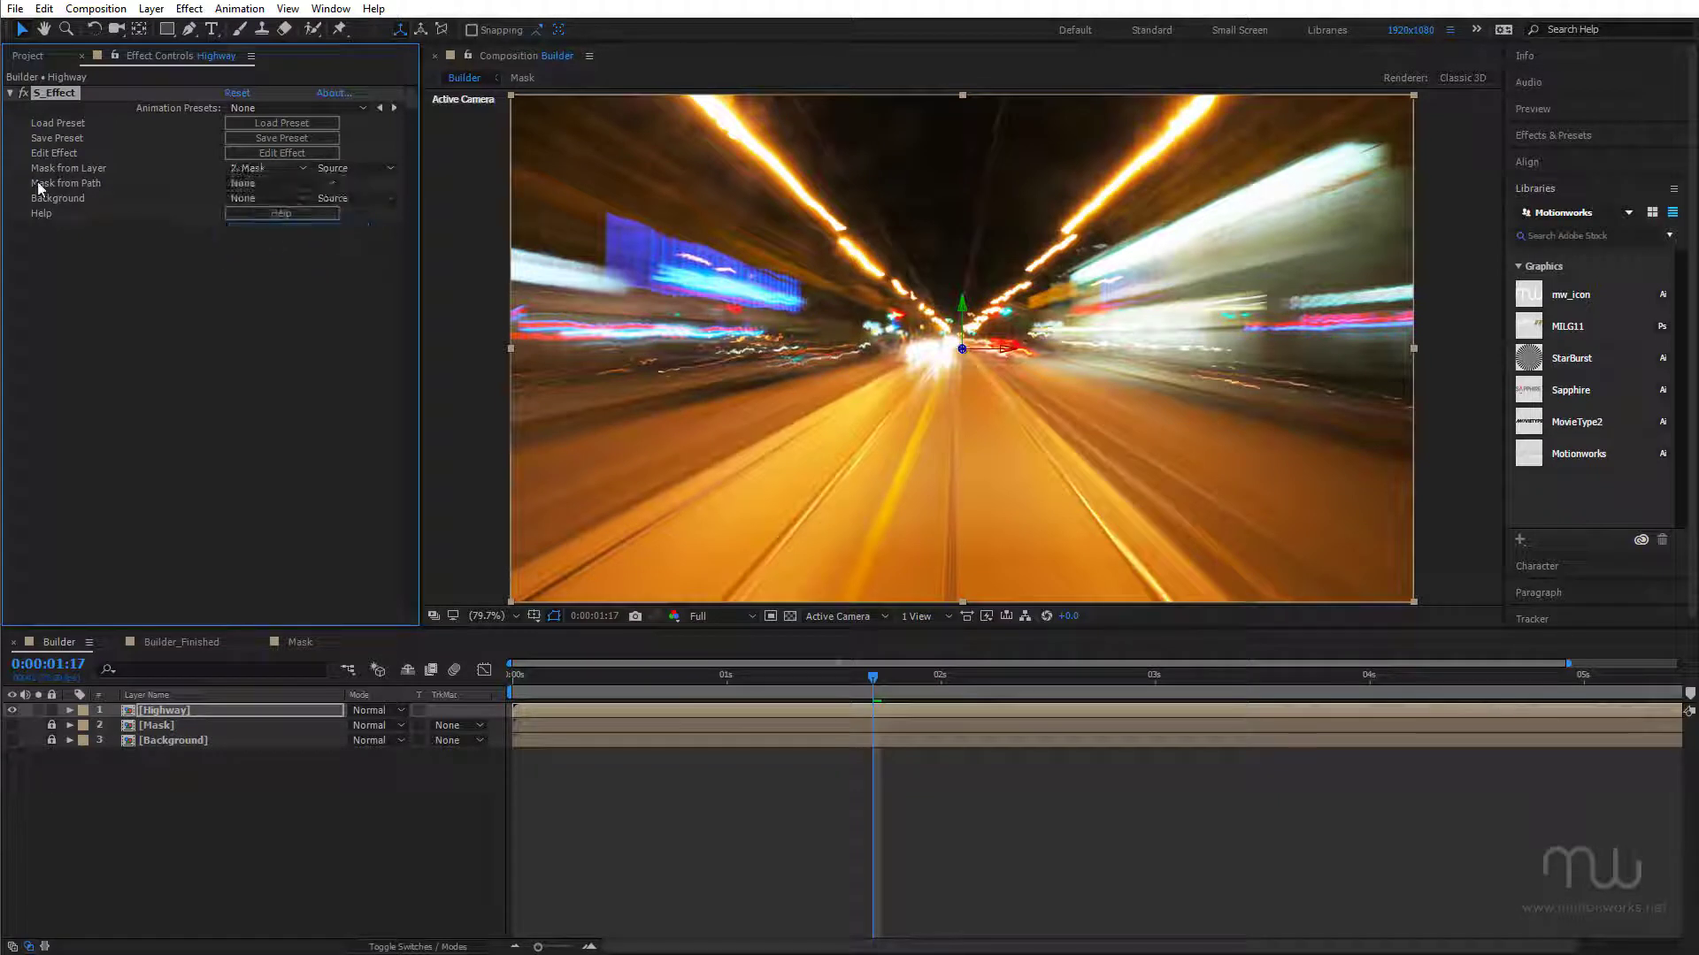
left_click(265, 198)
left_click(299, 282)
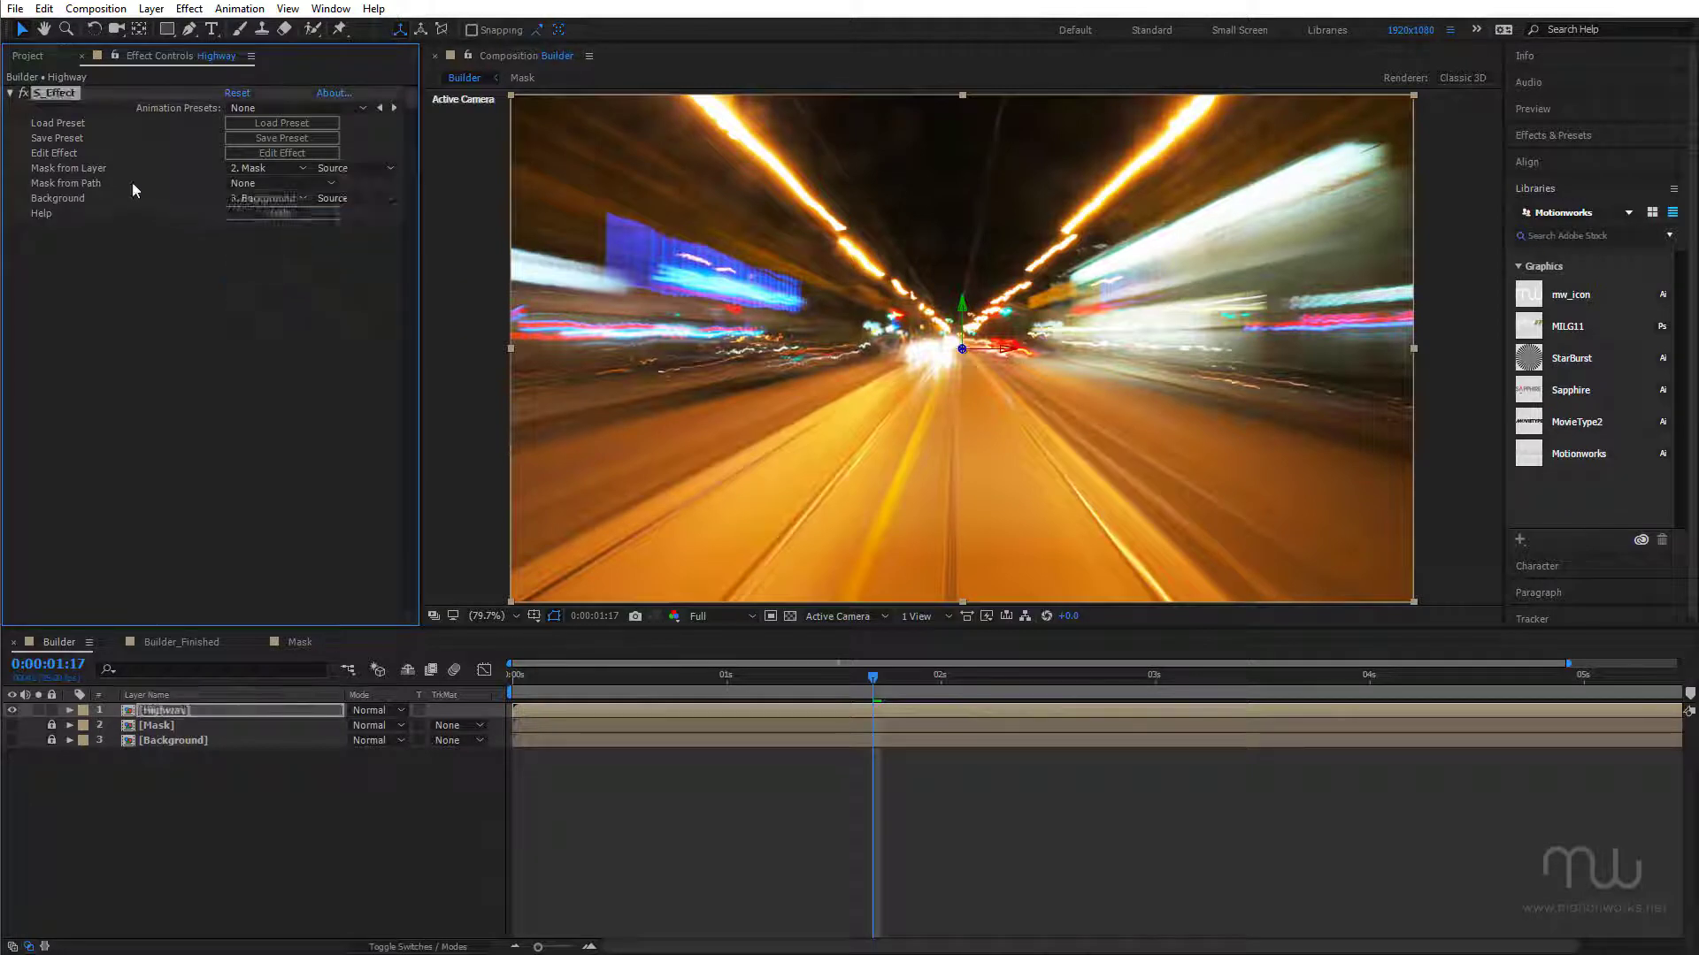
left_click(299, 152)
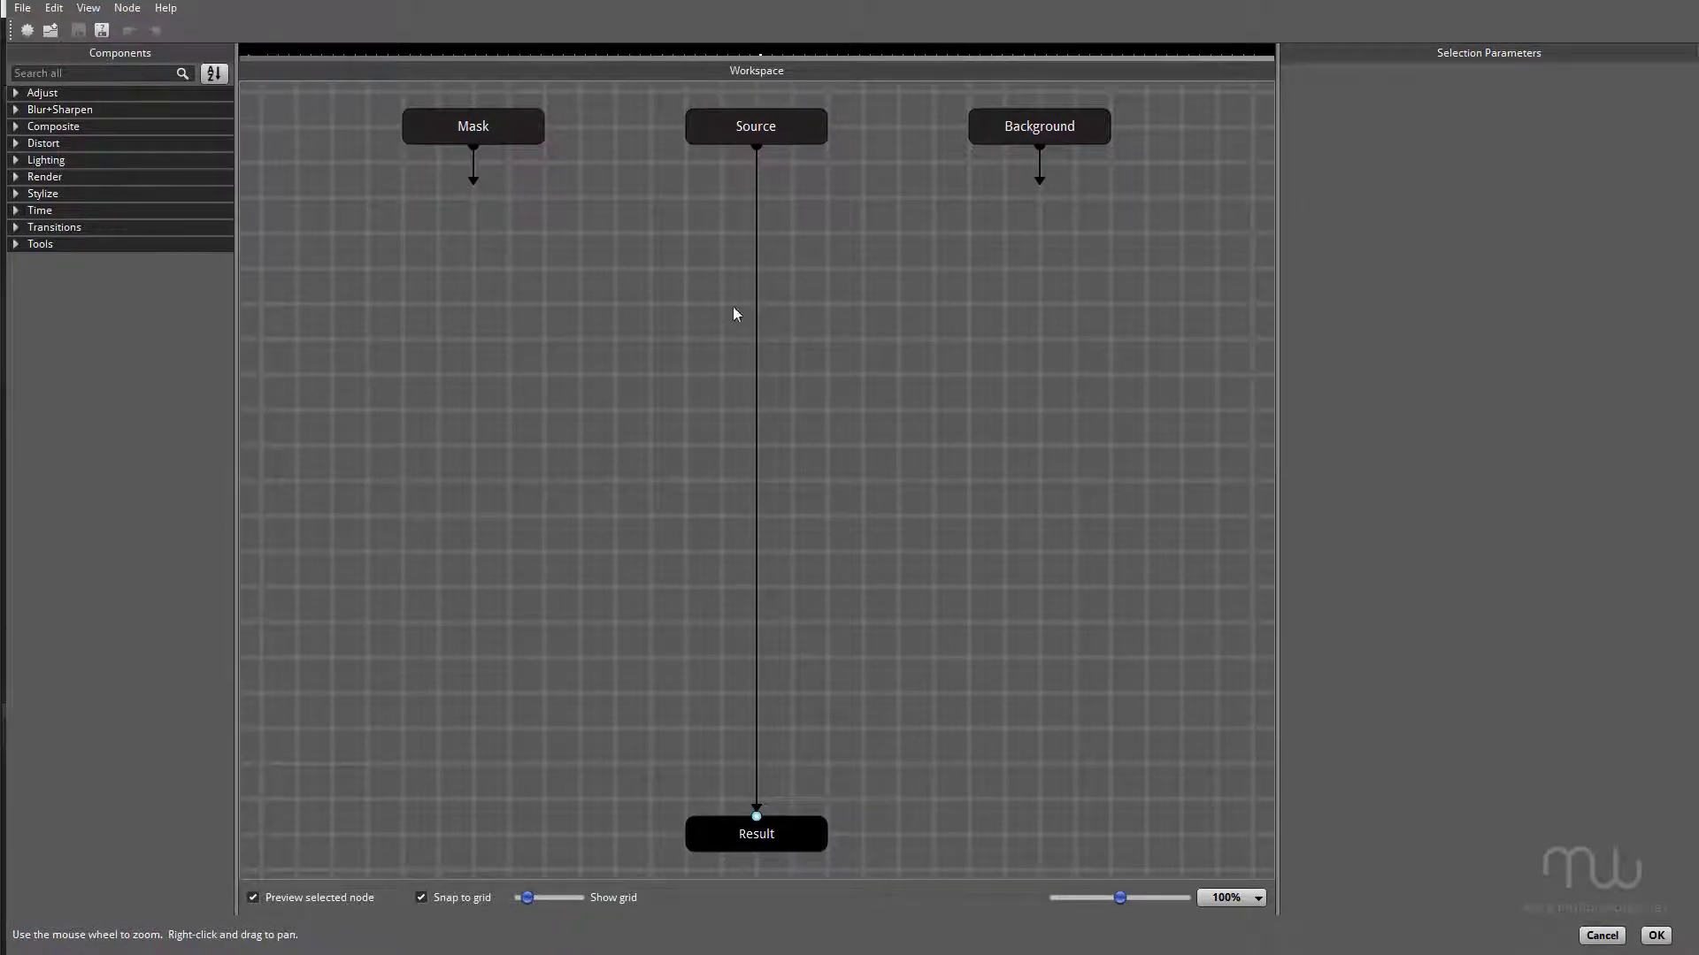
Step: Reveal the video preview above the Workspace and centre the input nodes
left_click_drag(801, 58, 826, 524)
scroll(866, 706, "down", 3)
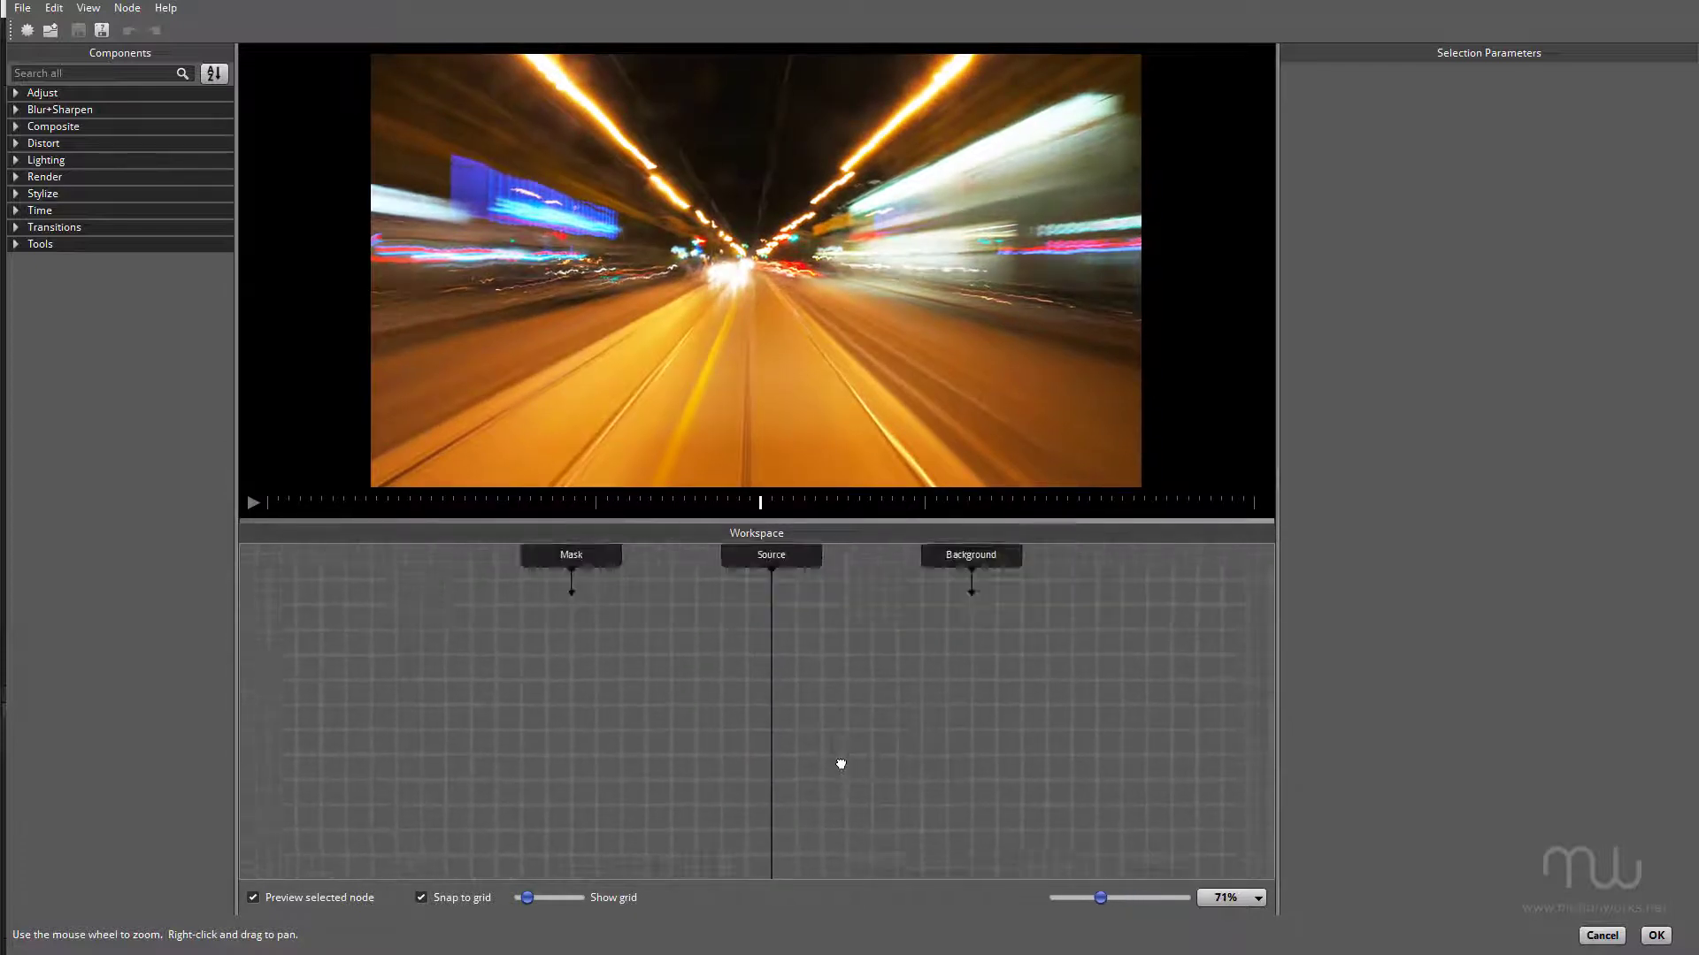
left_click_drag(806, 761, 868, 679)
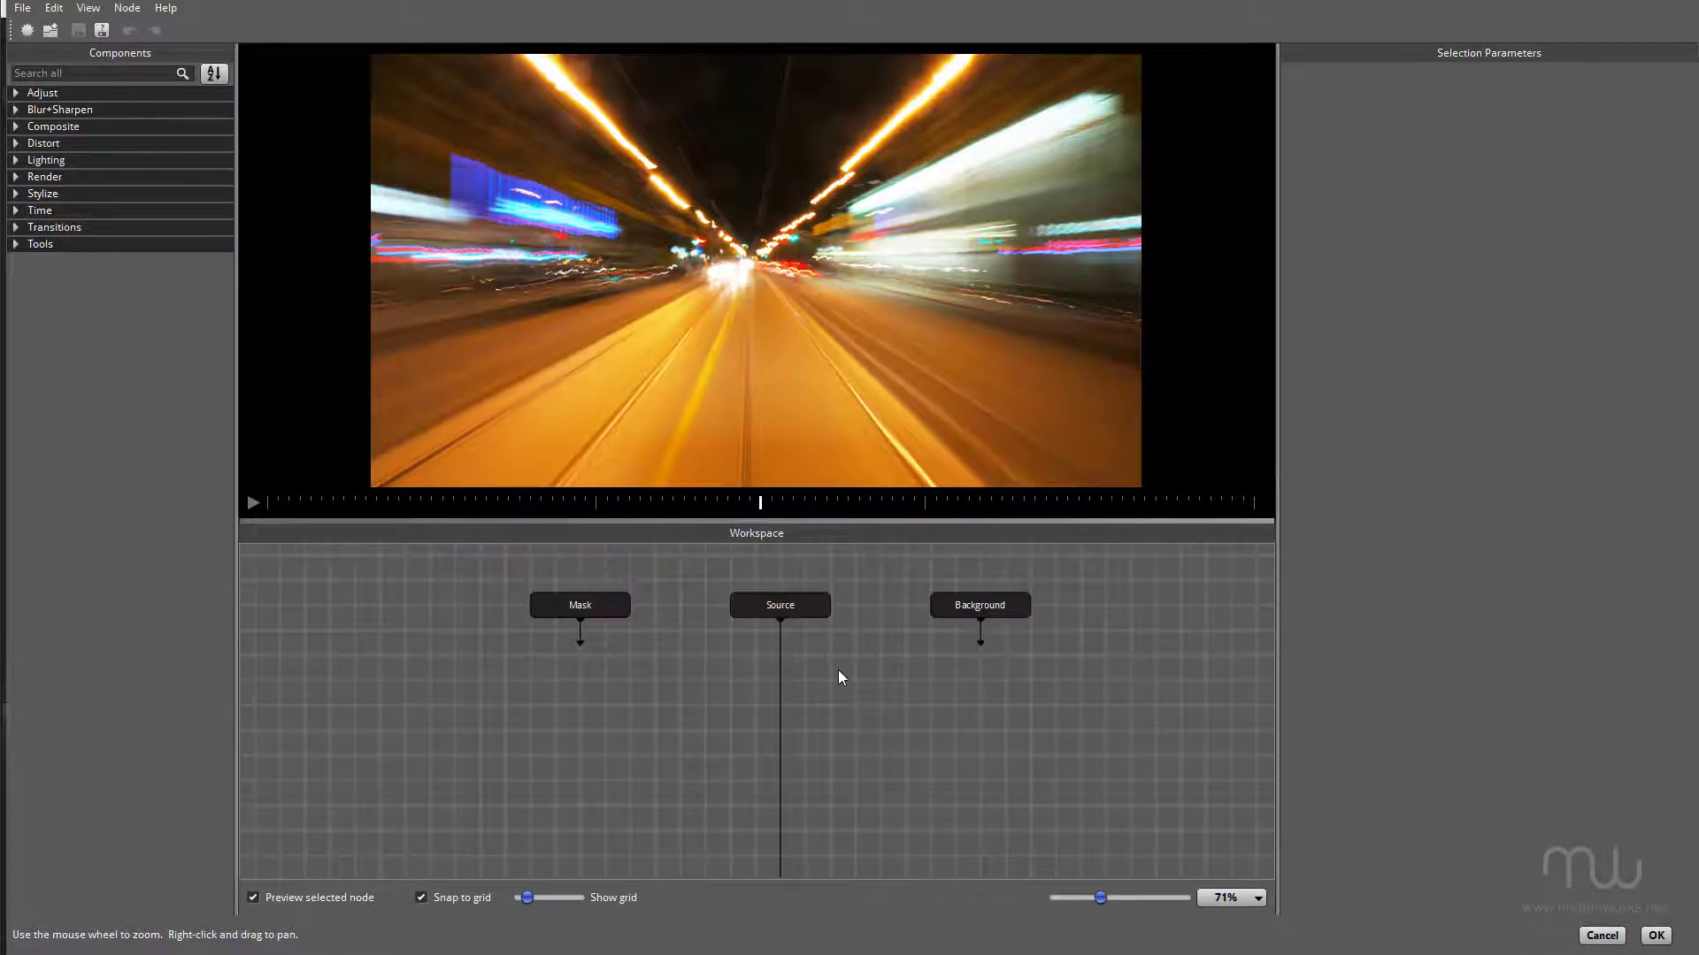
scroll(840, 678, "up", 1)
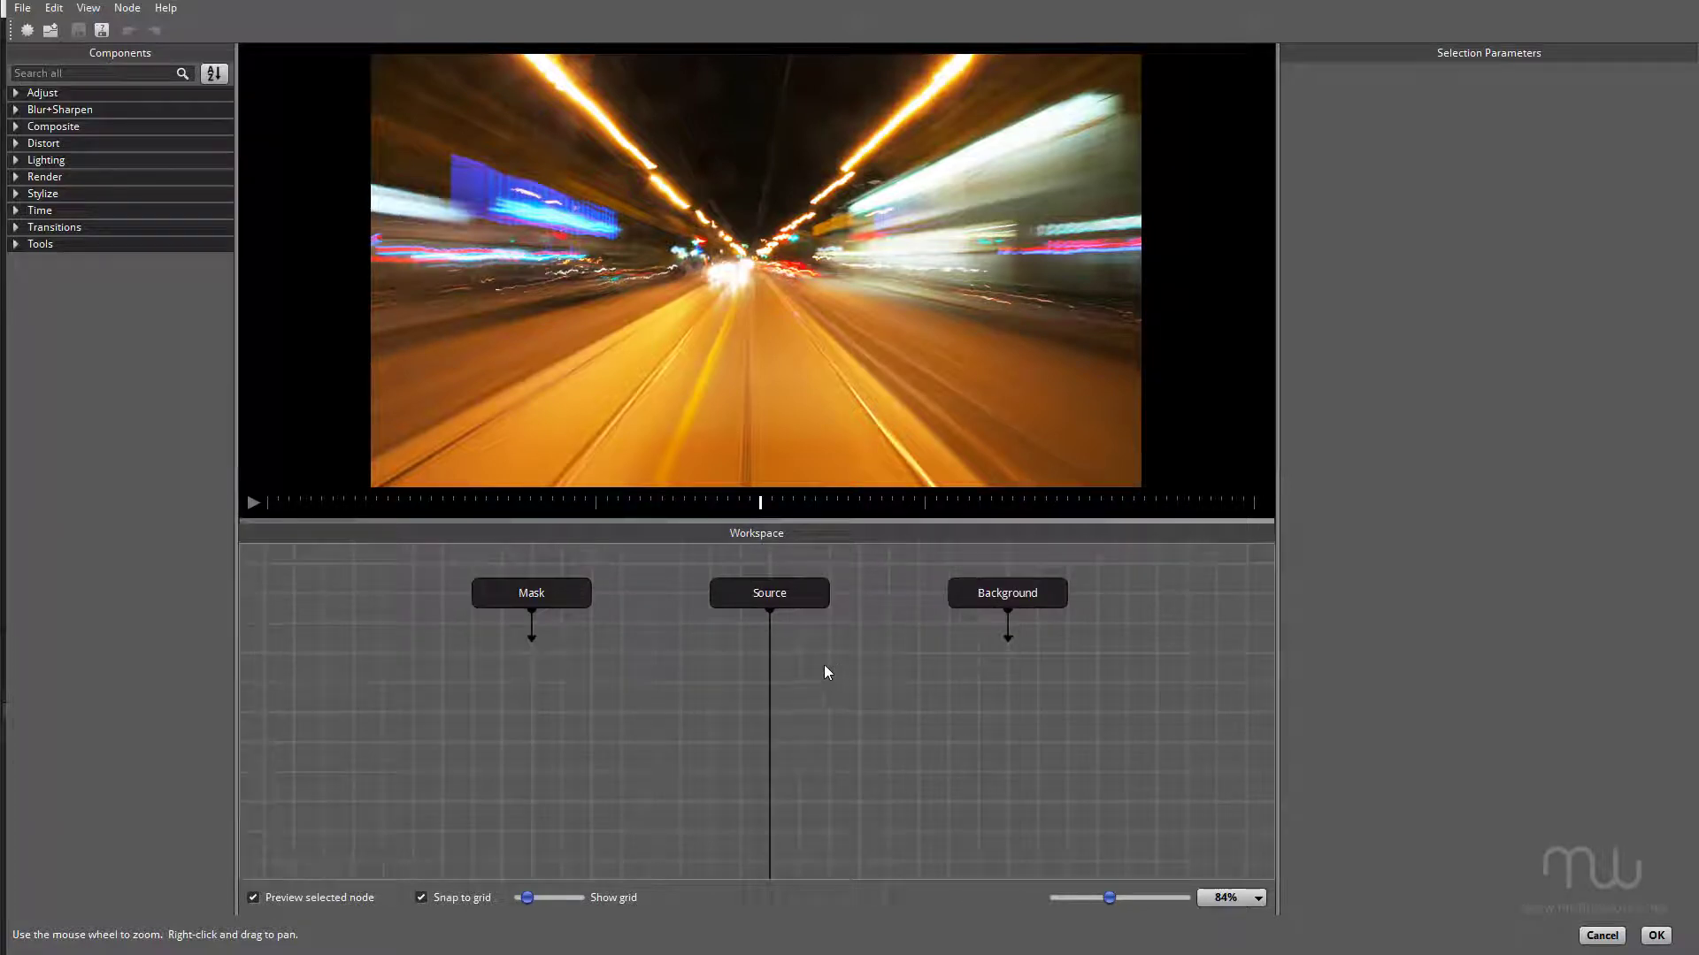
Step: Preview the Mask, Source and Background inputs, ending with Source selected
left_click(538, 598)
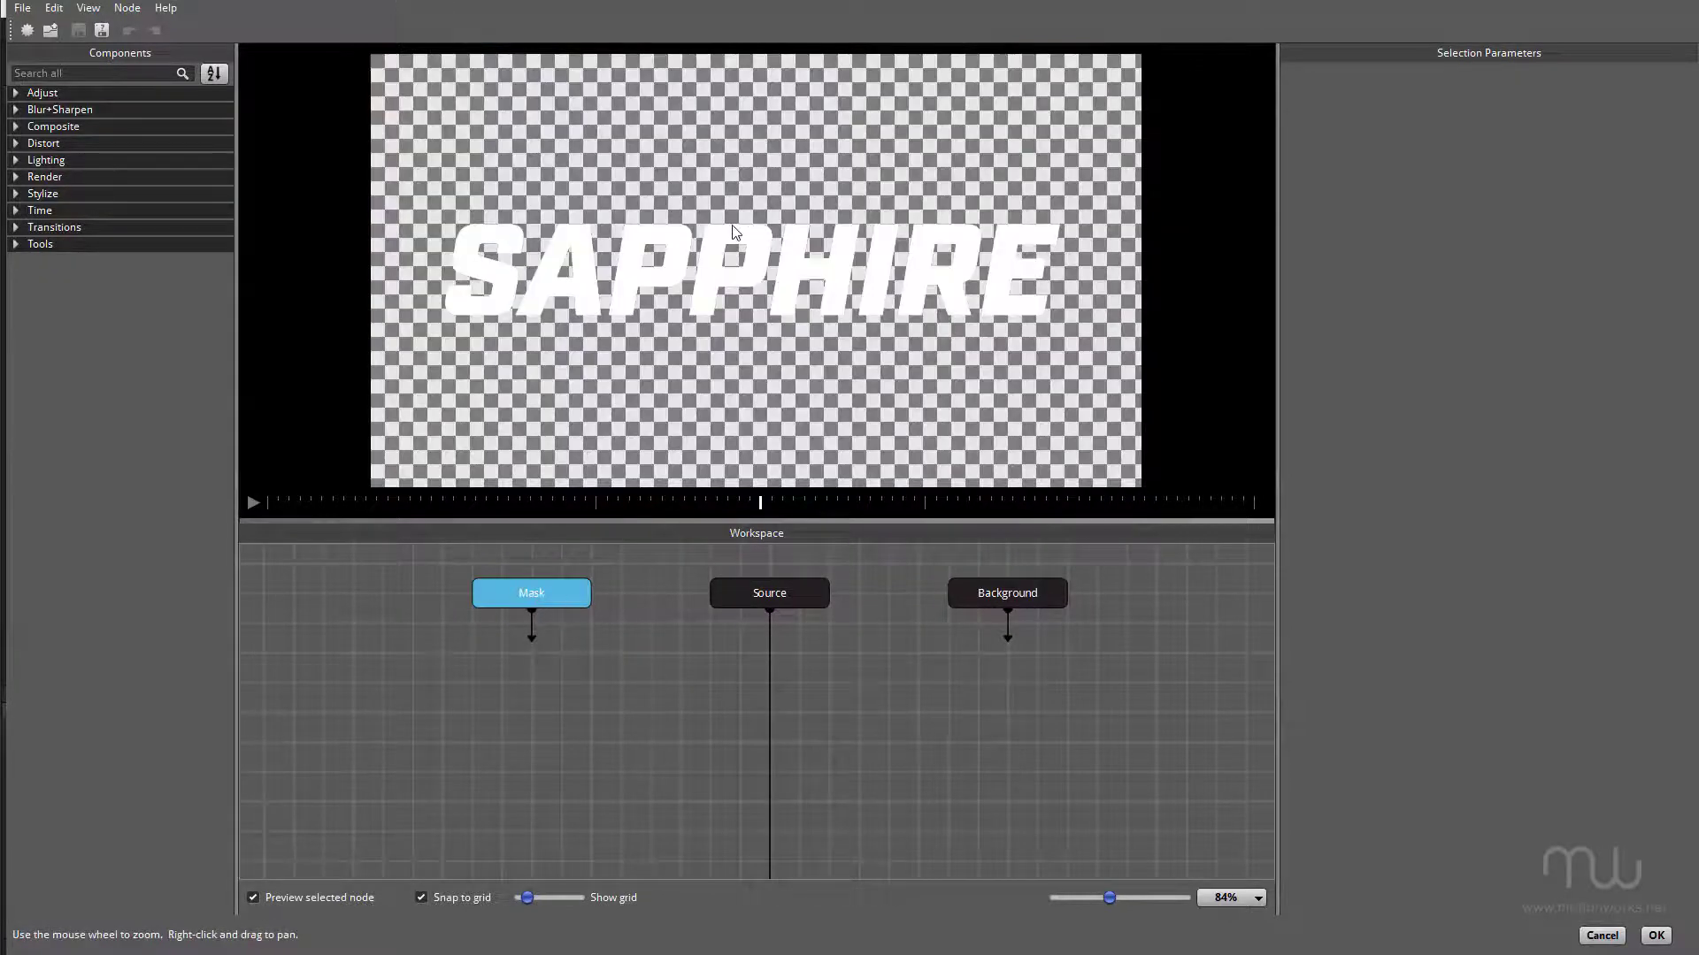
left_click(762, 594)
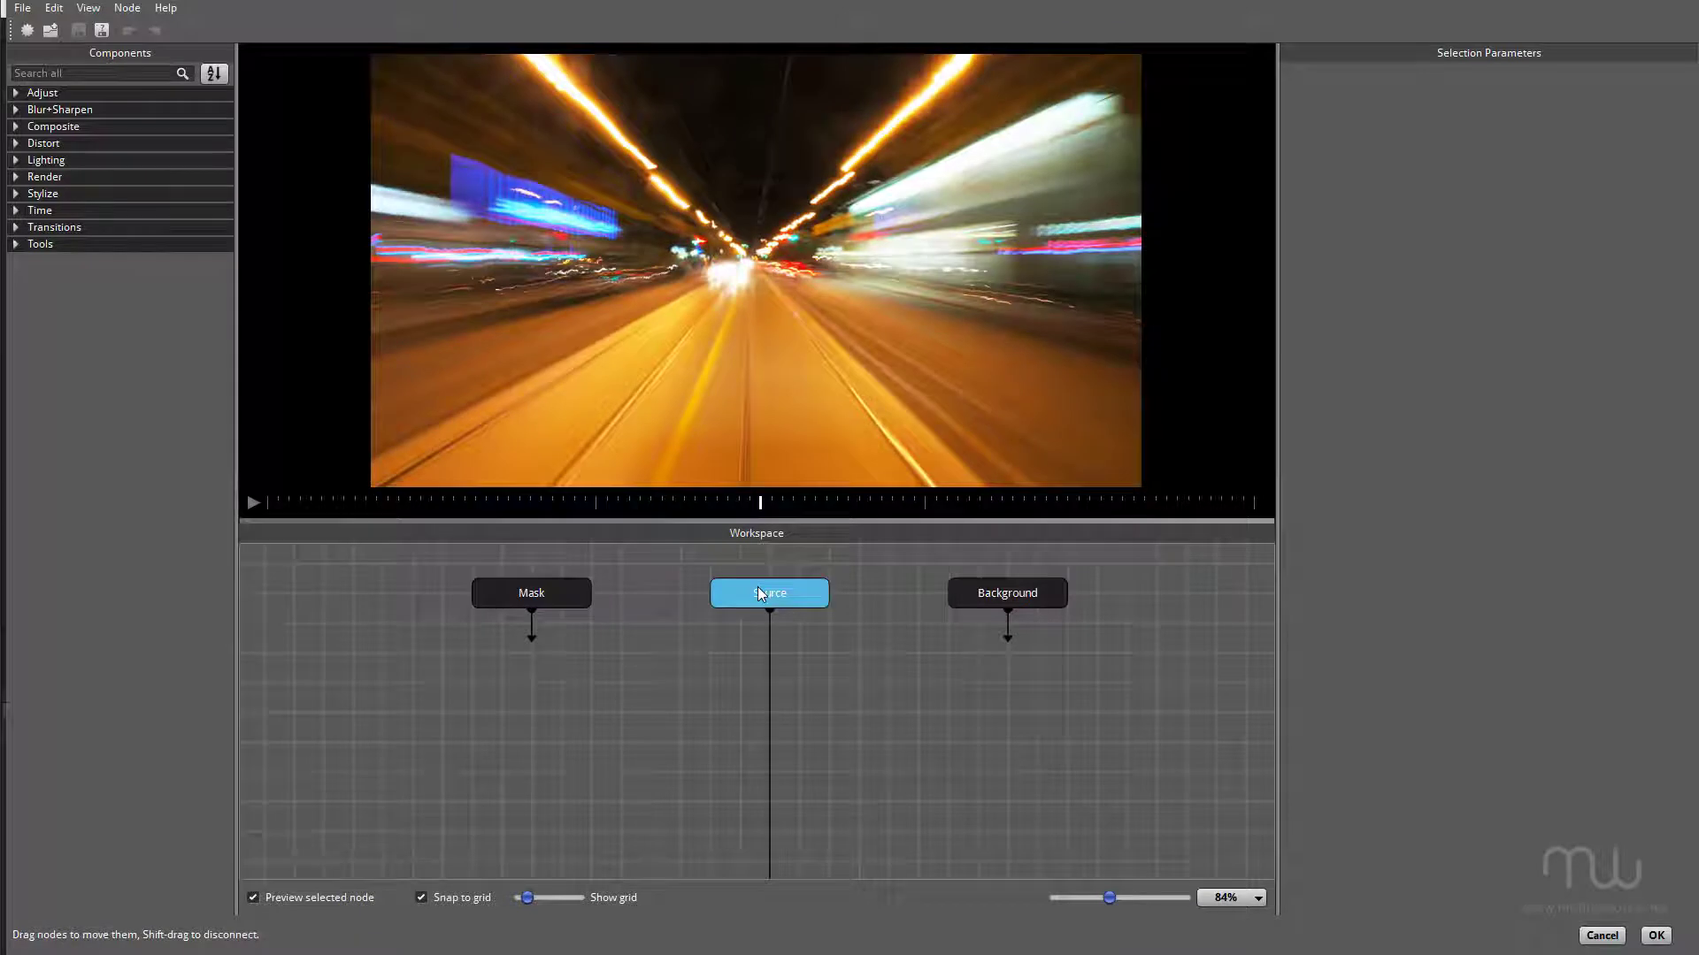
left_click(1046, 600)
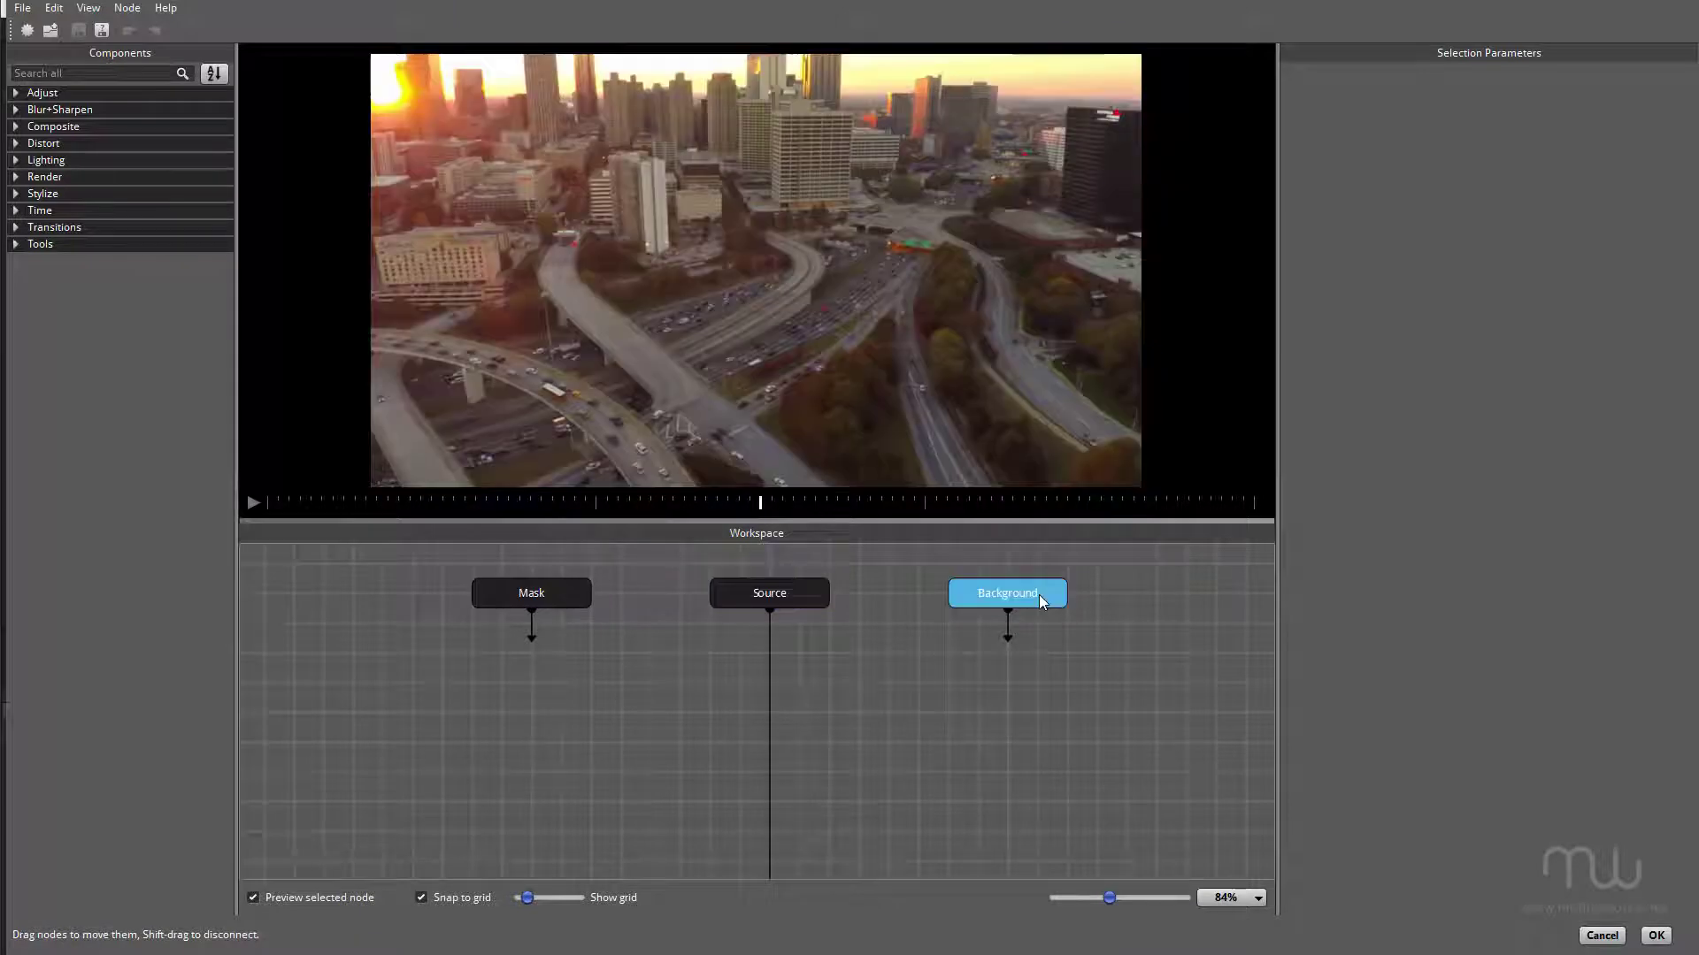
left_click(775, 602)
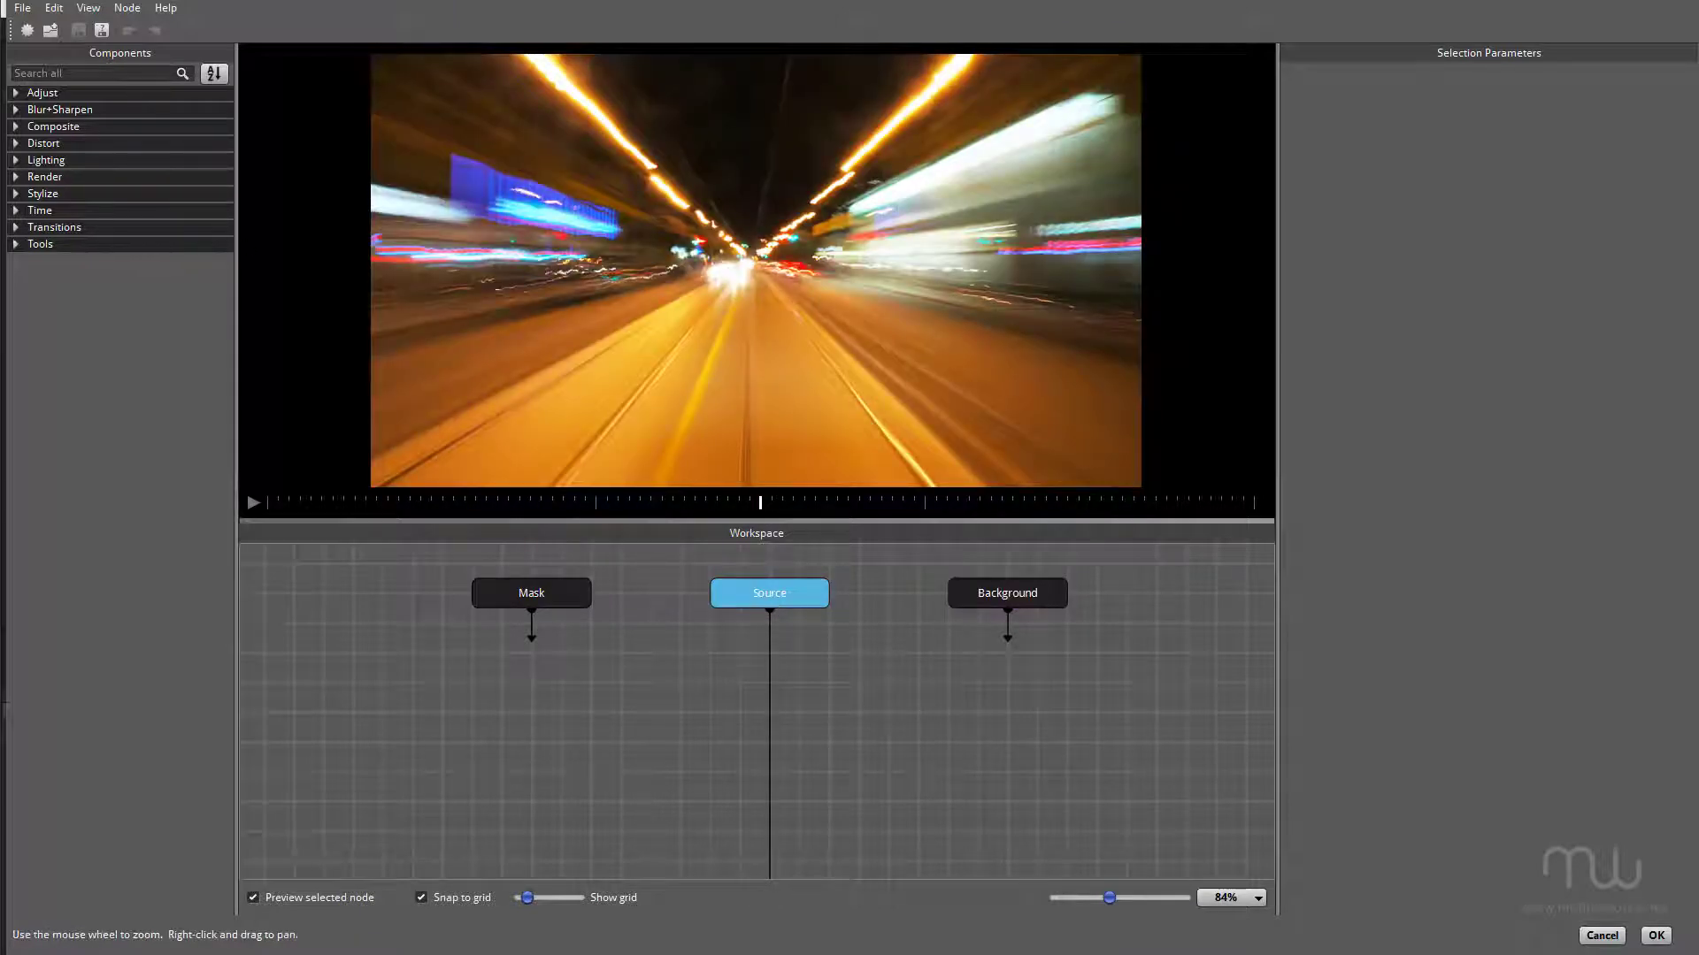
left_click(76, 69)
Step: Add a RackDefocus node below Source with Defocus Width 0.141
type("rack")
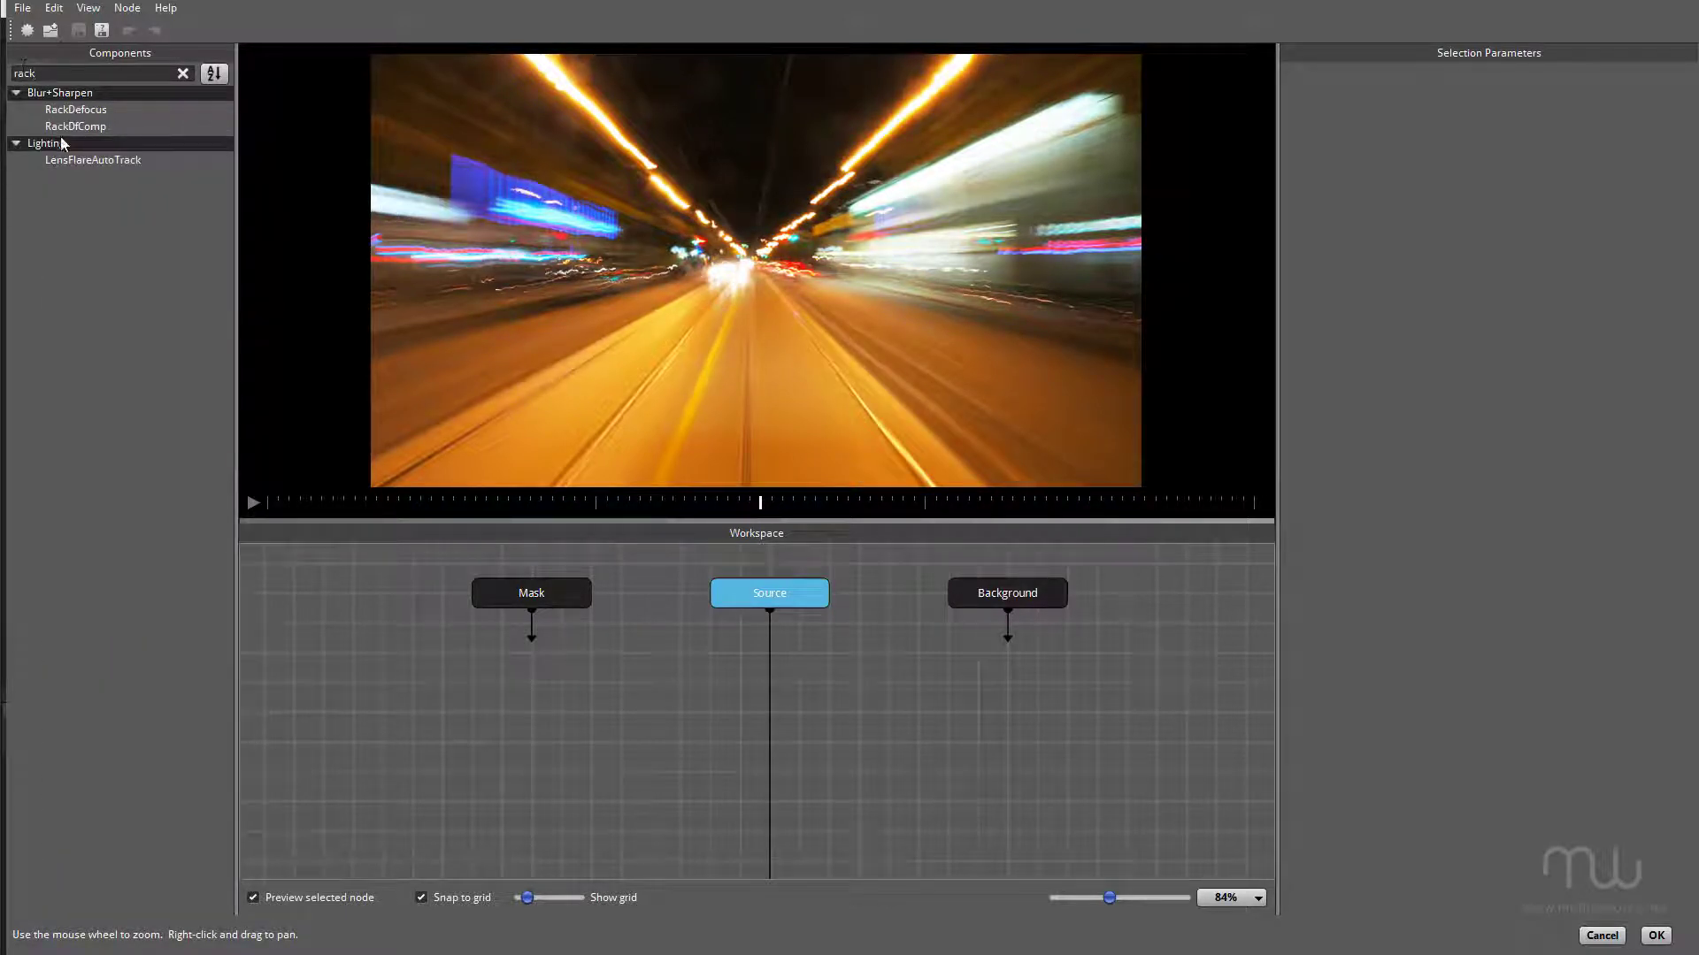
double_click(66, 114)
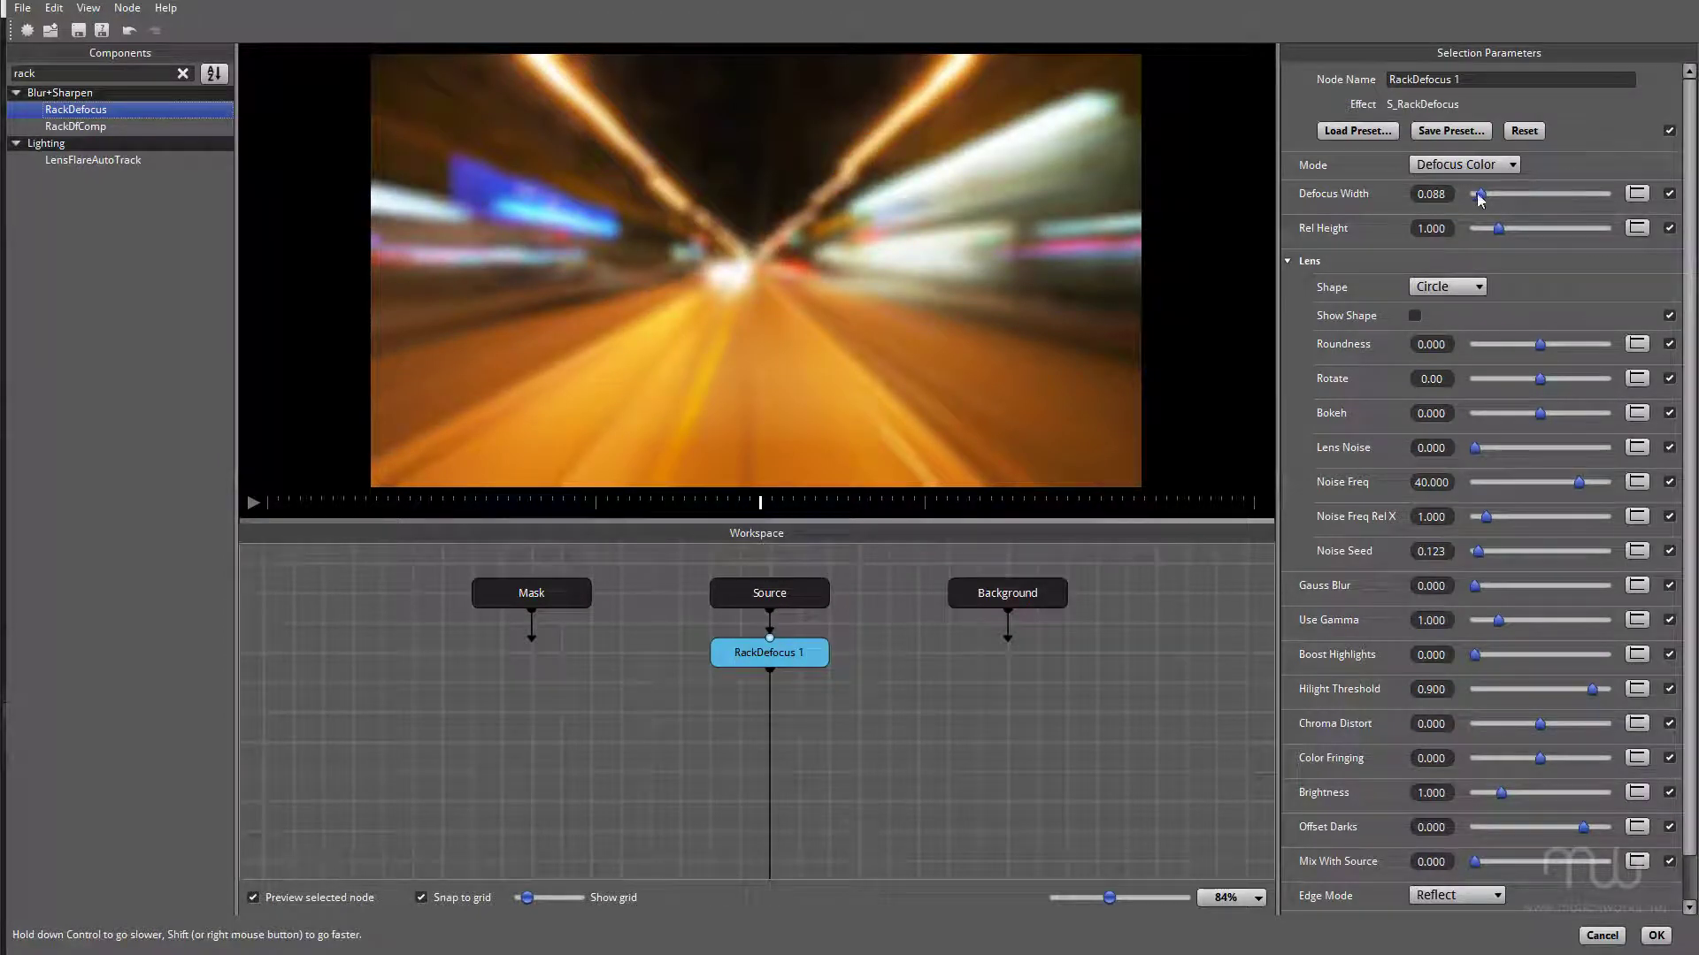
left_click_drag(1481, 195, 1490, 200)
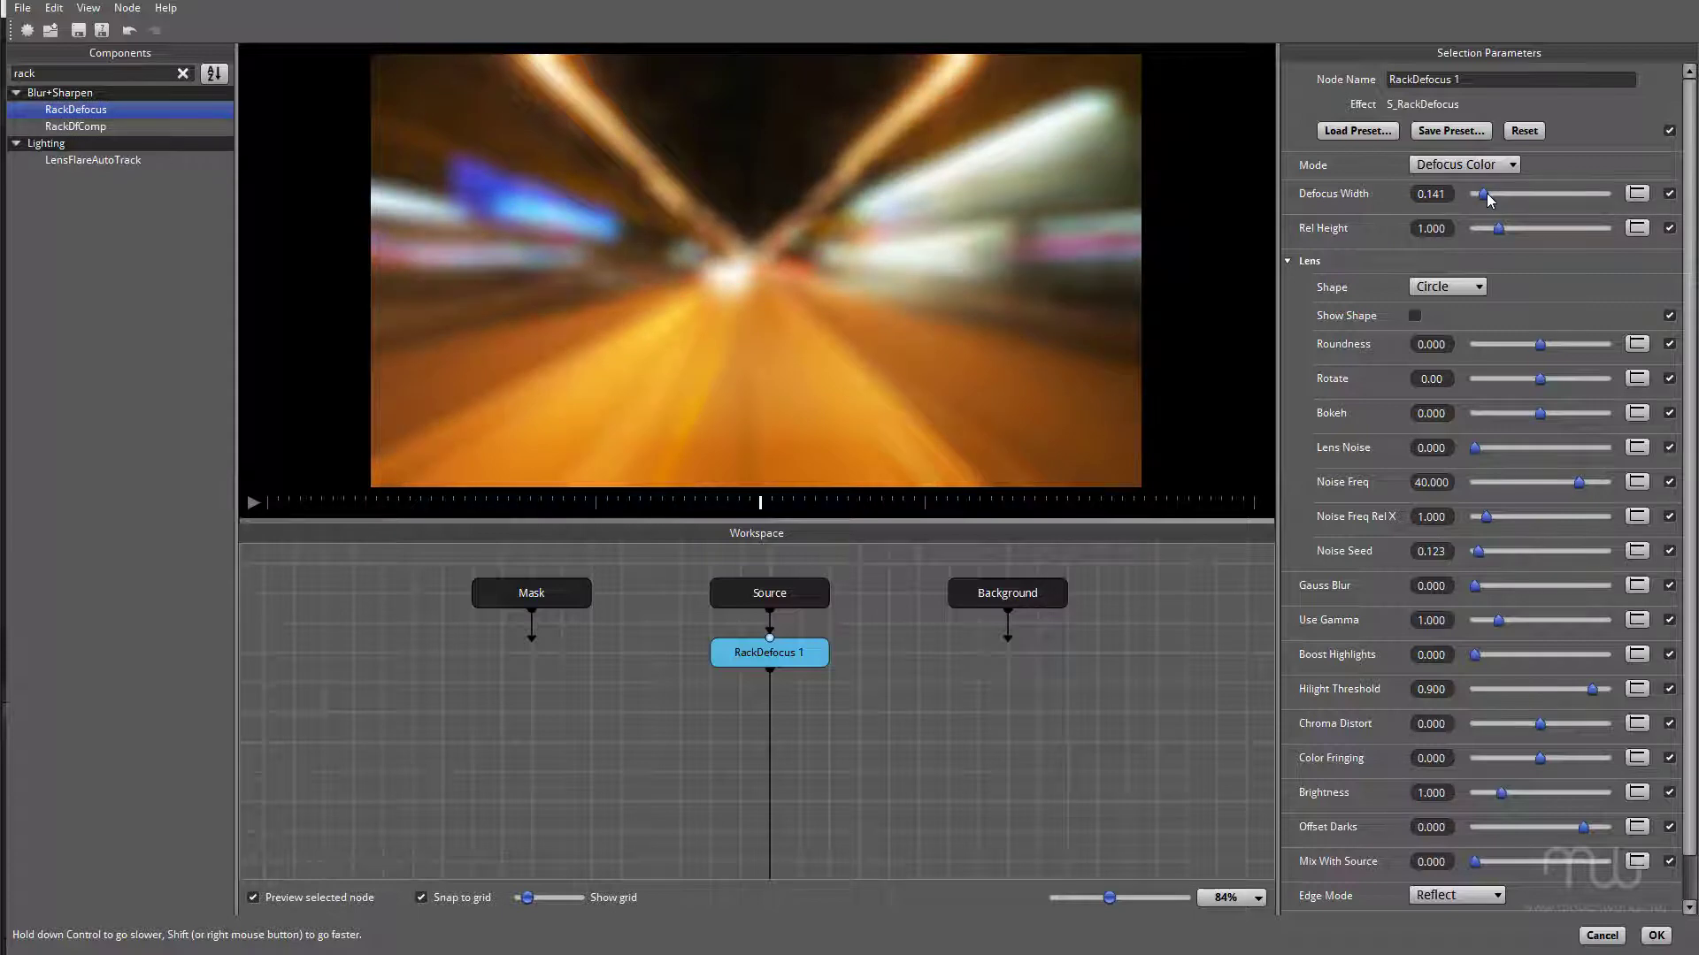
left_click(531, 599)
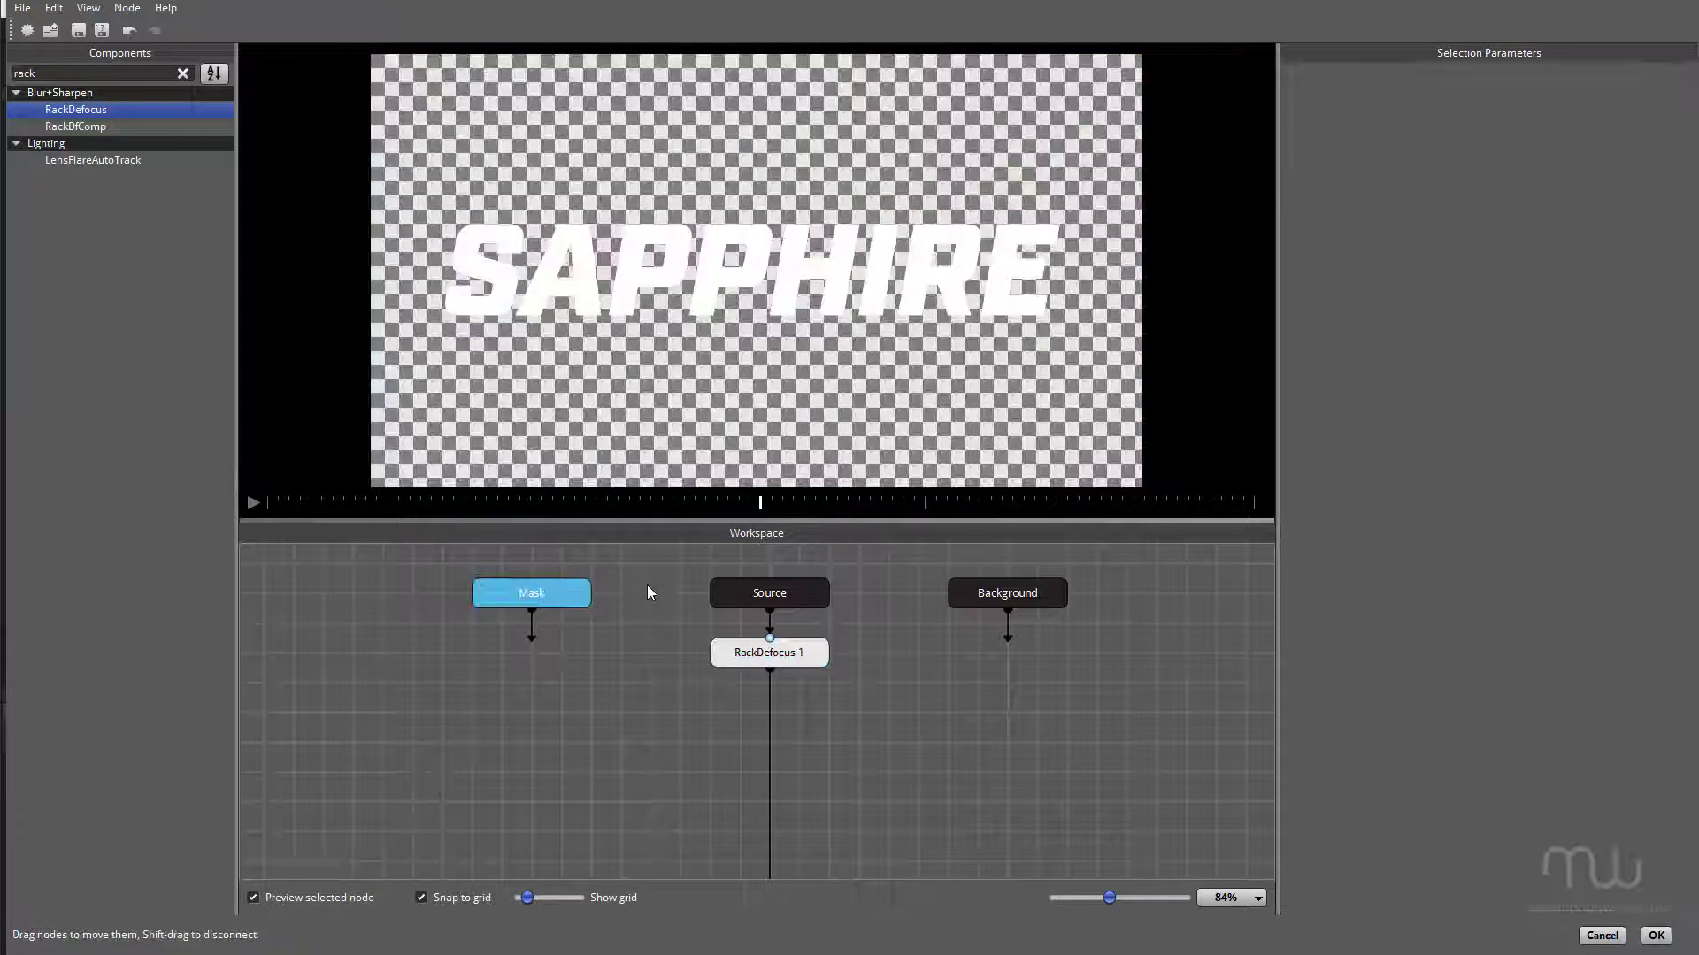
left_click(757, 664)
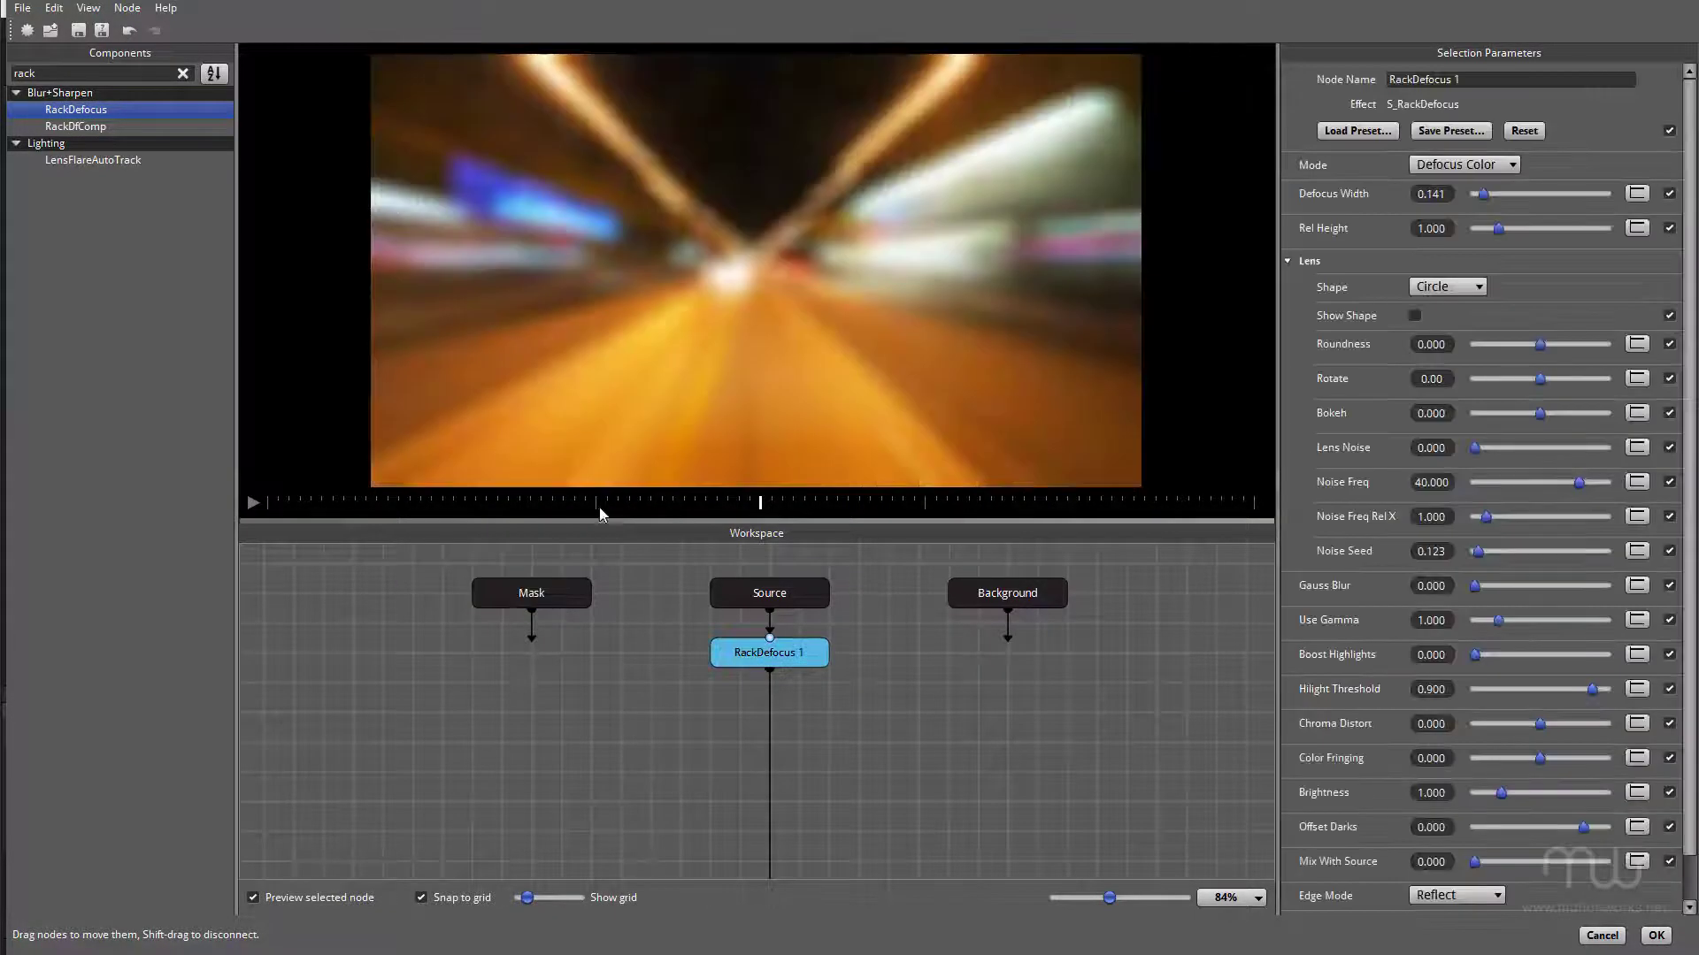
left_click(182, 74)
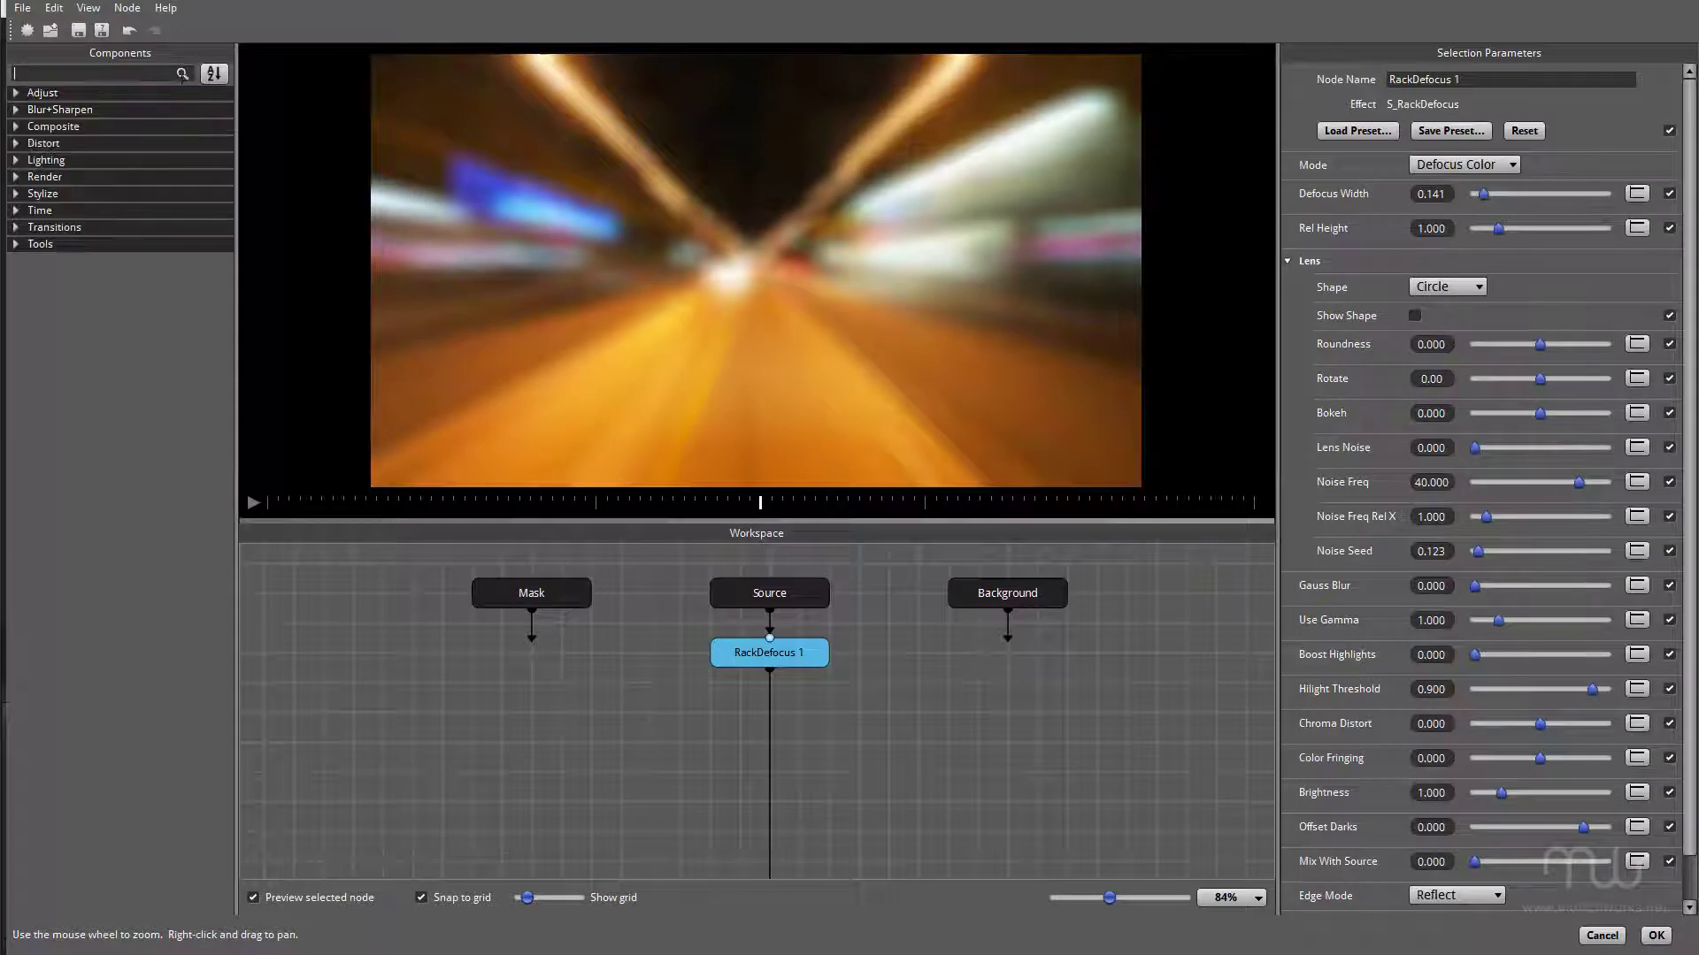
left_click(15, 247)
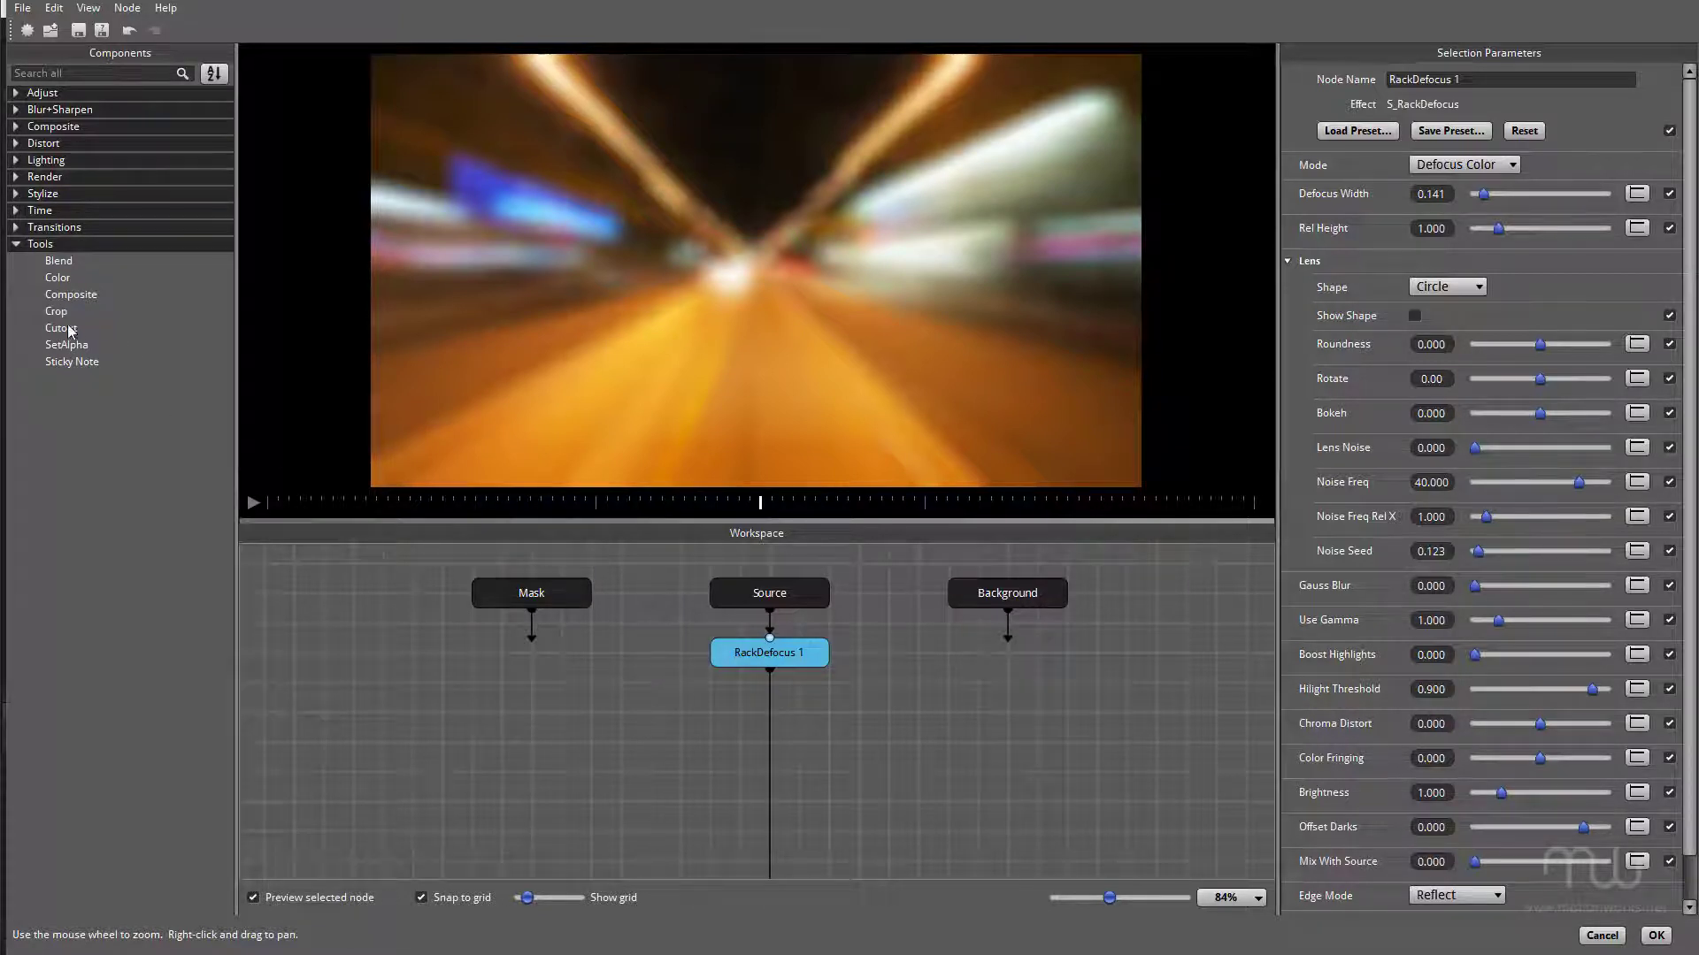
Step: Insert a Cutout node below RackDefocus 1 and wire Mask into its matte input
left_click_drag(68, 333, 778, 659)
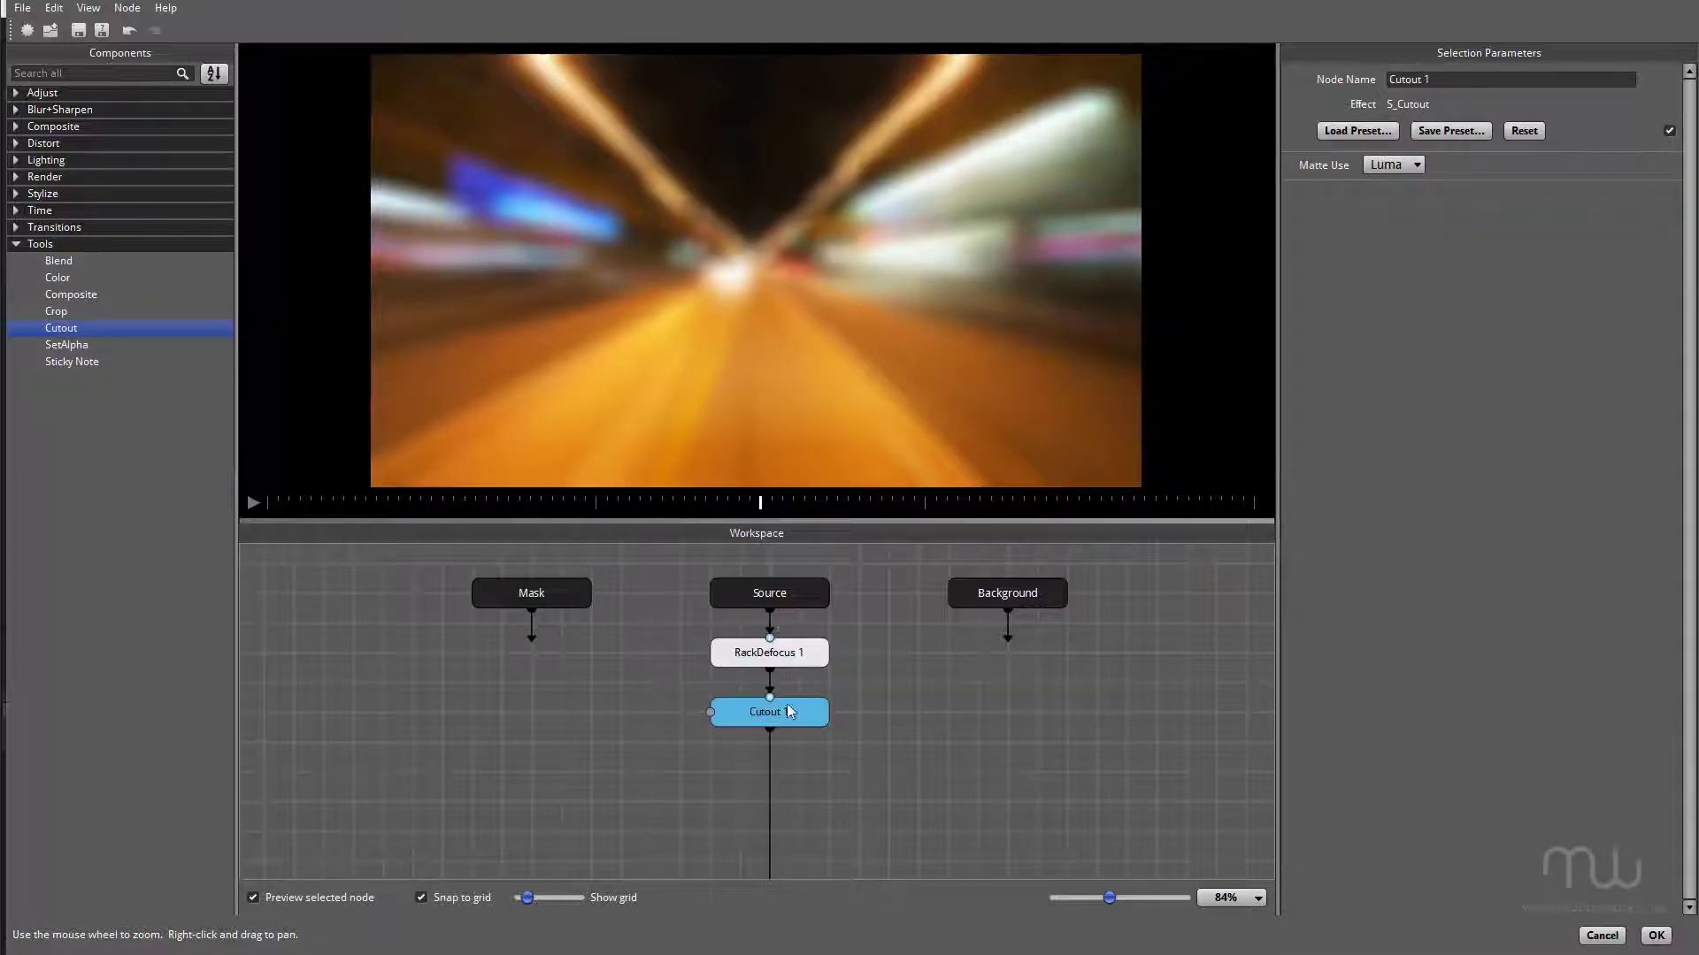
scroll(711, 713, "up", 2)
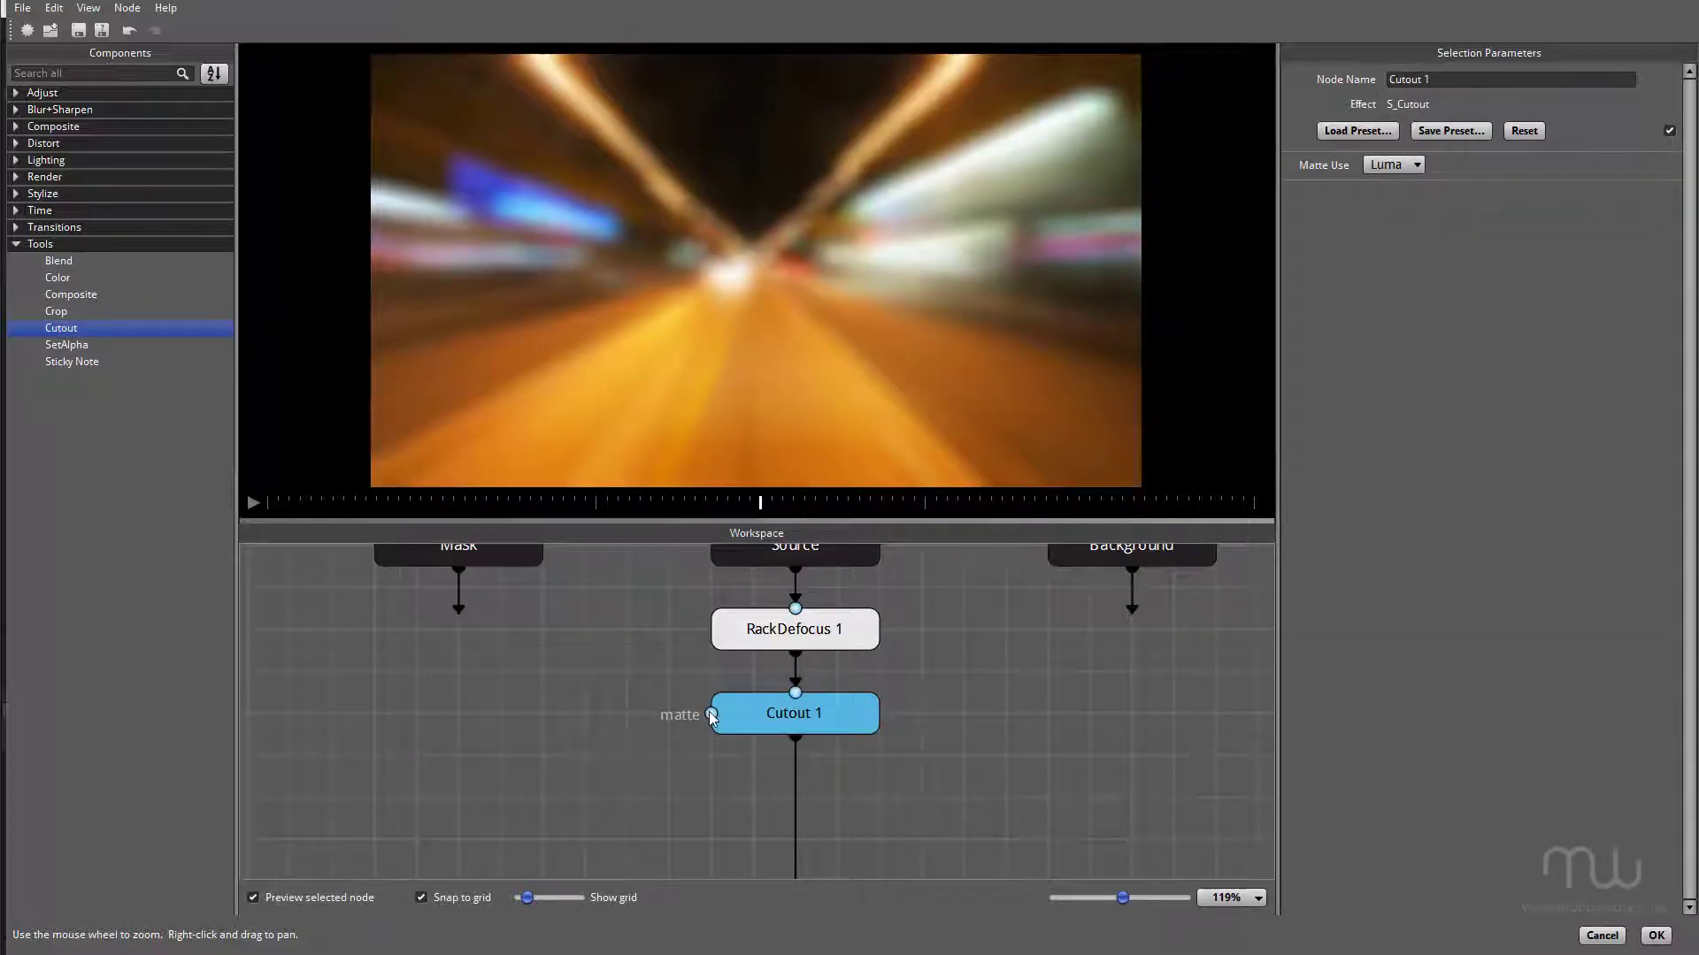
left_click_drag(460, 609, 712, 713)
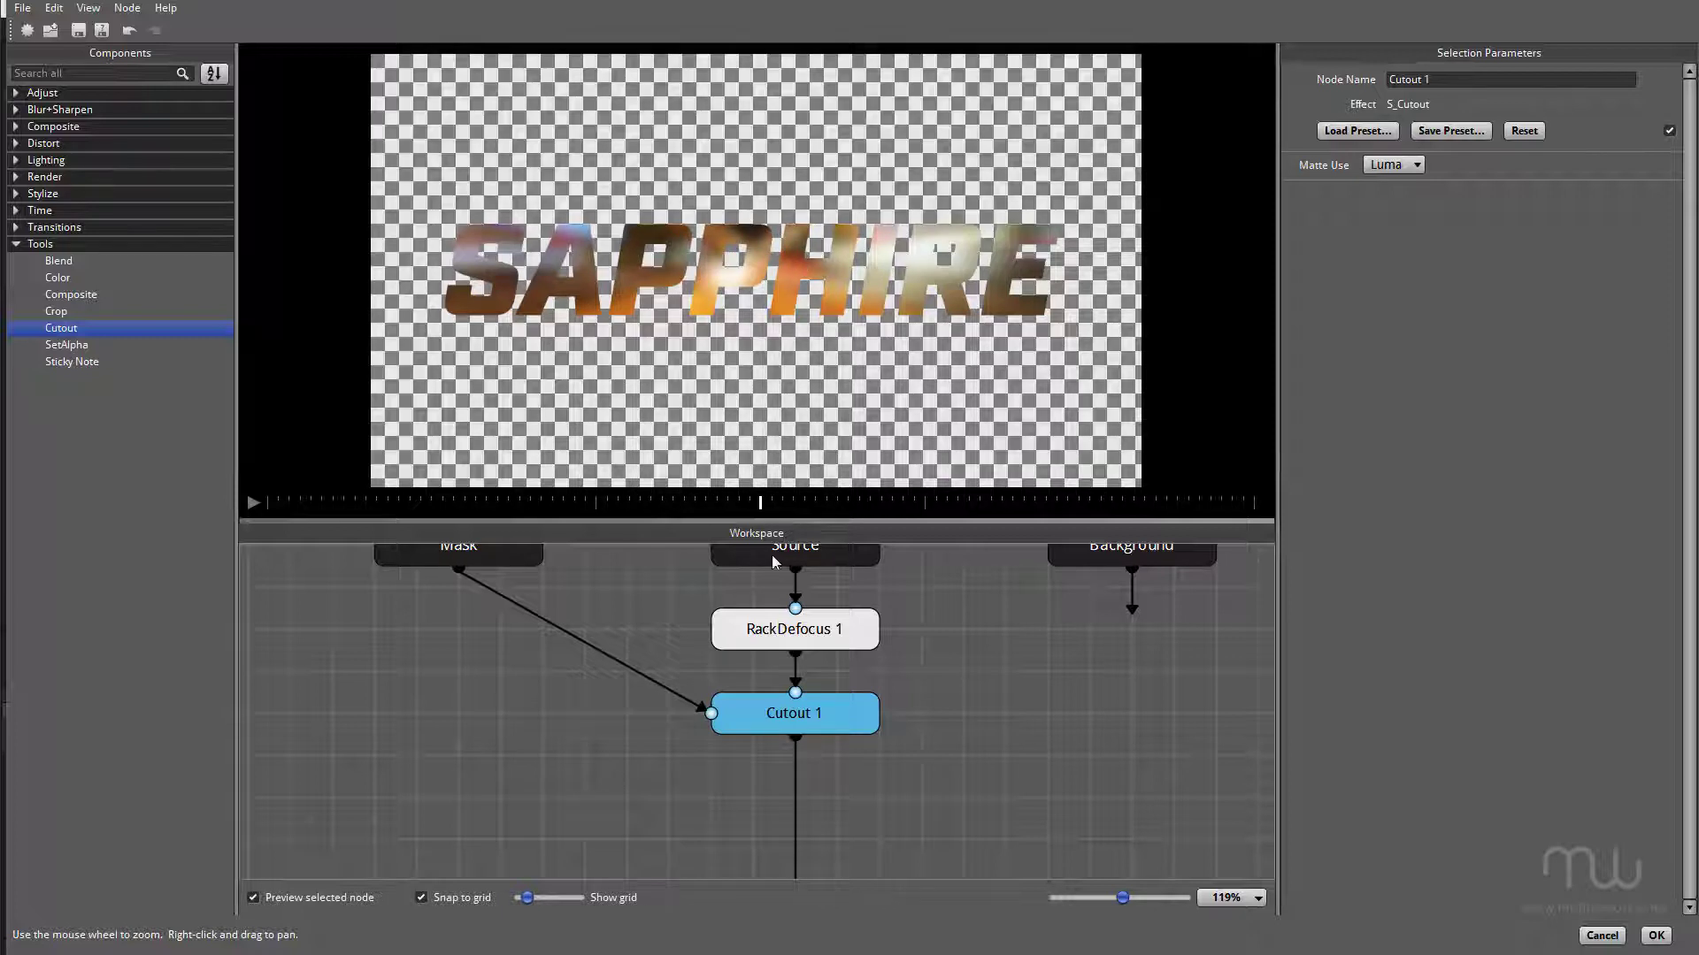
left_click_drag(982, 735, 1001, 785)
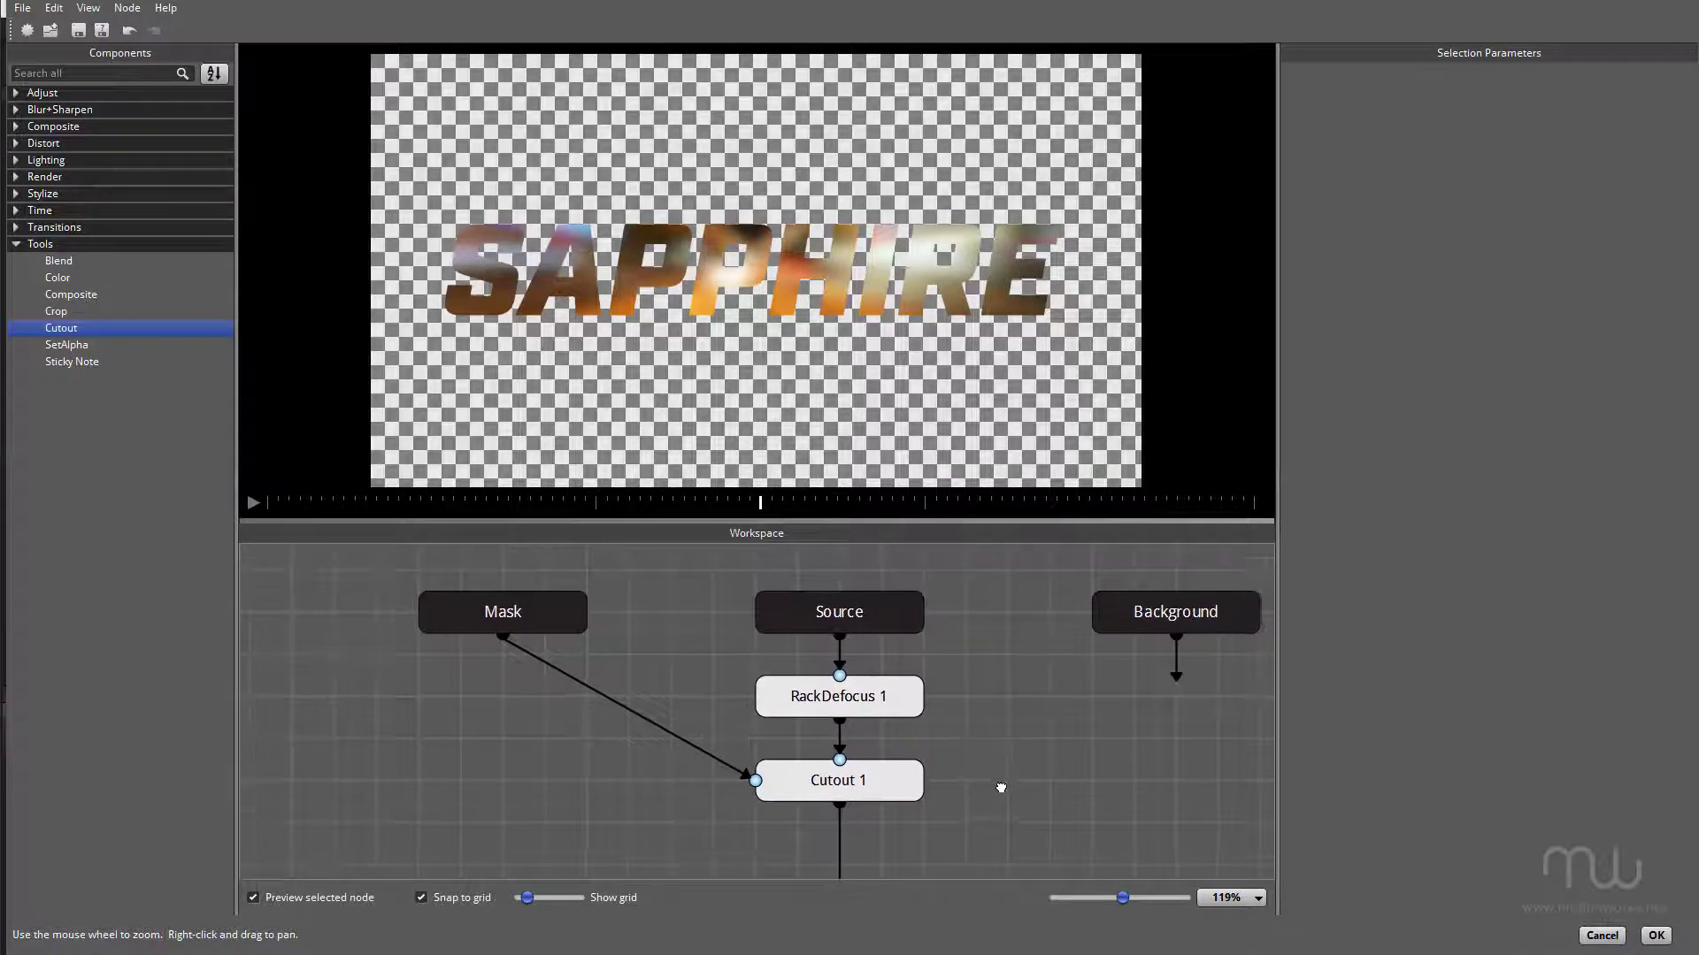
left_click(522, 613)
Step: Insert an Invert node under Mask and preview the cut-out SAPPHIRE result
left_click(67, 71)
type("invert")
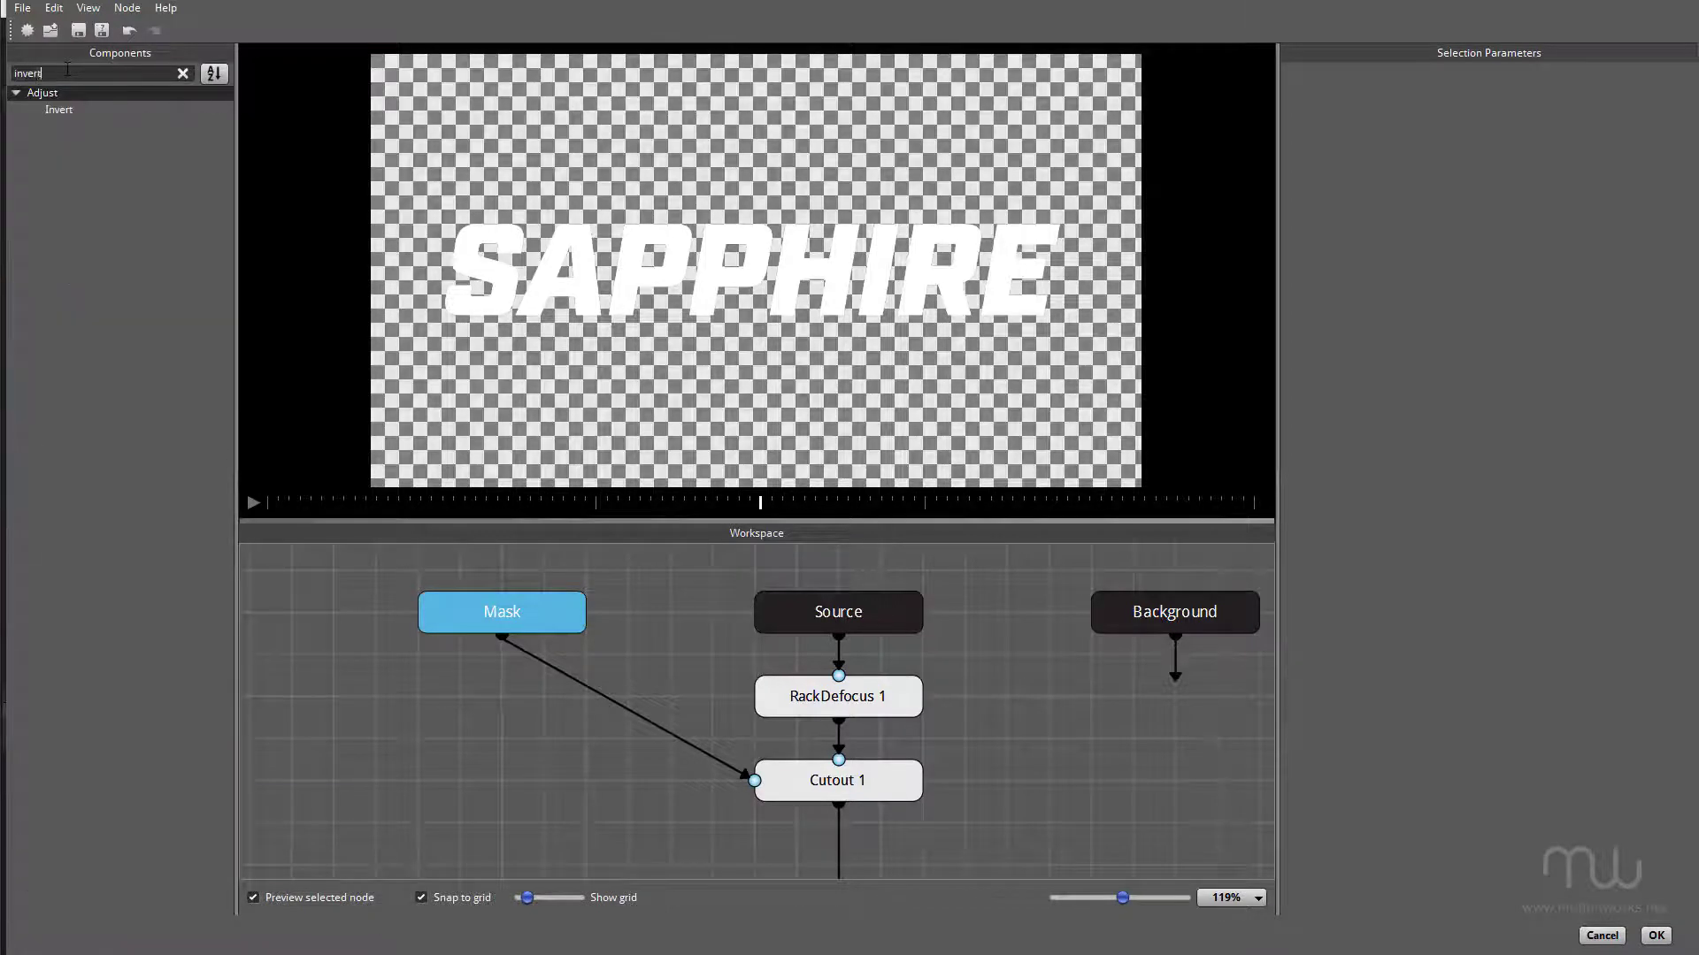
double_click(58, 108)
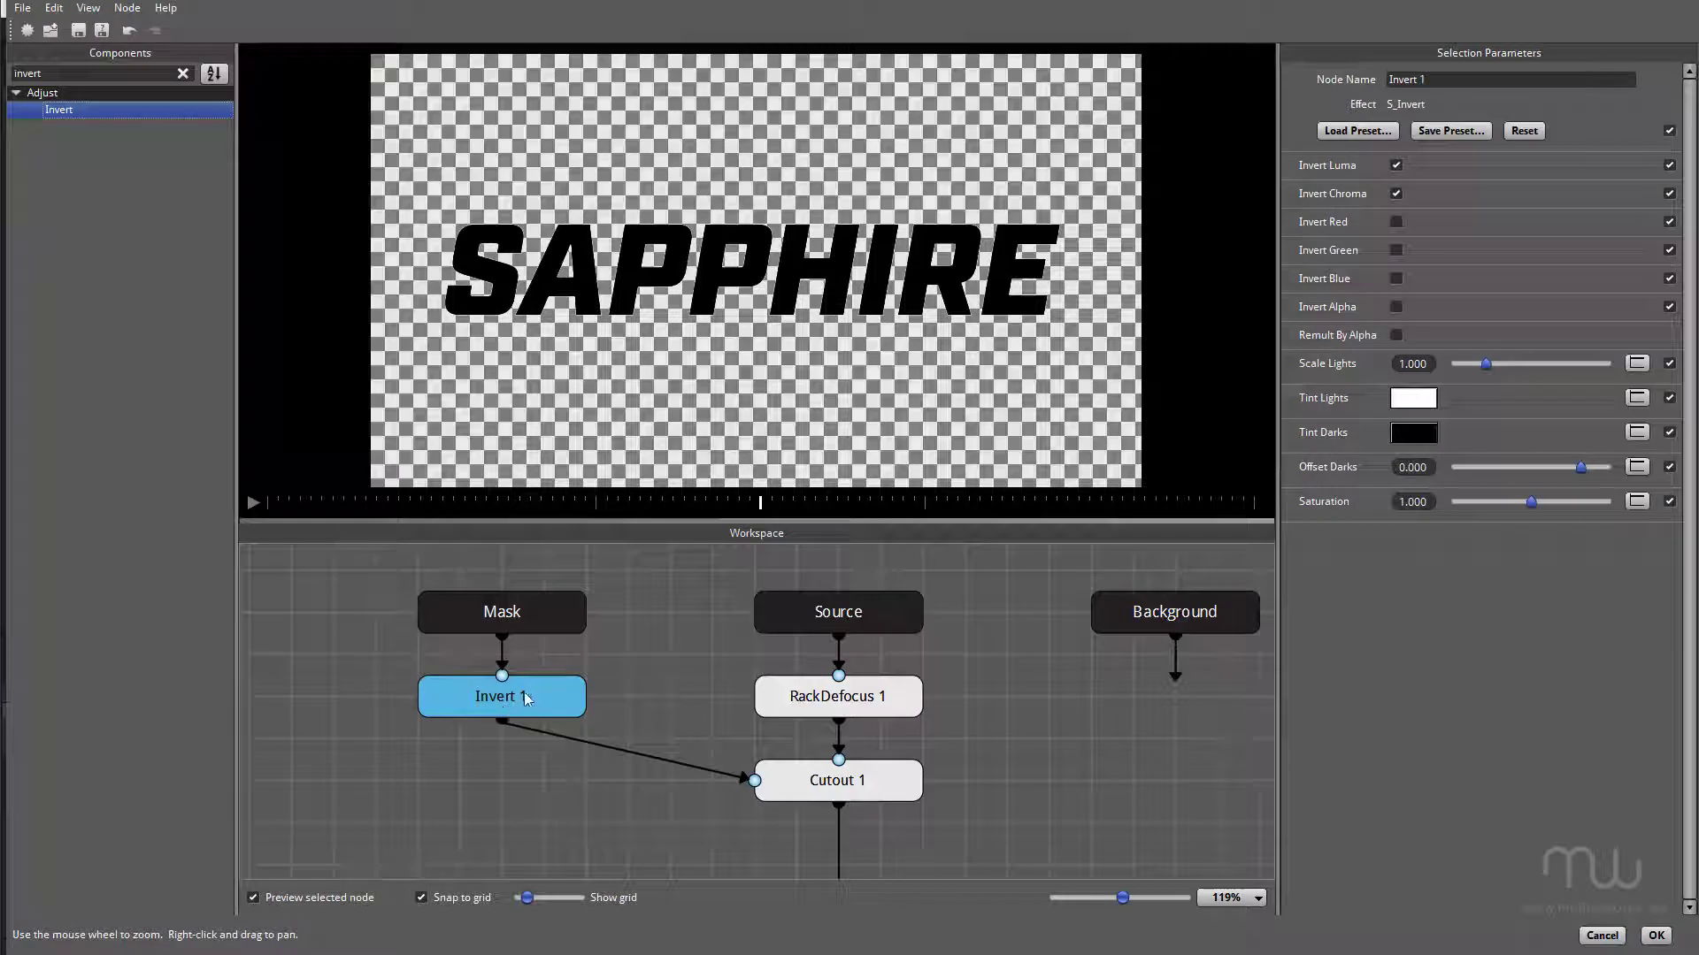
left_click(808, 777)
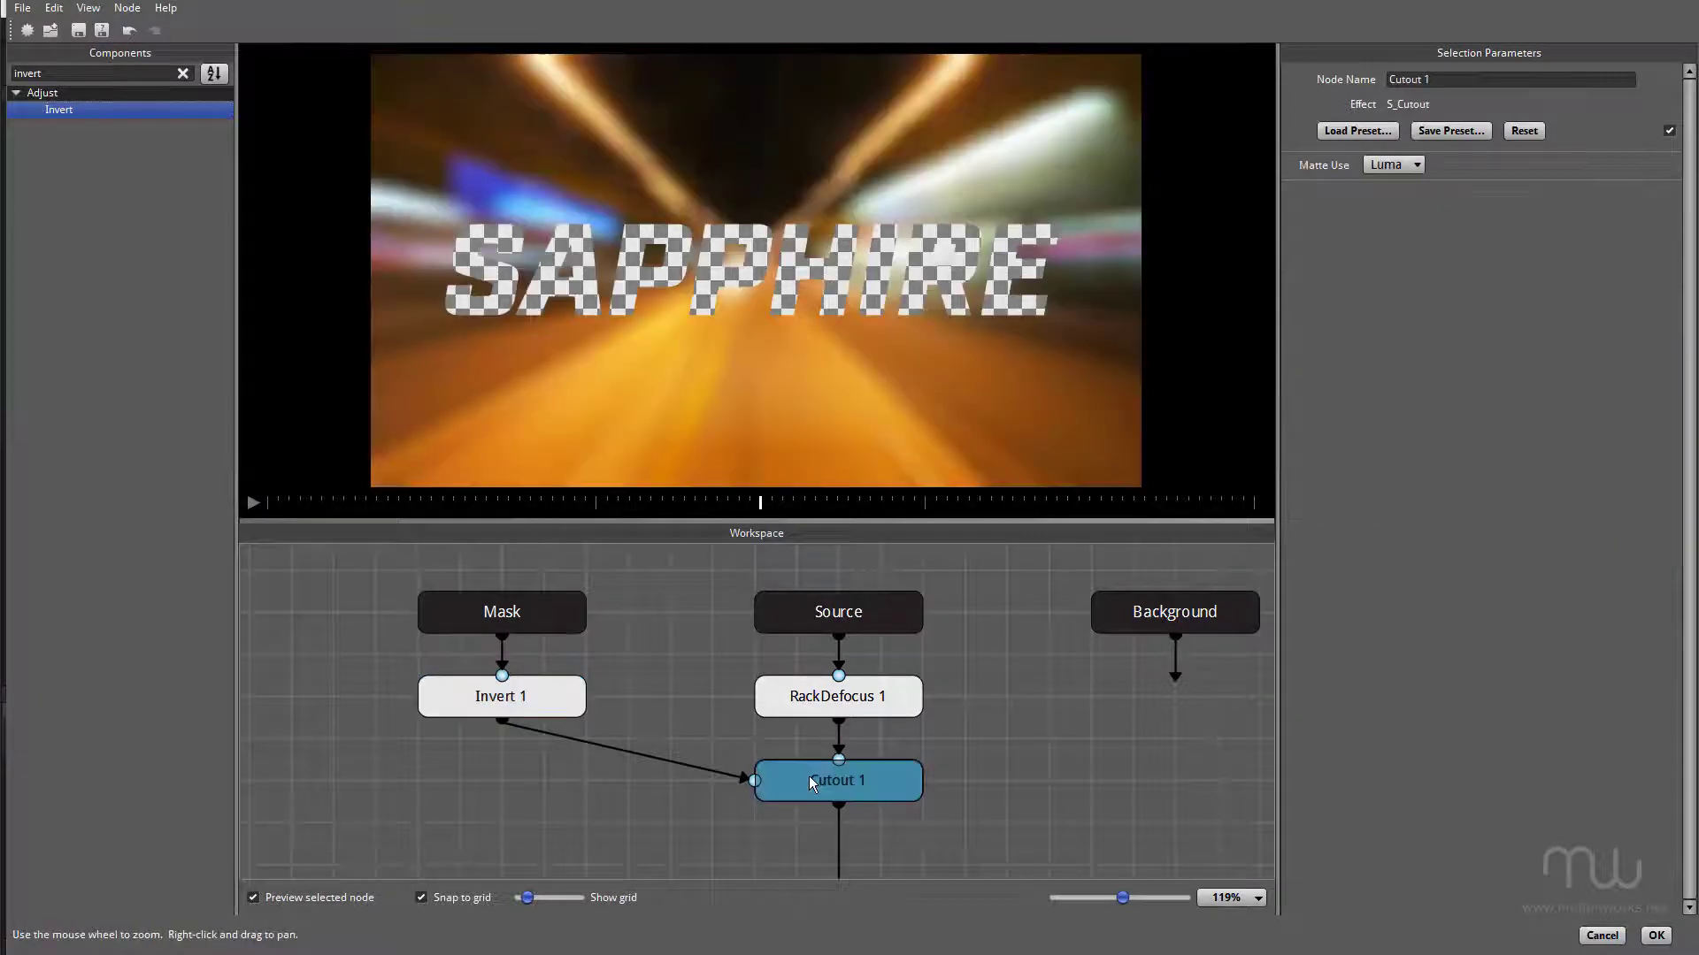
scroll(1007, 634, "down", 2)
left_click(948, 675)
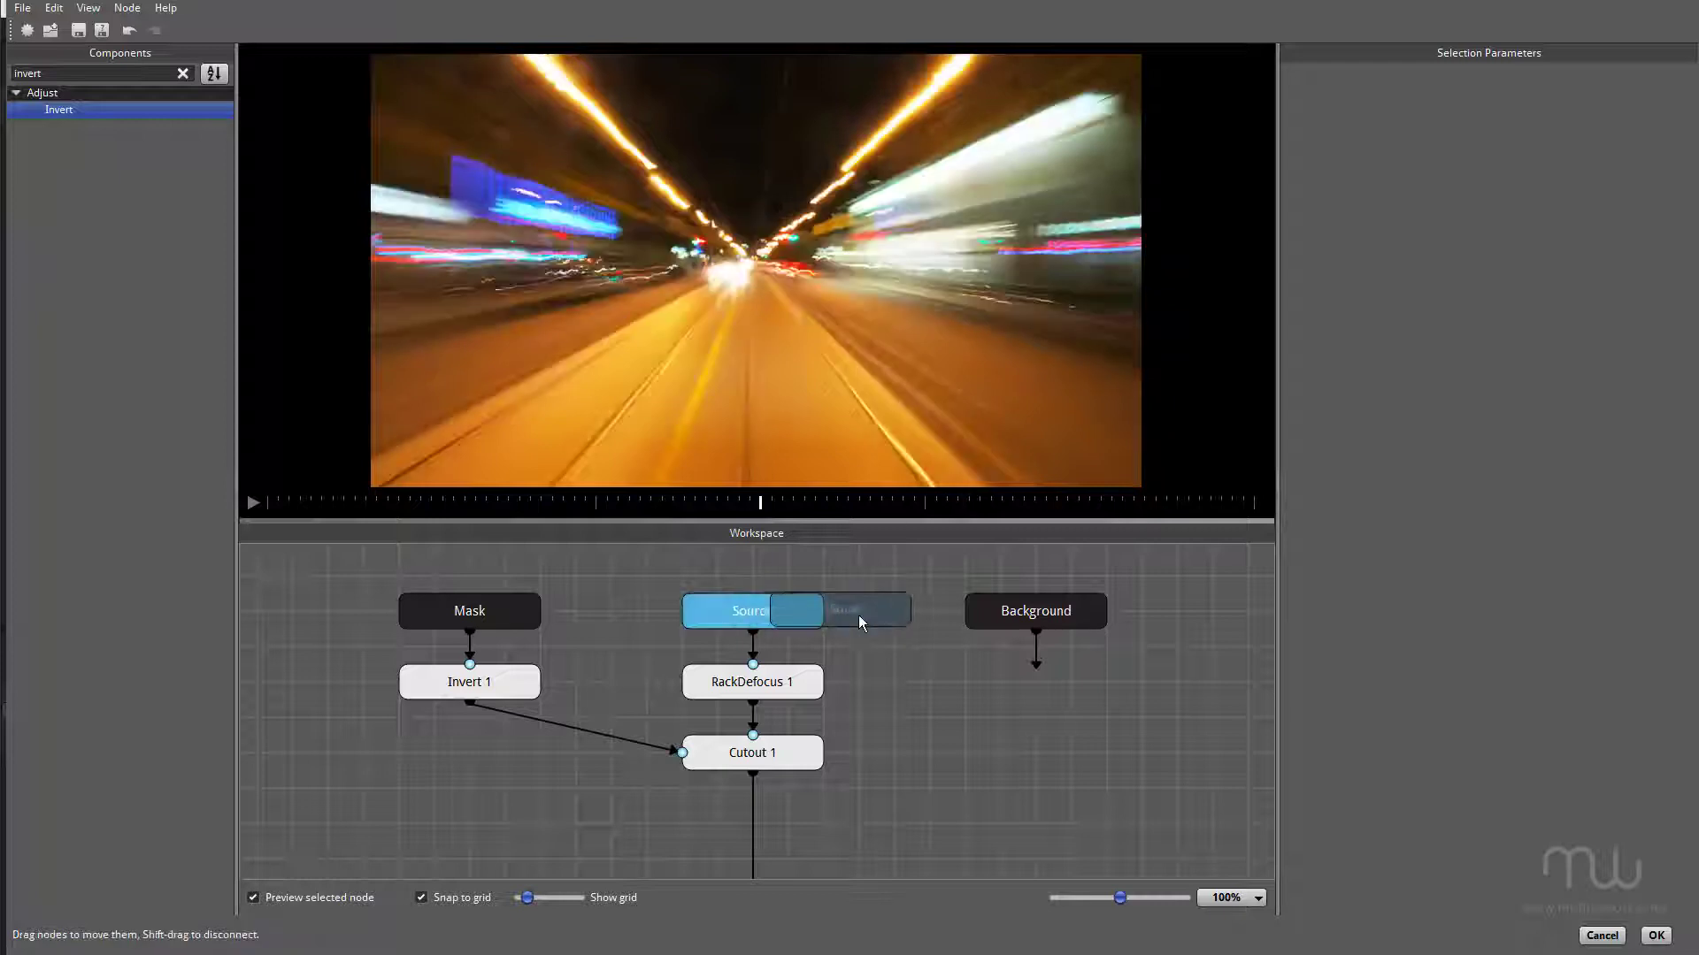
Step: Add a Color node to the graph beside Source, with snap to grid turned on
left_click_drag(868, 614, 1134, 614)
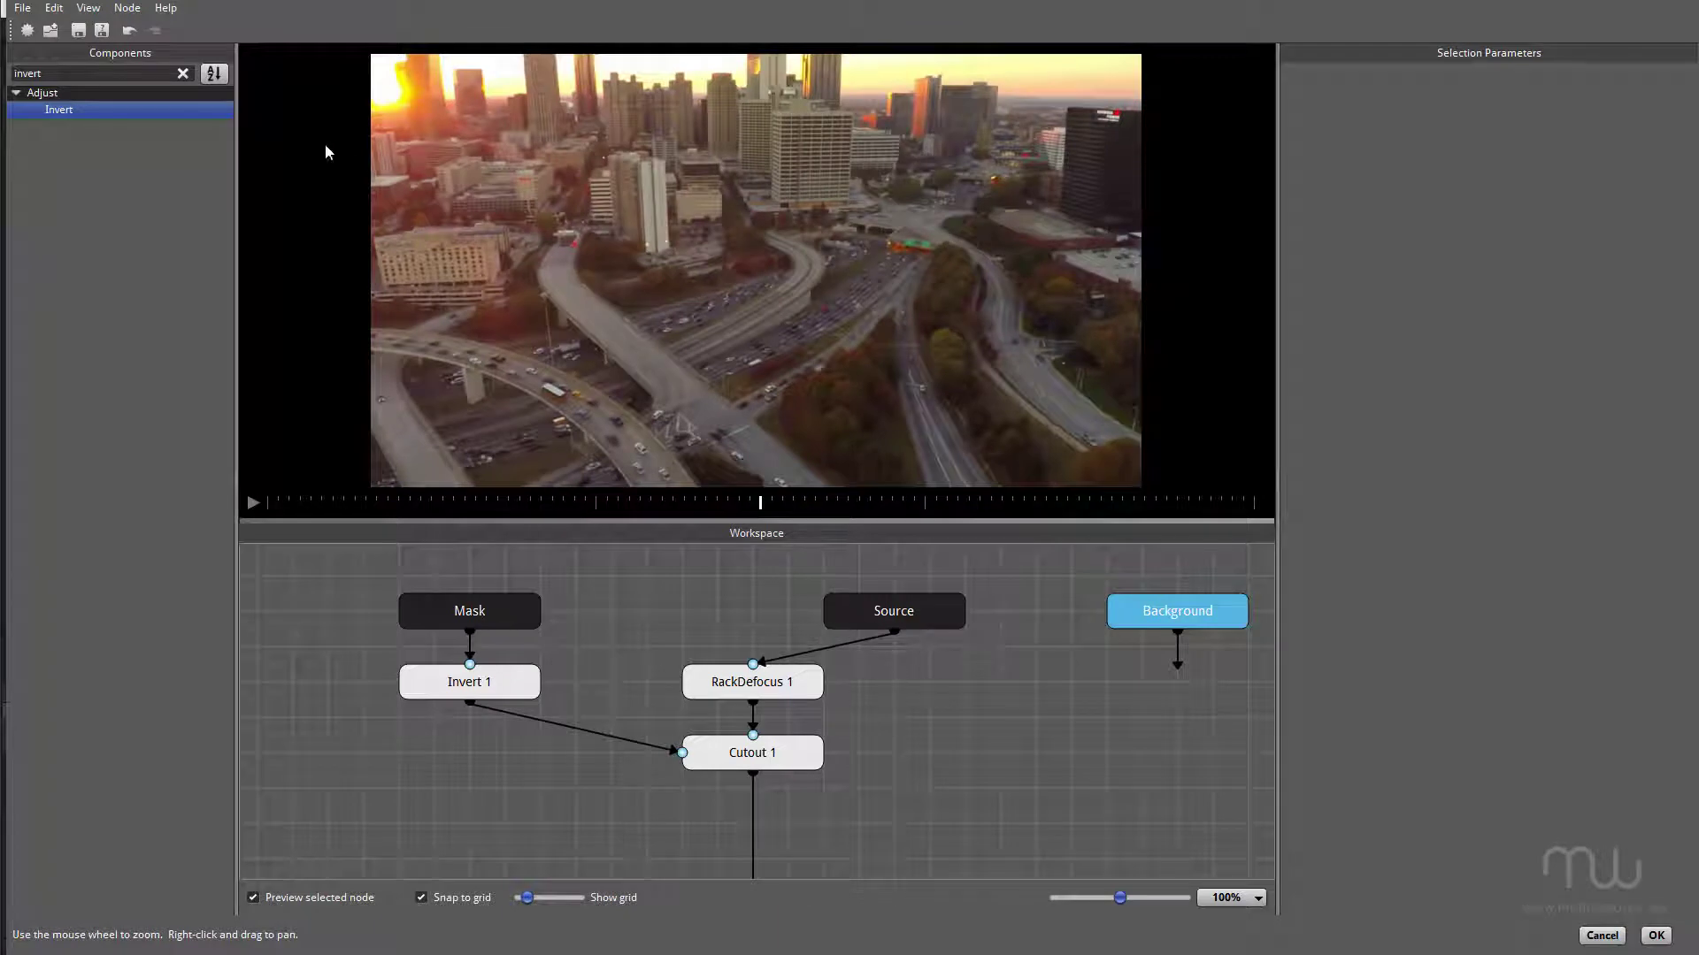
left_click(183, 73)
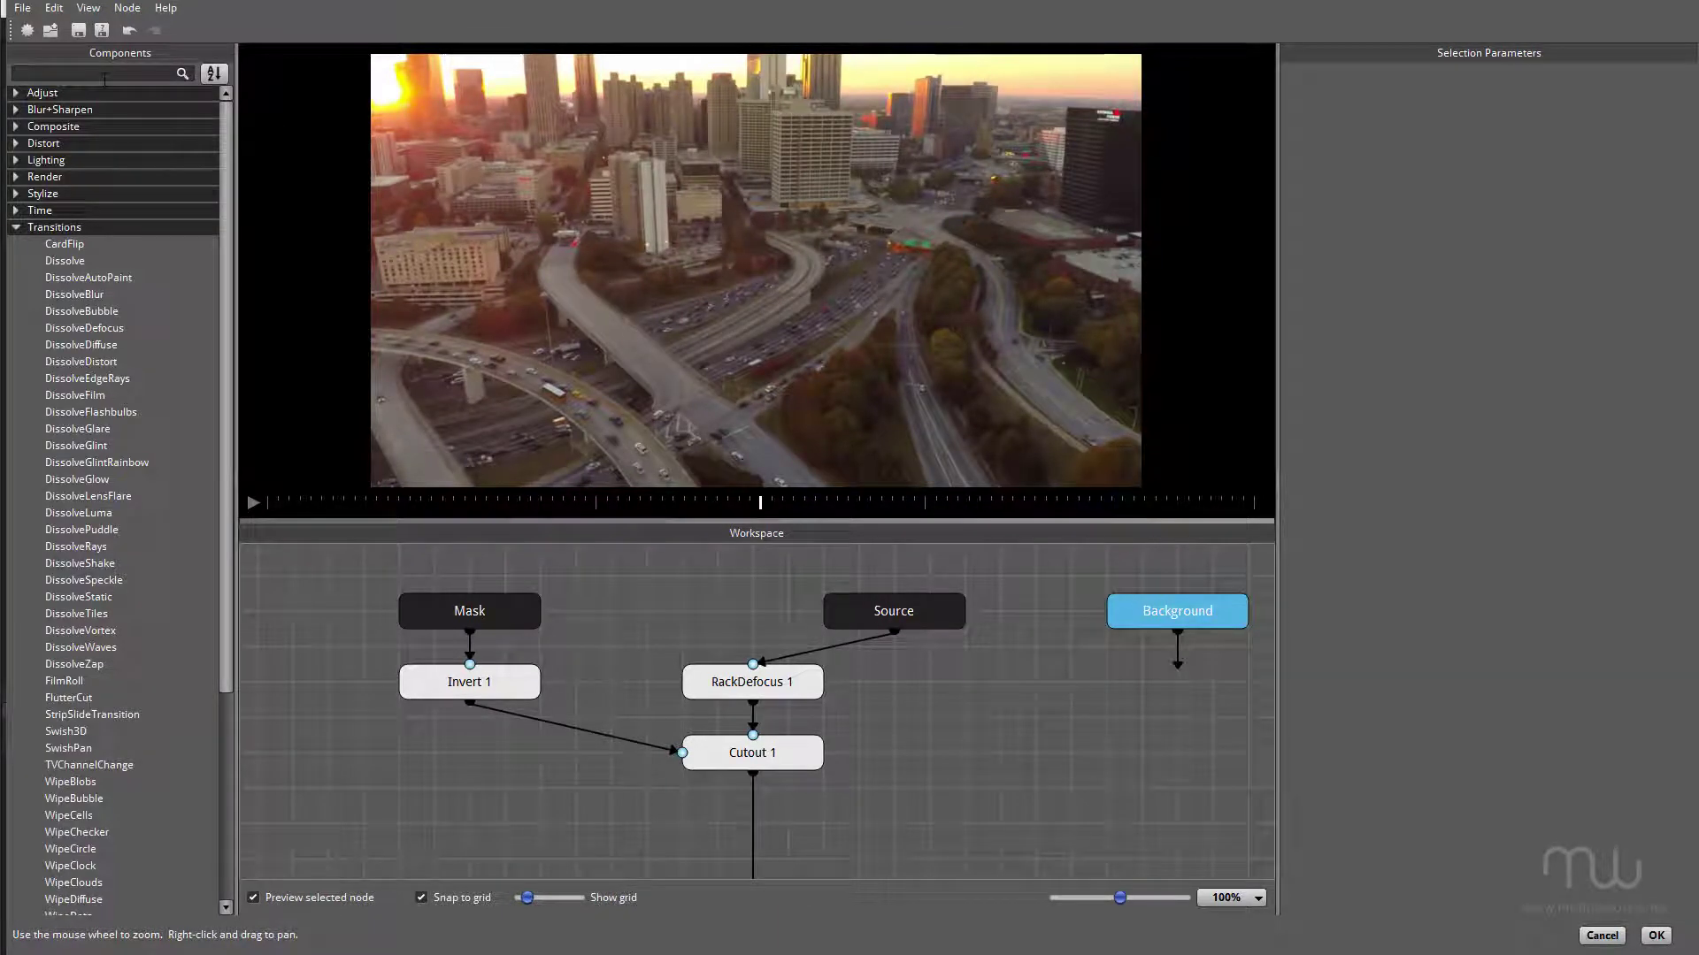
type("colo")
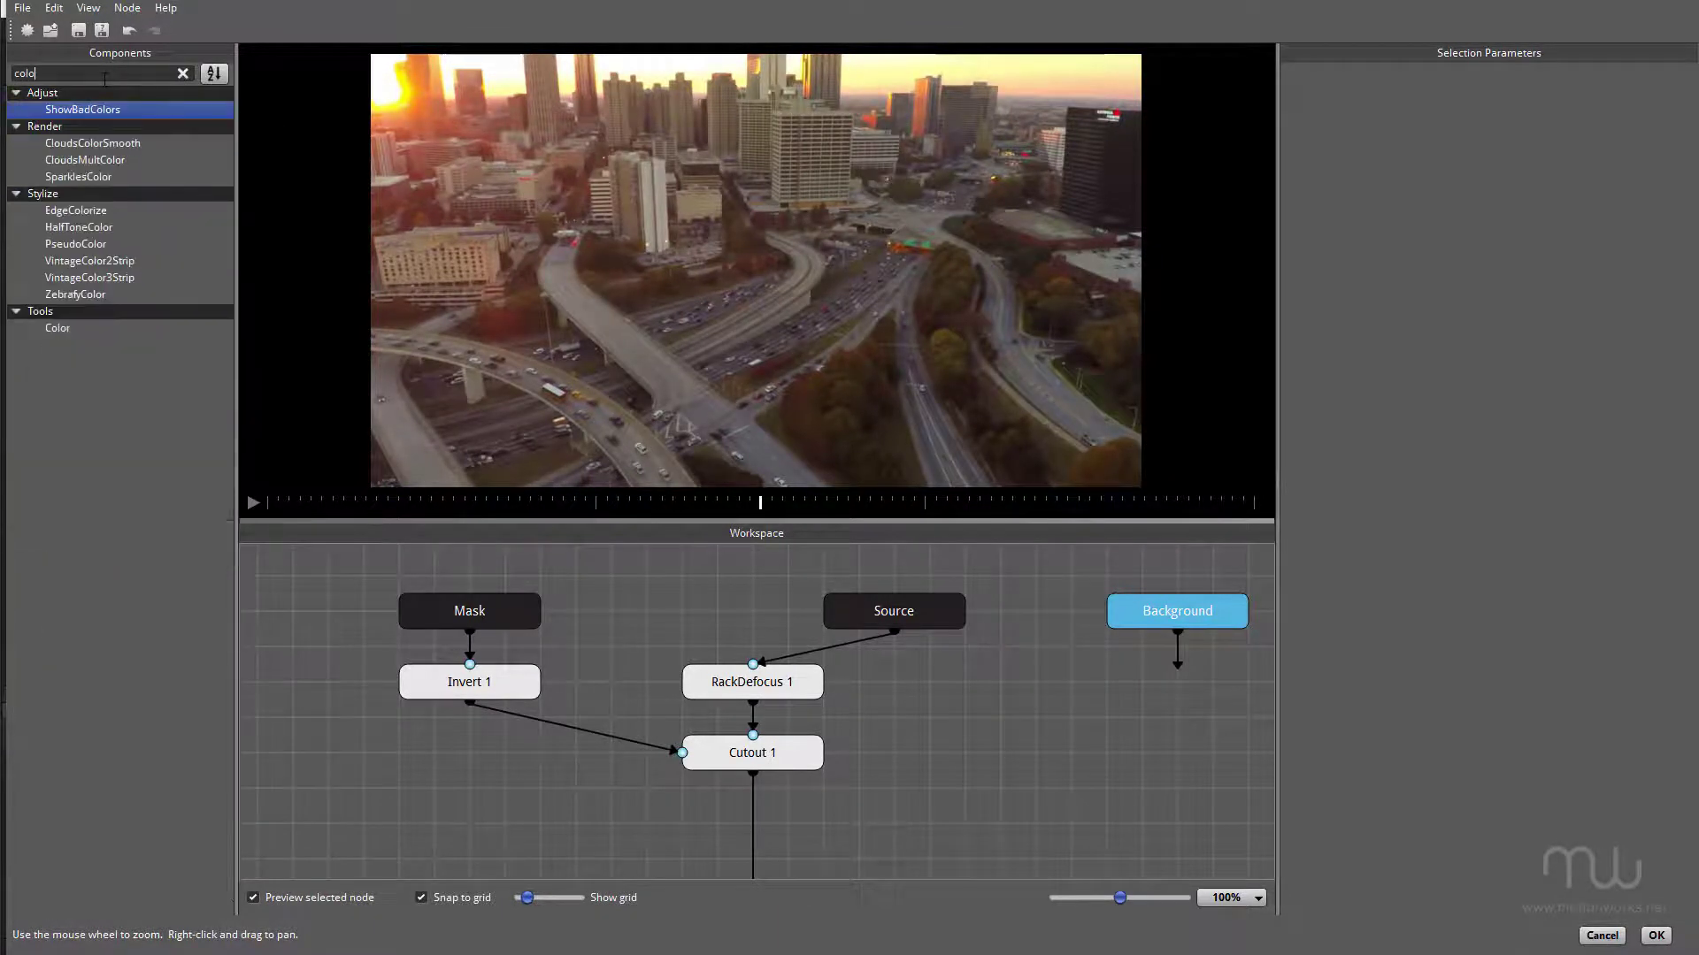
left_click_drag(56, 328, 959, 692)
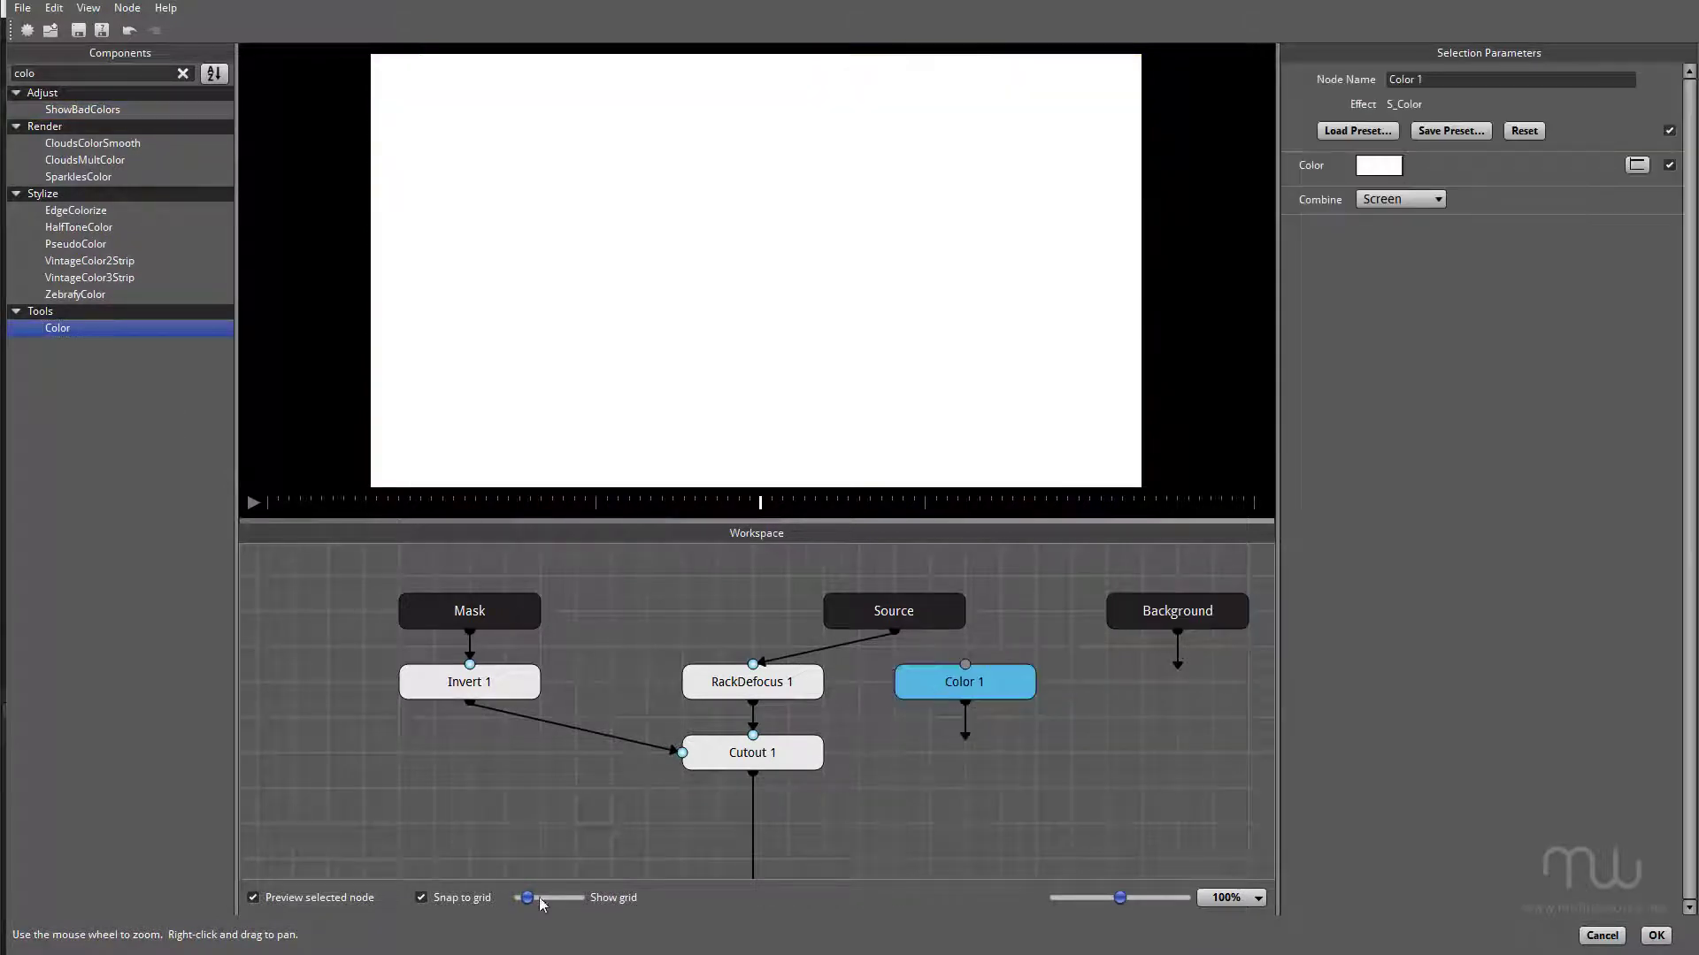
left_click(421, 898)
left_click(890, 600)
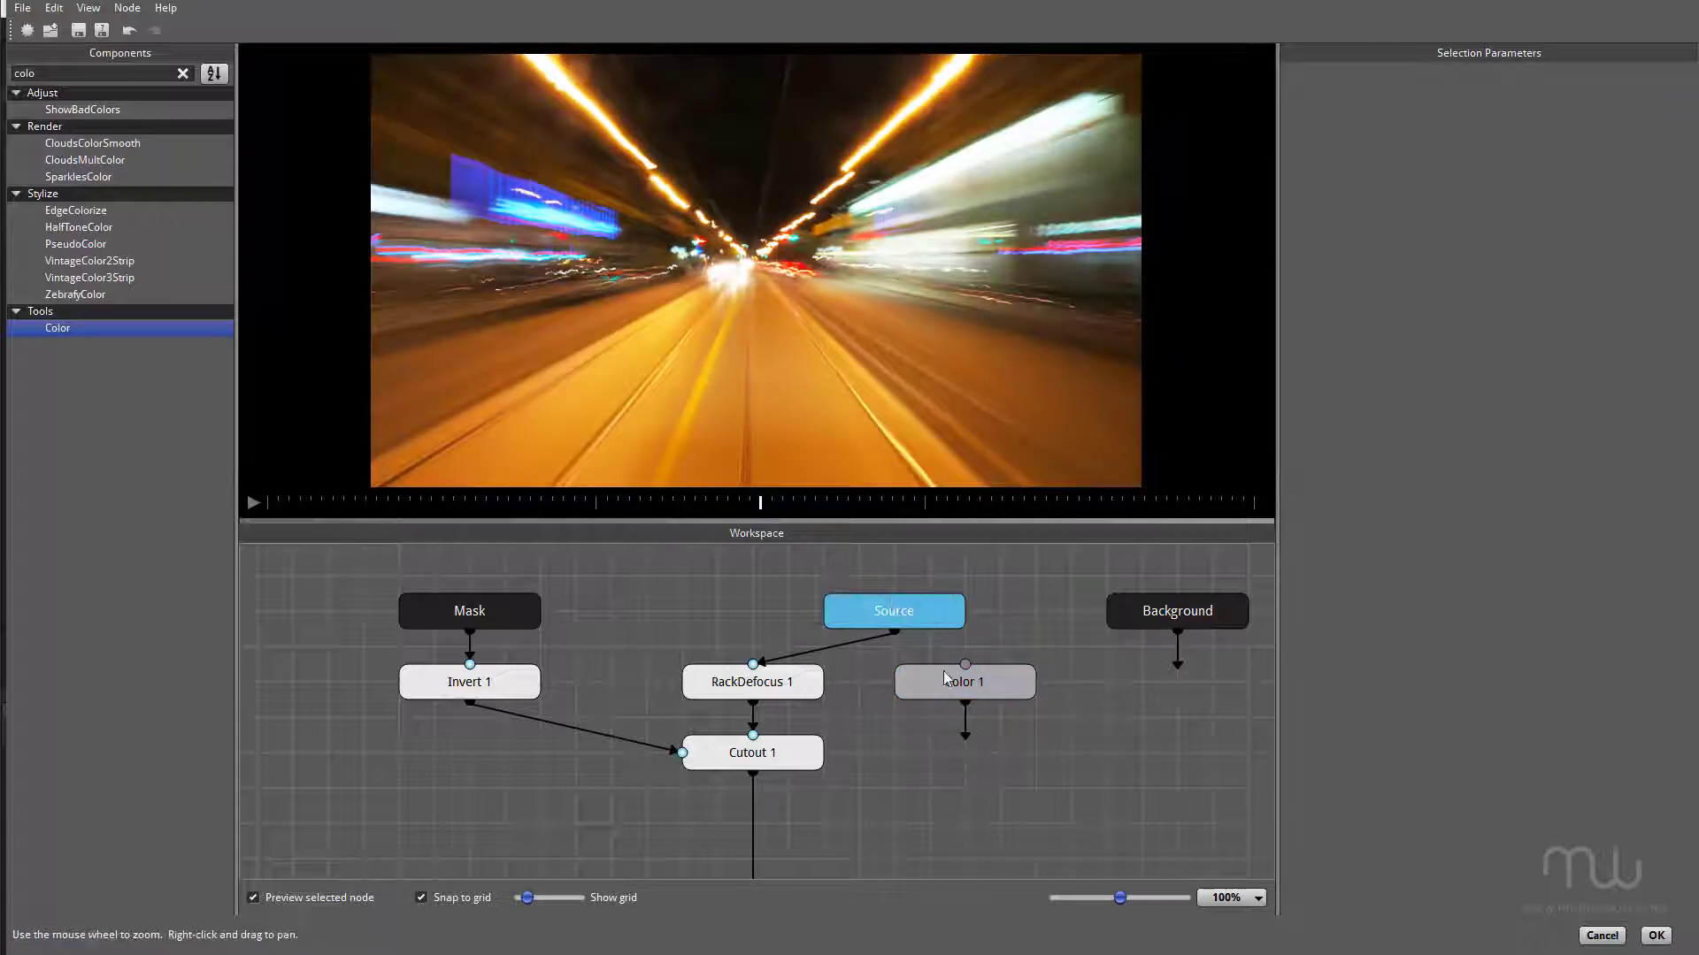
left_click_drag(945, 680, 993, 681)
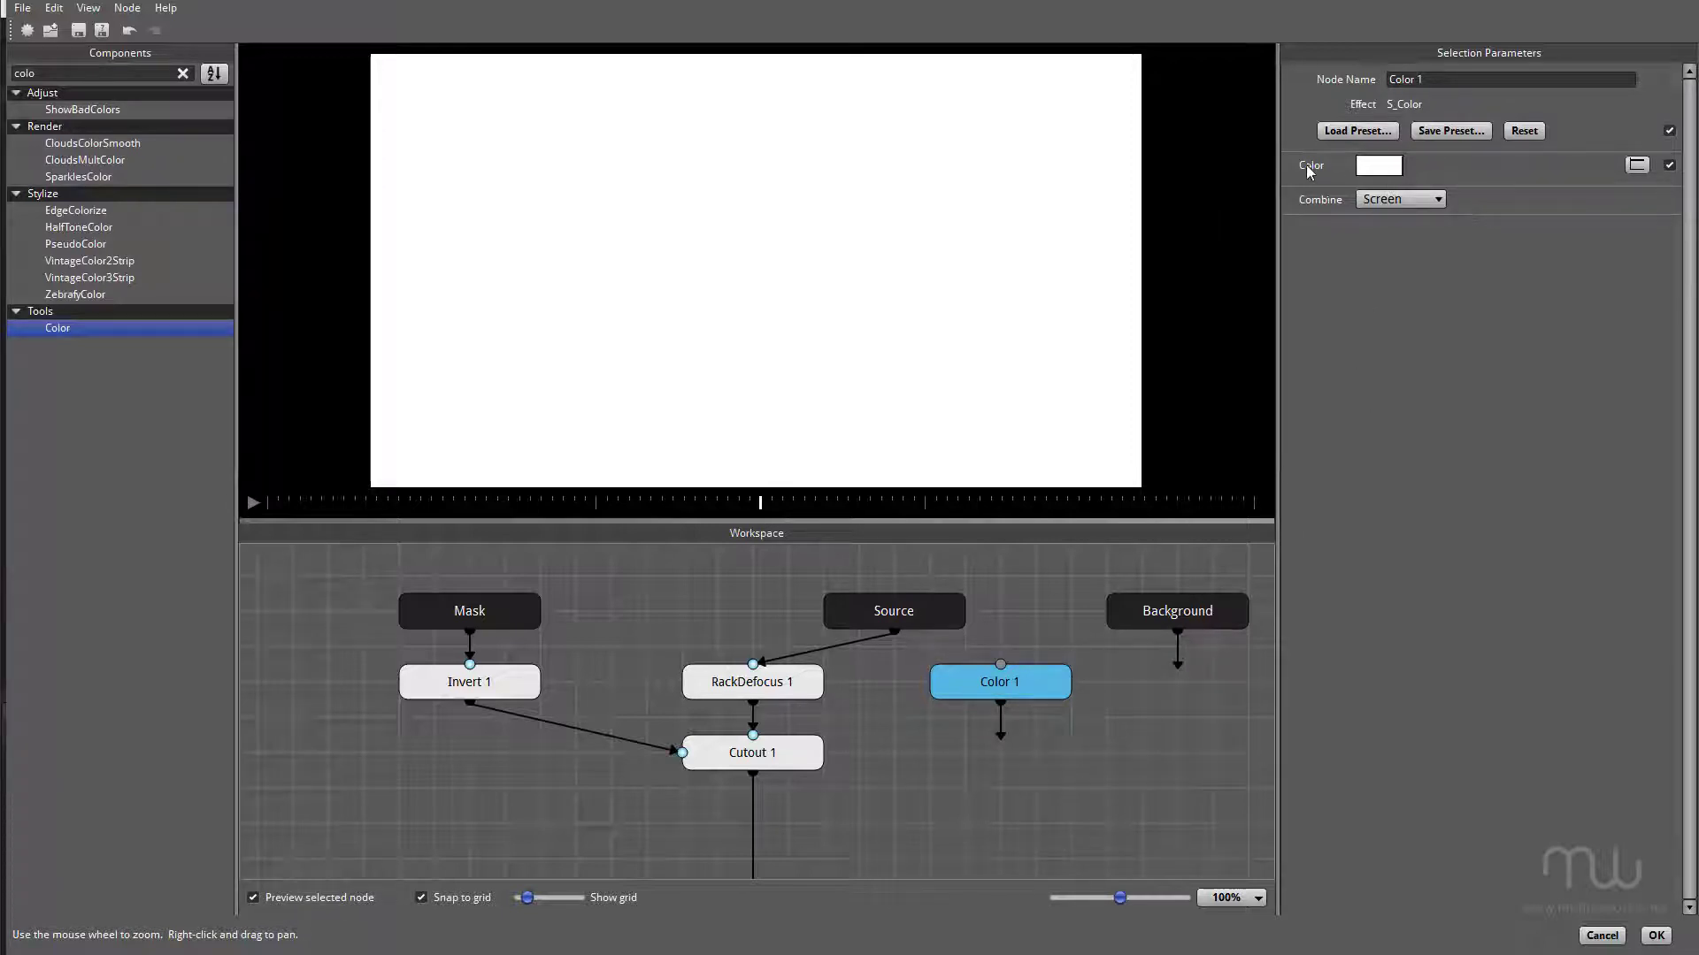
Step: Set Color 1 to orange and feed the Source footage into it
left_click(1378, 169)
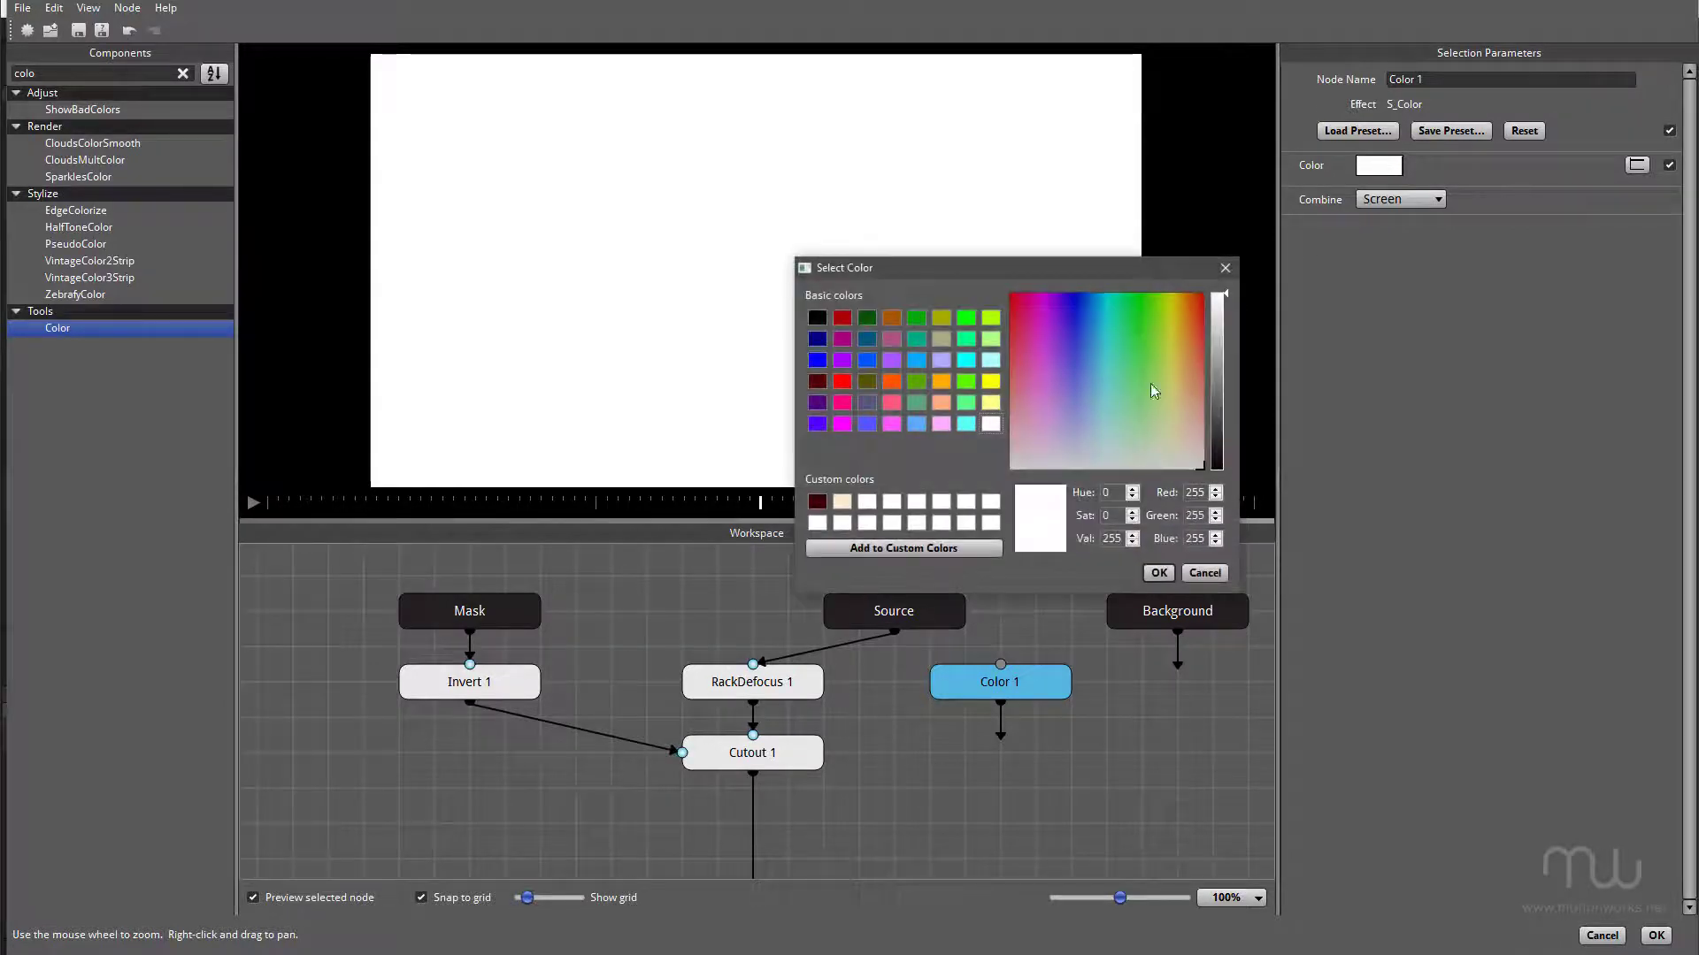
left_click(893, 379)
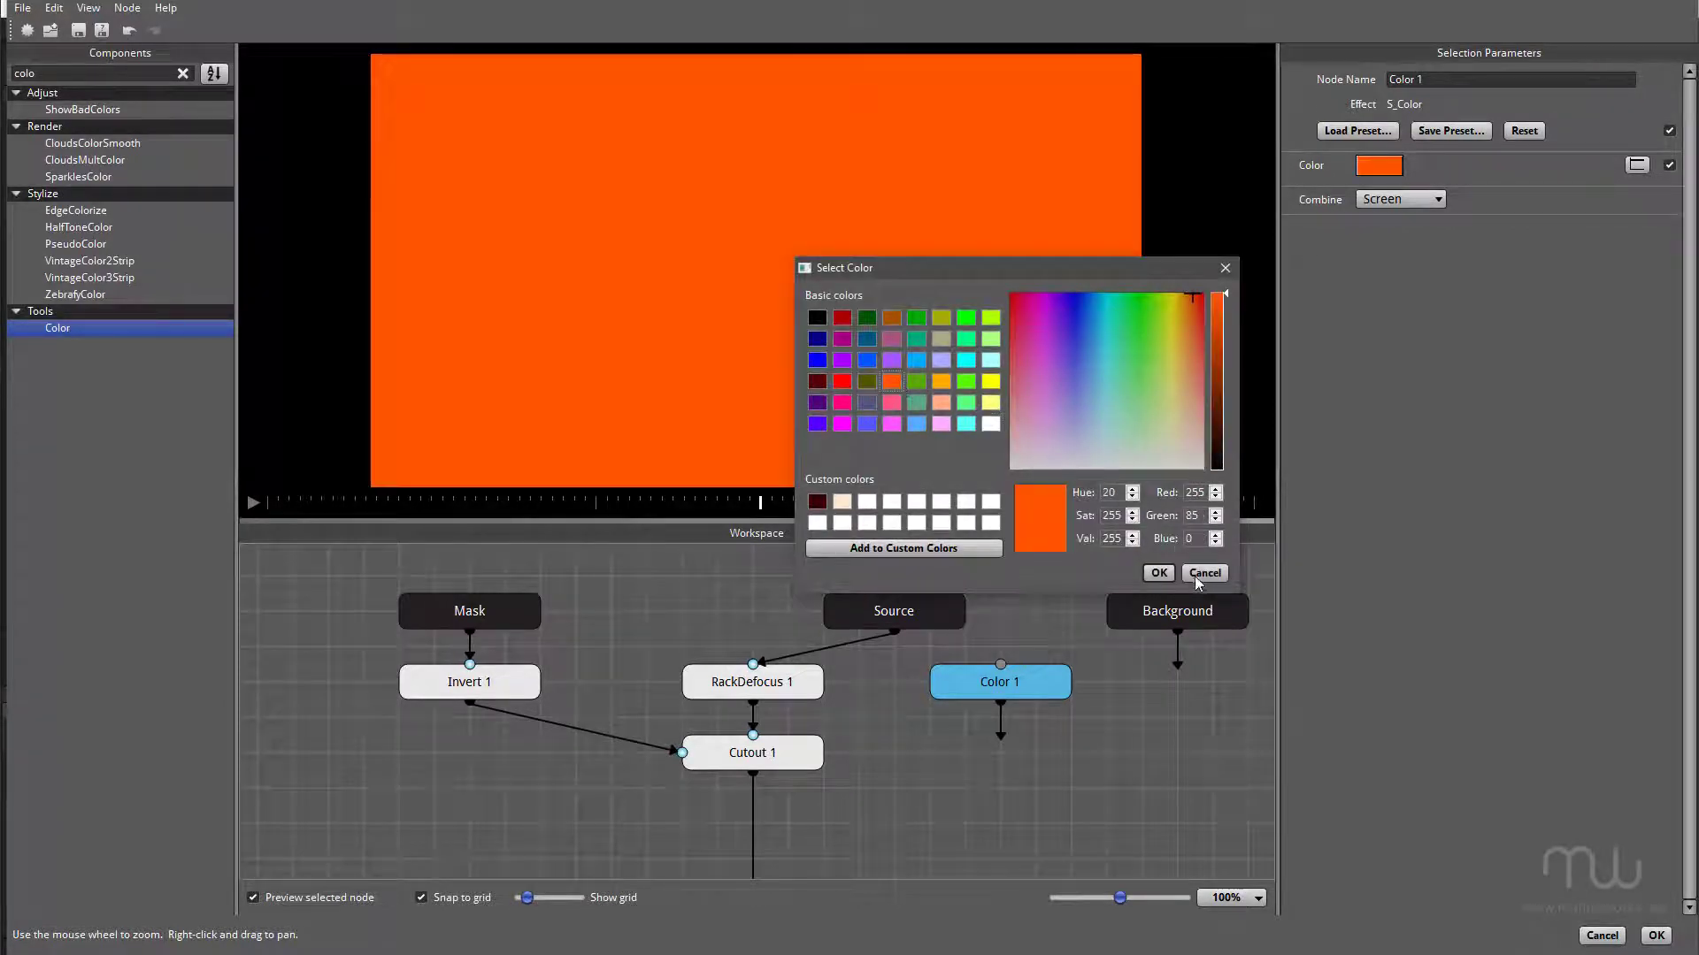
left_click(1166, 573)
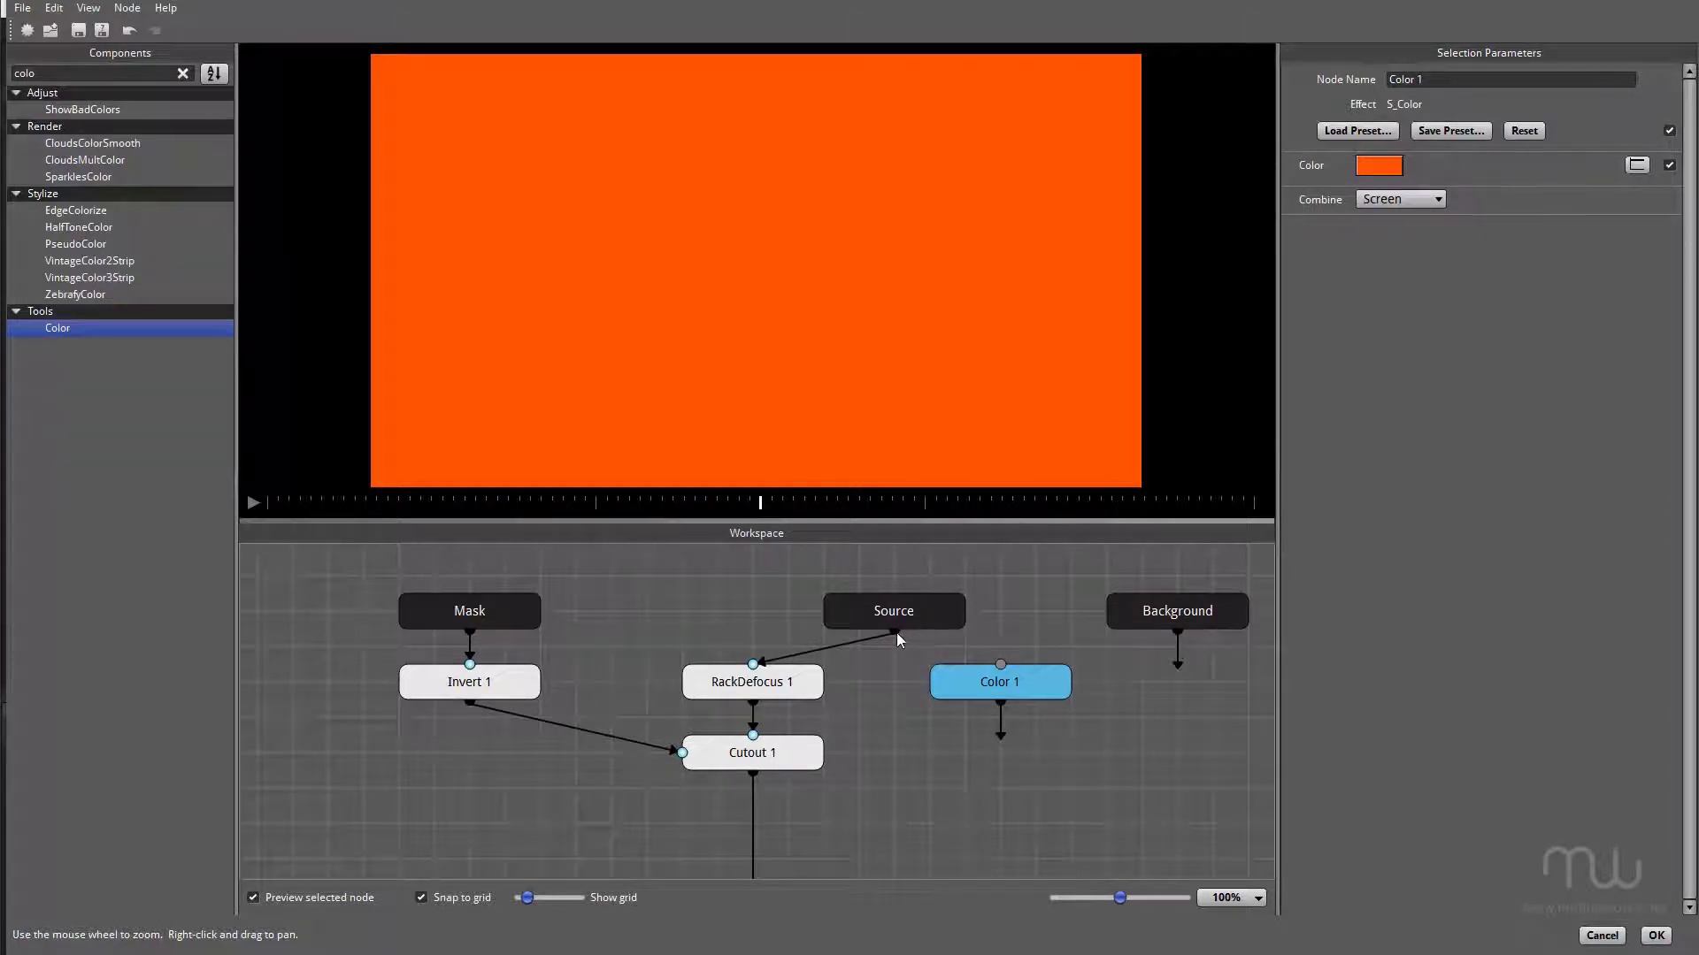
left_click_drag(895, 633, 1000, 664)
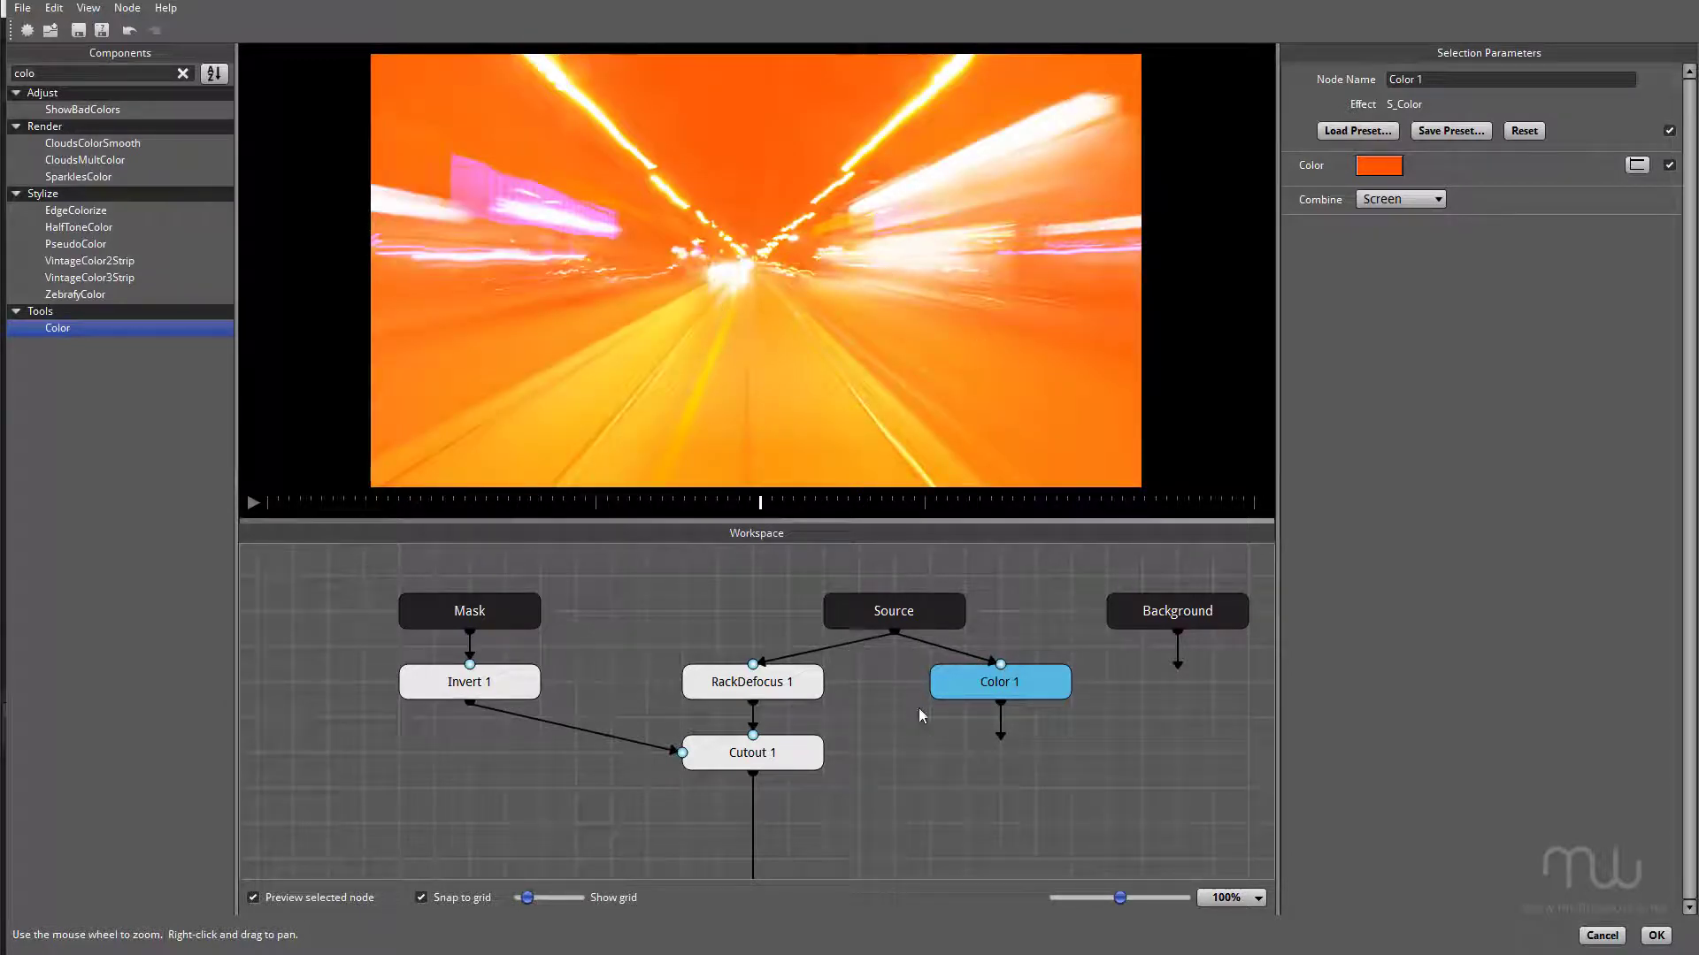
left_click_drag(823, 853, 886, 738)
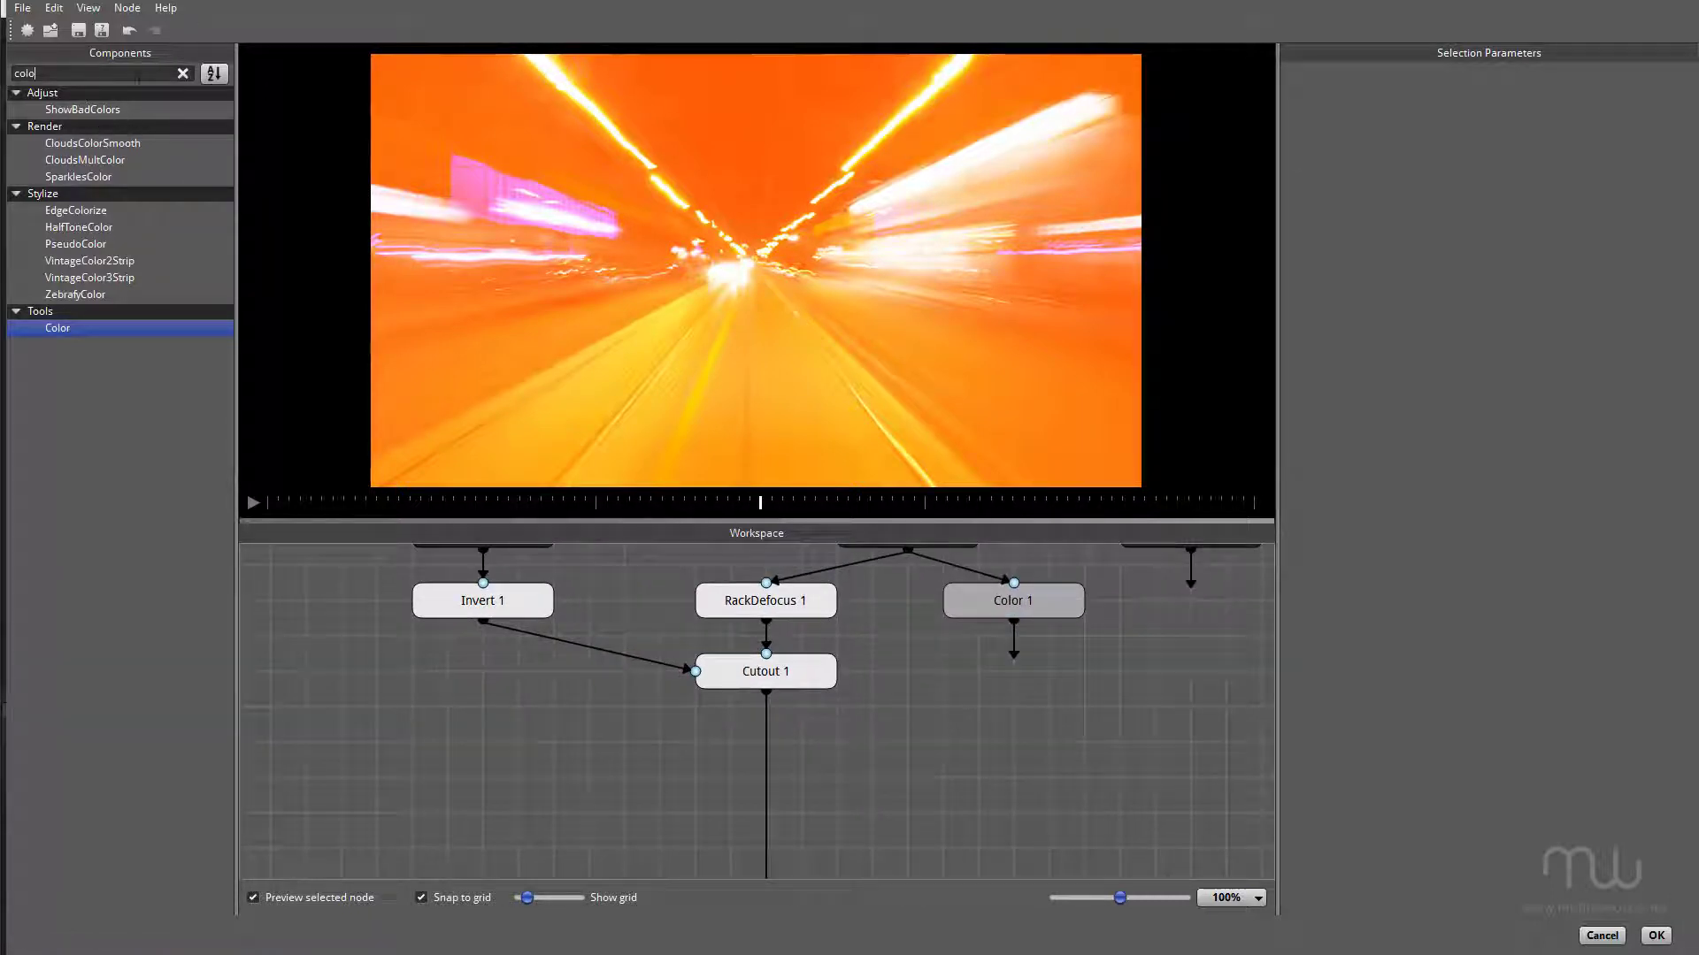
Step: Add a Composite node under Cutout 1 and move Result just below it
double_click(78, 75)
type("com0")
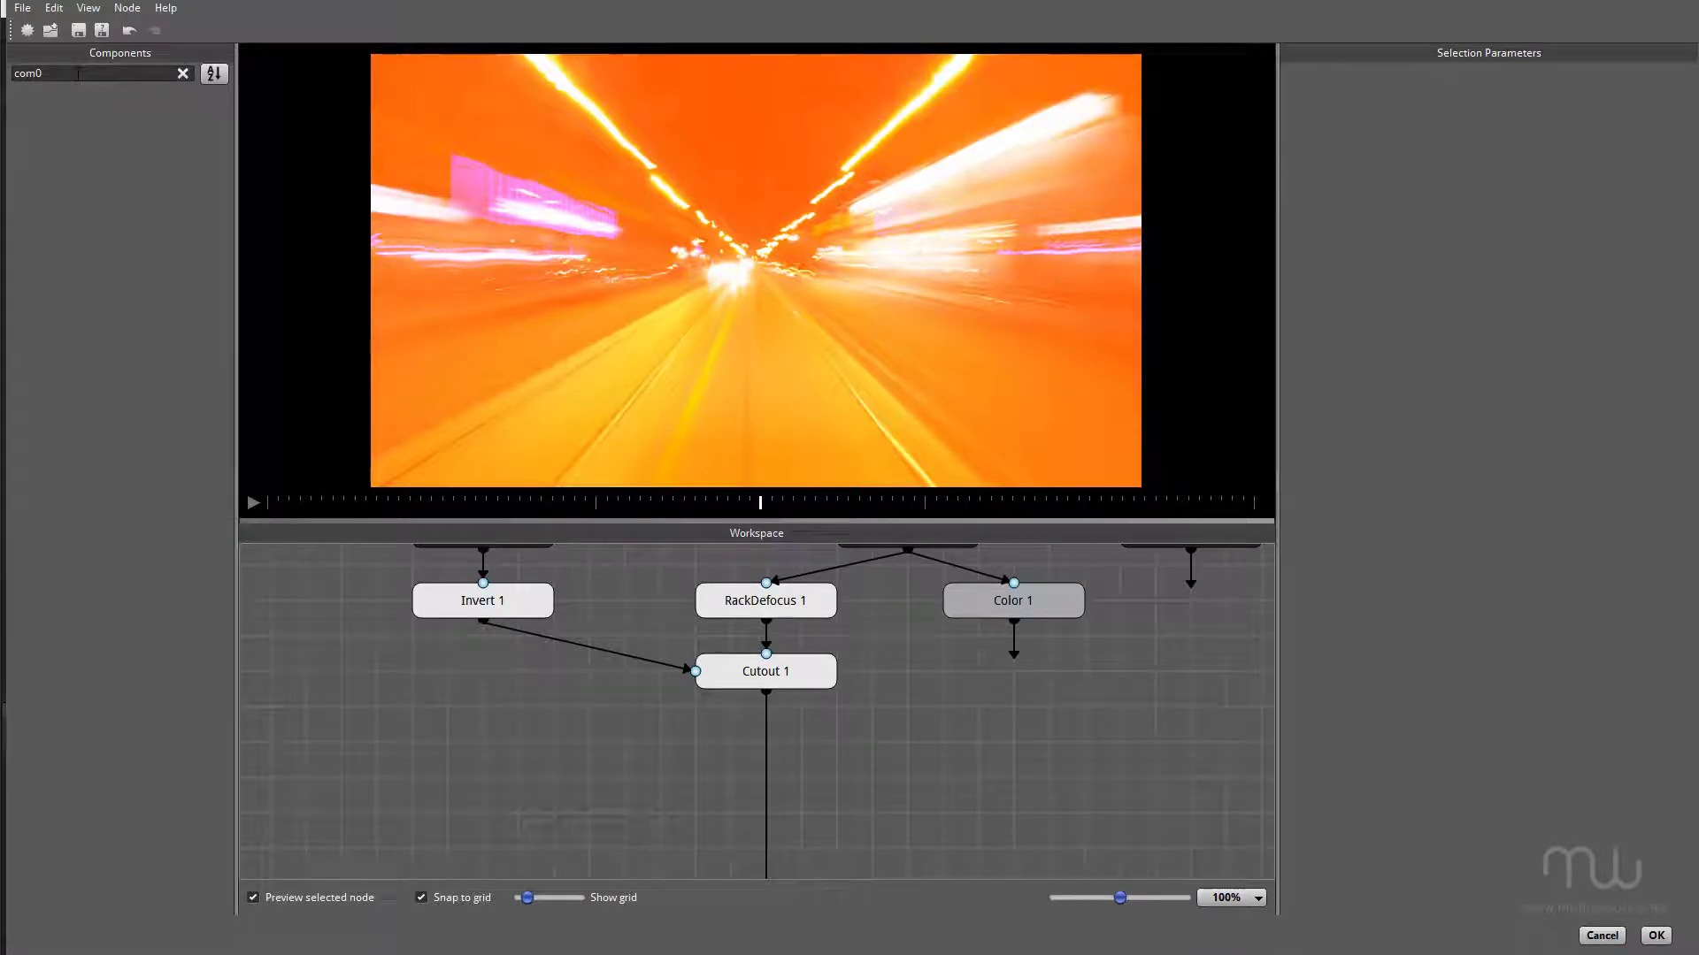
key("BackSpace")
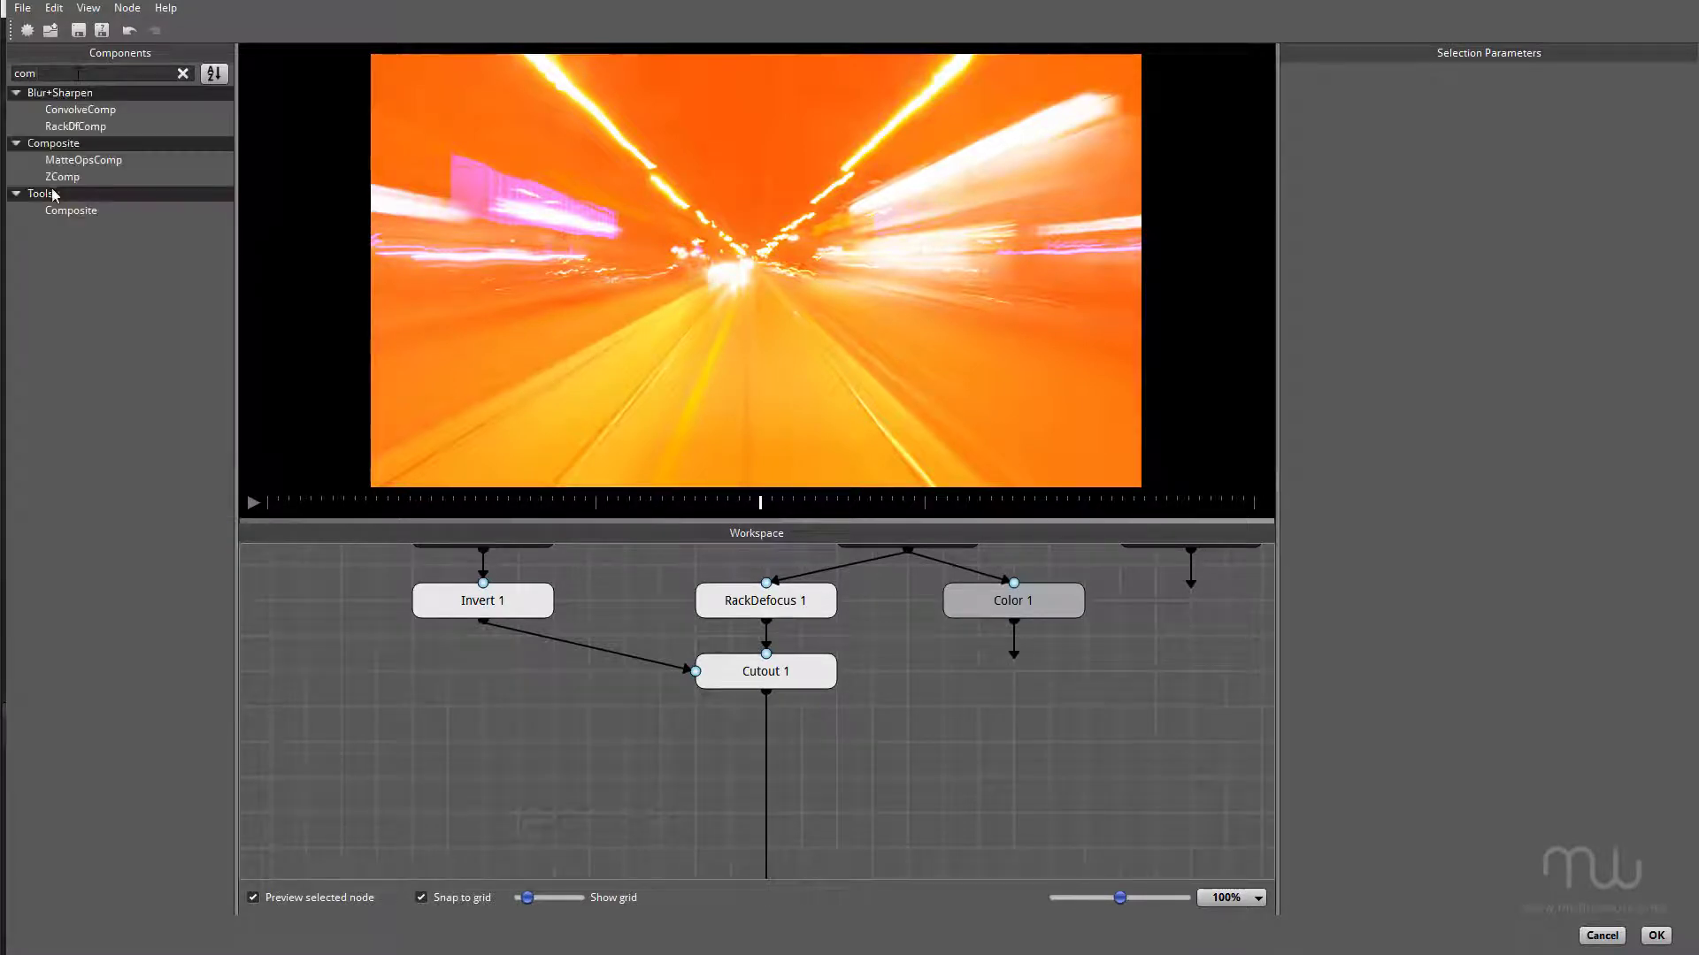
left_click(71, 213)
left_click_drag(71, 220, 775, 690)
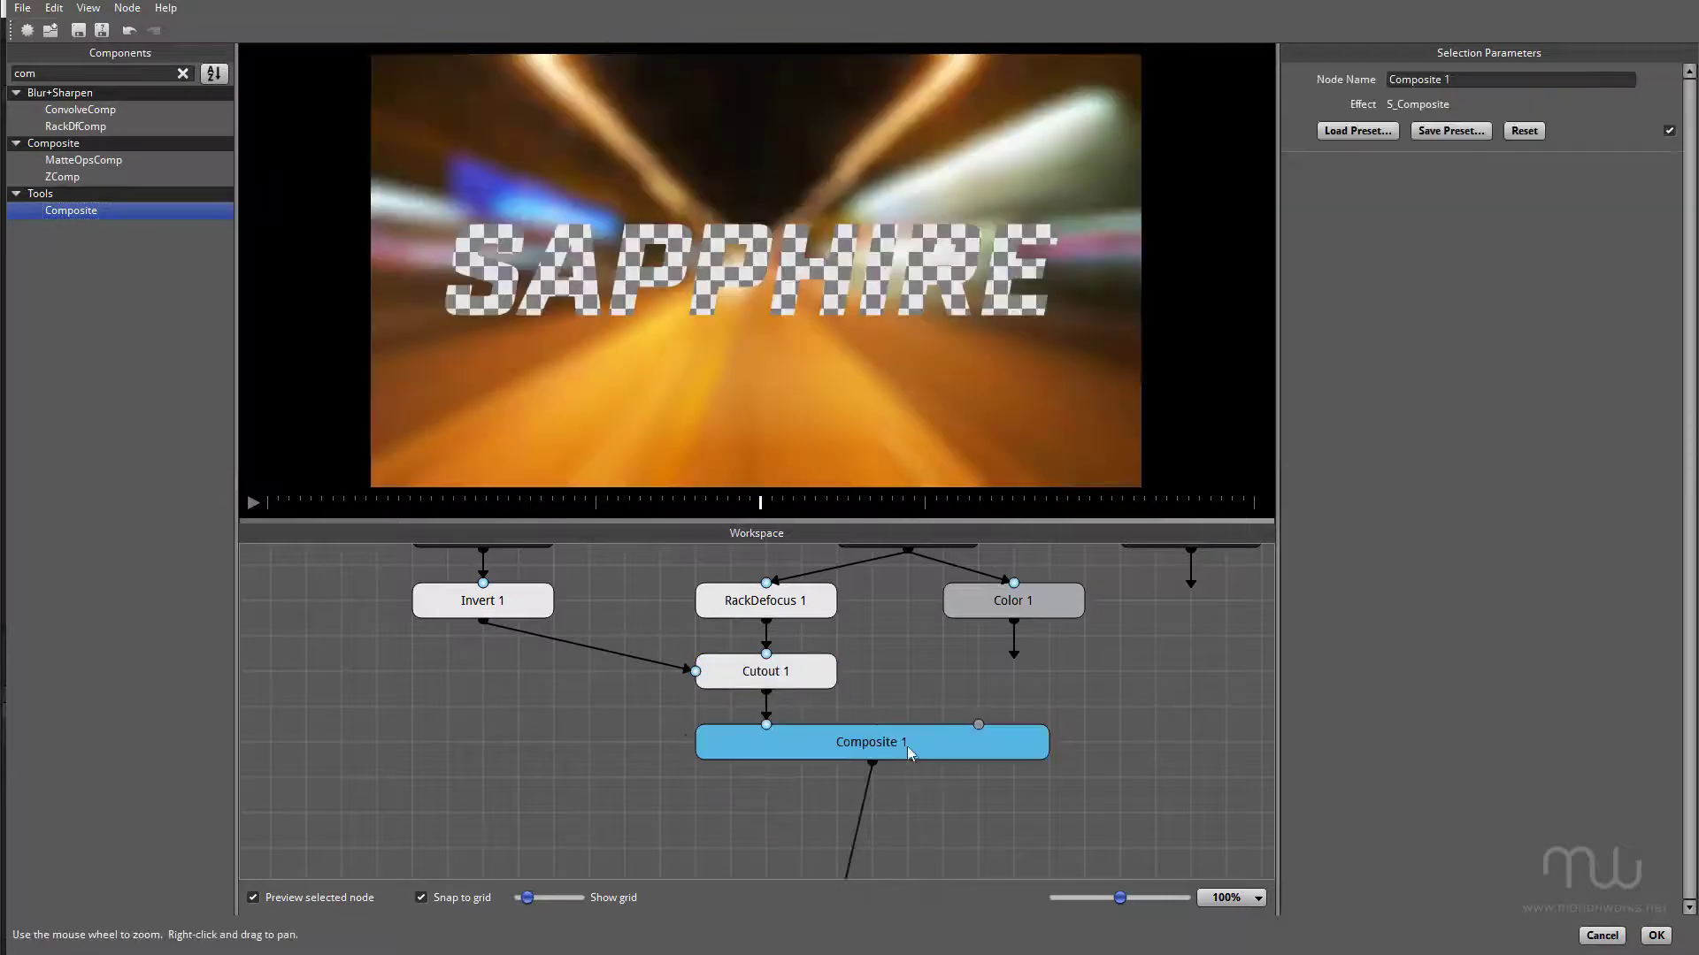
left_click(1068, 805)
scroll(1068, 807, "down", 2)
scroll(1068, 807, "down", 4)
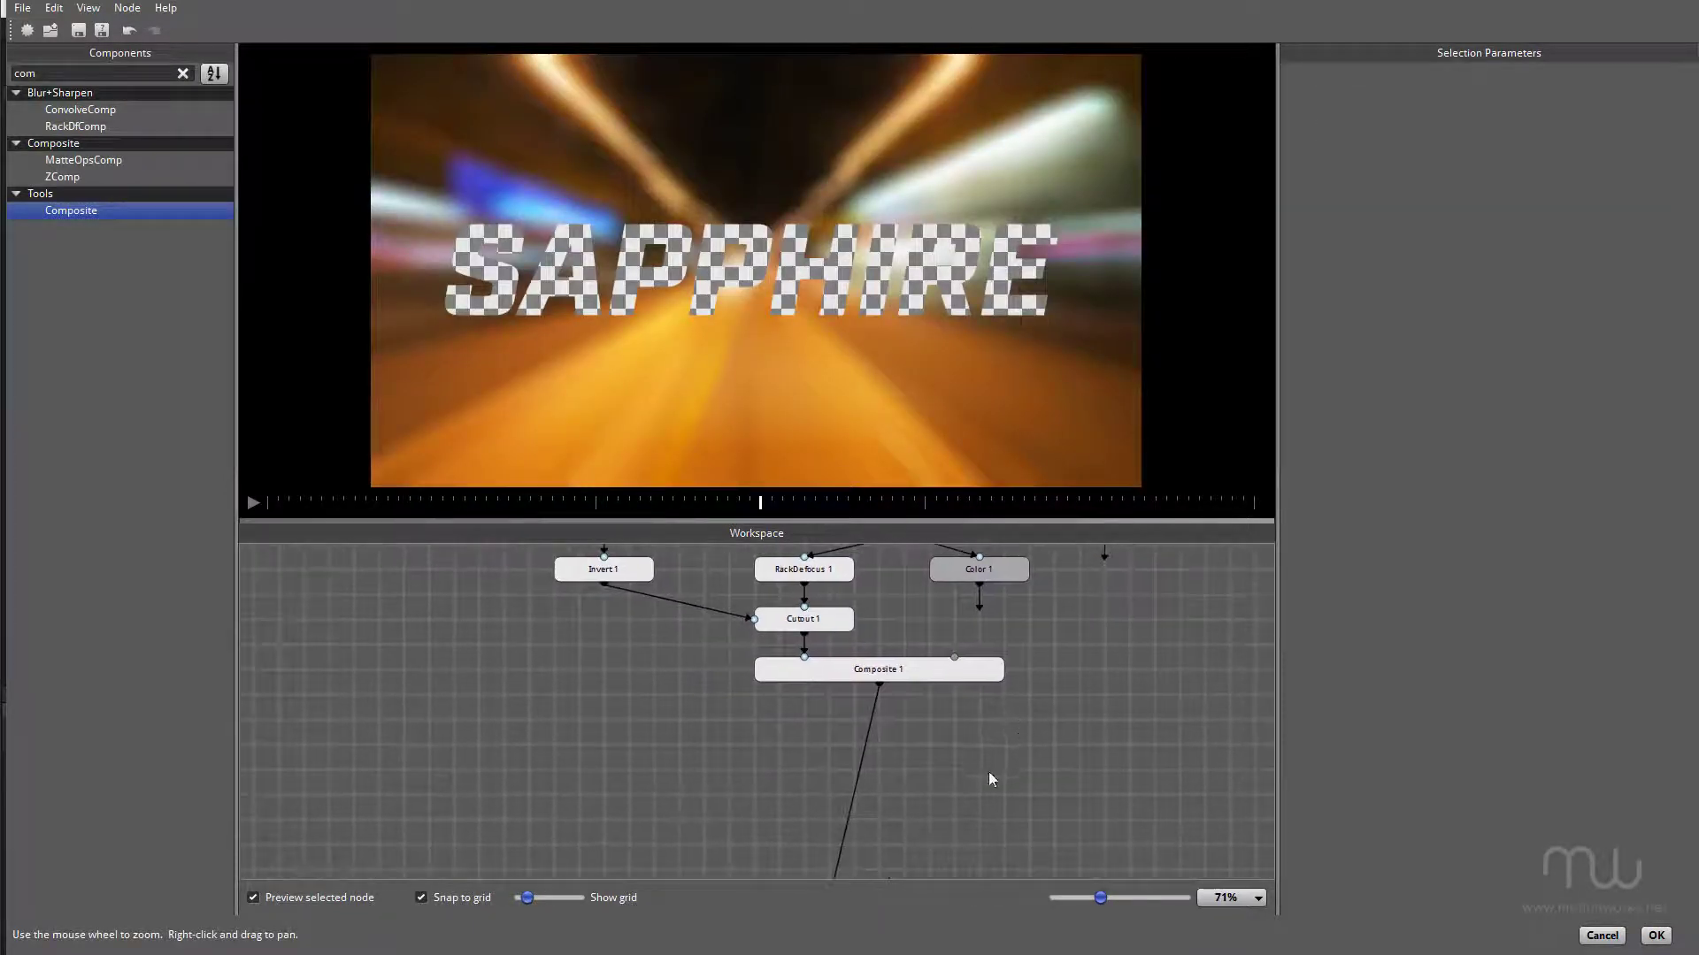
left_click_drag(987, 688, 976, 640)
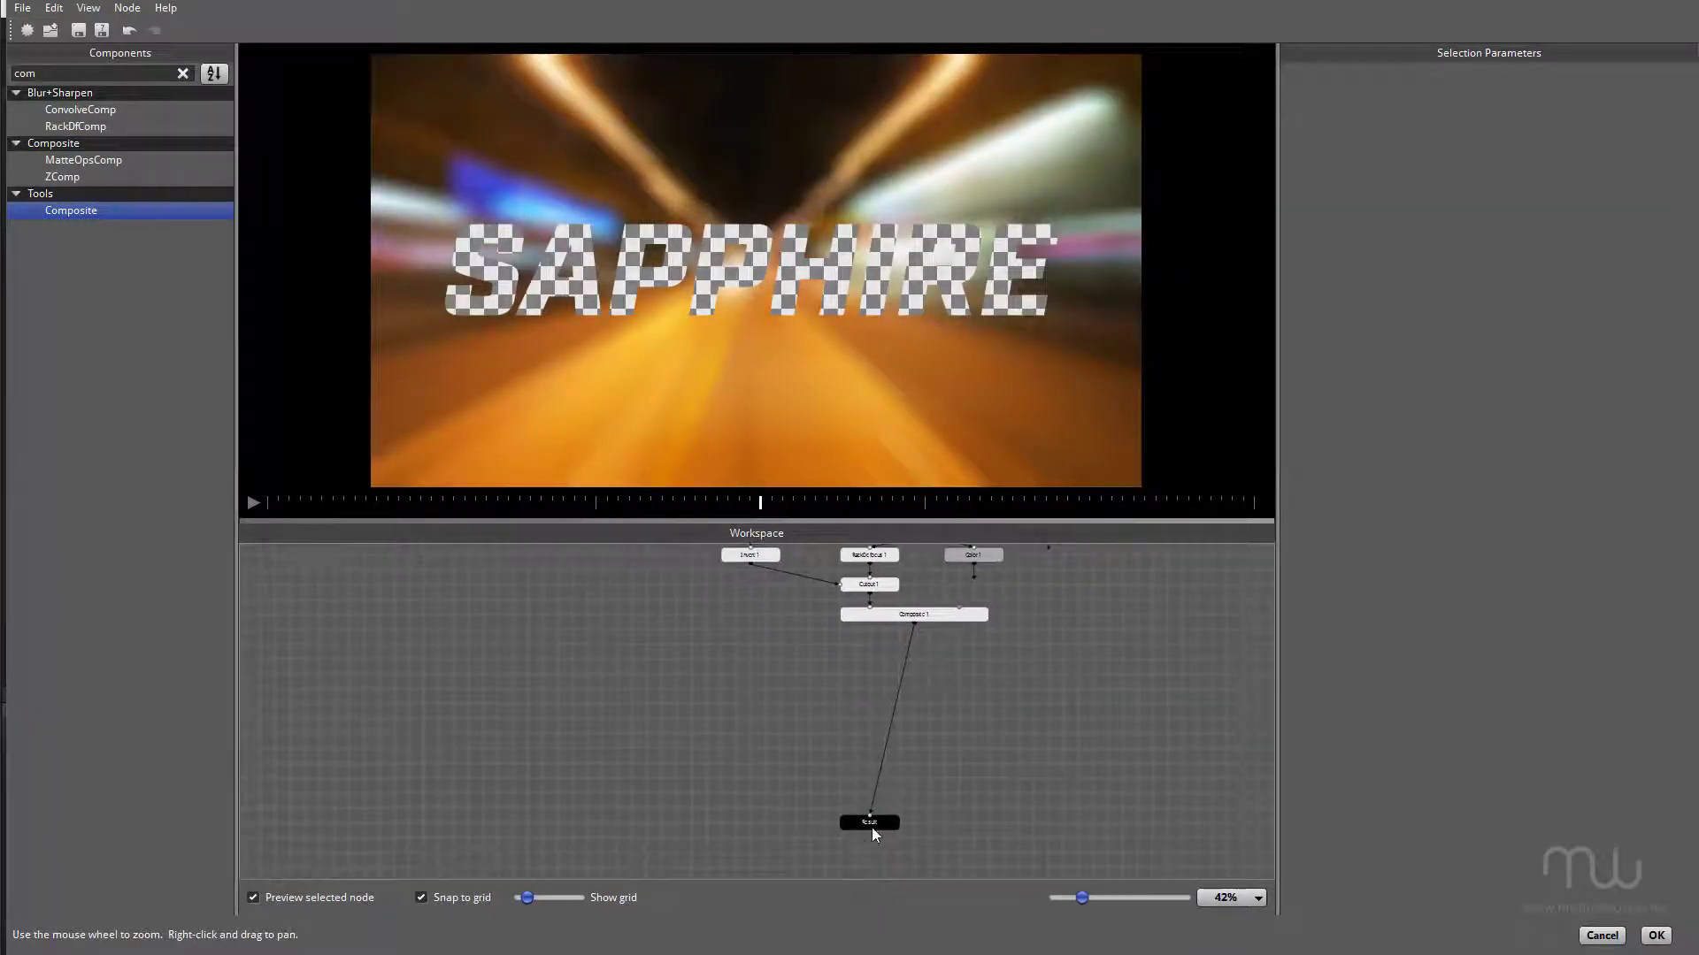
left_click_drag(873, 826, 914, 677)
left_click(990, 676)
Step: Wire Color 1 into Composite 1's back input and preview the orange SAPPHIRE title
scroll(991, 677, "up", 6)
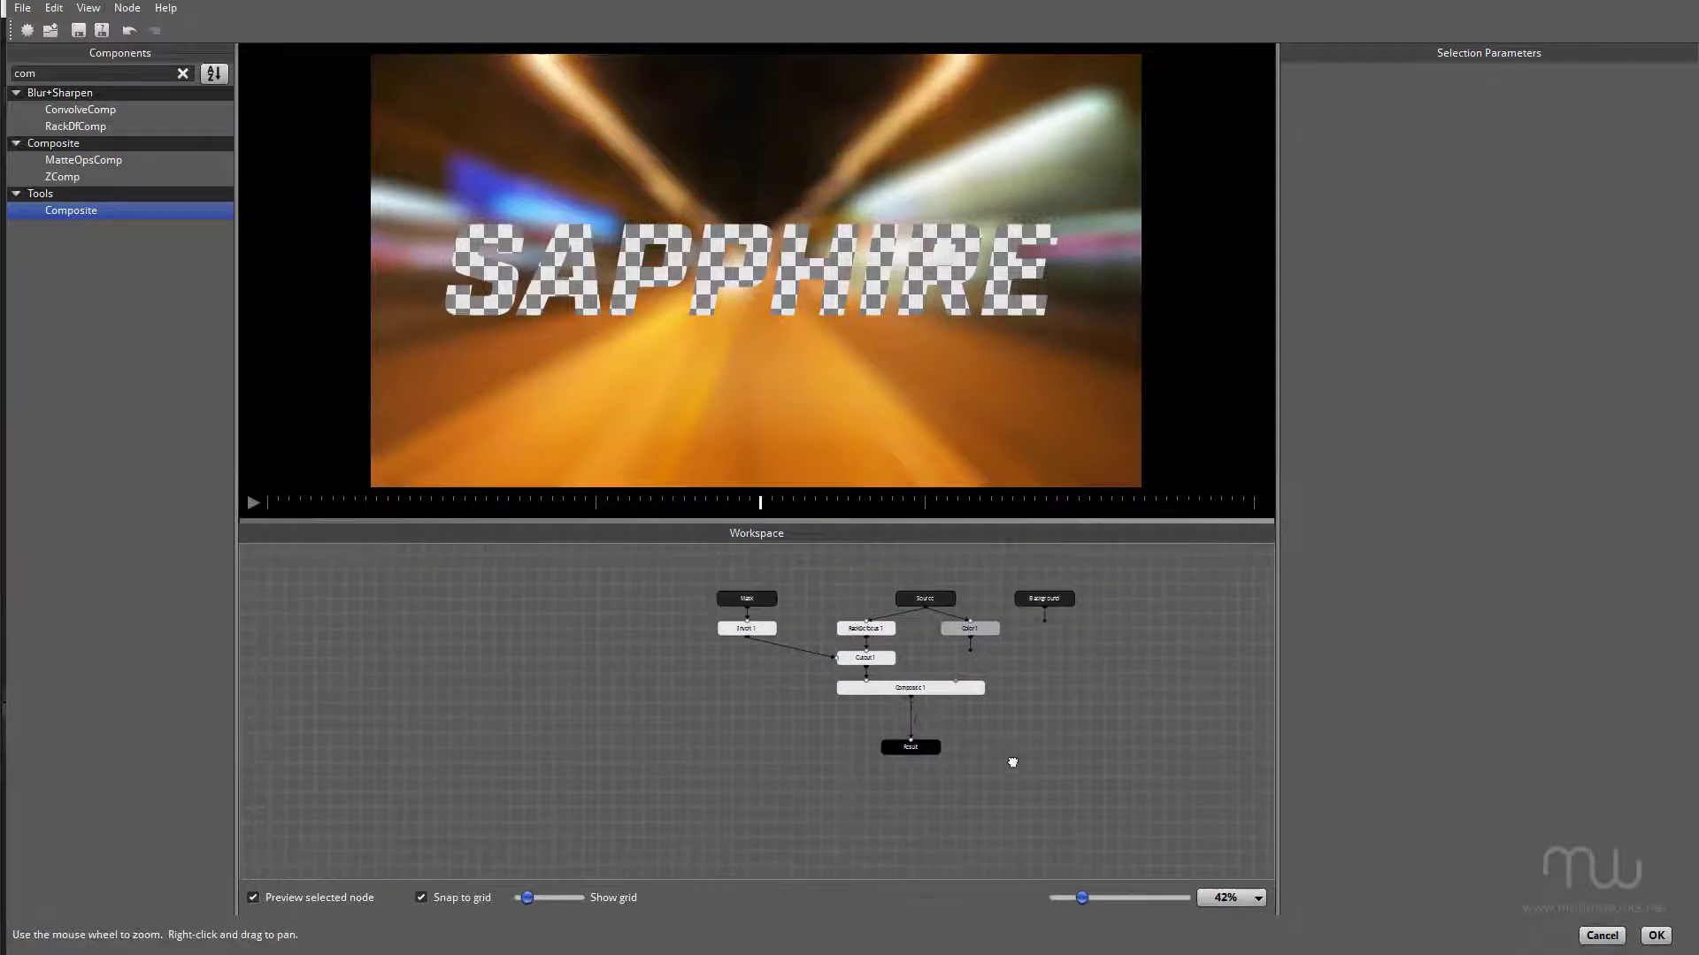
left_click_drag(1037, 705, 1026, 739)
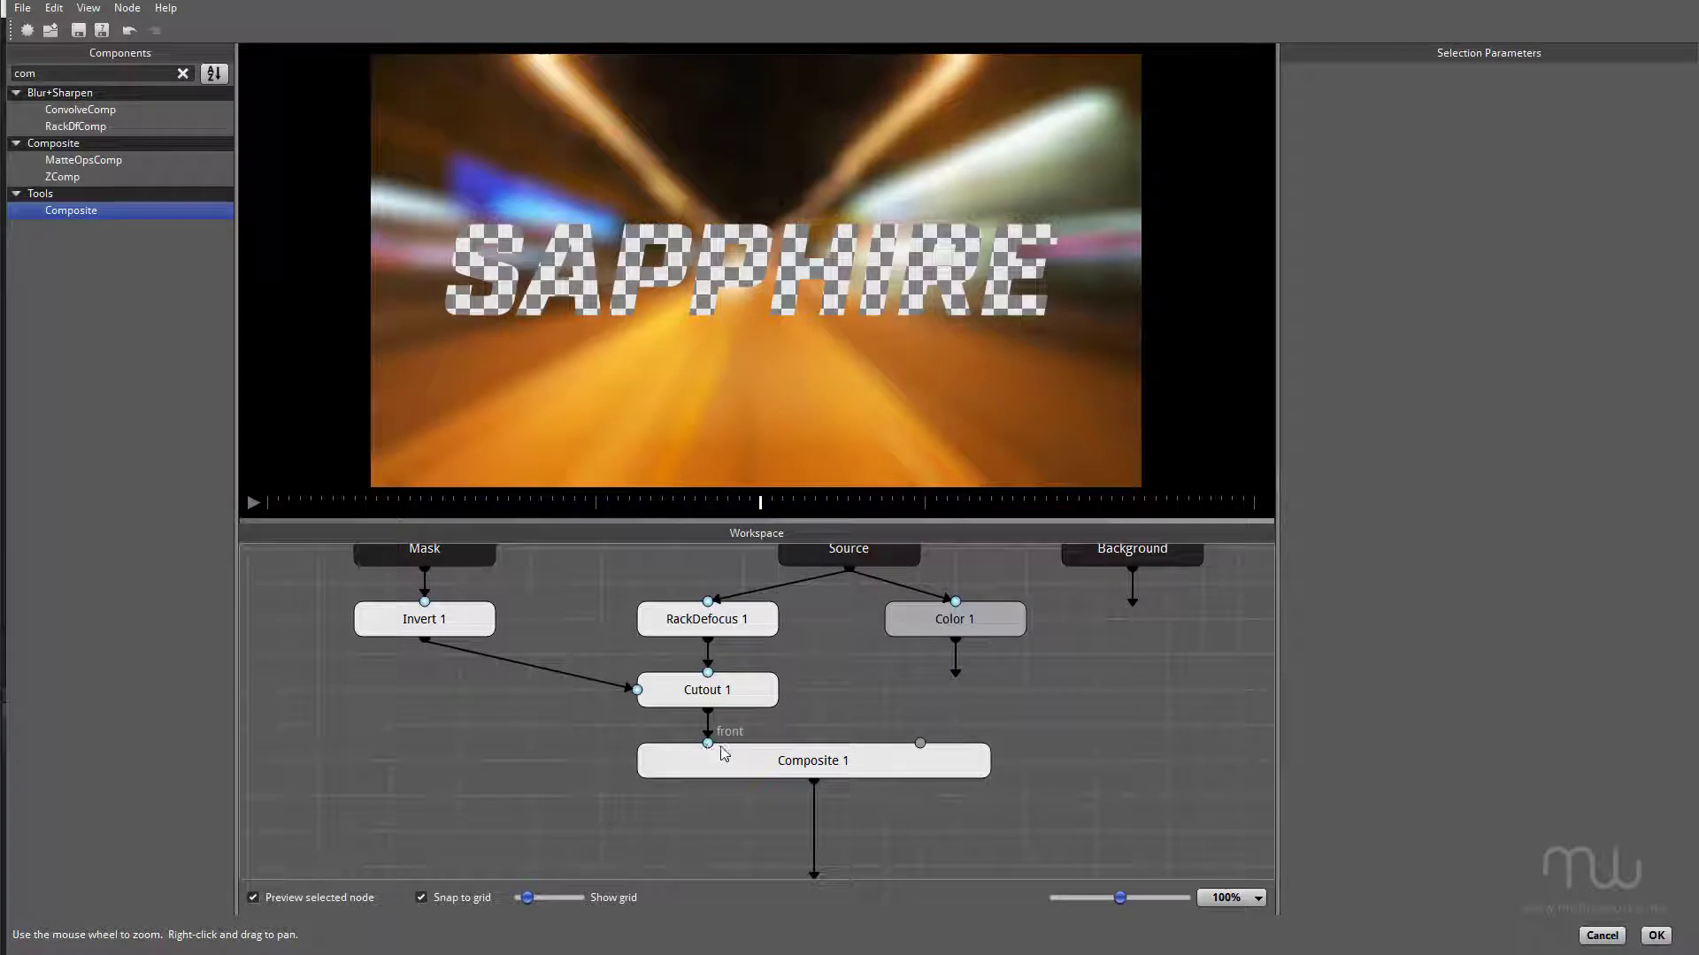
left_click_drag(954, 672, 922, 745)
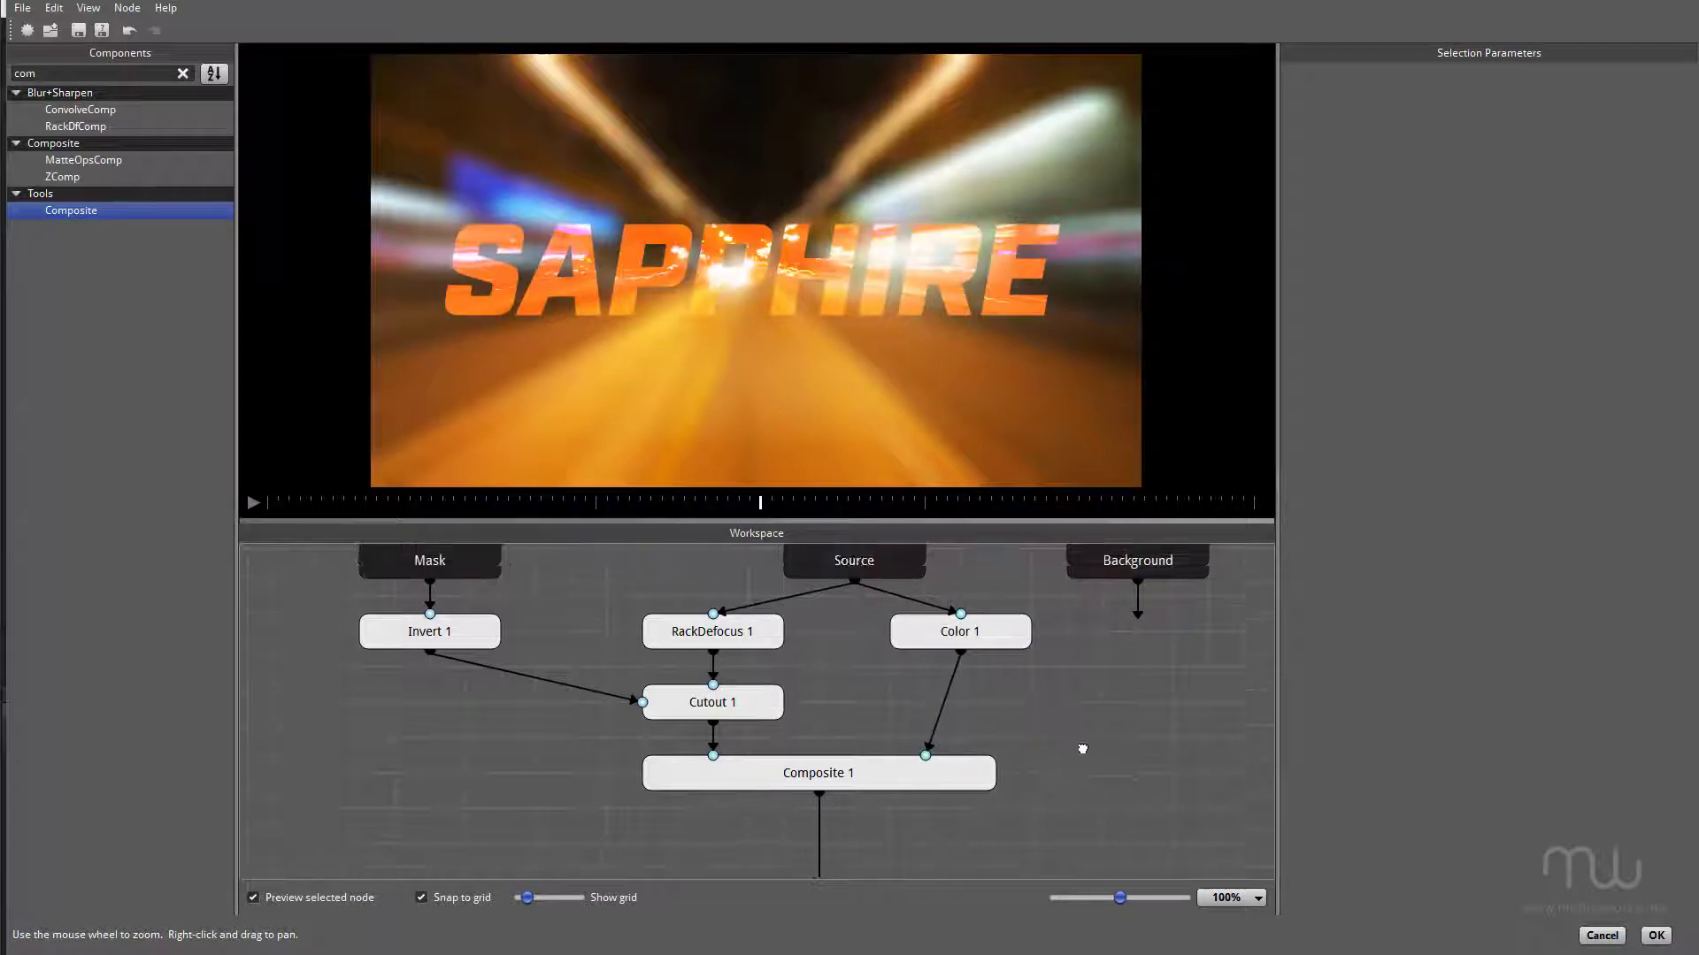
left_click(976, 653)
left_click_drag(975, 650, 969, 651)
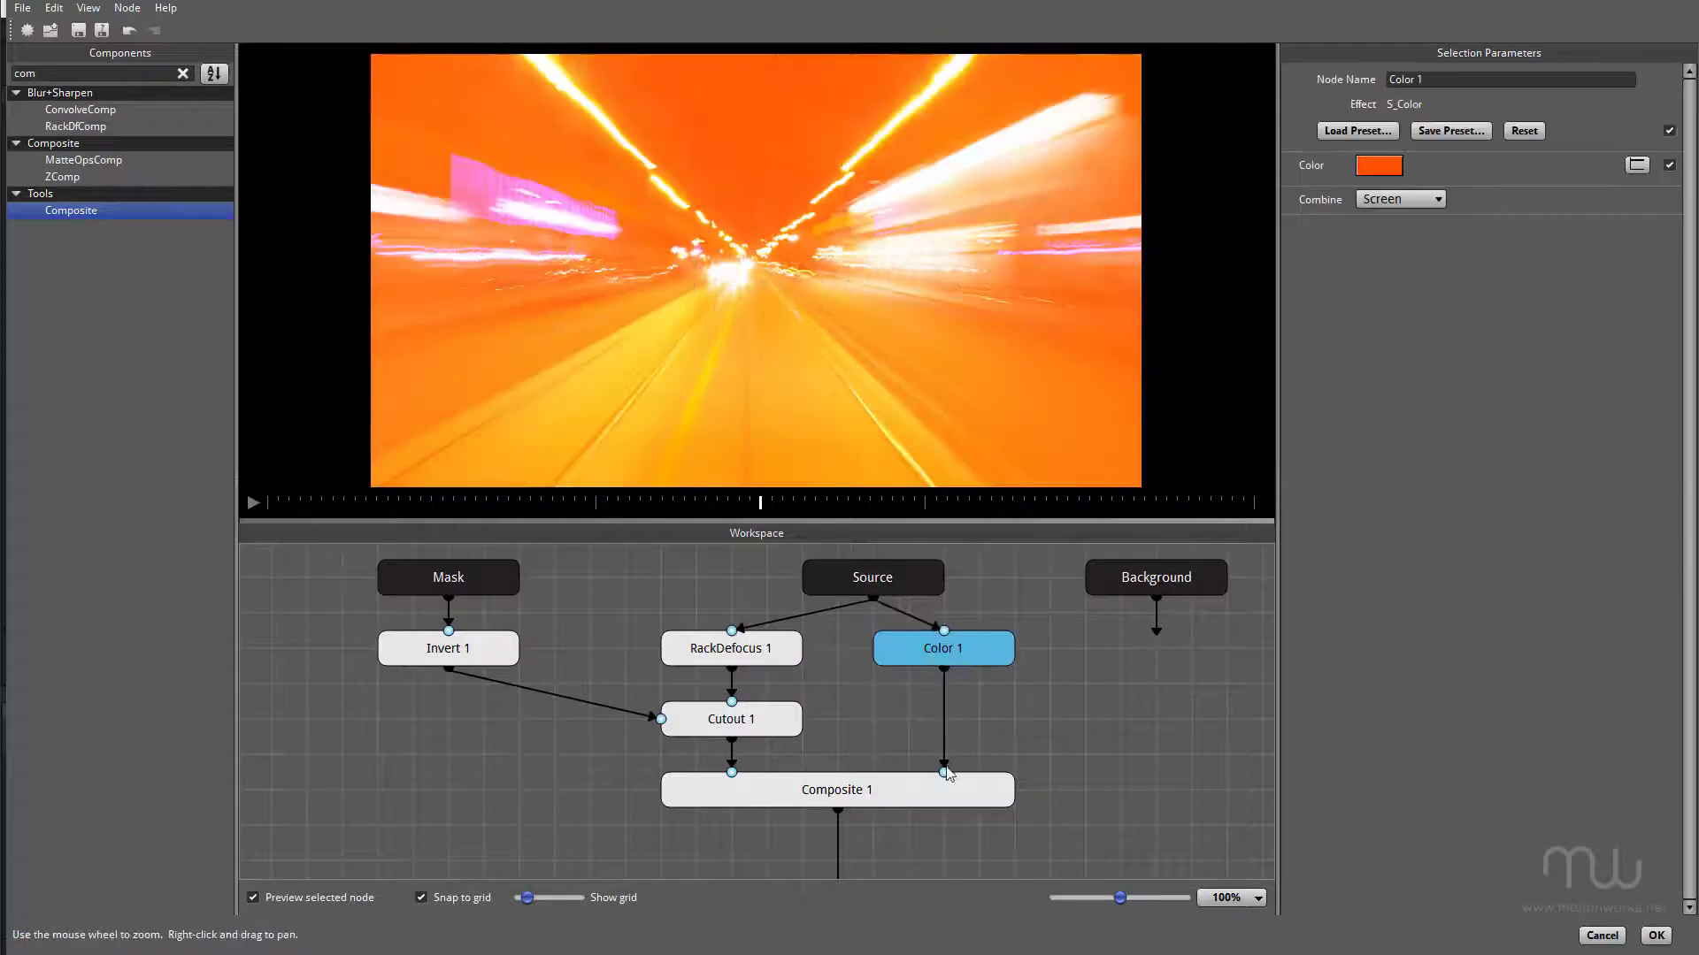
left_click(888, 784)
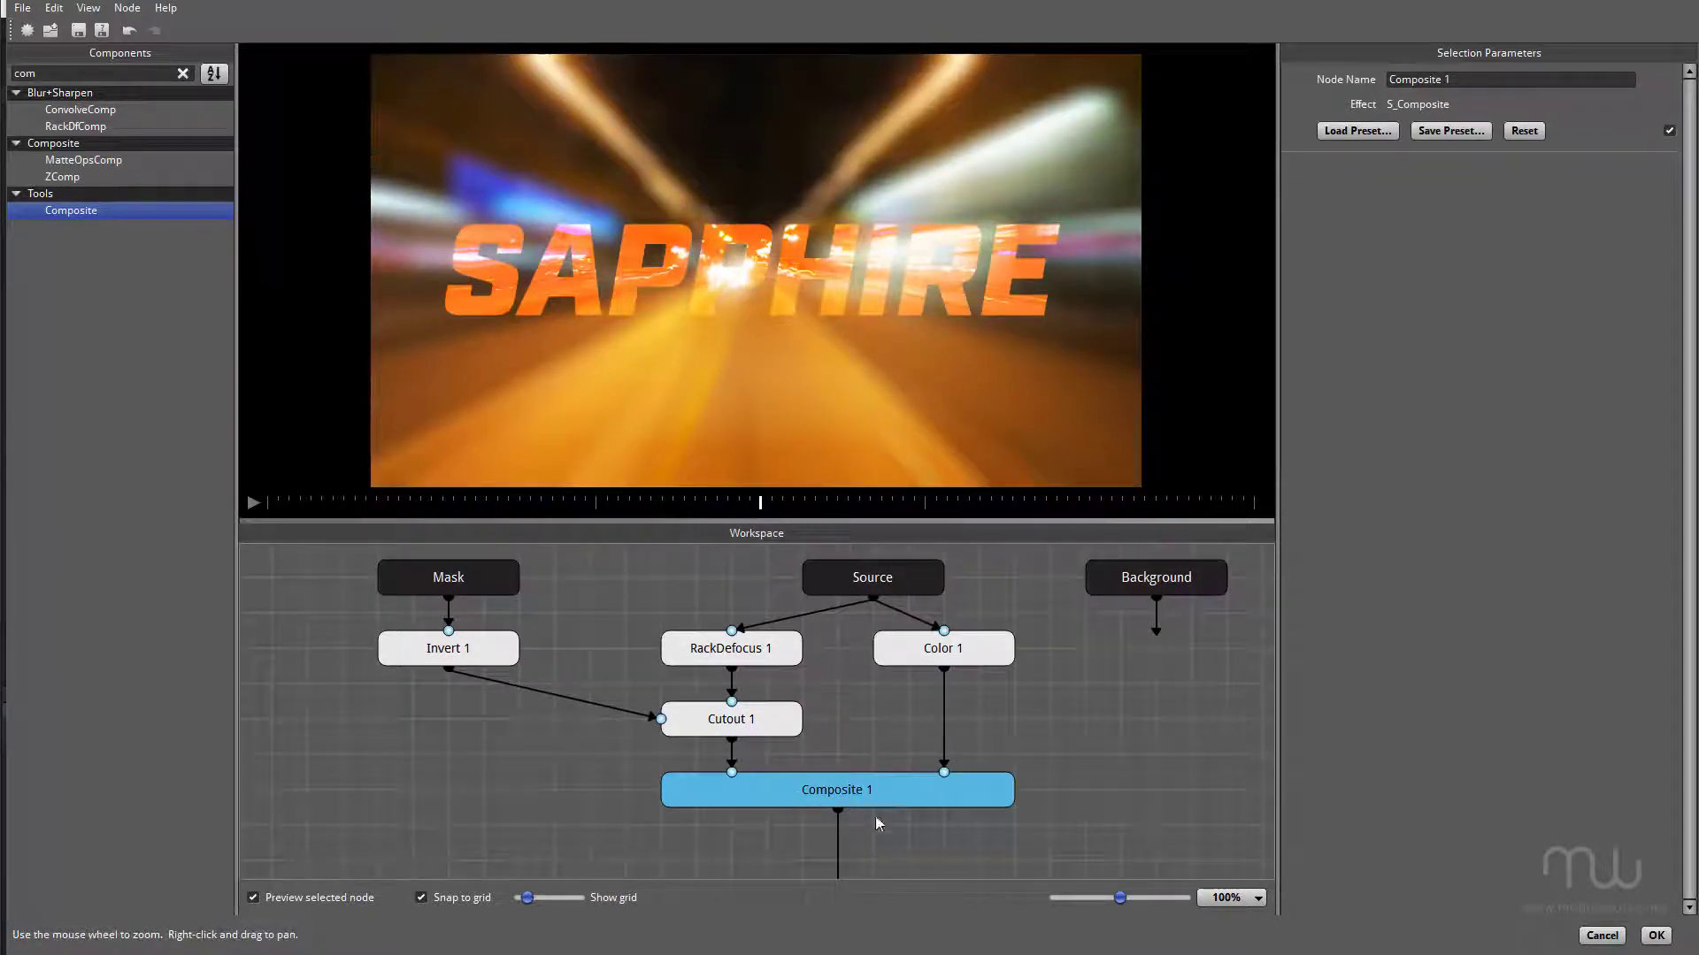
left_click_drag(1141, 751, 1155, 706)
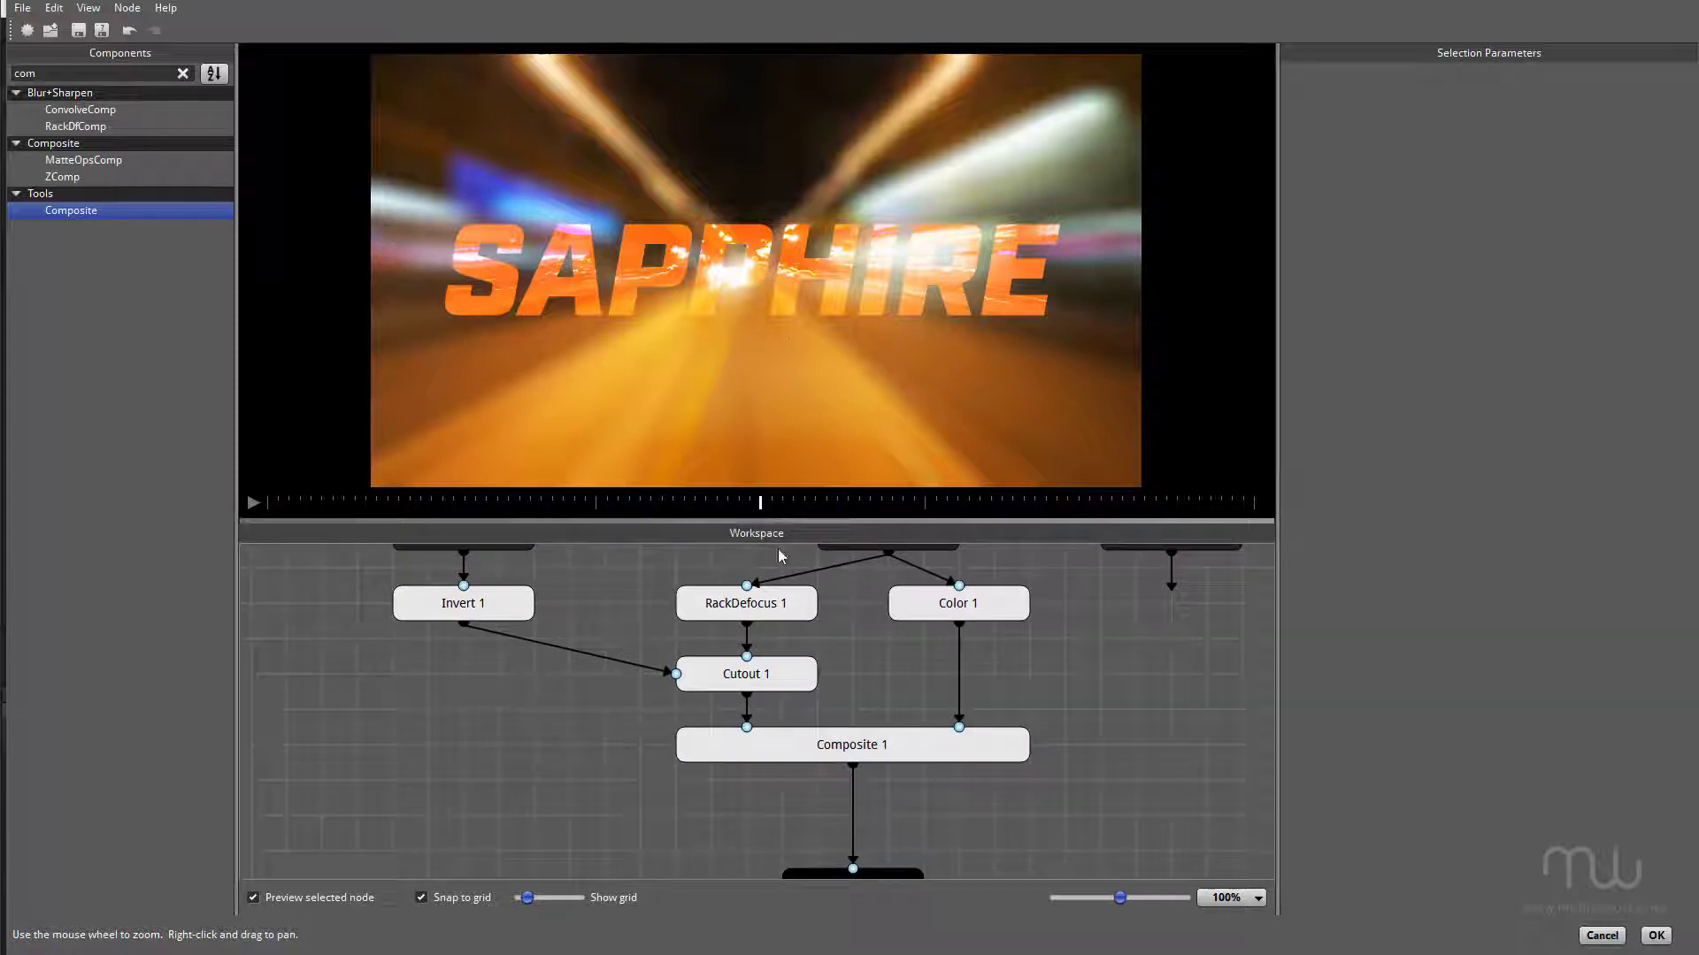
left_click(887, 776)
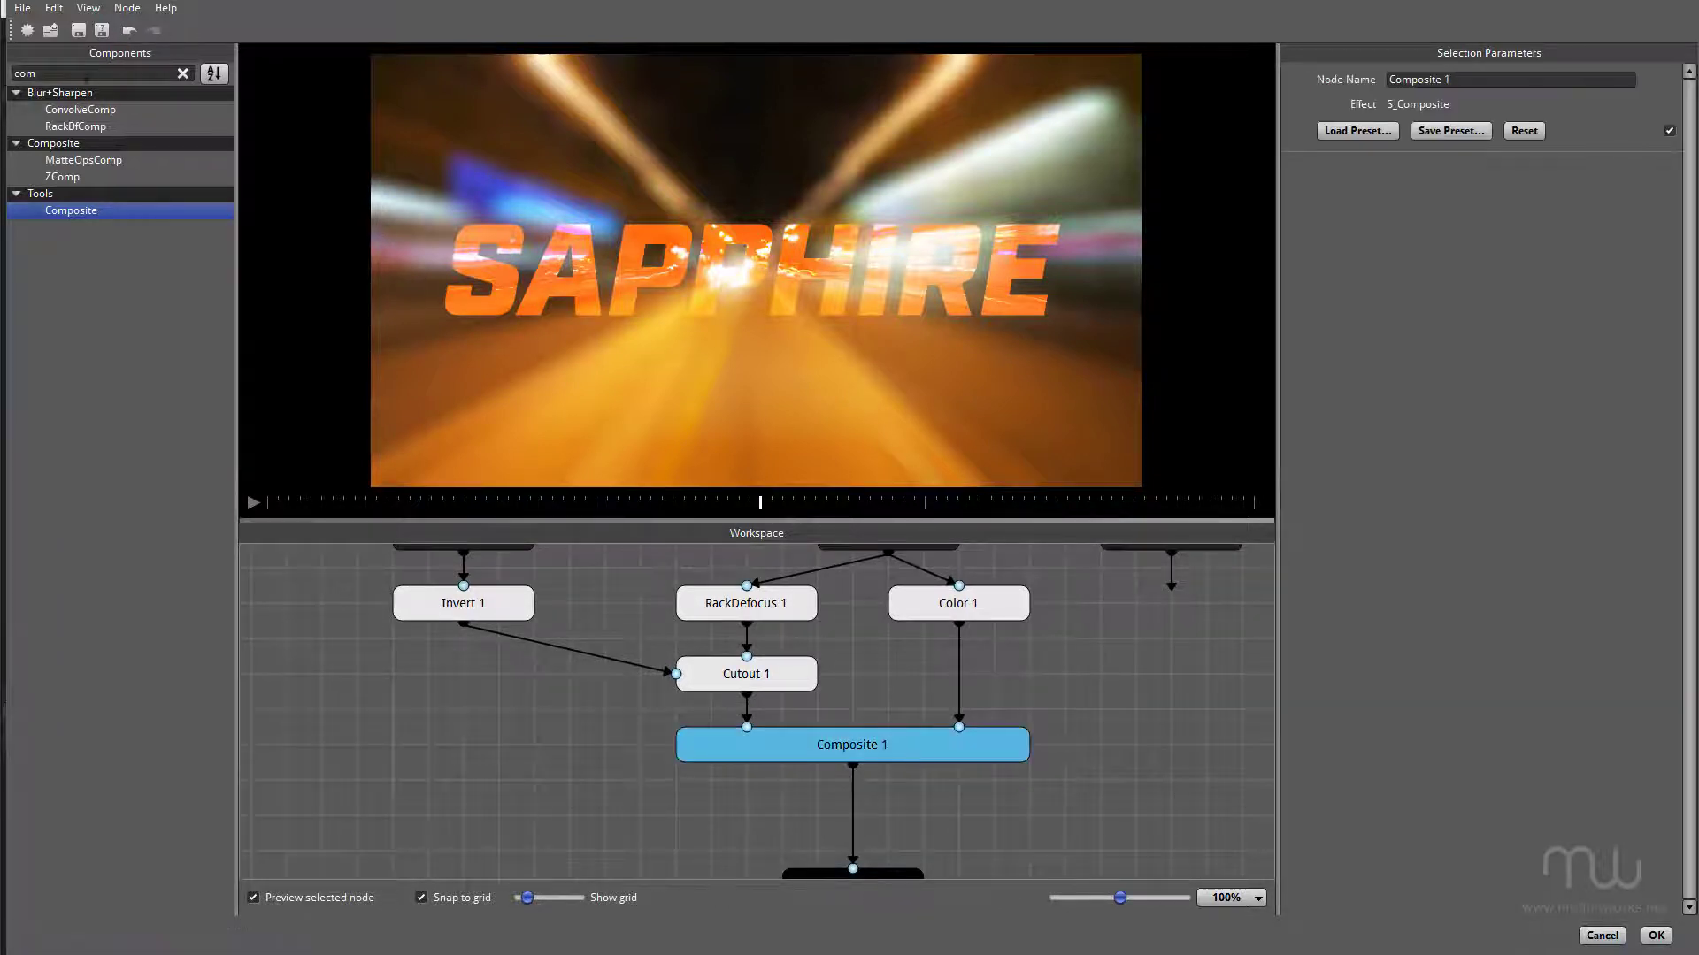
Step: Add a Crop node below Composite 1 with Height reduced to 0.286
double_click(86, 77)
type("crop")
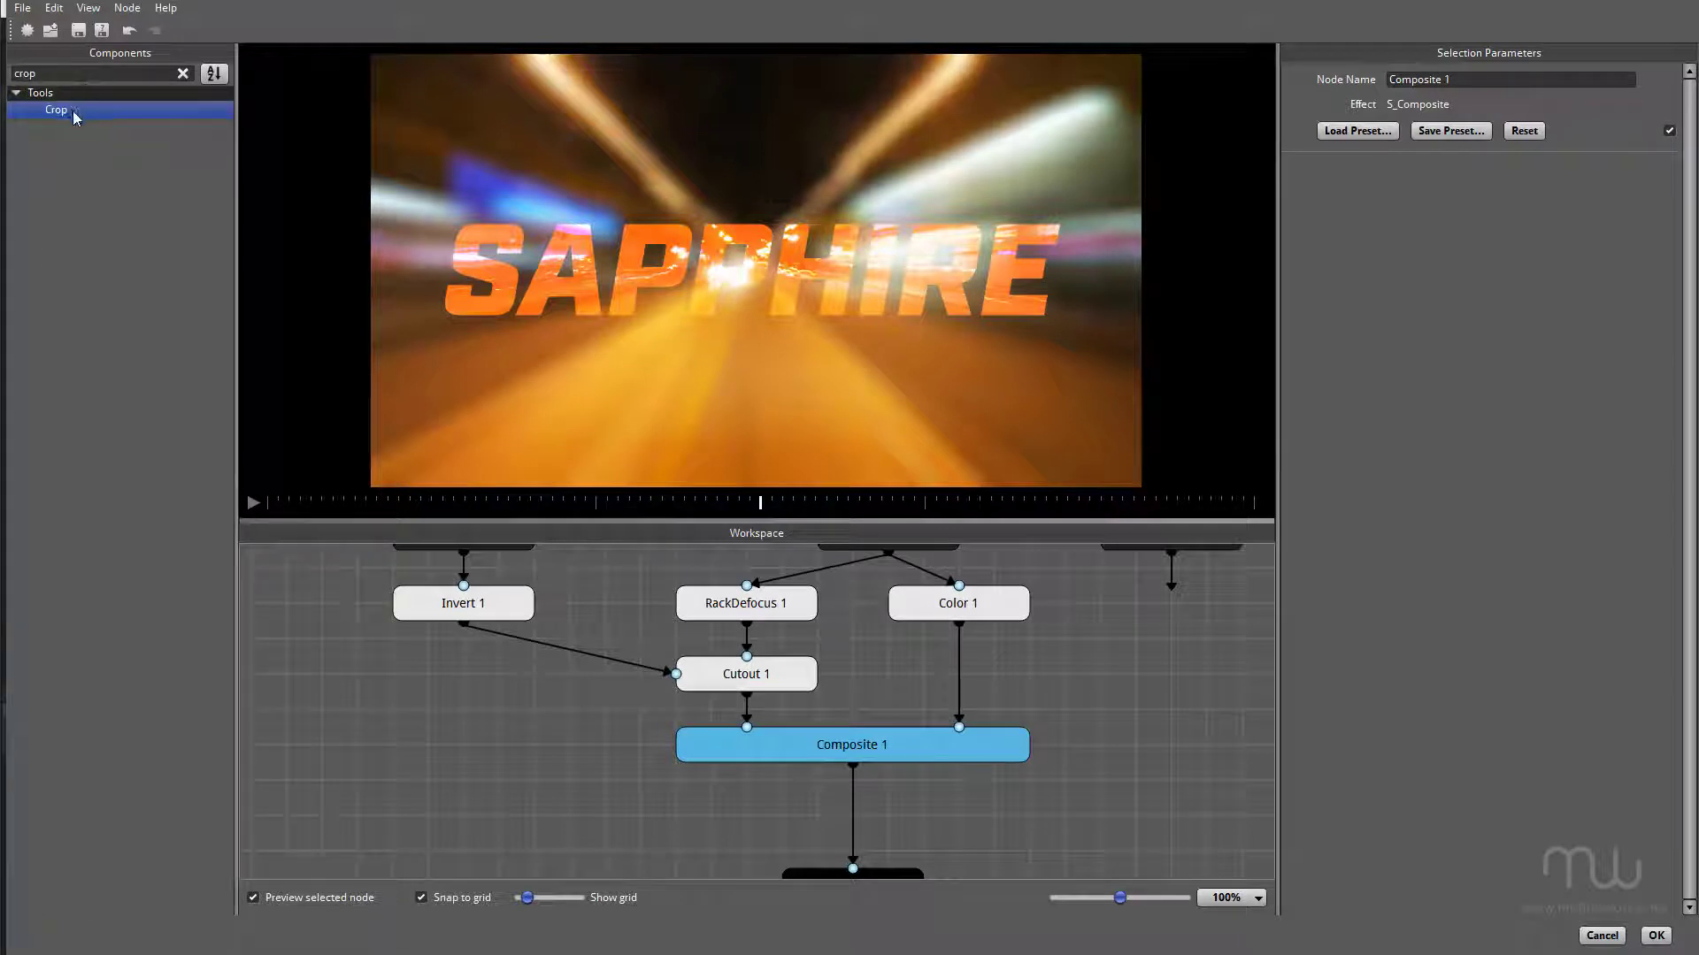
double_click(72, 110)
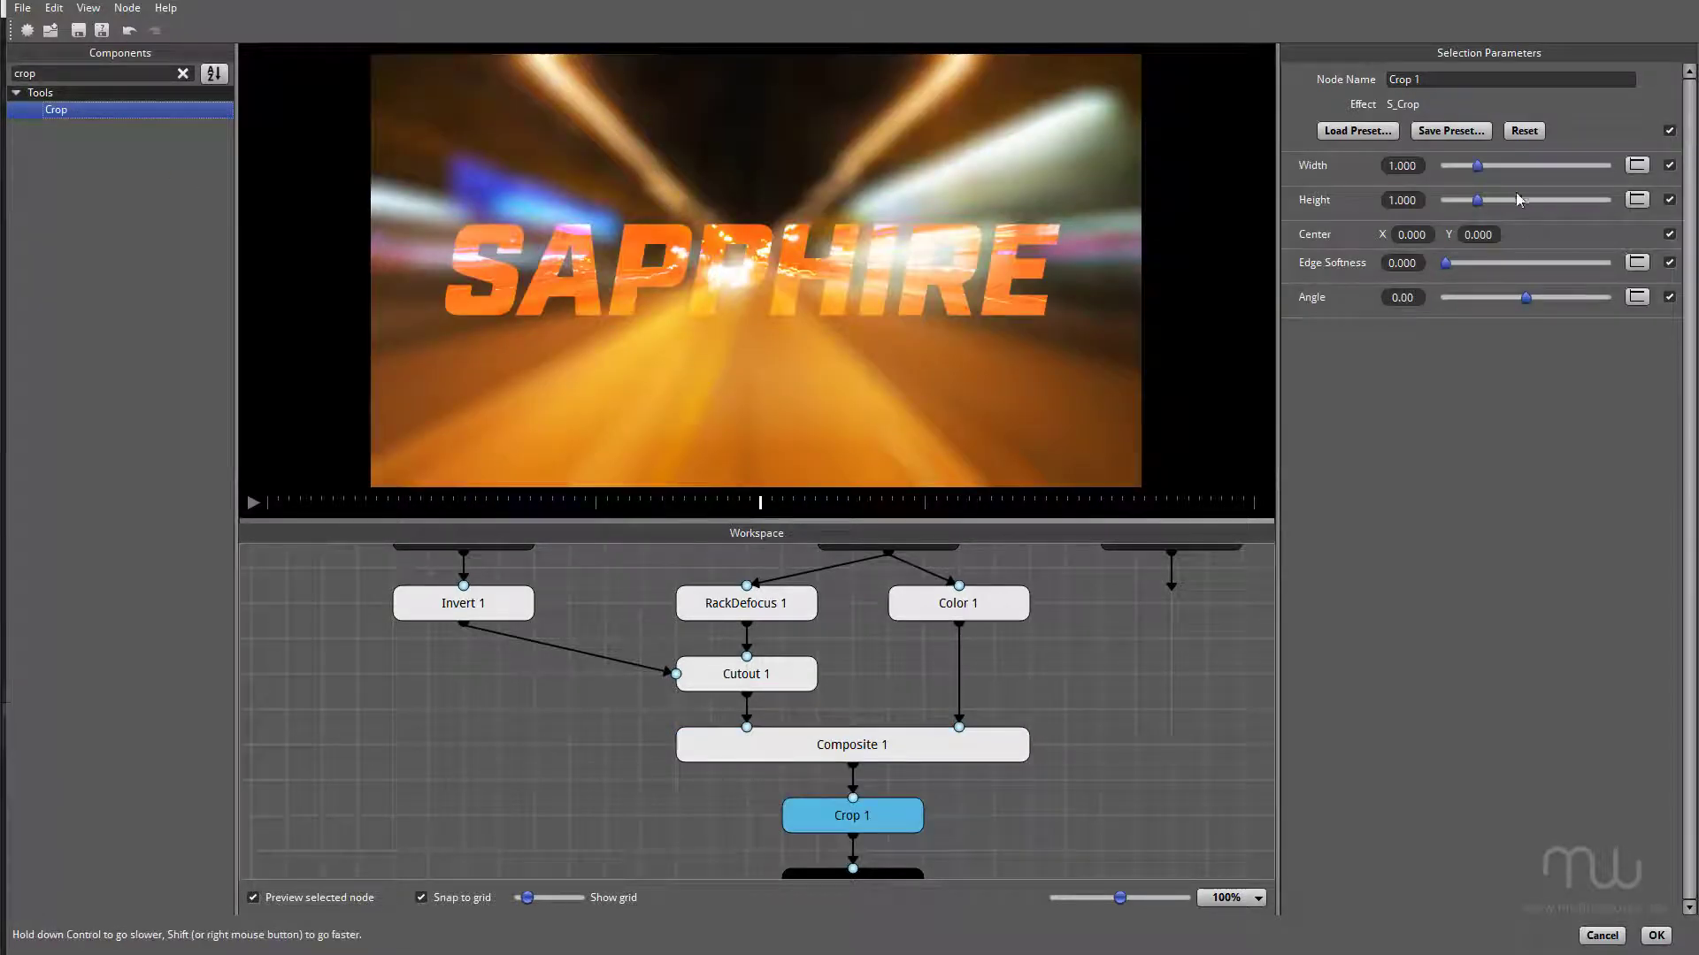
left_click_drag(1477, 202, 1459, 212)
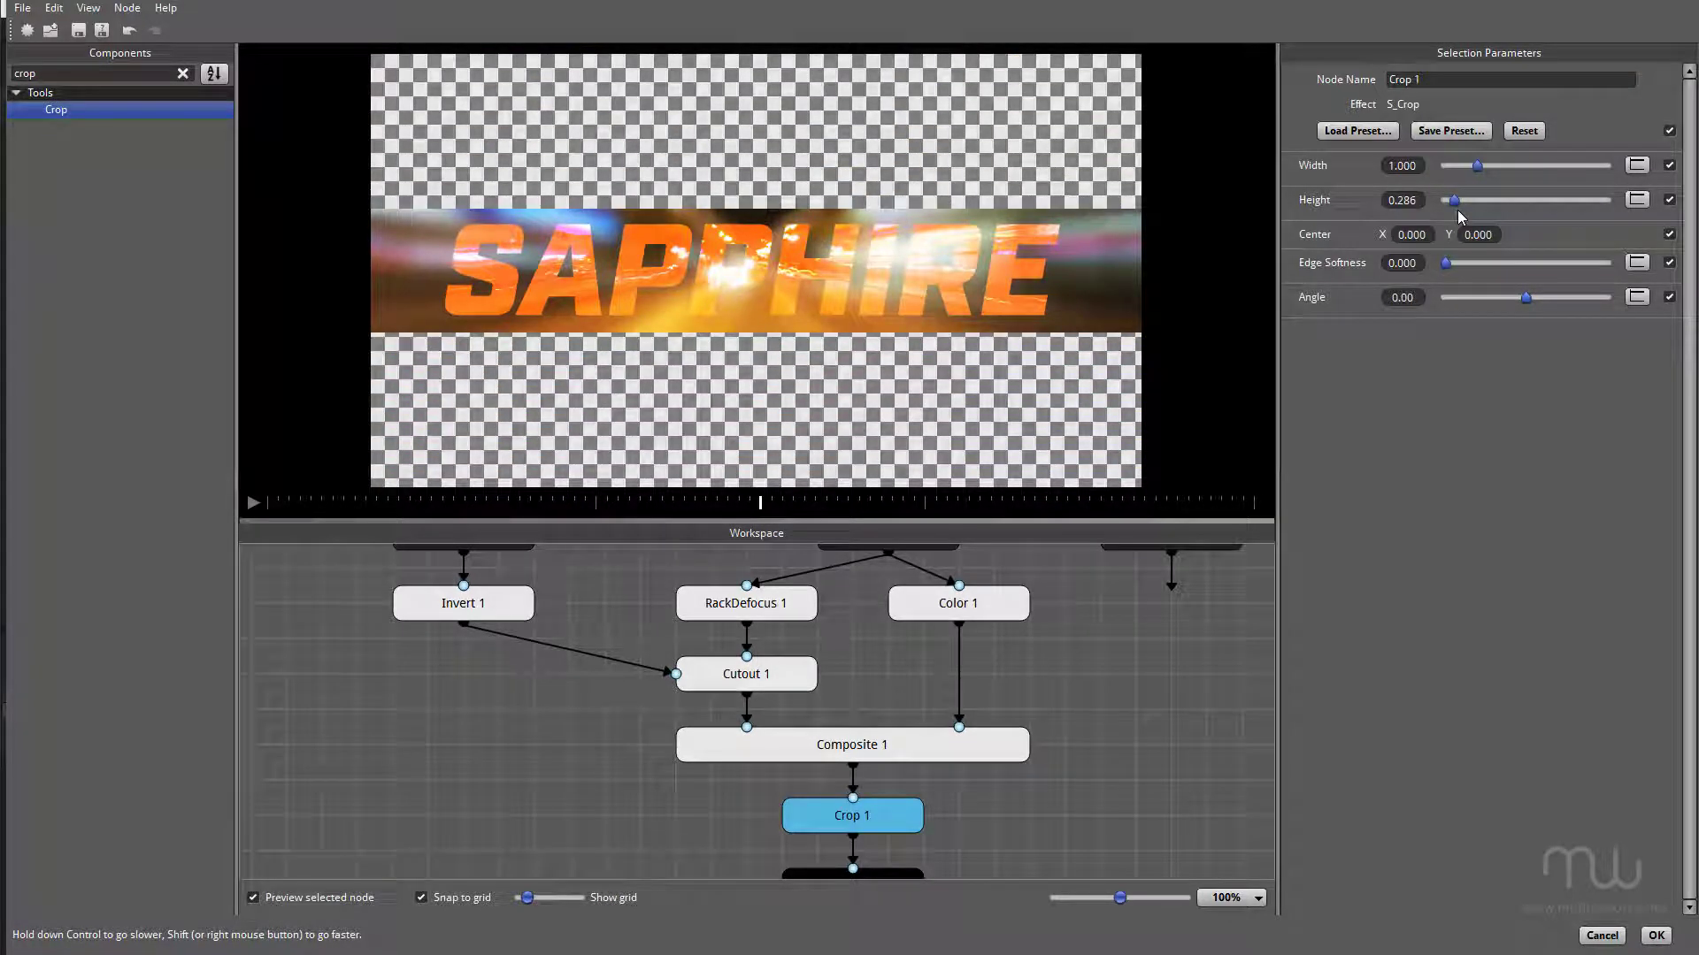
Step: Animate Crop Height with a ramp-up curve ending early, then play the preview
left_click(1638, 199)
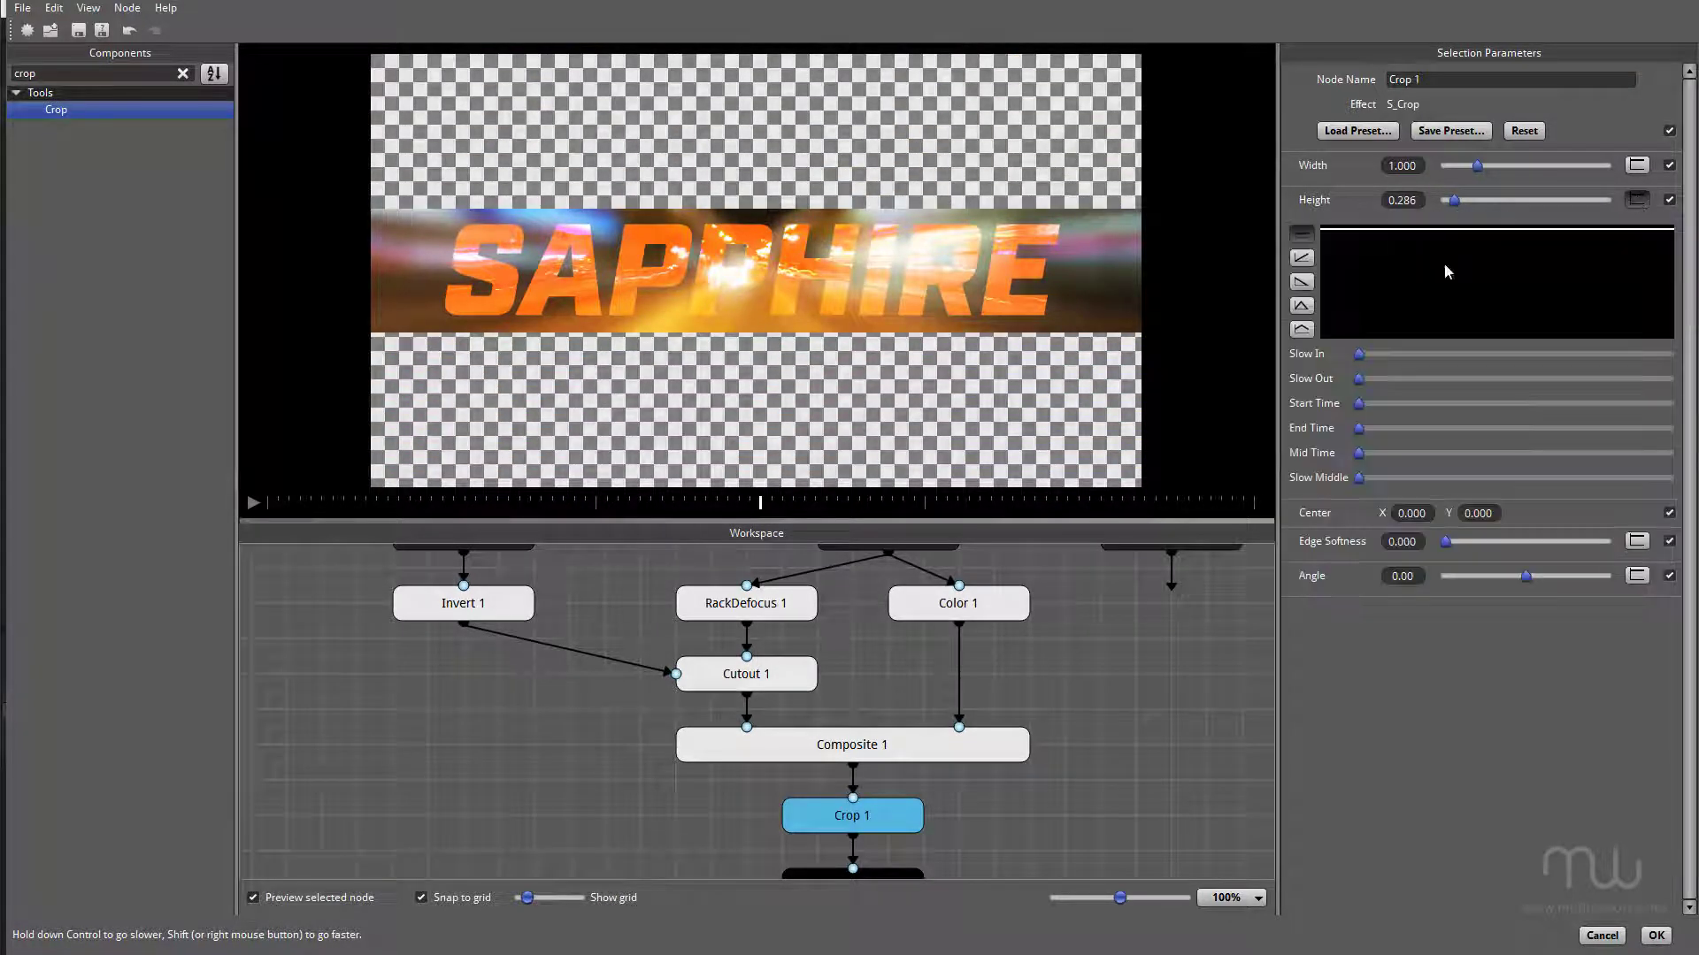
left_click(1301, 257)
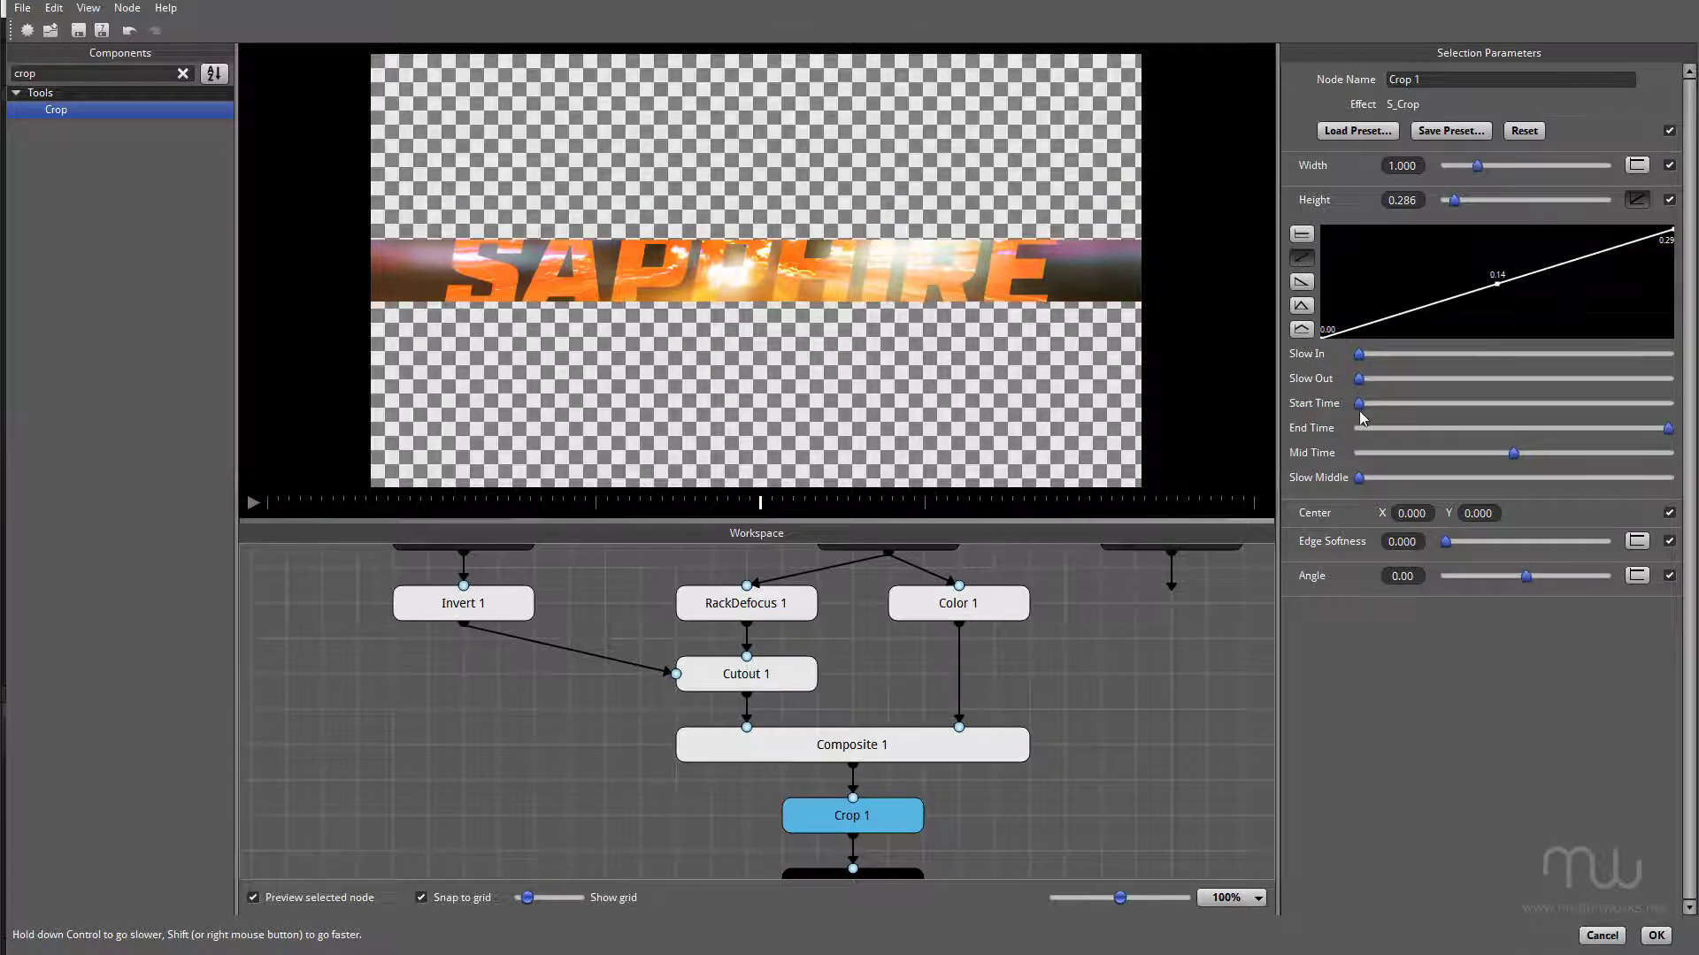
left_click_drag(1667, 428, 1383, 437)
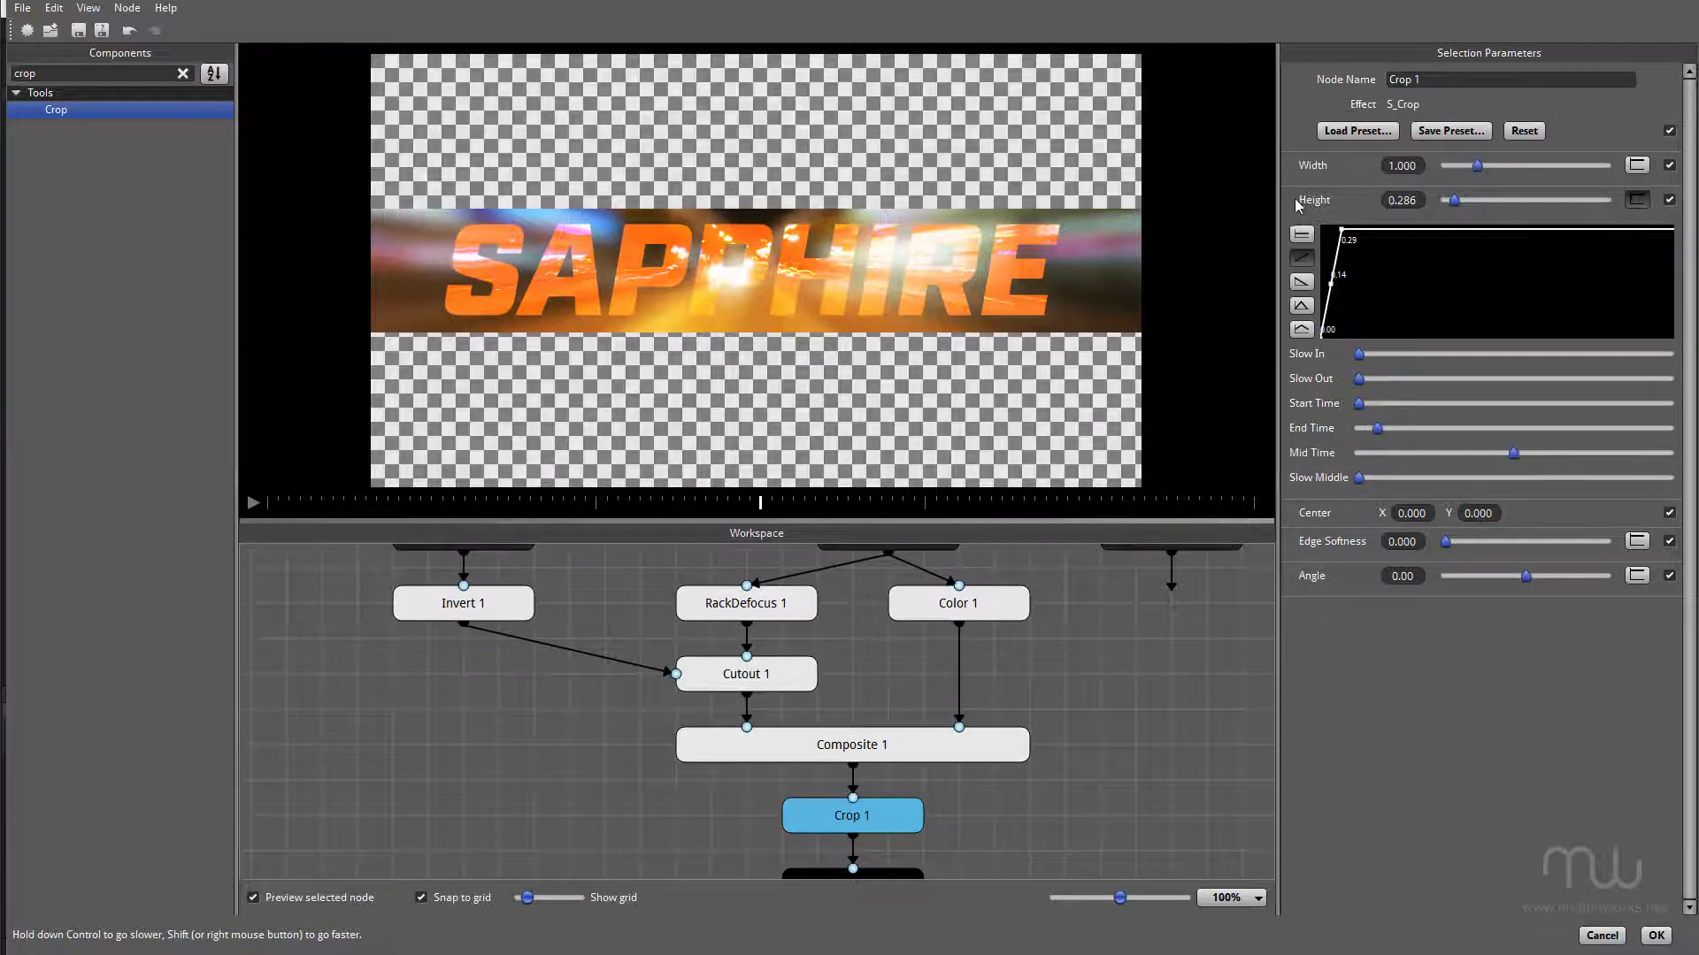
left_click(254, 504)
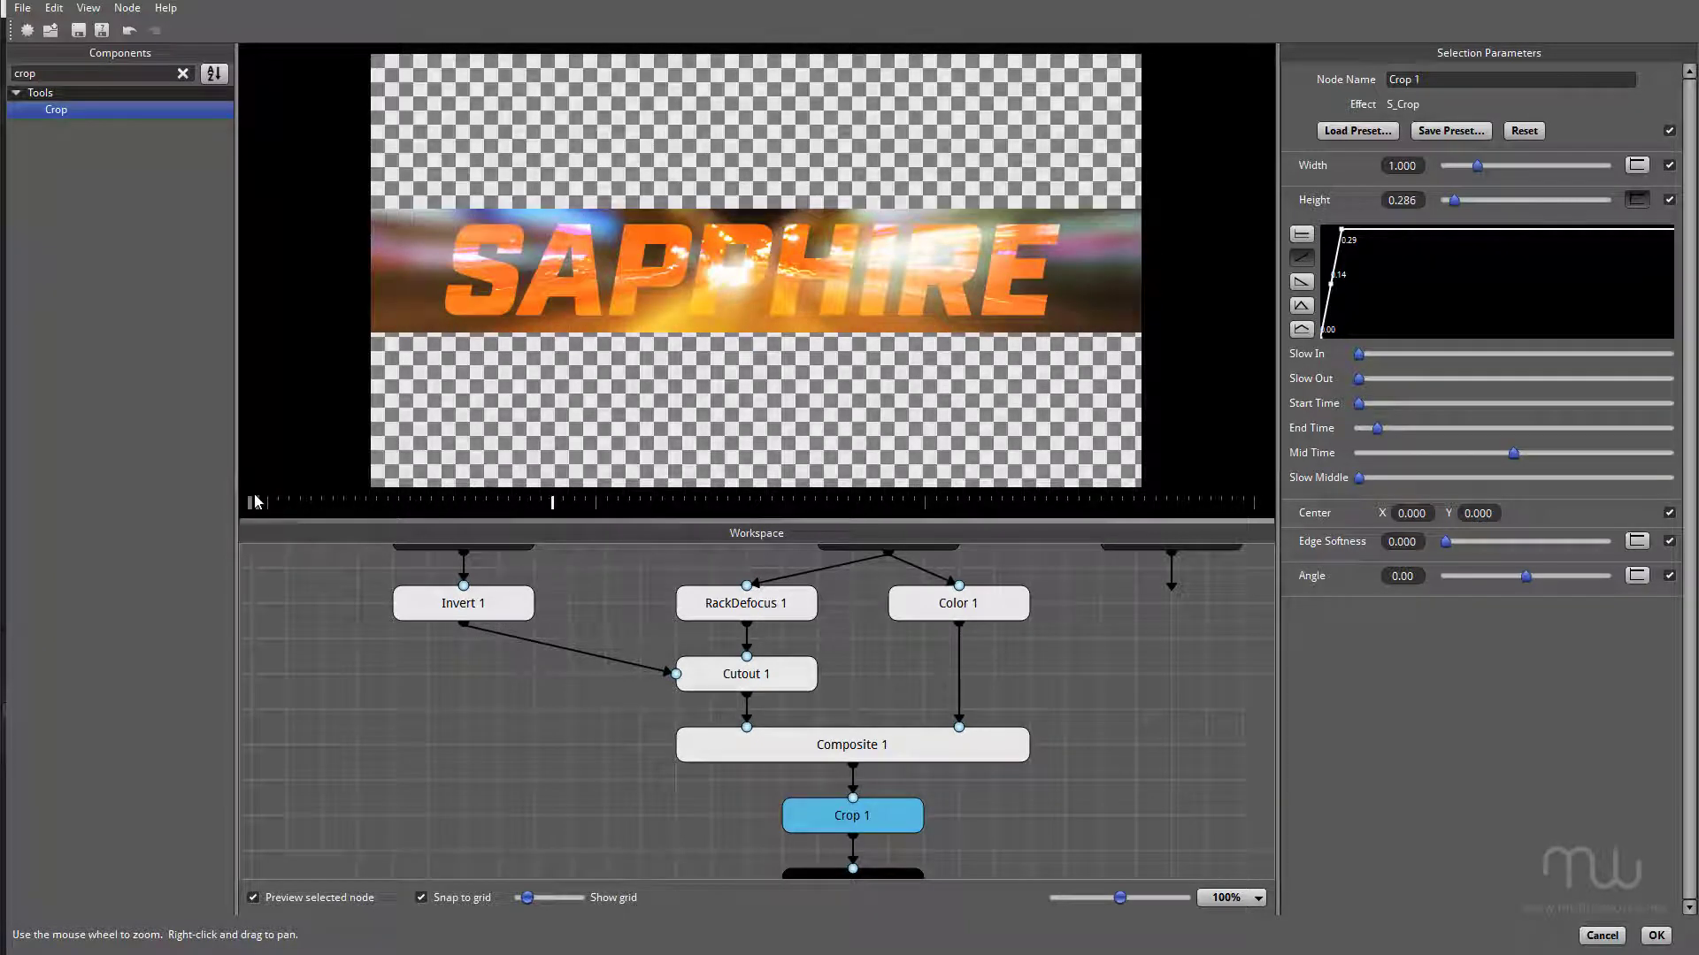
left_click(254, 504)
Step: Duplicate Composite 1 and insert Composite 2 between Crop 1 and Result
scroll(1099, 718, "up", 1)
scroll(1099, 718, "down", 2)
left_click(1084, 708)
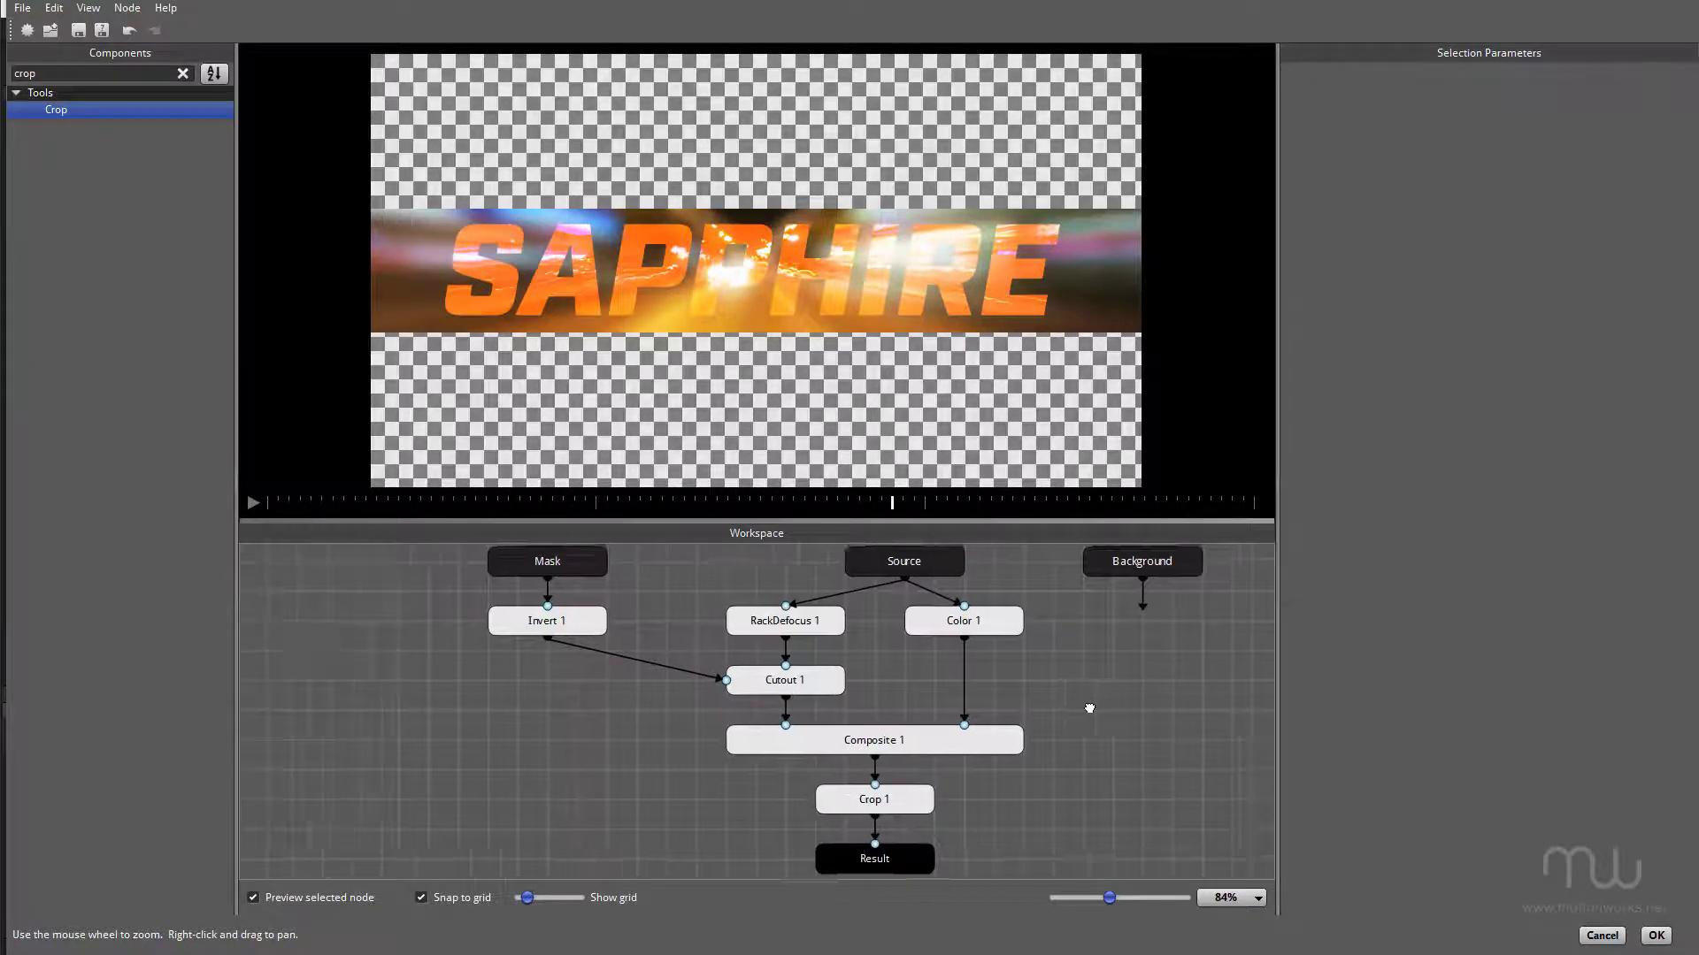
left_click_drag(1085, 708, 1058, 633)
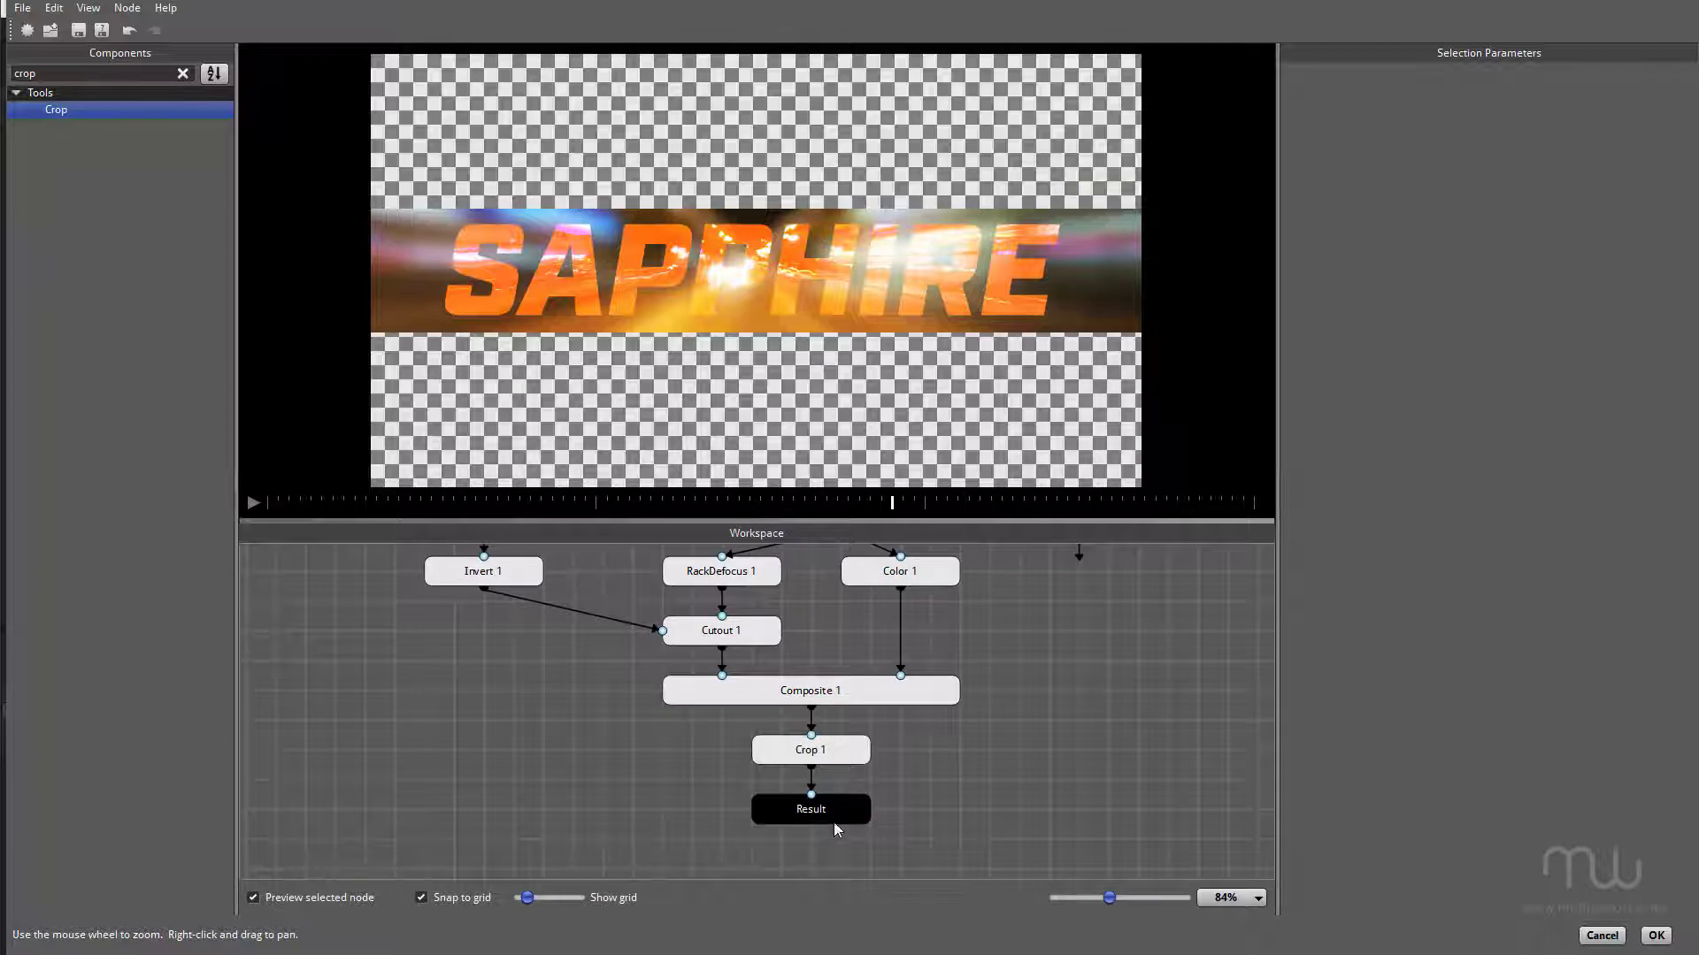
left_click_drag(833, 821, 835, 862)
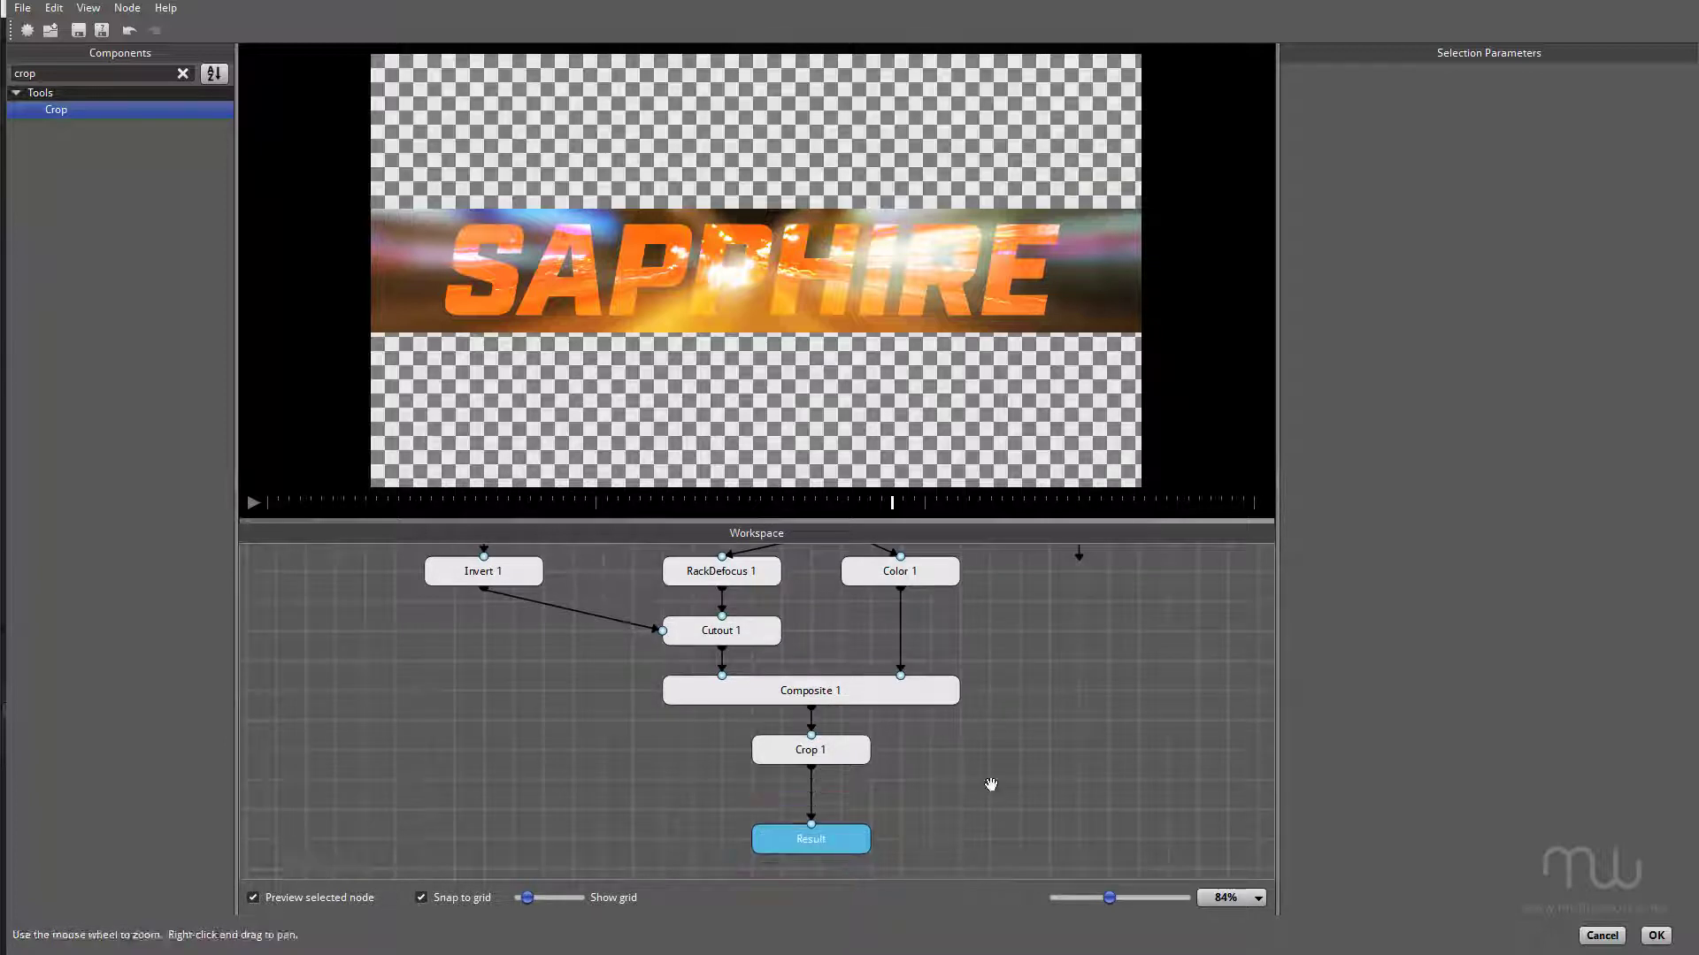
left_click_drag(989, 788, 992, 855)
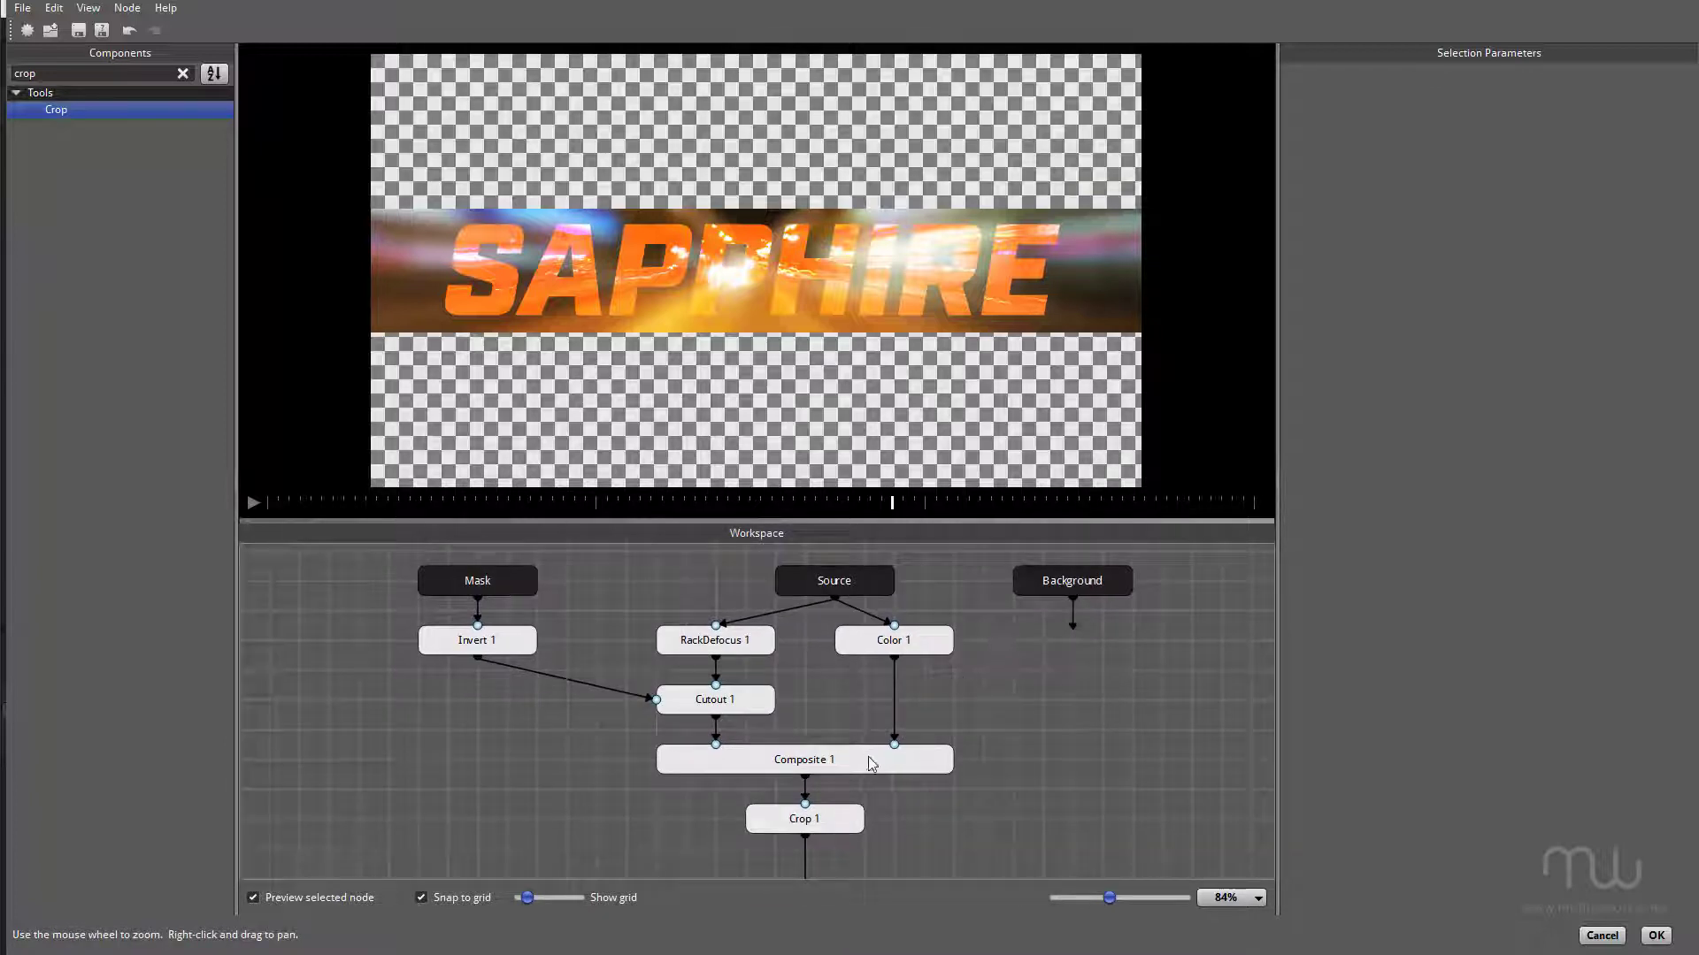
left_click(837, 762)
left_click(1069, 747)
left_click_drag(1069, 747, 1050, 692)
left_click(782, 654)
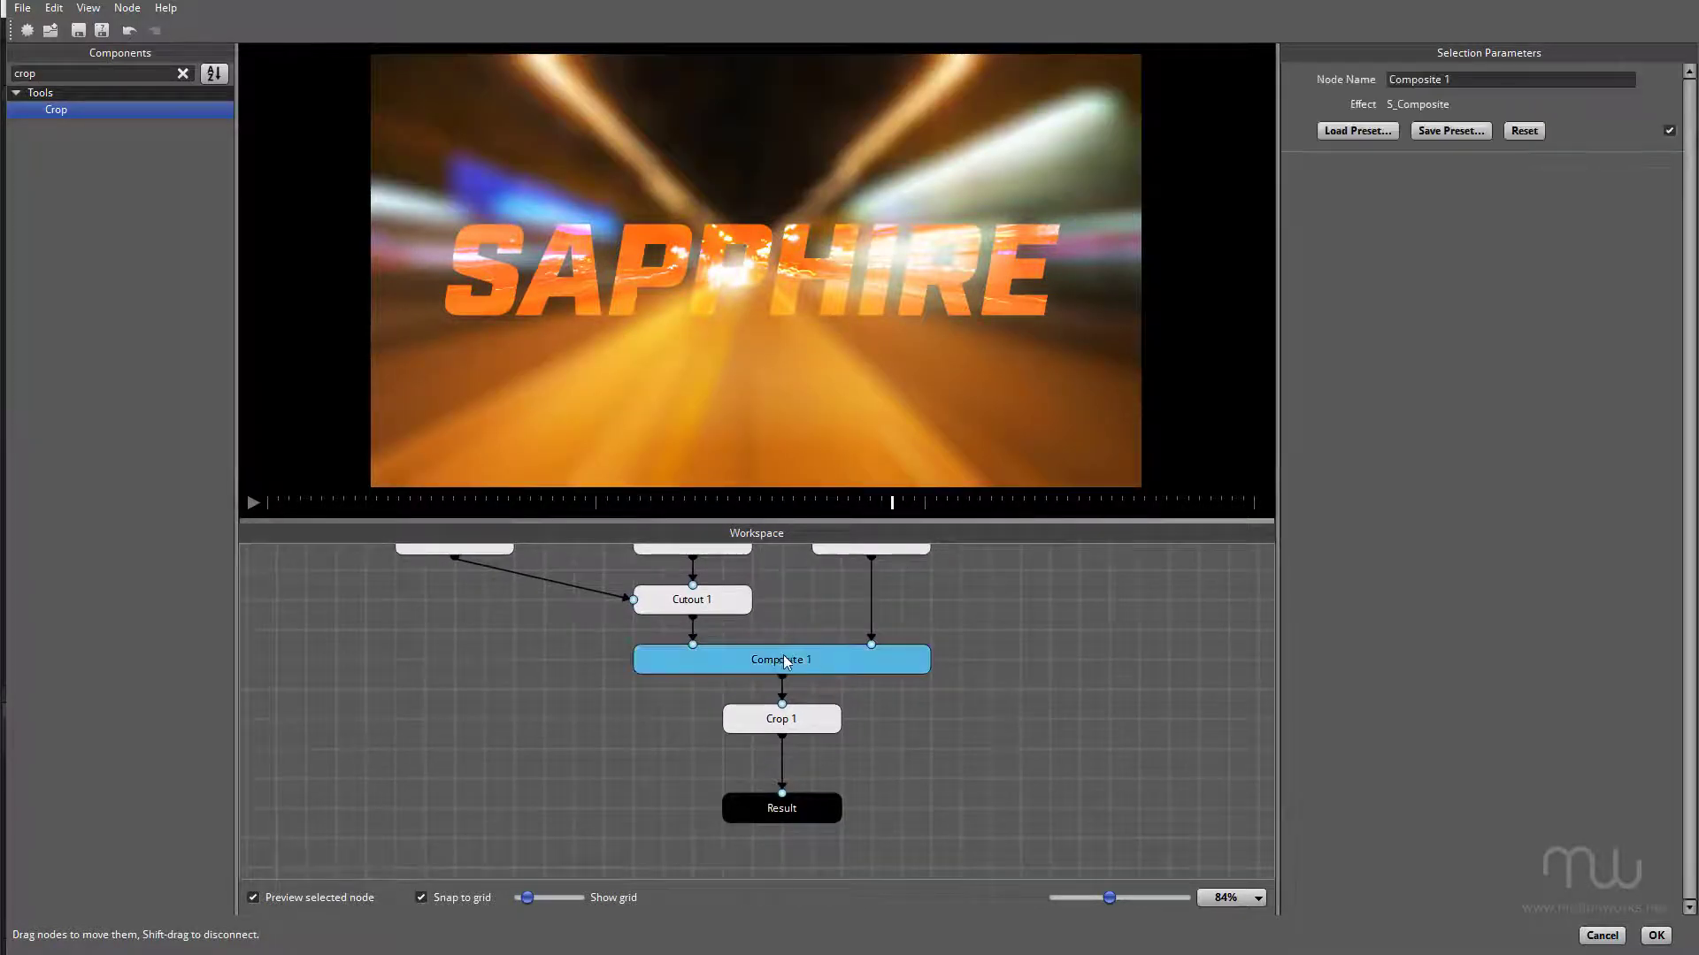
right_click(782, 654)
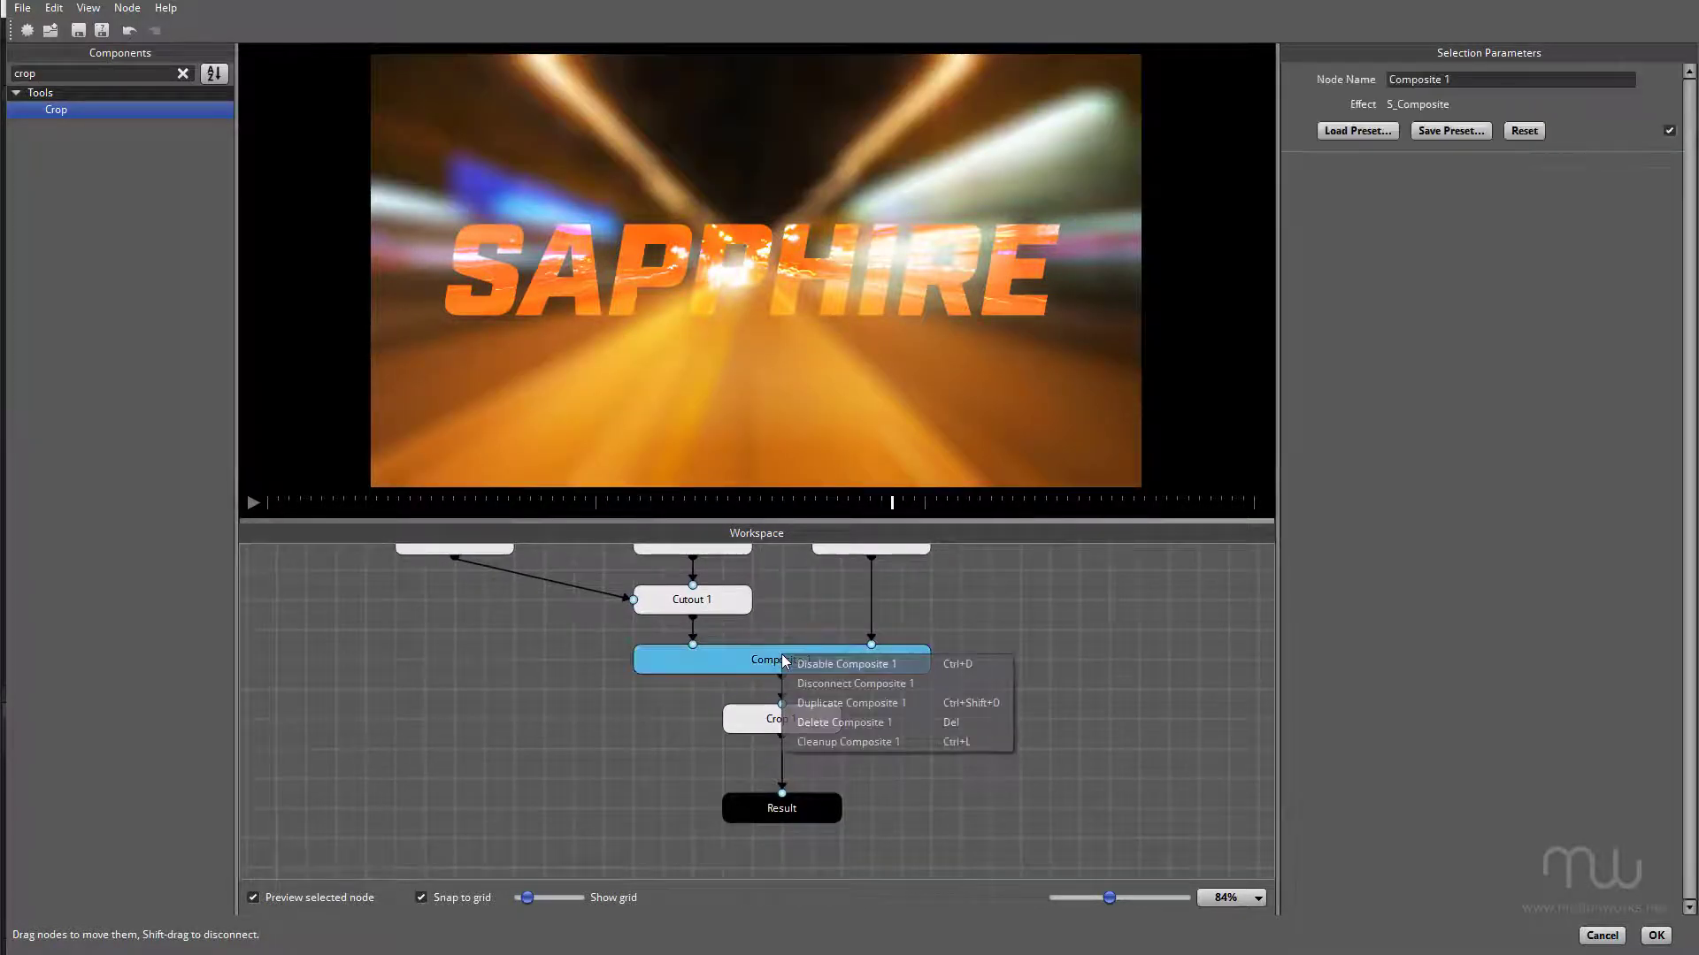
left_click(847, 703)
left_click_drag(842, 676, 813, 751)
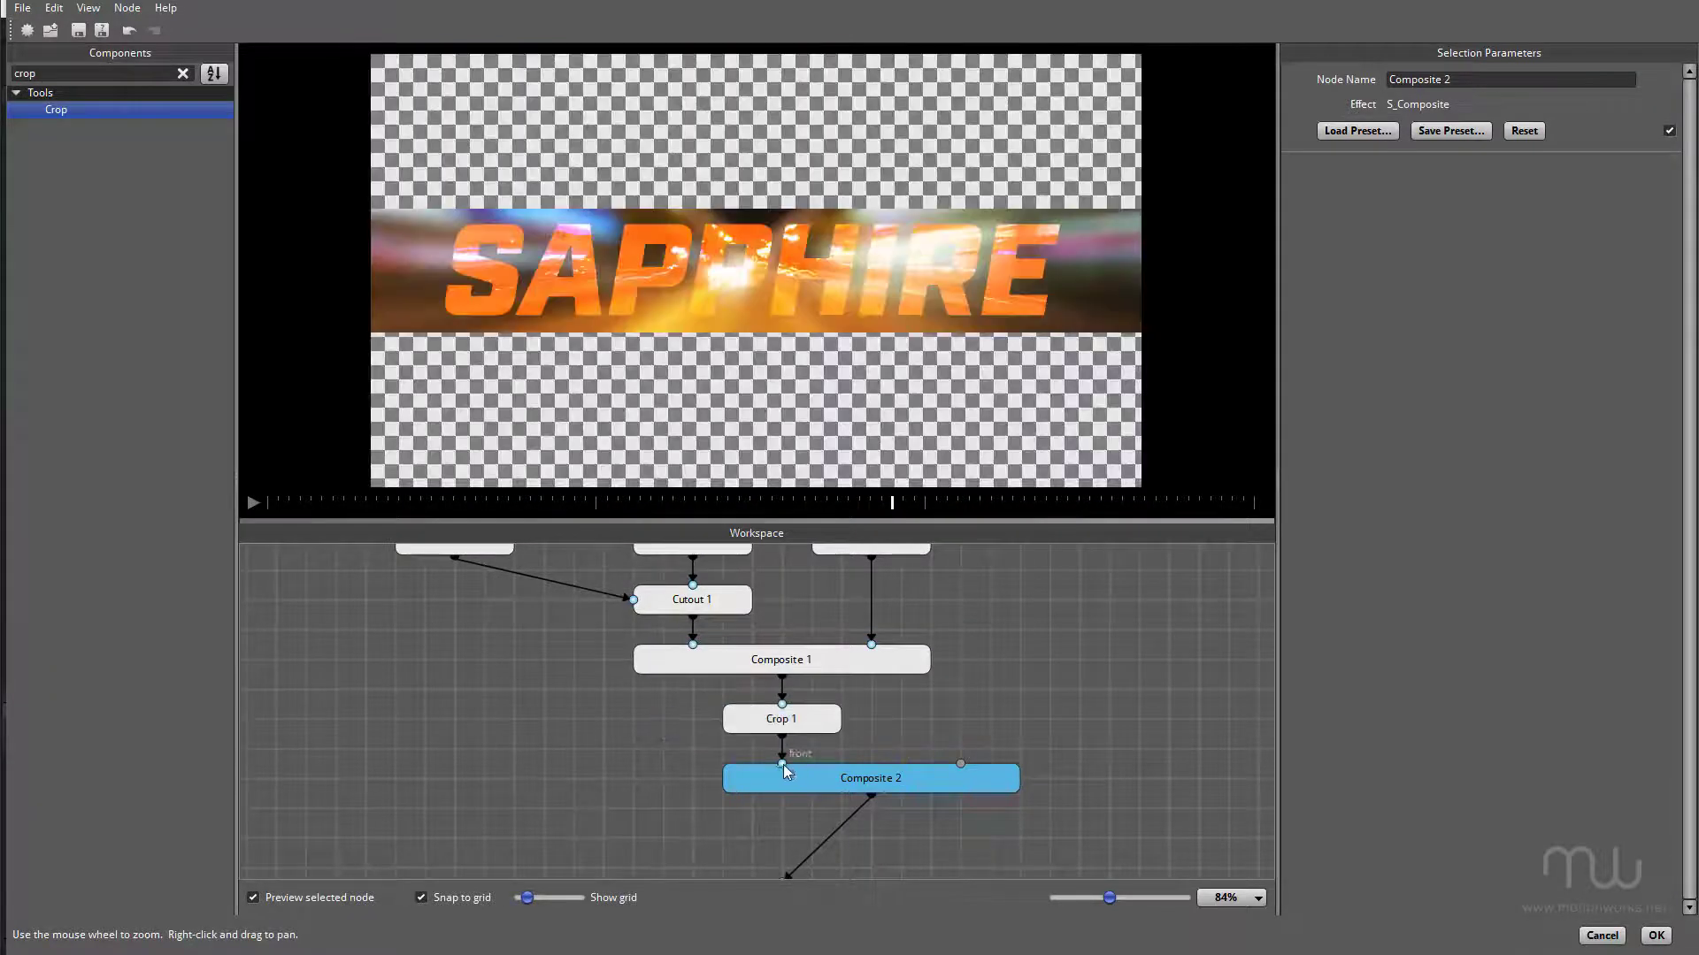
Step: Wire Background into Composite 2's back input and place Result directly beneath it
scroll(1106, 720, "down", 5)
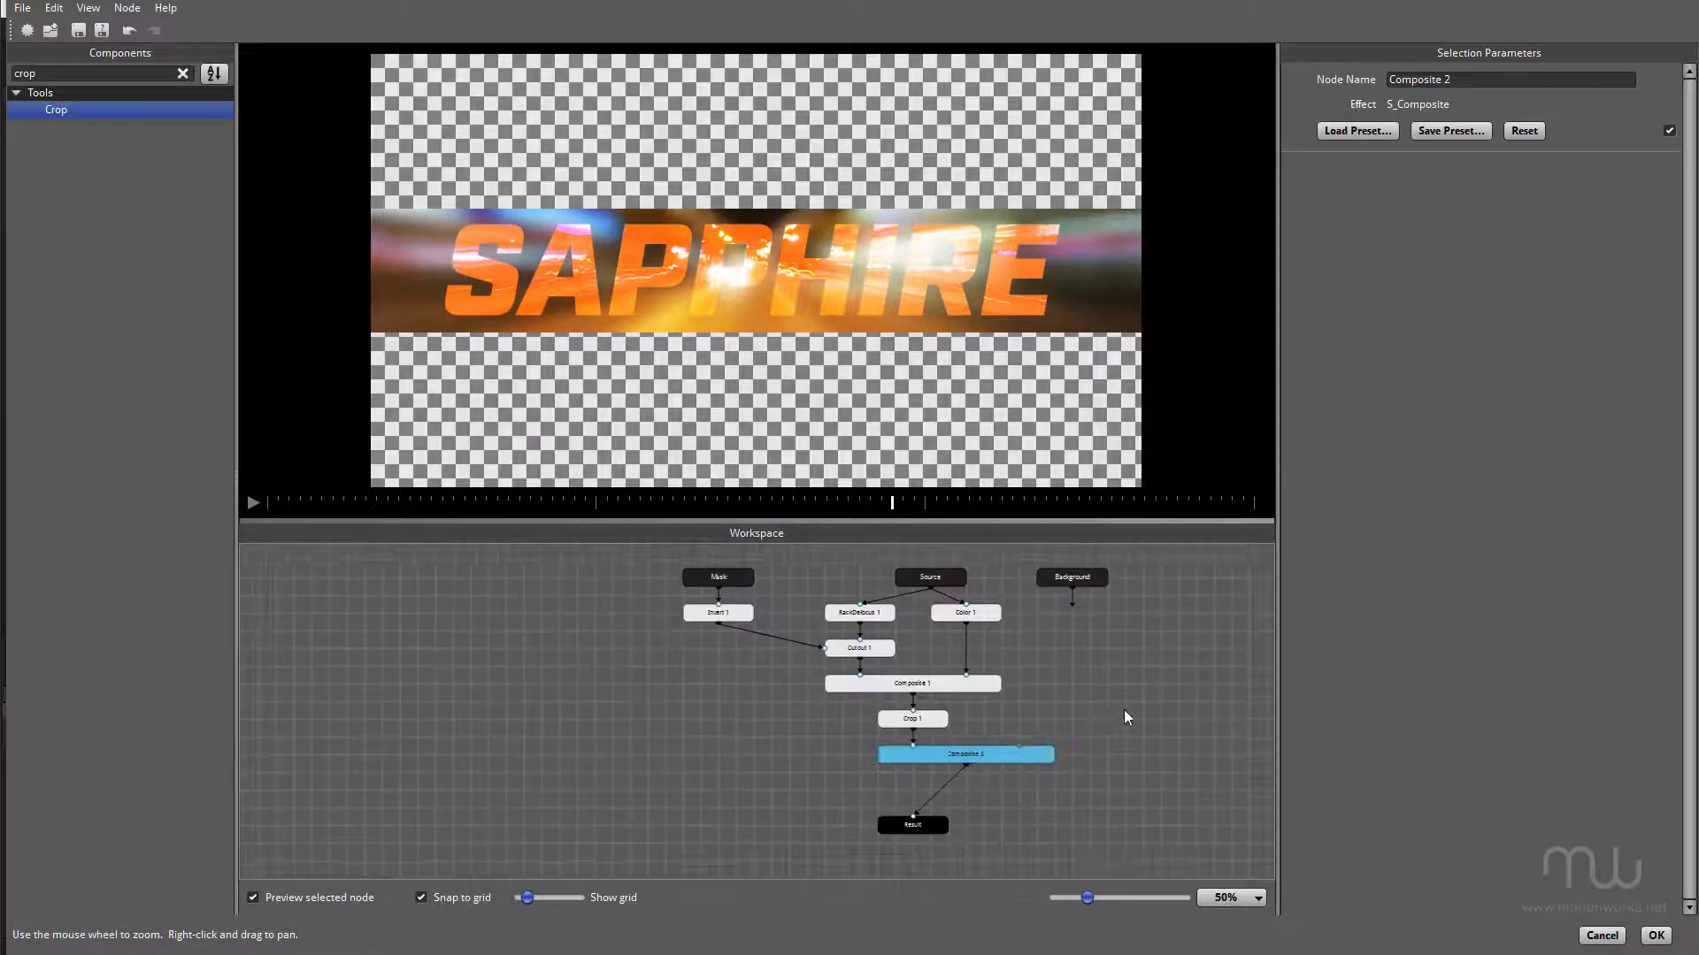
left_click_drag(1124, 709, 1092, 720)
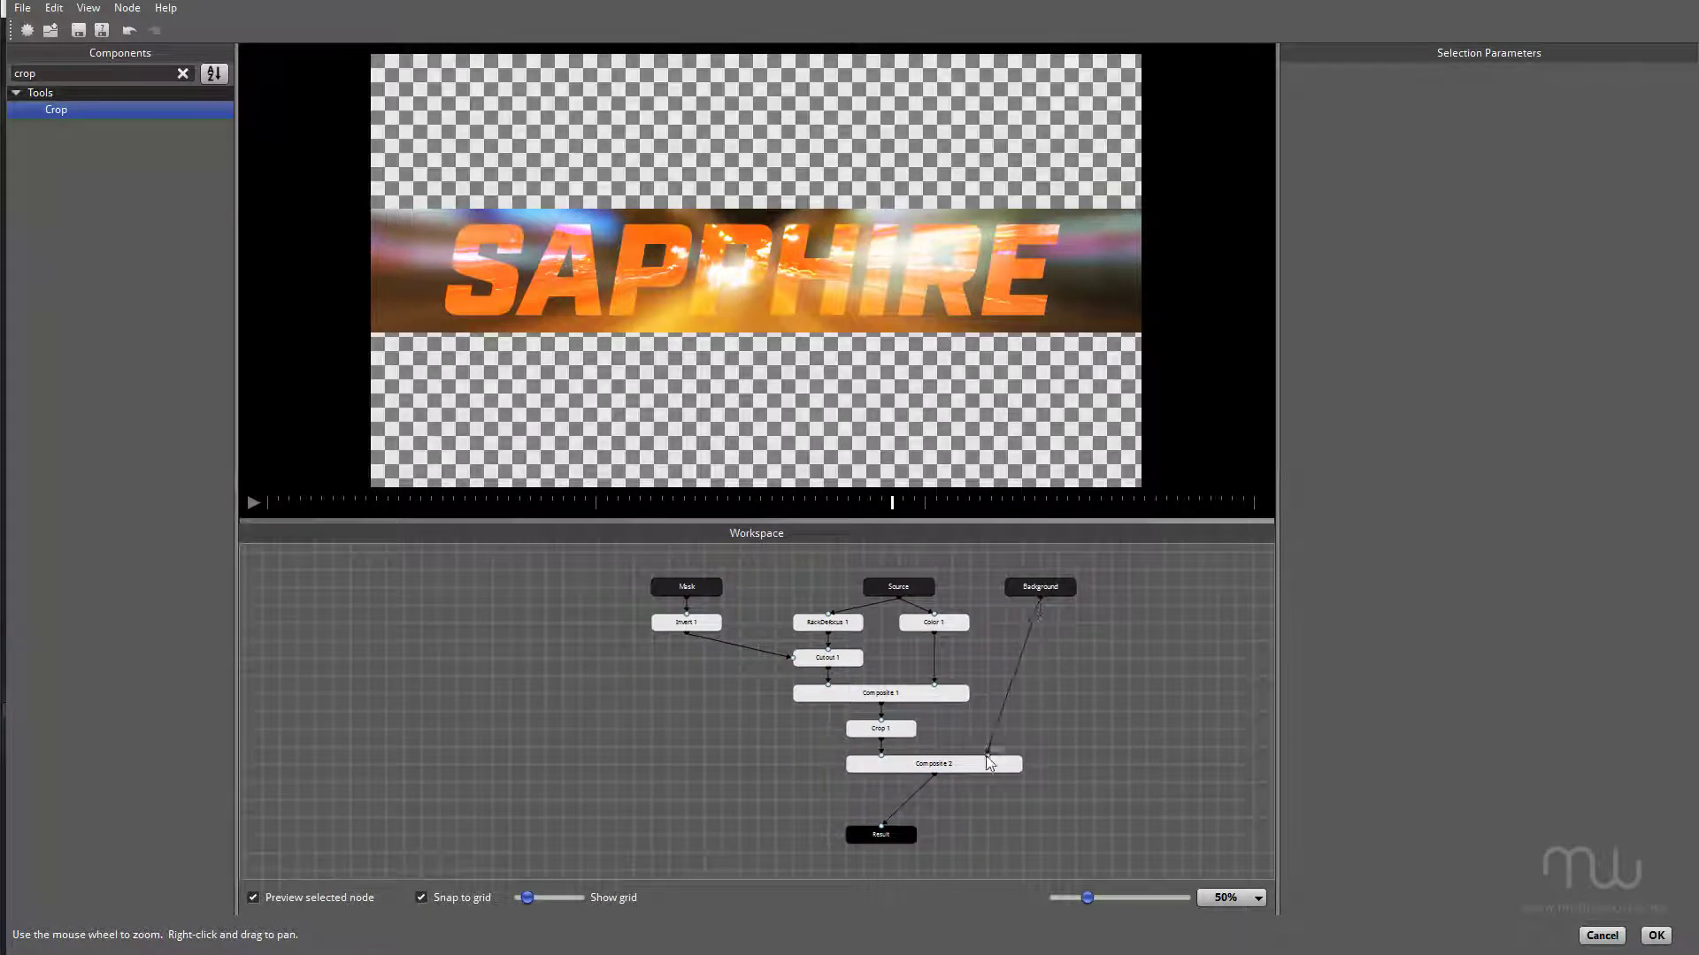
left_click_drag(989, 762, 988, 755)
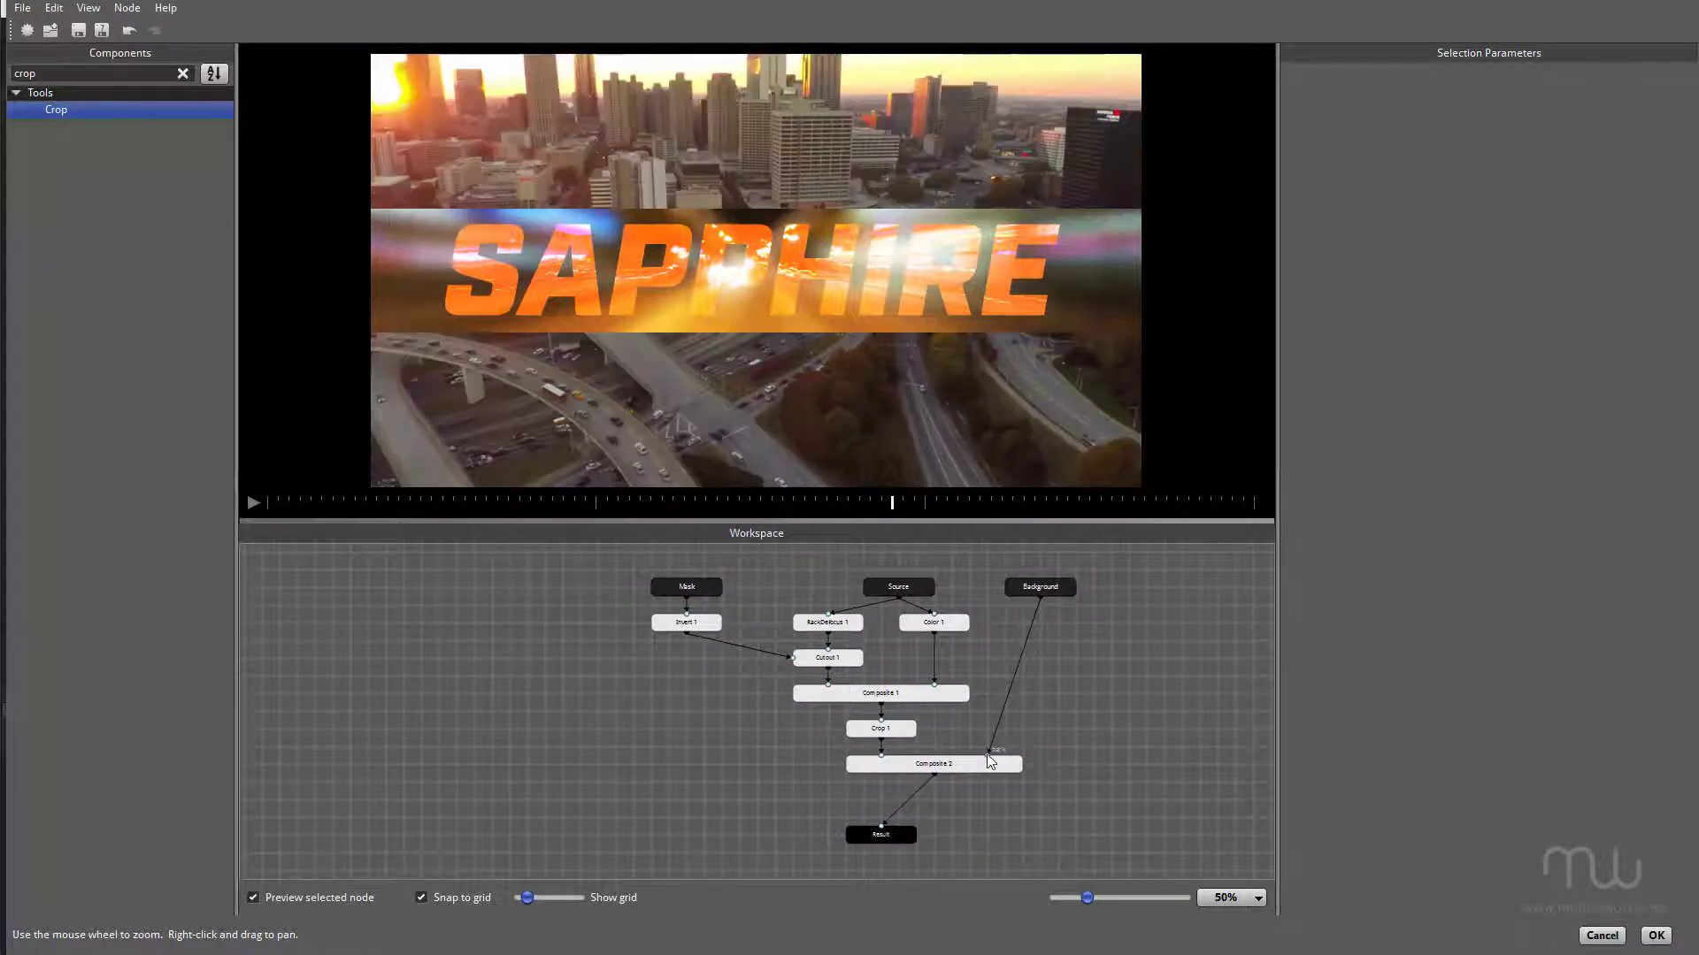
left_click(903, 839)
left_click_drag(925, 839, 953, 819)
scroll(1029, 630, "up", 2)
left_click(1058, 573)
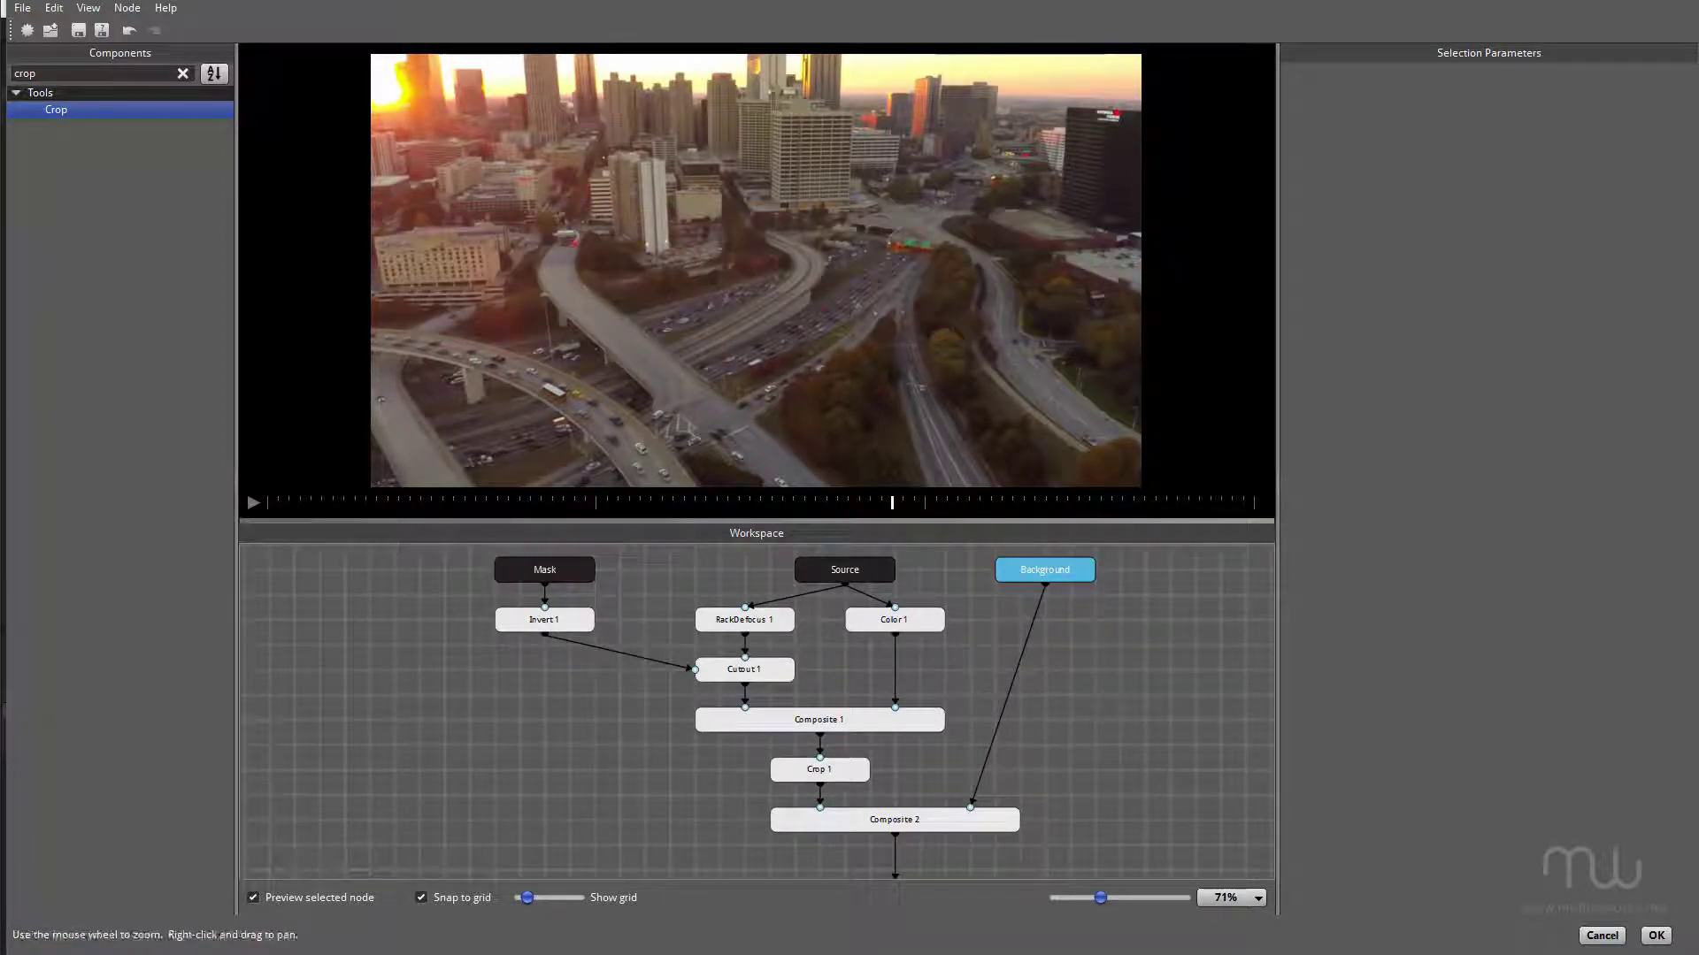
Step: Add a Vignette node under Background with Opacity 0 and Blur Amount 0.248
double_click(110, 74)
type("vignette")
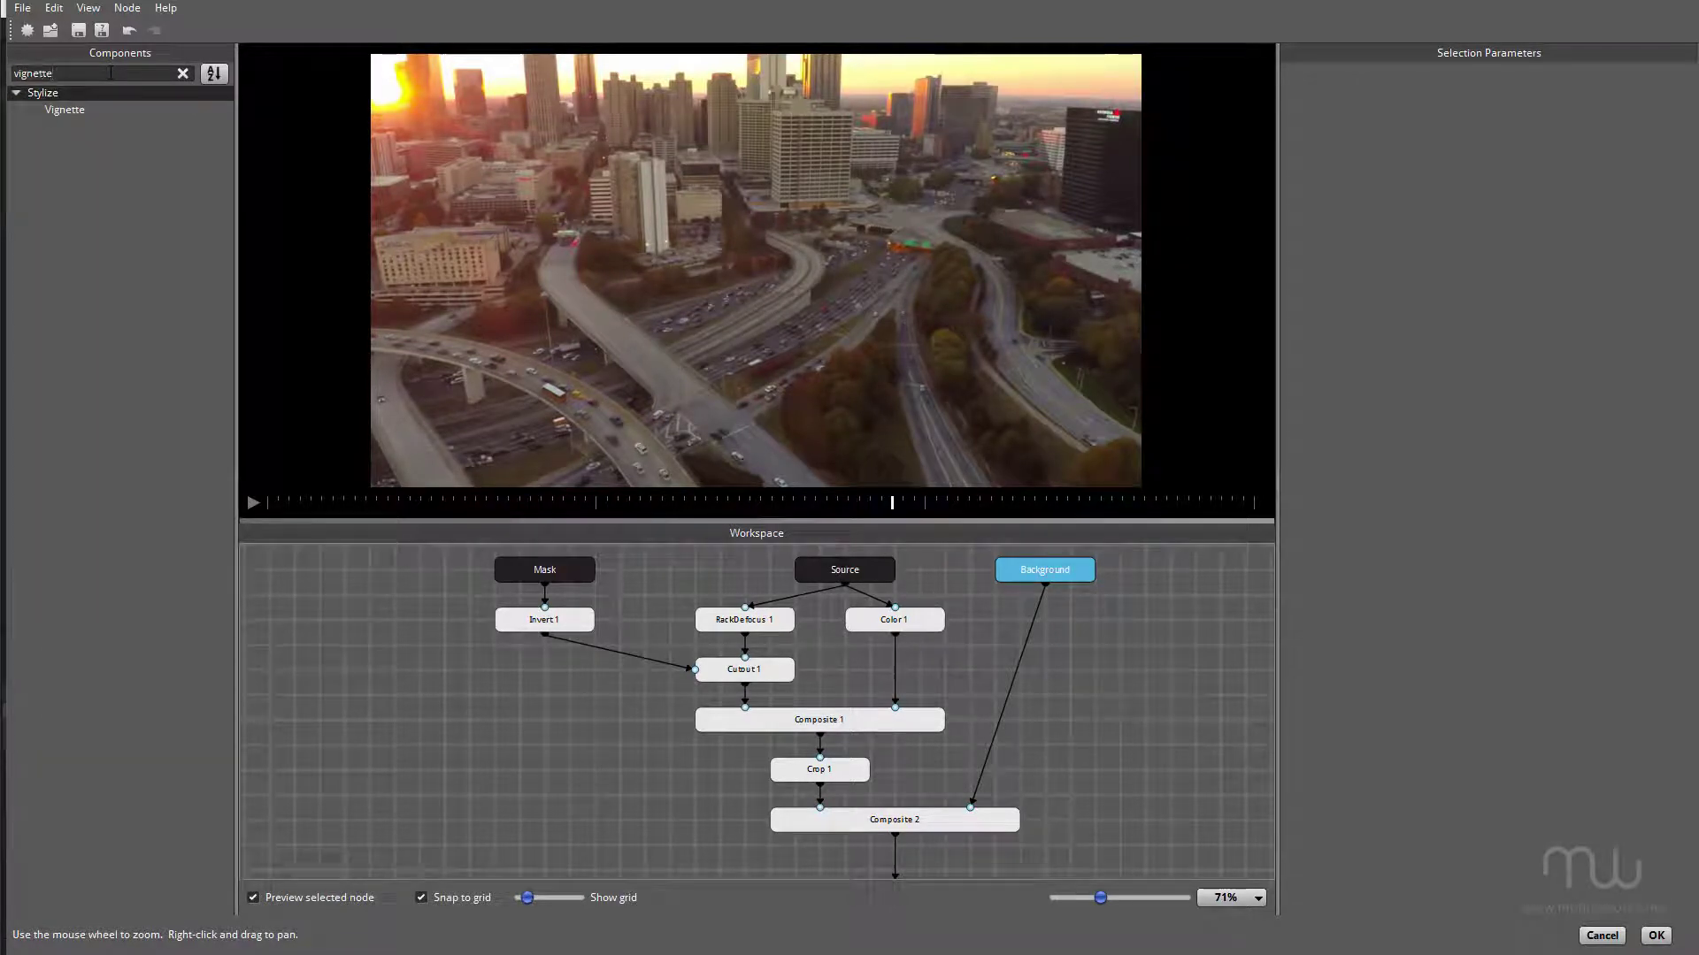
double_click(80, 113)
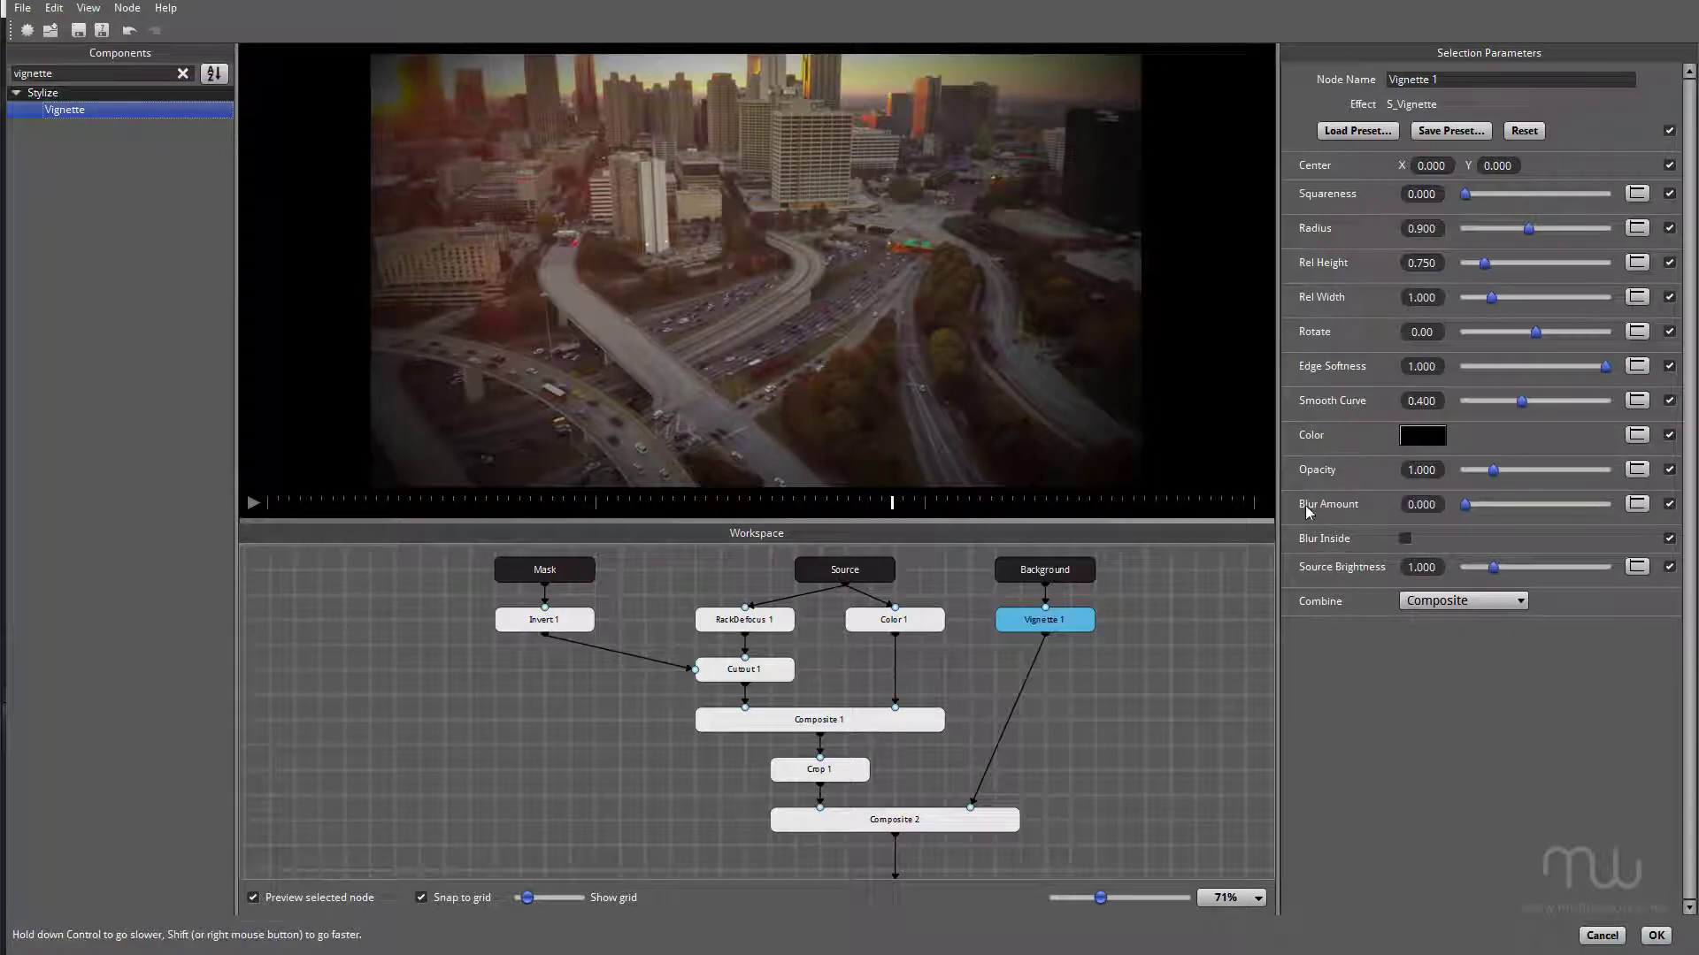
left_click_drag(1493, 470, 1433, 472)
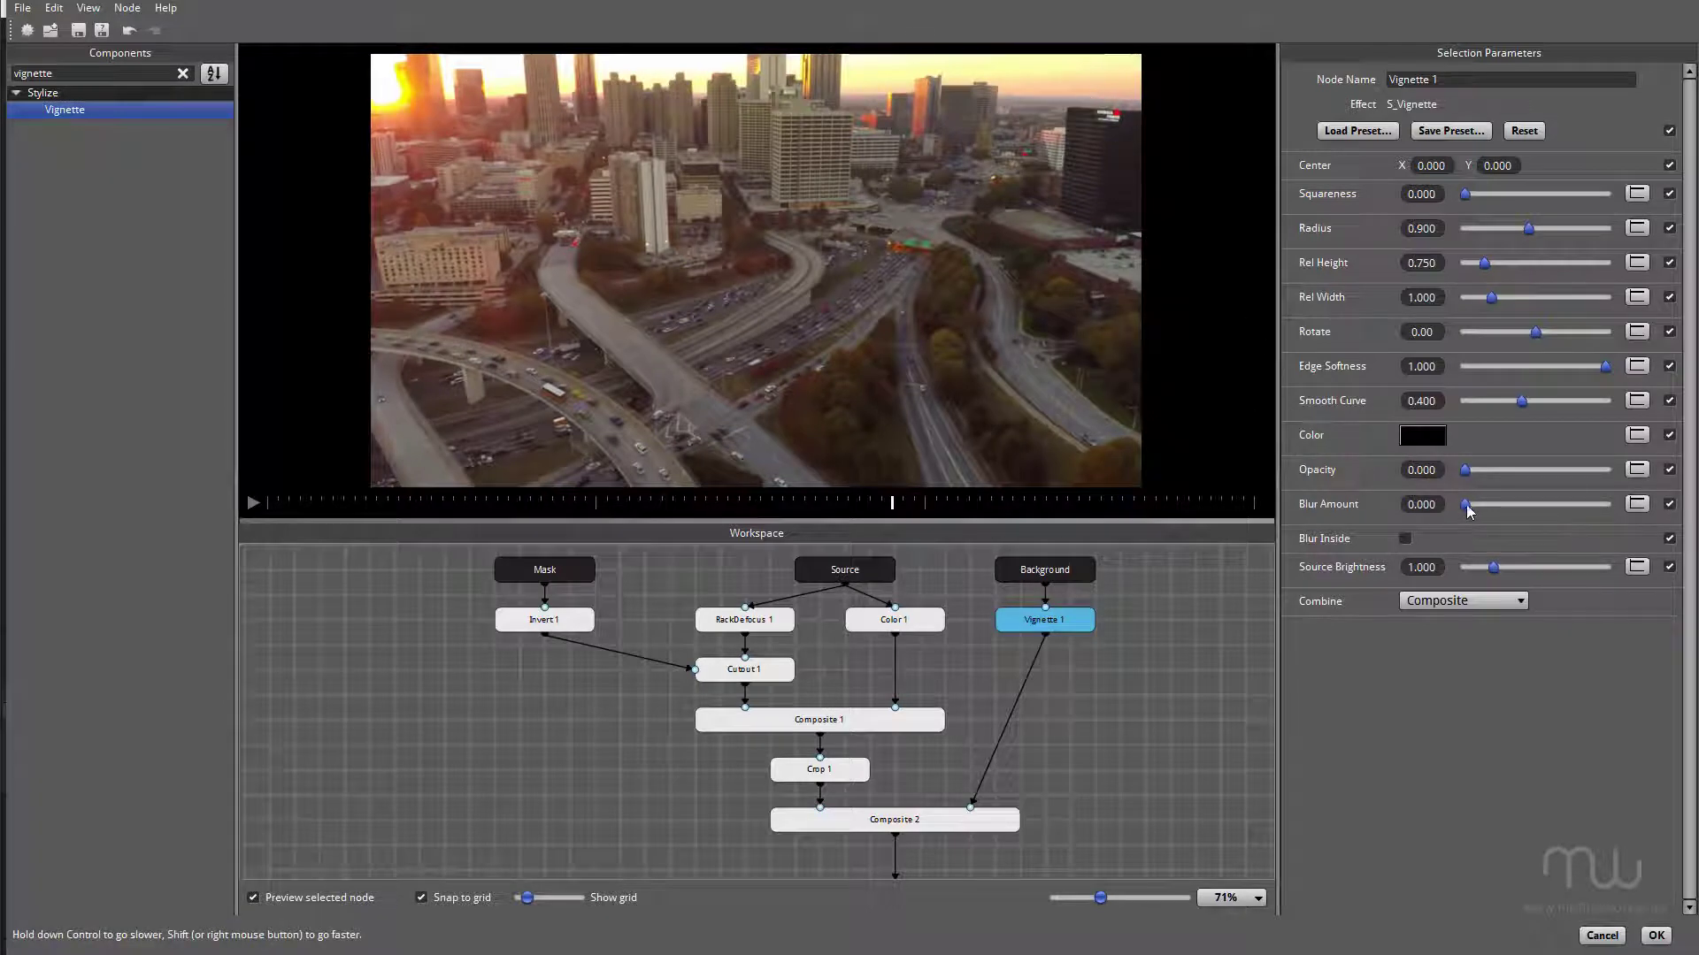
left_click_drag(1472, 504, 1486, 504)
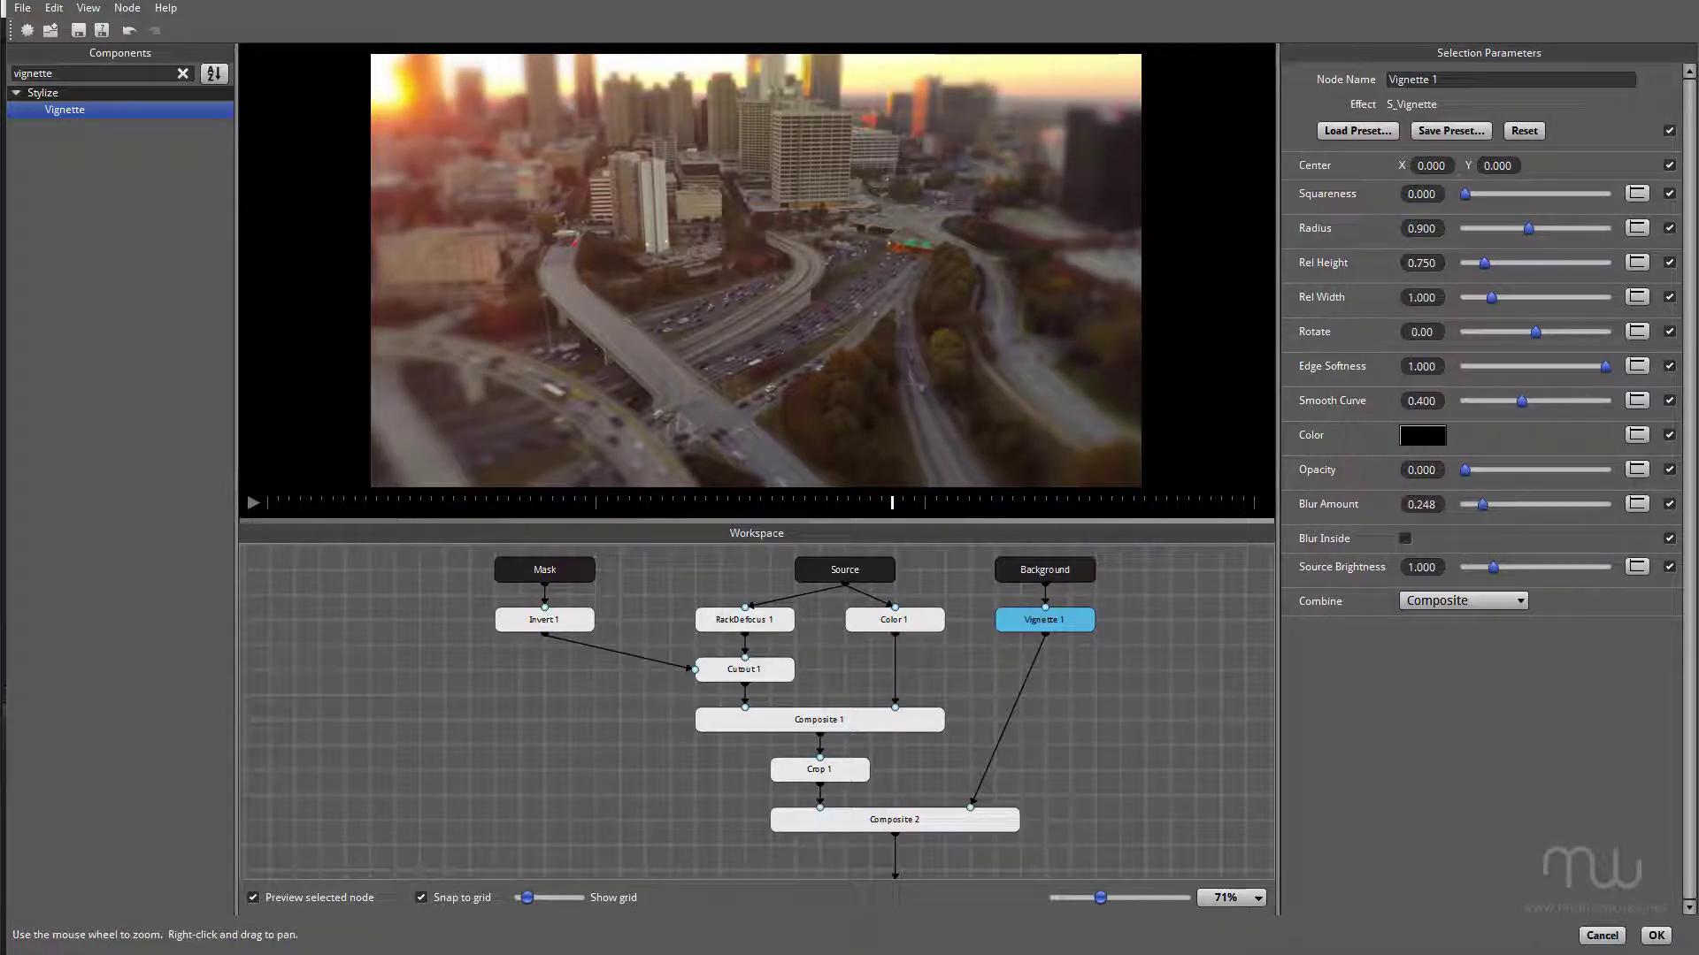
Step: Add a Hotspots node after Vignette 1 and lower its Threshold to 0.220
double_click(89, 75)
type("h")
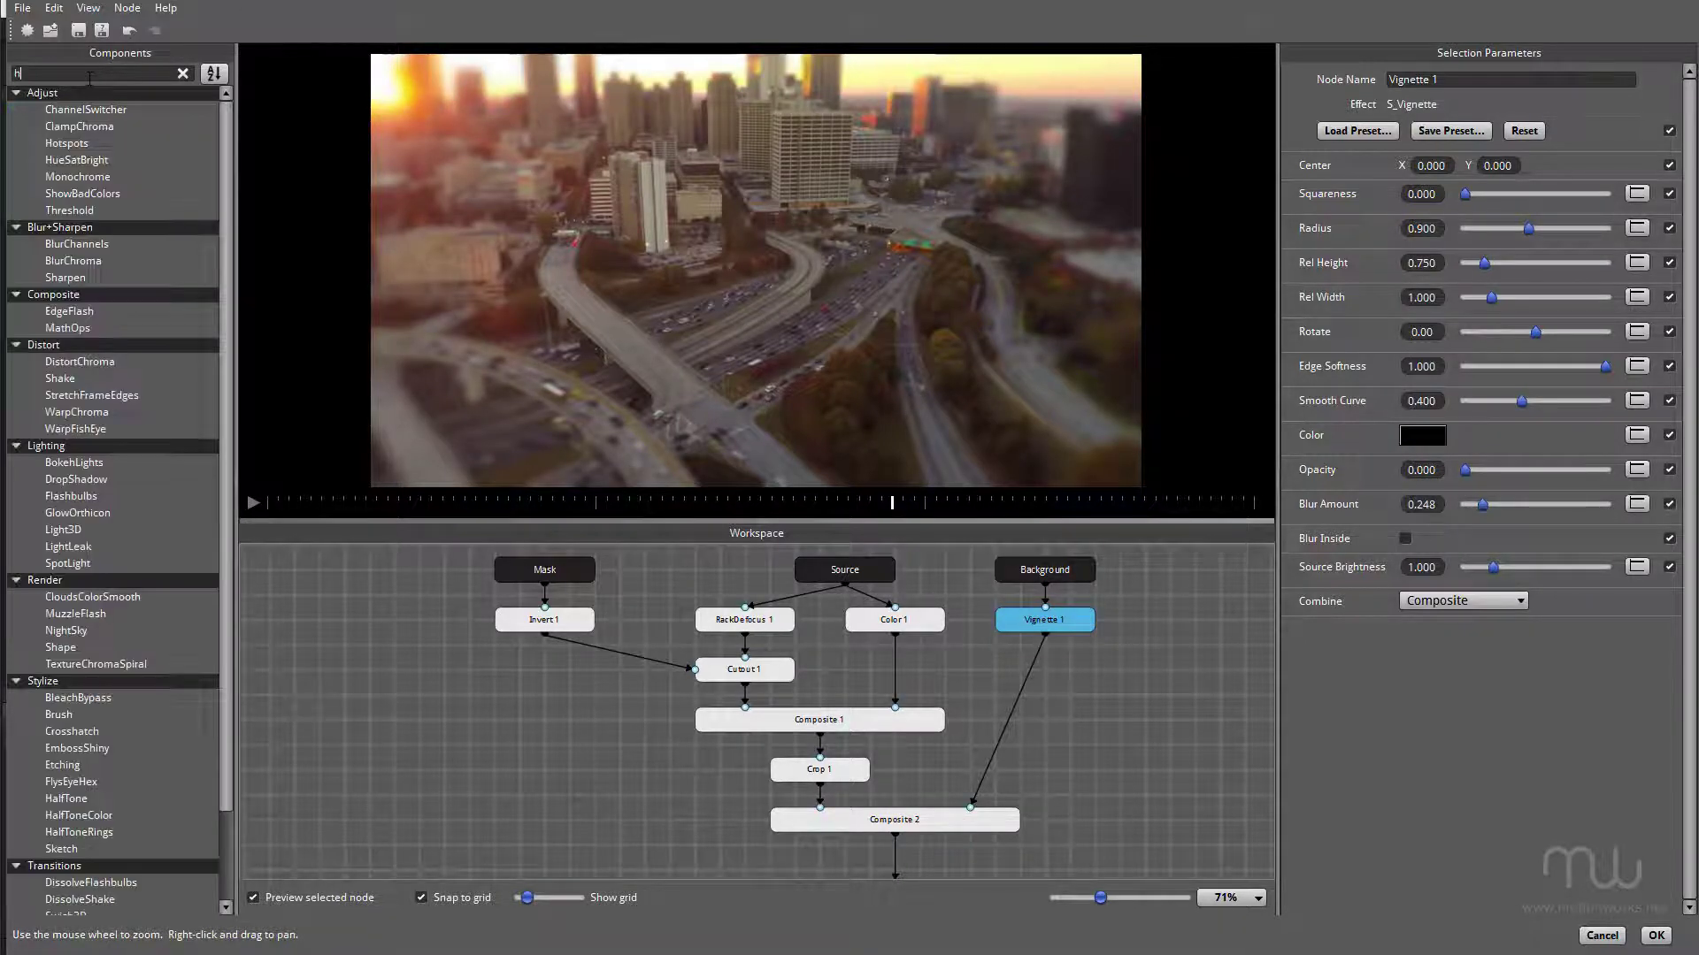
type("otspot")
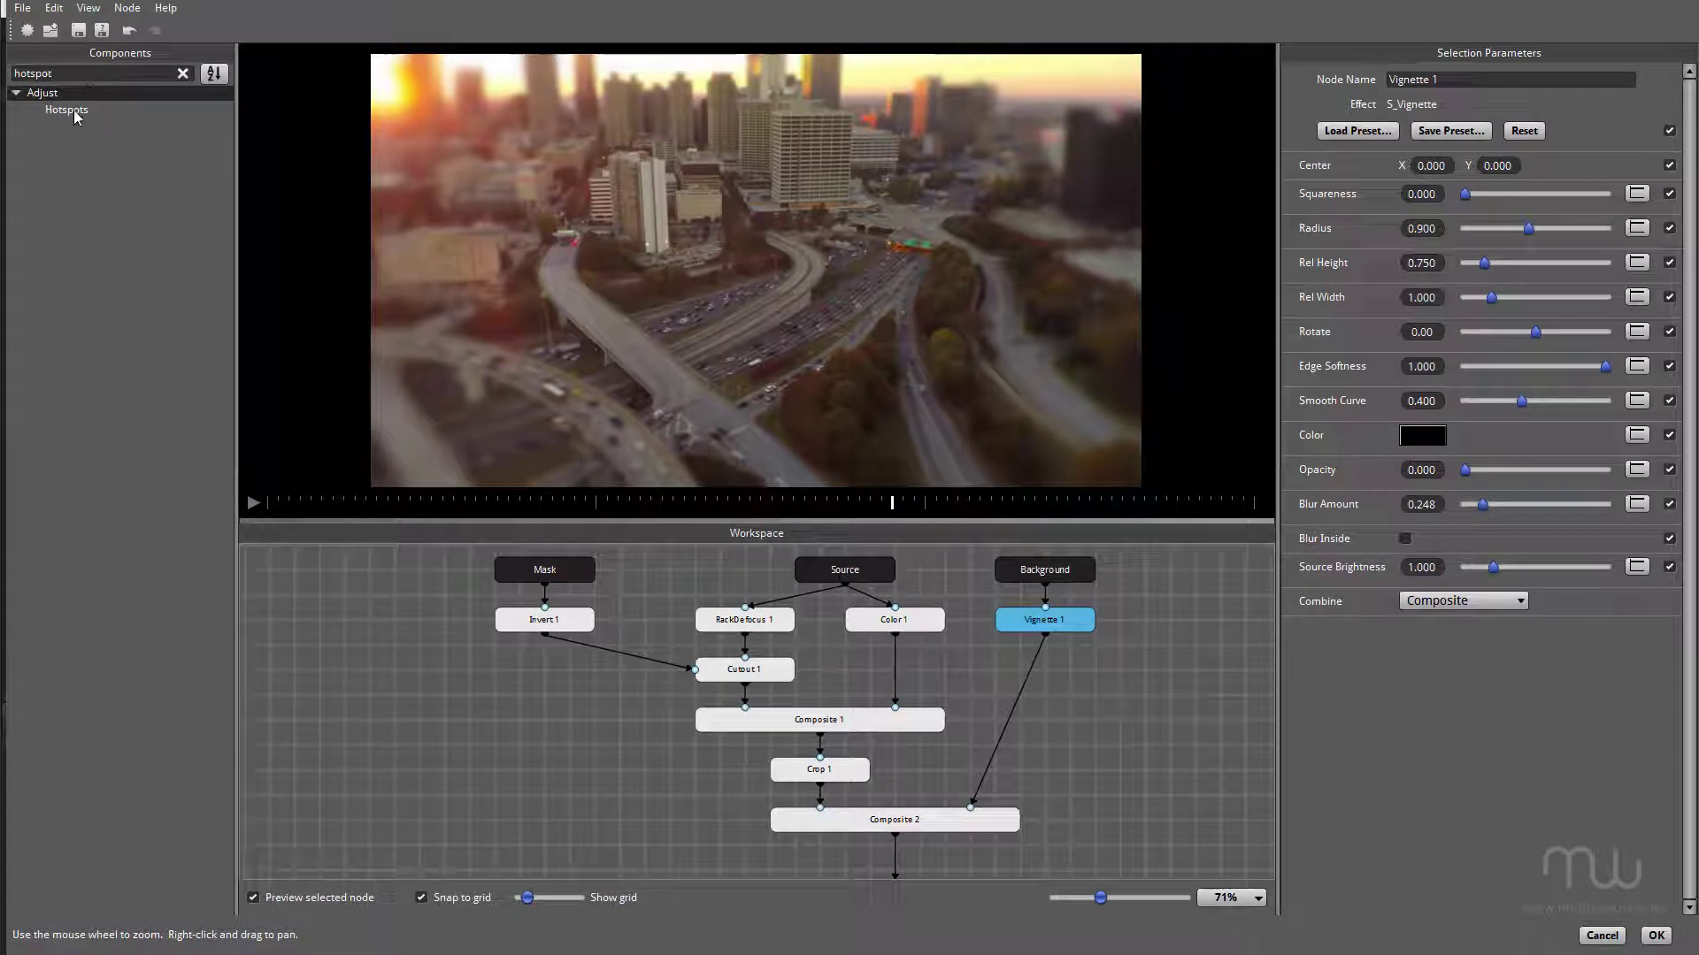
double_click(76, 116)
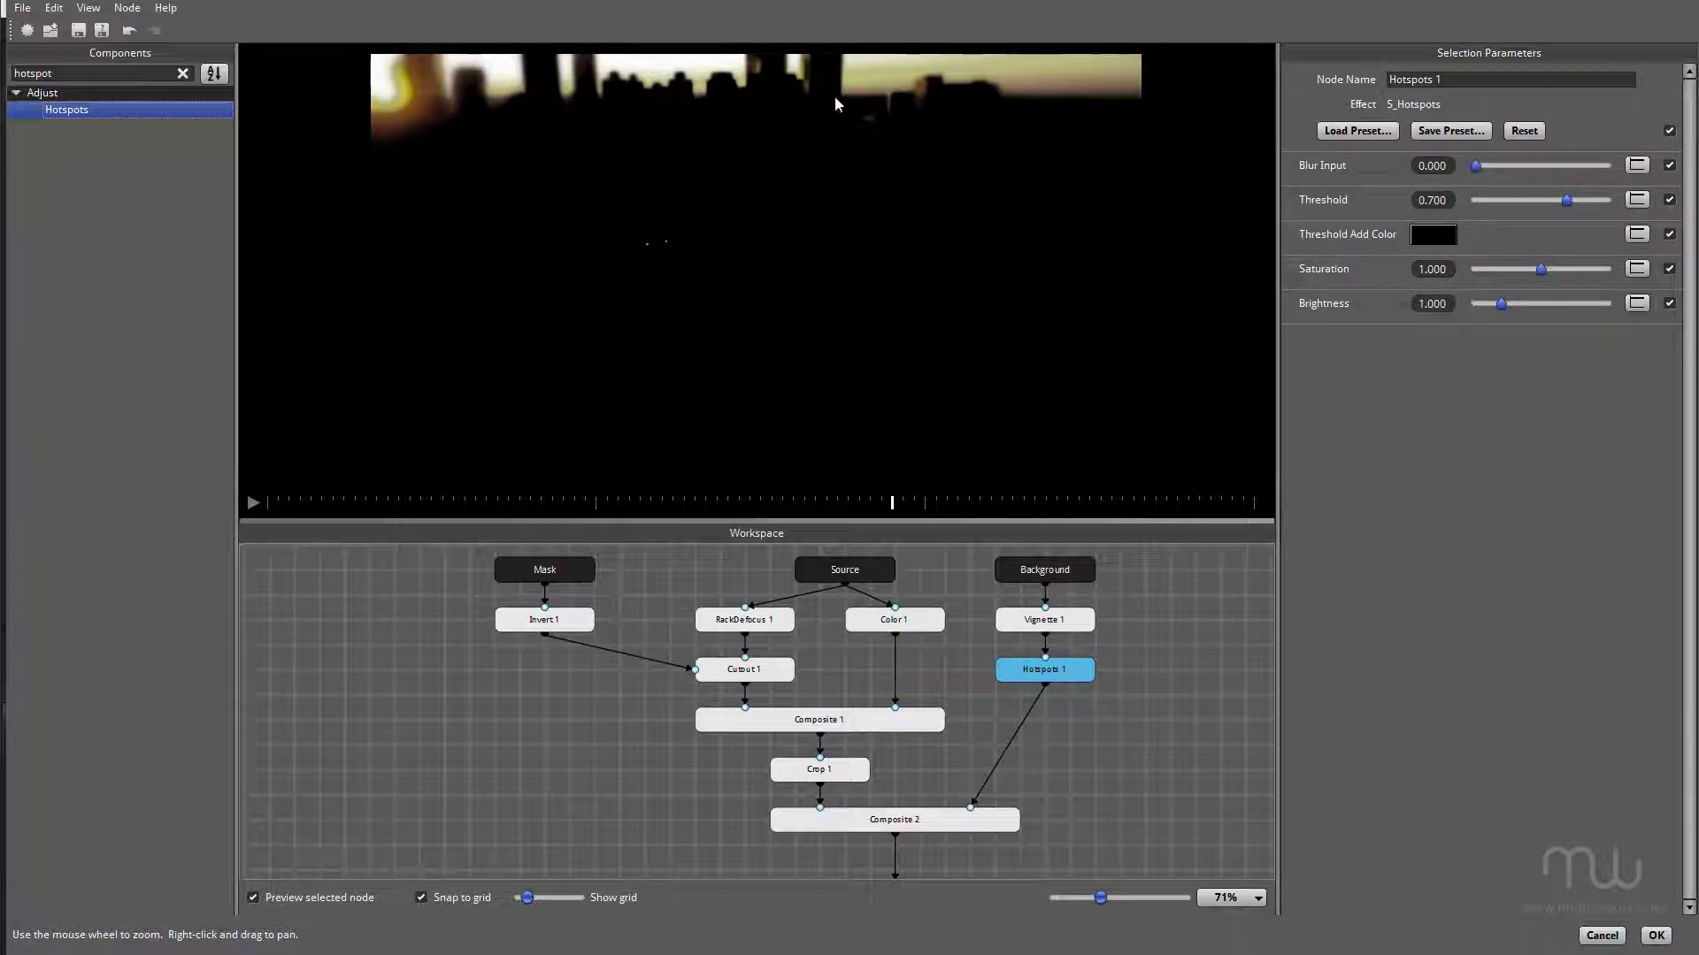
left_click_drag(1564, 202, 1500, 208)
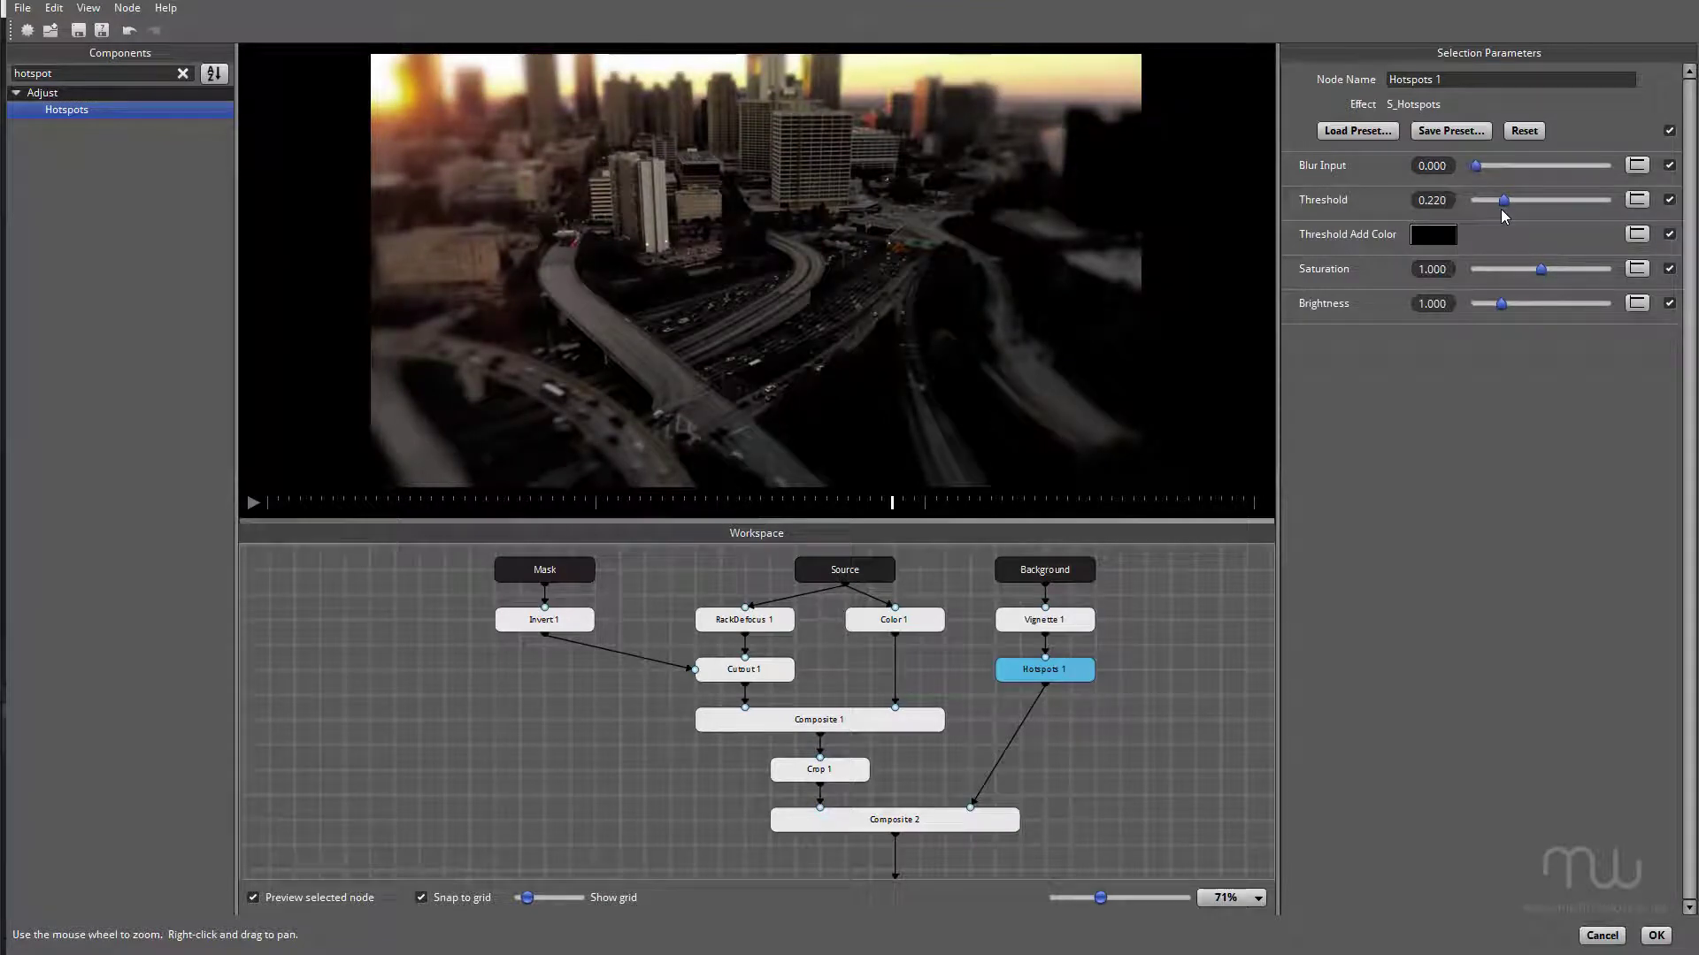
Step: Toggle Hotspots 1 off and back on to compare, then preview Composite 2
right_click(1042, 676)
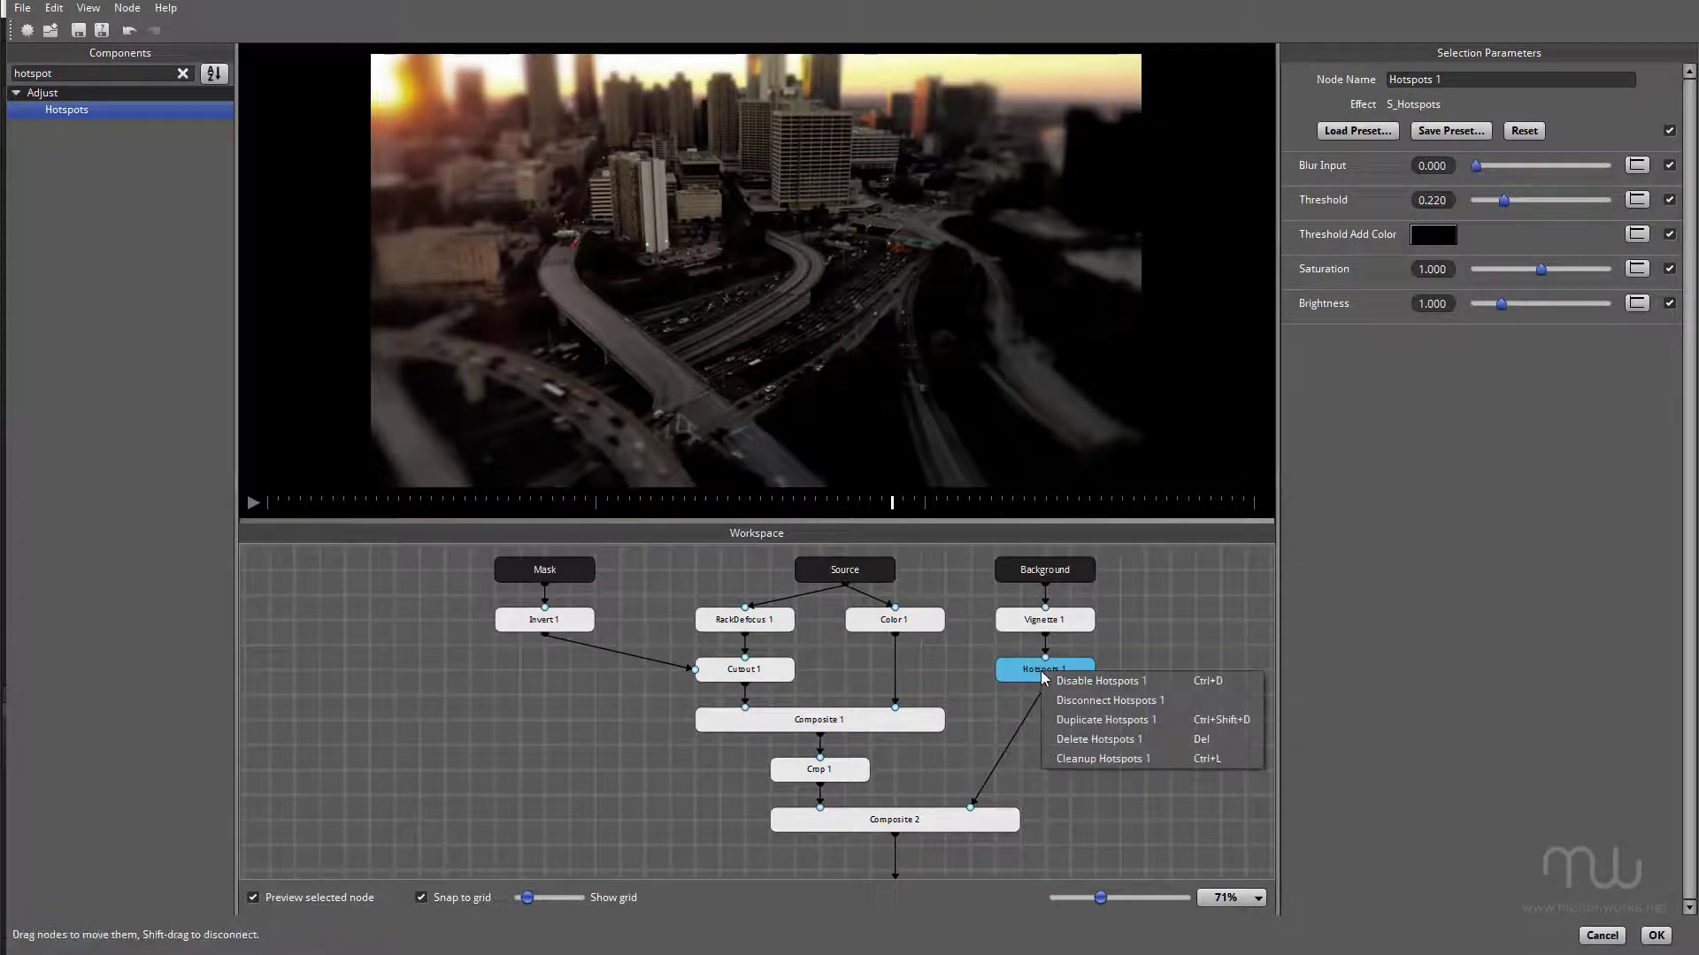
left_click(1089, 687)
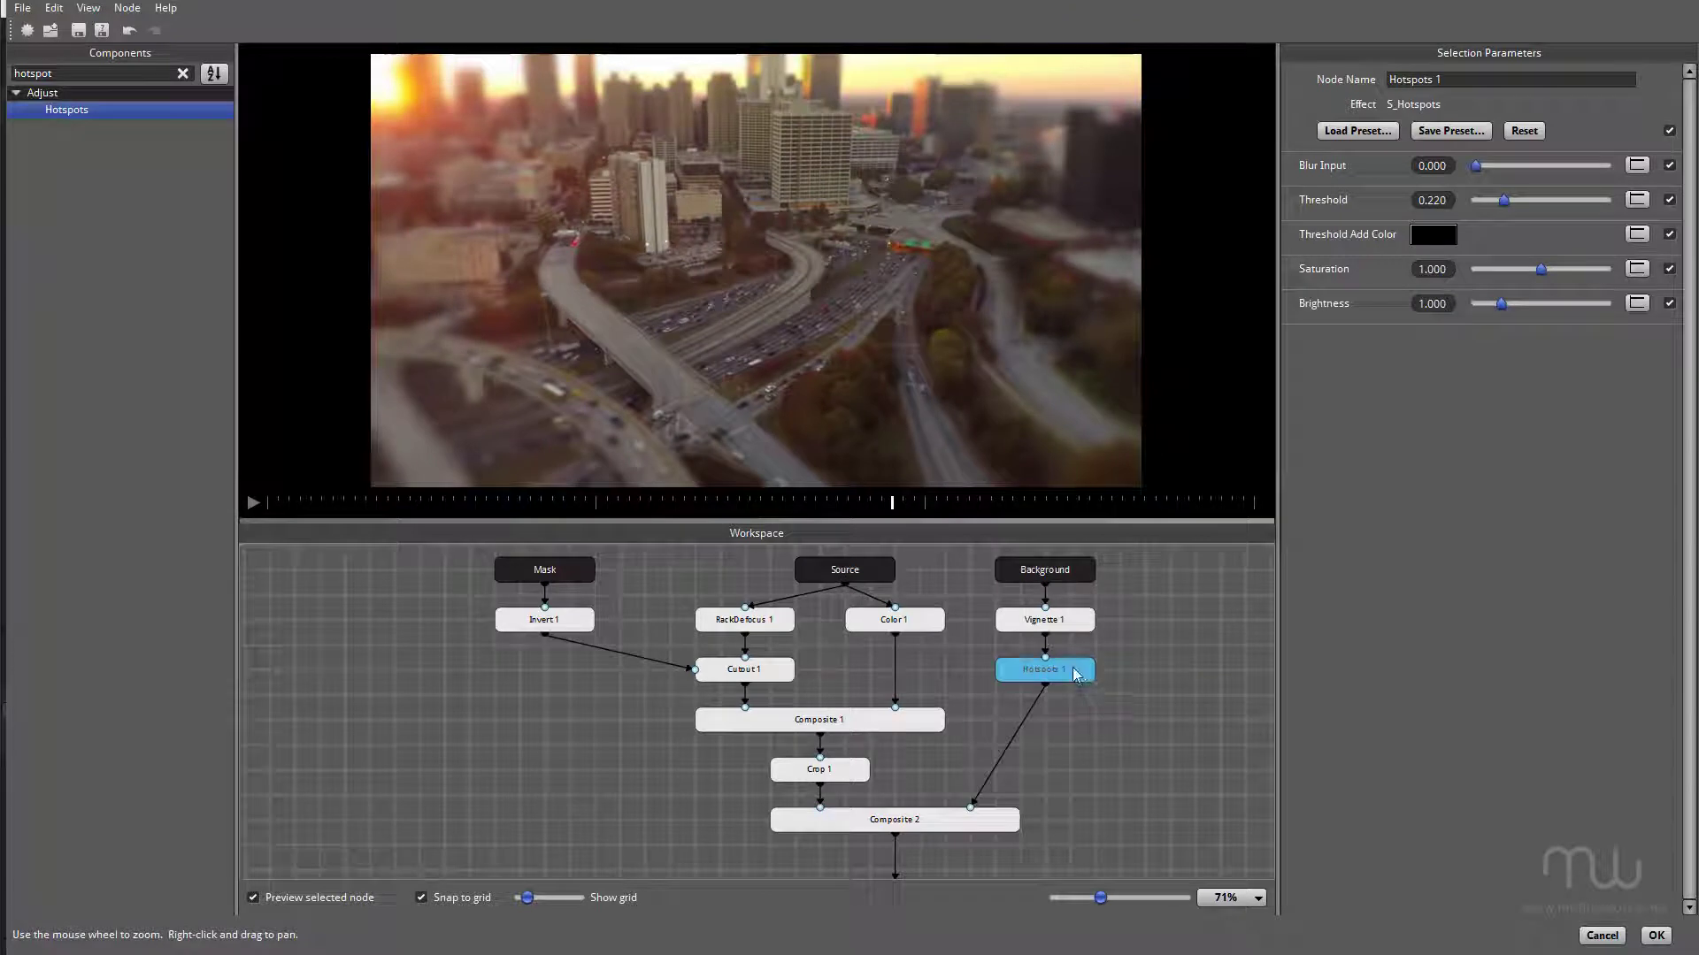
right_click(1074, 670)
left_click(1116, 680)
right_click(1076, 674)
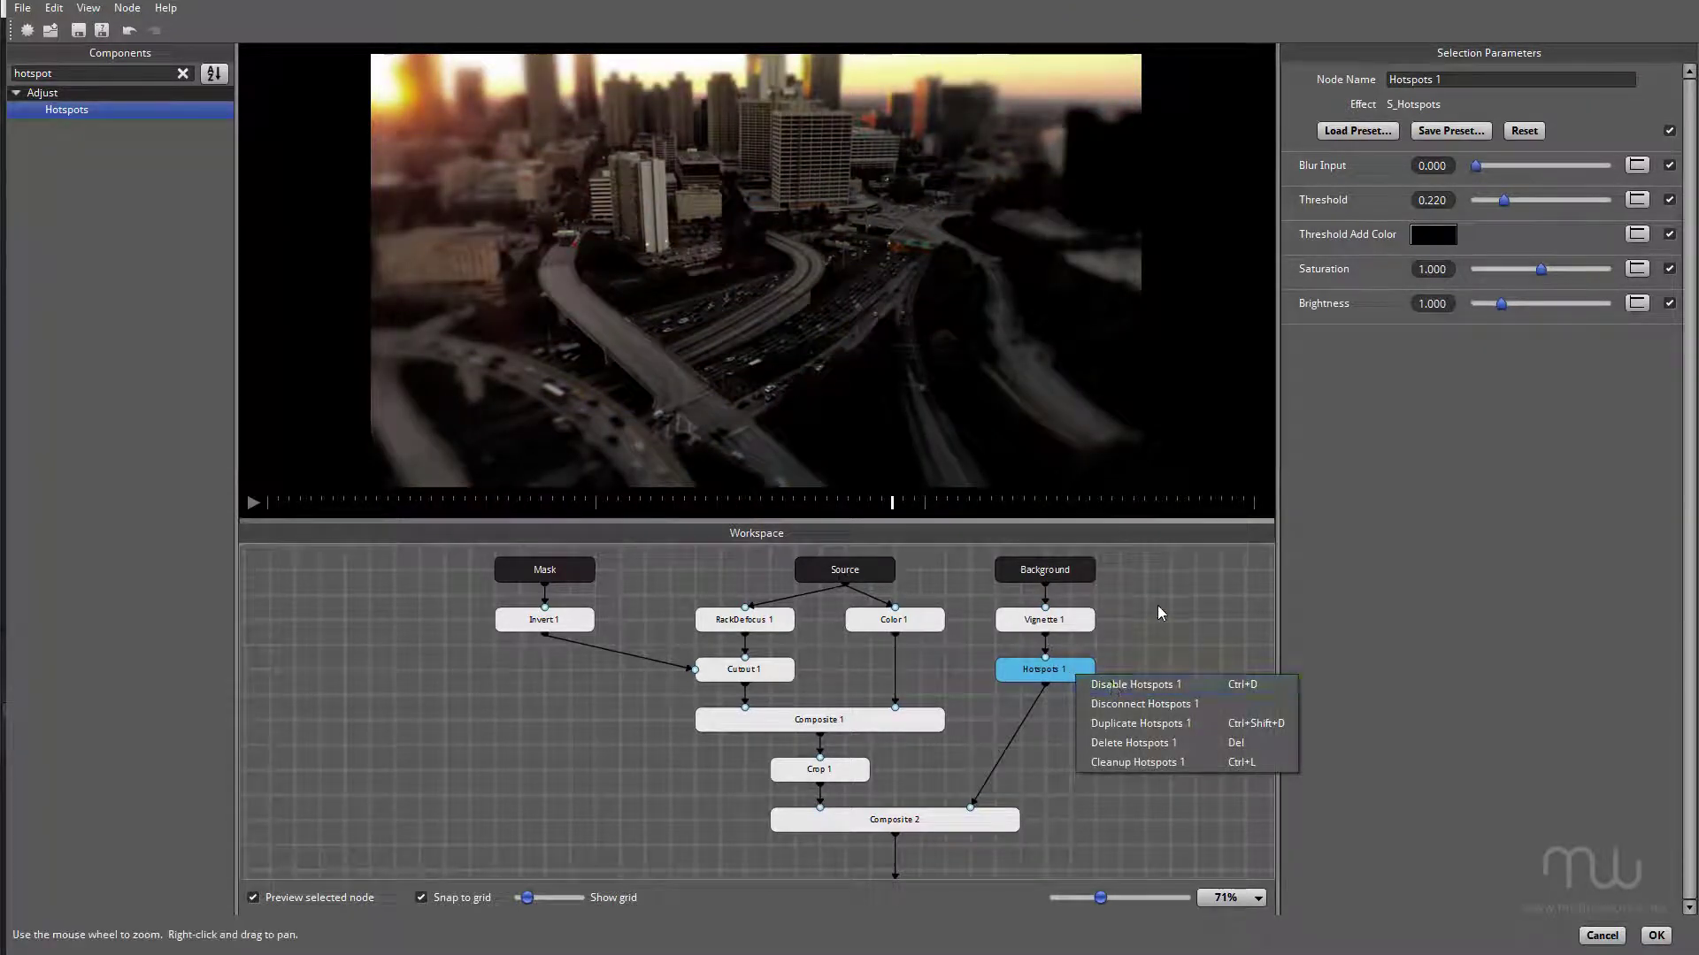
left_click(1145, 629)
left_click(907, 816)
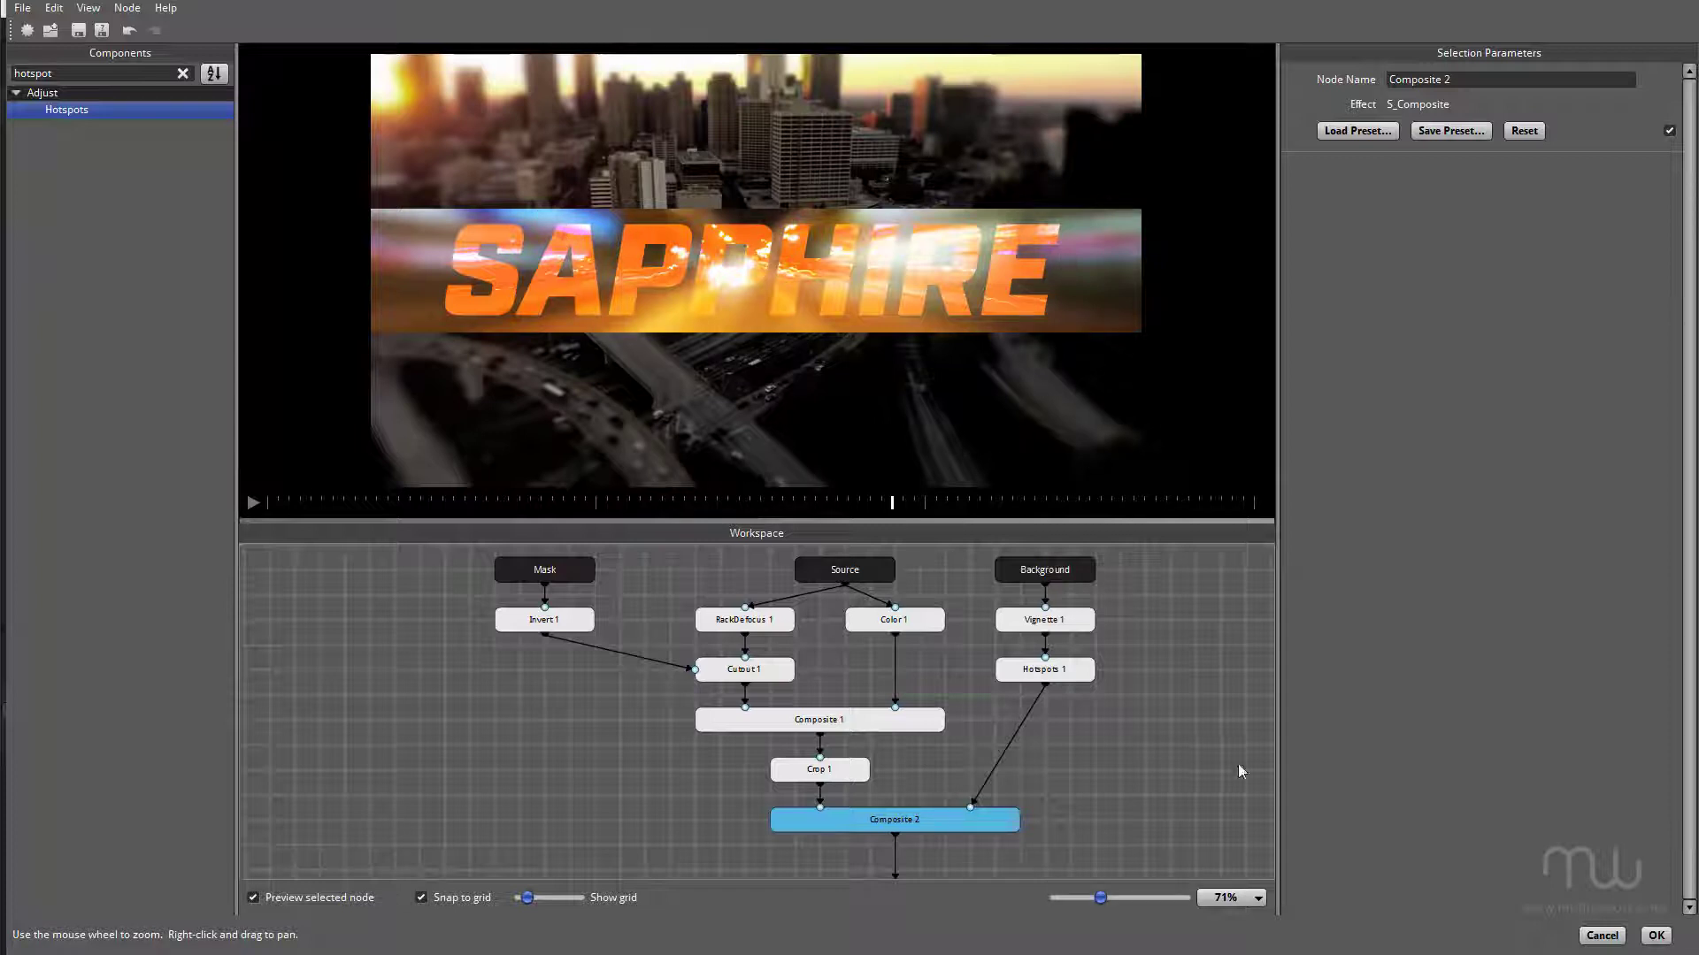
left_click_drag(1176, 670, 1236, 701)
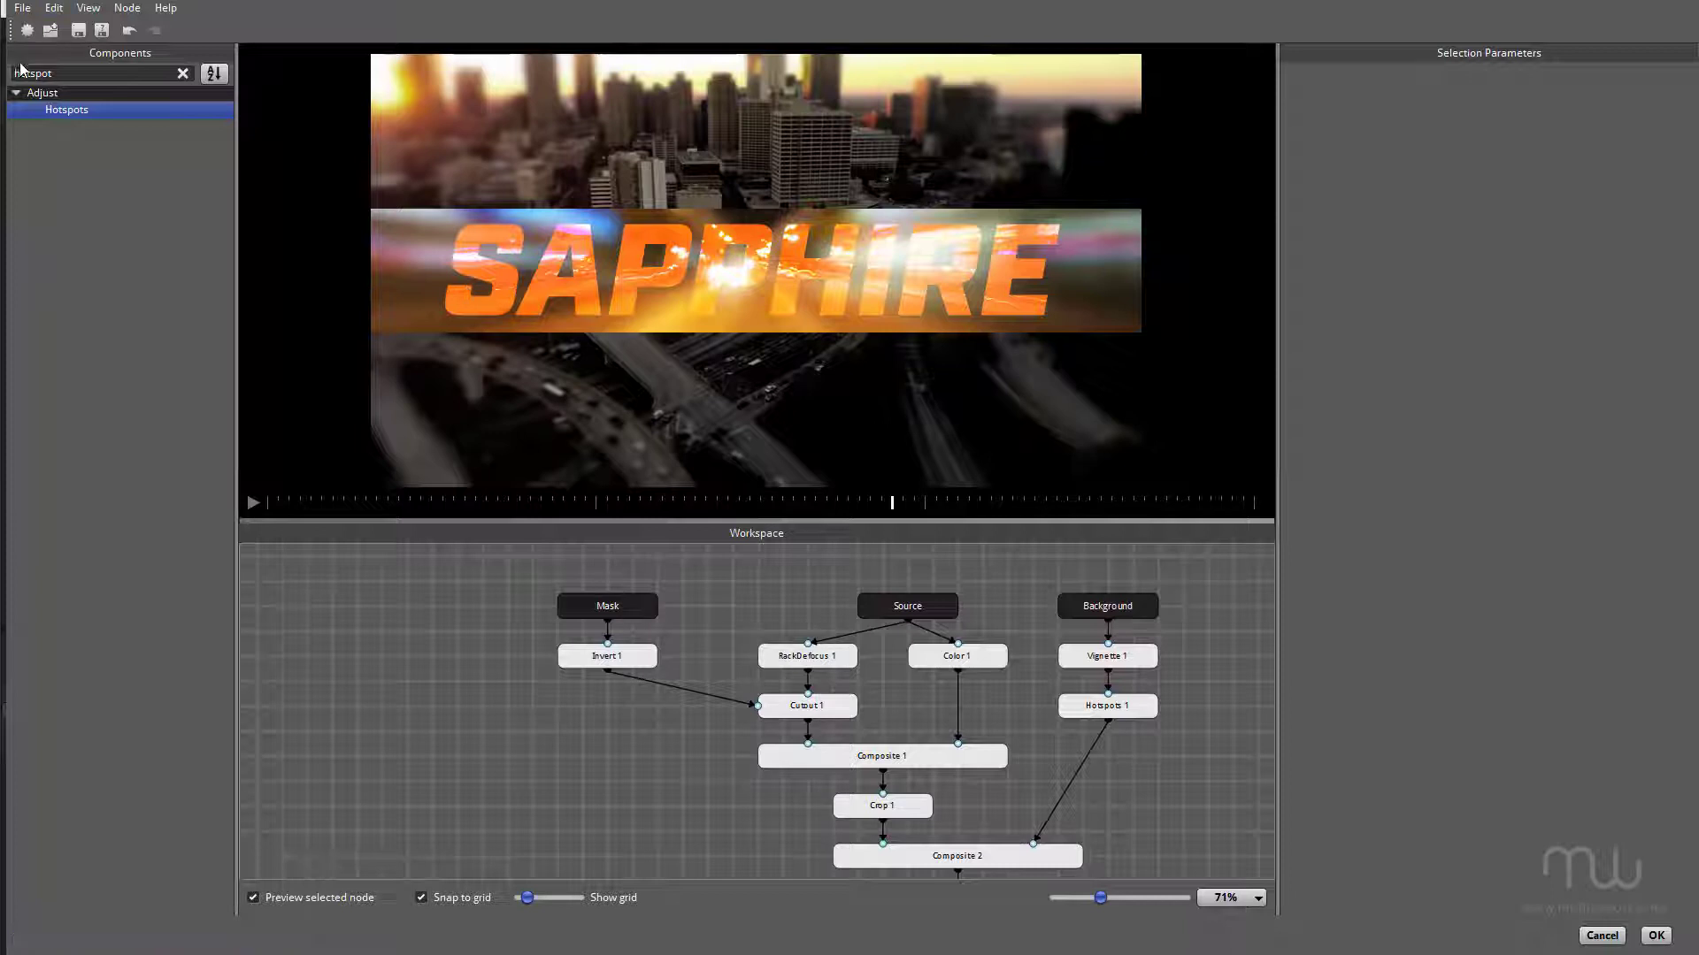
Step: Add an EdgeDetect node from the 'edge' components under Invert 1
double_click(50, 72)
type("edge")
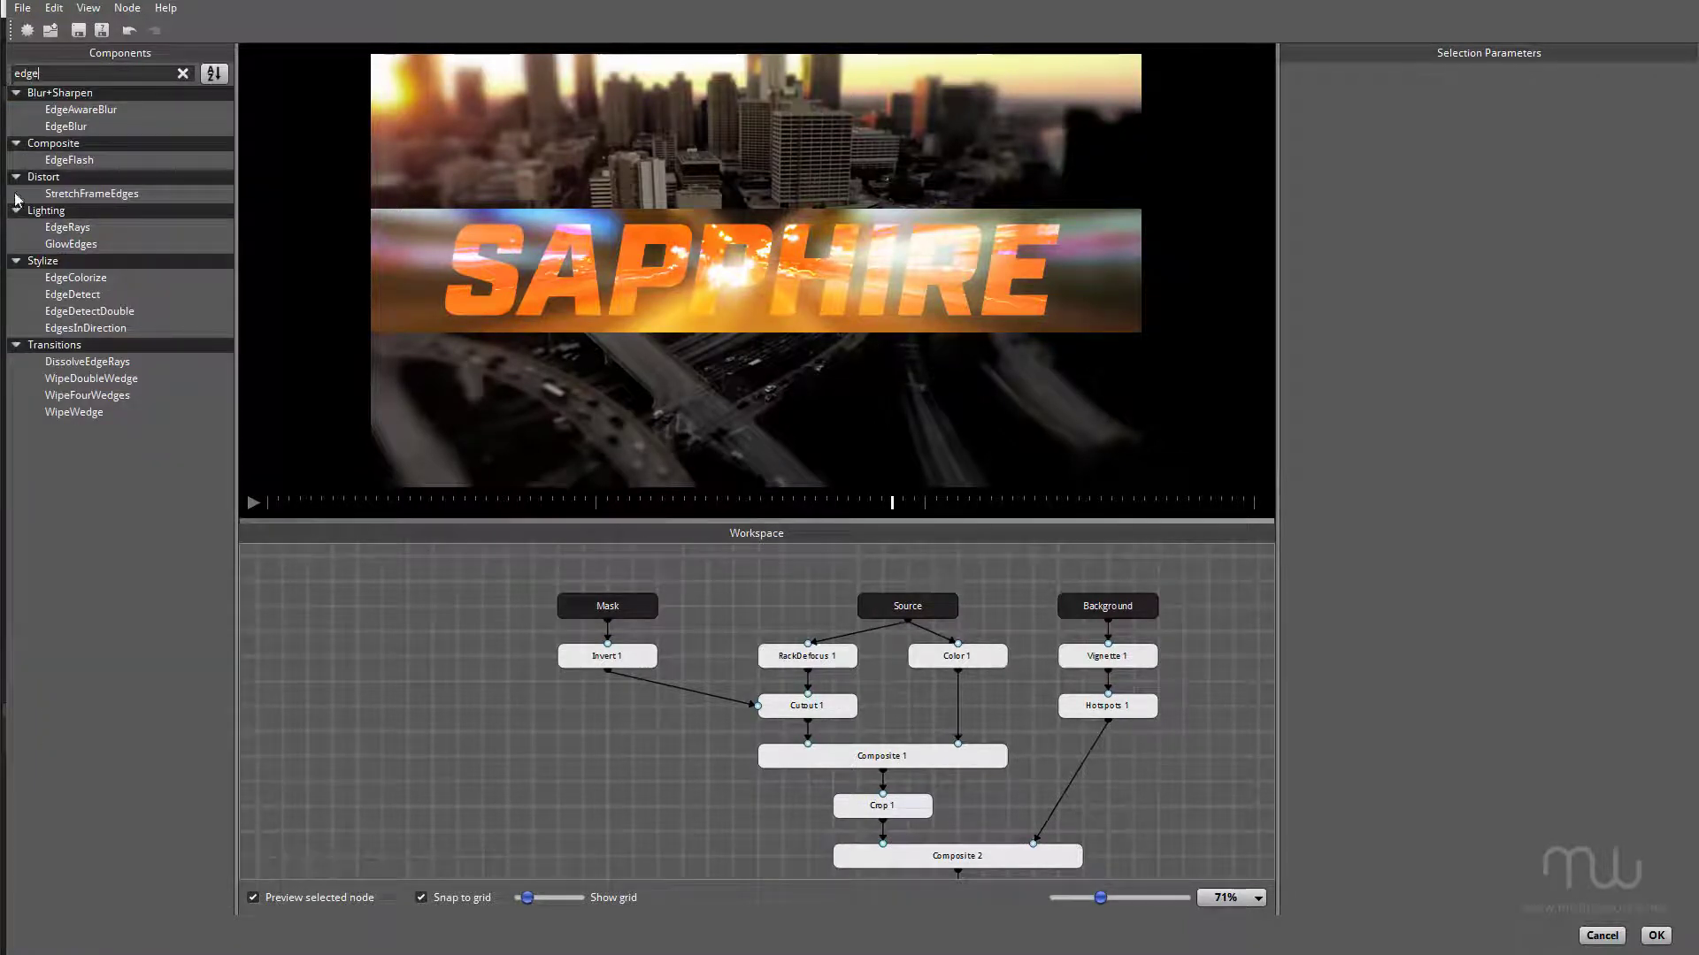
left_click_drag(66, 298, 646, 772)
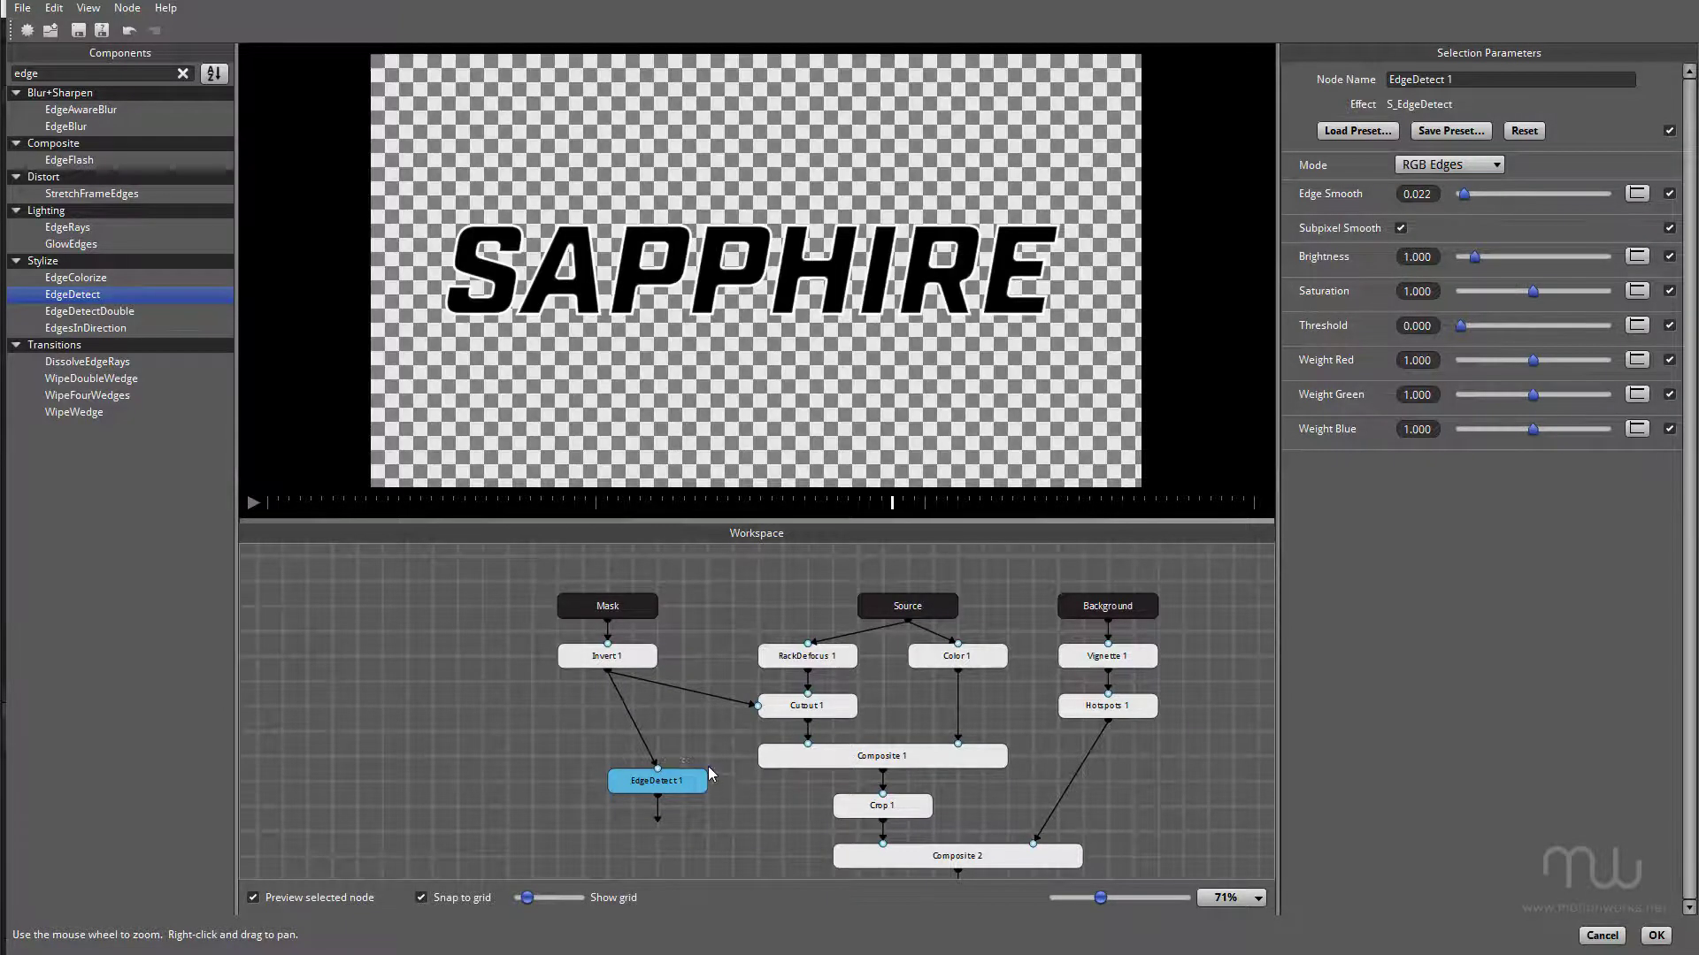
Step: Move the Result node lower in the graph and inspect Composite 2
left_click_drag(708, 761, 691, 741)
scroll(805, 280, "up", 3)
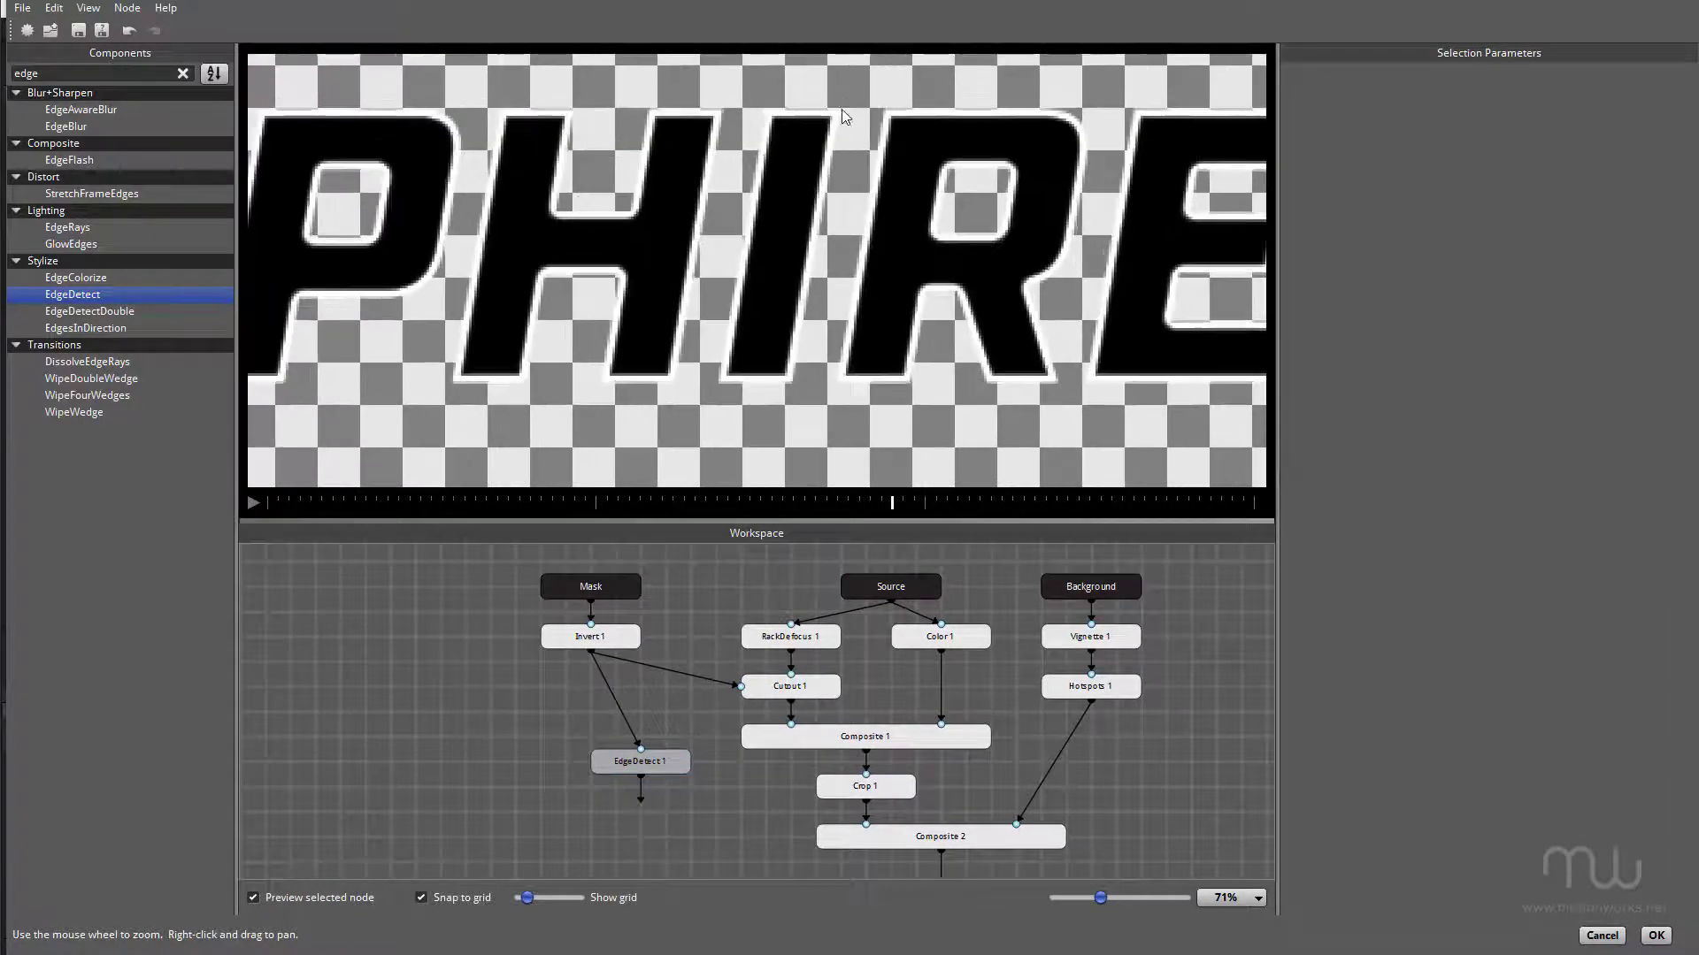
scroll(845, 115, "down", 3)
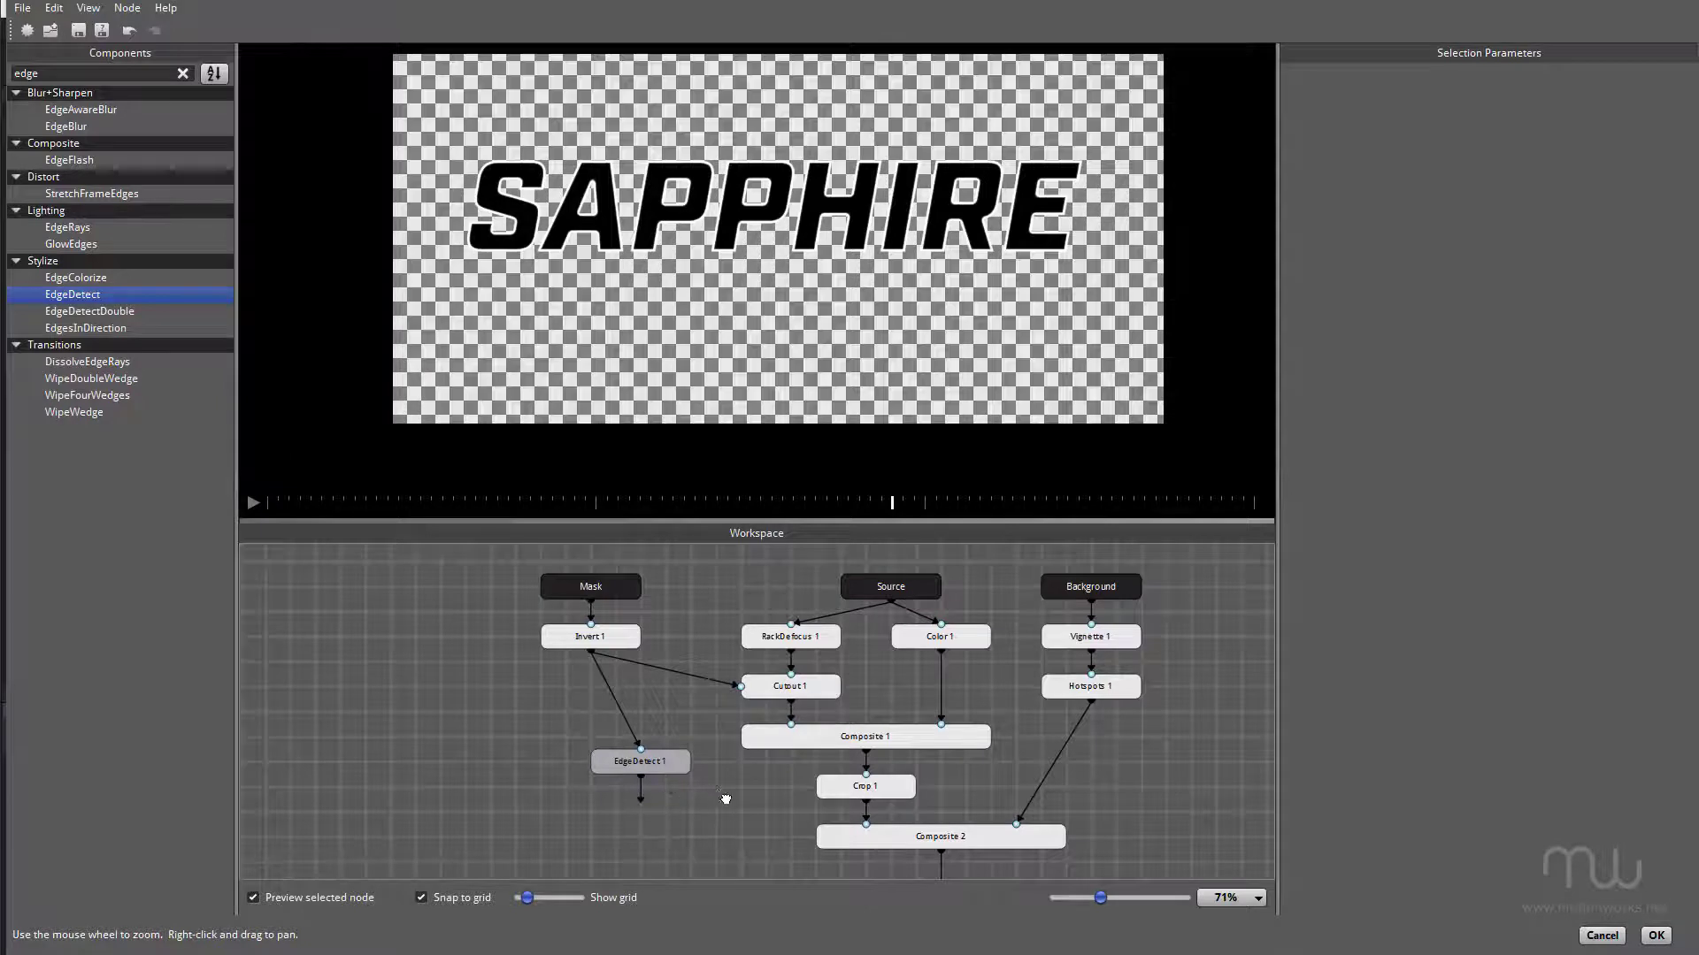
left_click_drag(726, 799, 728, 679)
left_click_drag(965, 802, 963, 853)
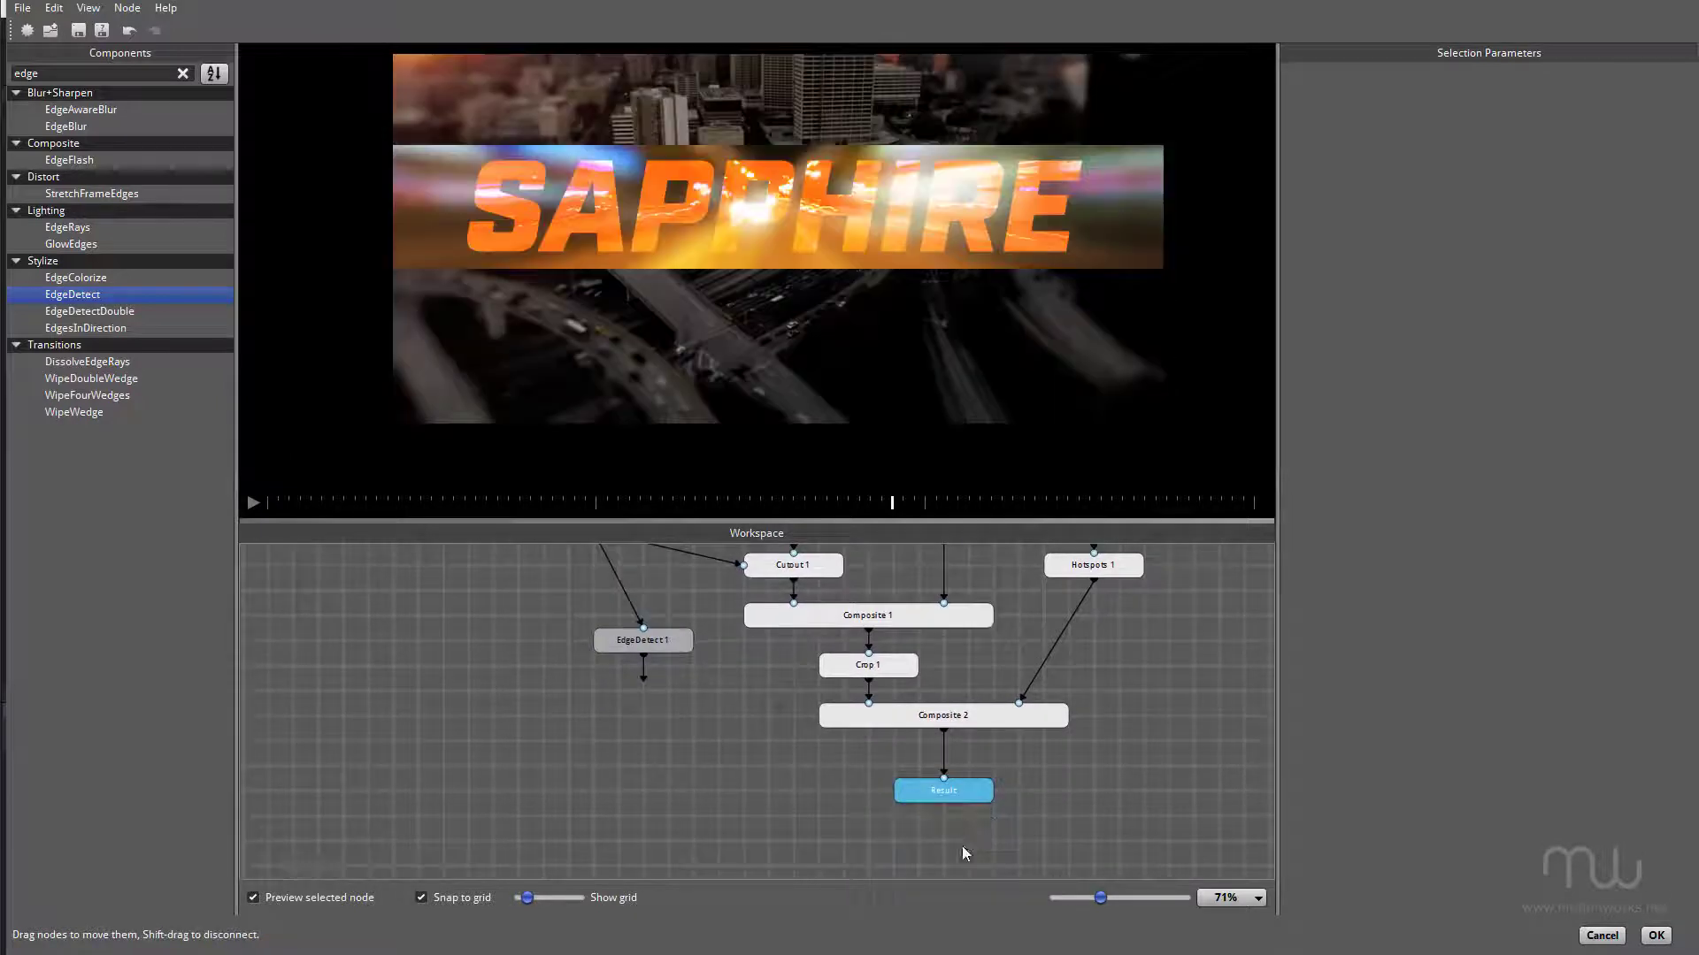
left_click(954, 721)
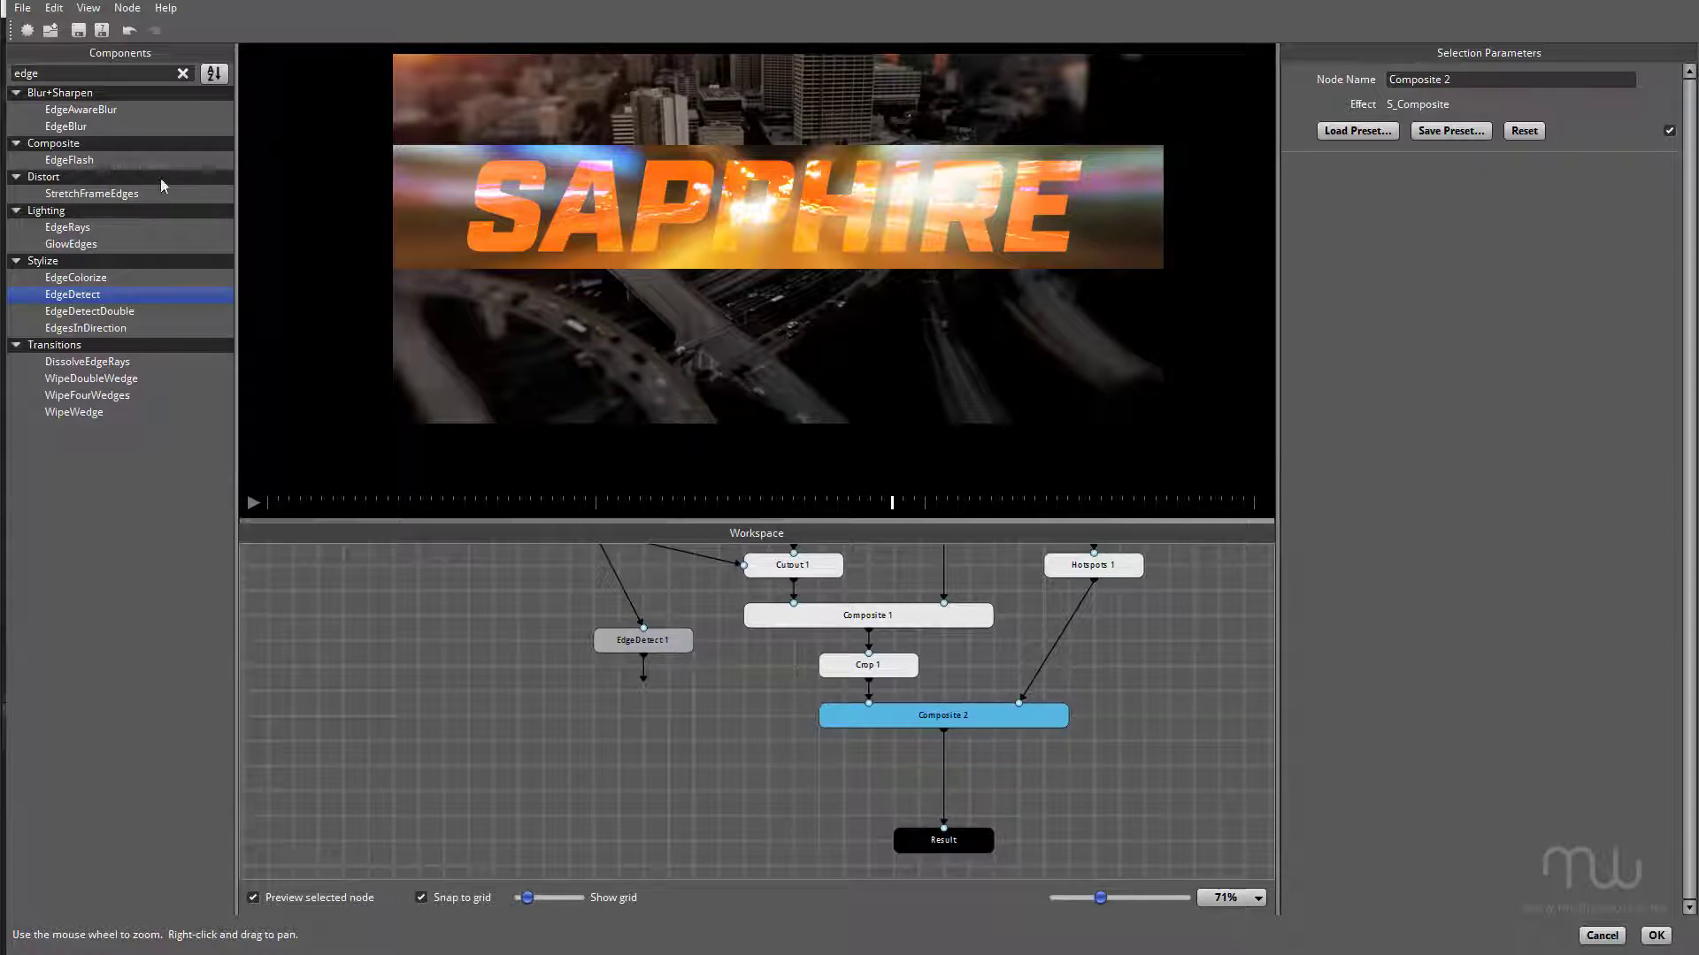
Step: Insert a Layer node on the link between Composite 2 and Result
left_click(96, 71)
double_click(96, 70)
type("layer")
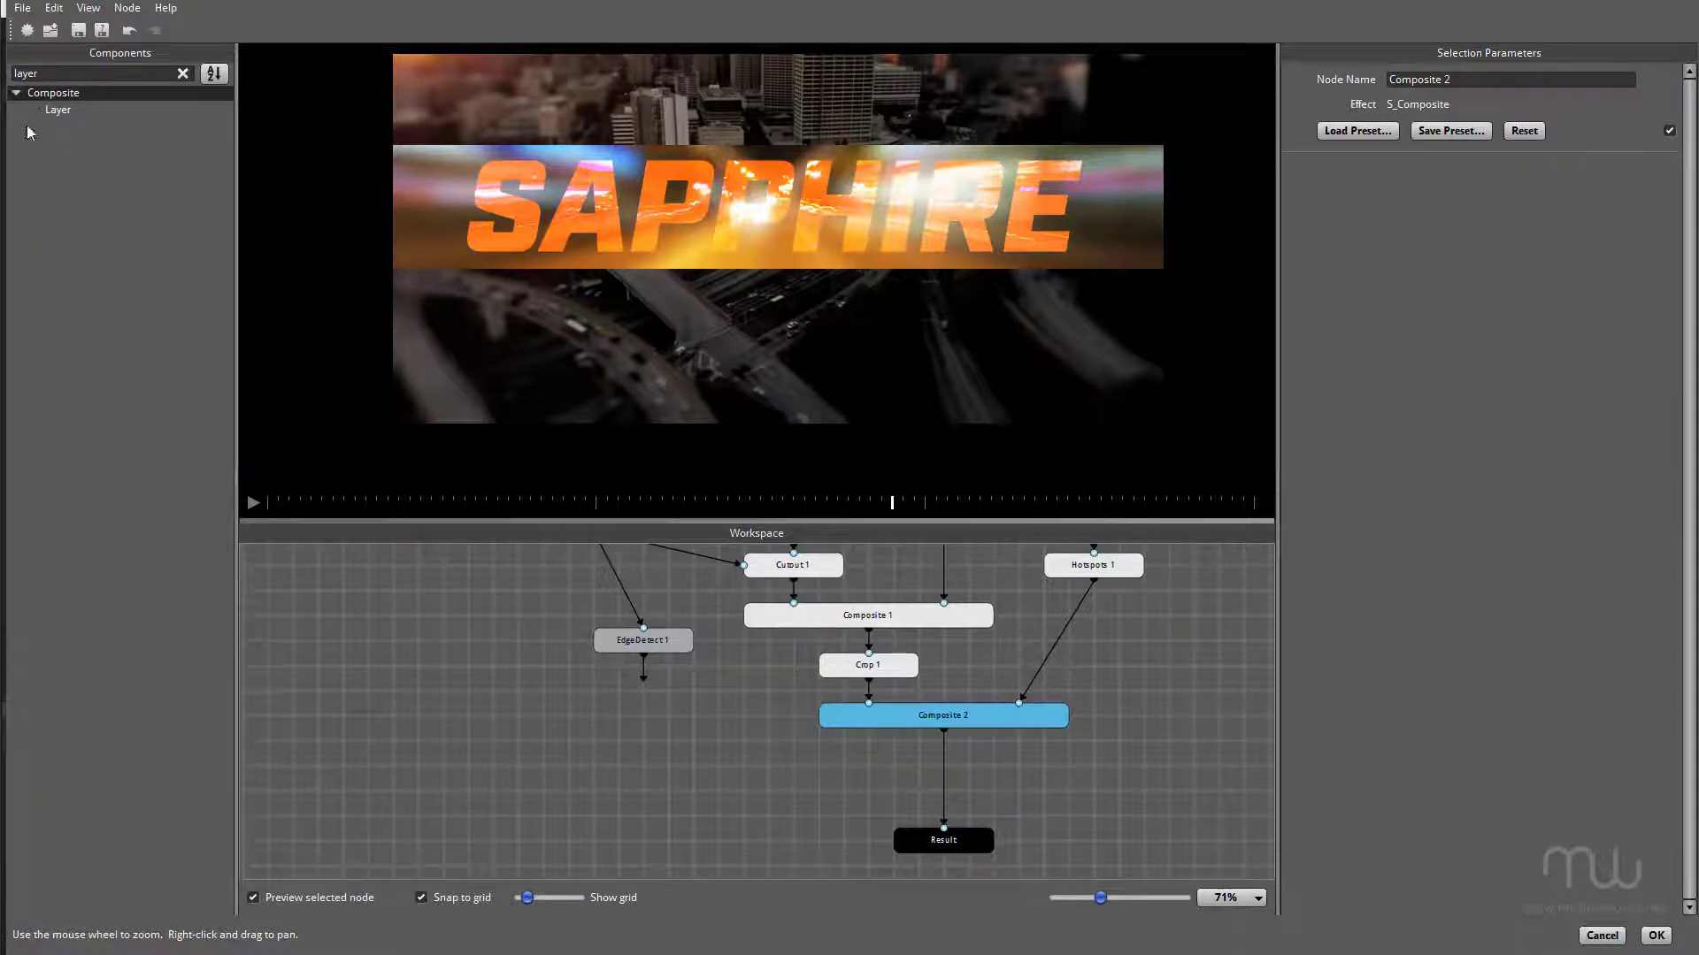
left_click_drag(57, 110, 947, 789)
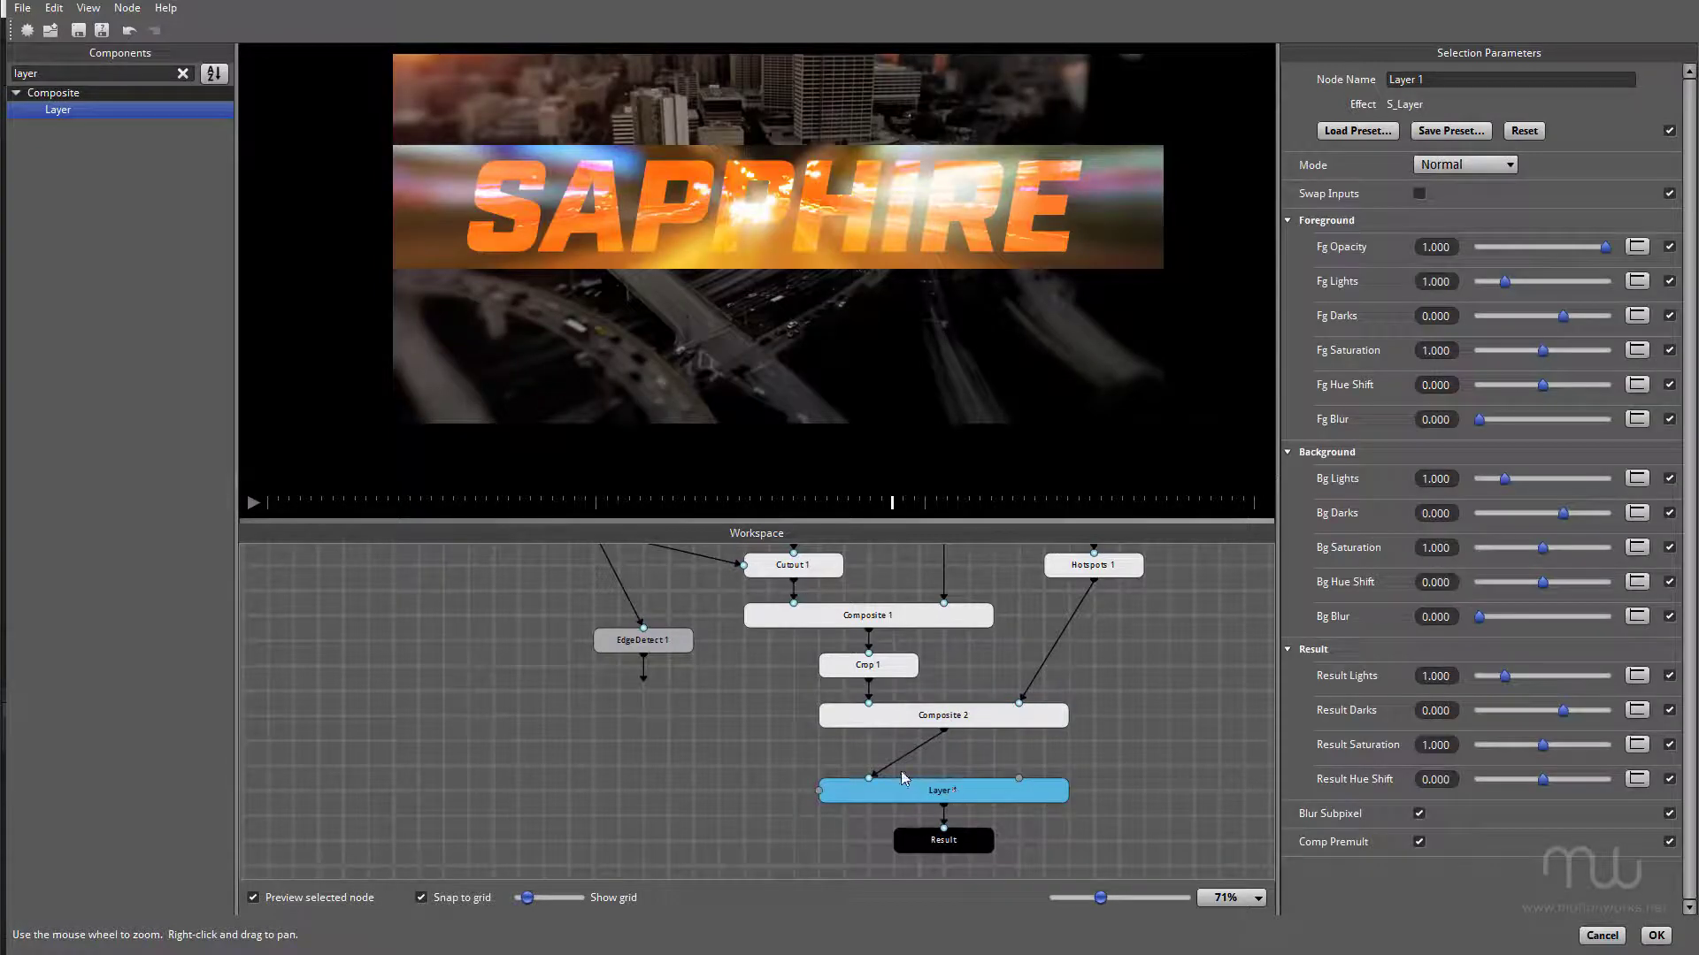
Step: Wire Composite 2 into Layer 1's background and EdgeDetect 1 into its foreground
left_click(931, 720)
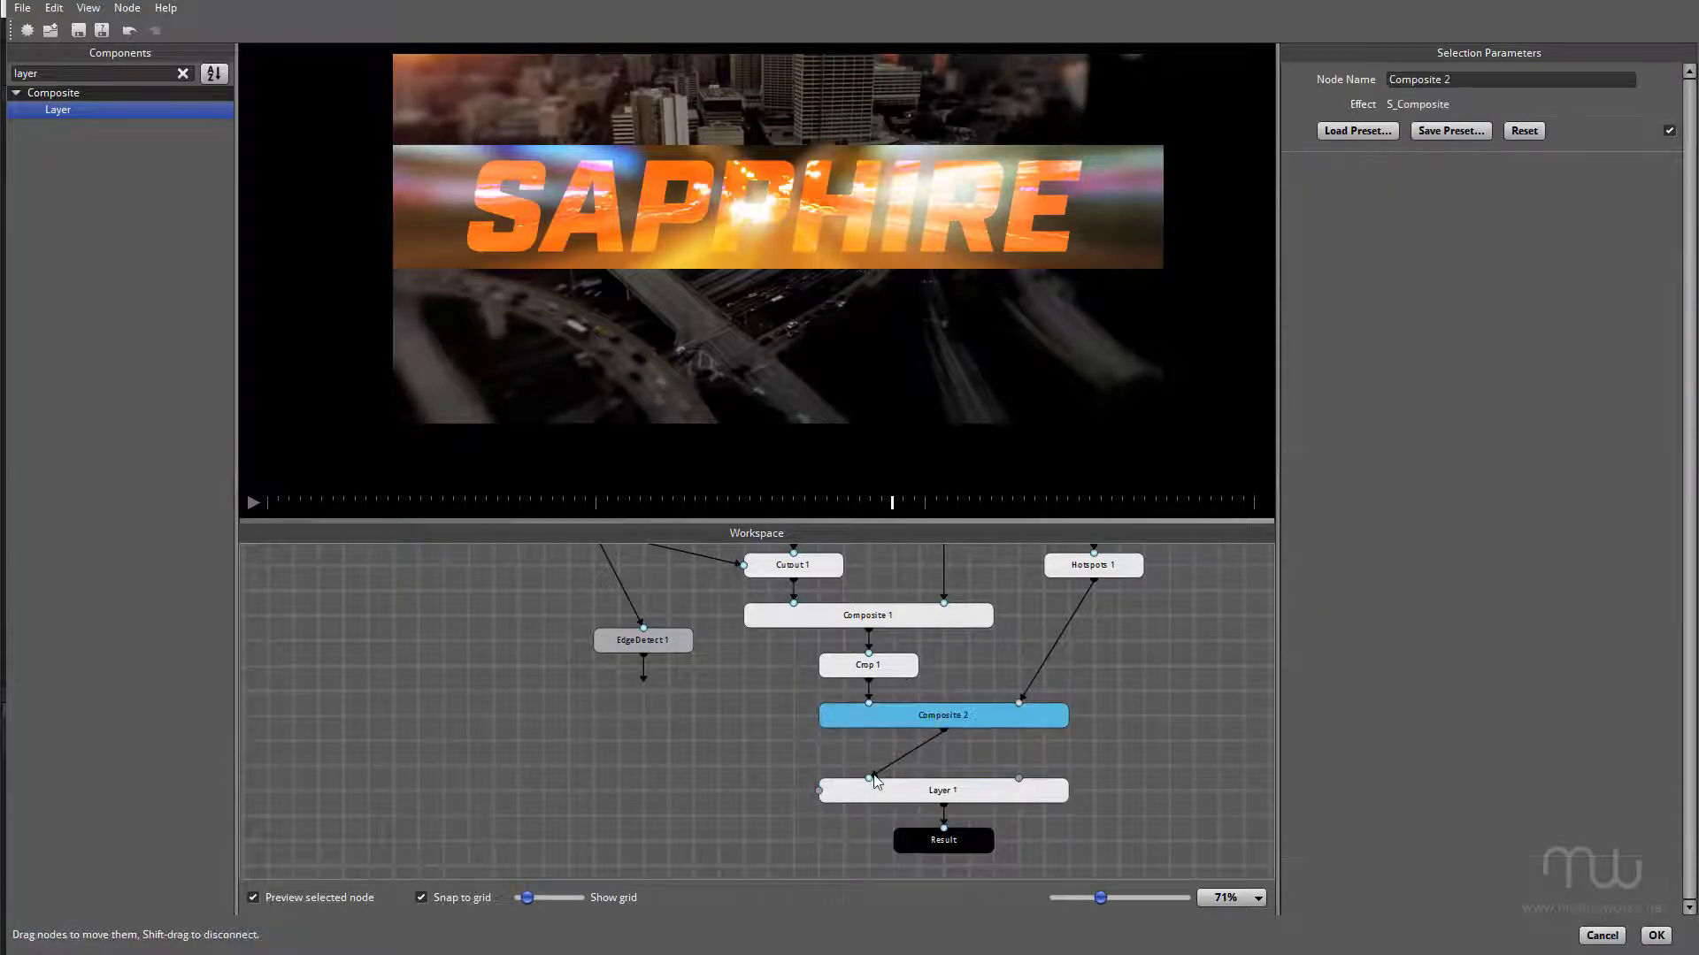
left_click_drag(878, 781, 1024, 787)
left_click_drag(644, 680, 869, 777)
left_click(905, 790)
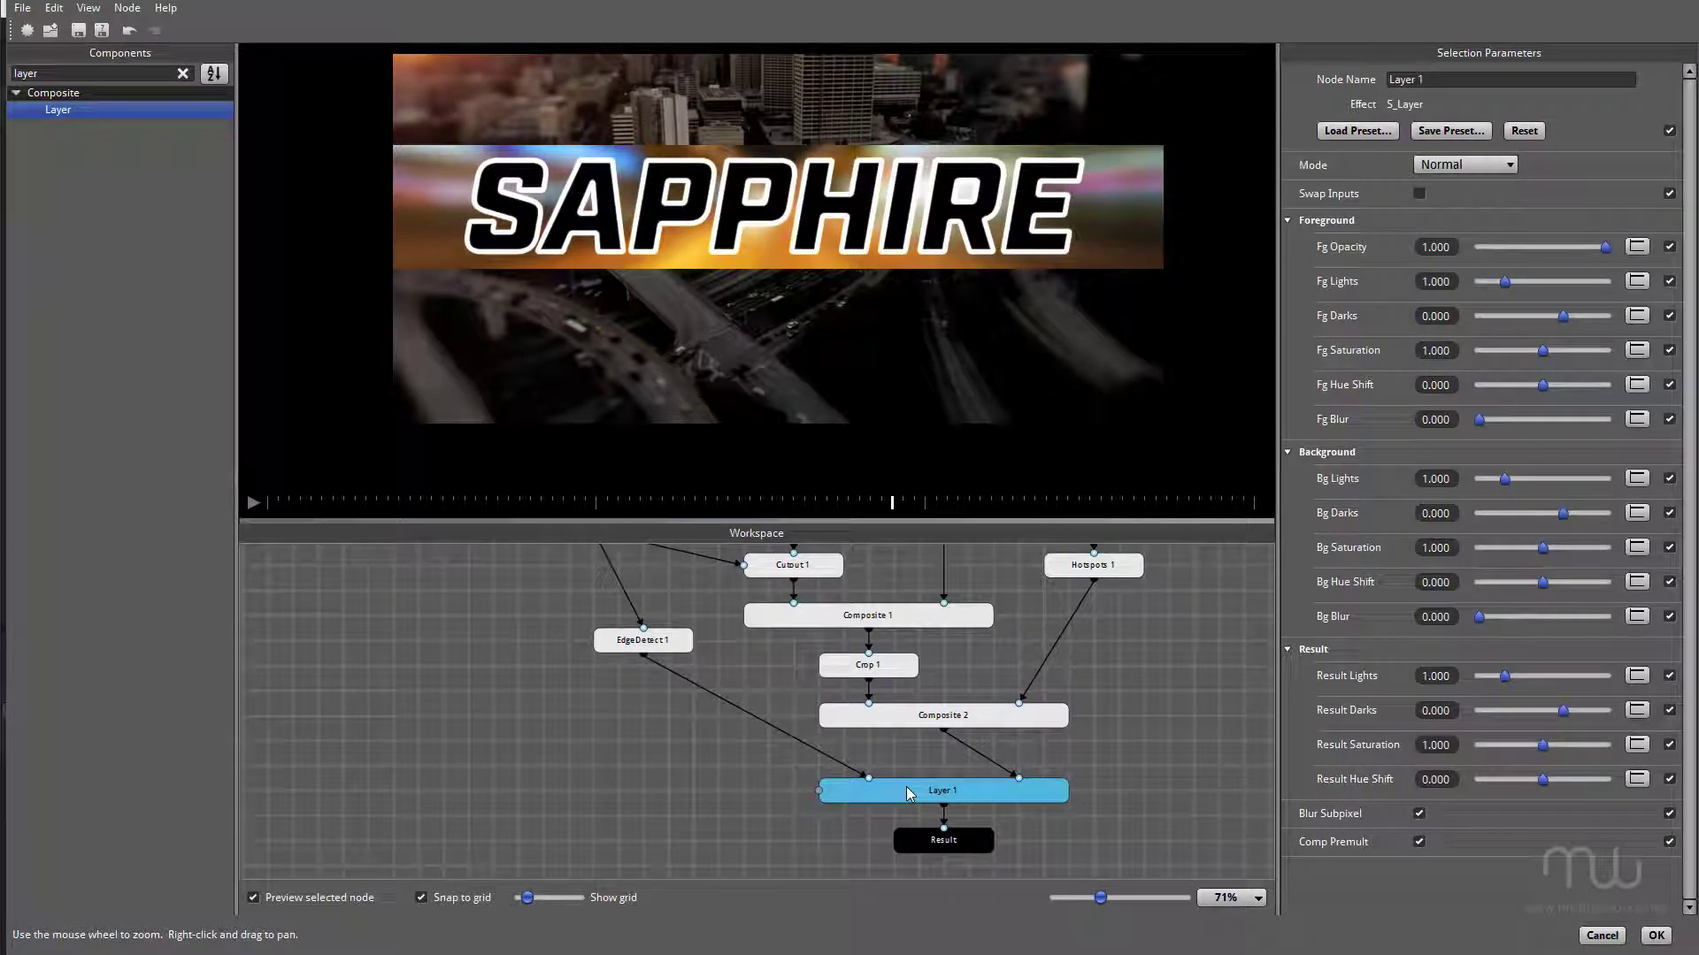
left_click(683, 646)
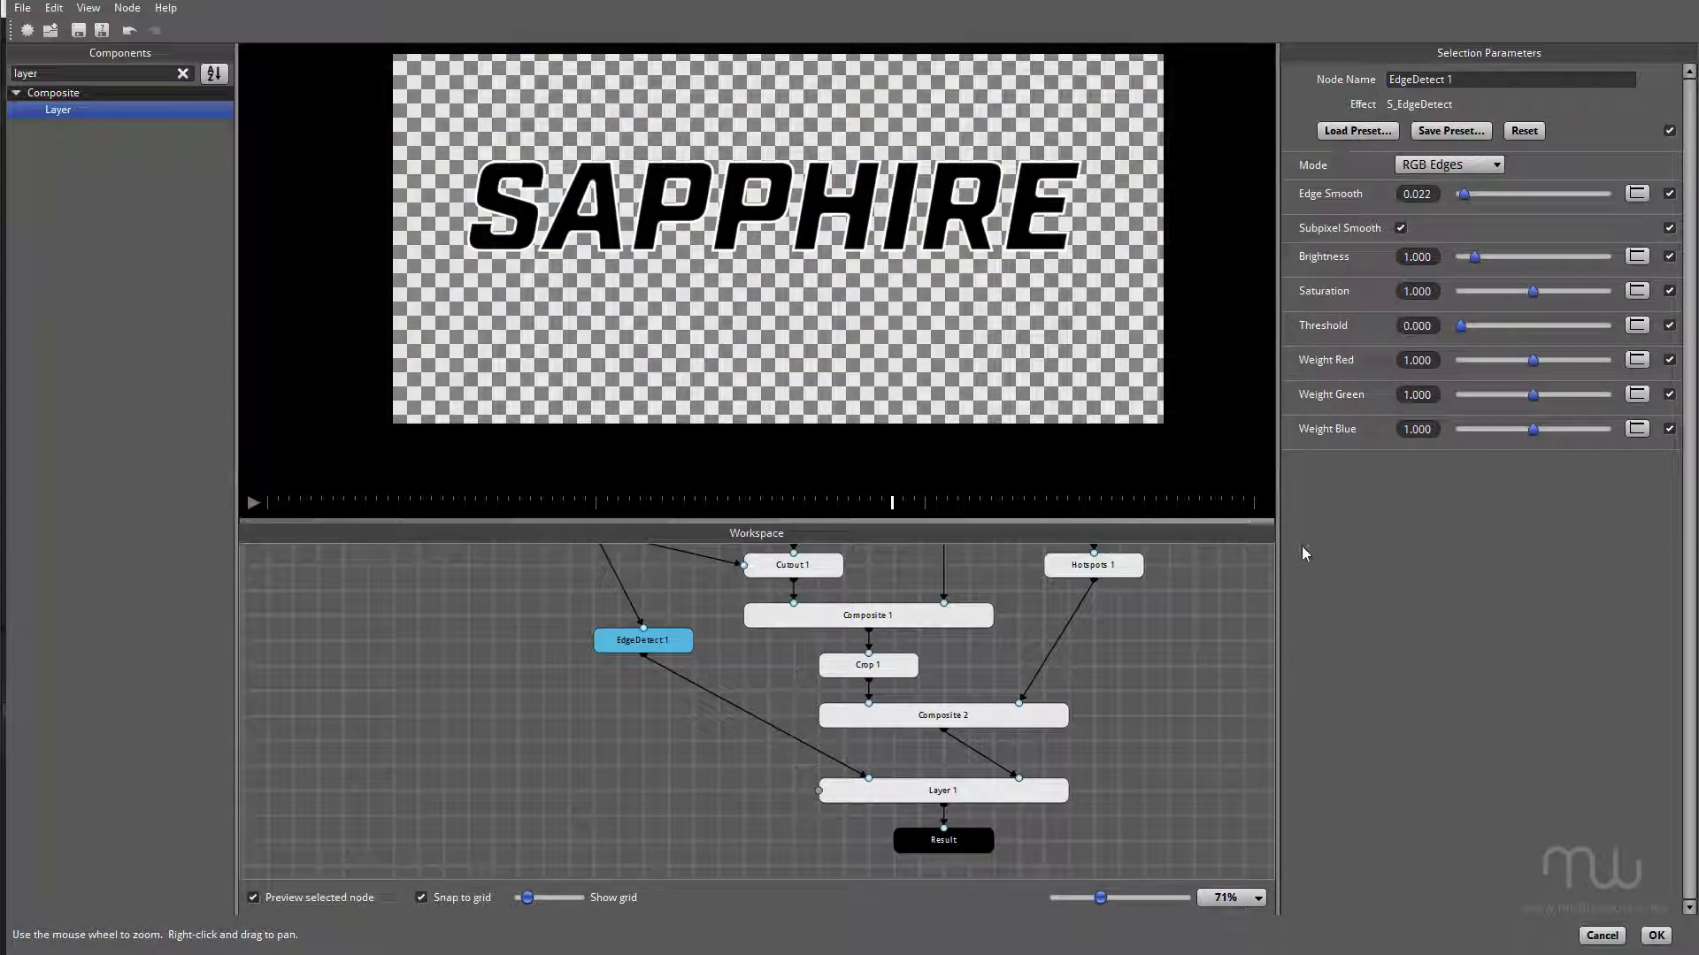
Step: Load the Fine Edges preset onto EdgeDetect 1 and preview the result
left_click(1357, 131)
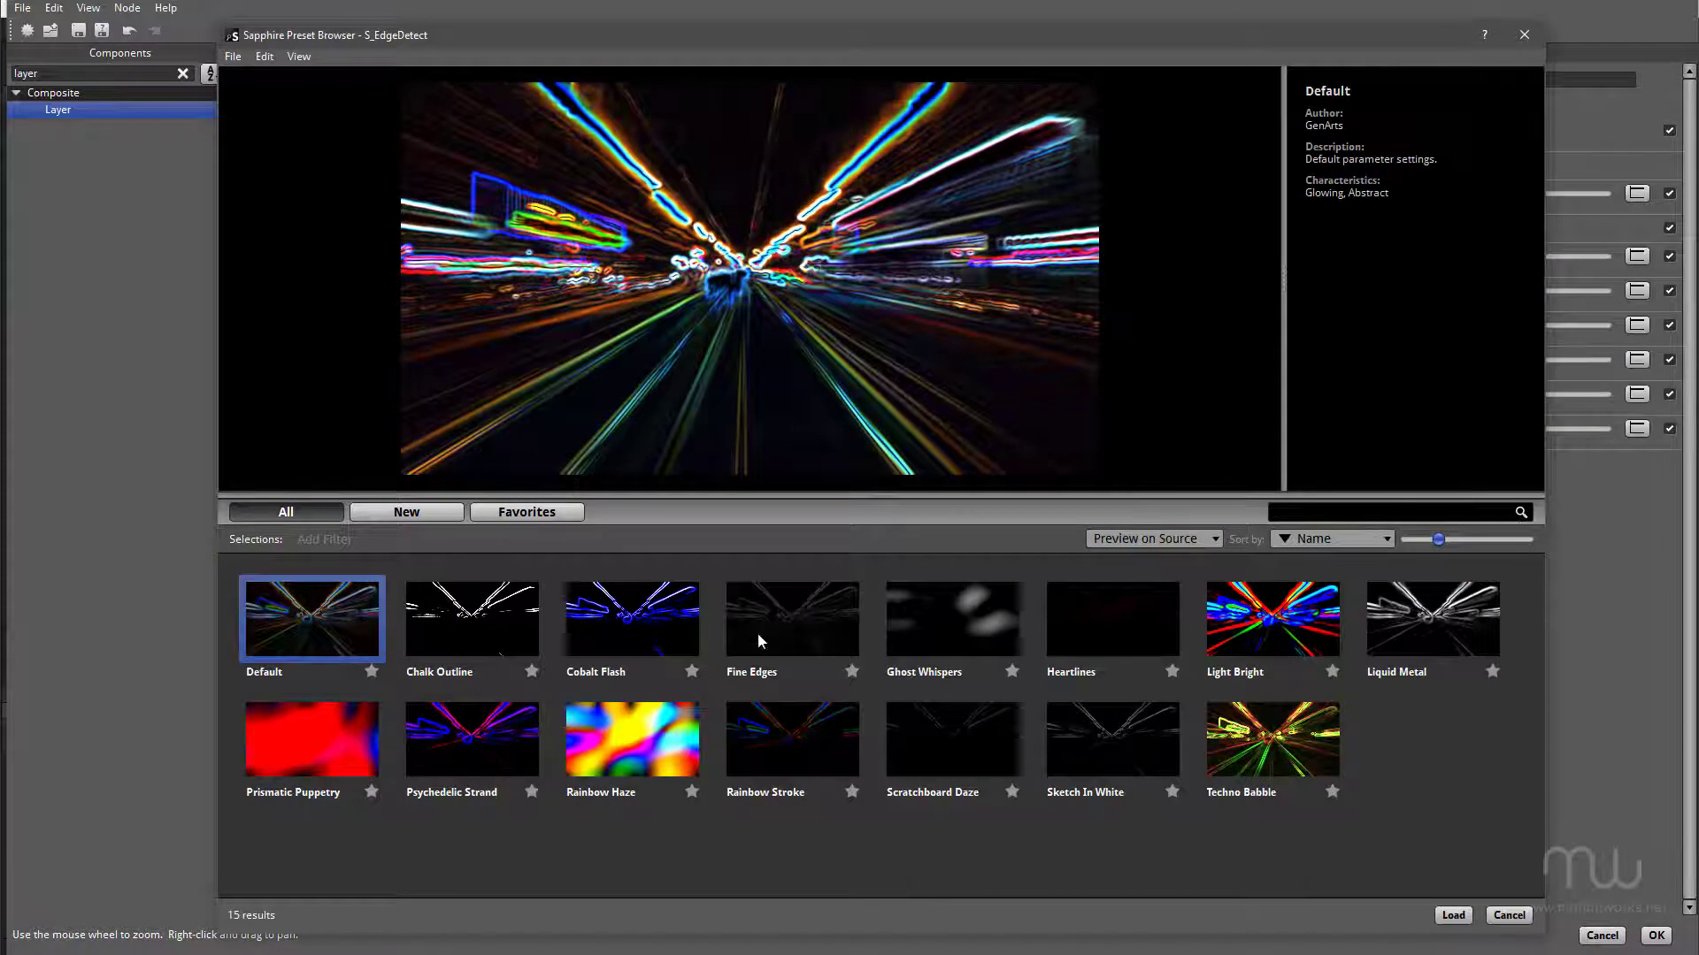
left_click(766, 597)
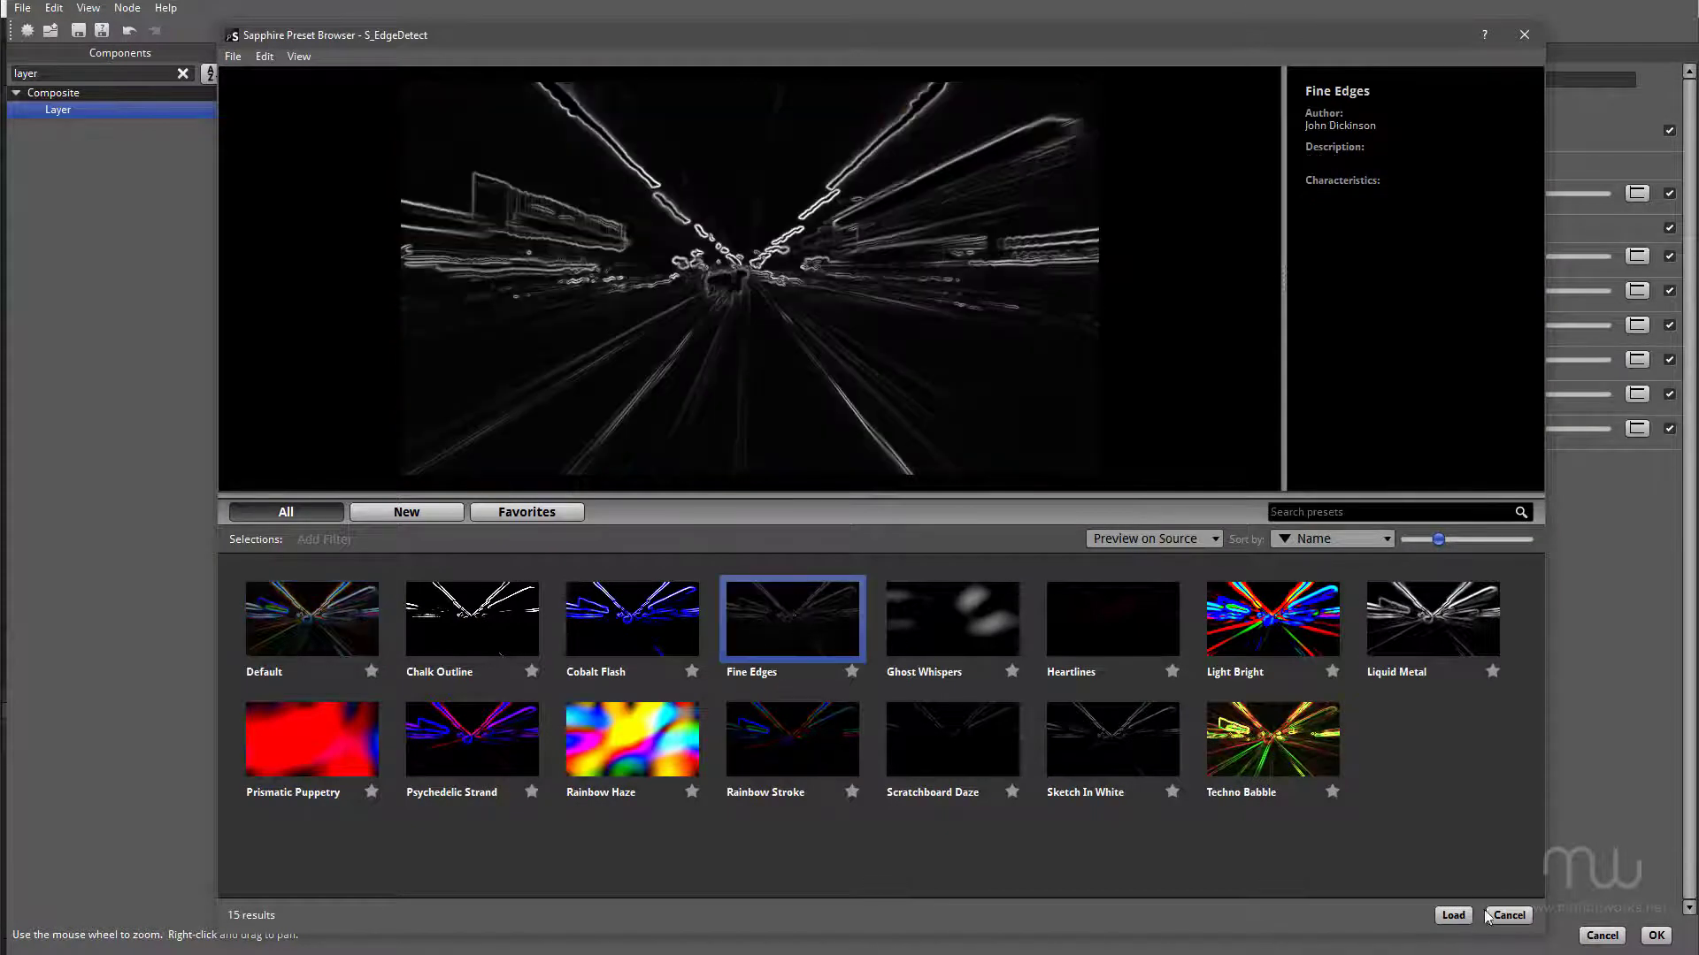
left_click(1456, 917)
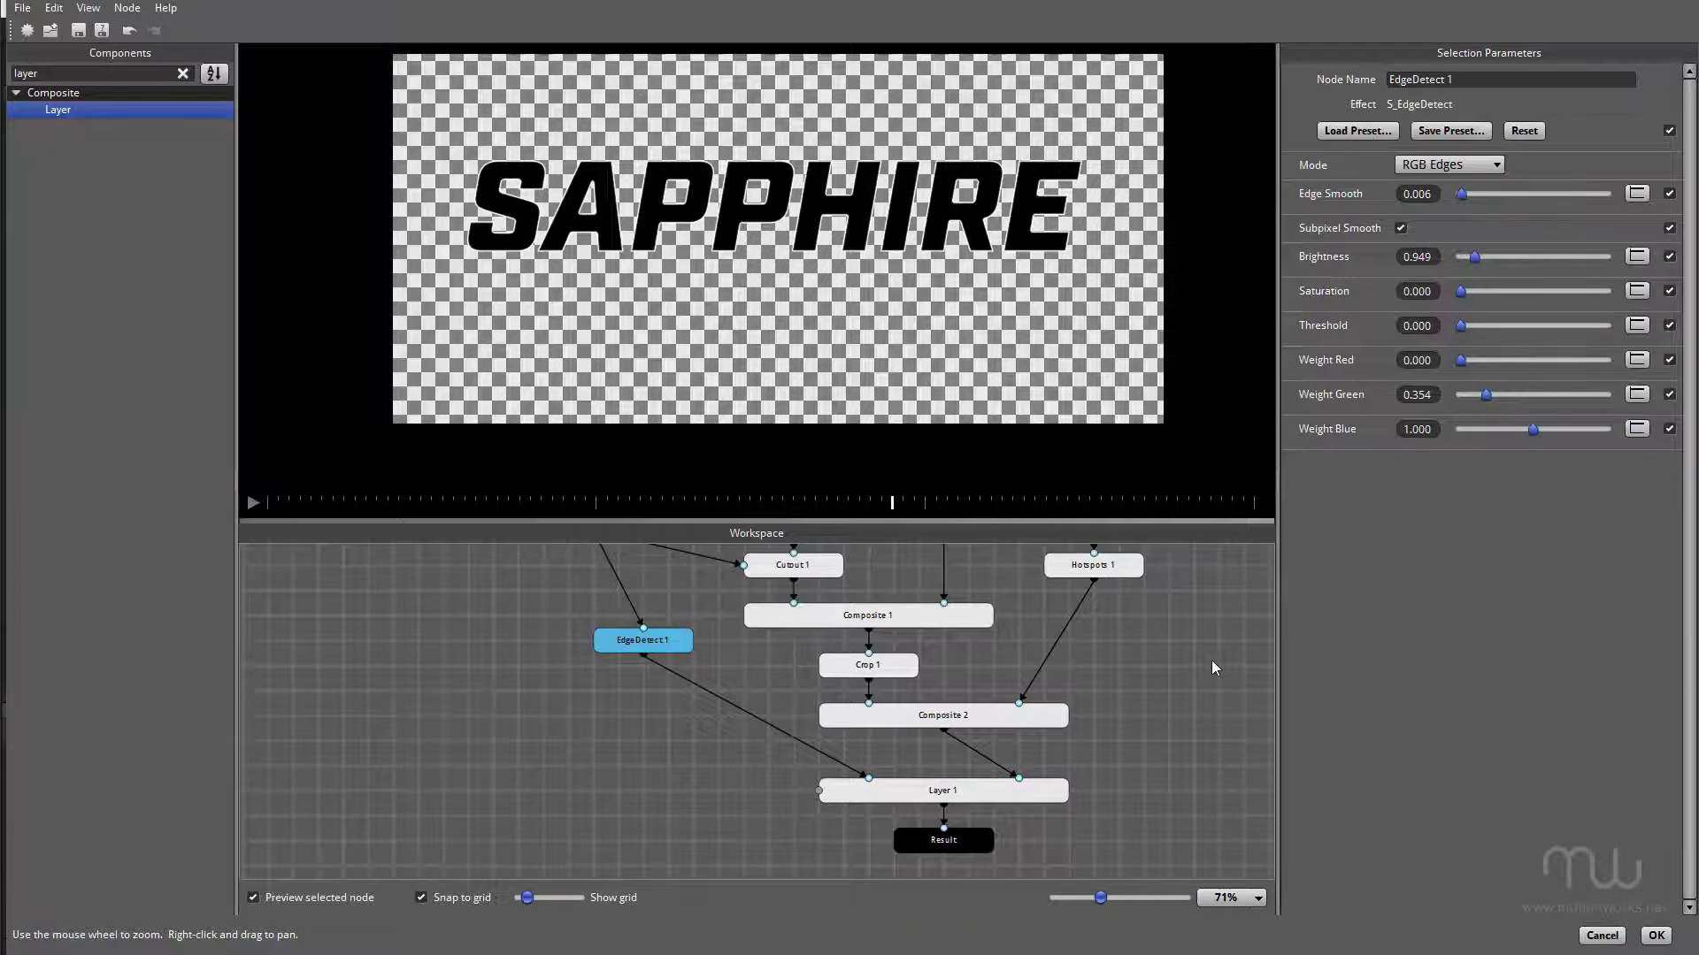
left_click(960, 845)
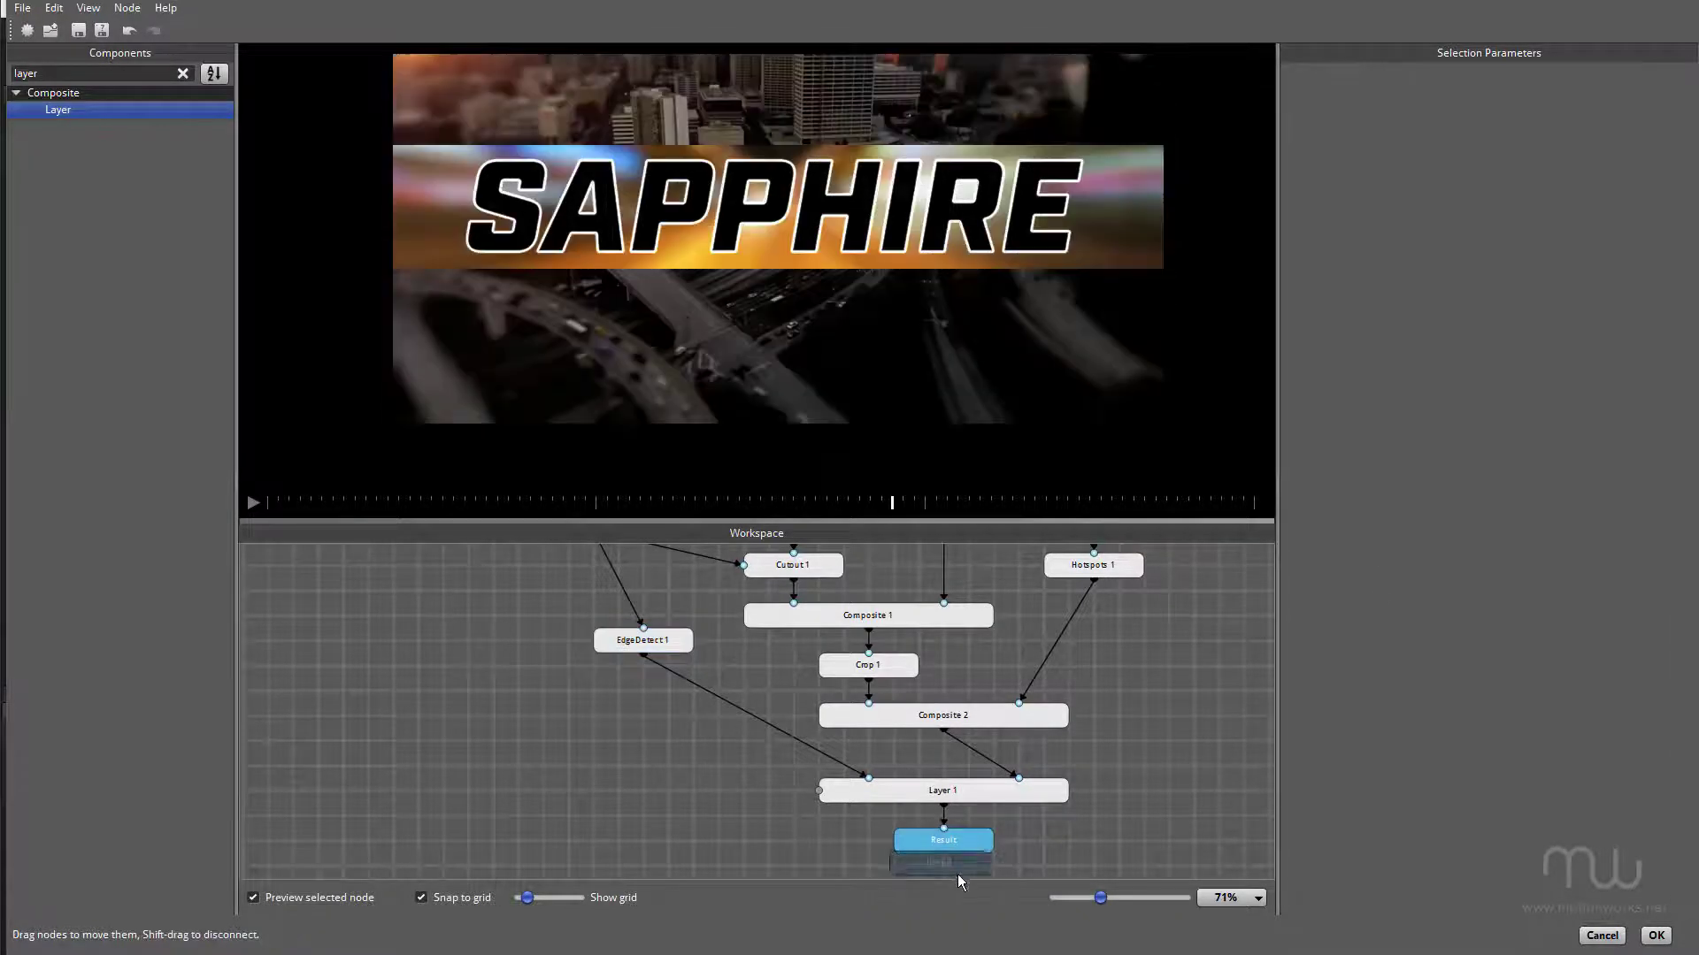
Step: Rearrange Layer 1 and Result, moving Result further down the graph
left_click_drag(1107, 842, 1123, 740)
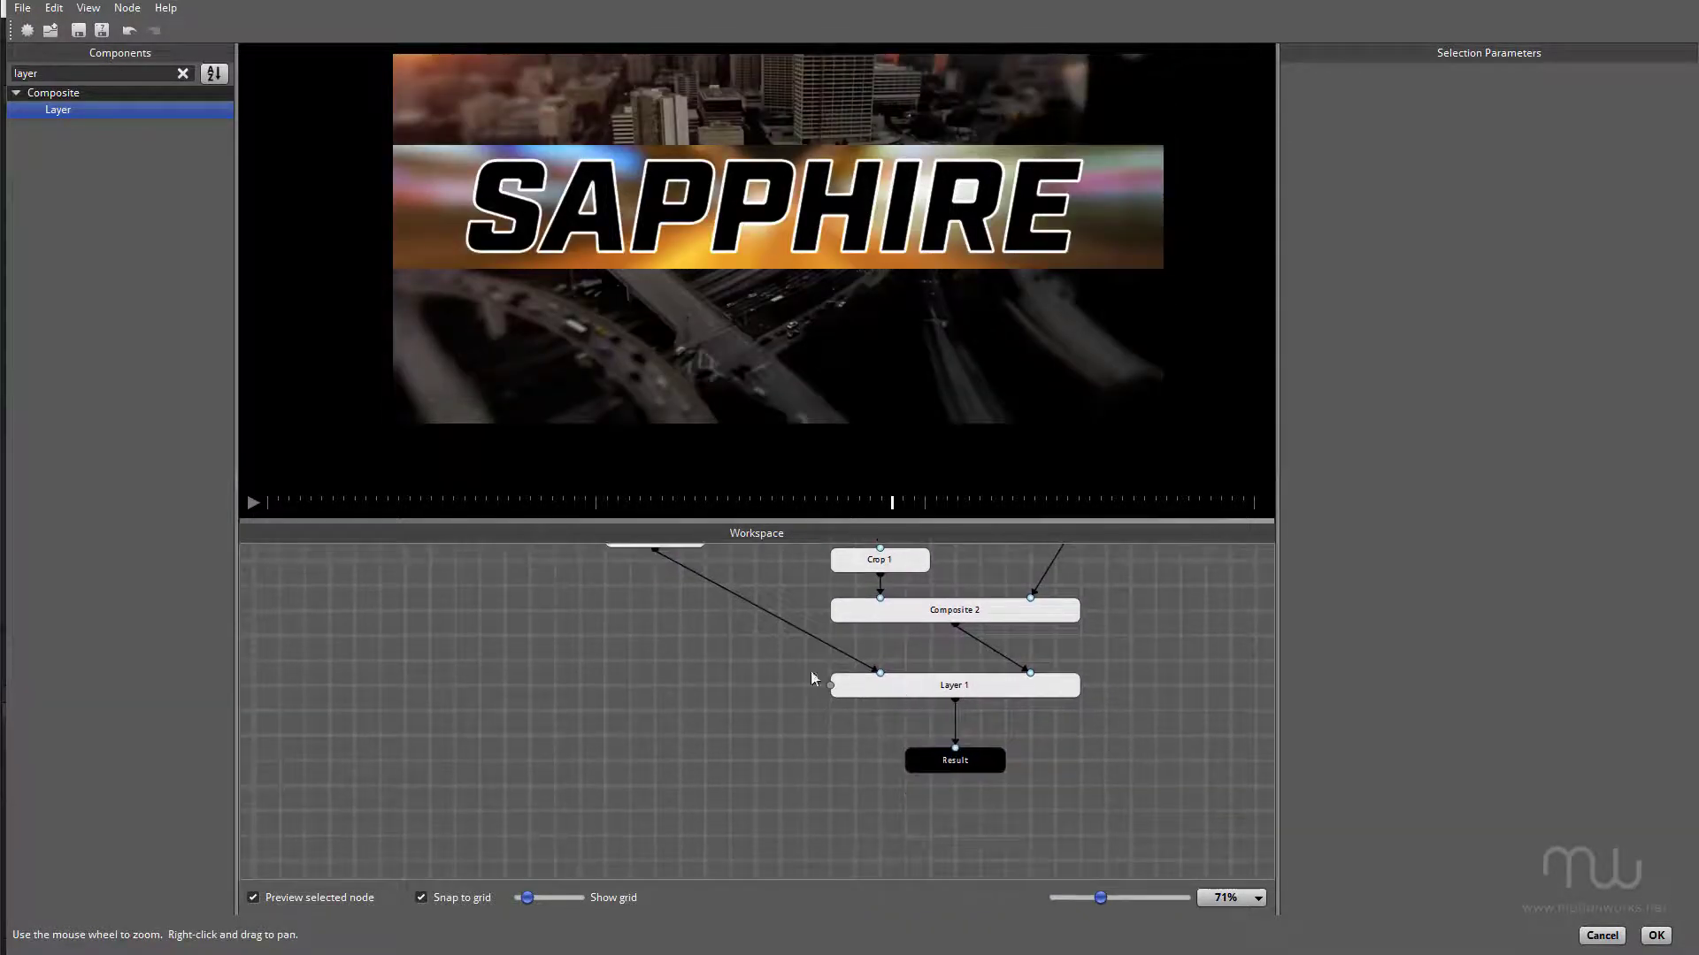
left_click_drag(775, 674, 1067, 831)
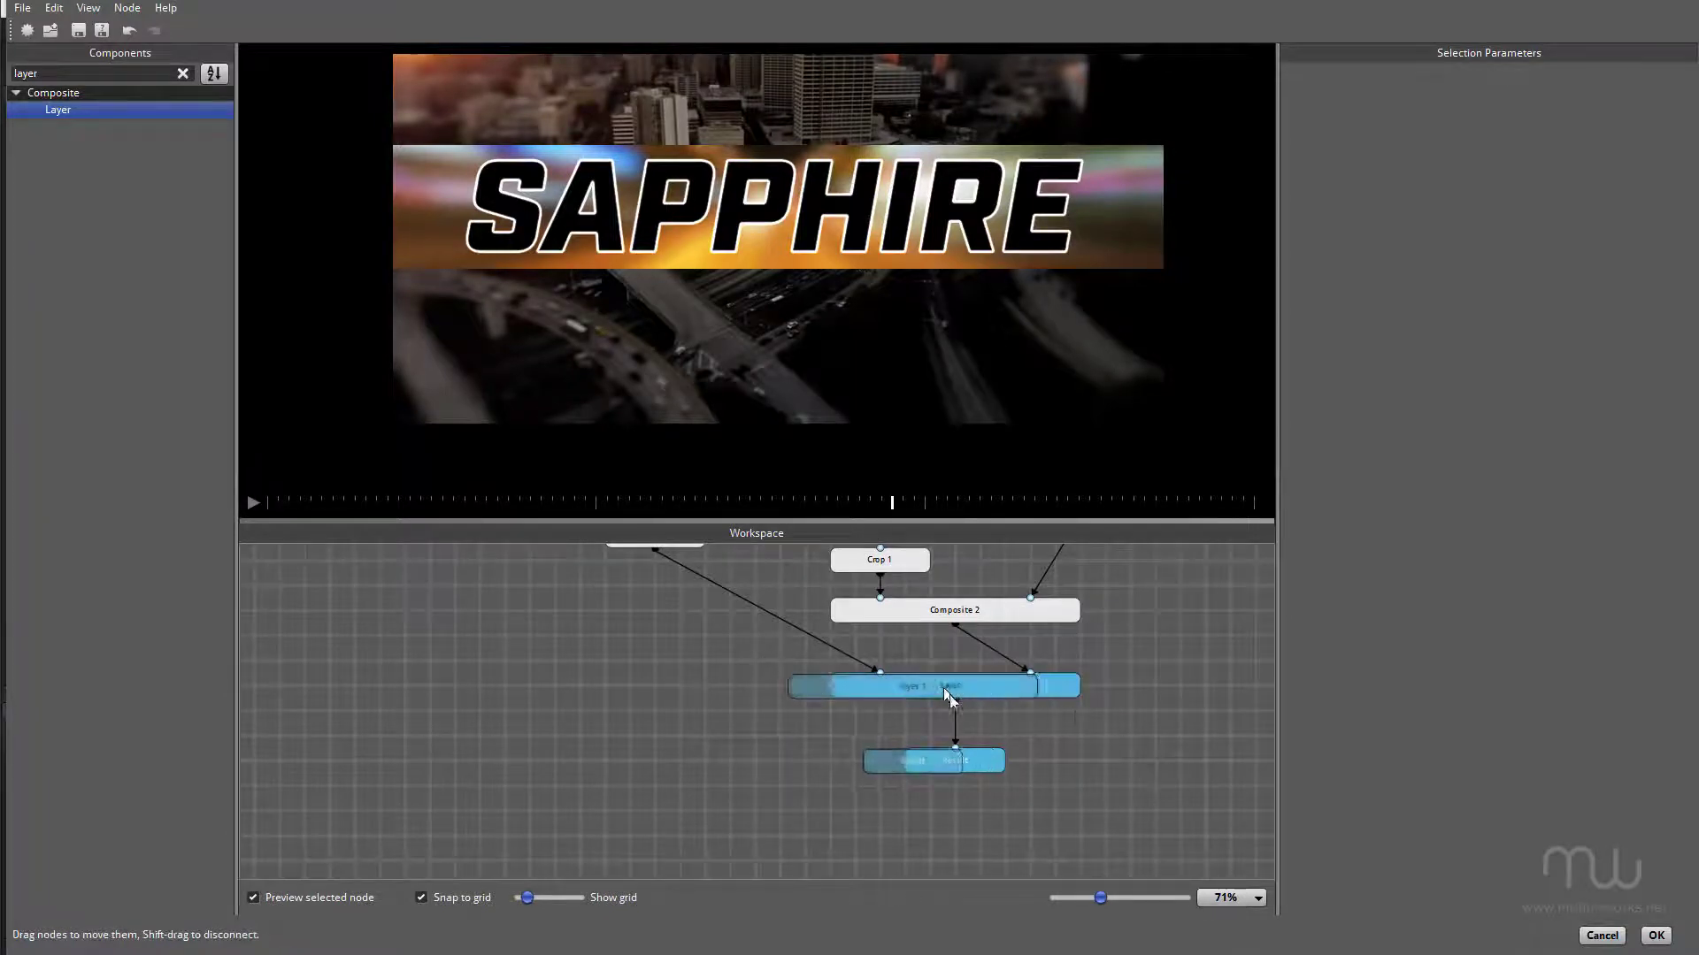
left_click_drag(949, 683, 924, 683)
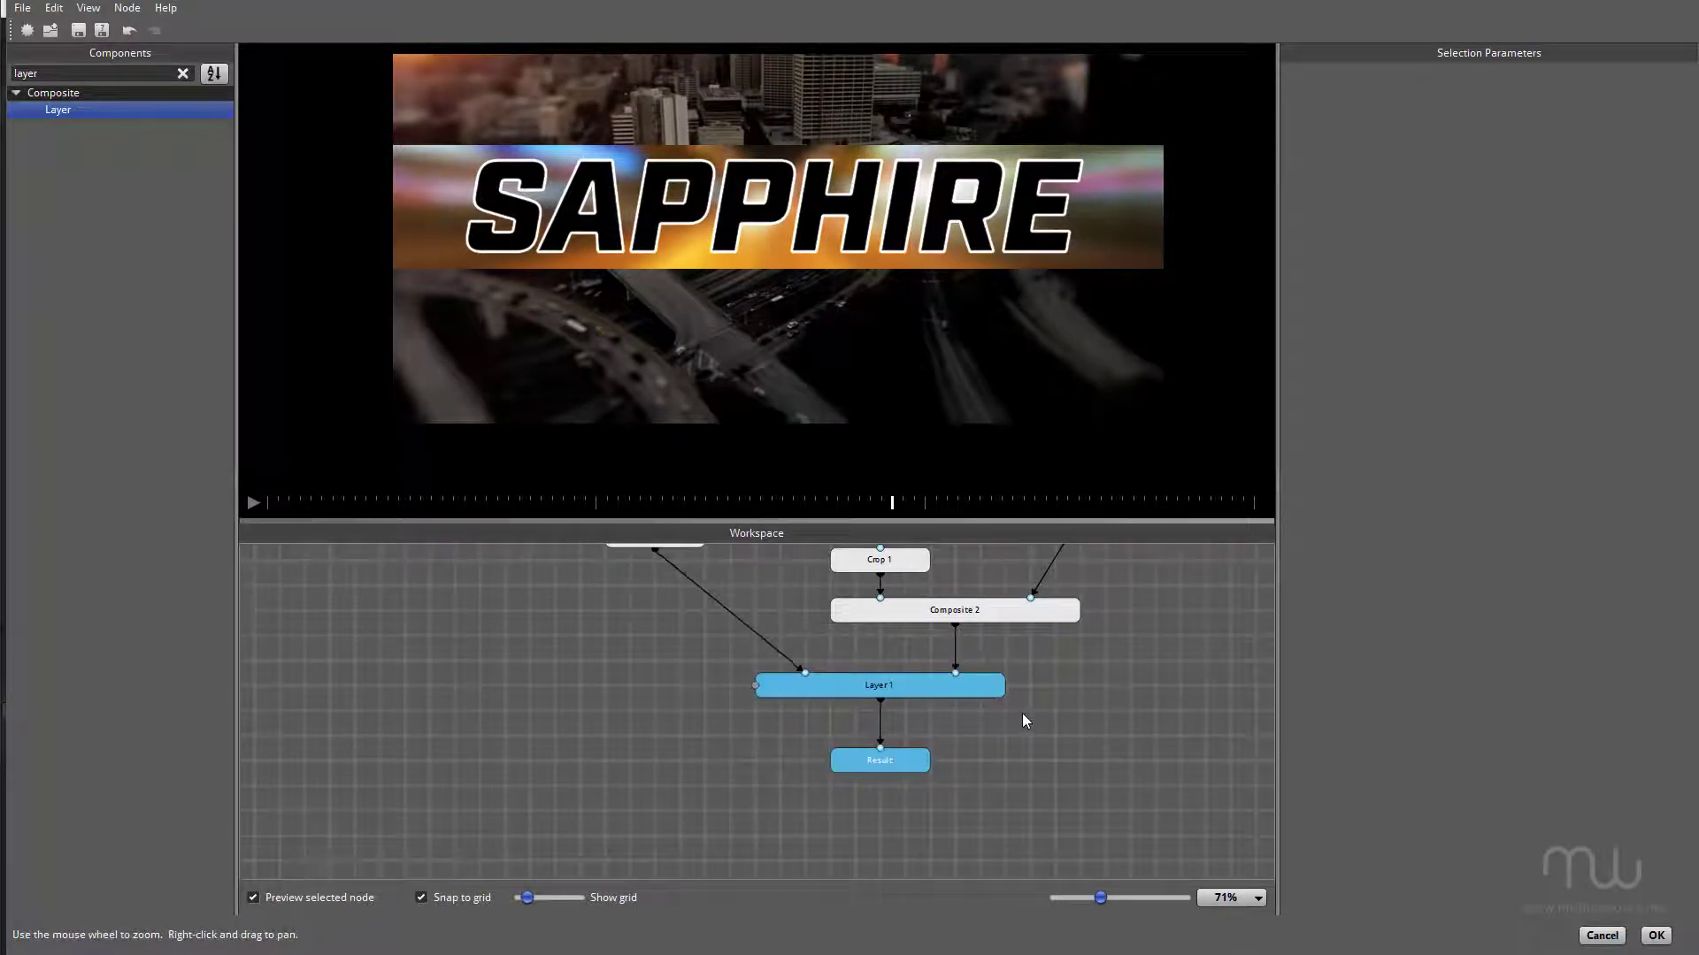
left_click_drag(1026, 713, 1112, 762)
left_click_drag(1013, 807, 1011, 849)
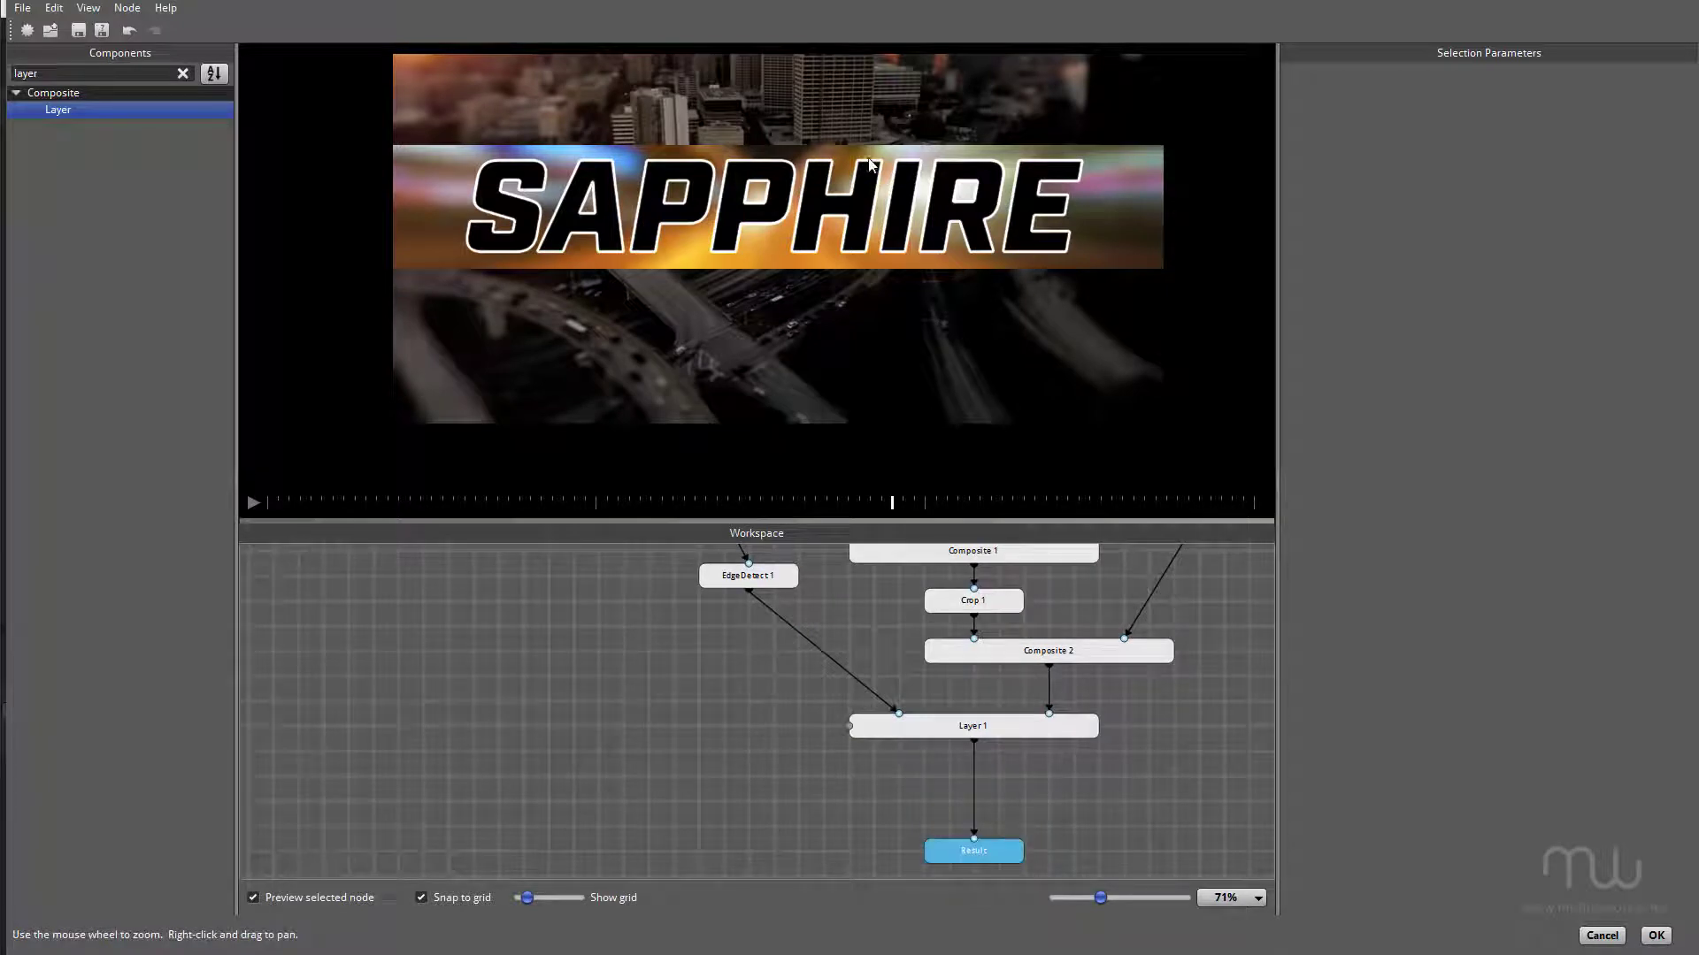
Step: Set Layer 1's blend Mode to Screen
left_click(994, 736)
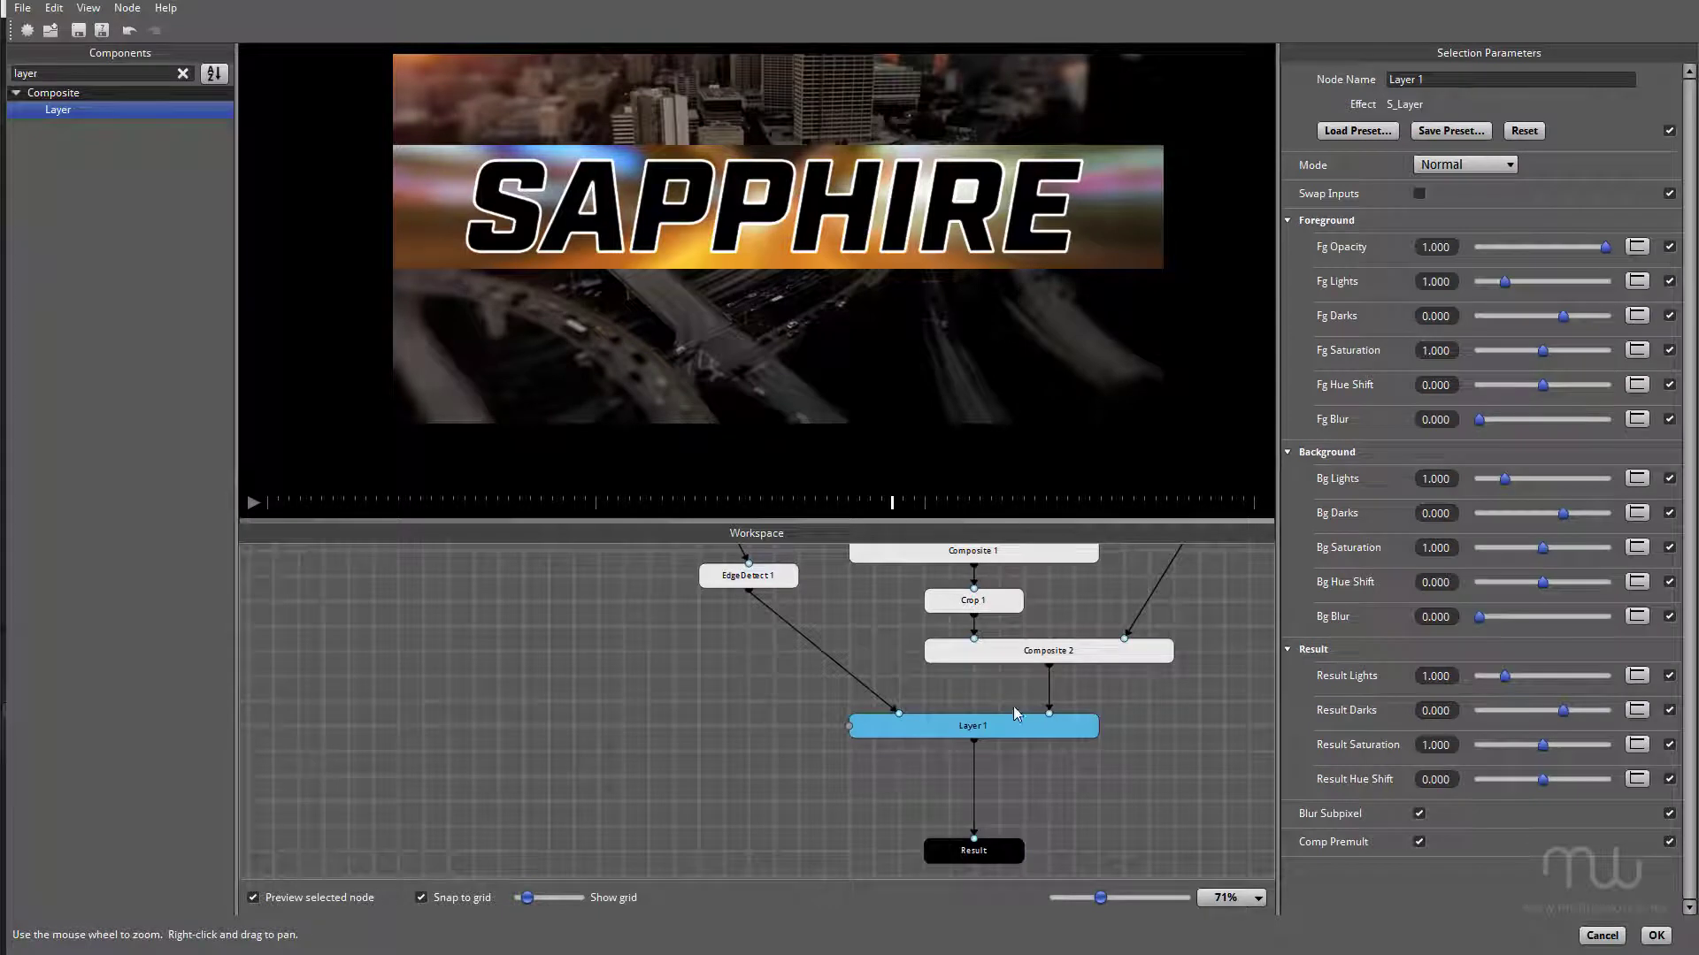
left_click(1464, 168)
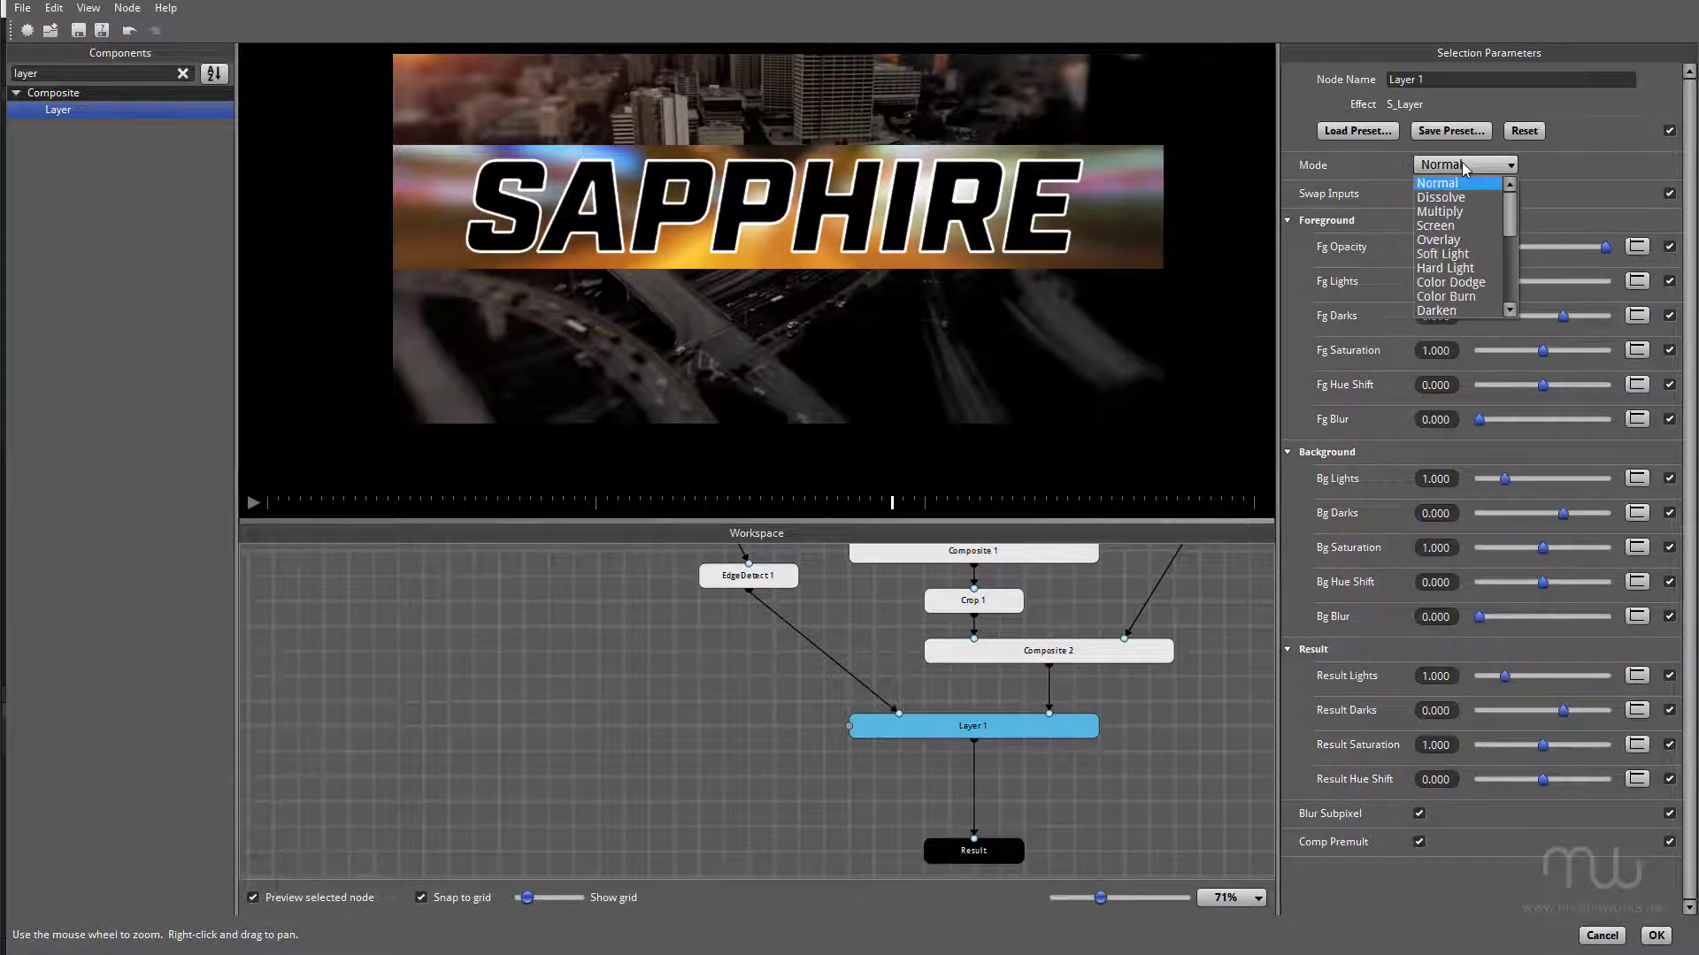
left_click(1455, 225)
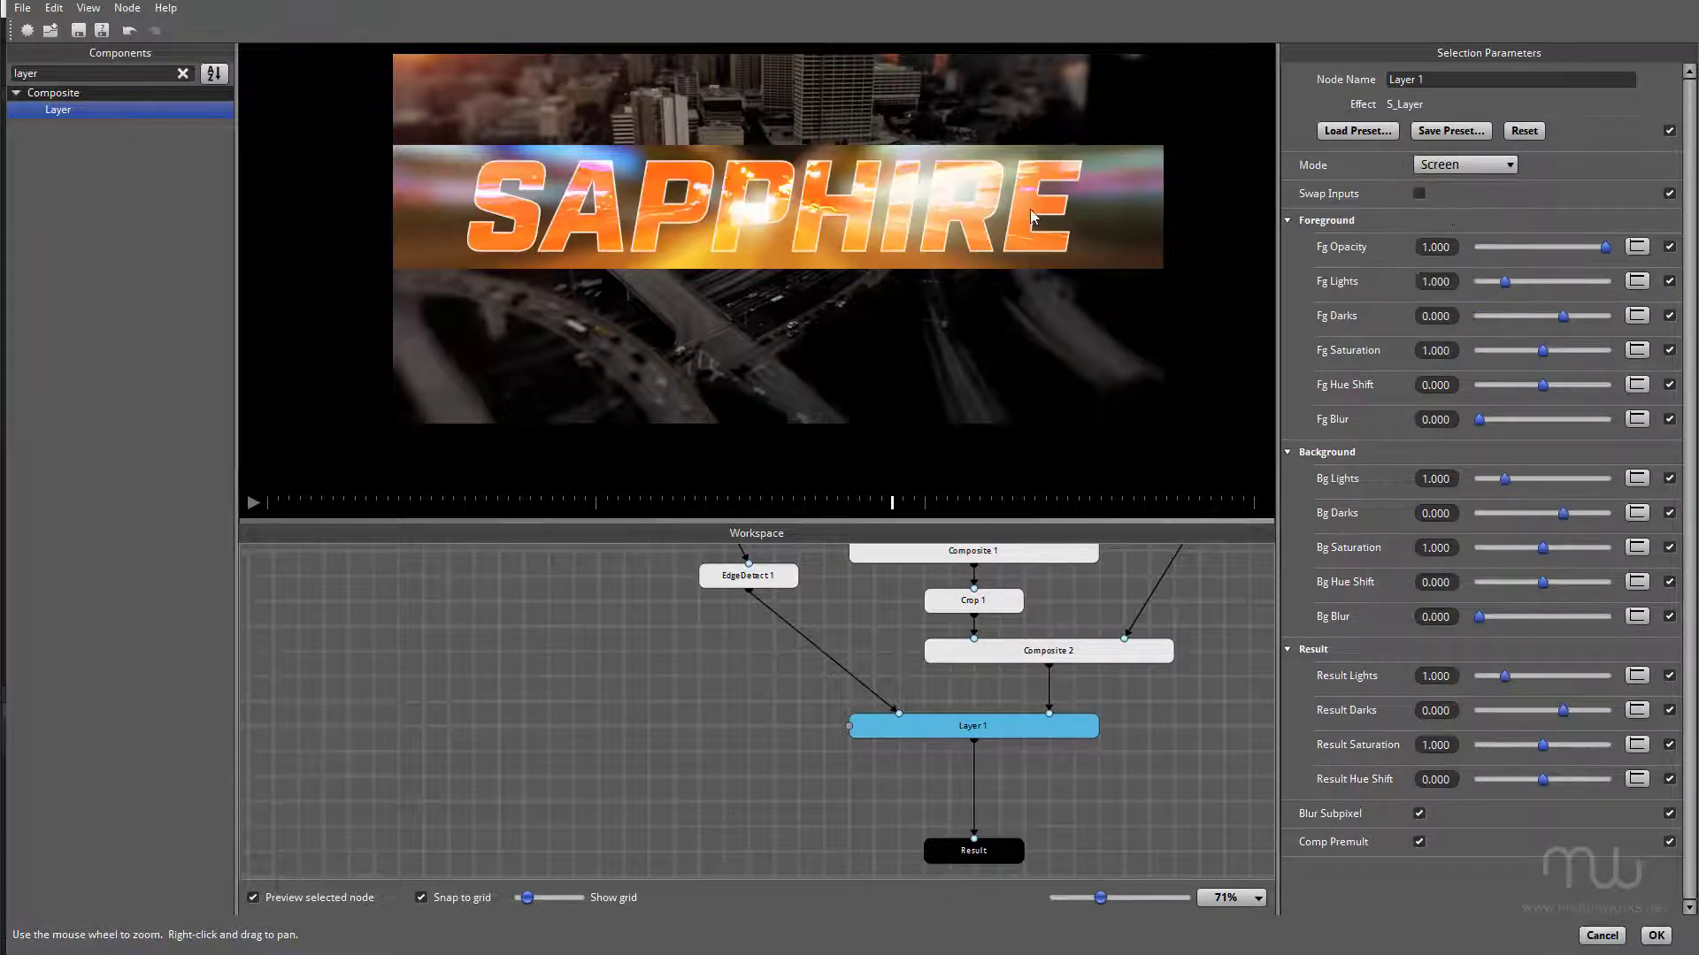
left_click_drag(1175, 718, 1175, 862)
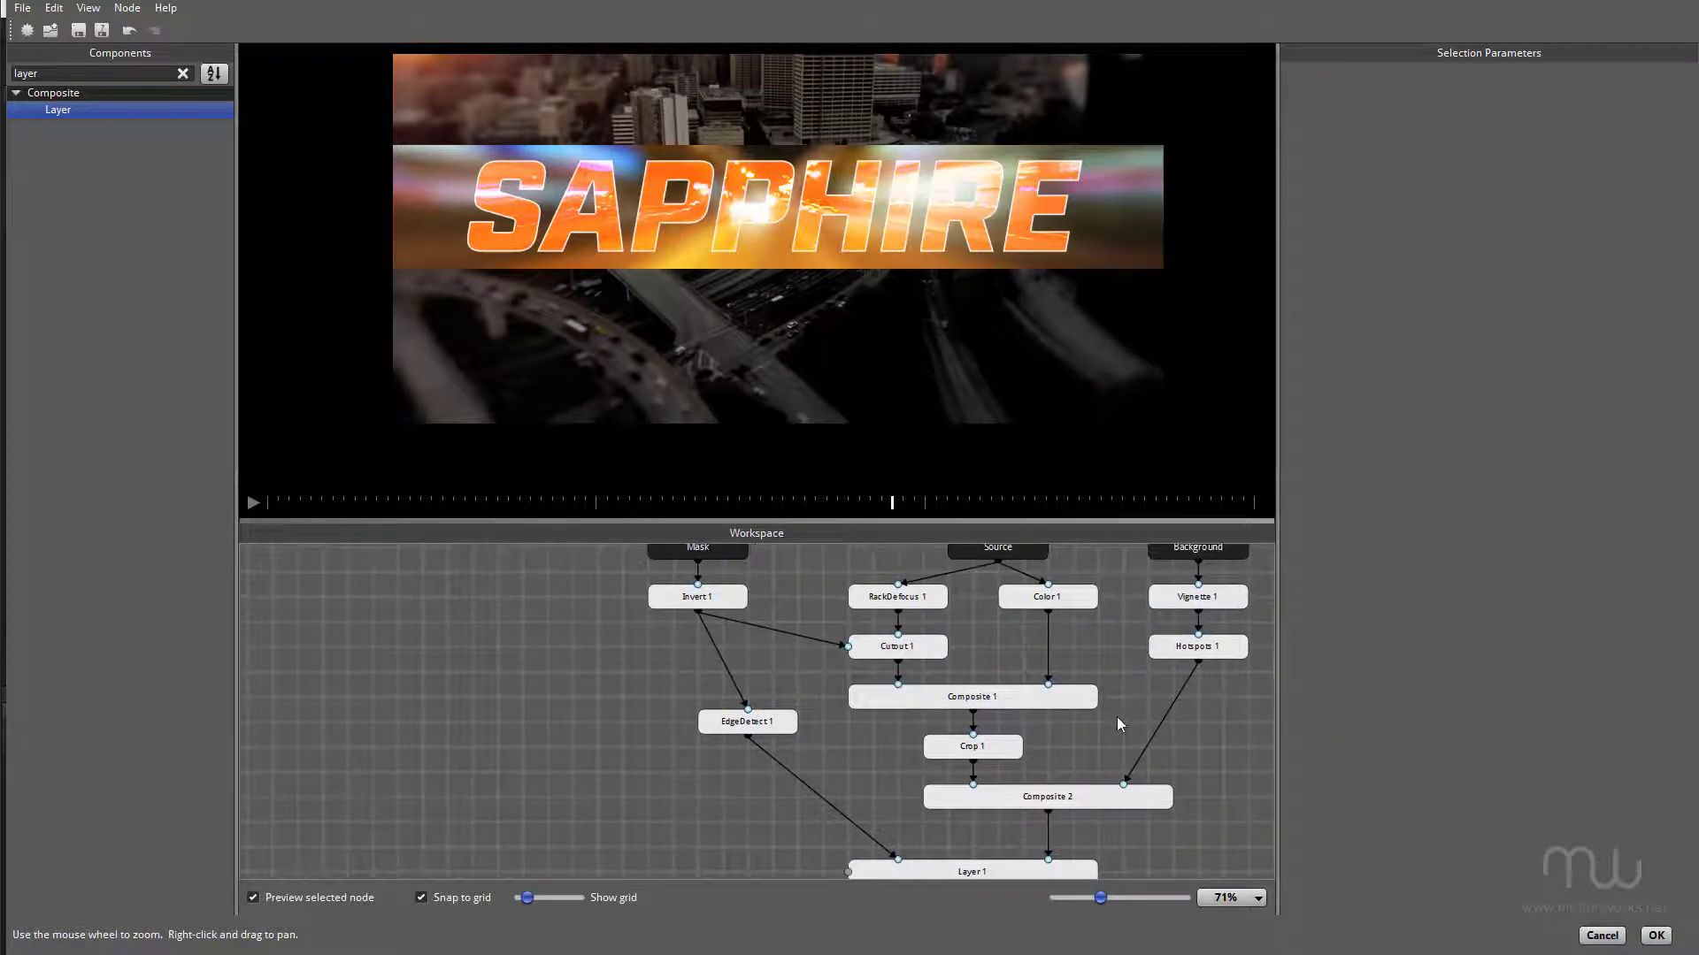
scroll(1117, 717, "down", 2)
left_click_drag(1116, 702, 1007, 688)
left_click_drag(878, 522, 911, 321)
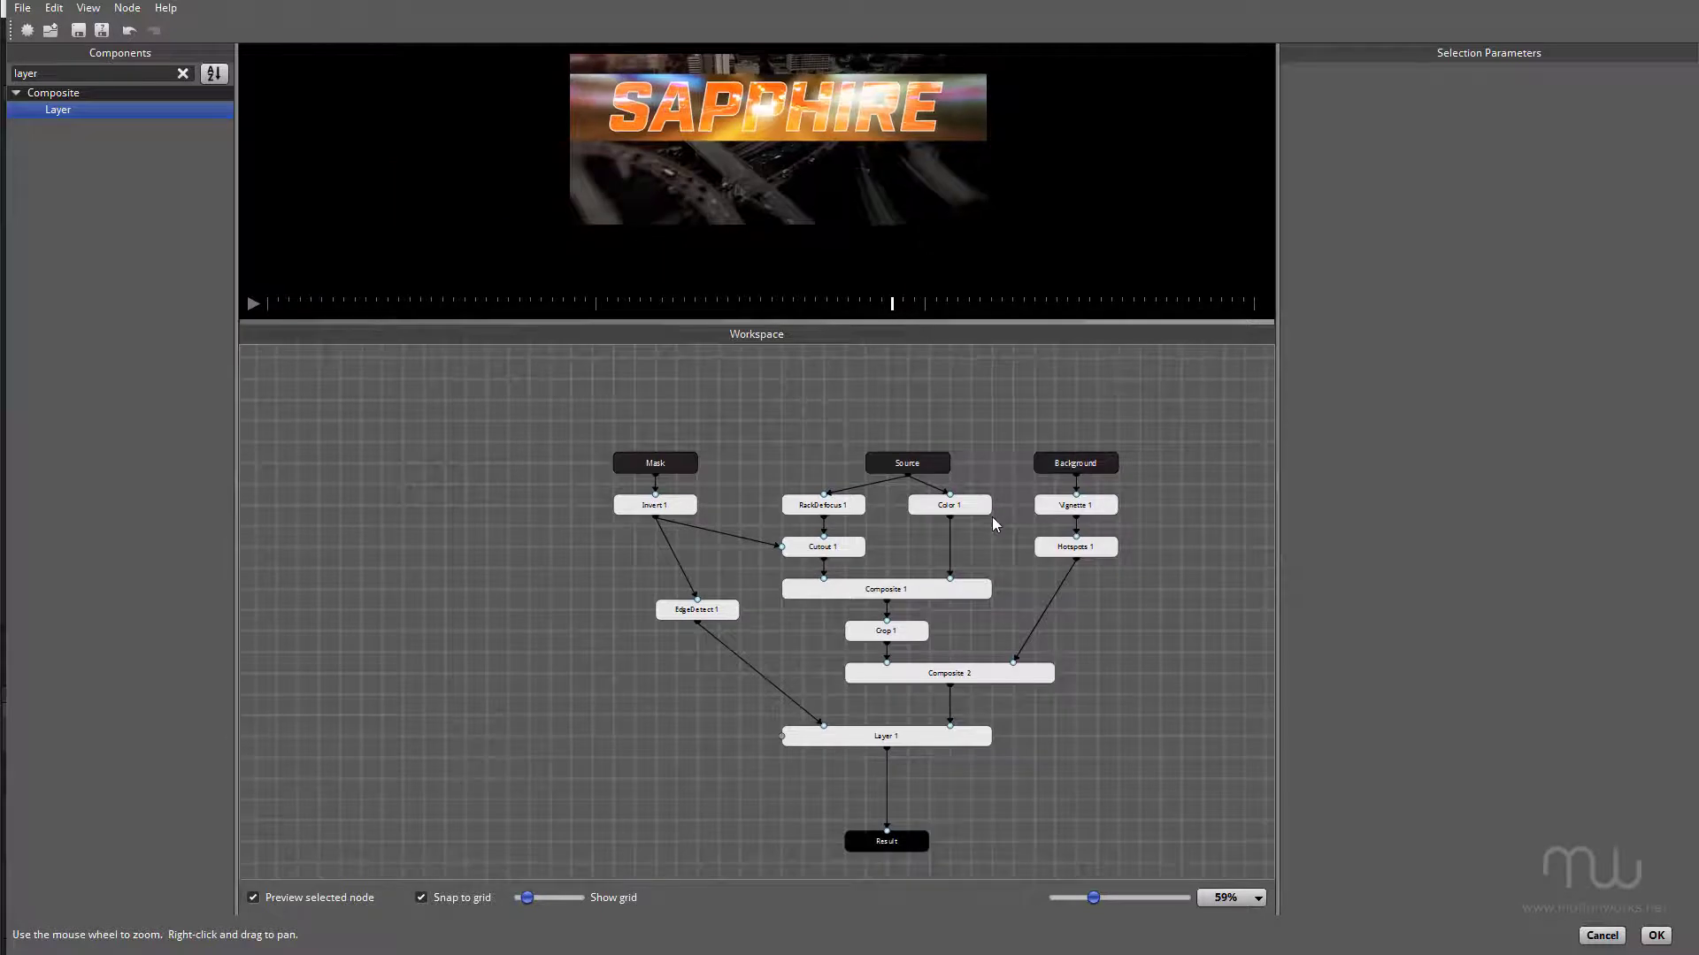
scroll(992, 522, "up", 3)
left_click_drag(1011, 560, 883, 494)
left_click_drag(737, 391, 708, 392)
left_click(659, 449)
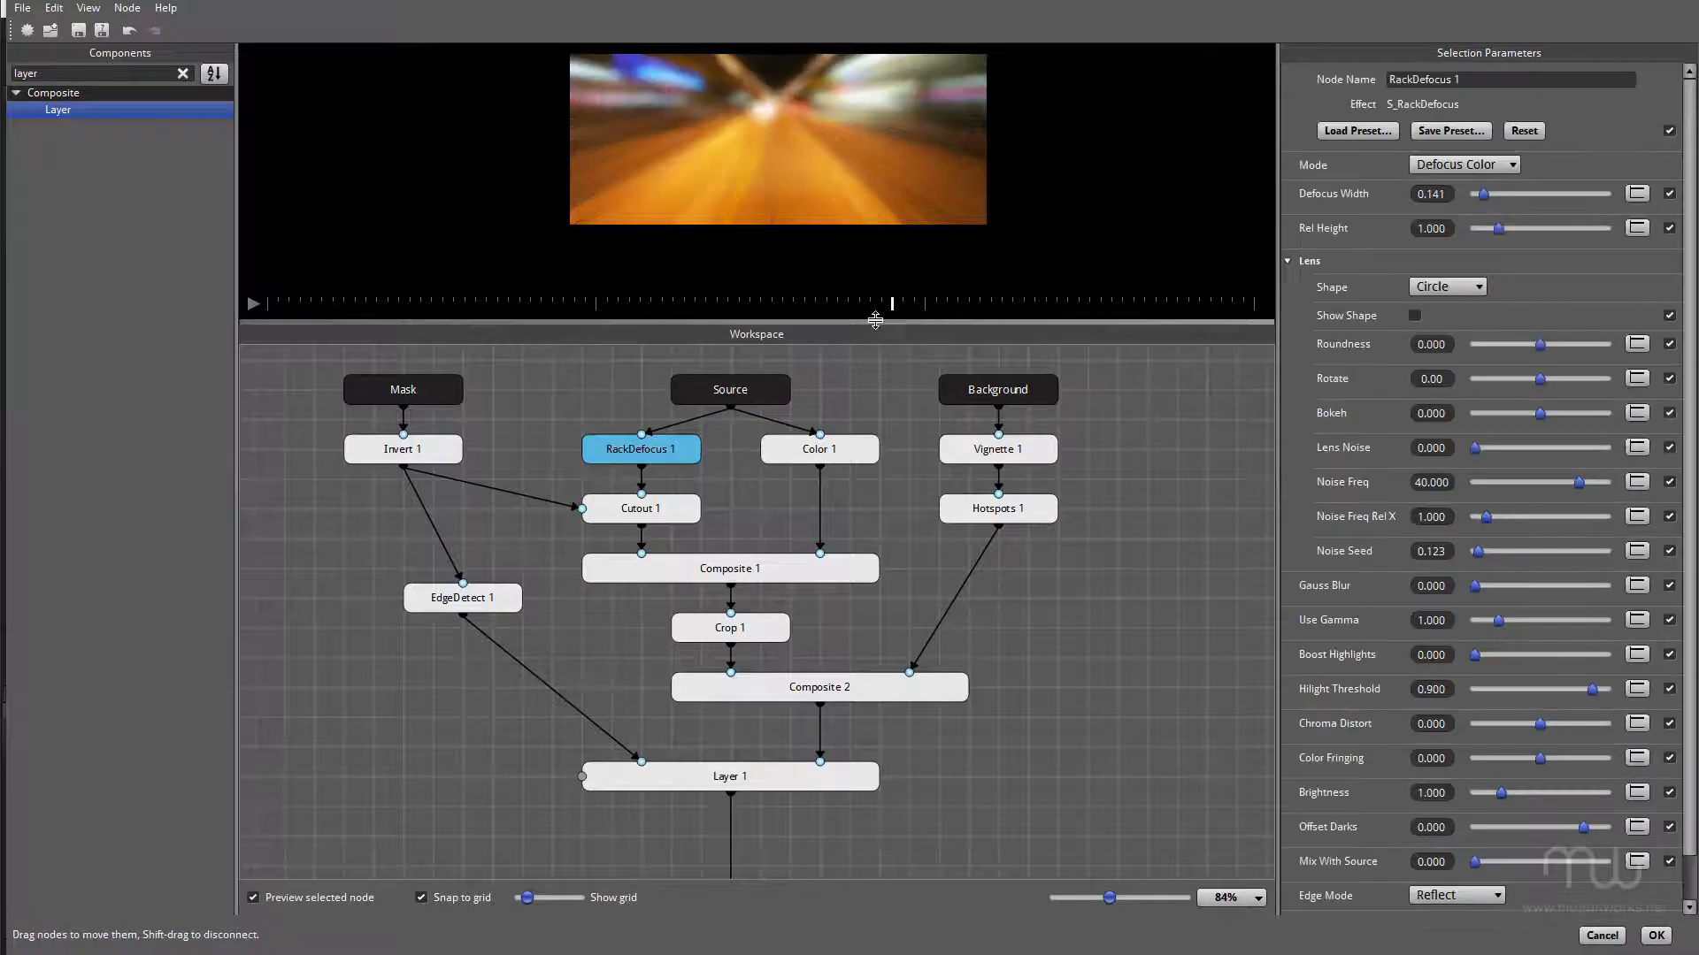
left_click_drag(876, 324, 920, 430)
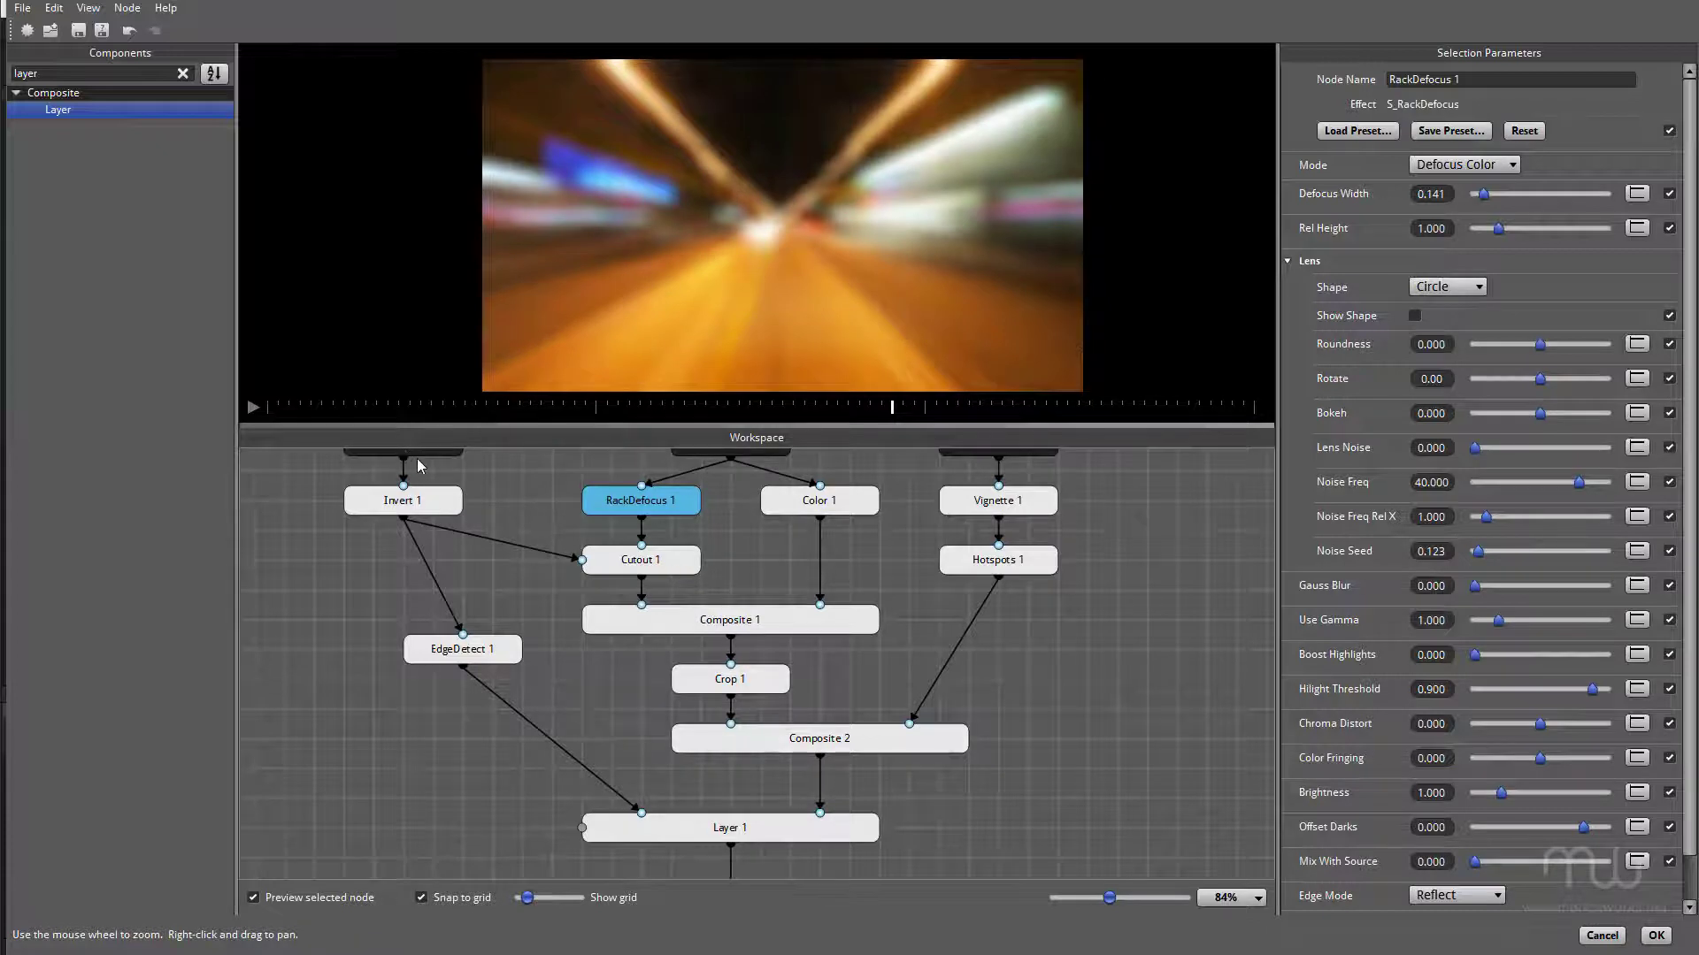
left_click(443, 500)
left_click(669, 570)
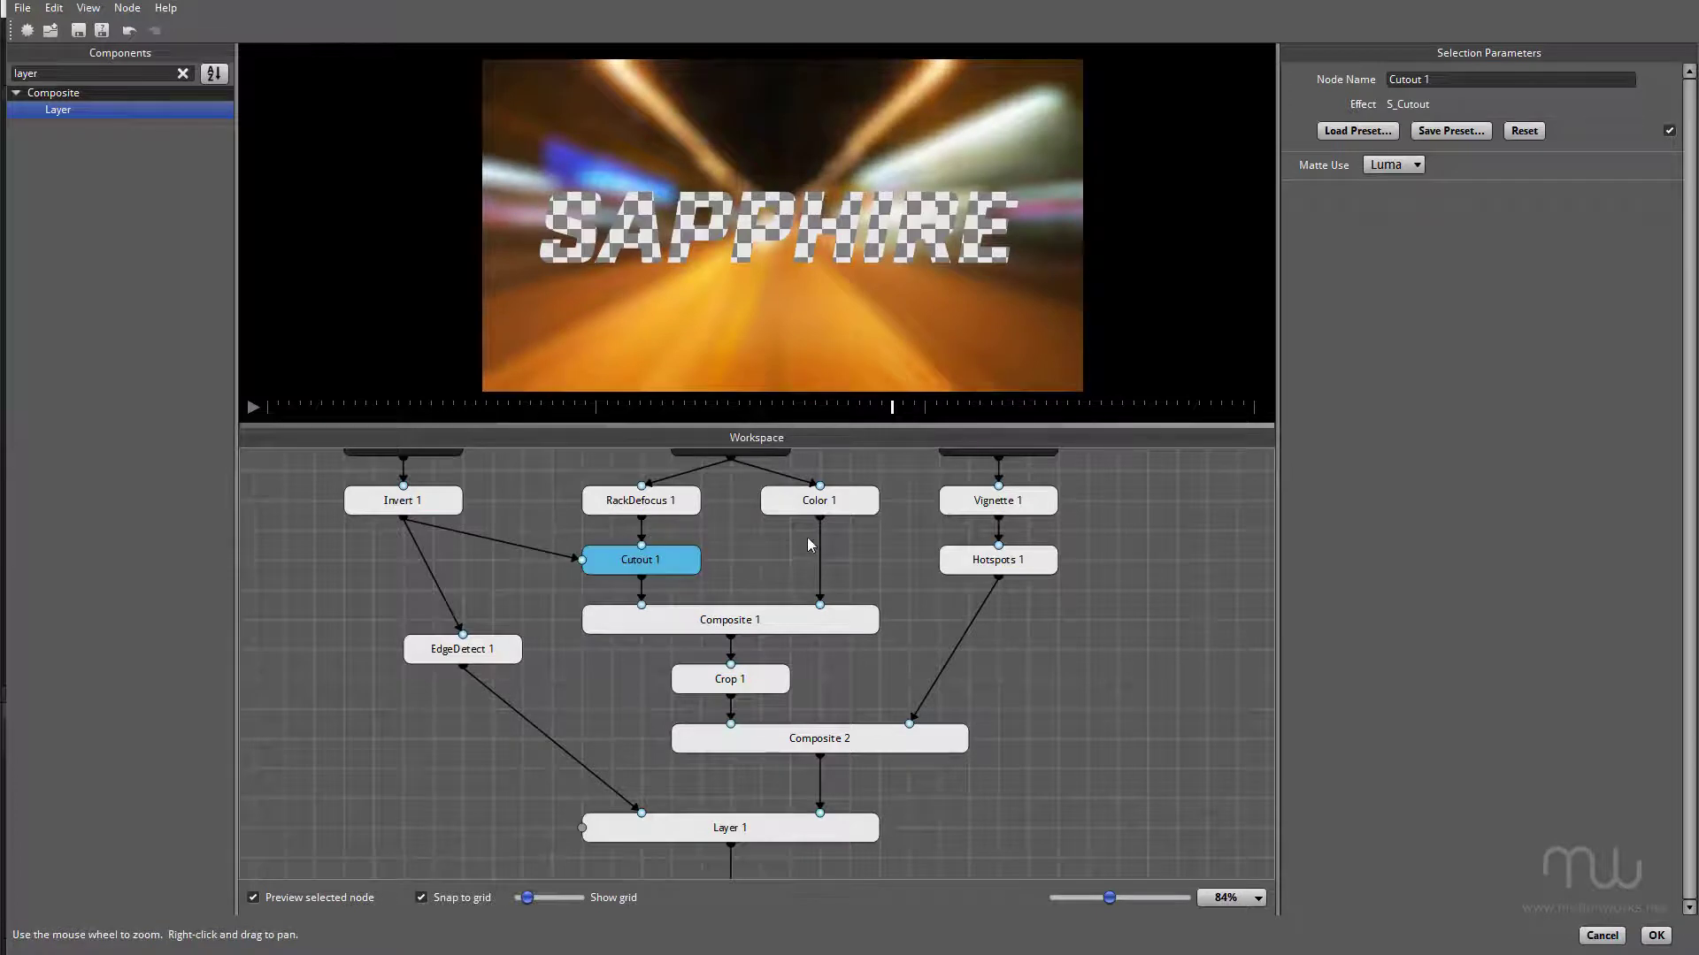
left_click(766, 624)
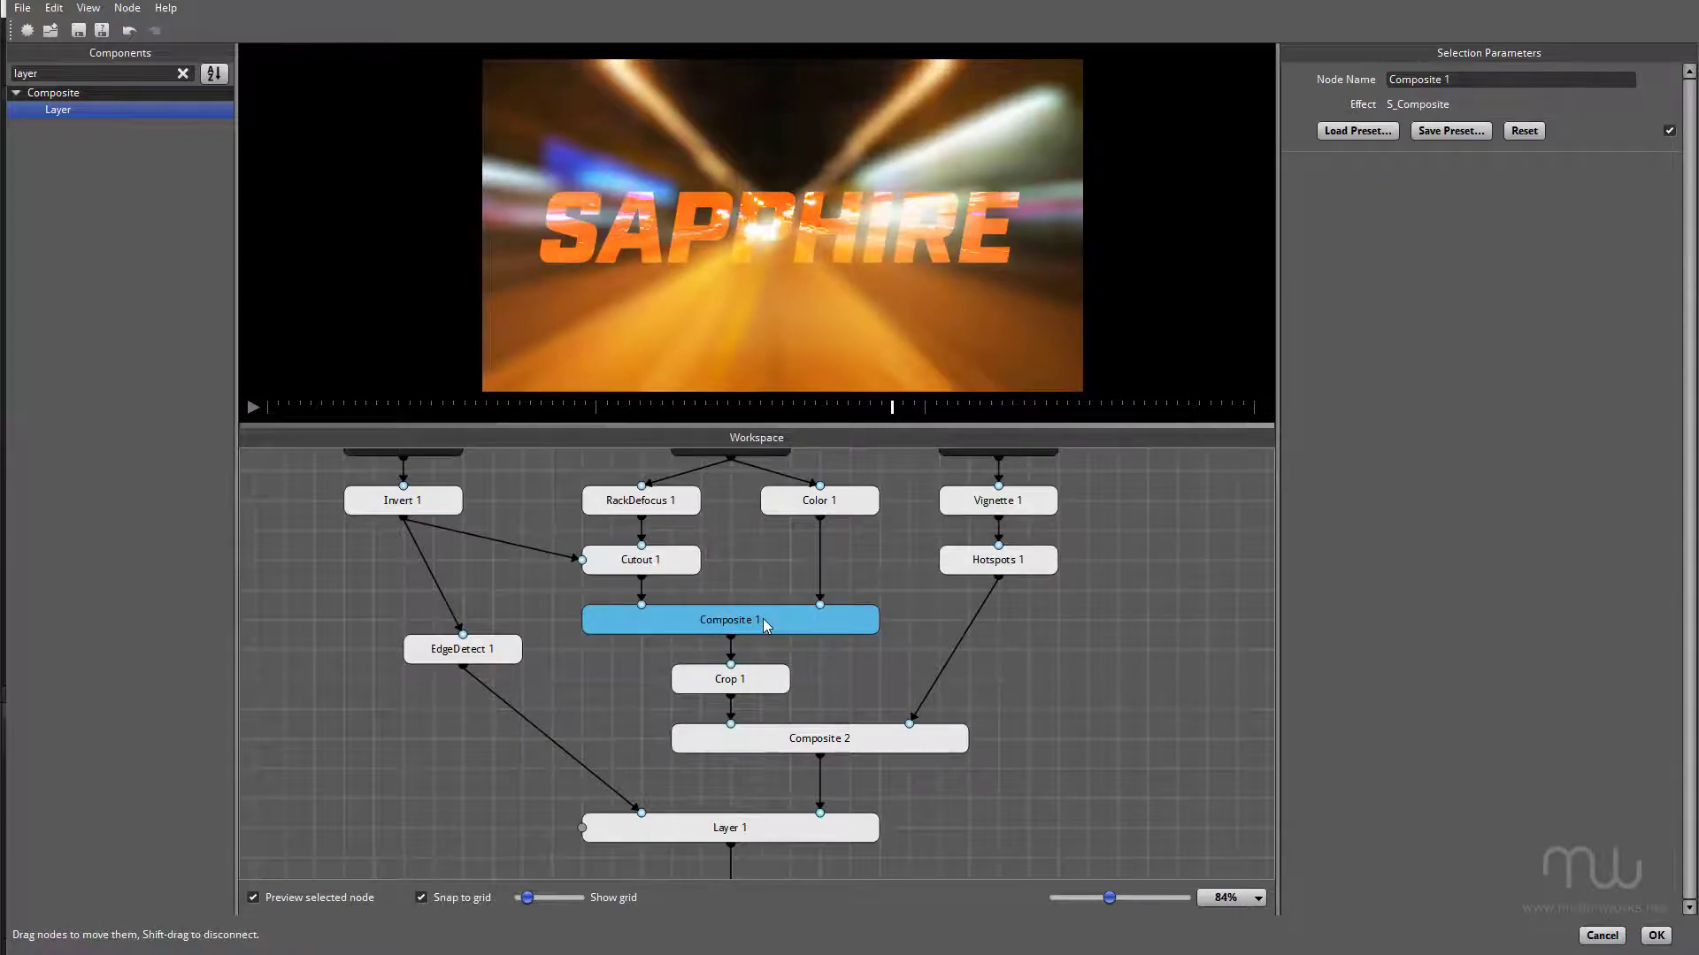
left_click(751, 687)
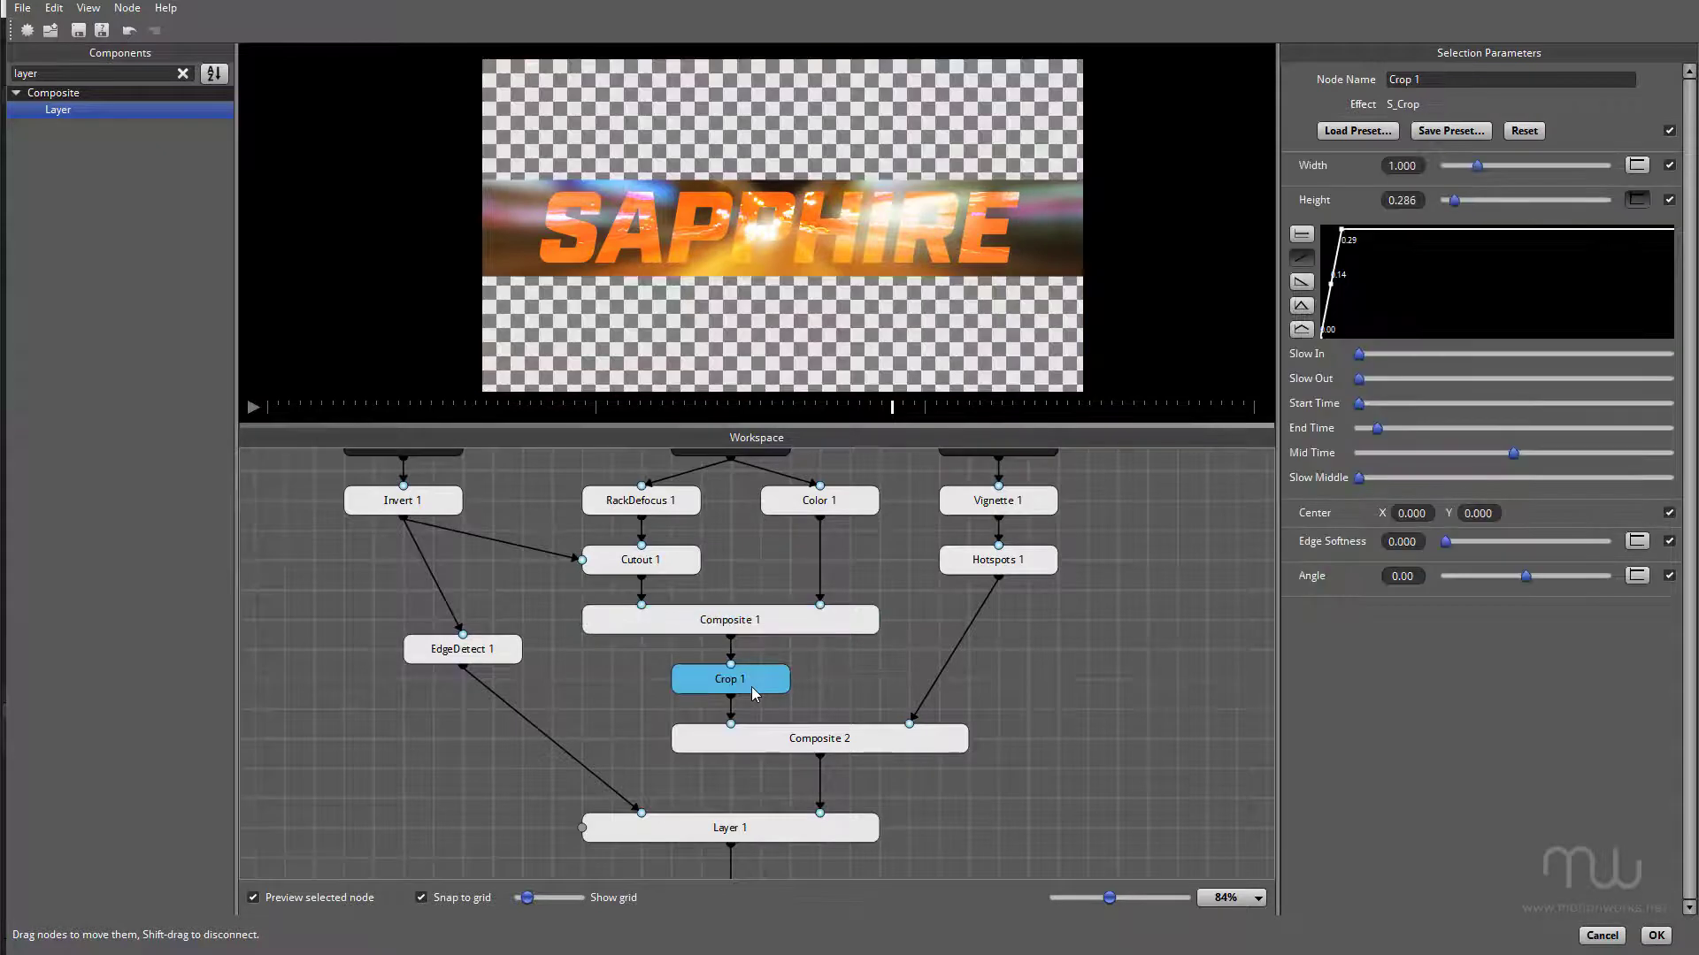
left_click_drag(1150, 613, 1143, 646)
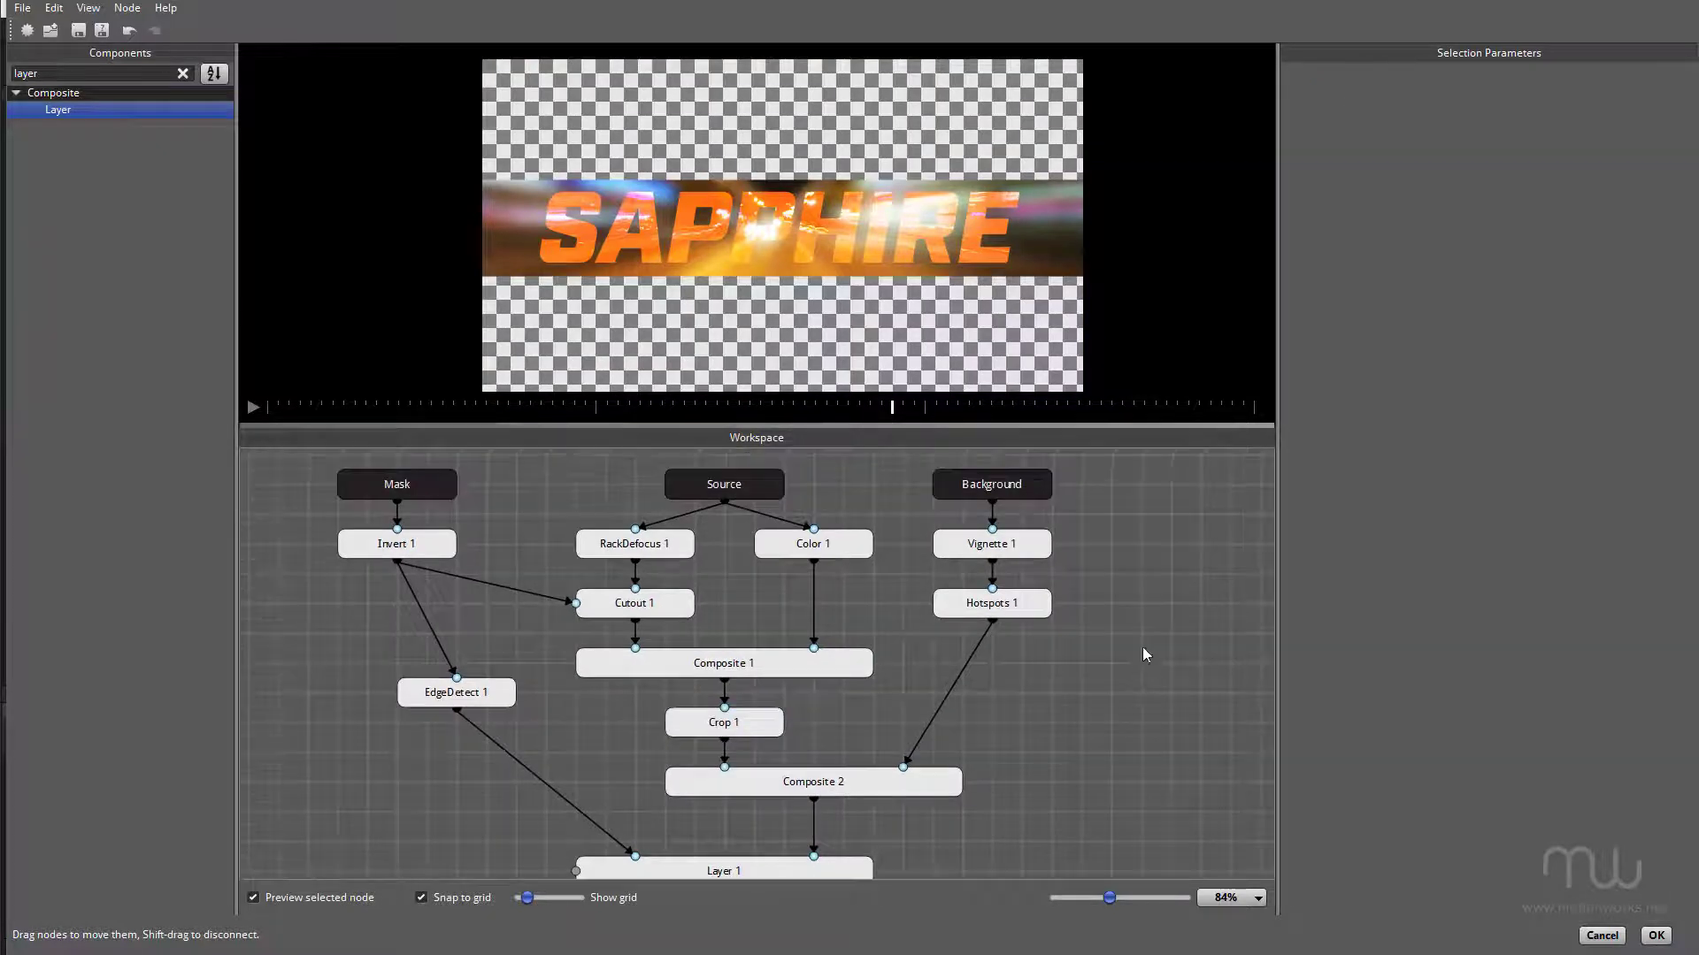
left_click(1016, 545)
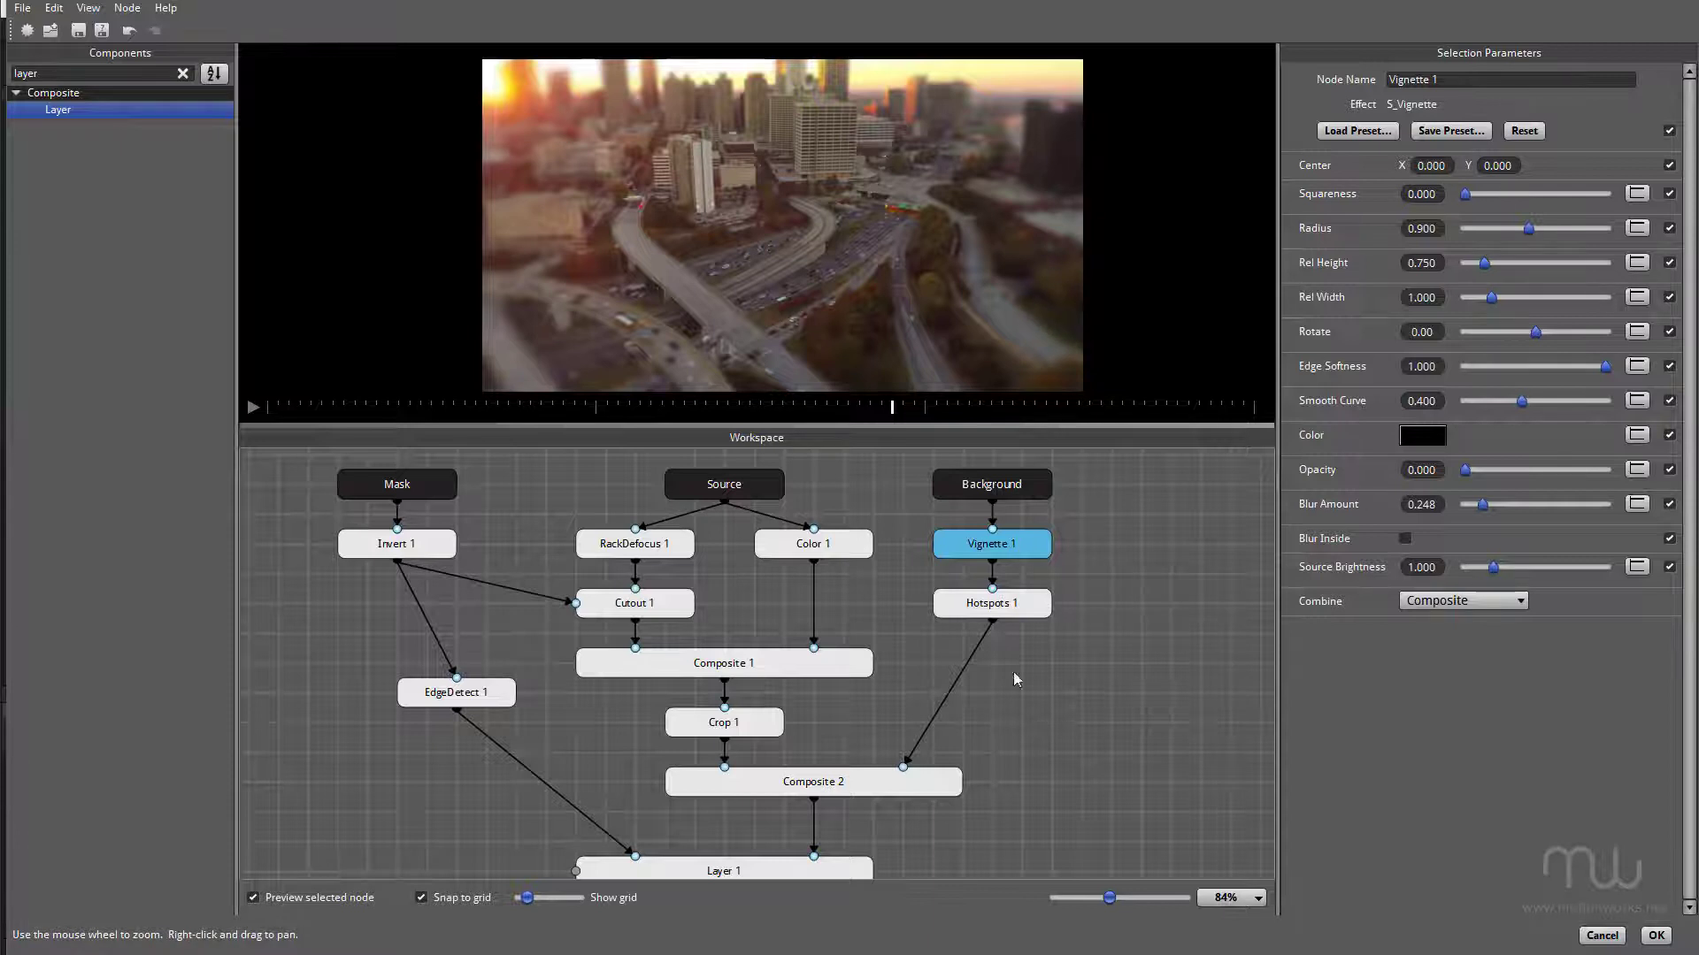
left_click(1019, 611)
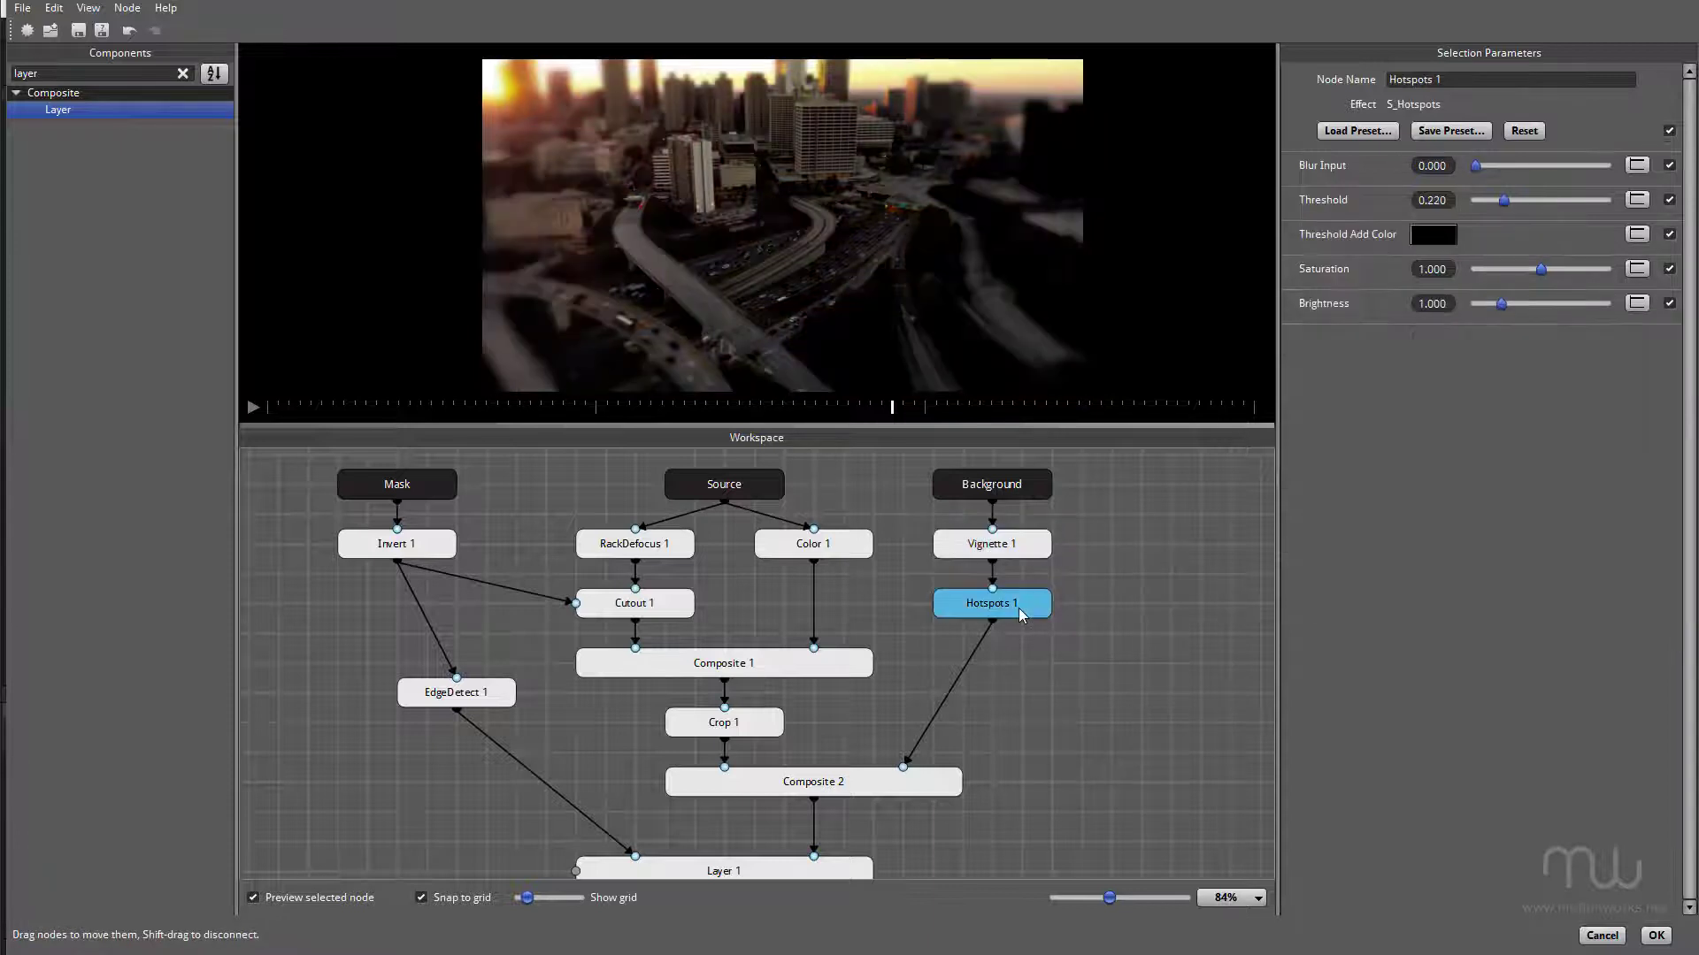
left_click(854, 785)
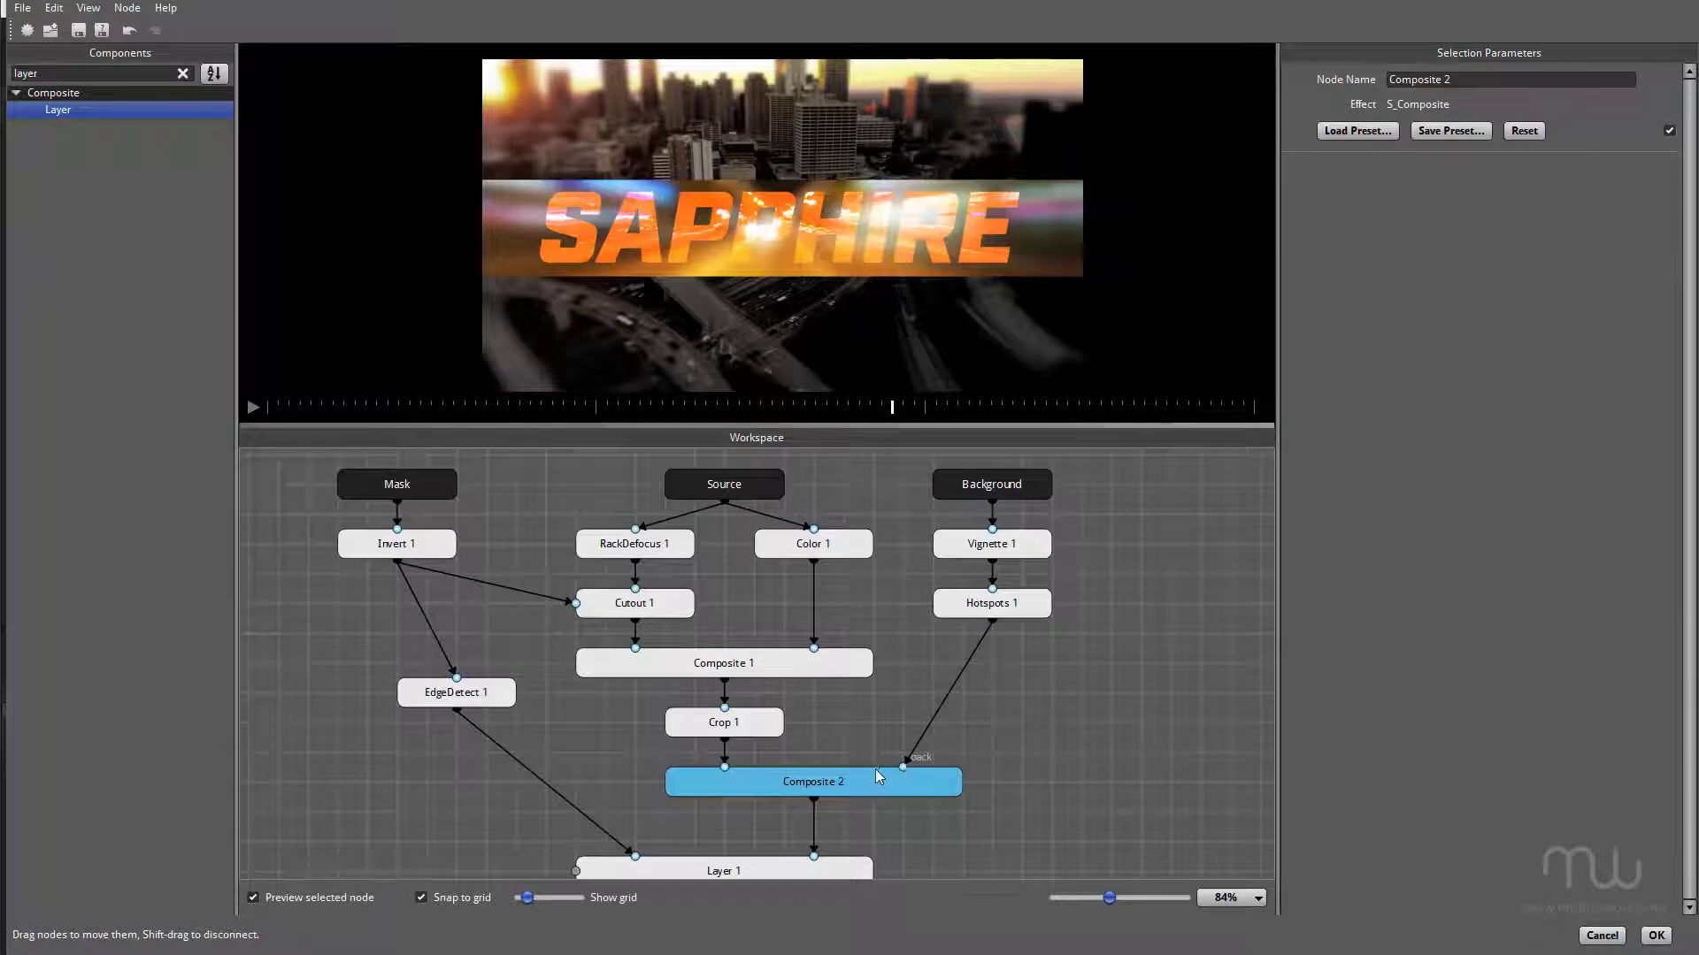
left_click(732, 726)
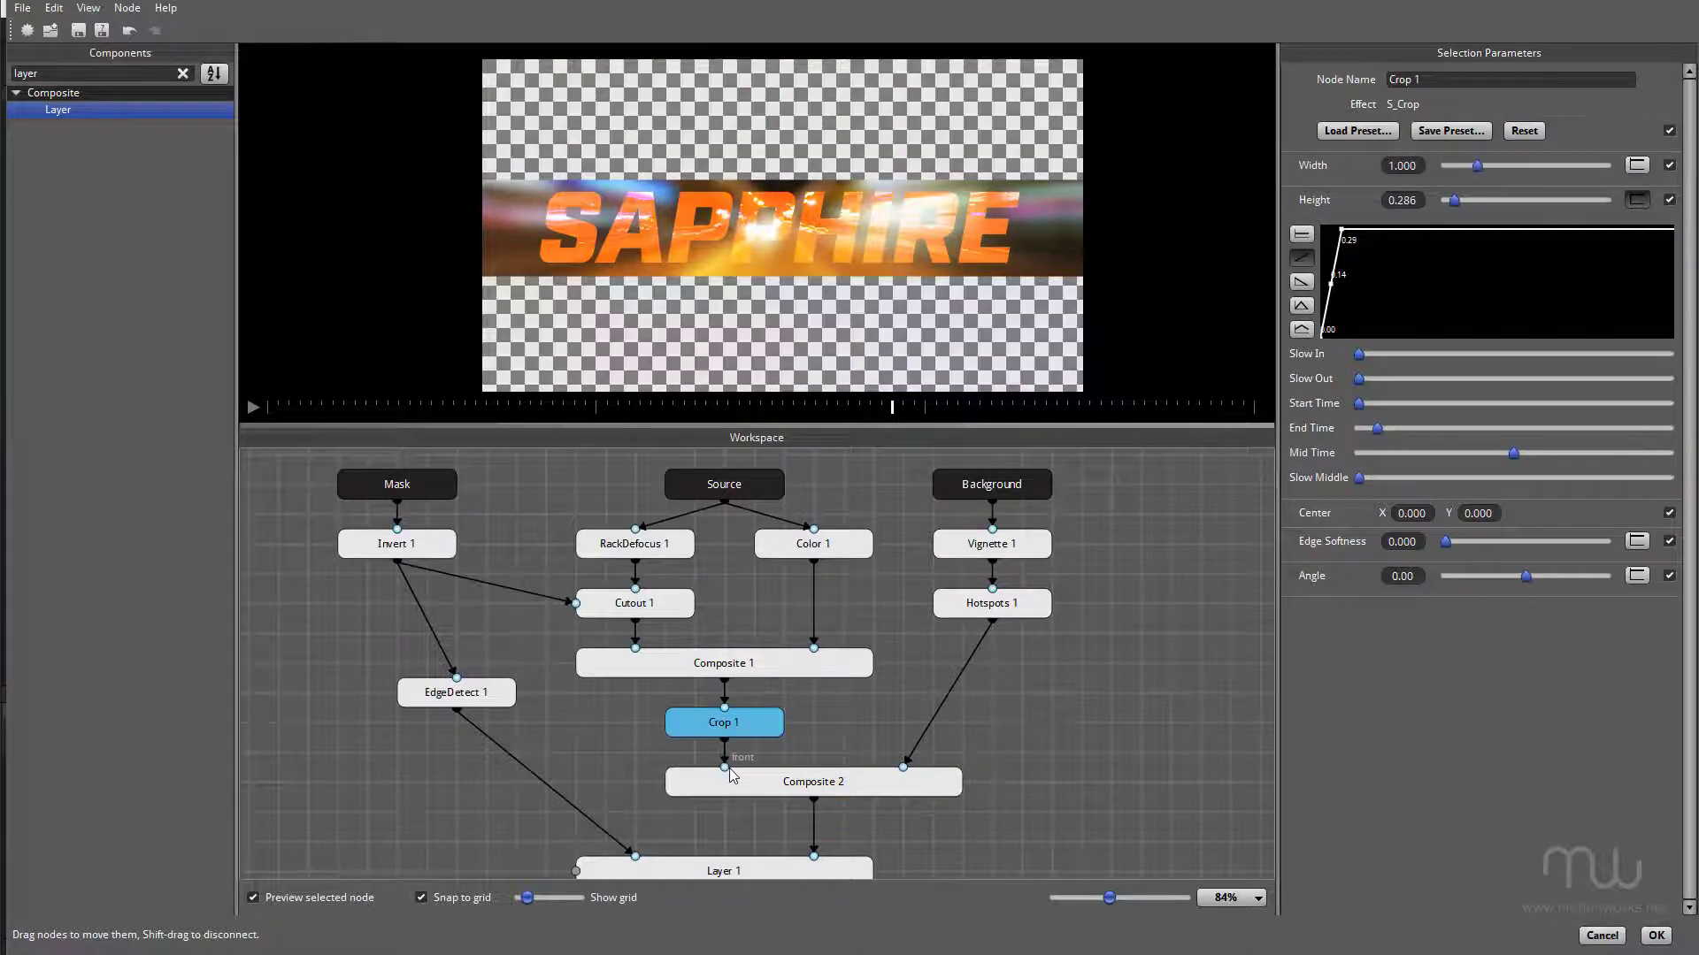
left_click(795, 807)
left_click(837, 777)
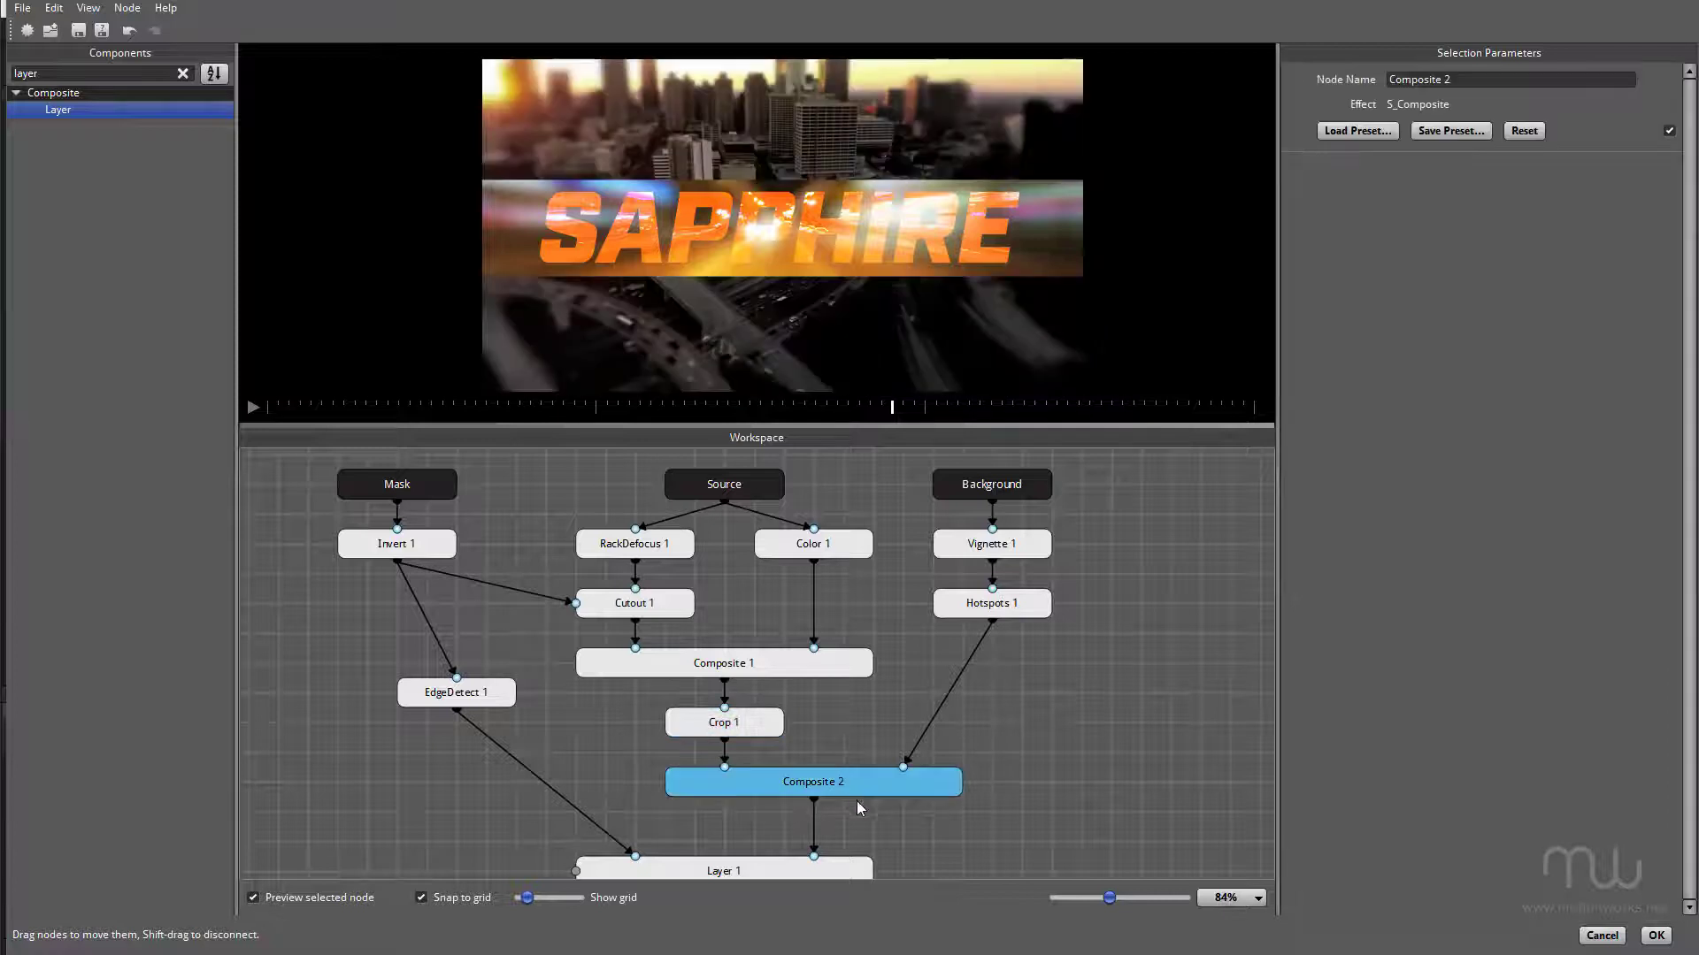
left_click(1092, 776)
left_click_drag(1092, 777, 1074, 737)
left_click(816, 780)
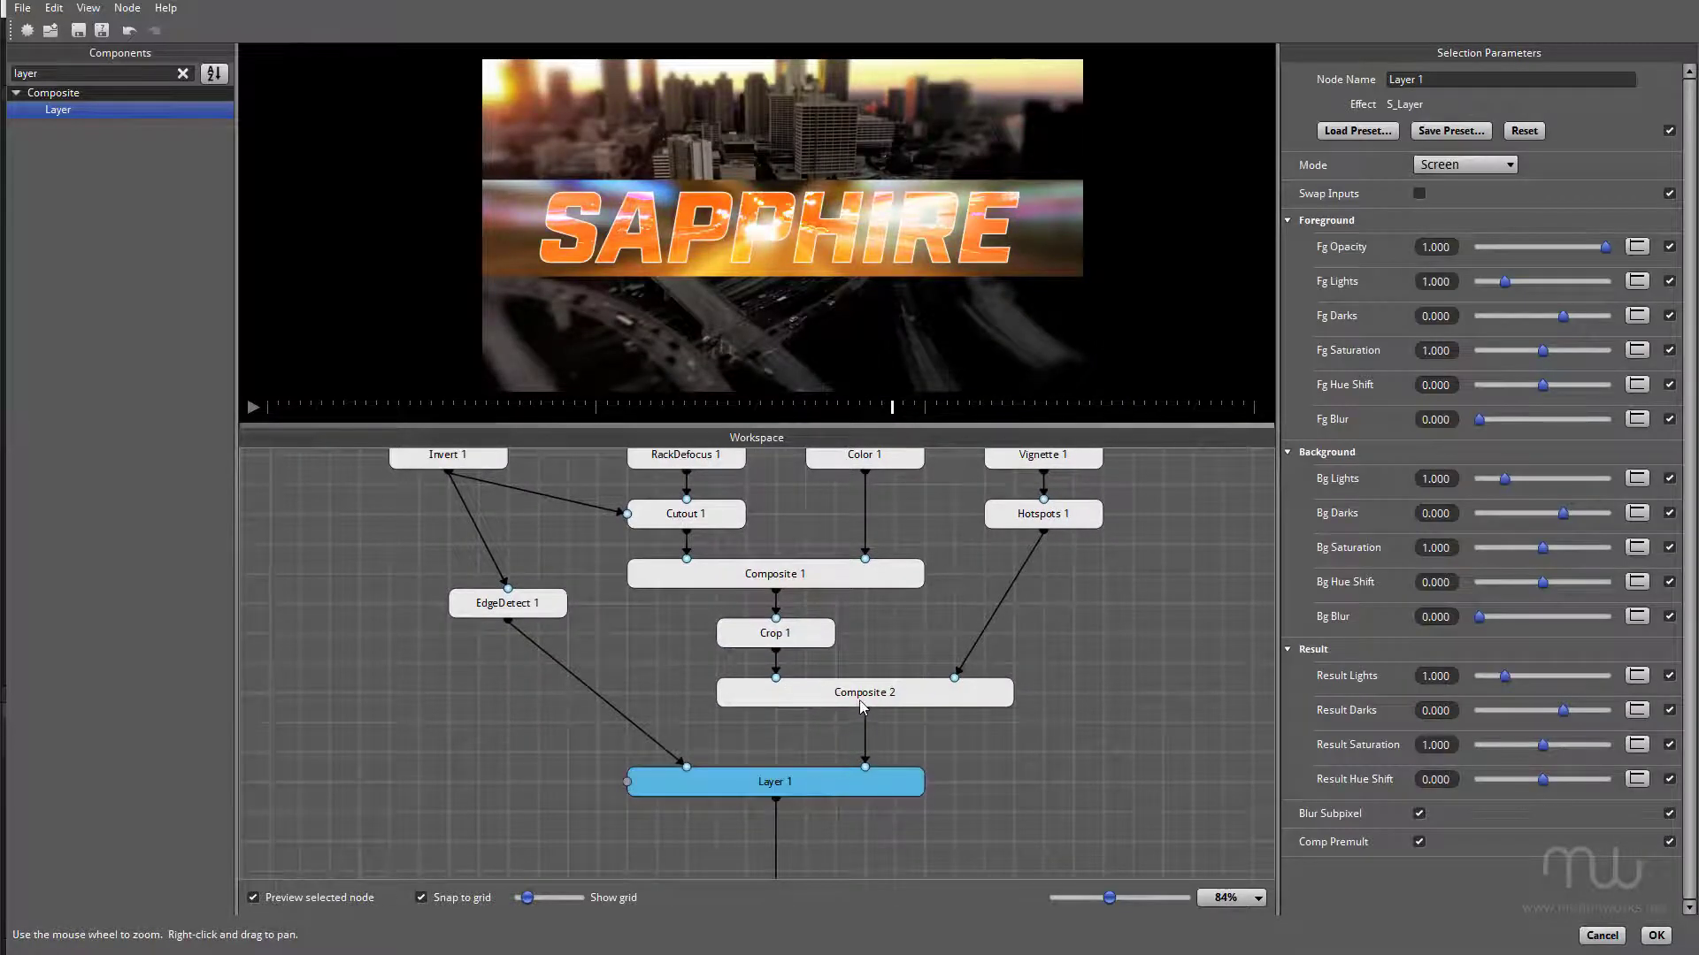
left_click(677, 685)
left_click(631, 655)
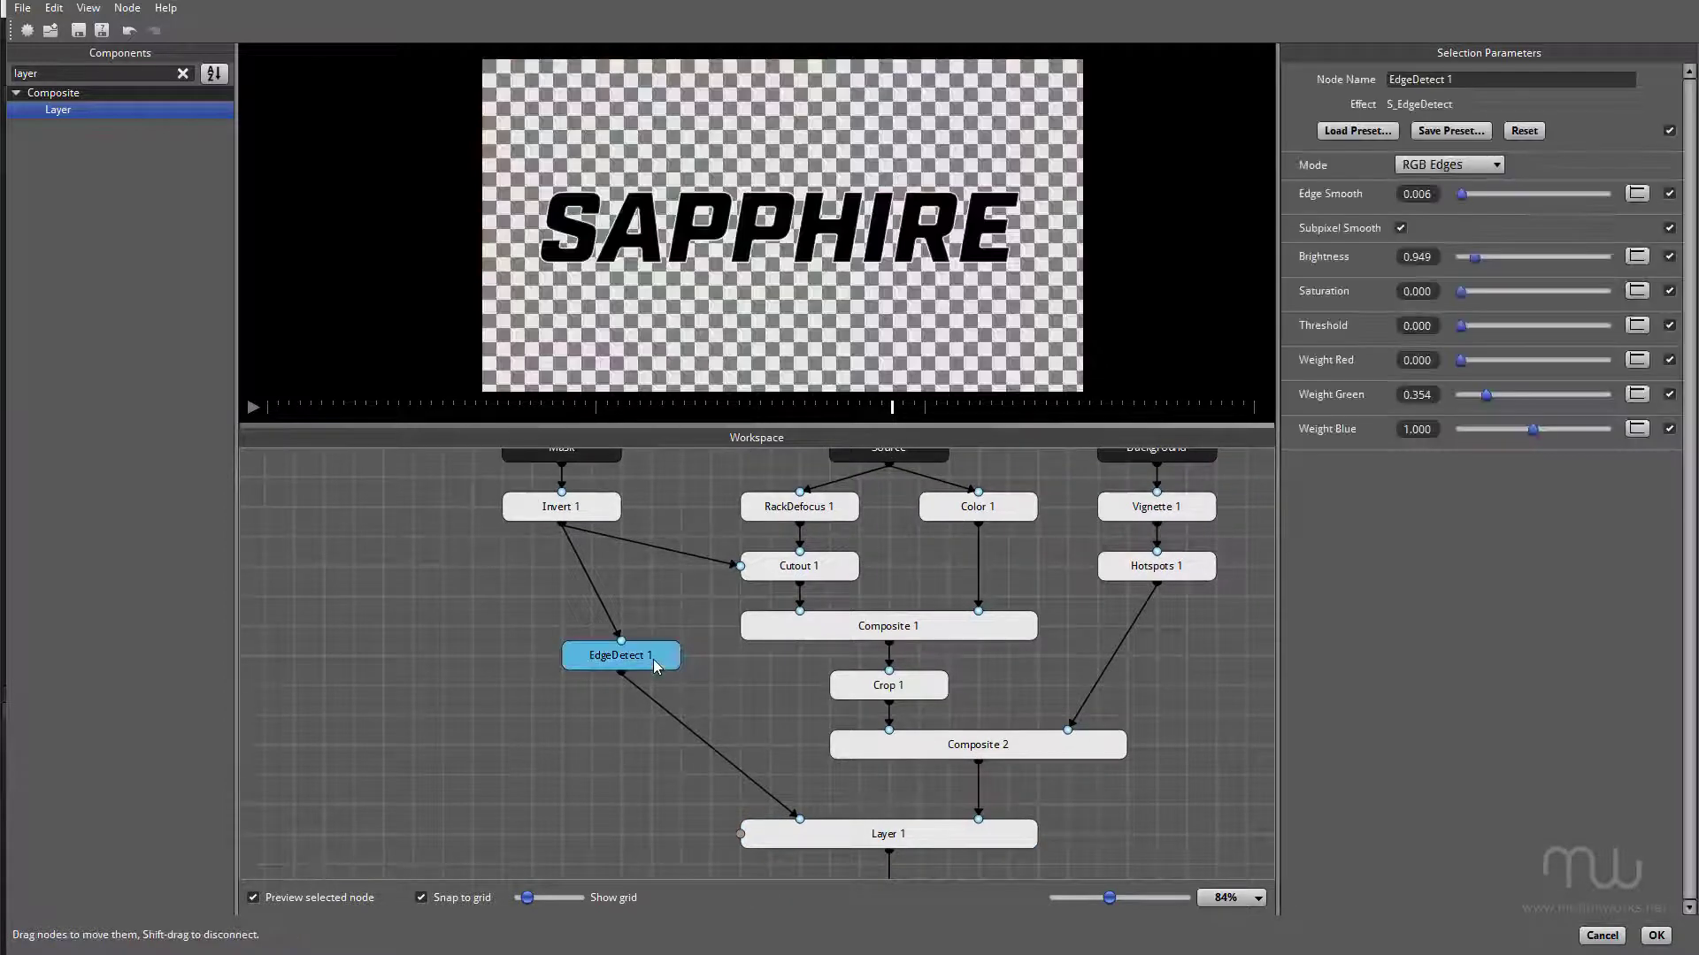
left_click(822, 842)
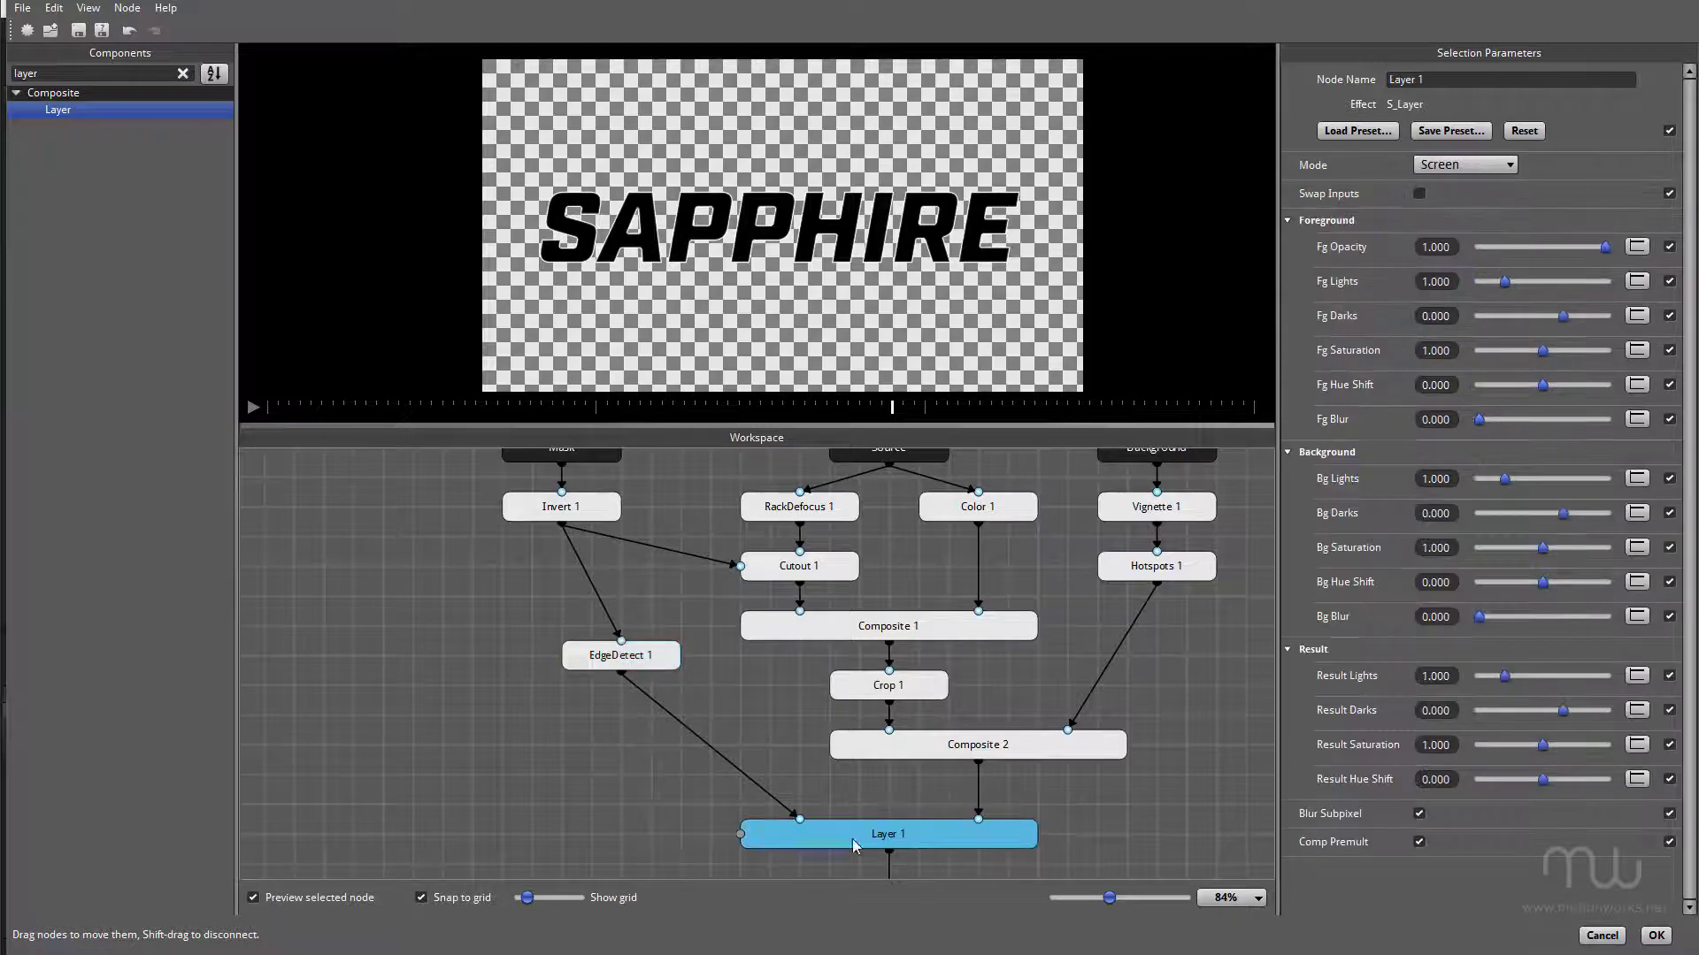
mouse_move(1110, 687)
left_mouse_down()
mouse_move(1057, 619)
mouse_move(1115, 713)
mouse_move(1117, 683)
left_mouse_up()
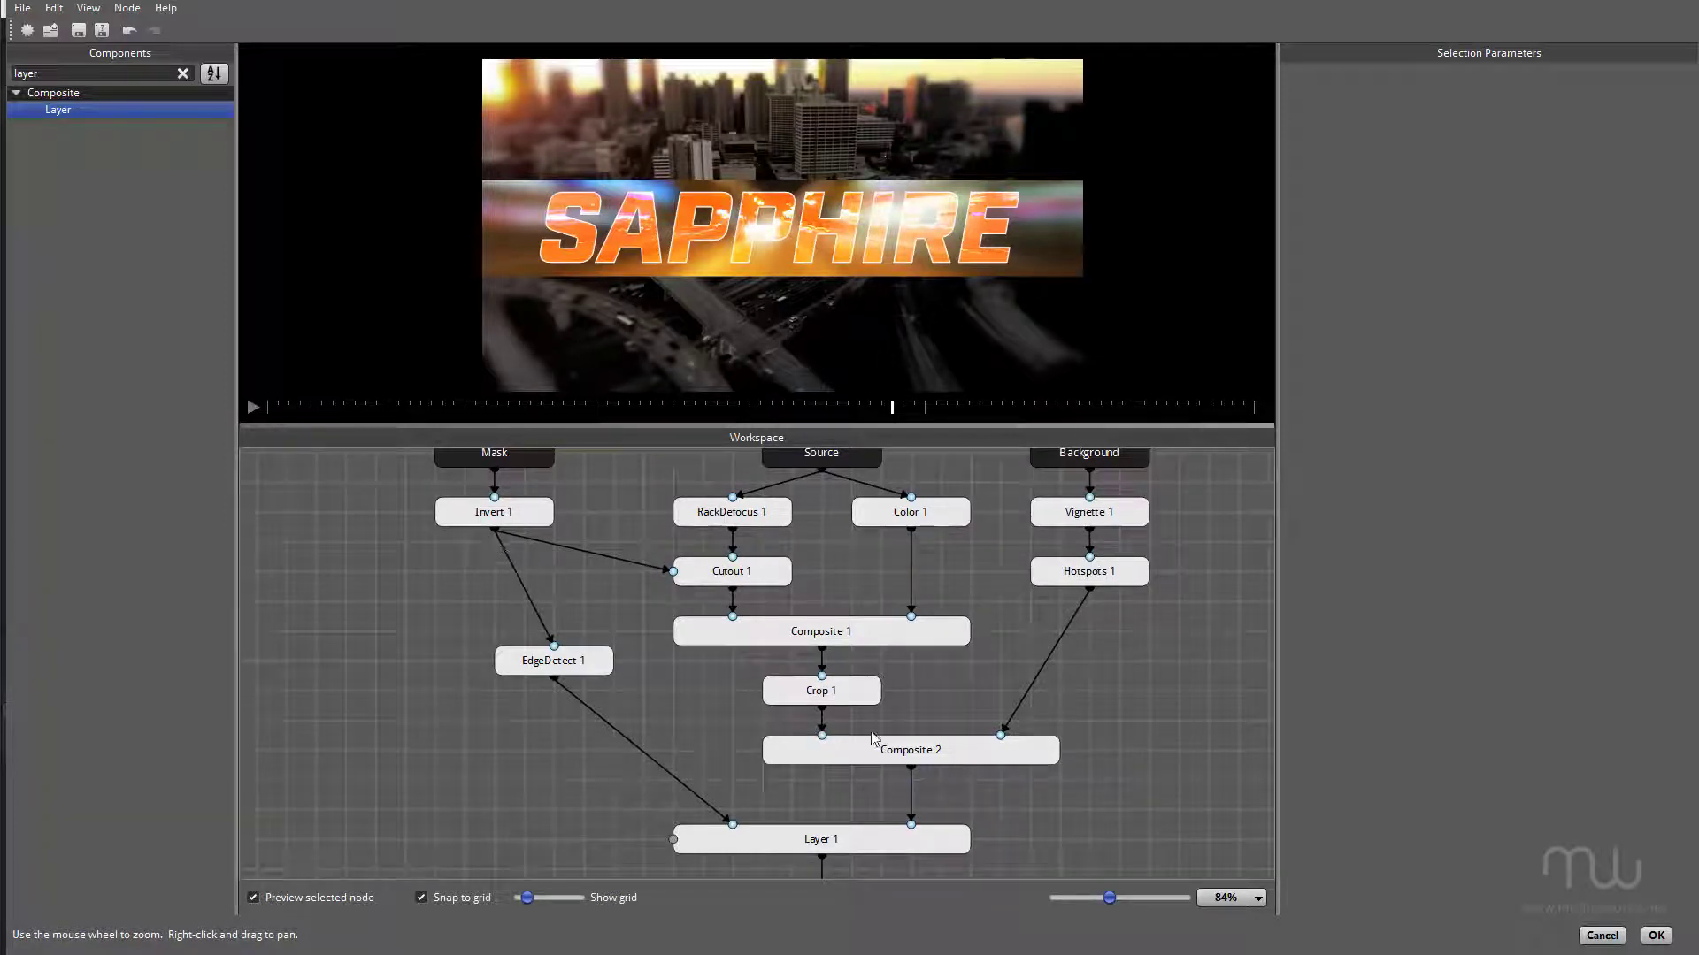
left_click_drag(1122, 769, 1133, 611)
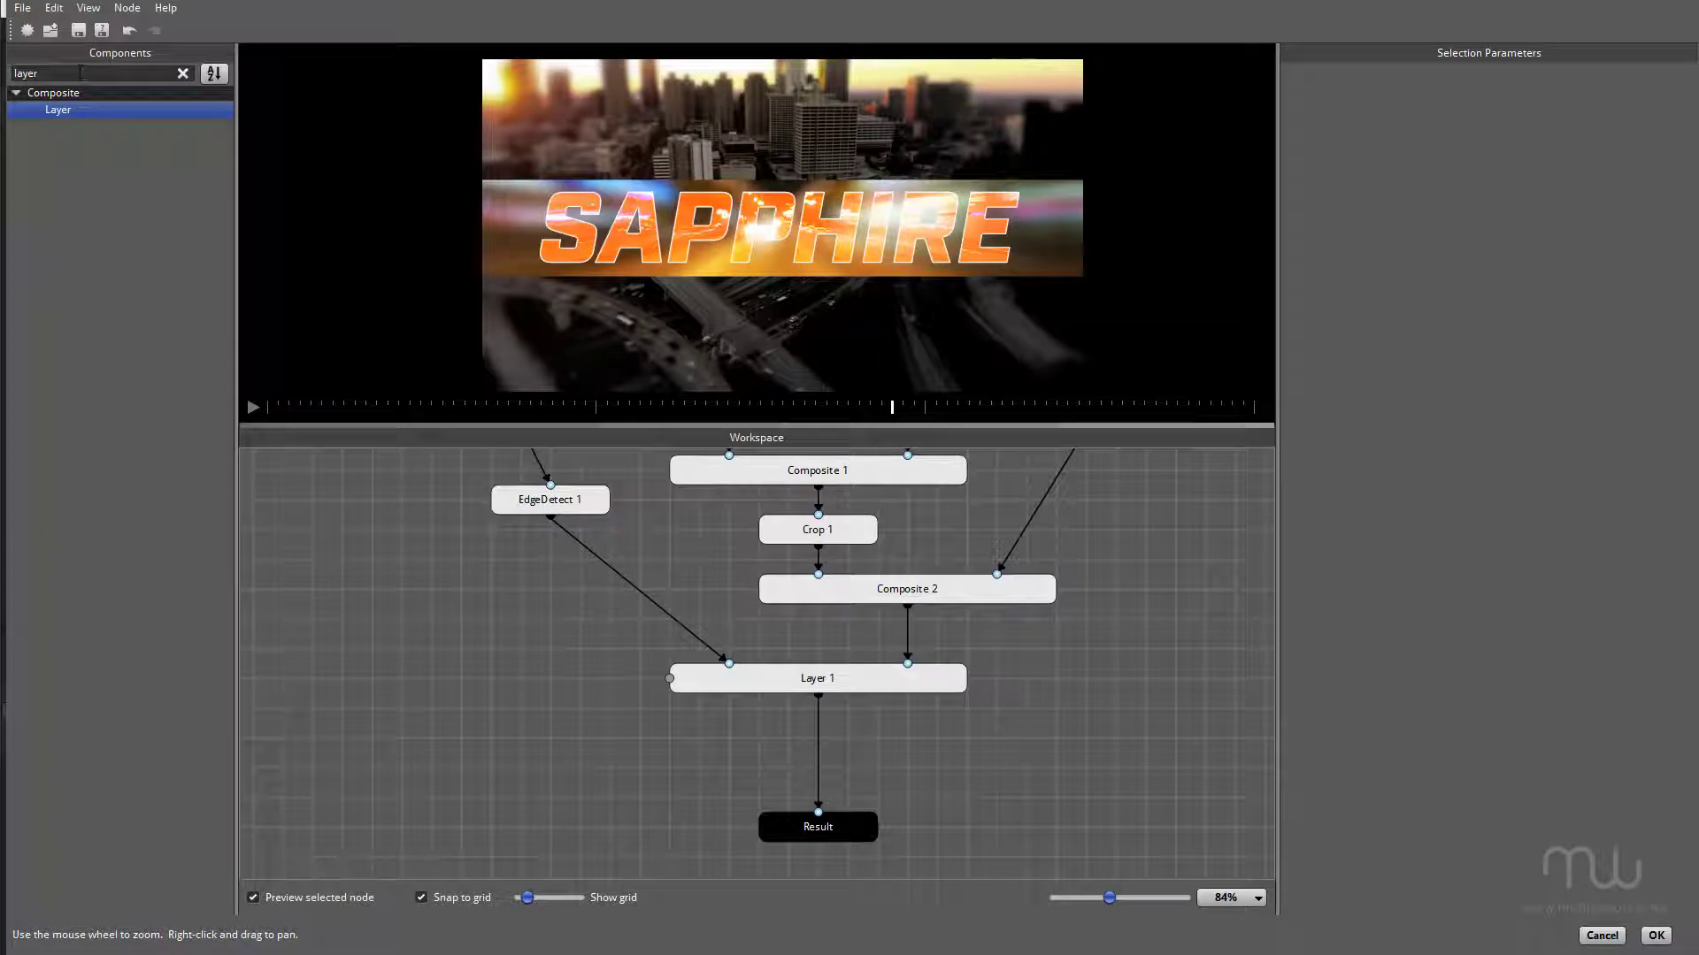
Step: Add a Shape 1 node and load its Circle preset to render a white circle
key("BackSpace")
key("BackSpace")
key("BackSpace")
key("BackSpace")
key("BackSpace")
type("shap")
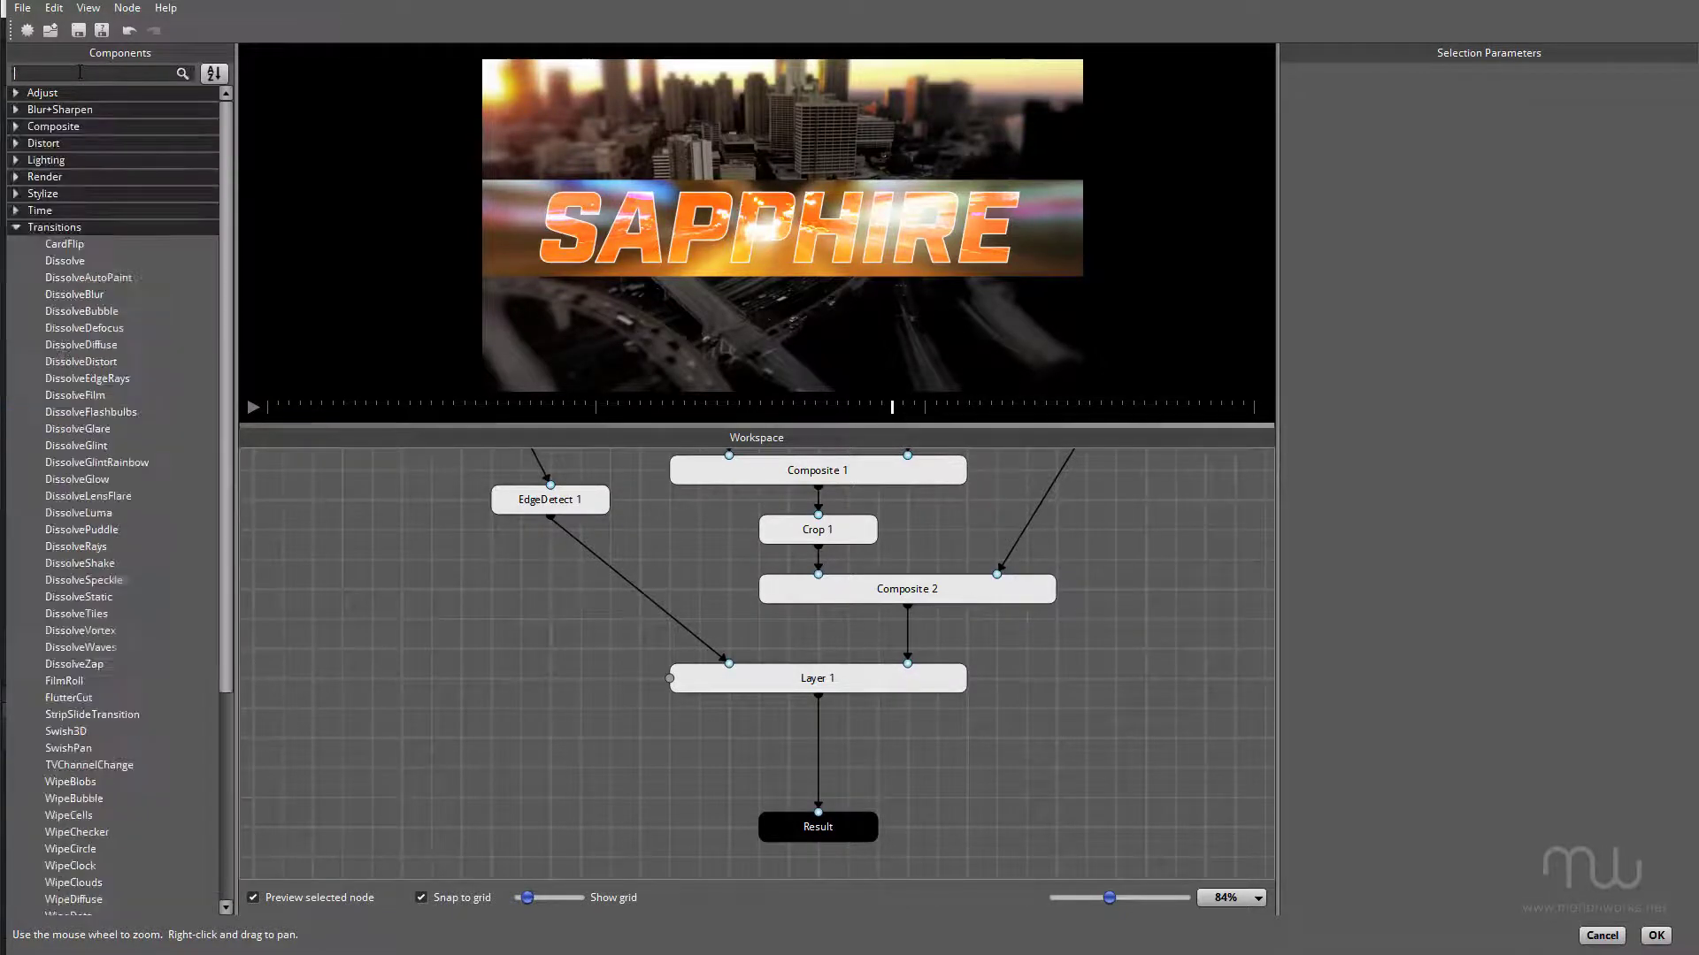
left_click_drag(71, 108, 572, 766)
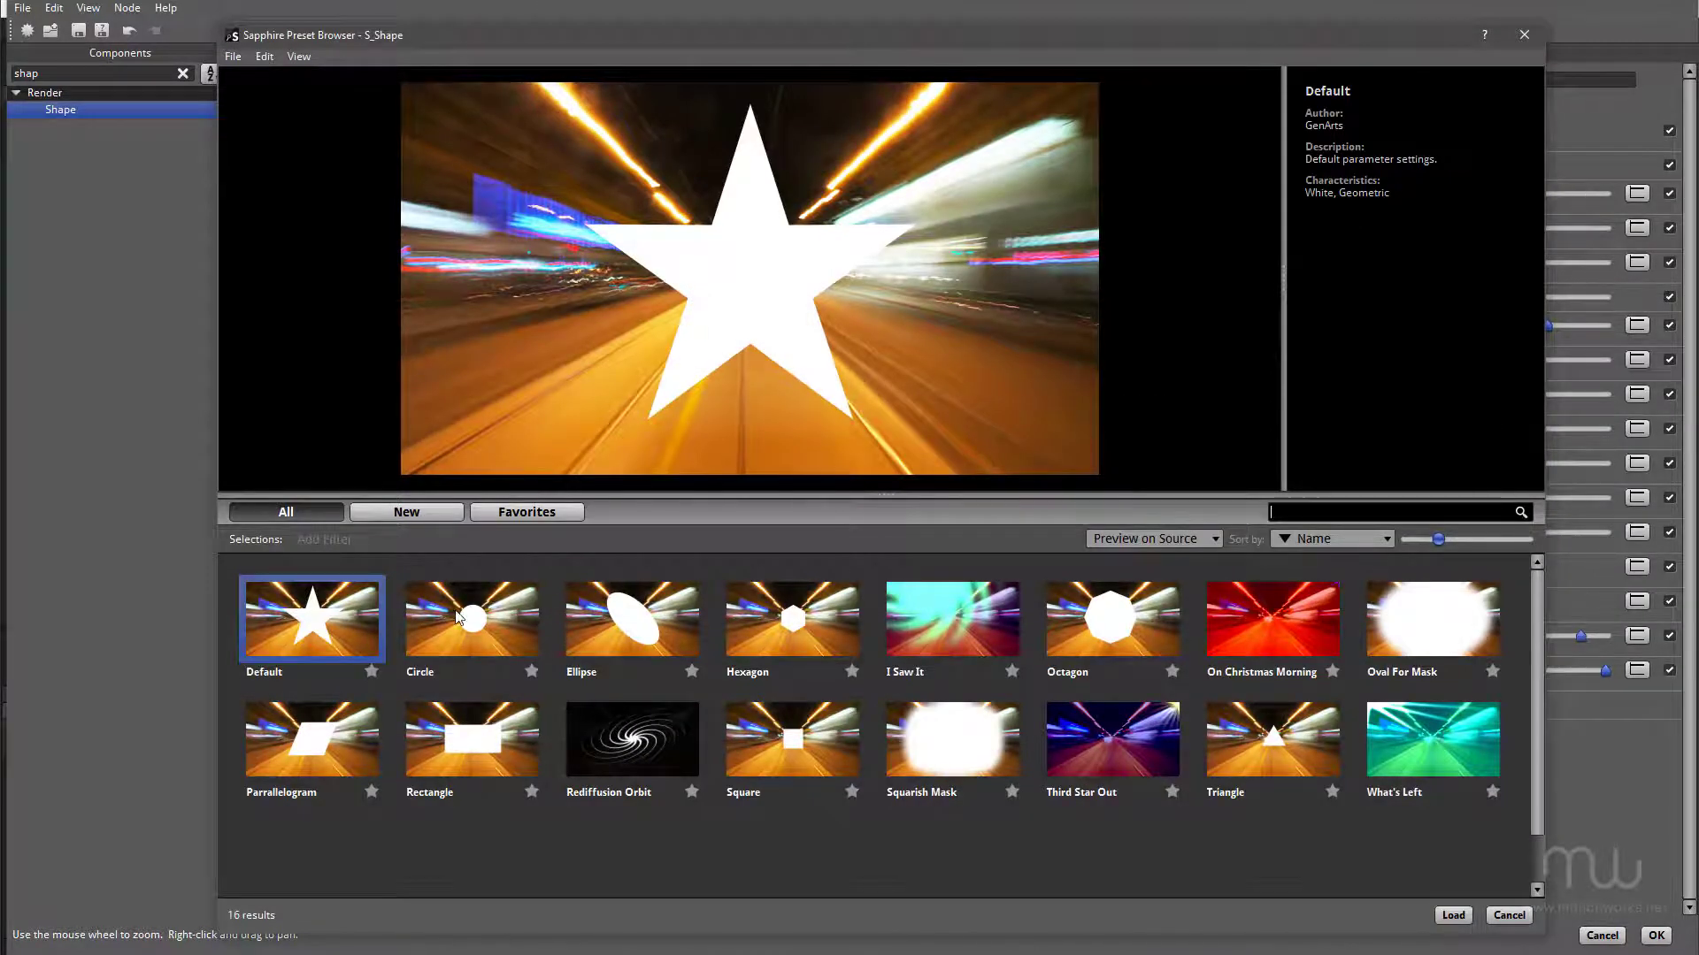
left_click(506, 610)
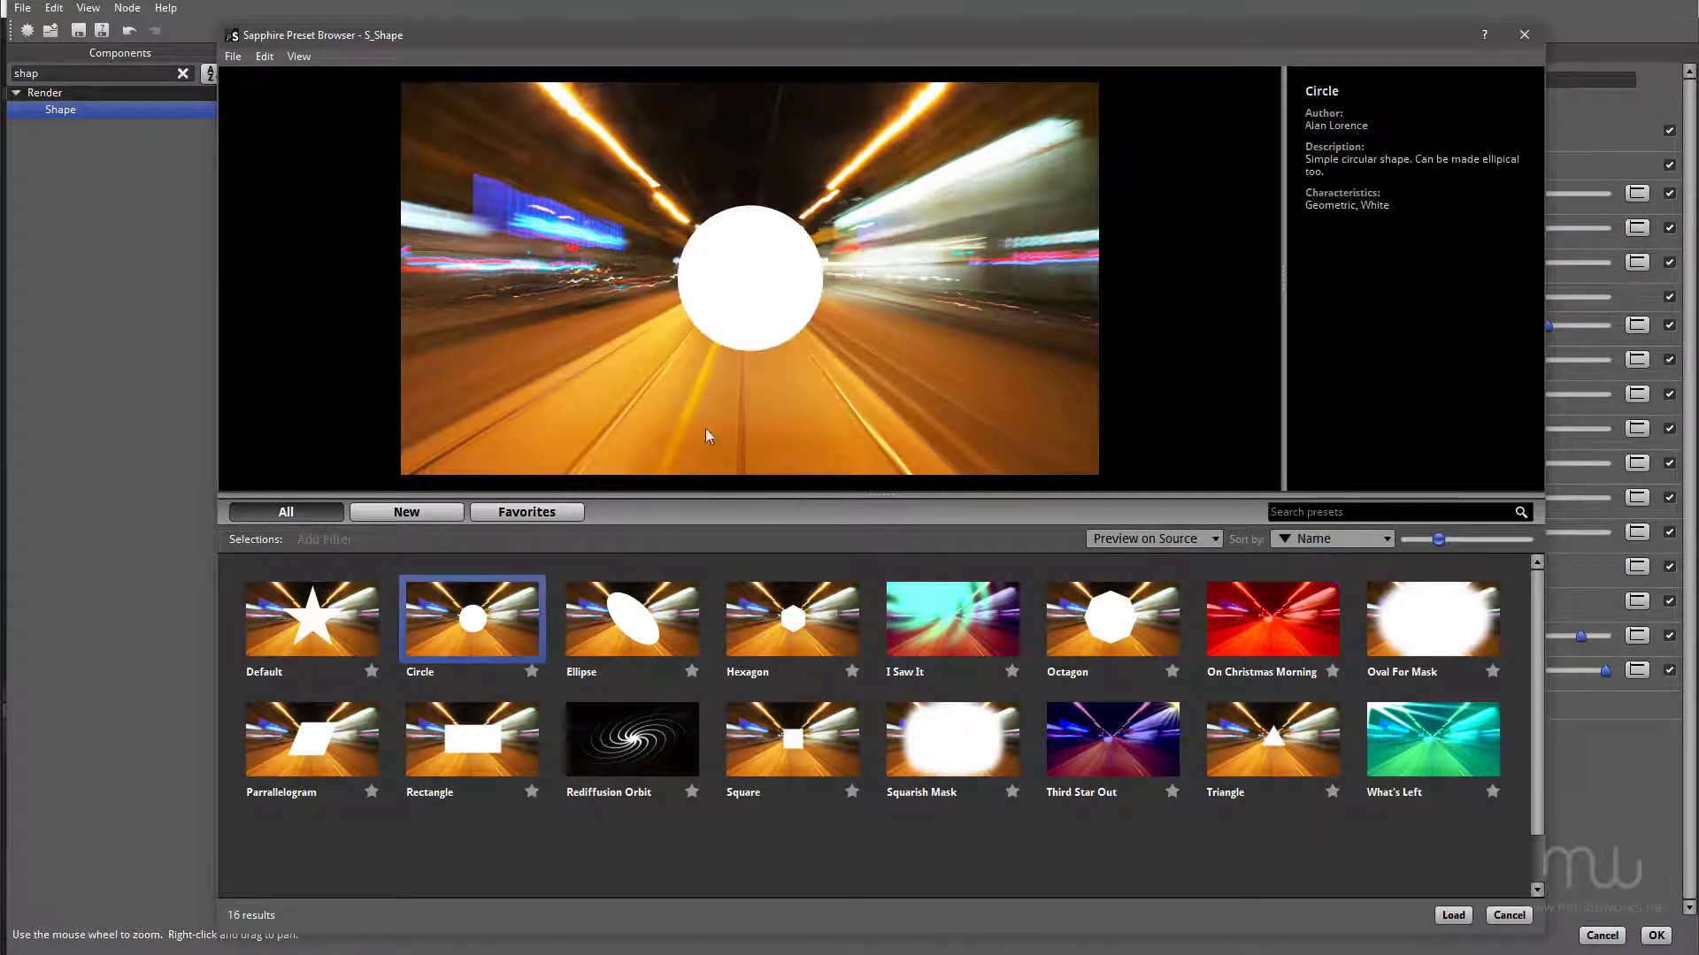
left_click(1453, 916)
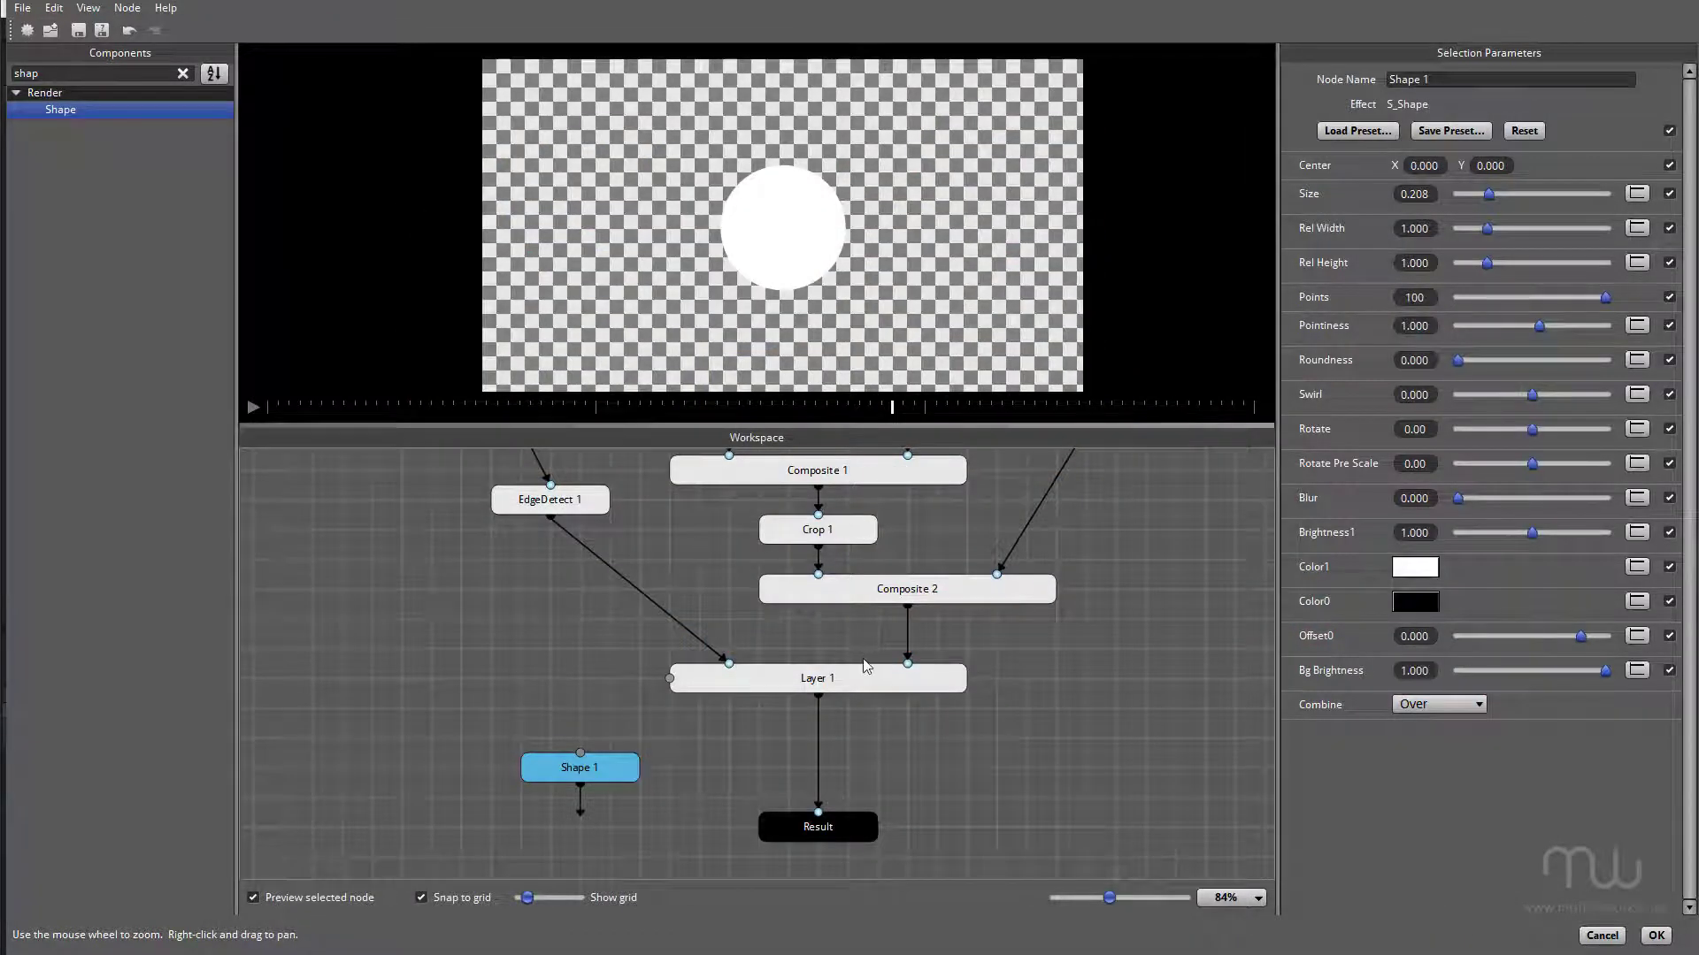
Step: Insert a Cutout node after Layer 1 and use Shape 1 as its matte
left_click(835, 687)
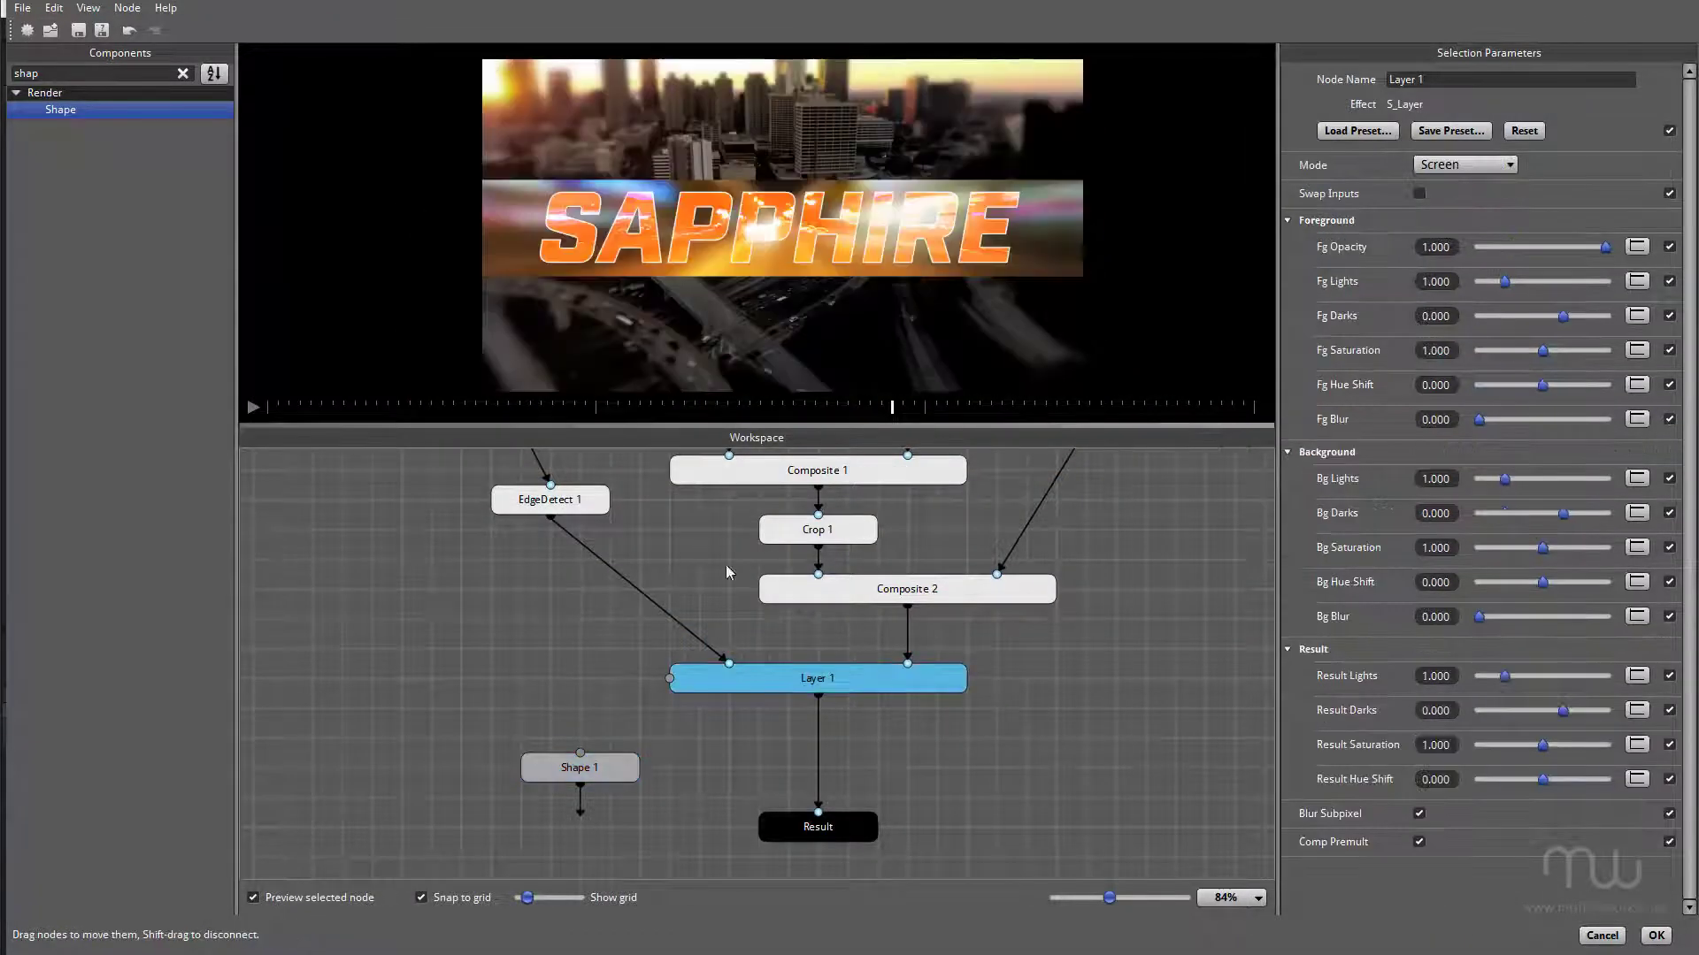
double_click(80, 71)
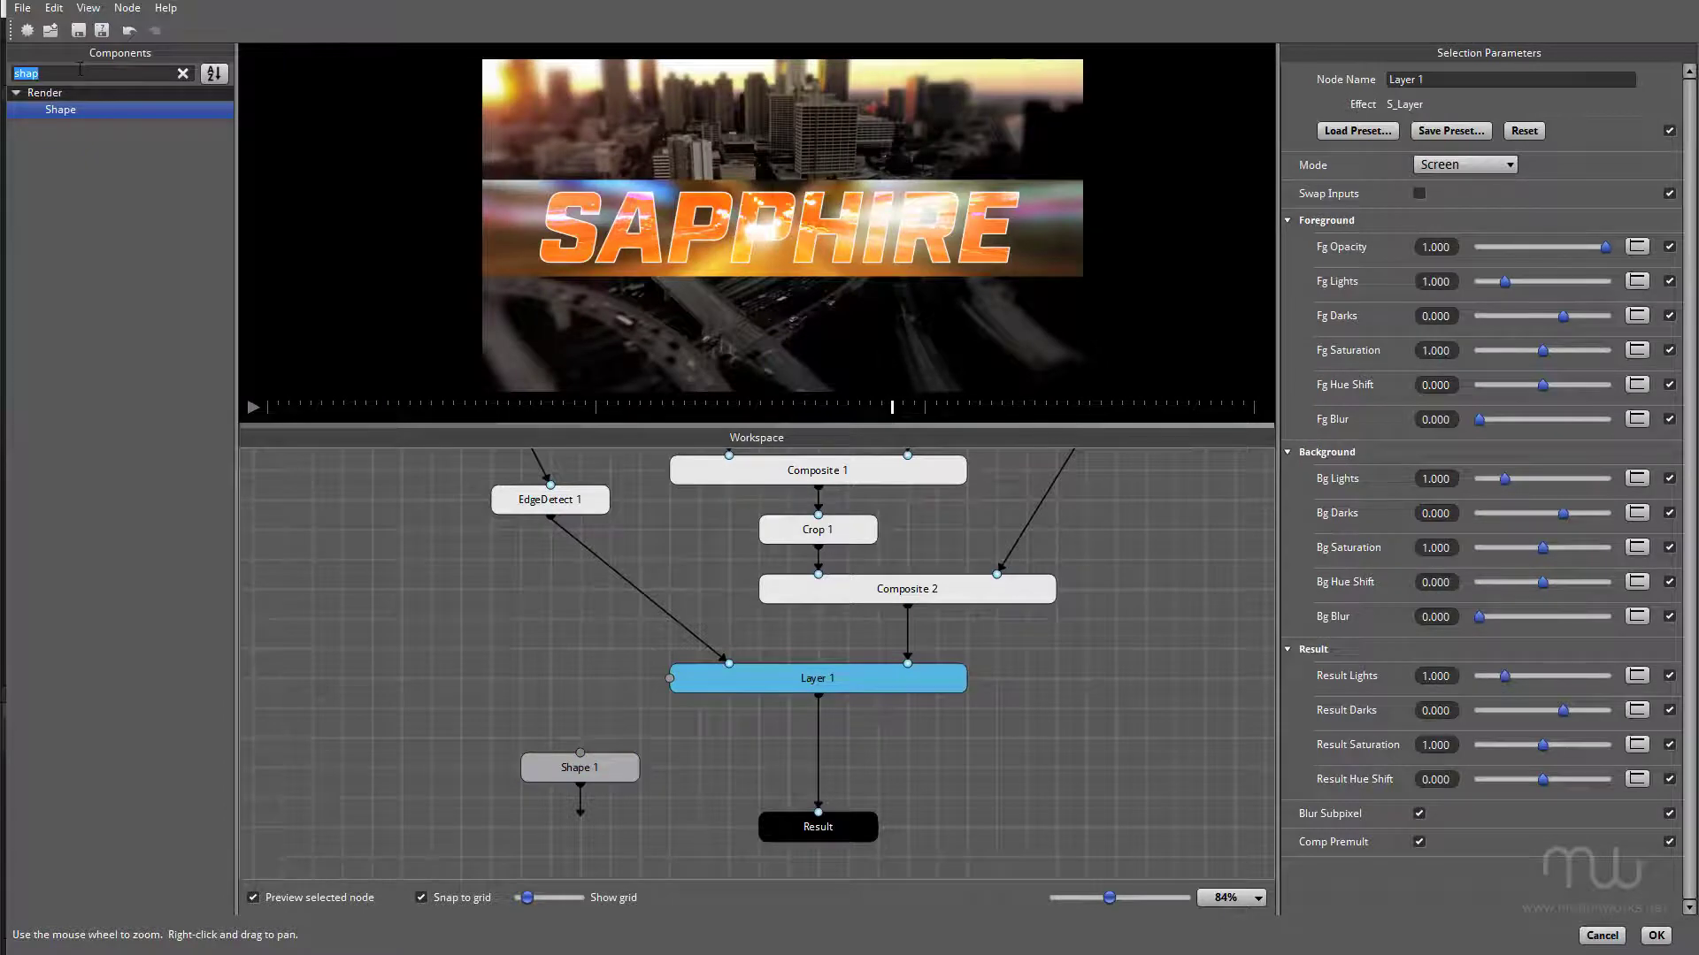
type("cut")
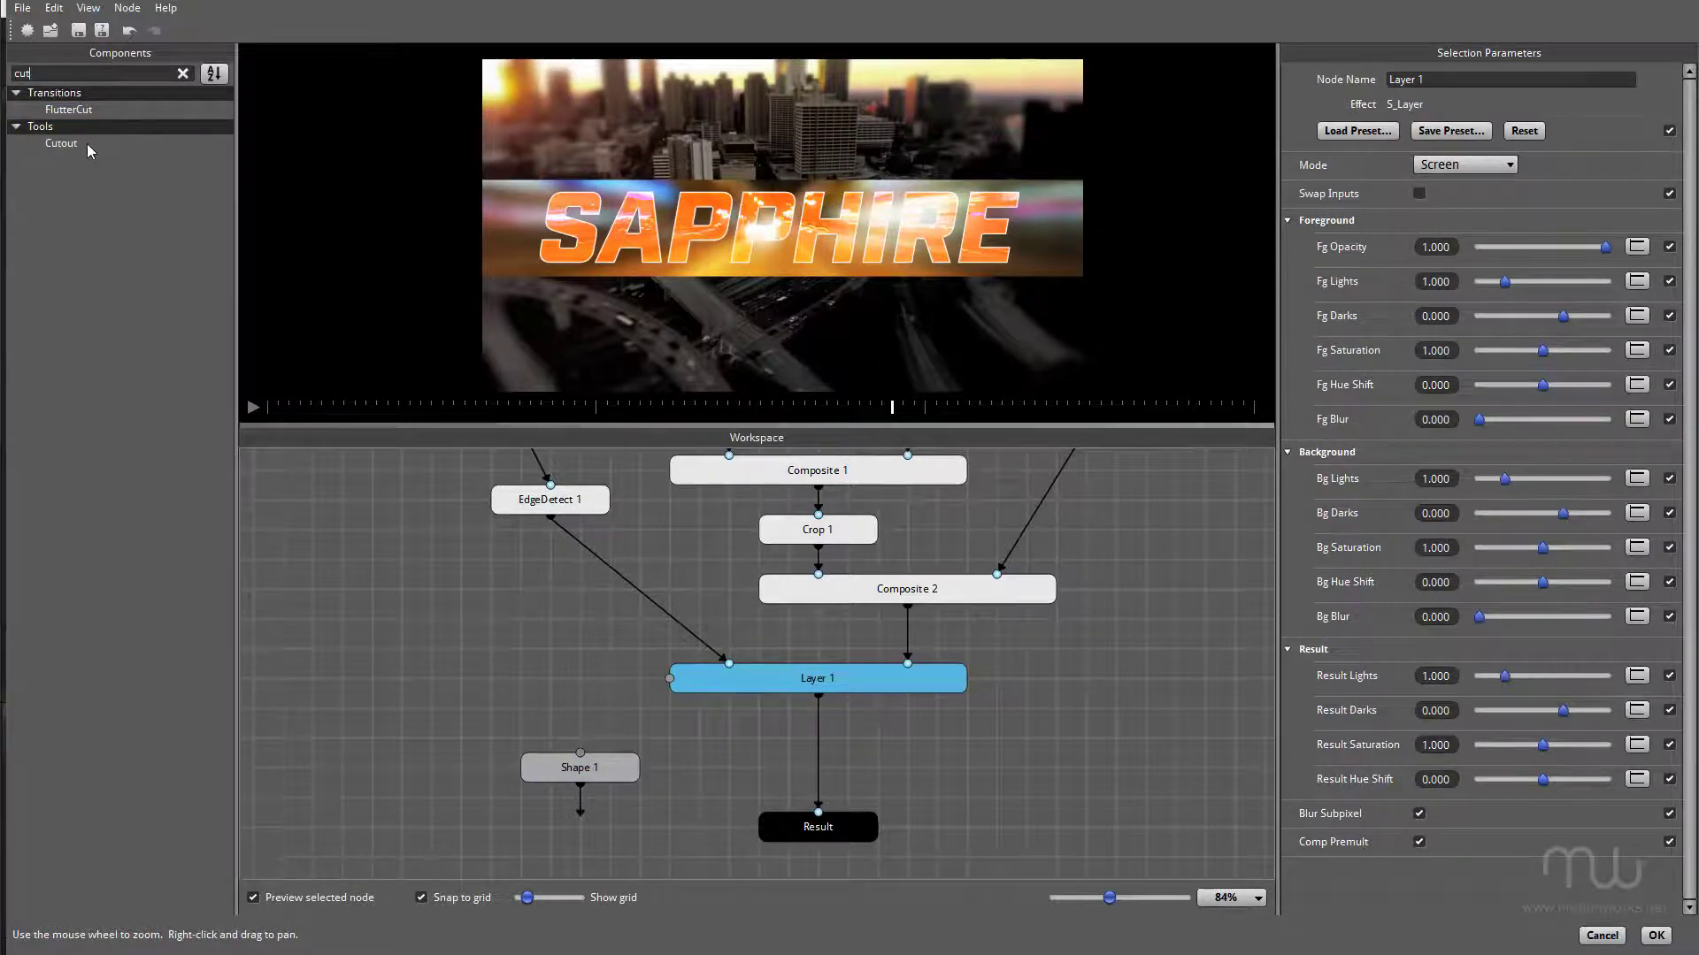
double_click(64, 145)
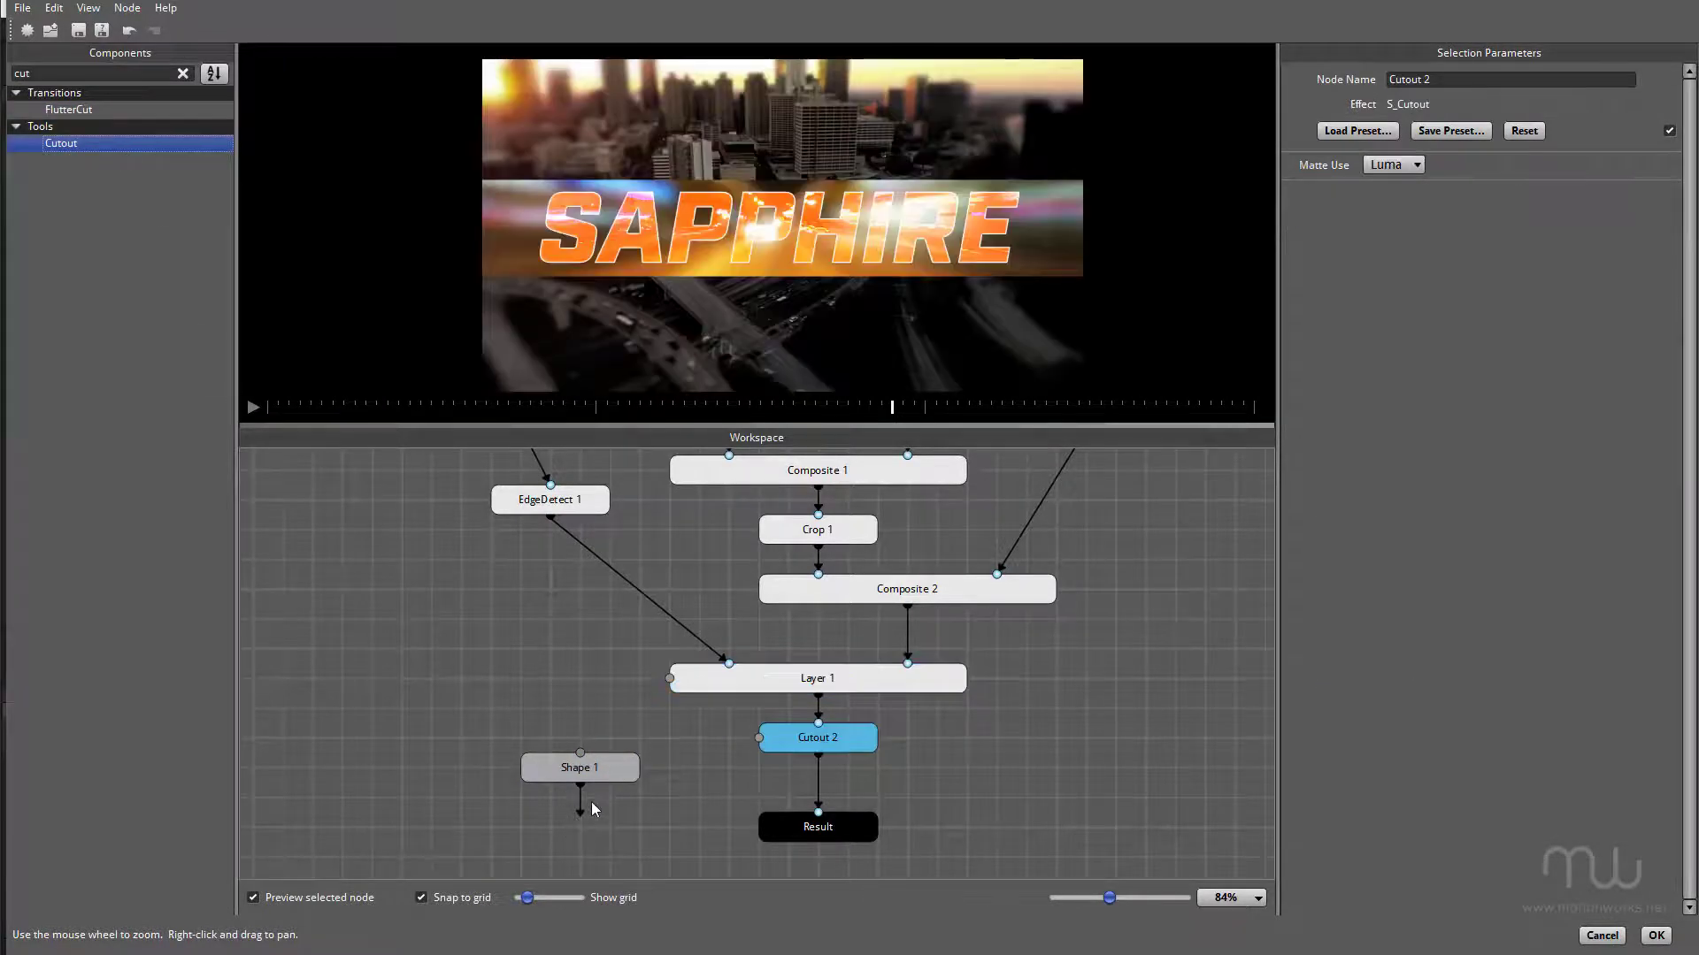
left_click_drag(582, 818, 759, 740)
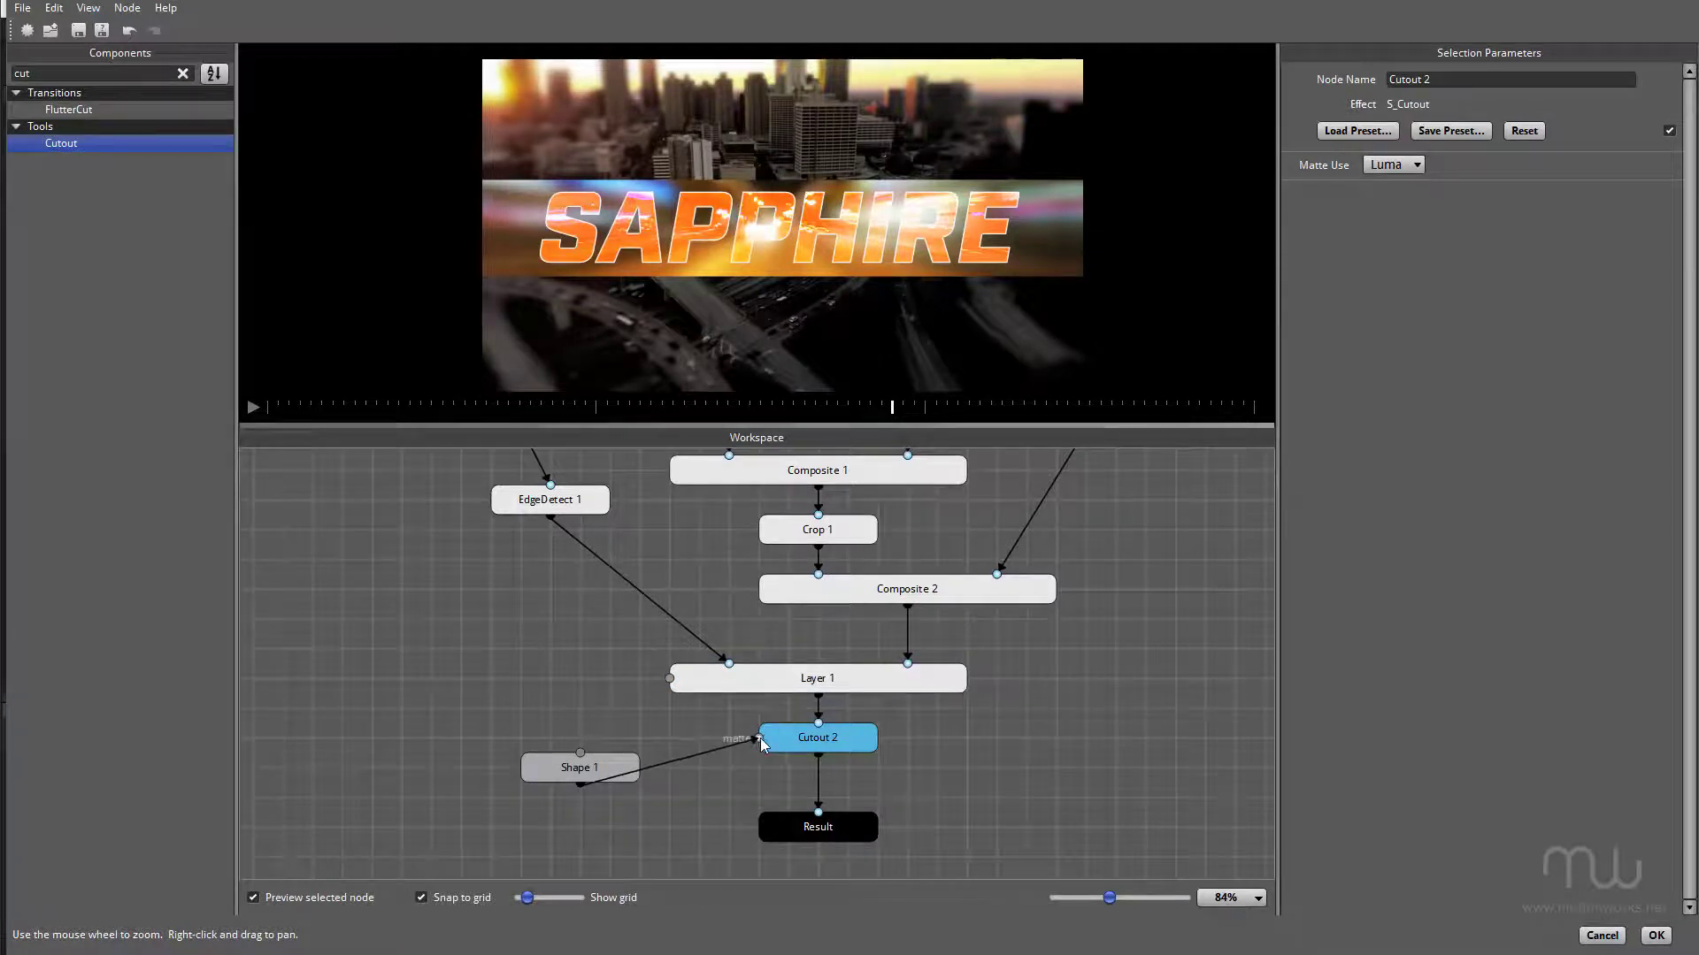
Step: Enlarge the circle's Size to 0.894 and animate it as a fast linear ramp
left_click(553, 783)
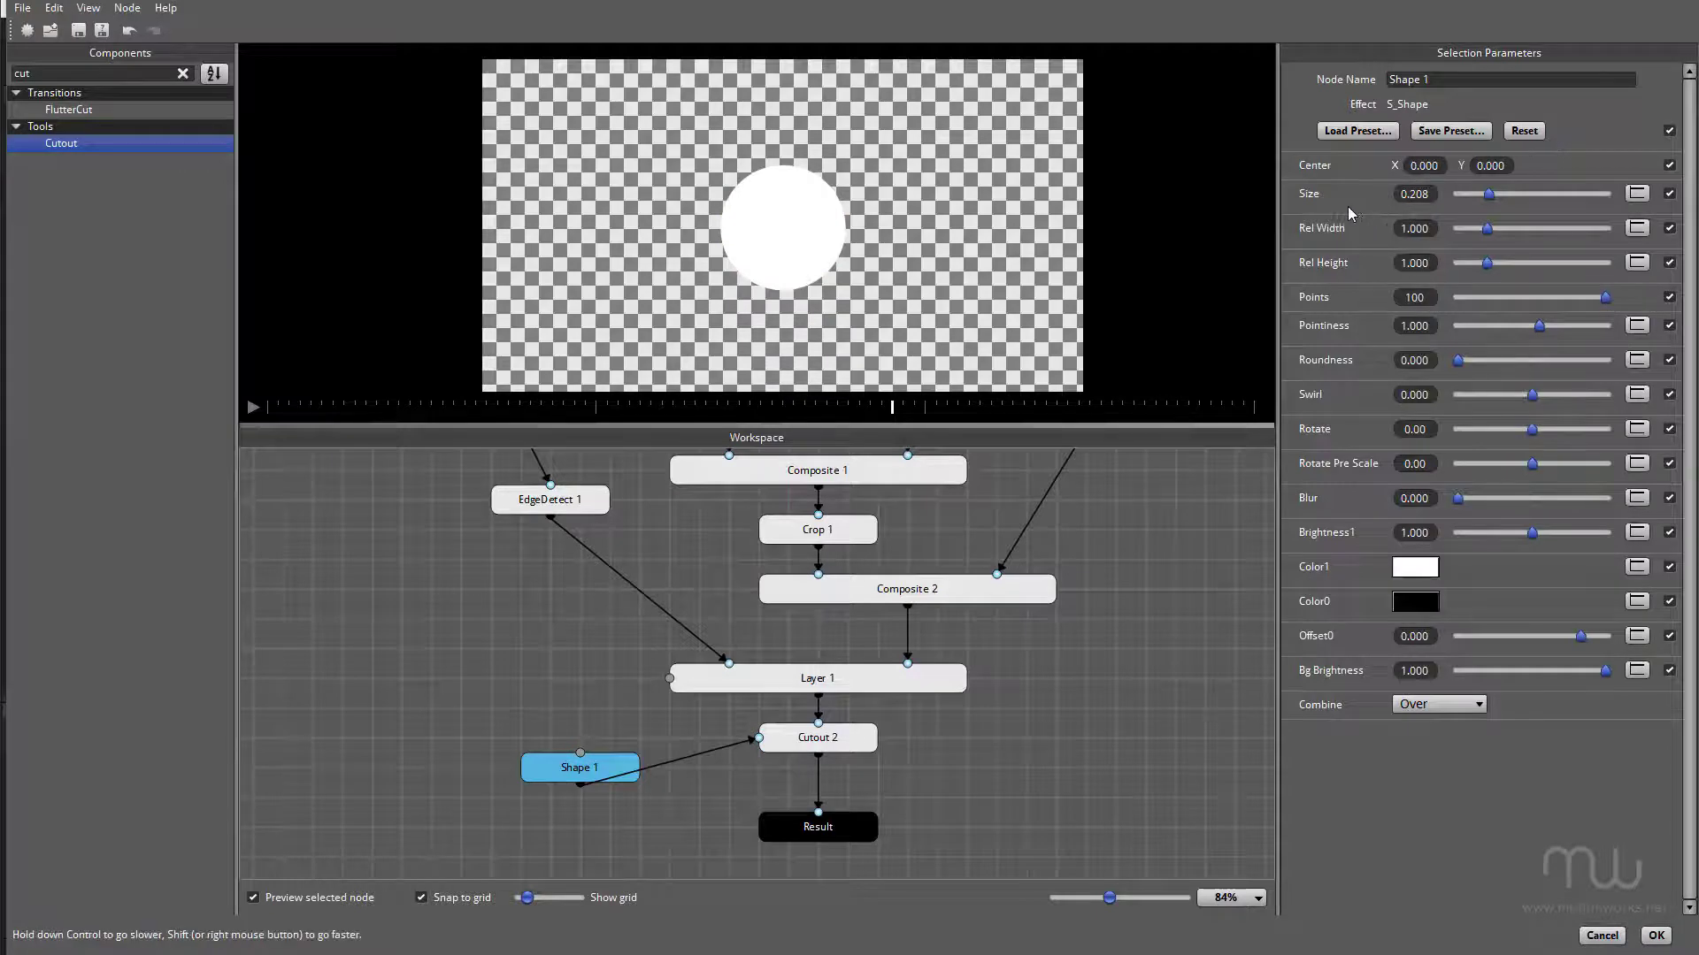
left_click_drag(1490, 196, 1590, 195)
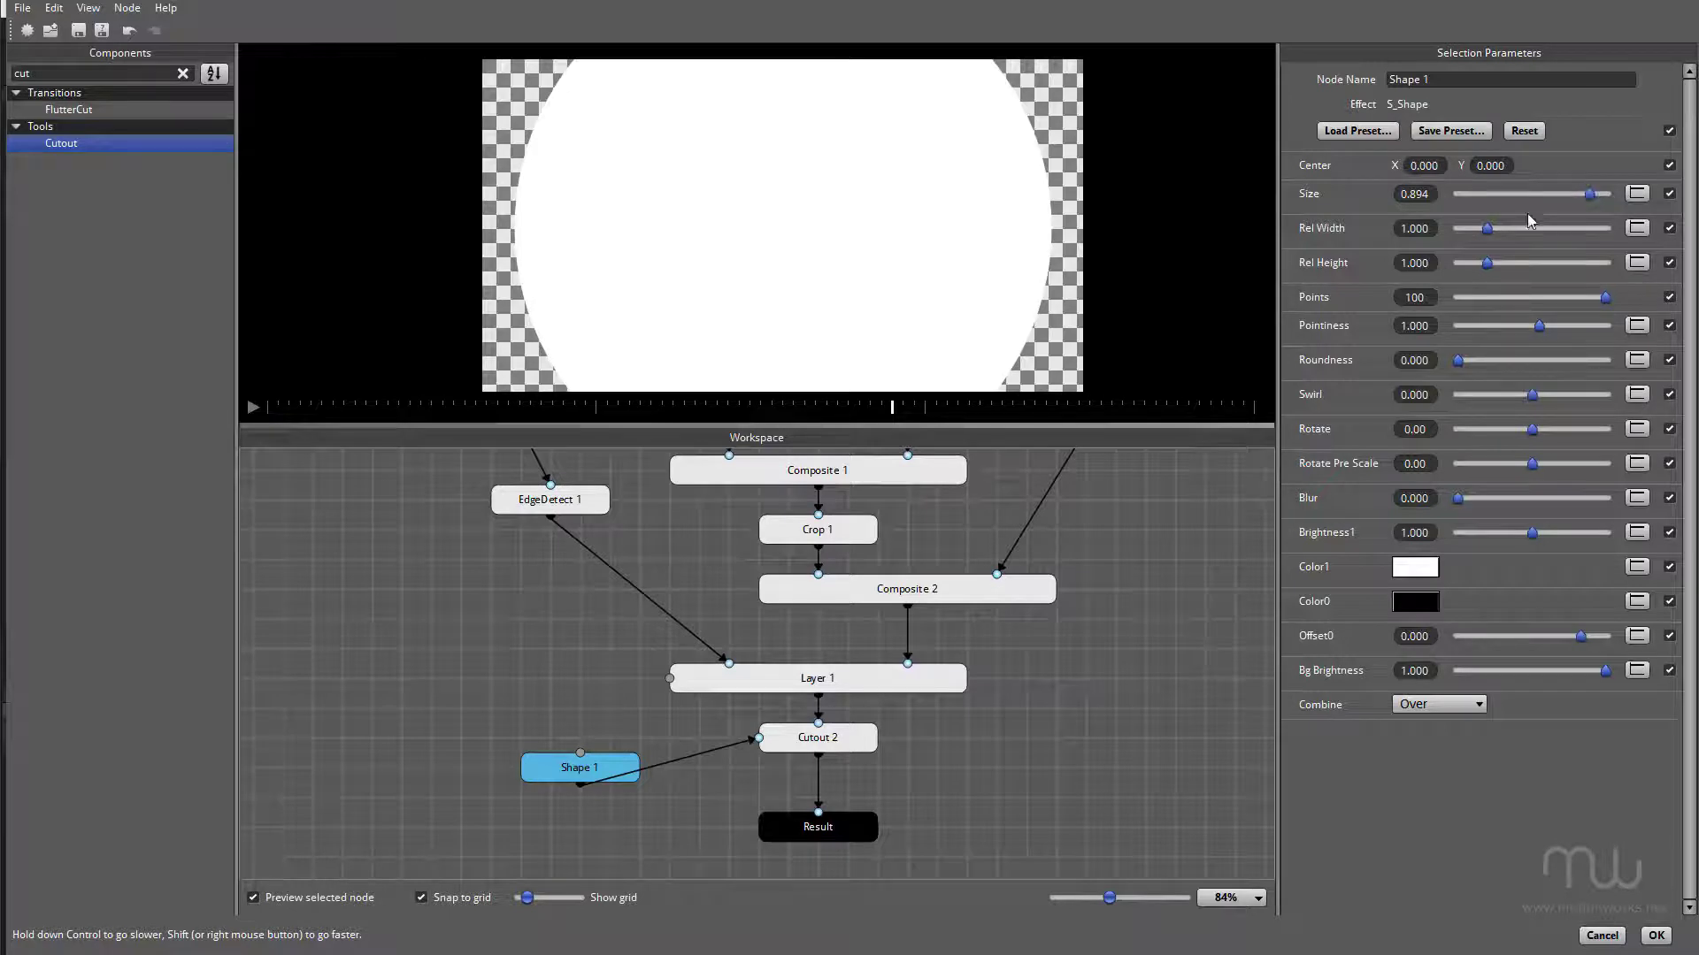
left_click(1637, 195)
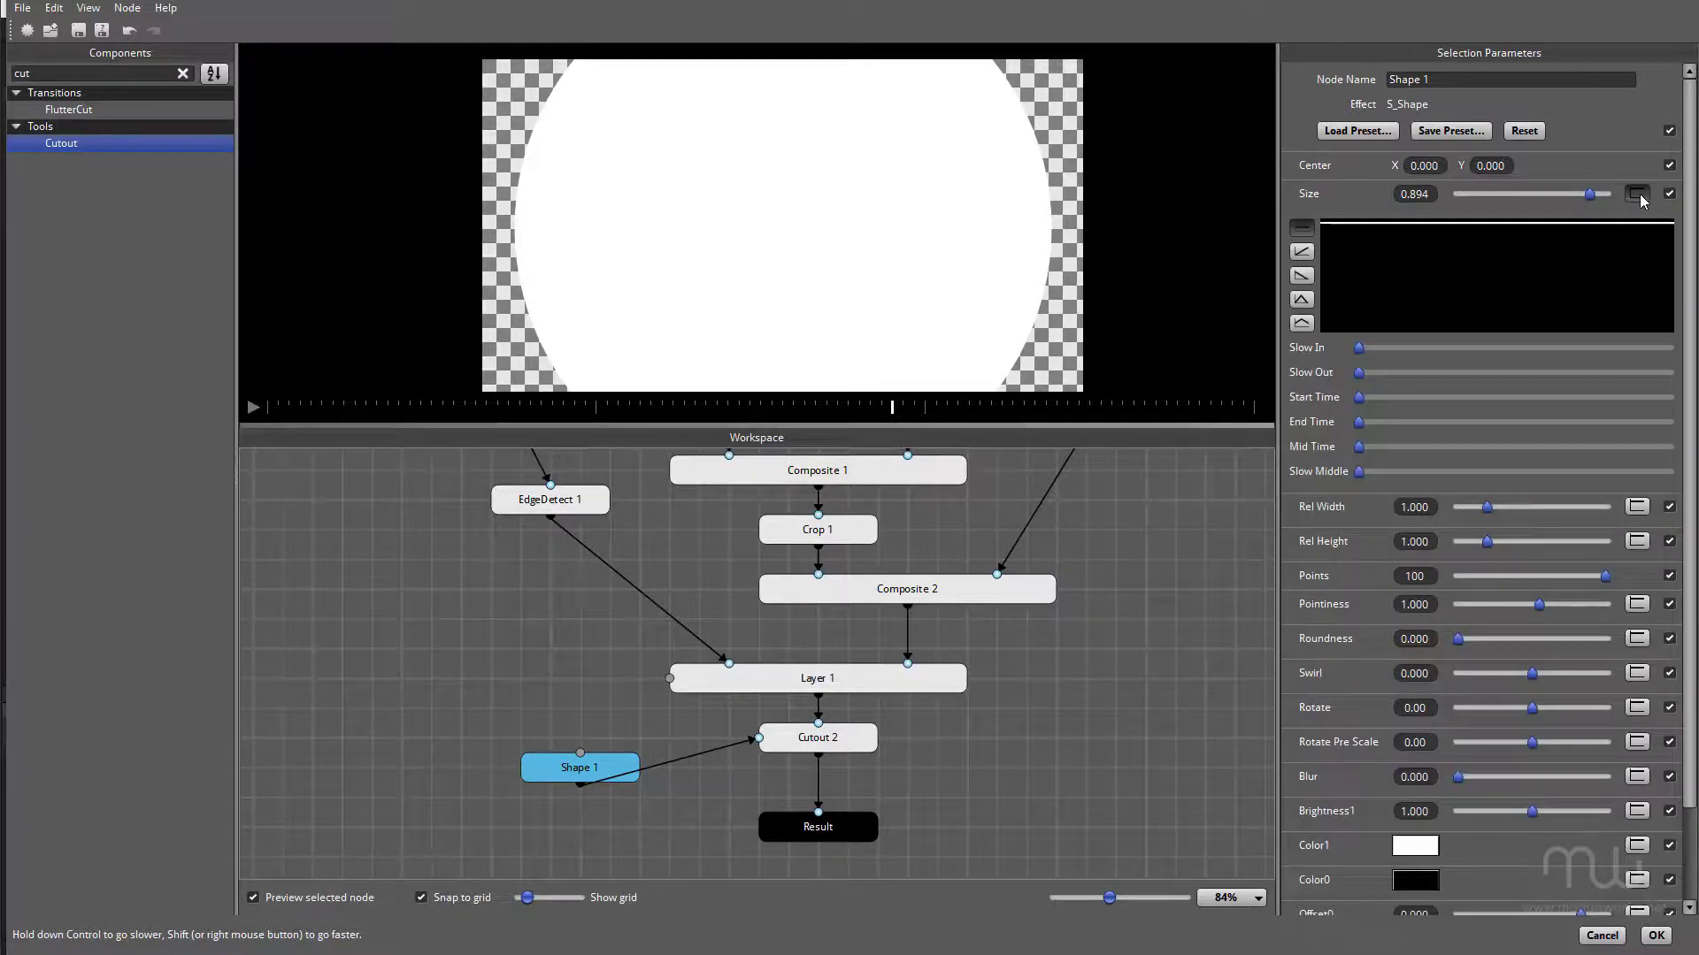
left_click(1302, 251)
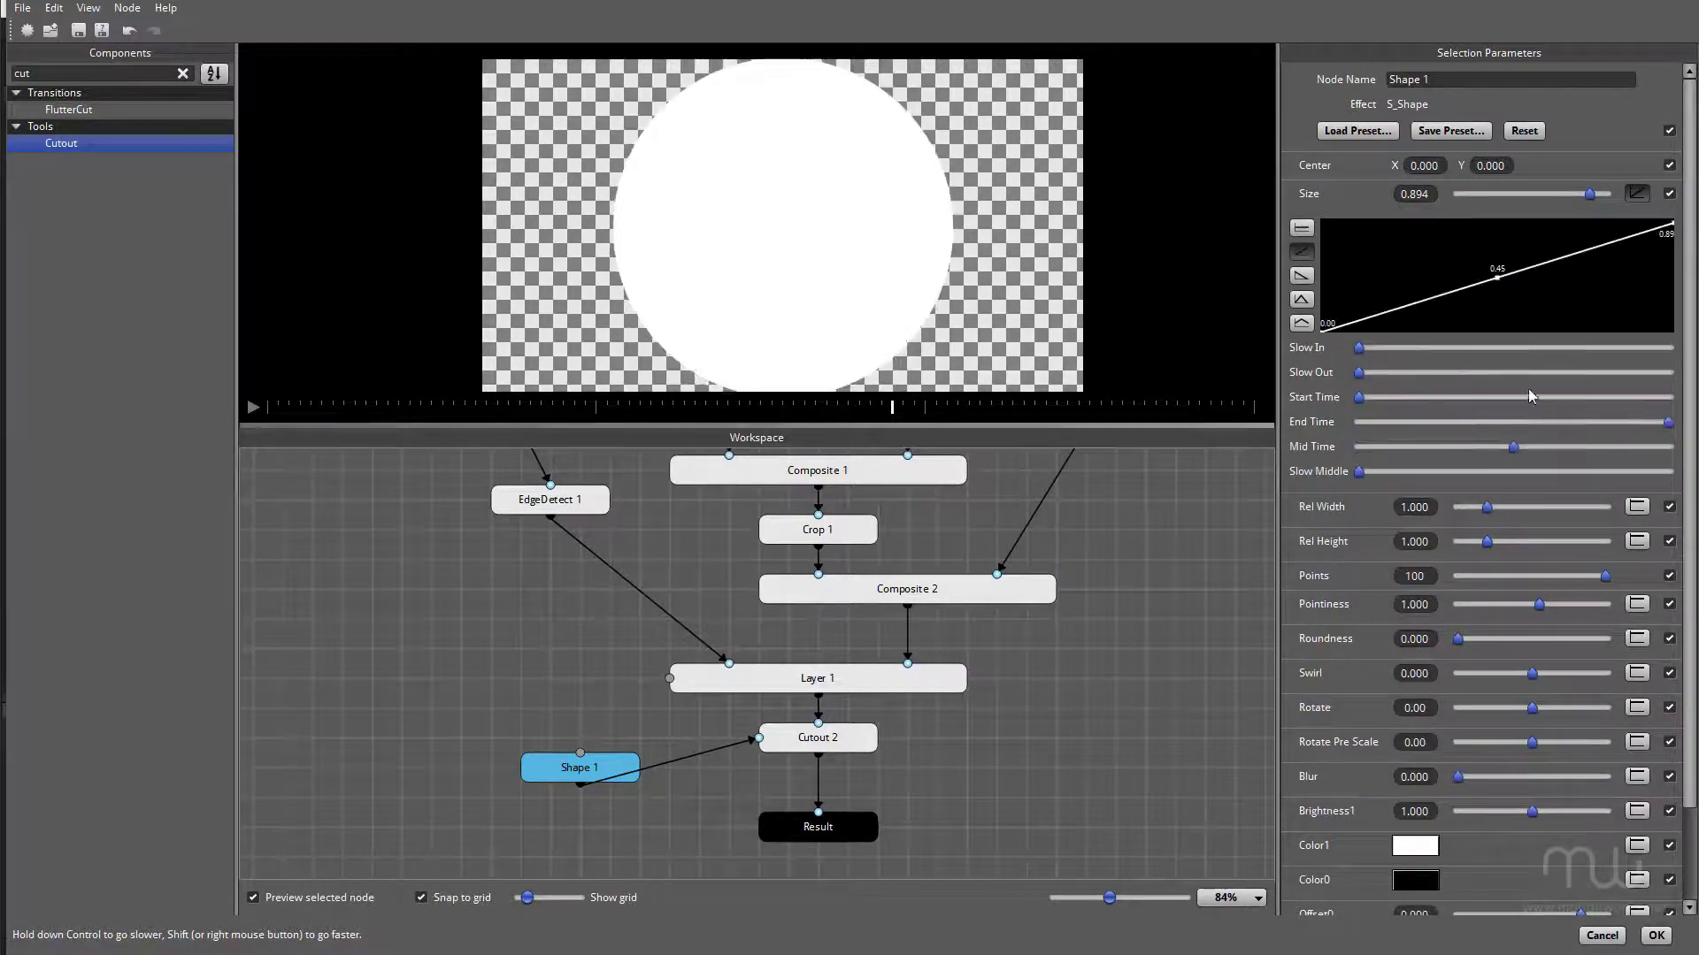
left_click_drag(1668, 422, 1382, 425)
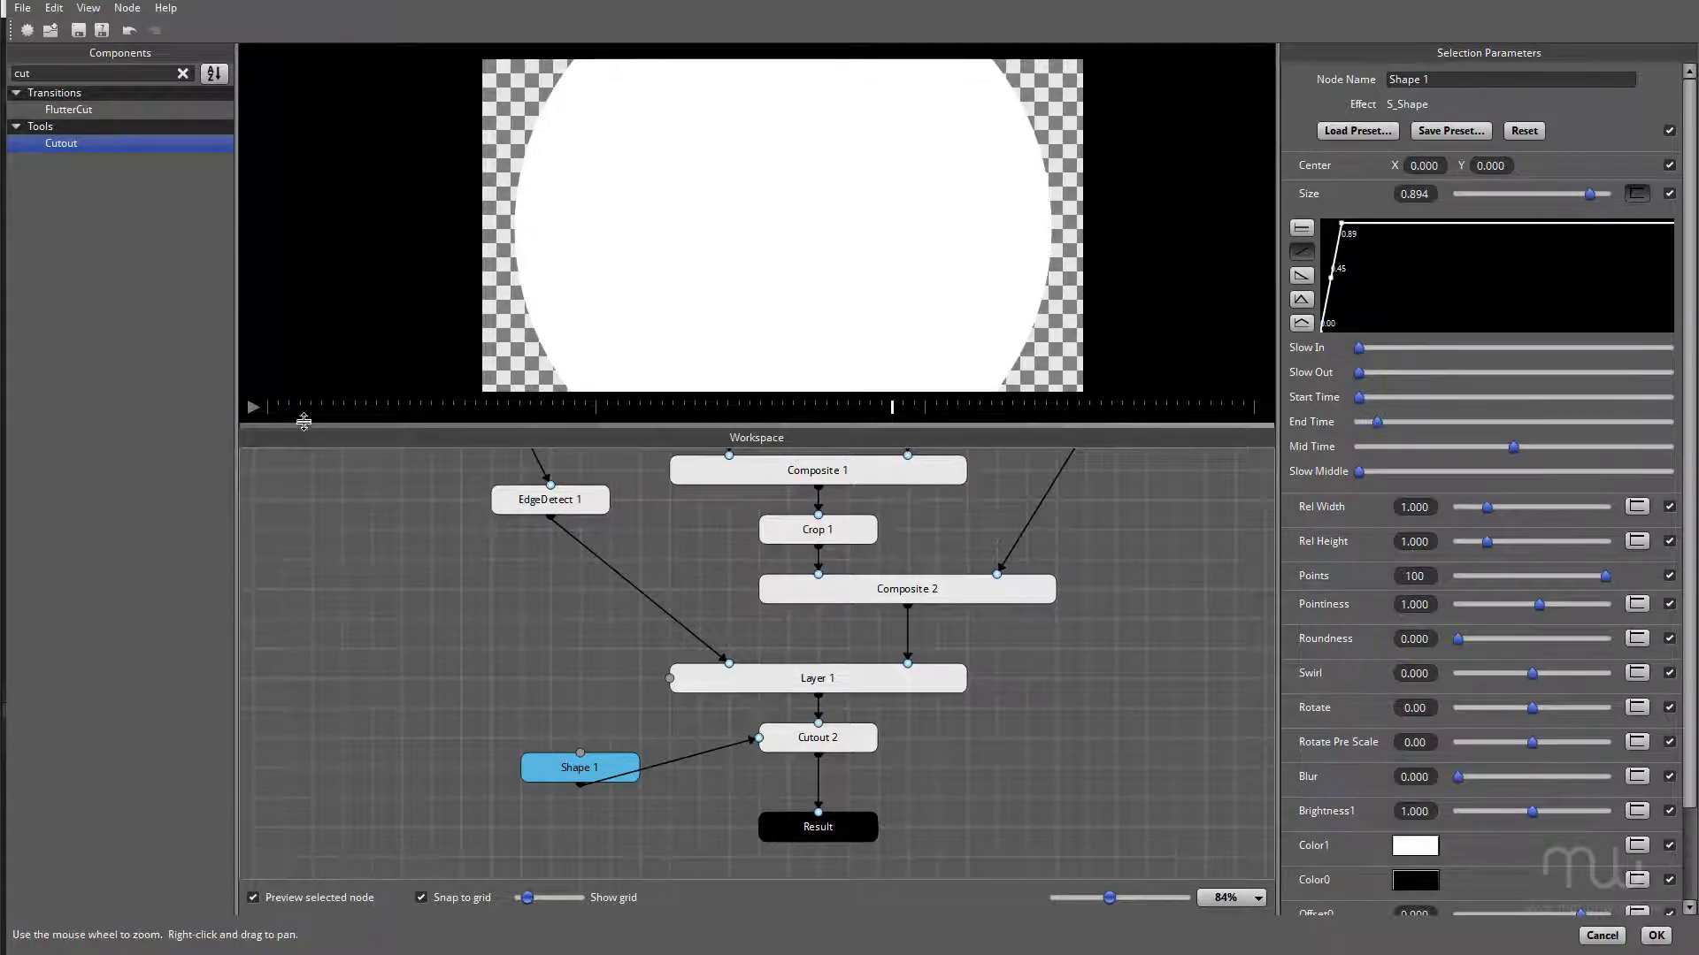
Step: Play back the Cutout 2 preview of the title revealed inside the circle
left_click(253, 407)
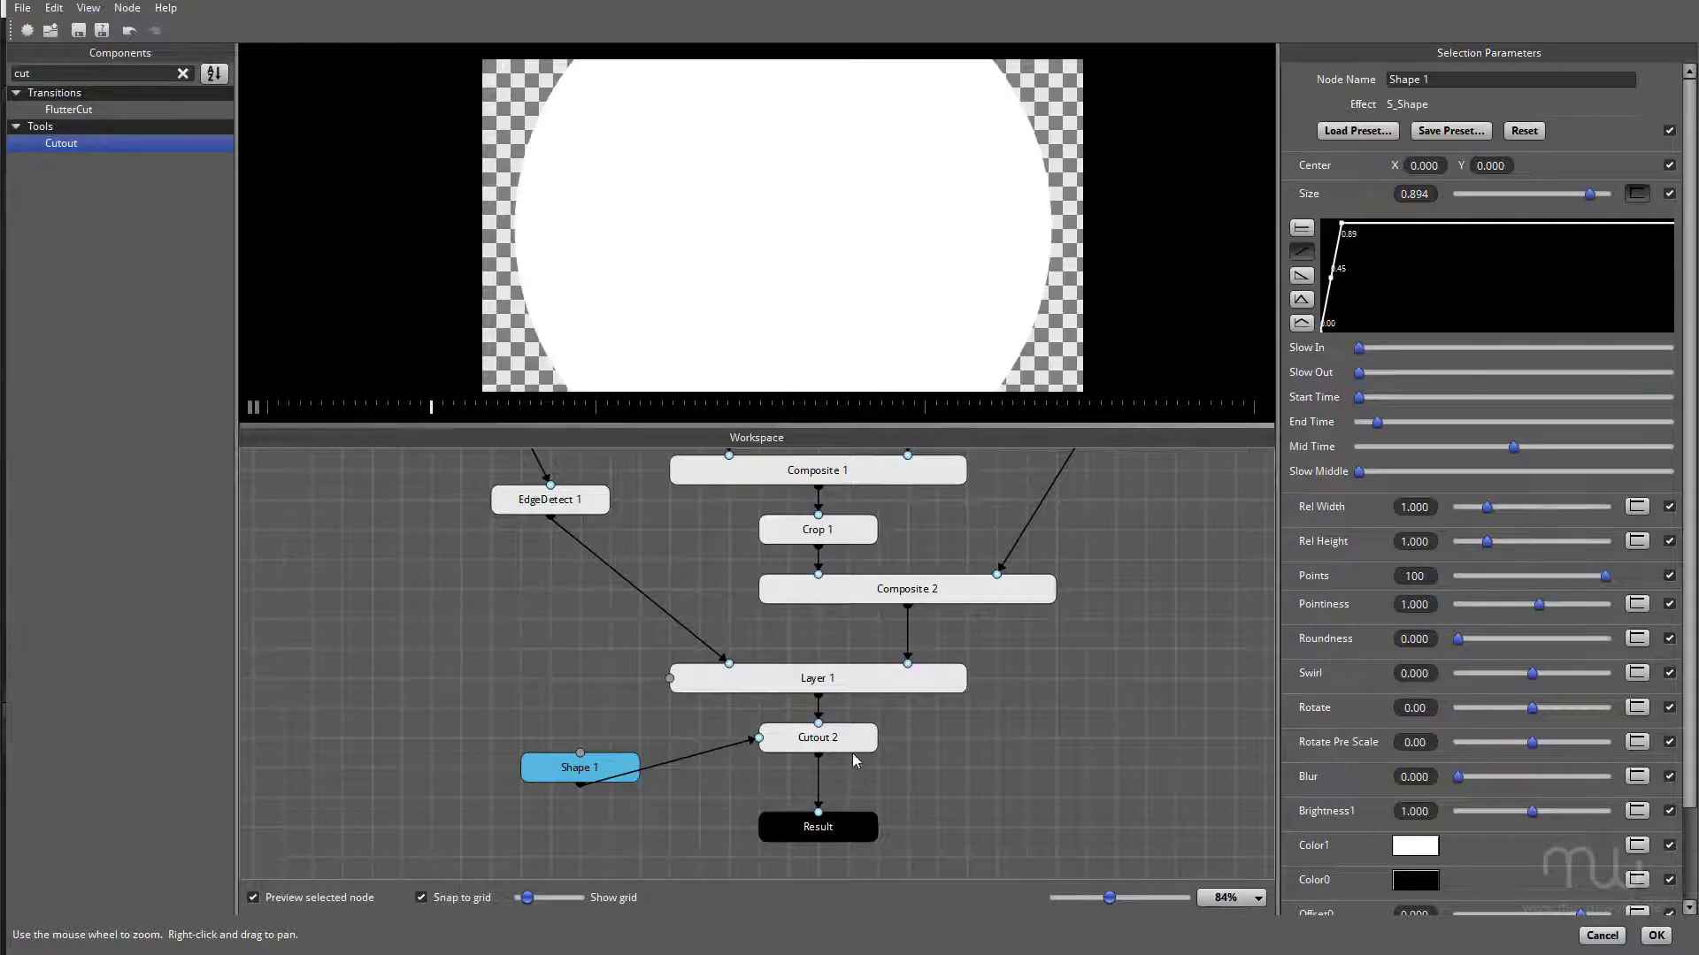
left_click(855, 748)
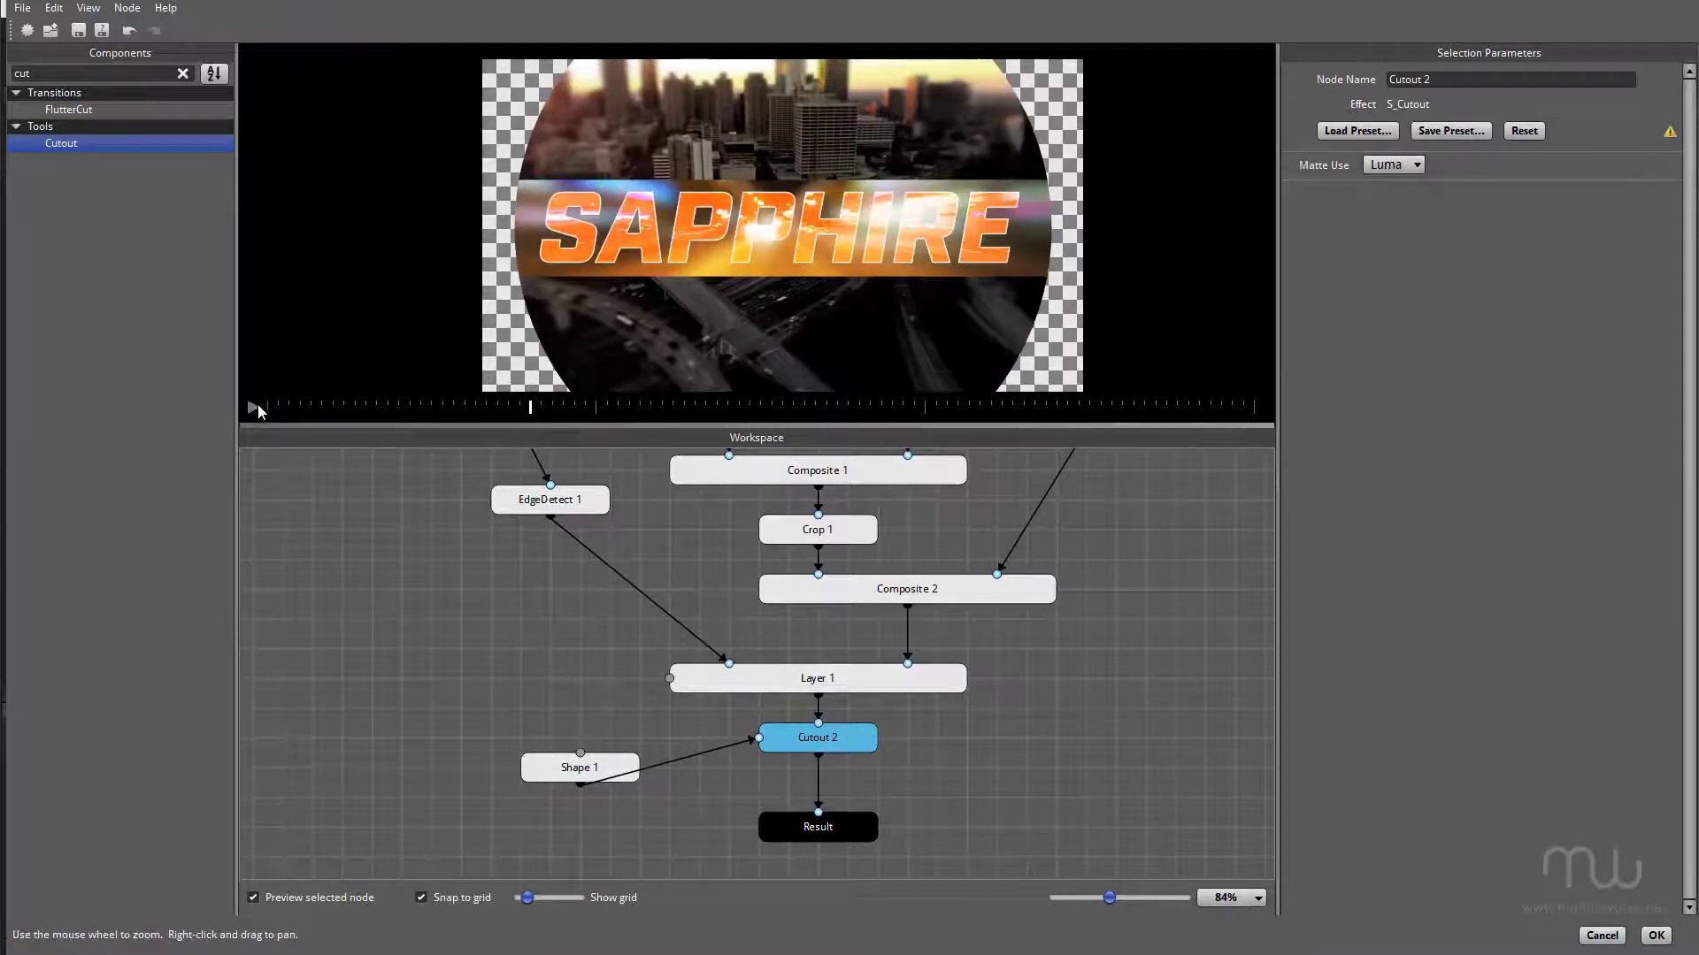
left_click(253, 408)
left_click(252, 407)
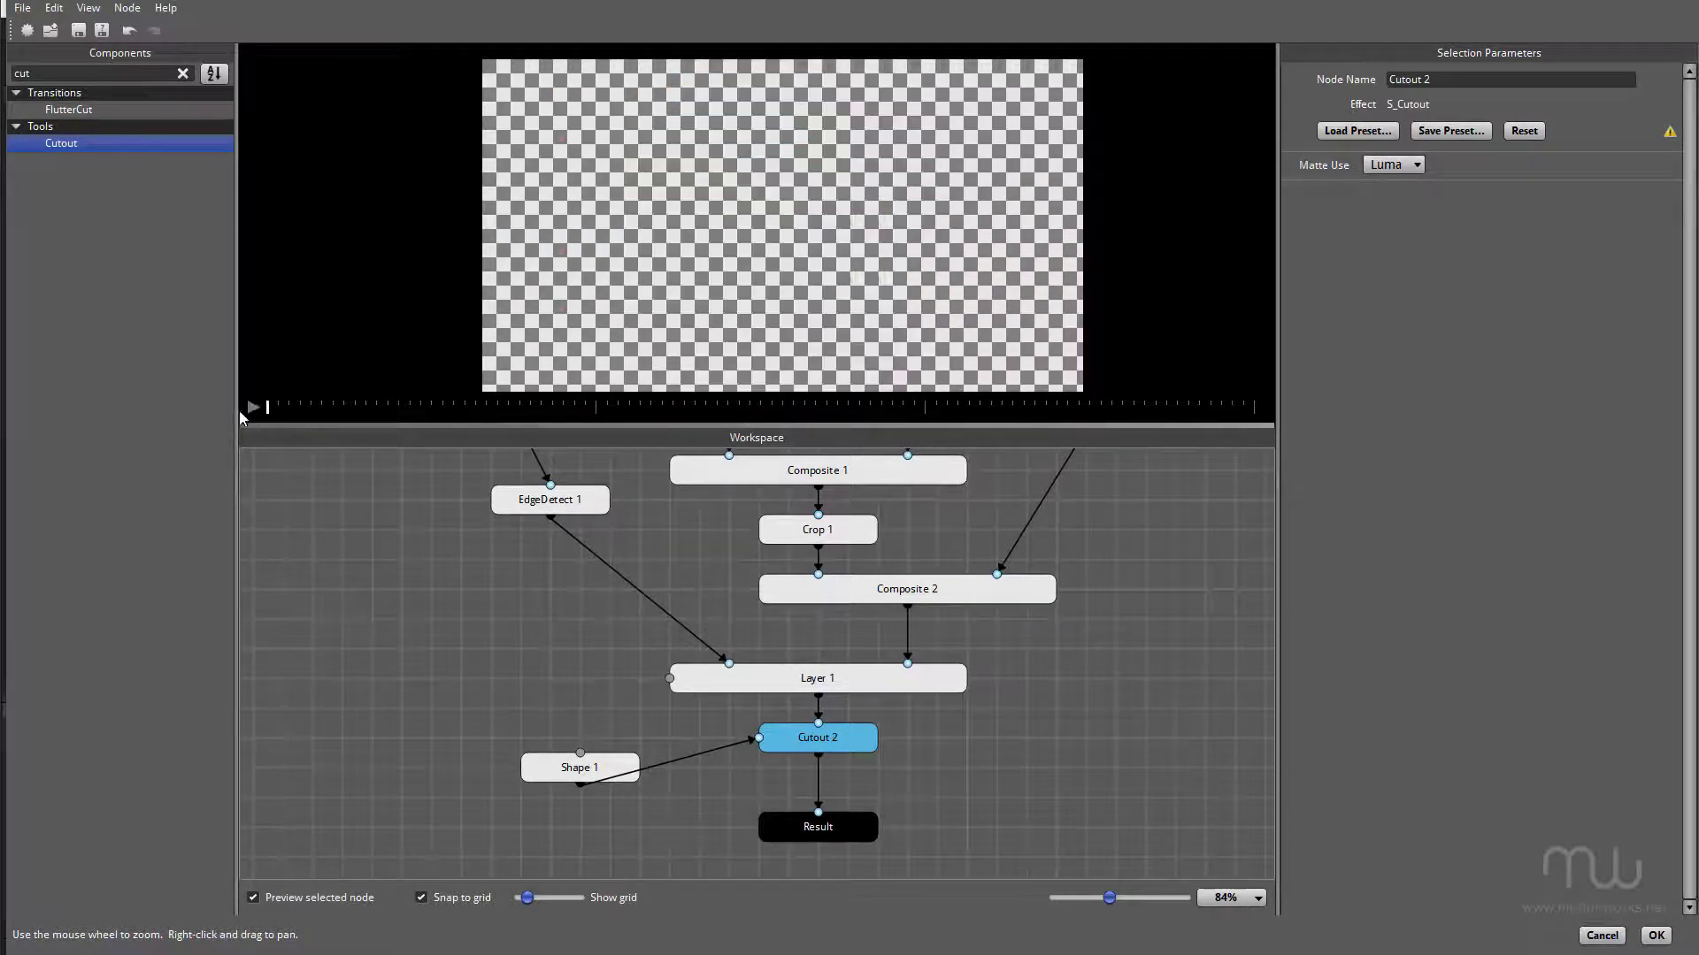
key("space")
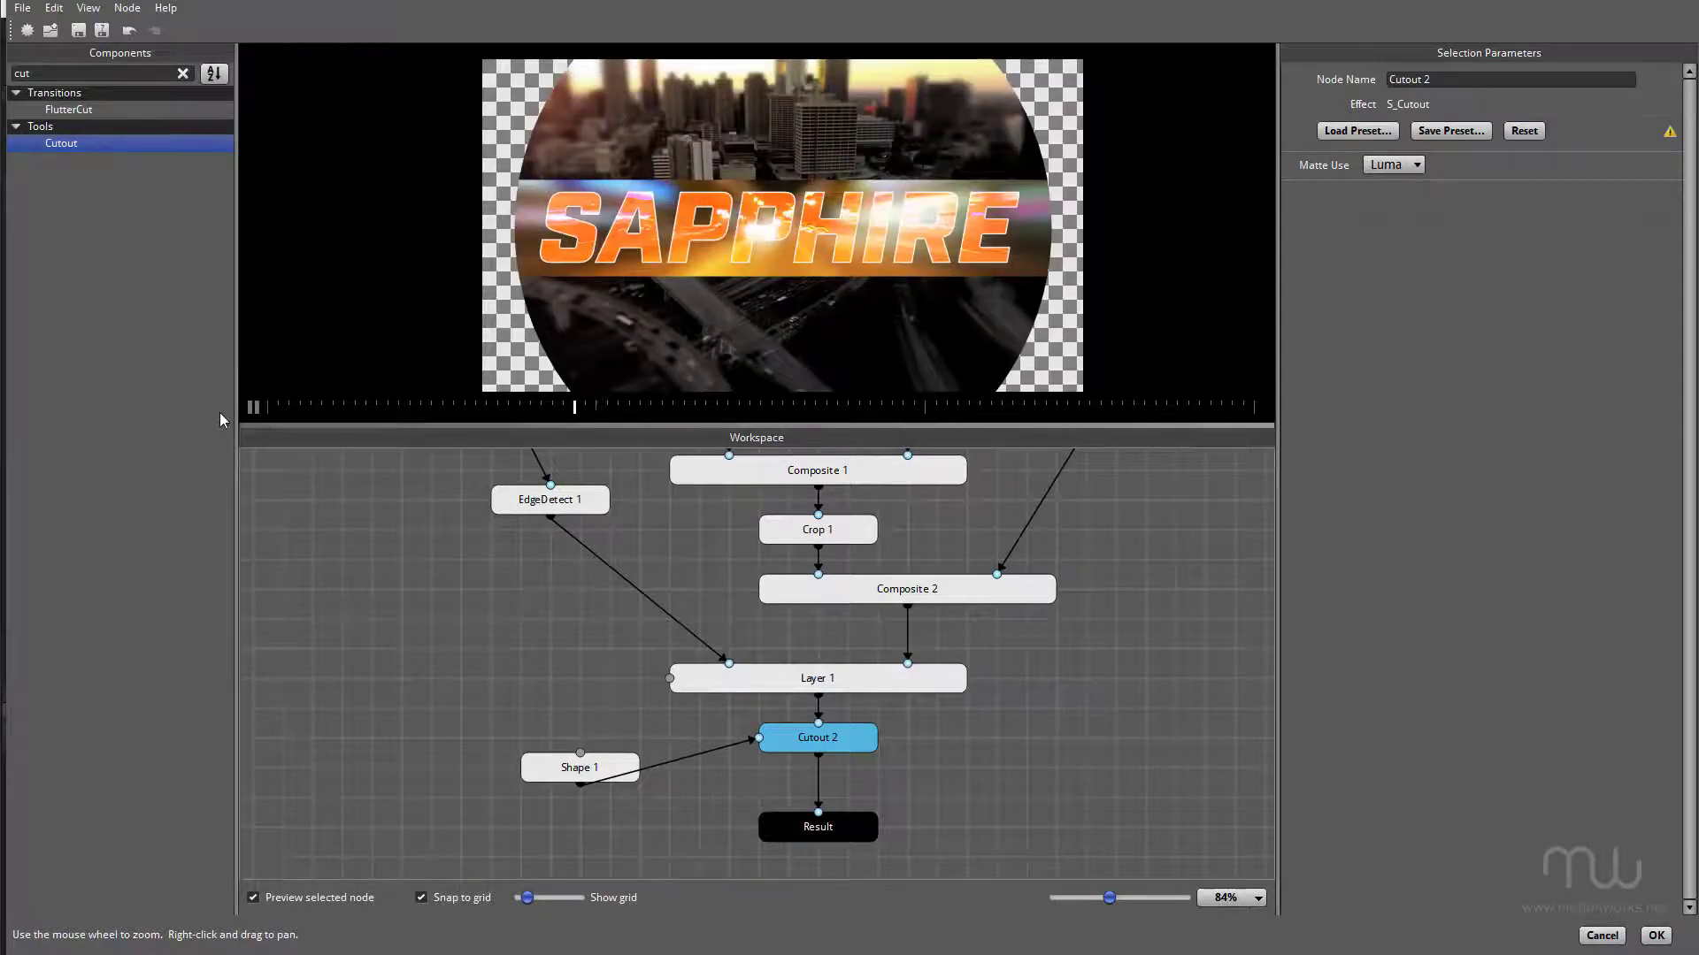
Step: Stop playback and add a Blend node to the graph beside Cutout 2
left_click(252, 408)
left_click_drag(1113, 568, 1021, 612)
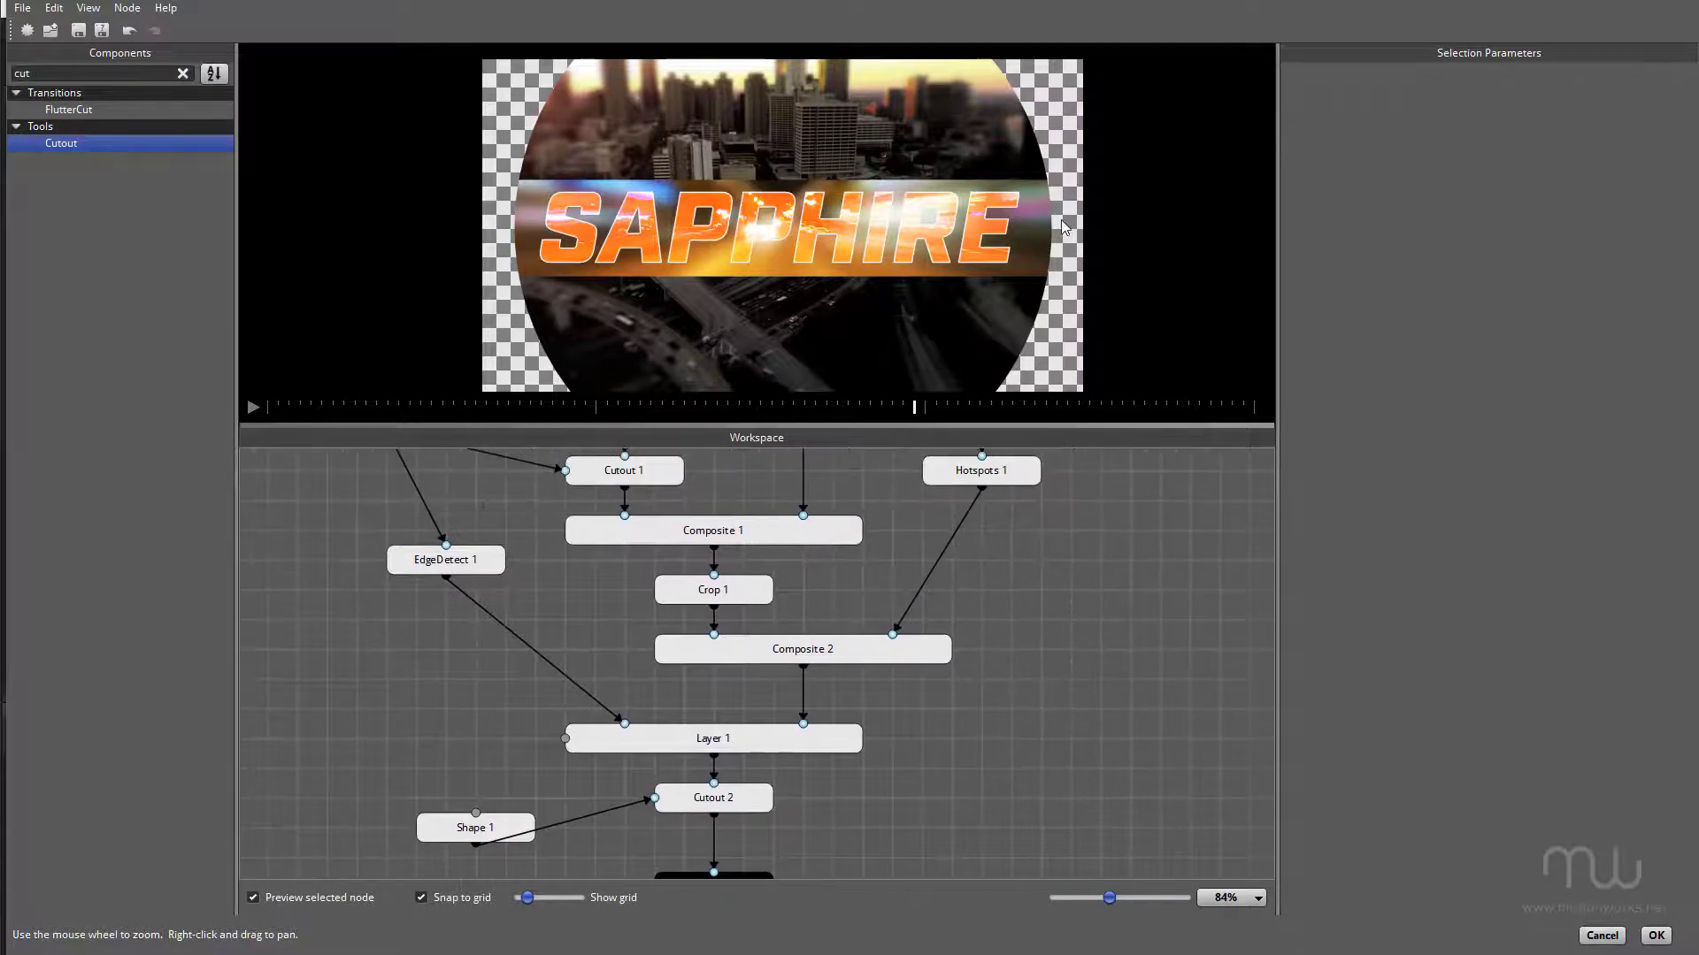
scroll(1040, 631, "down", 4)
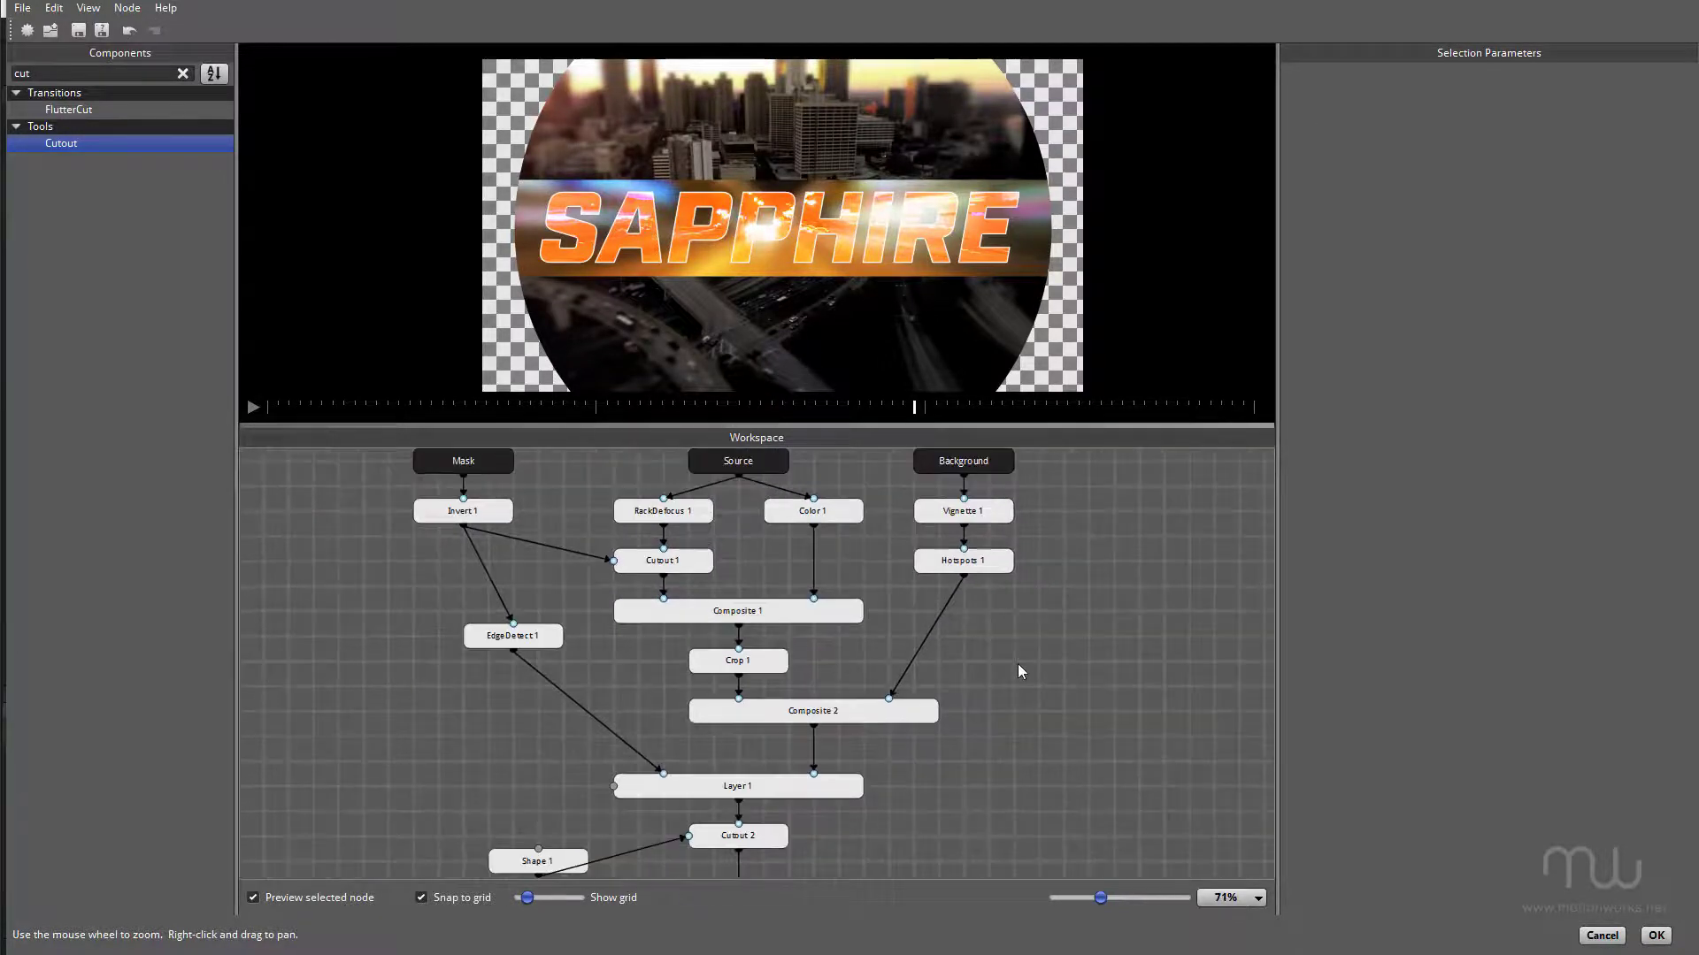
double_click(109, 71)
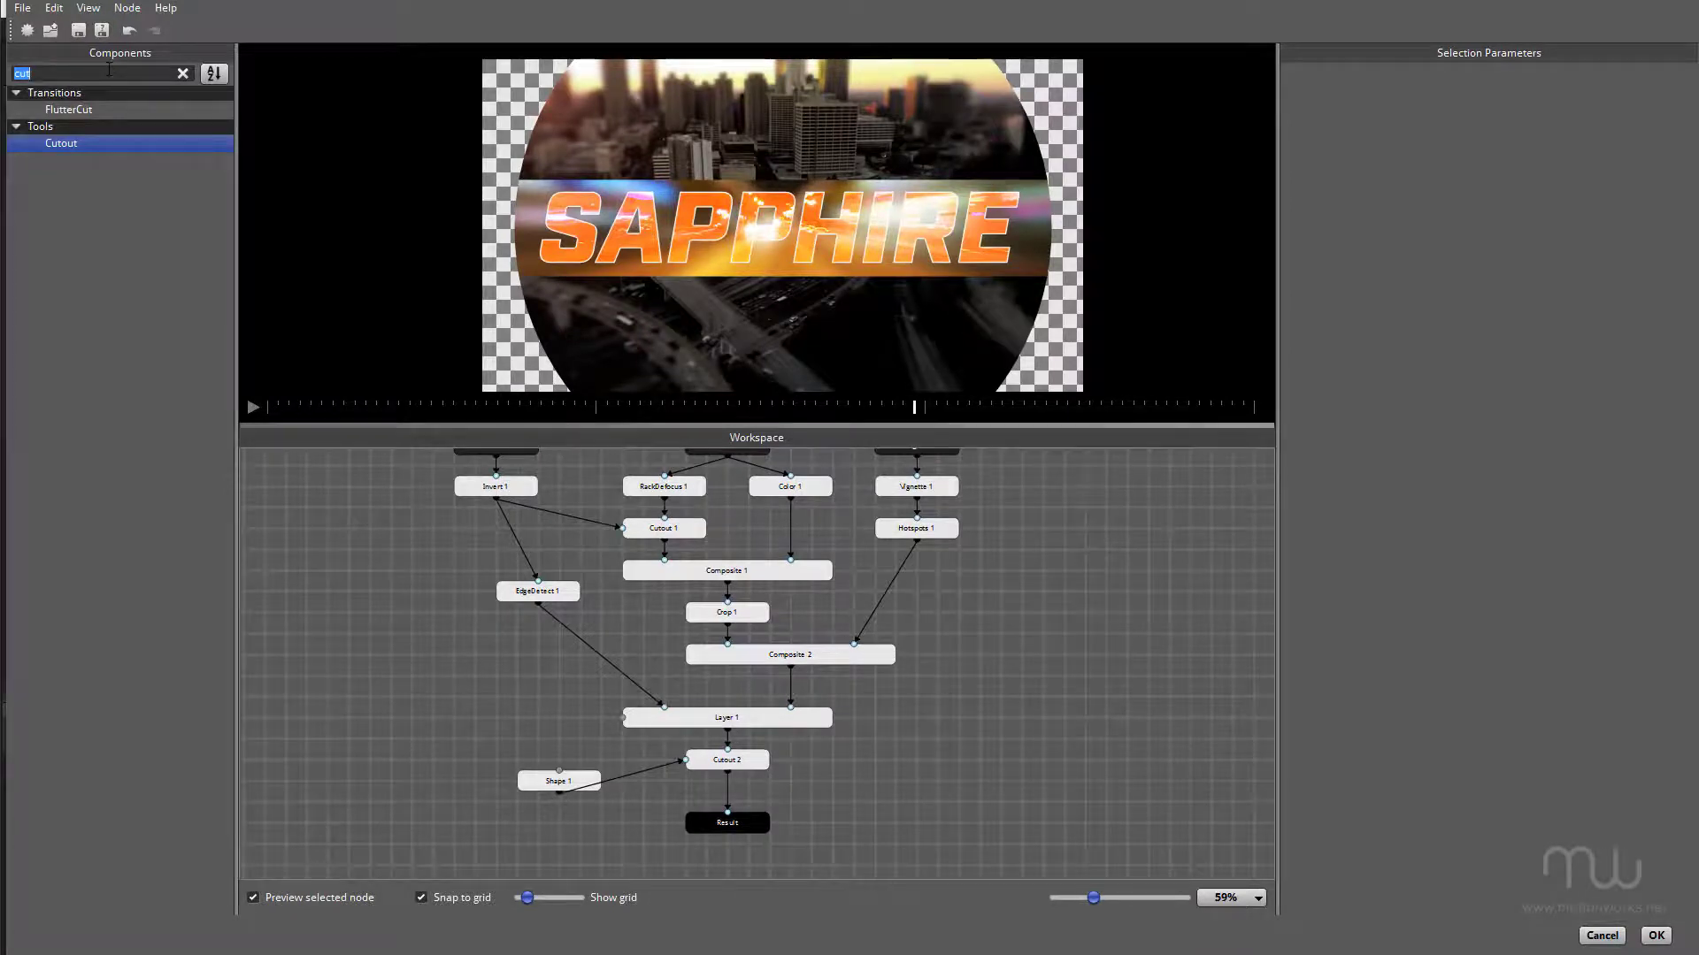
type("blend")
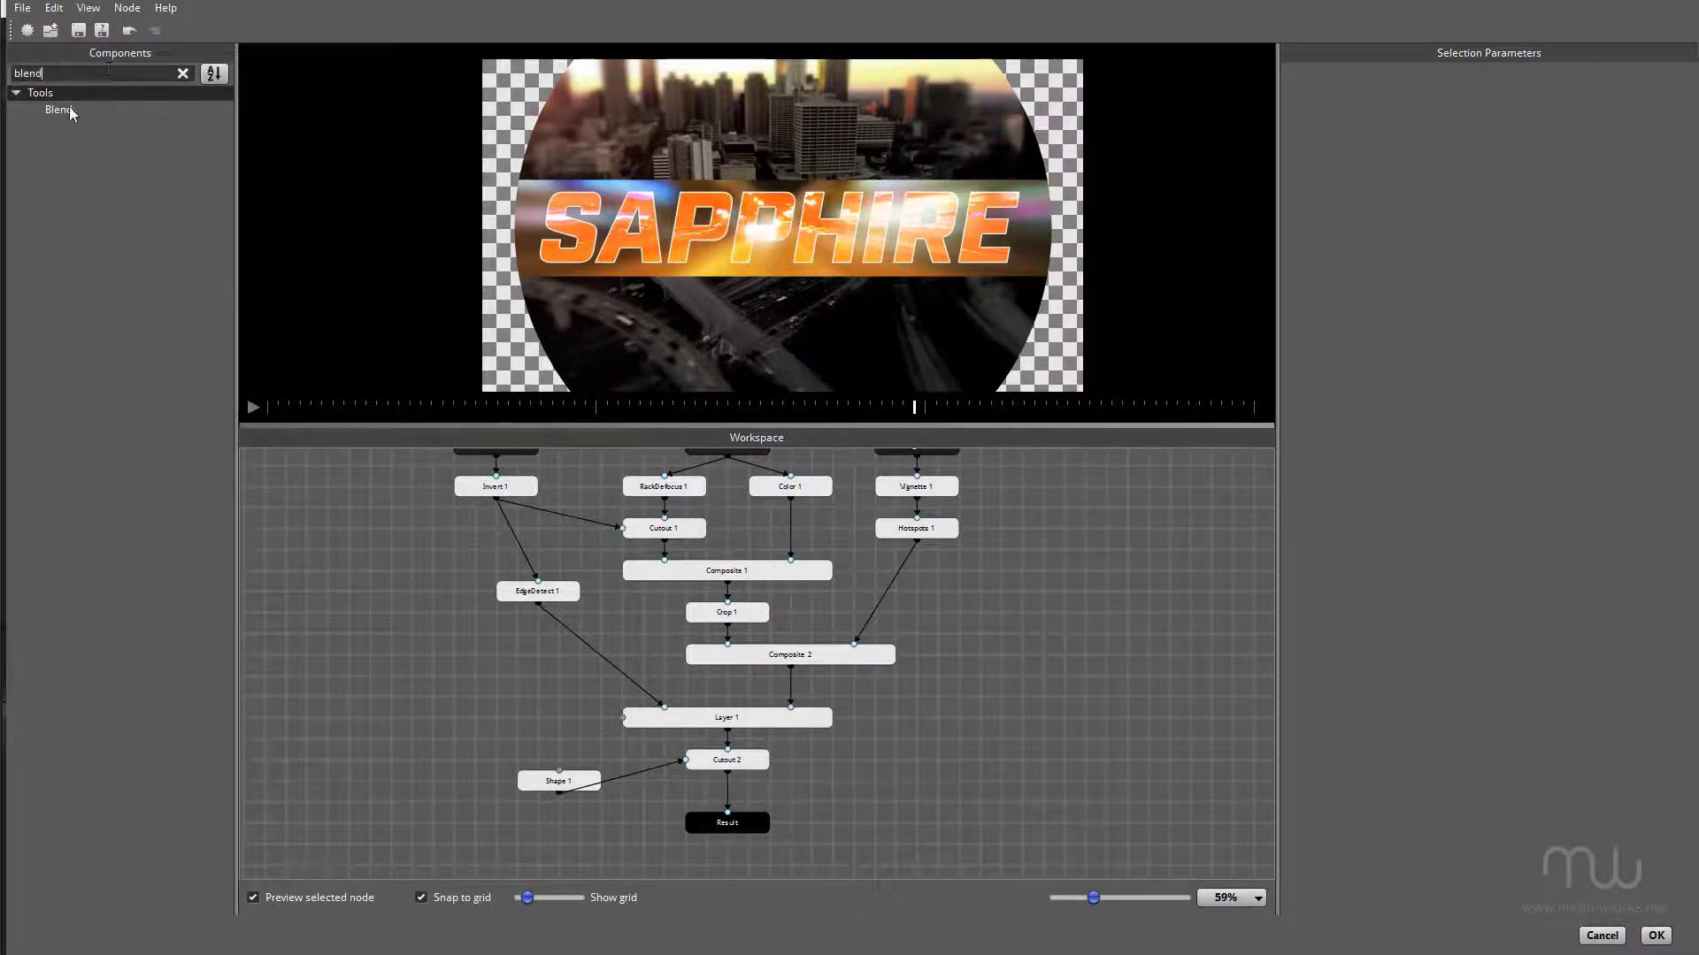
left_click_drag(71, 112, 962, 762)
scroll(961, 762, "up", 5)
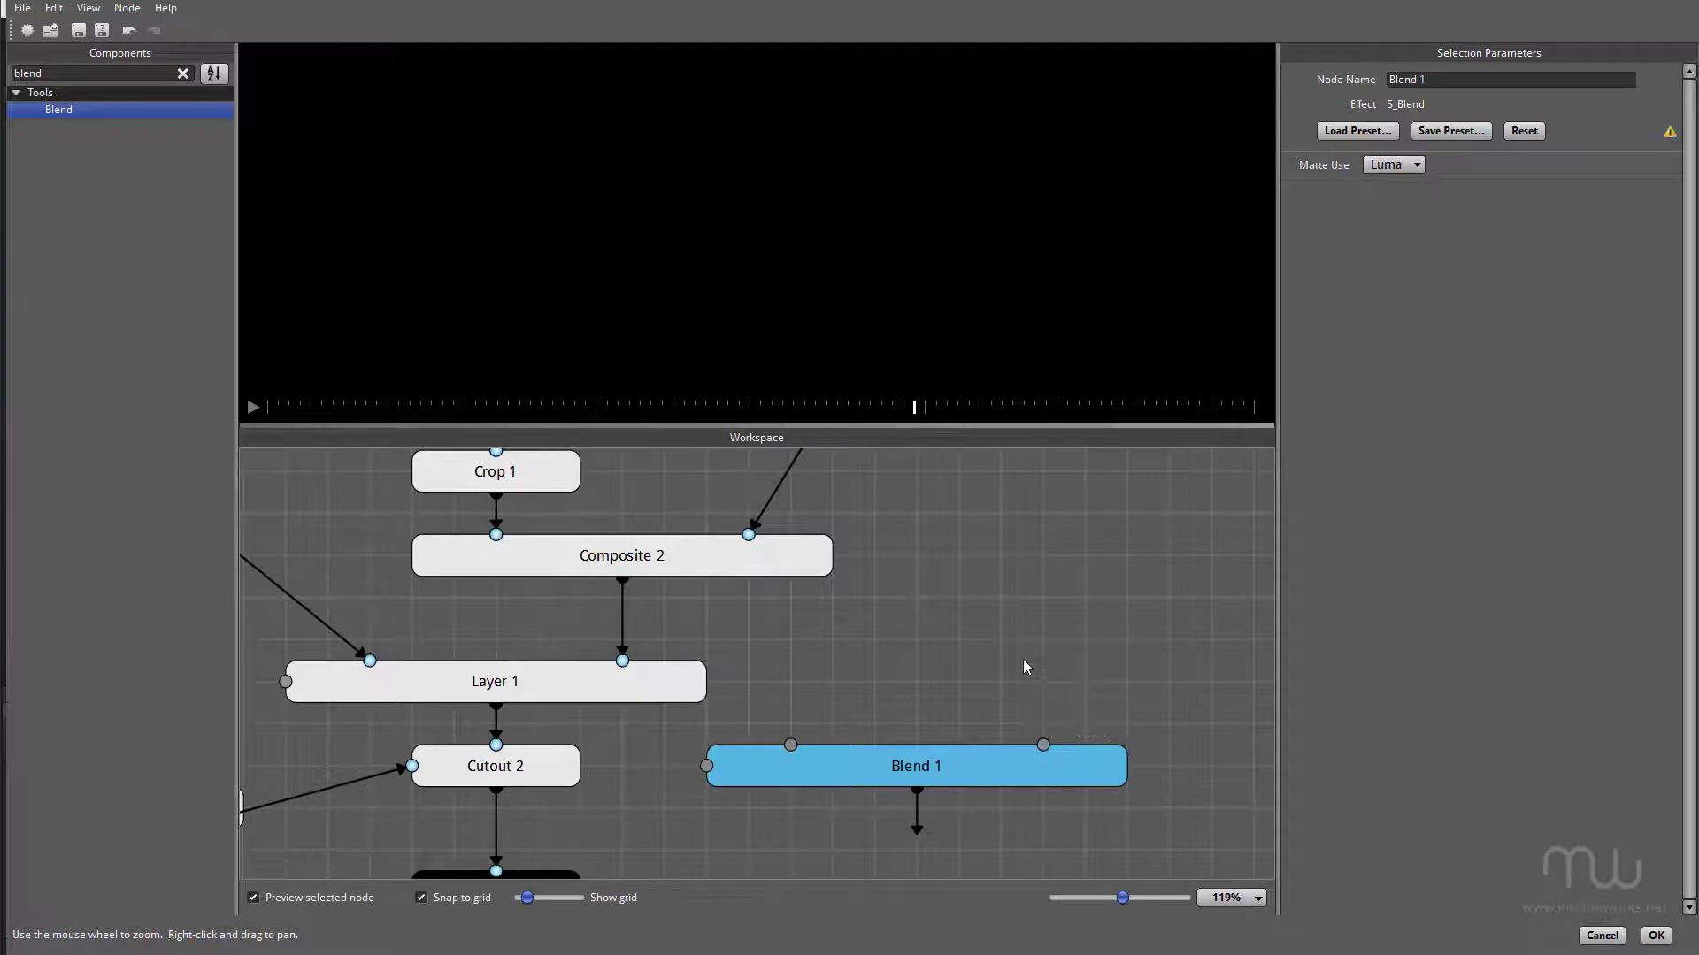
scroll(1023, 663, "down", 5)
Step: Move the Background node further to the right
left_click(999, 703)
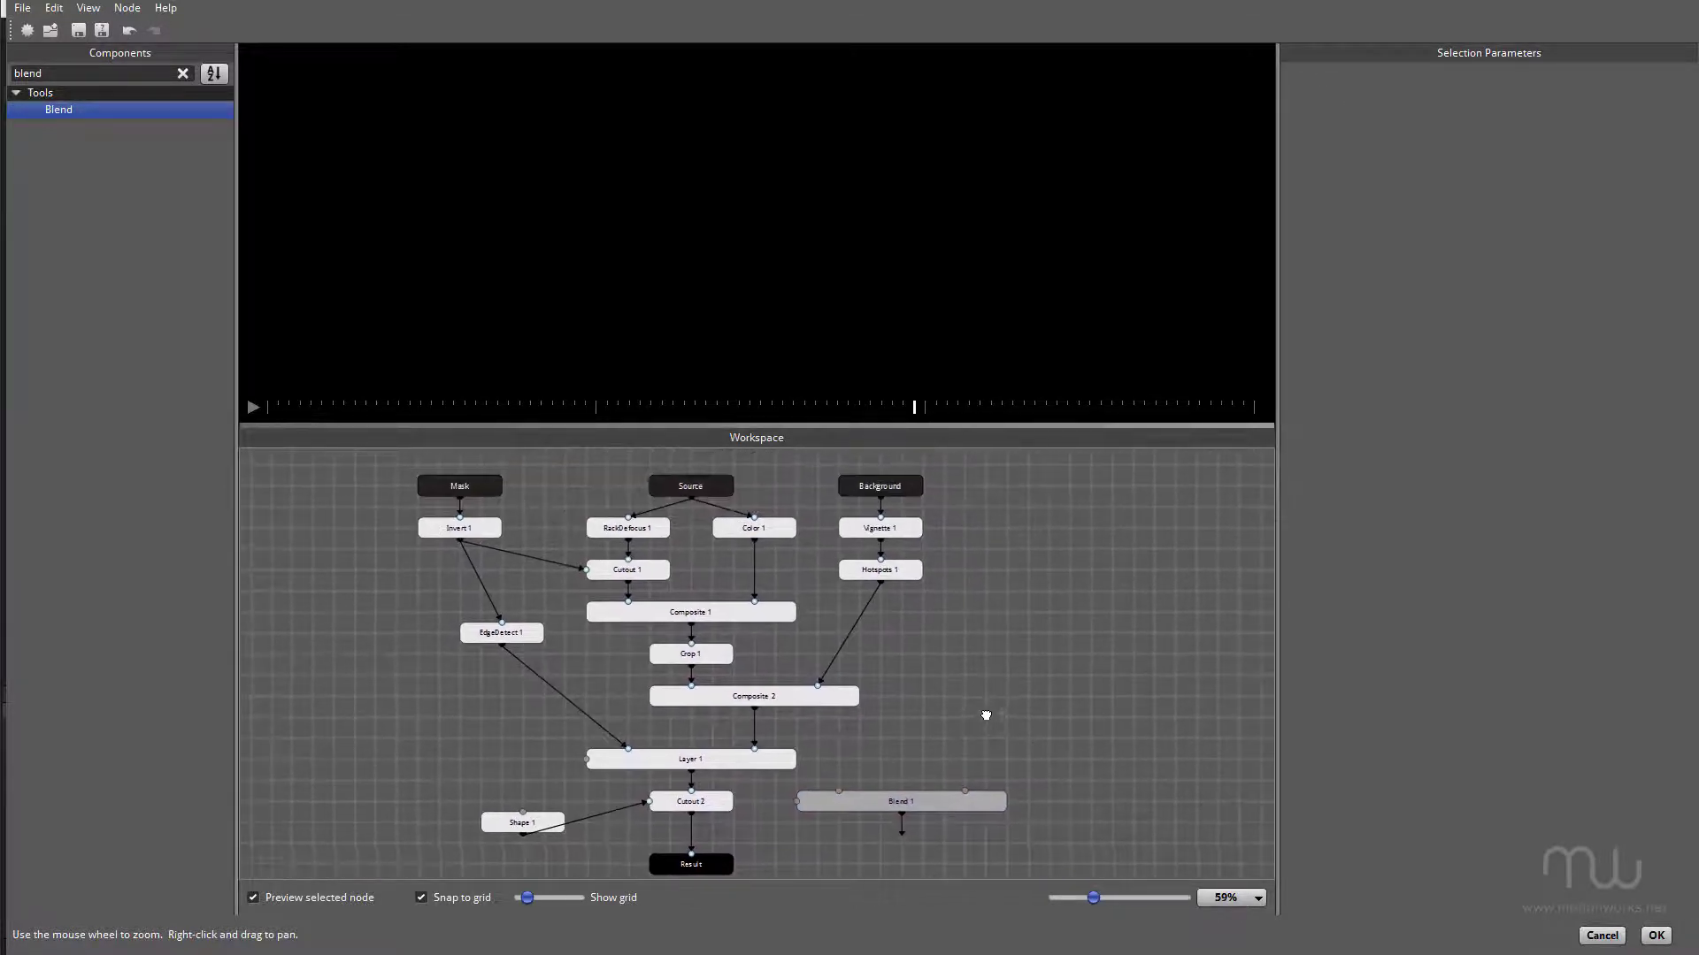
left_click(893, 482)
left_click_drag(894, 482, 983, 487)
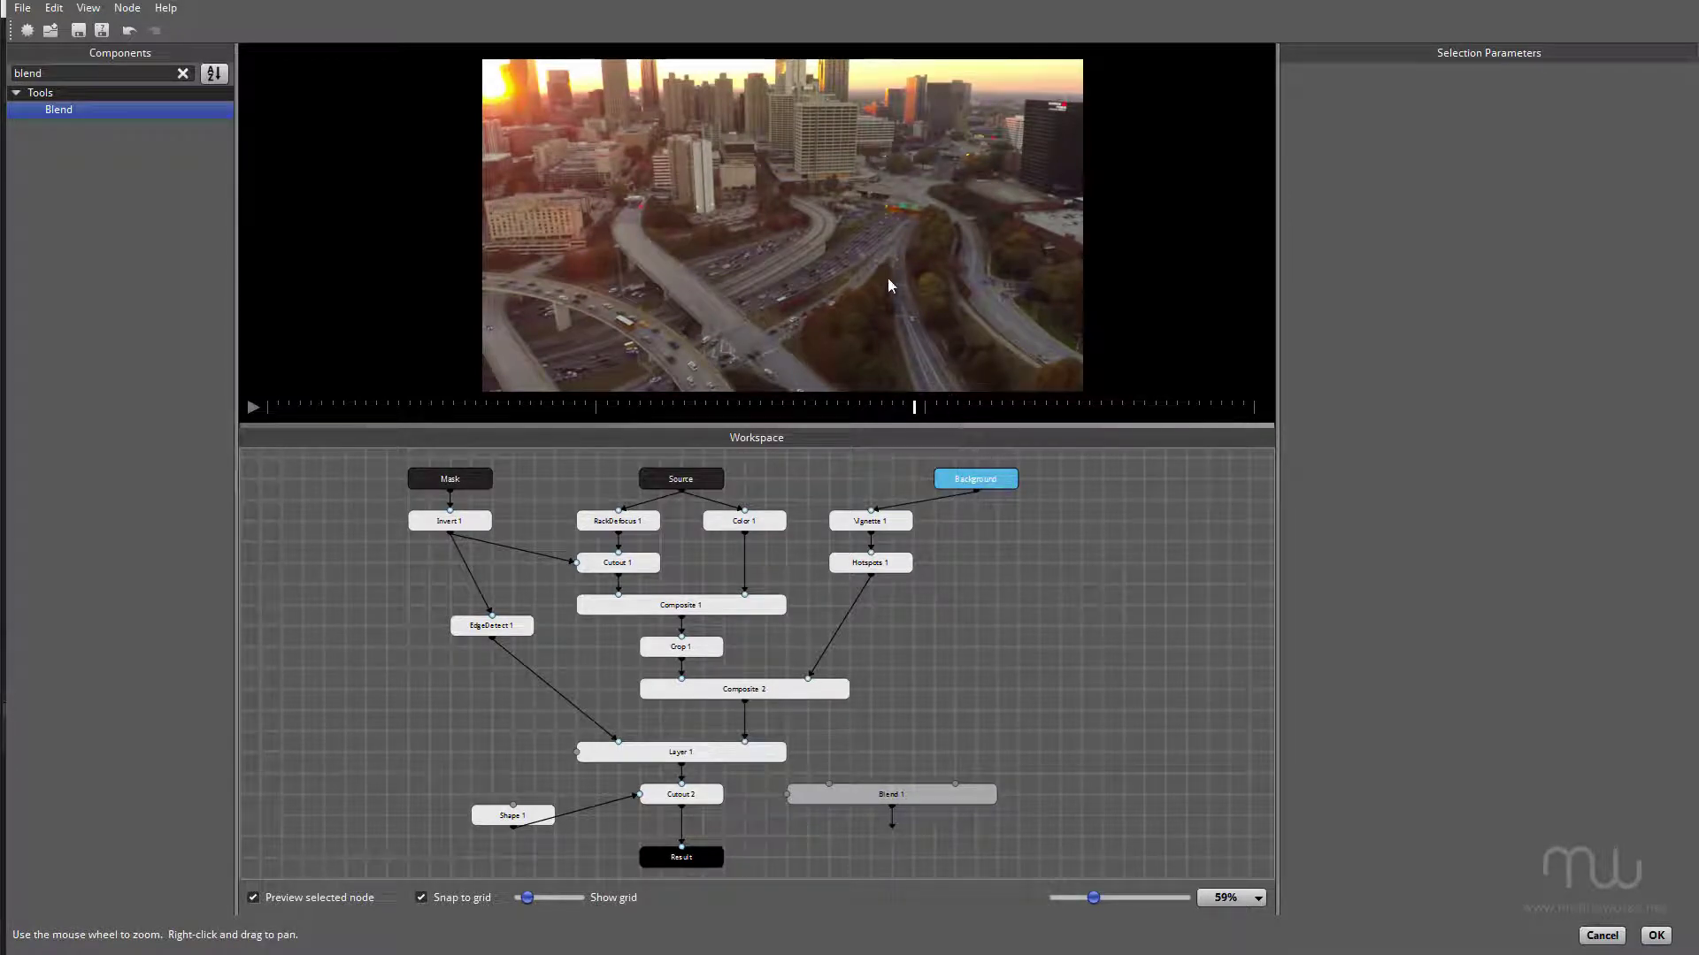
Step: Add a Blur node under Background with Blur Amount 0.111
double_click(54, 69)
type("blur")
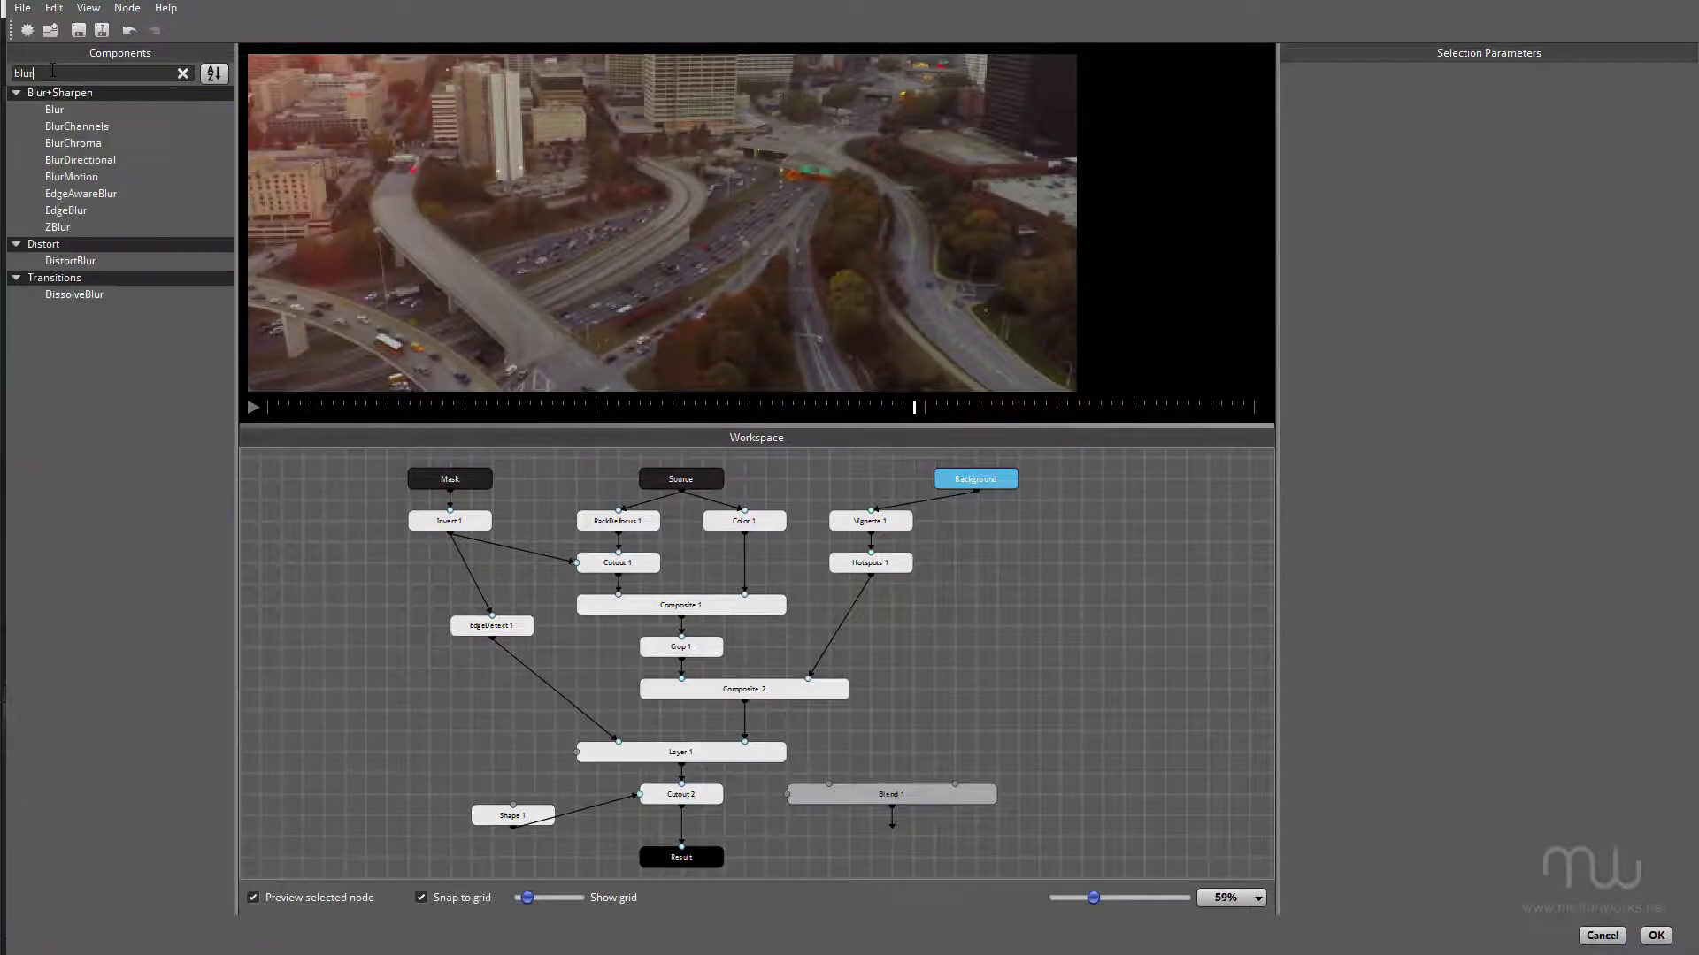
double_click(54, 110)
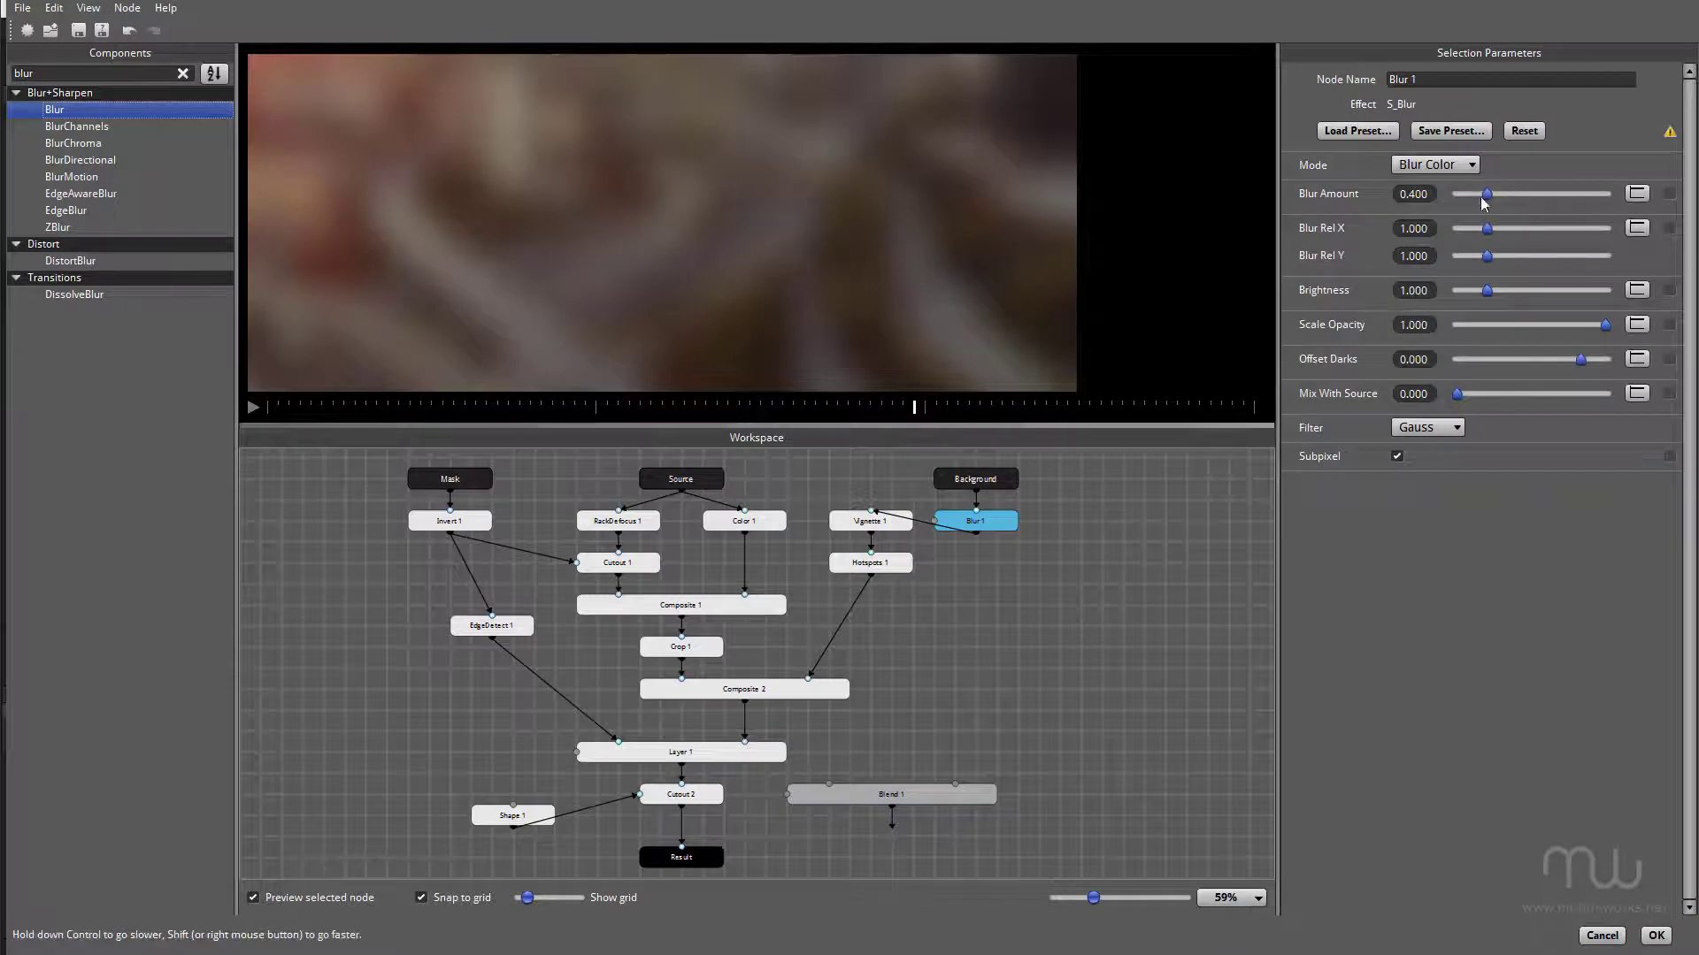
left_click_drag(1483, 202, 1461, 202)
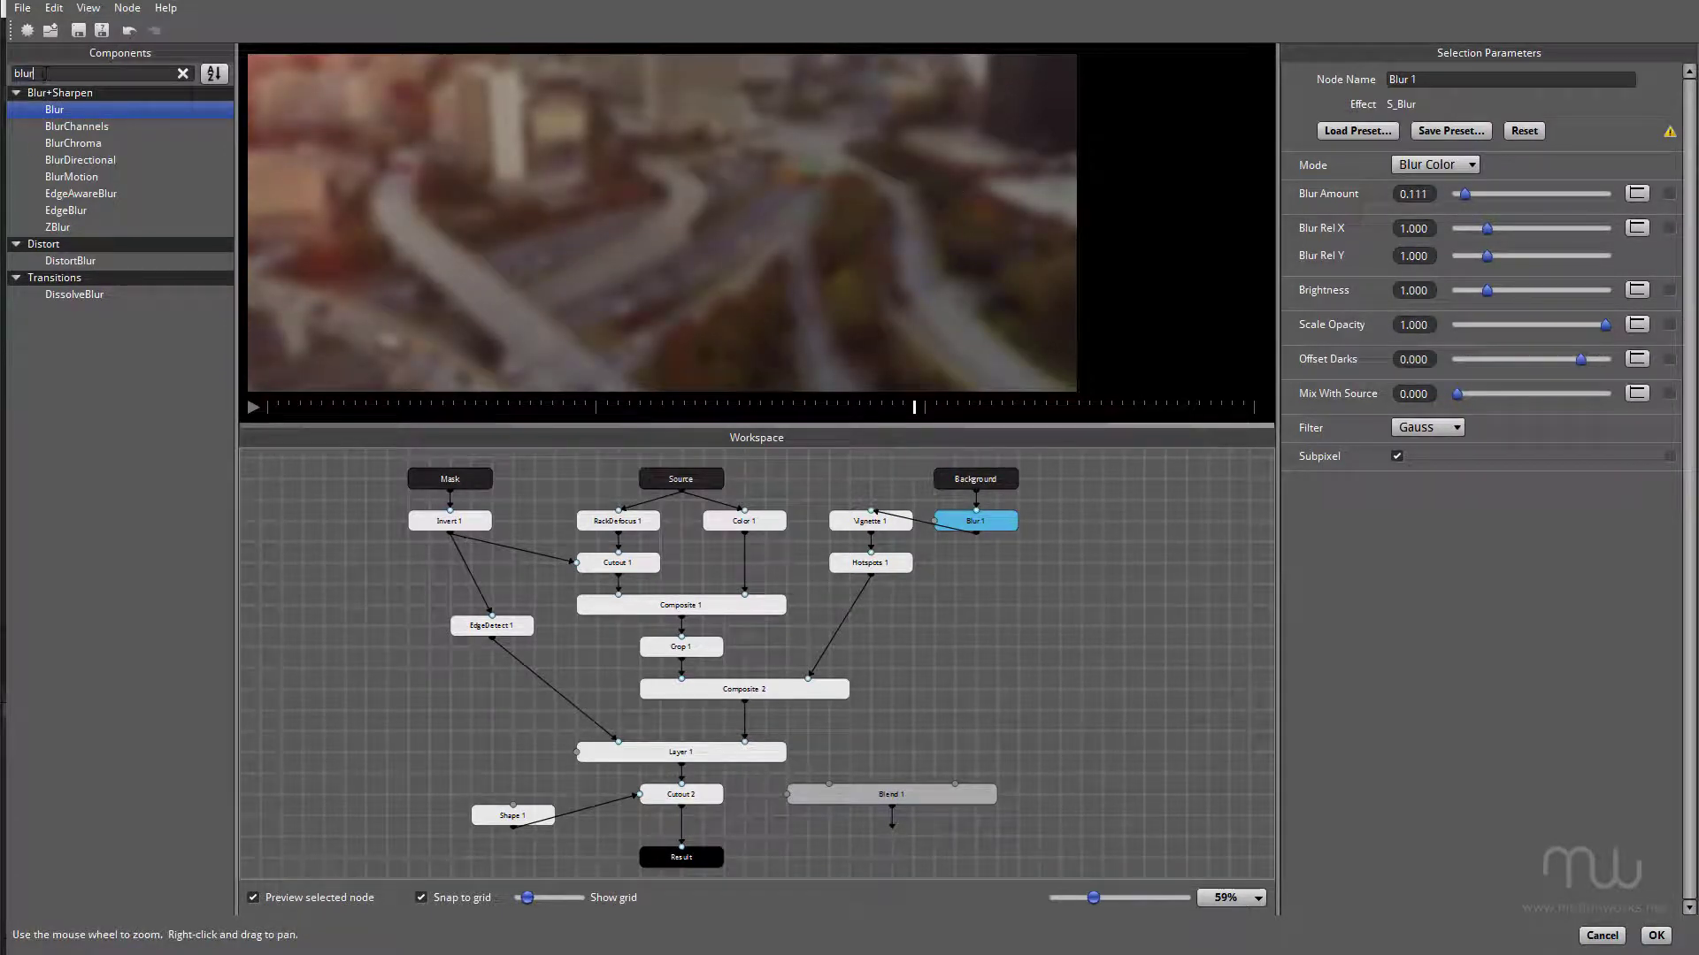
Step: Search components for 'half' and select the HalfTone component
key("BackSpace")
key("BackSpace")
key("BackSpace")
type("halr")
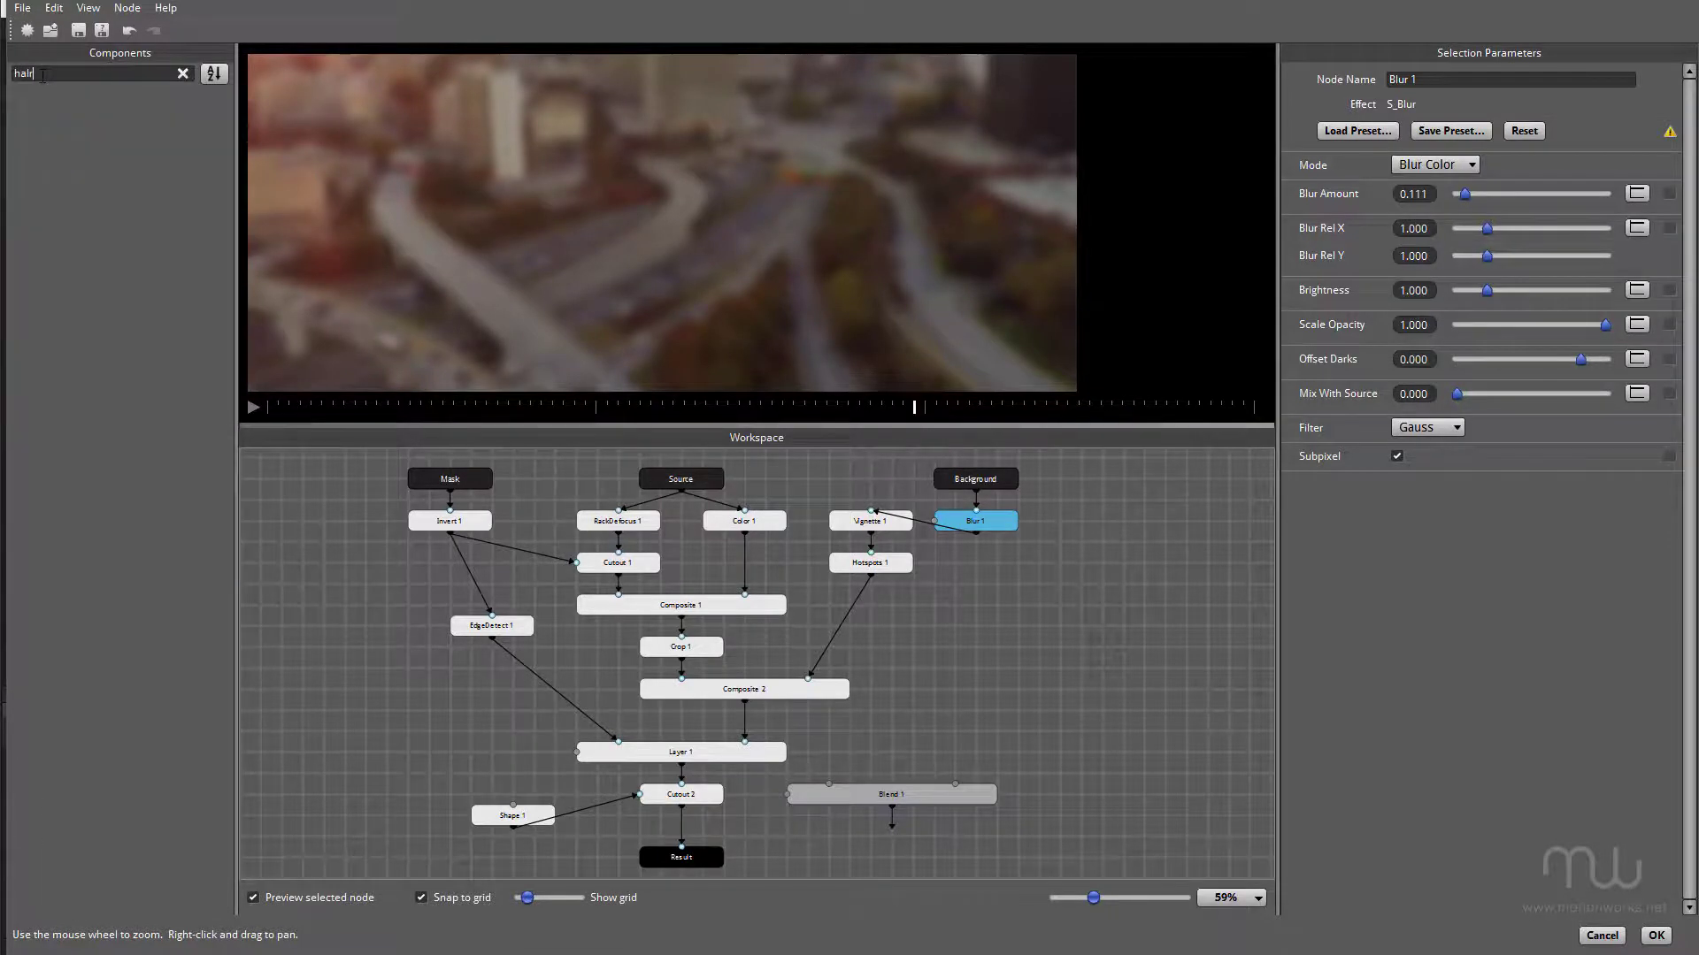
key("BackSpace")
type("f")
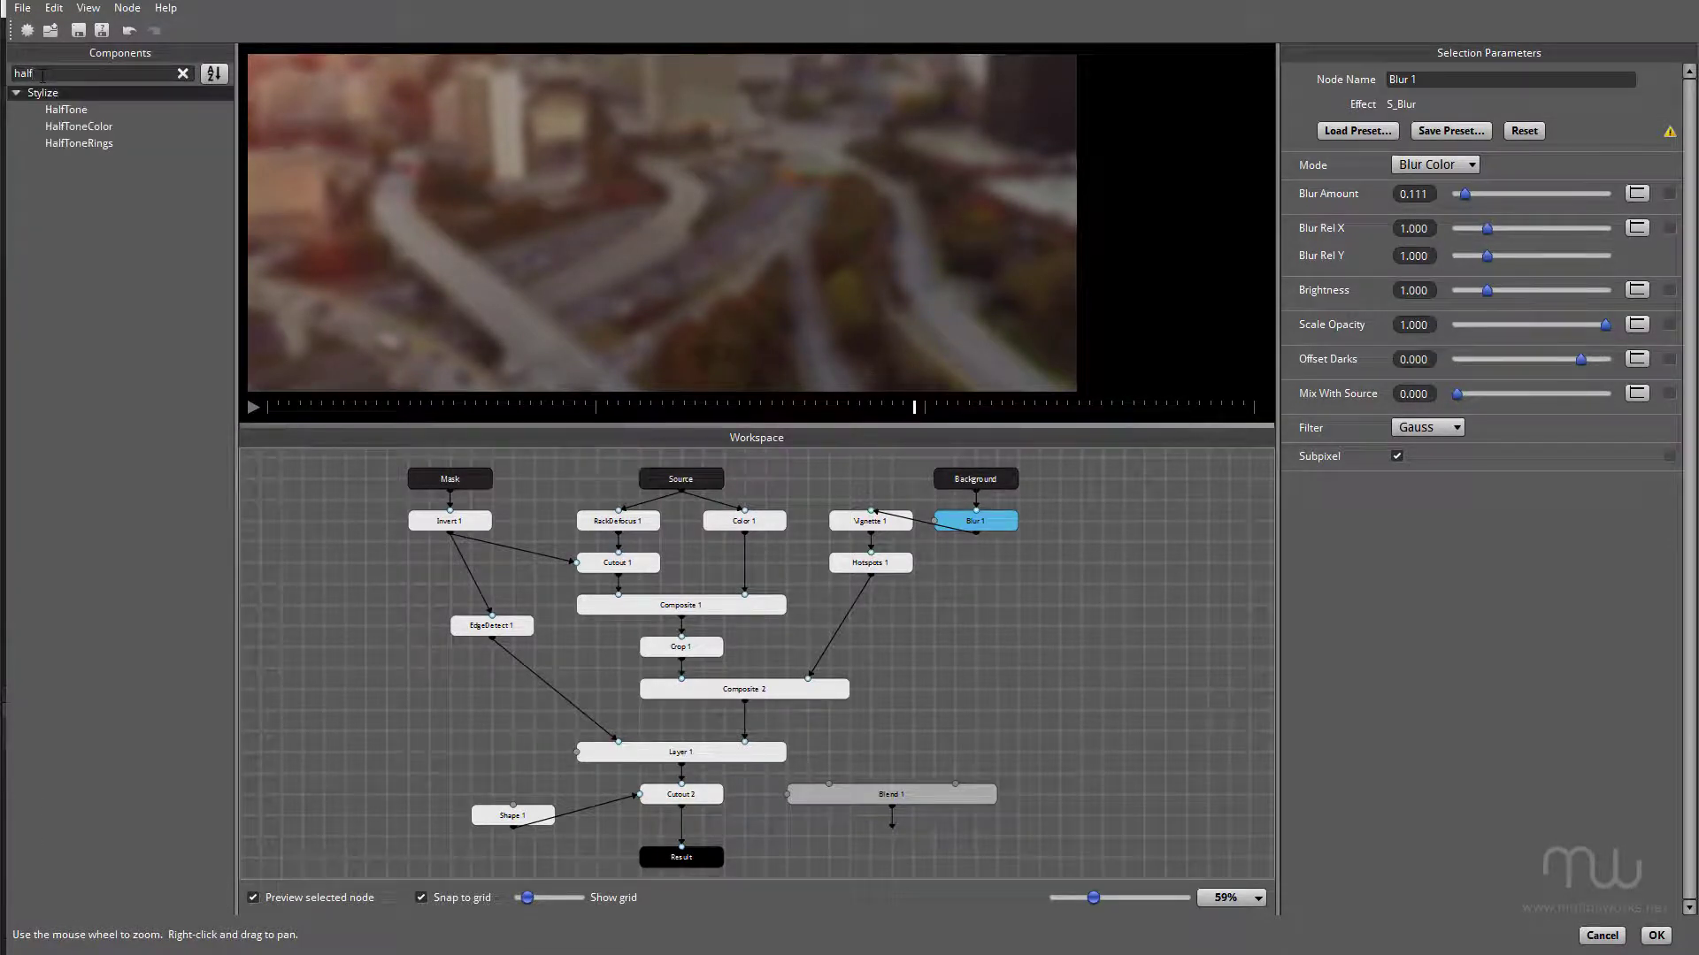
left_click(68, 113)
scroll(948, 465, "up", 5)
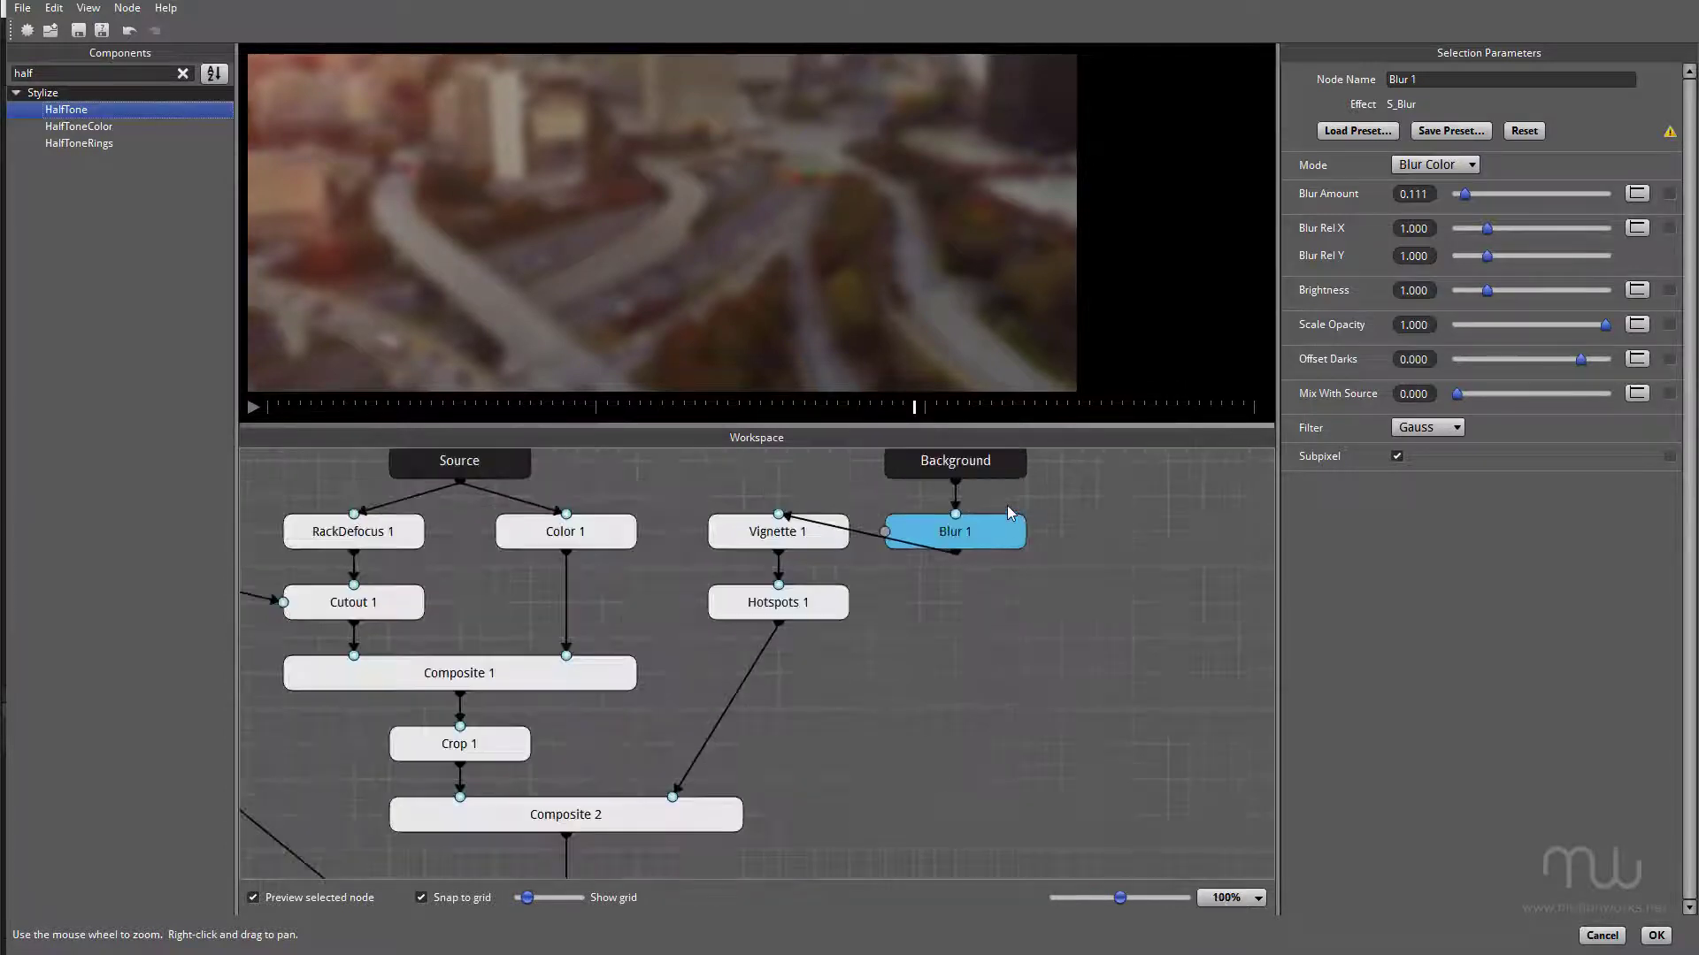
Step: Disconnect Blur 1, move it aside, and wire Background into its source
right_click(964, 542)
left_click(1028, 577)
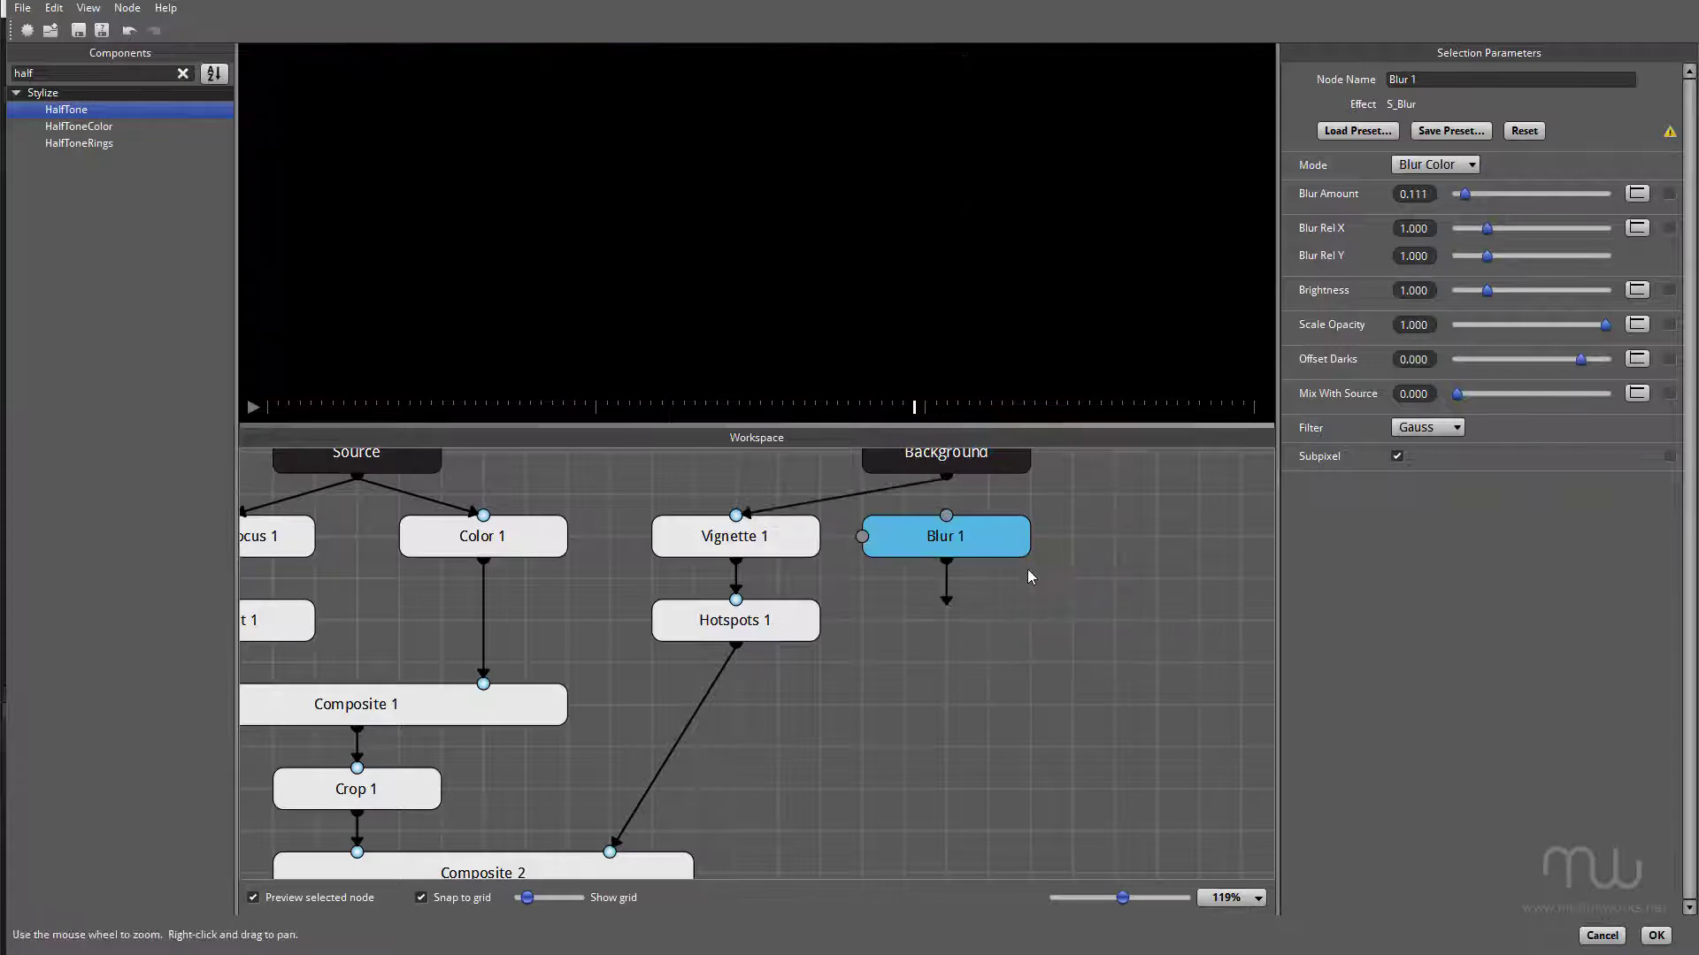
left_click_drag(973, 548, 1005, 637)
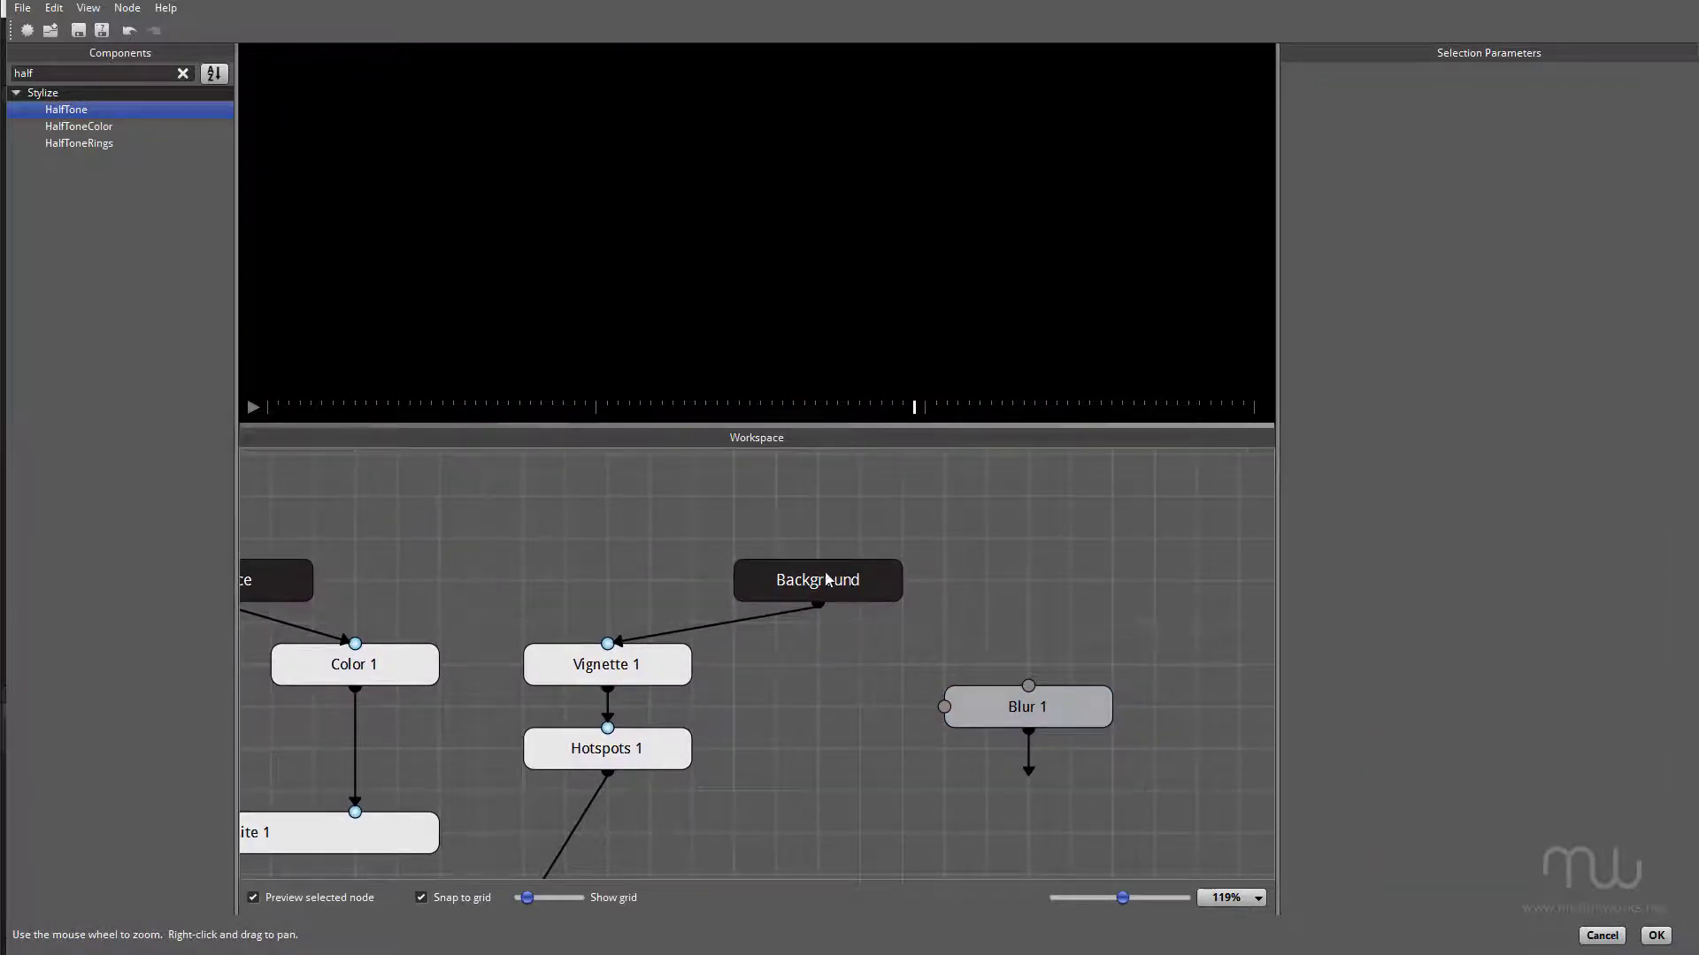
left_click_drag(967, 607, 986, 531)
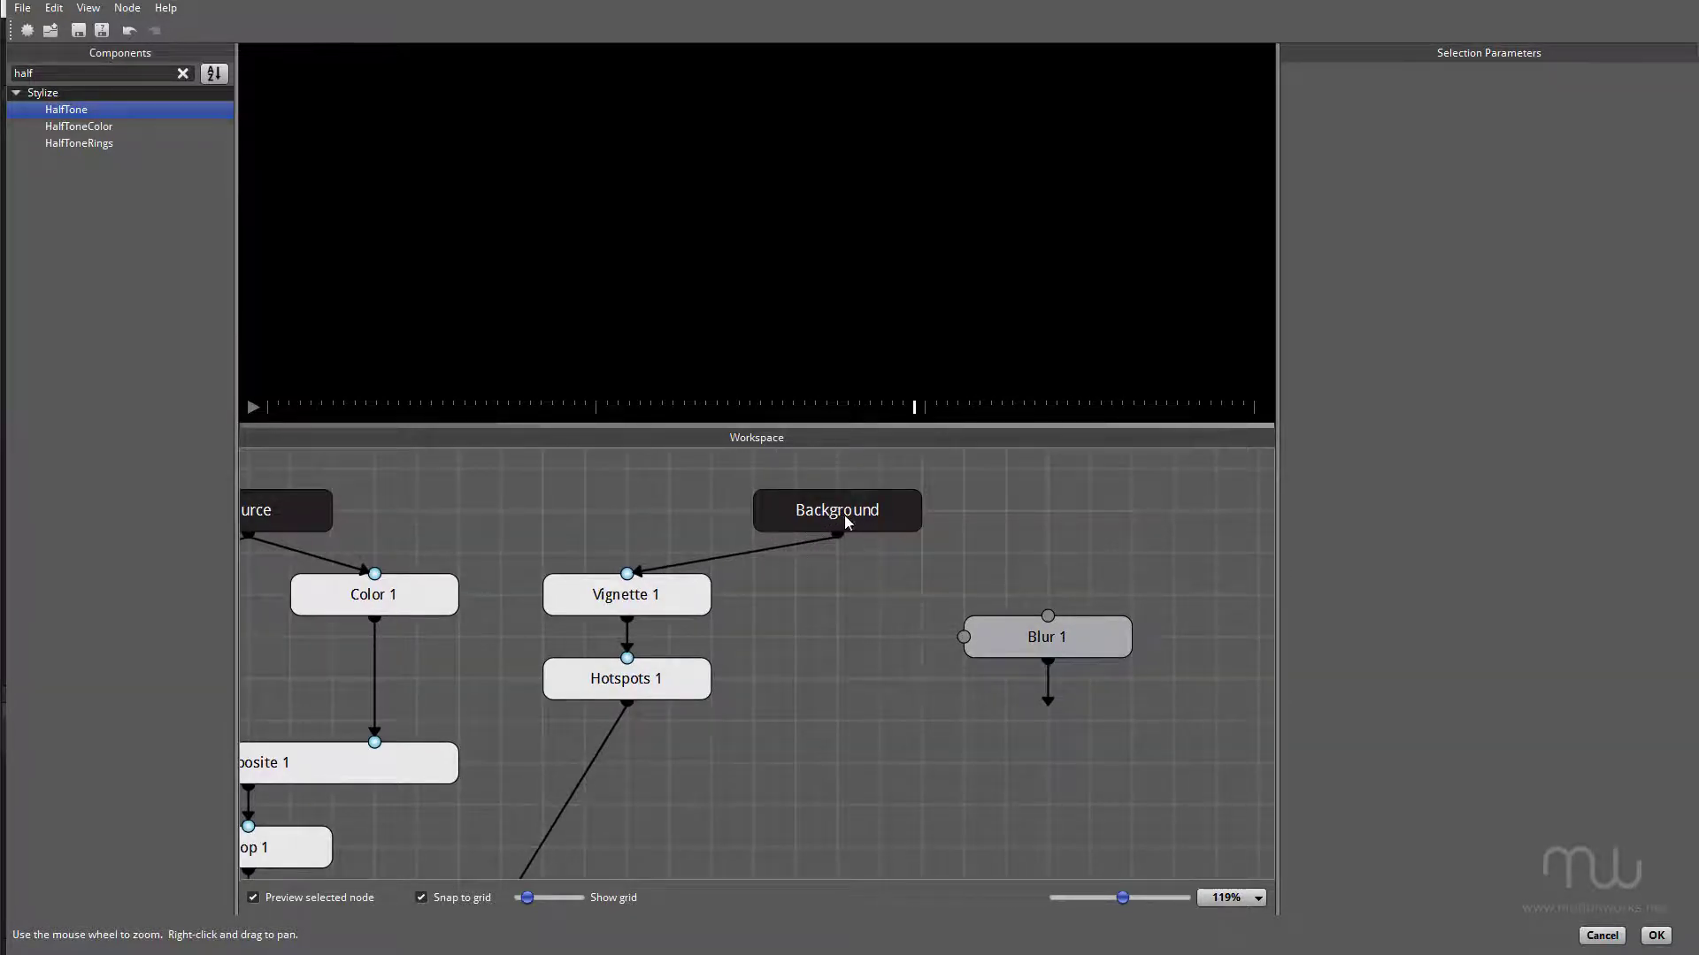
left_click(847, 522)
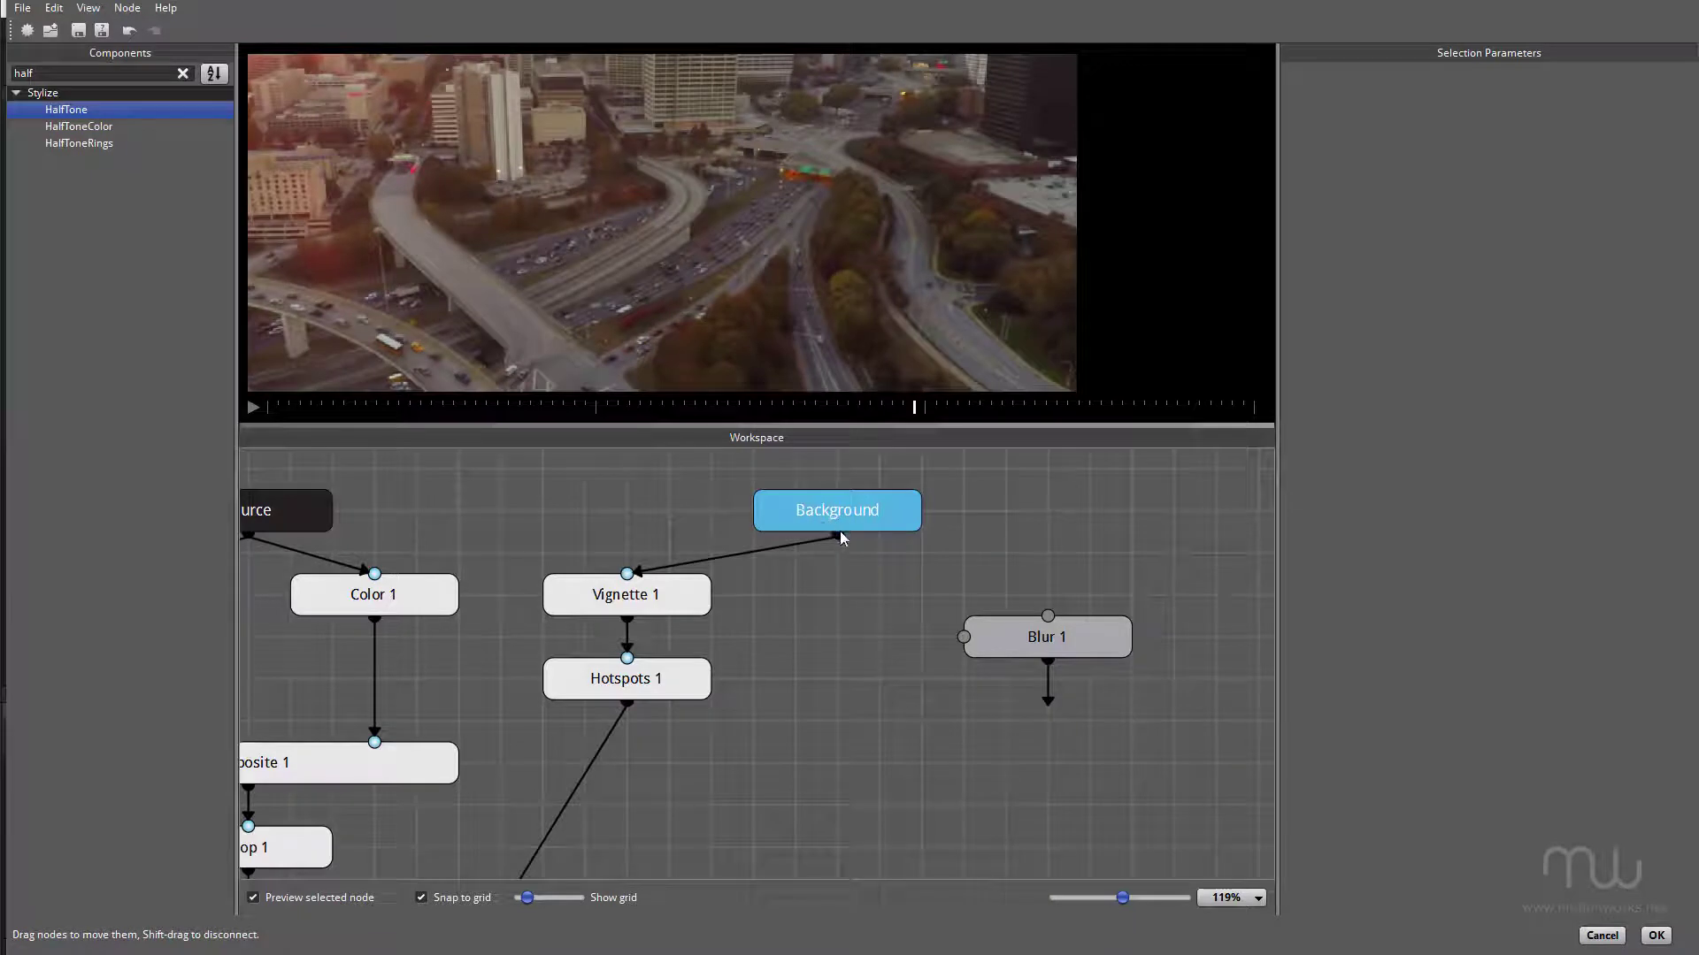
left_click_drag(839, 531, 1047, 620)
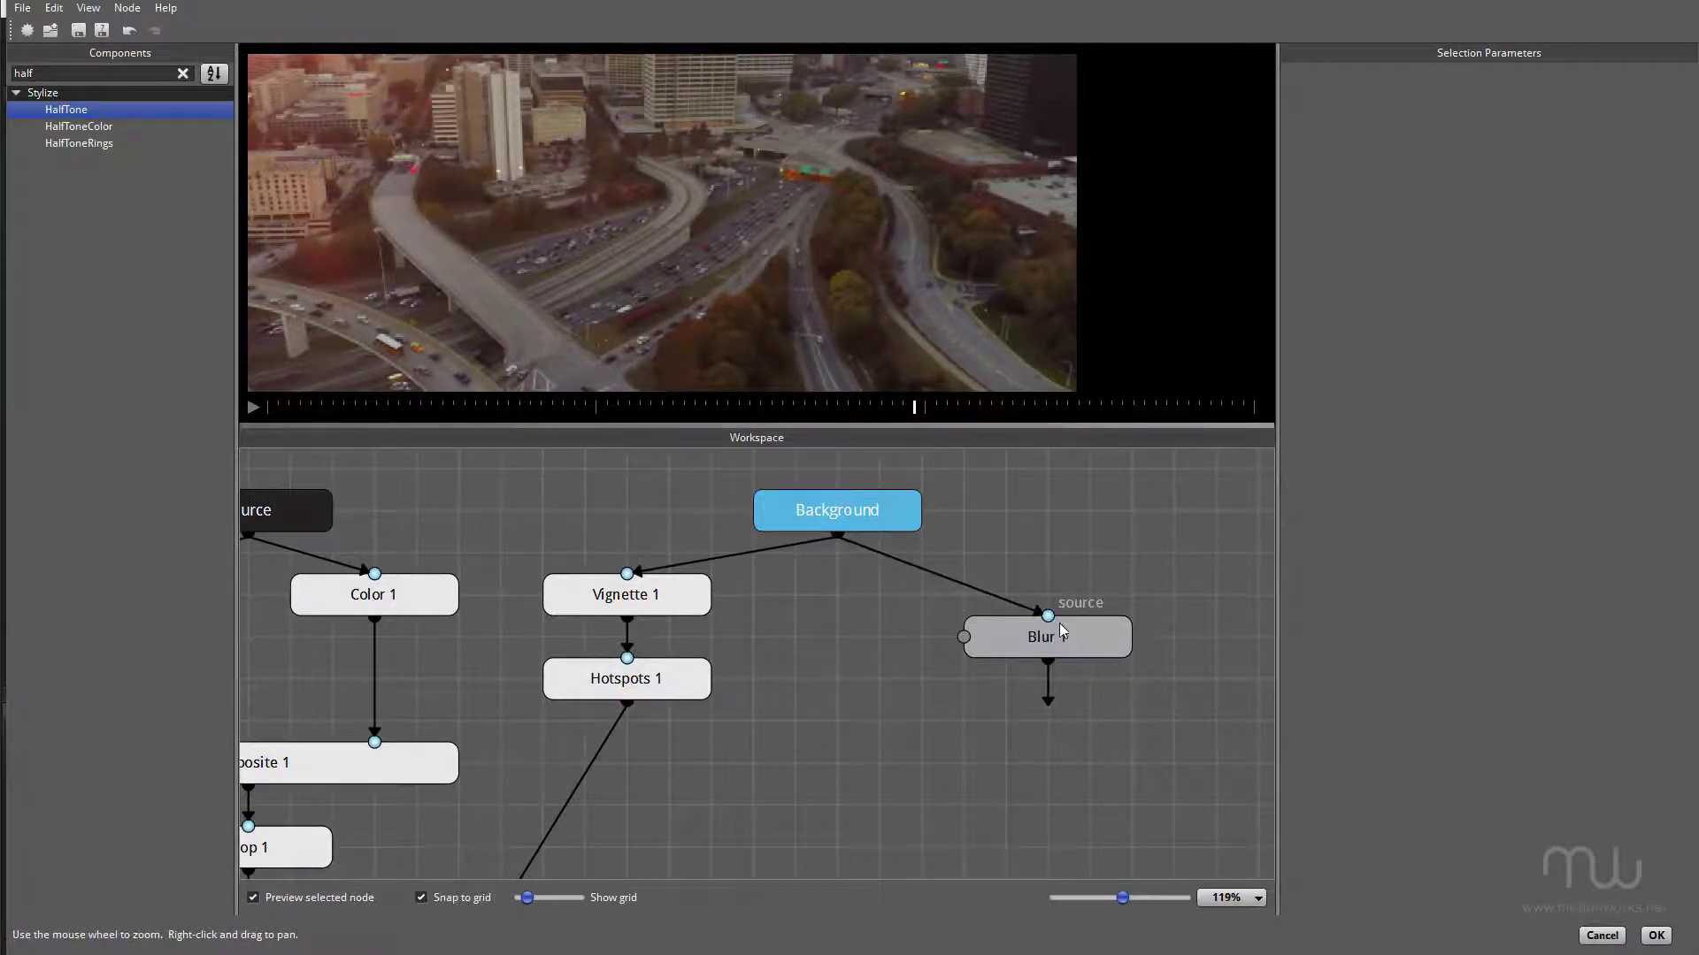
left_click(1061, 630)
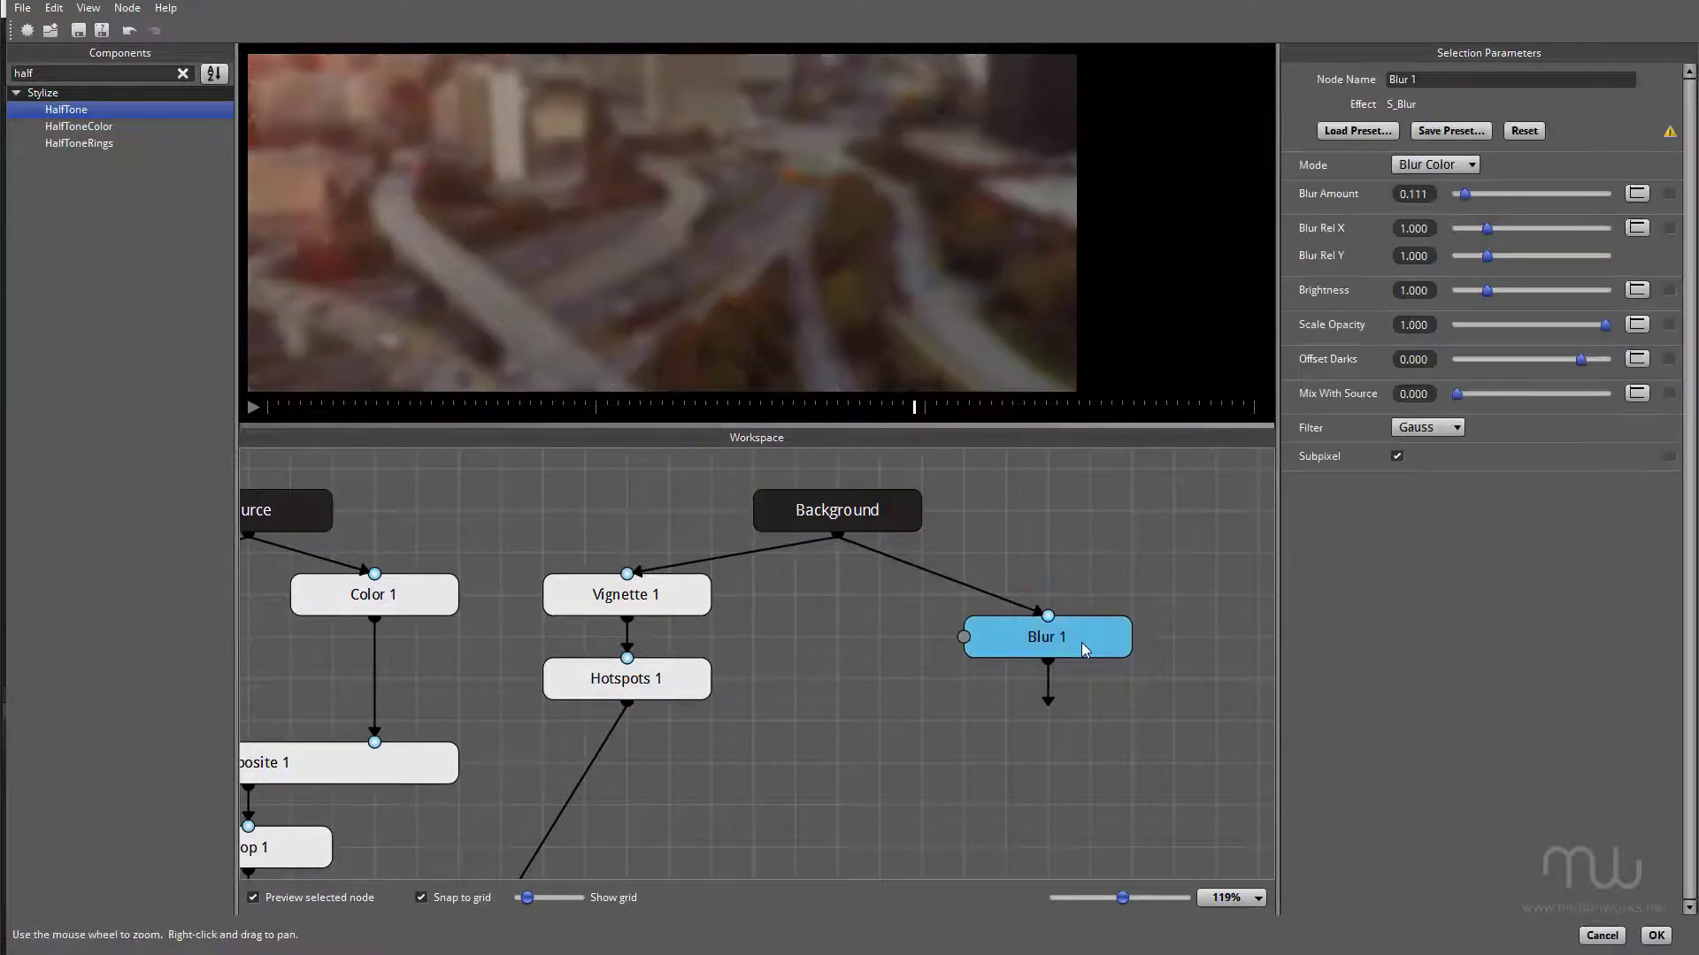
Step: Add a HalfTone node after Blur 1 with the Newsprint preset
double_click(74, 118)
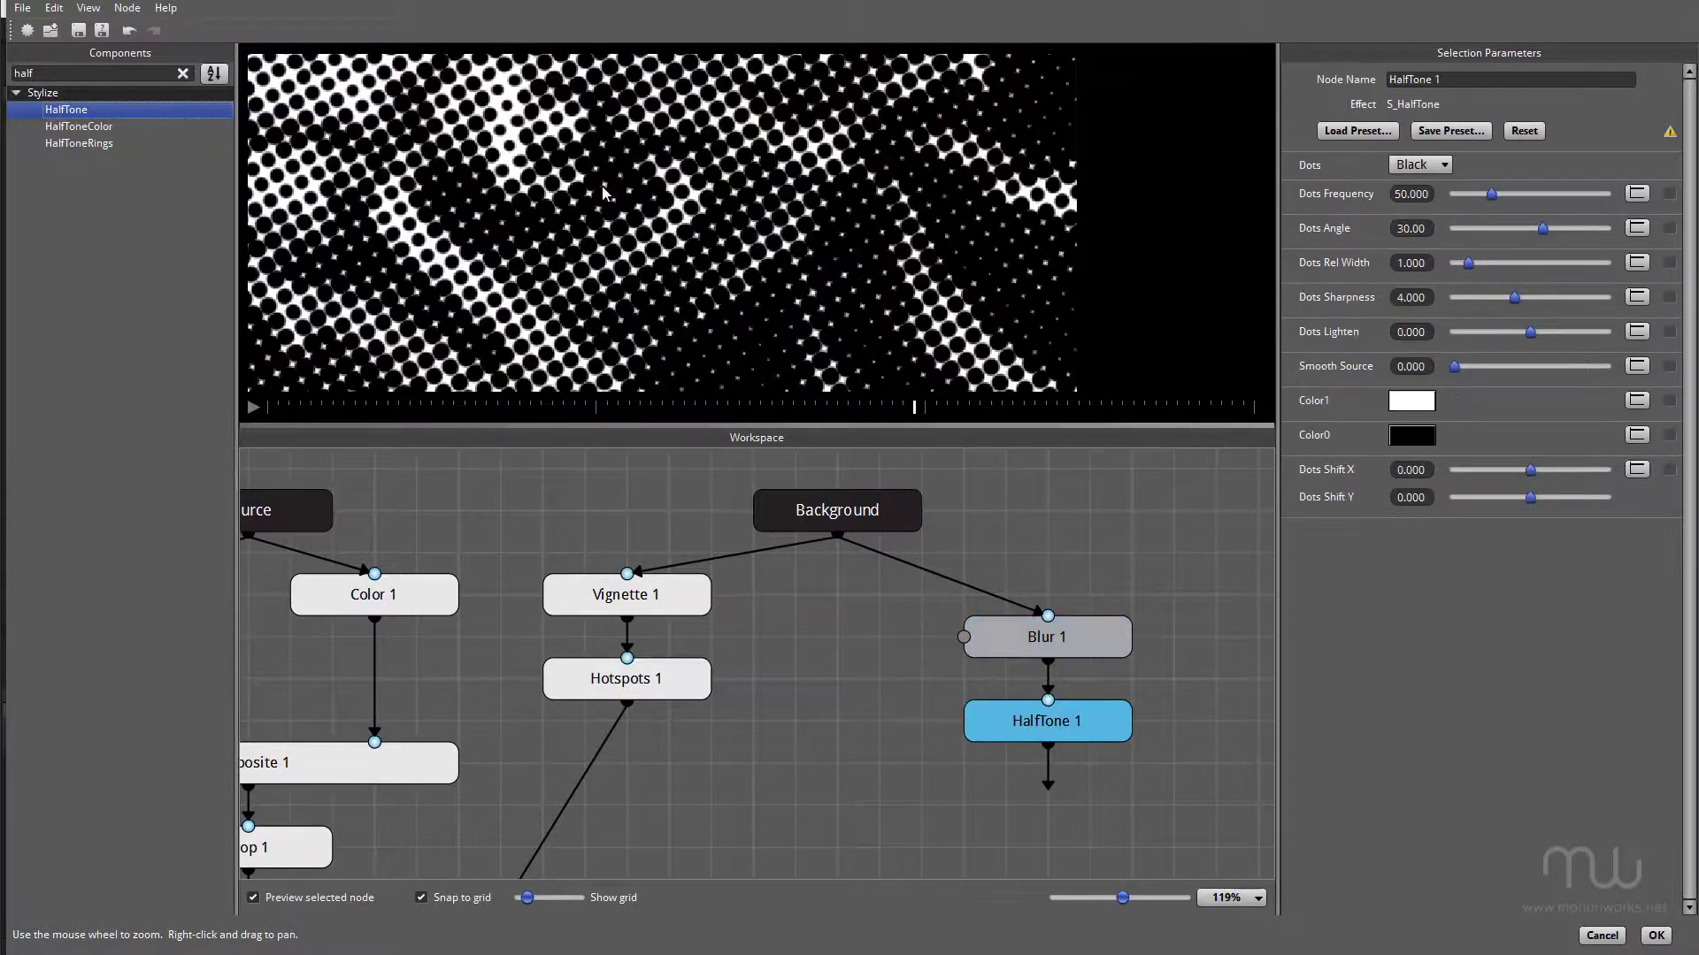
left_click(1350, 132)
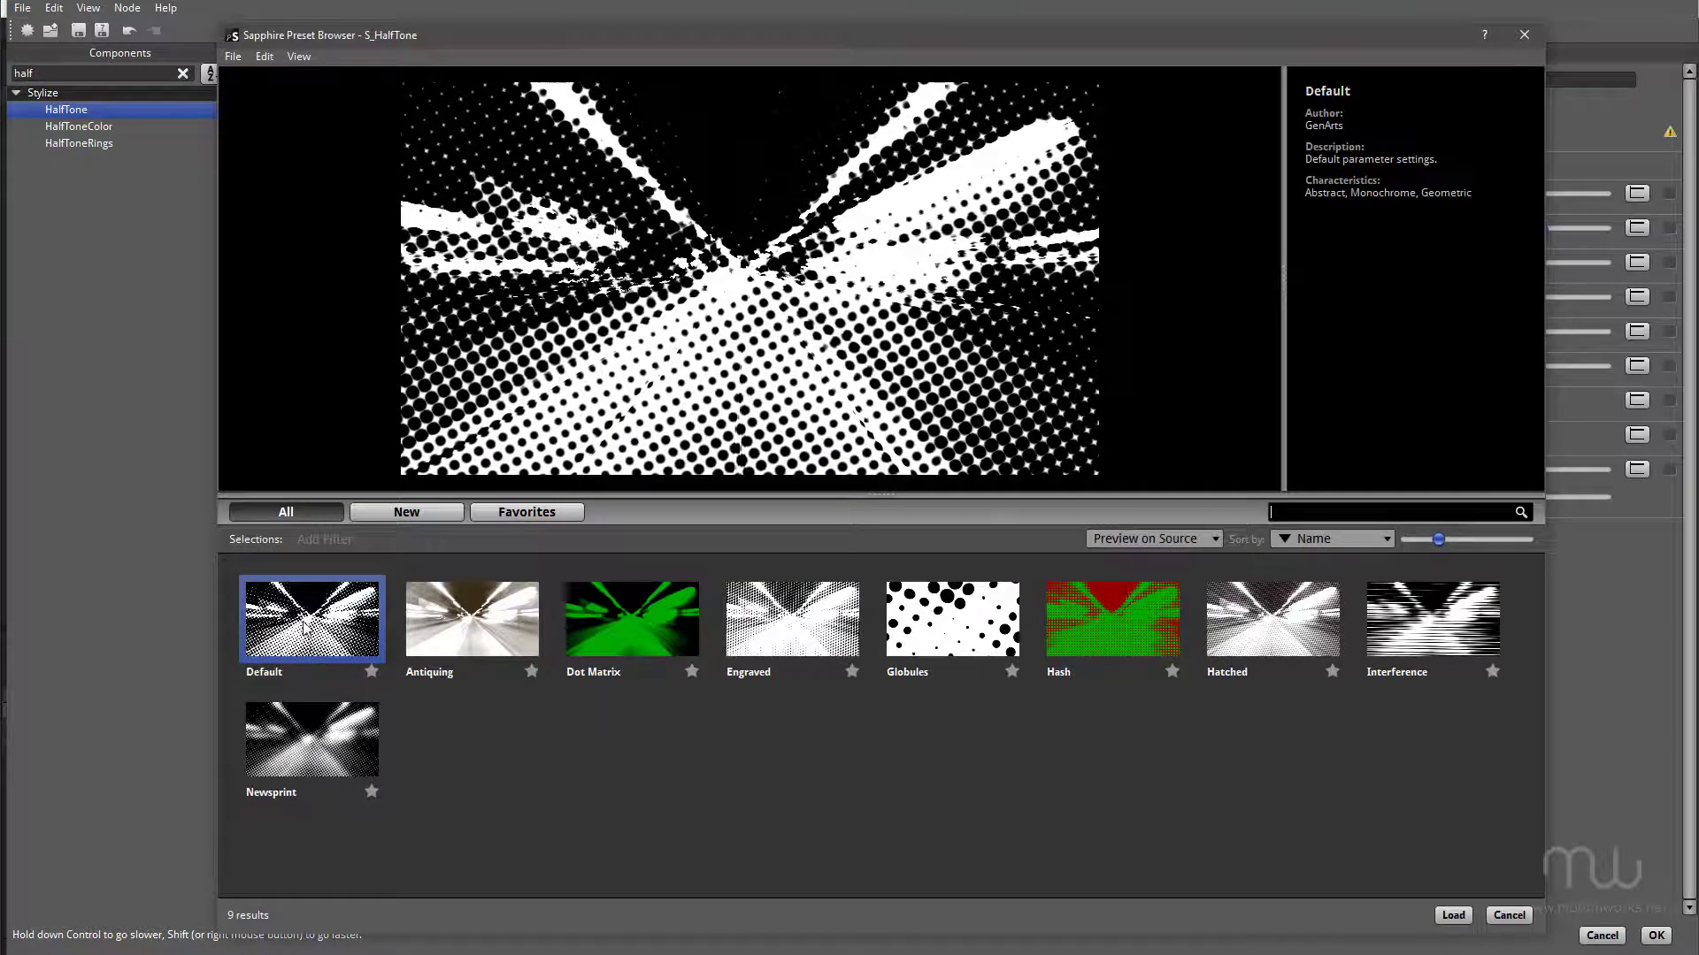
left_click(319, 726)
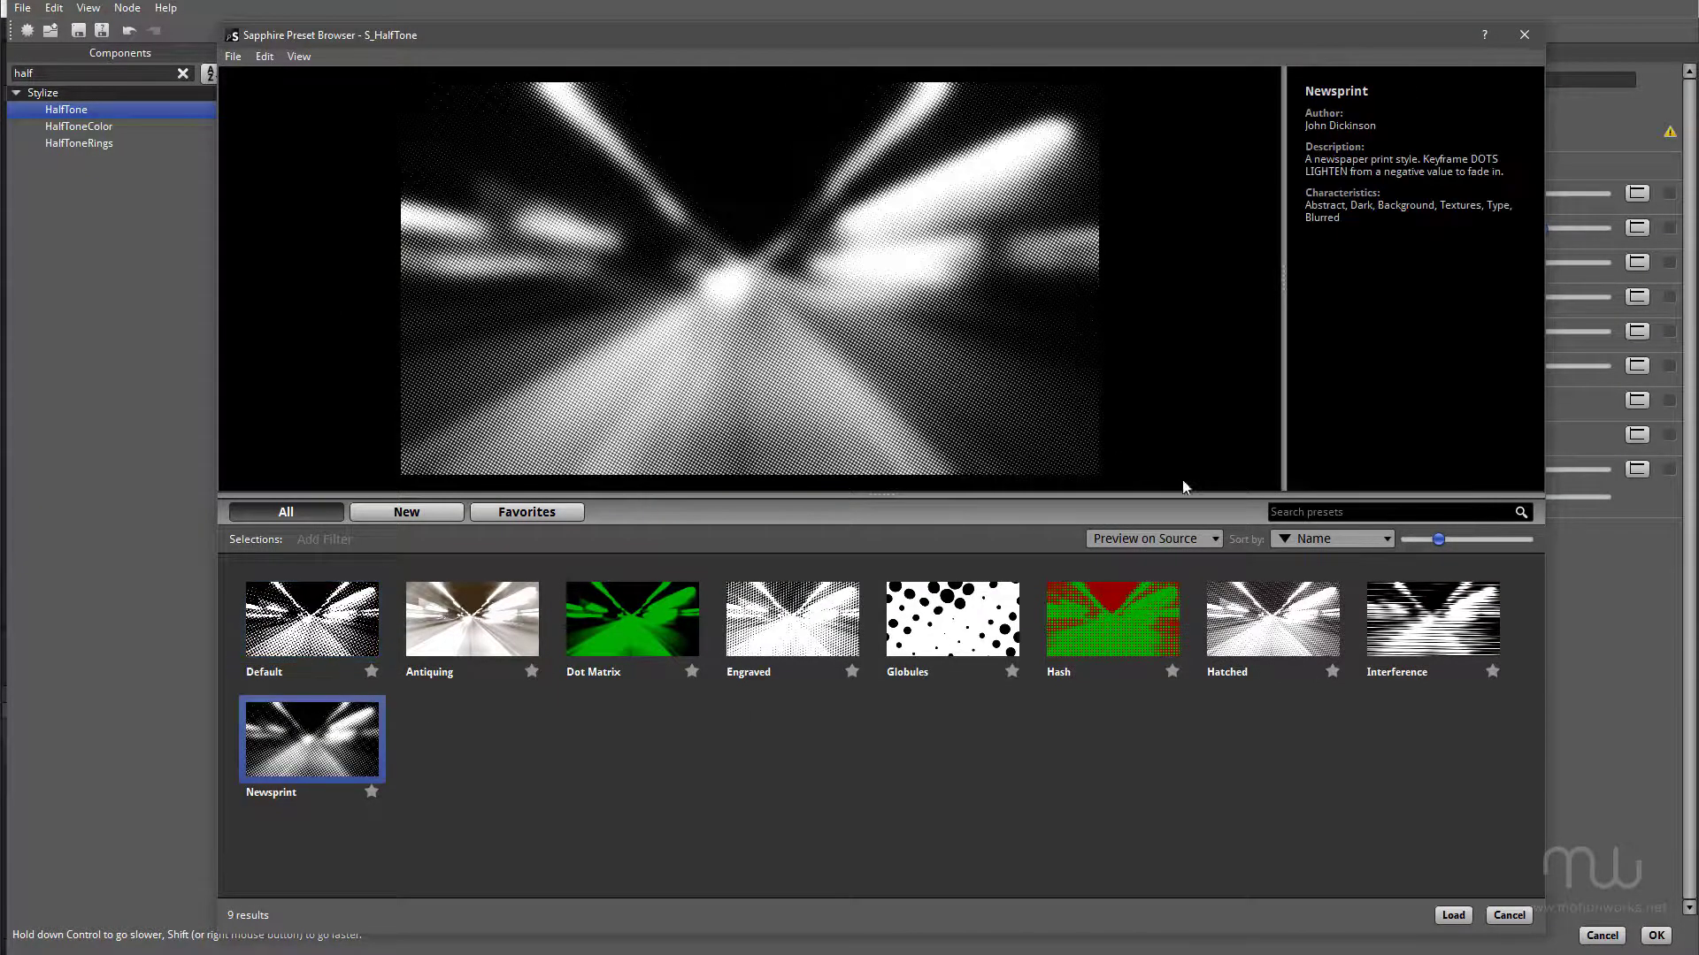
left_click(1456, 916)
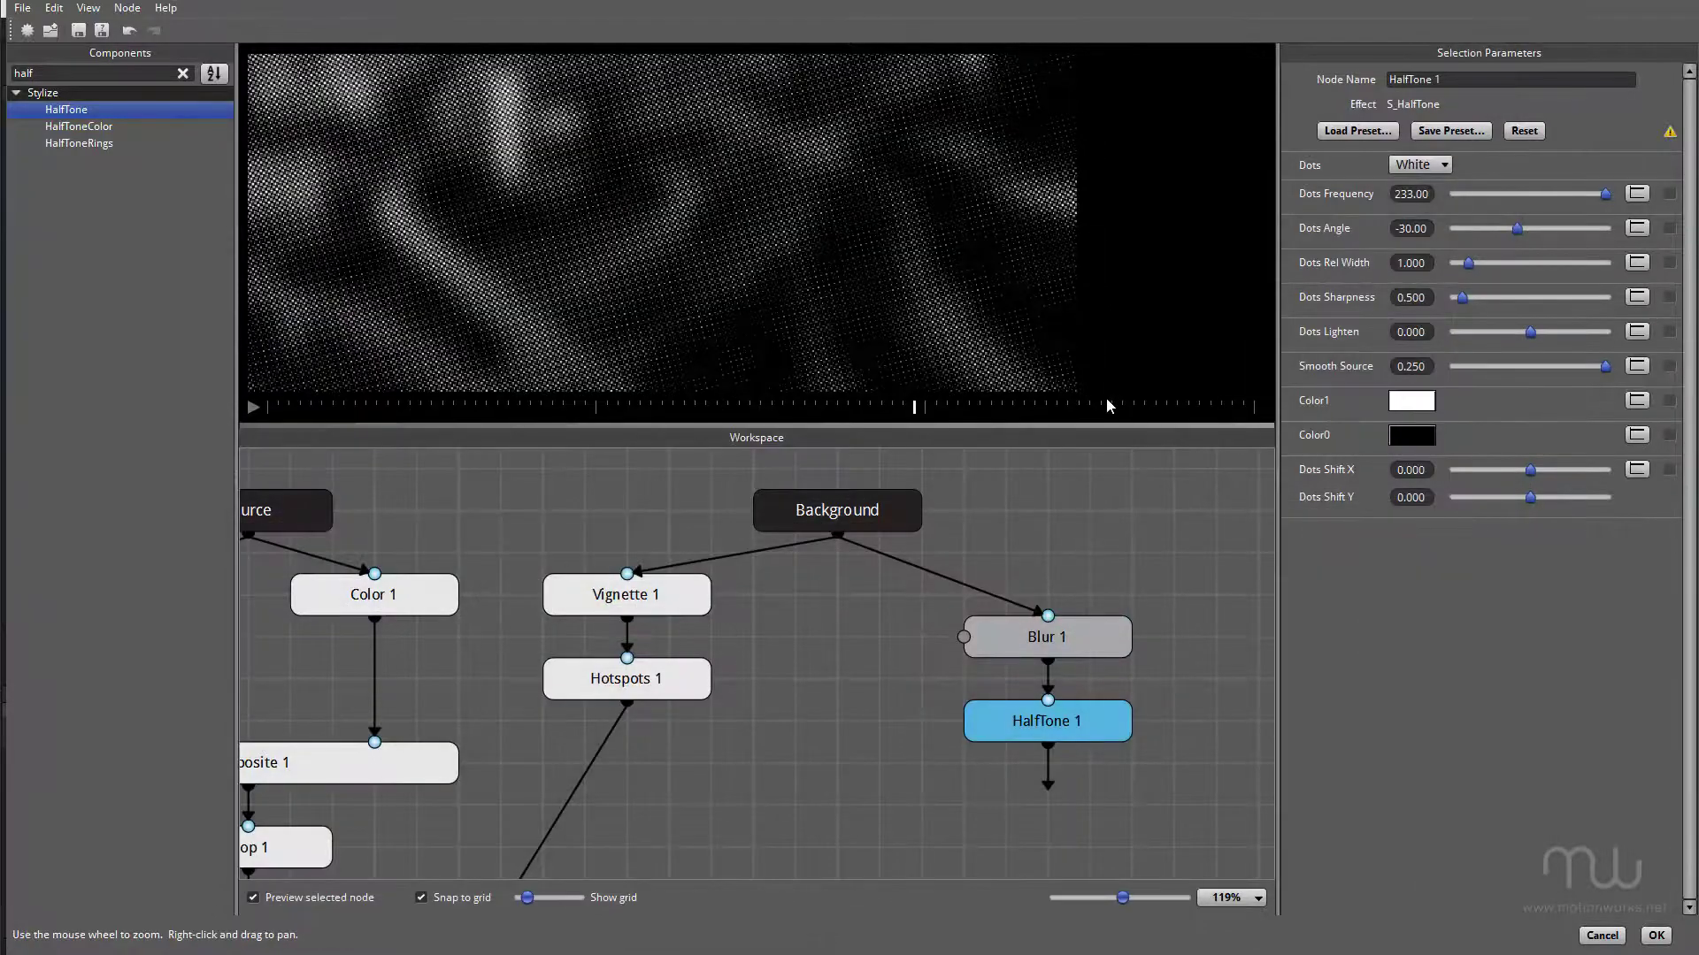
Step: Make the halftone dots orange and lower Dots Frequency to about 140.90
left_click(1426, 403)
left_click(892, 382)
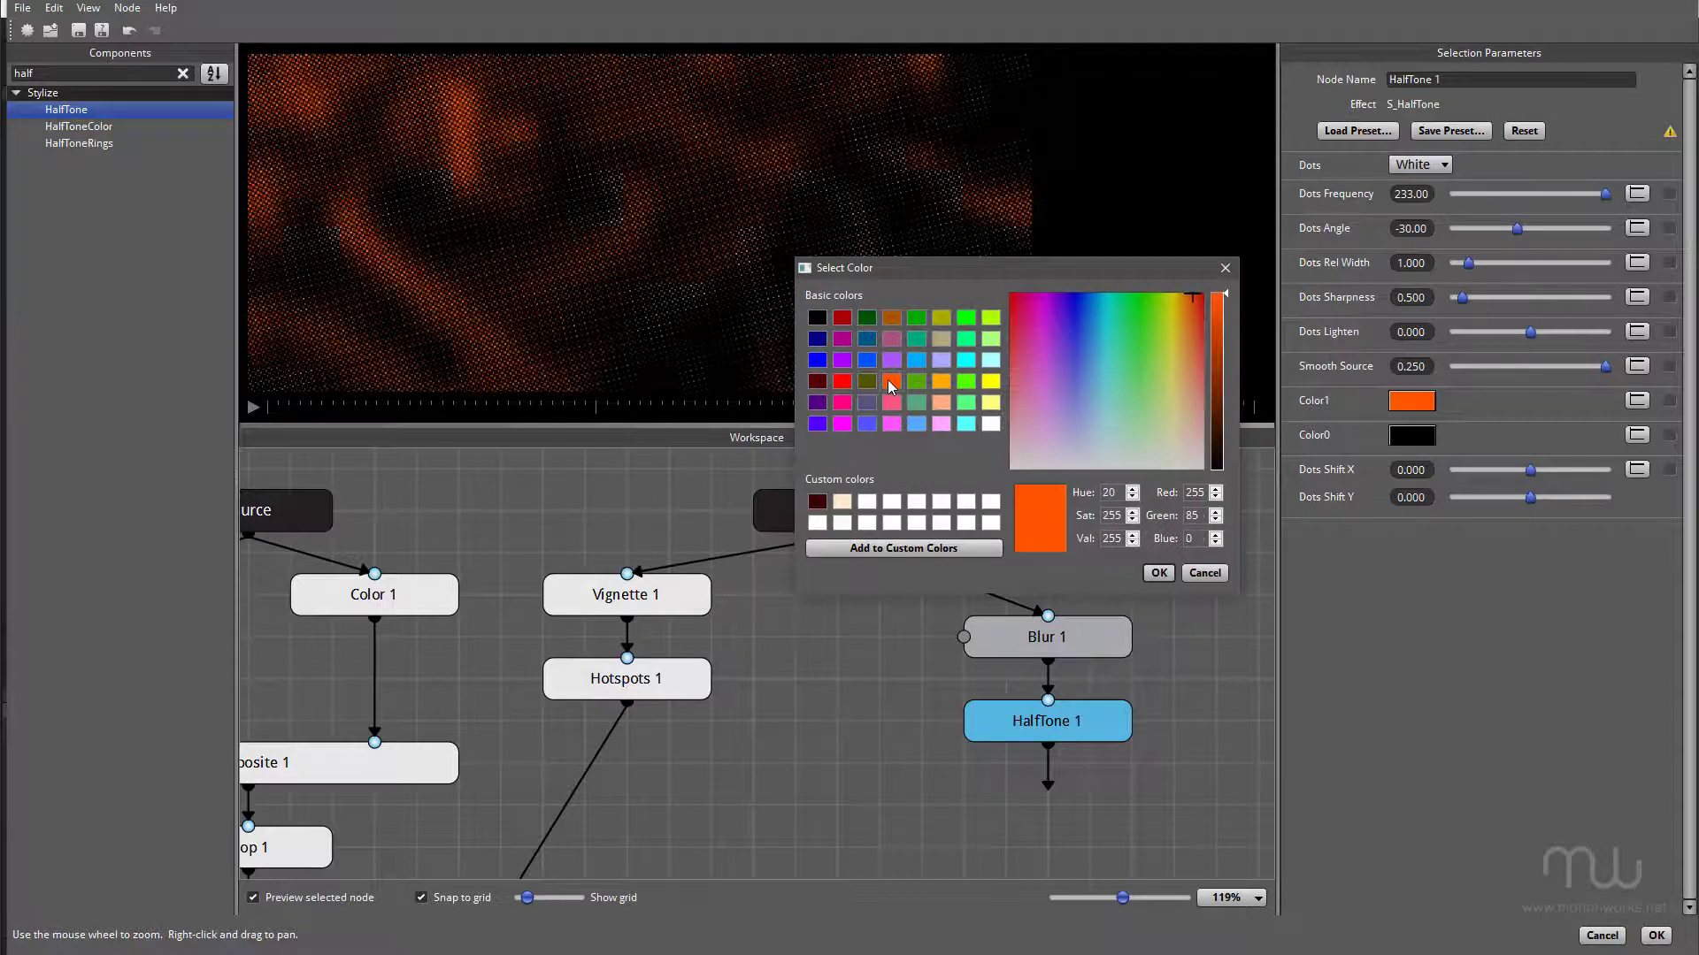
left_click(1159, 573)
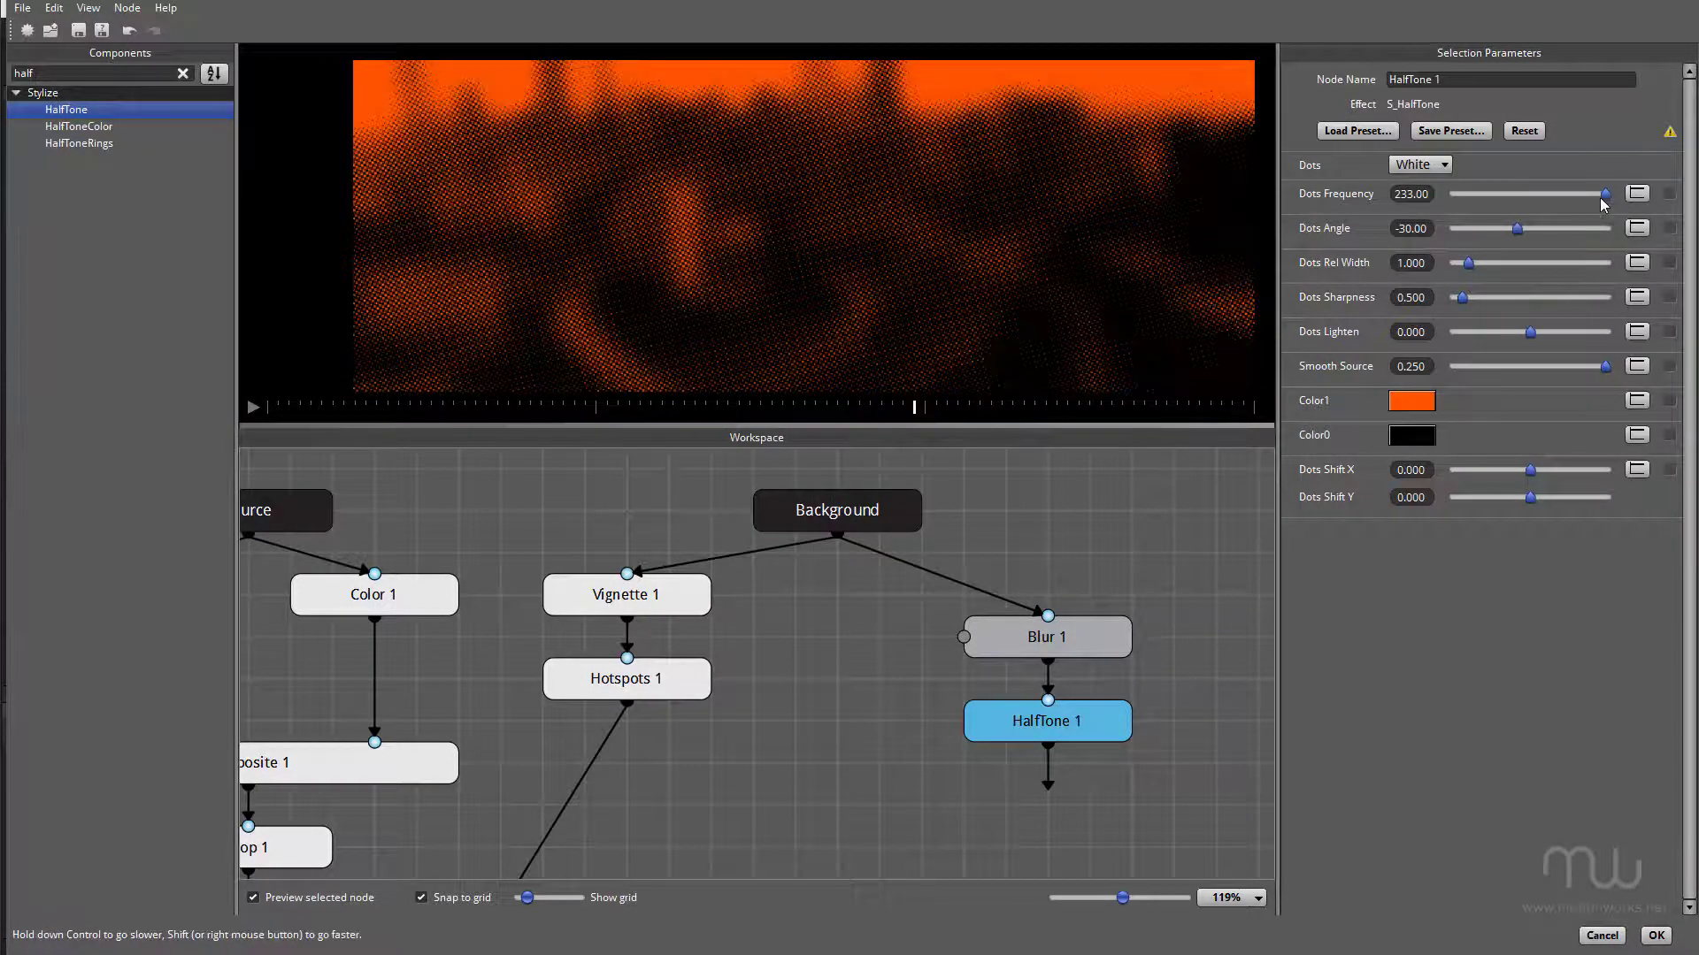
left_click_drag(1603, 204, 1533, 222)
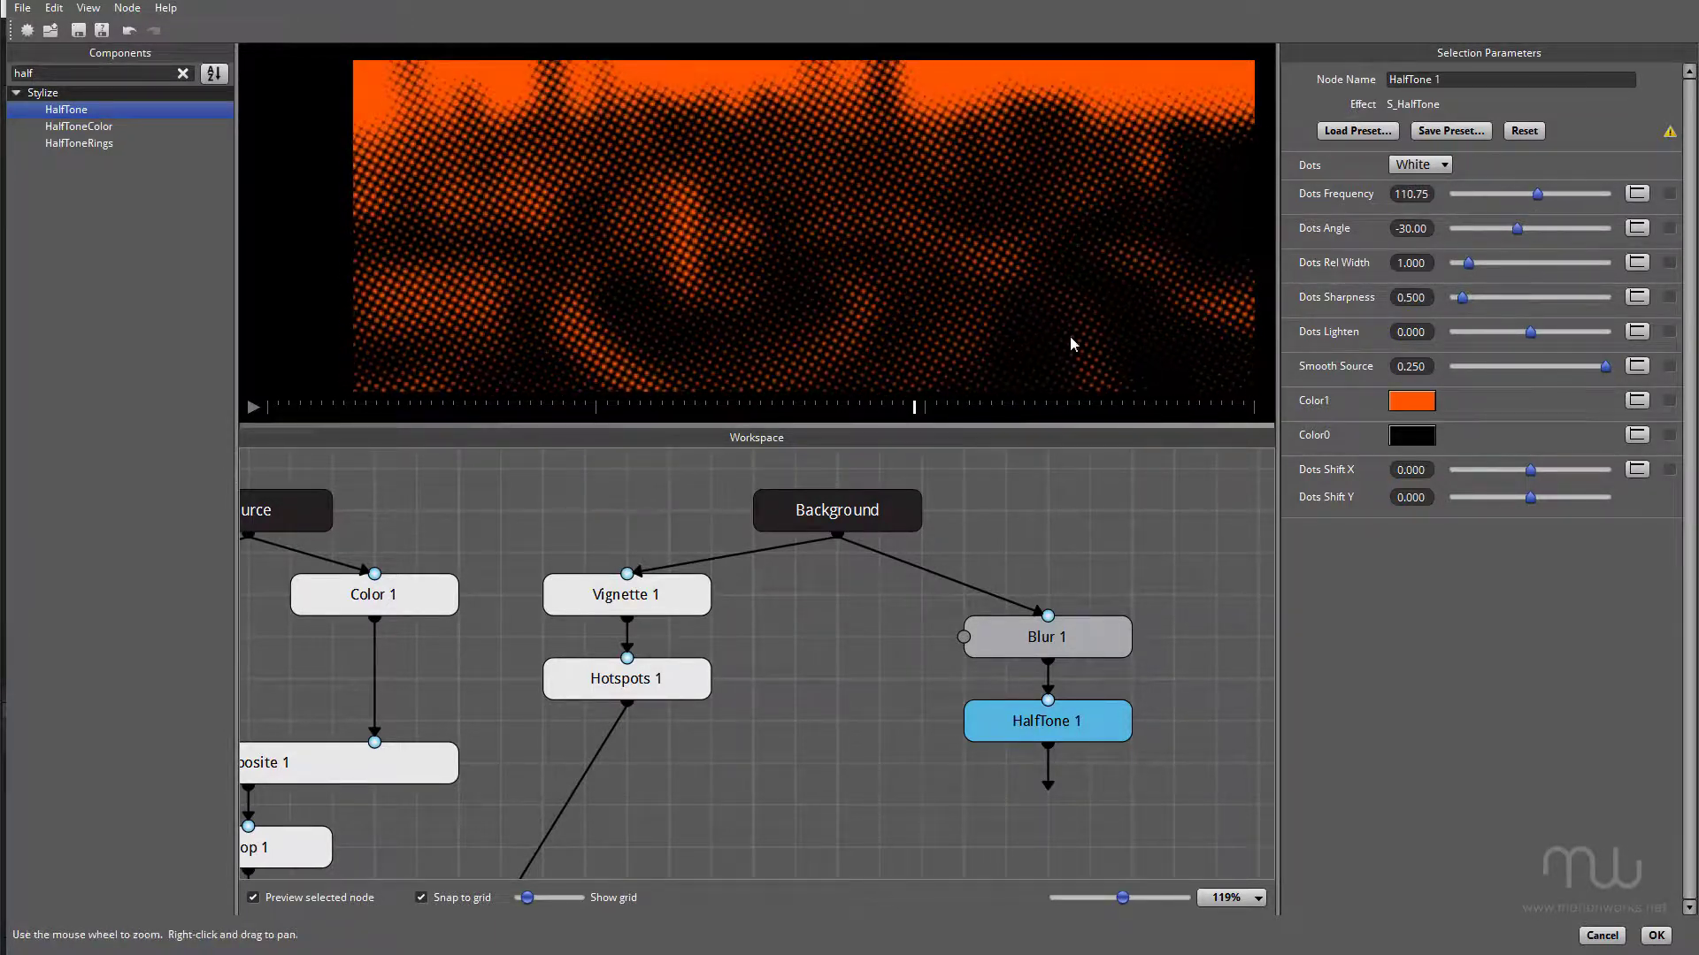
Step: Reduce Blur 1's Blur Amount slightly for a lighter blur
left_click(1015, 648)
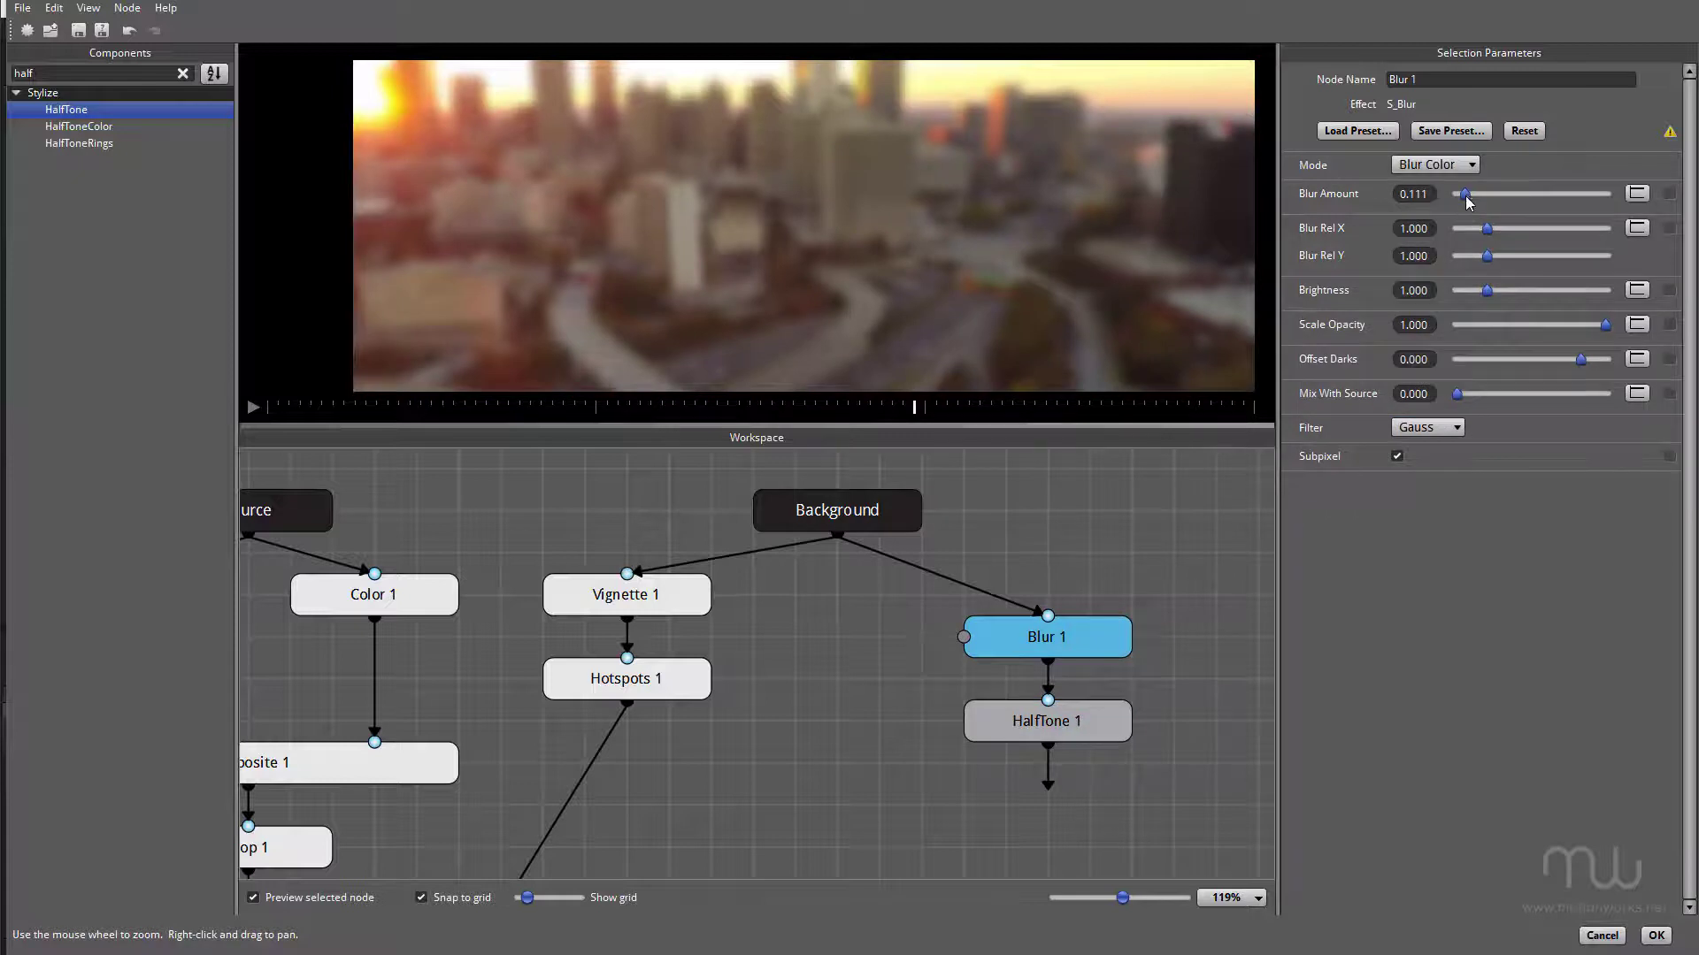
left_click_drag(1466, 196, 1458, 196)
left_click(1065, 729)
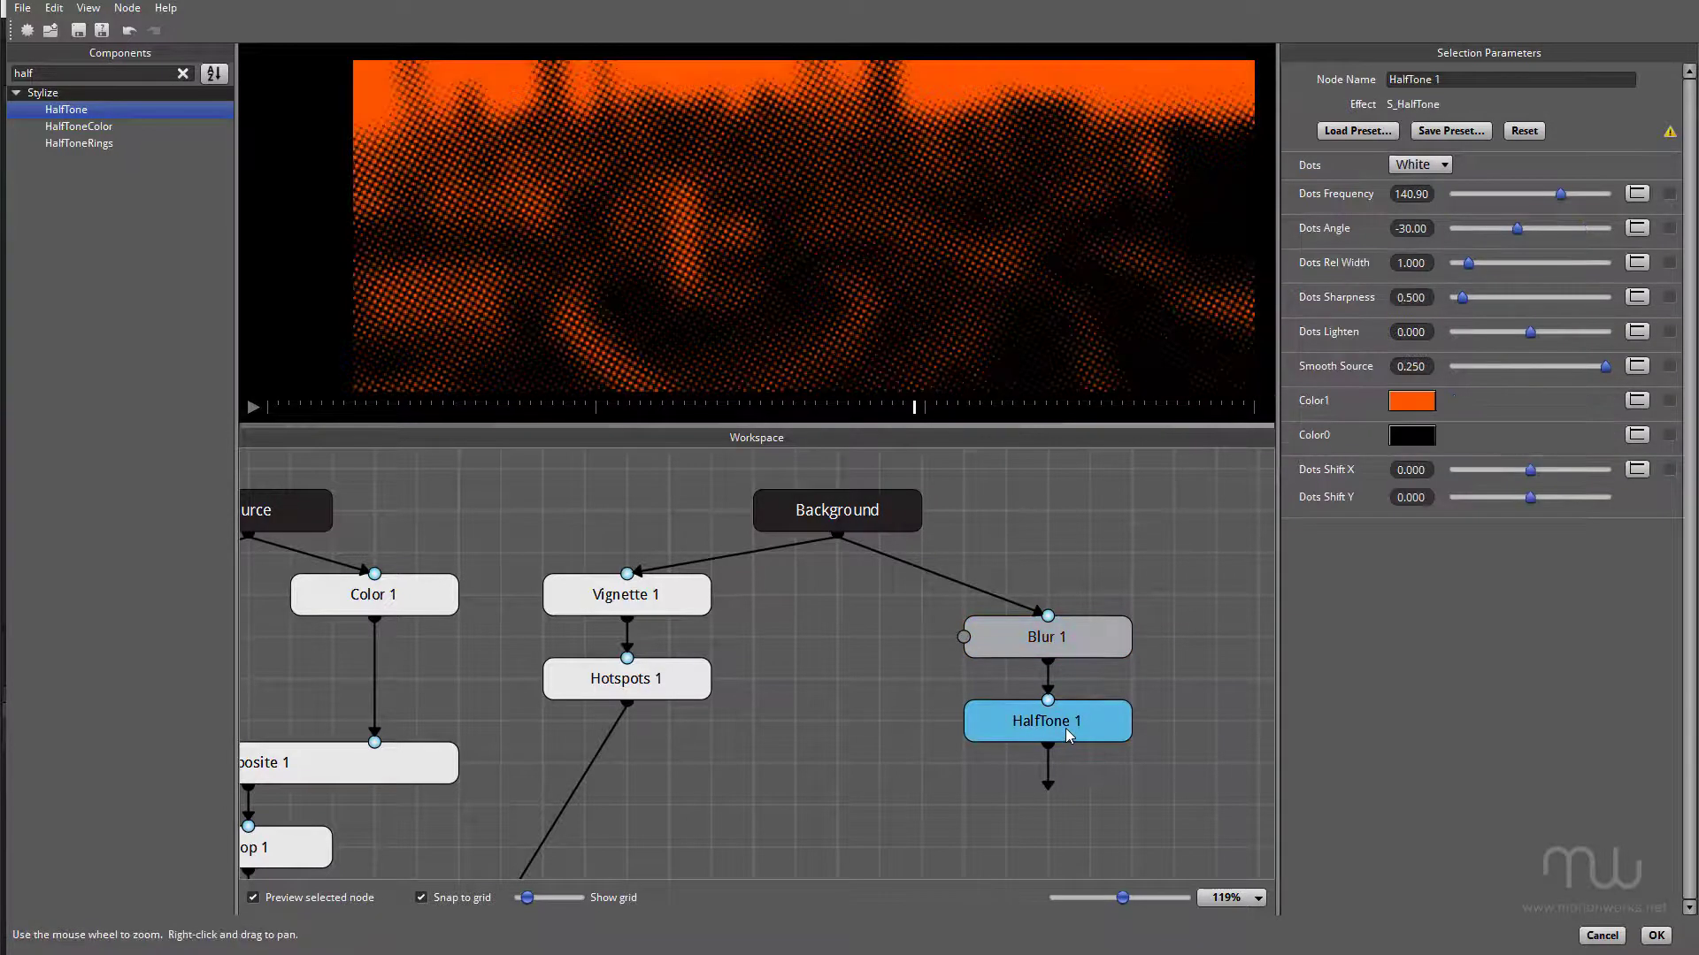
left_click(1213, 677)
Step: Connect HalfTone 1 and the Source output into Blend 1's inputs
scroll(979, 592, "down", 5)
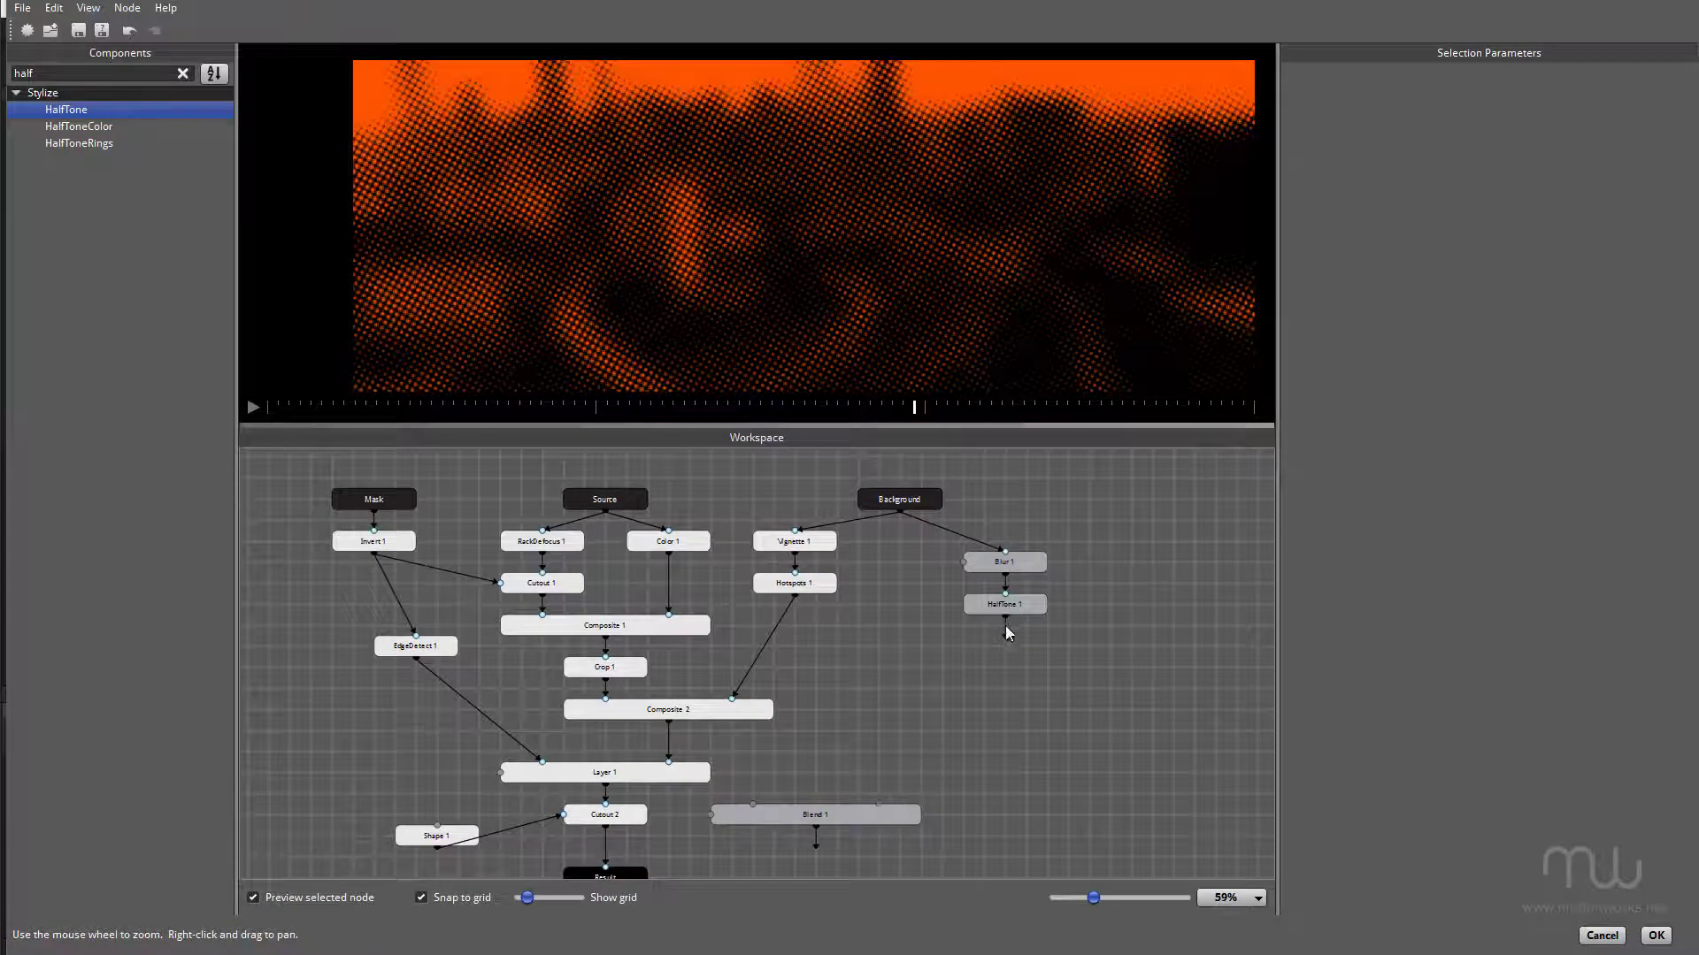
left_click_drag(1005, 636, 879, 807)
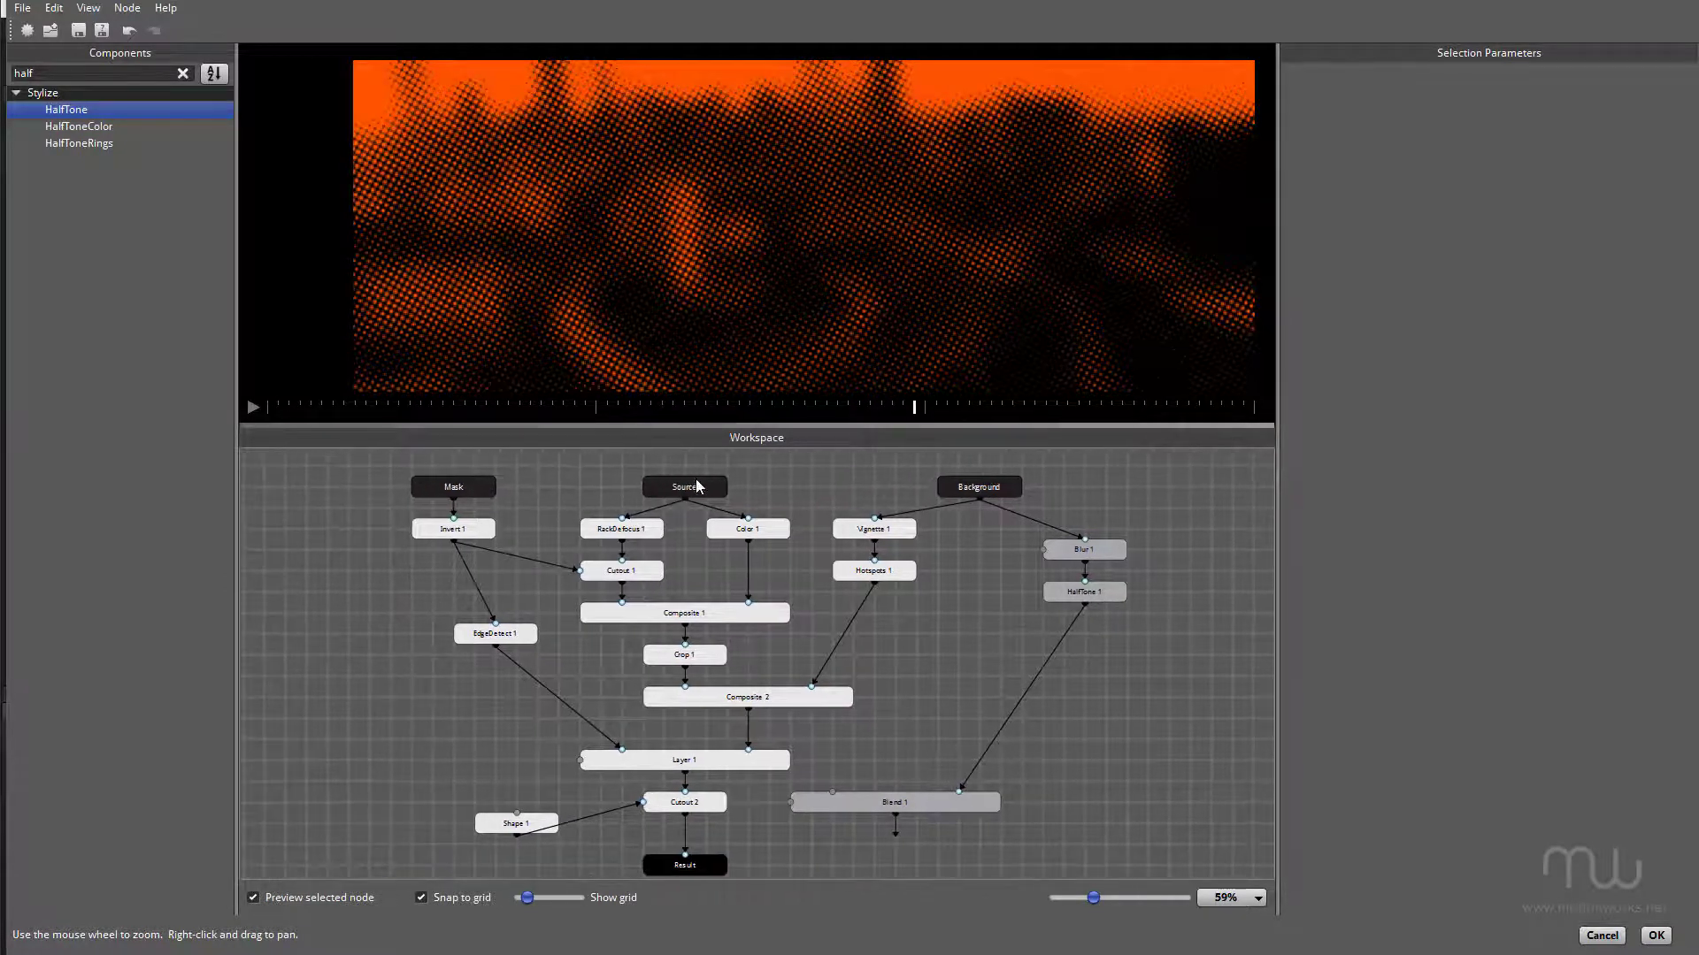
left_click_drag(687, 502, 836, 794)
left_click(892, 807)
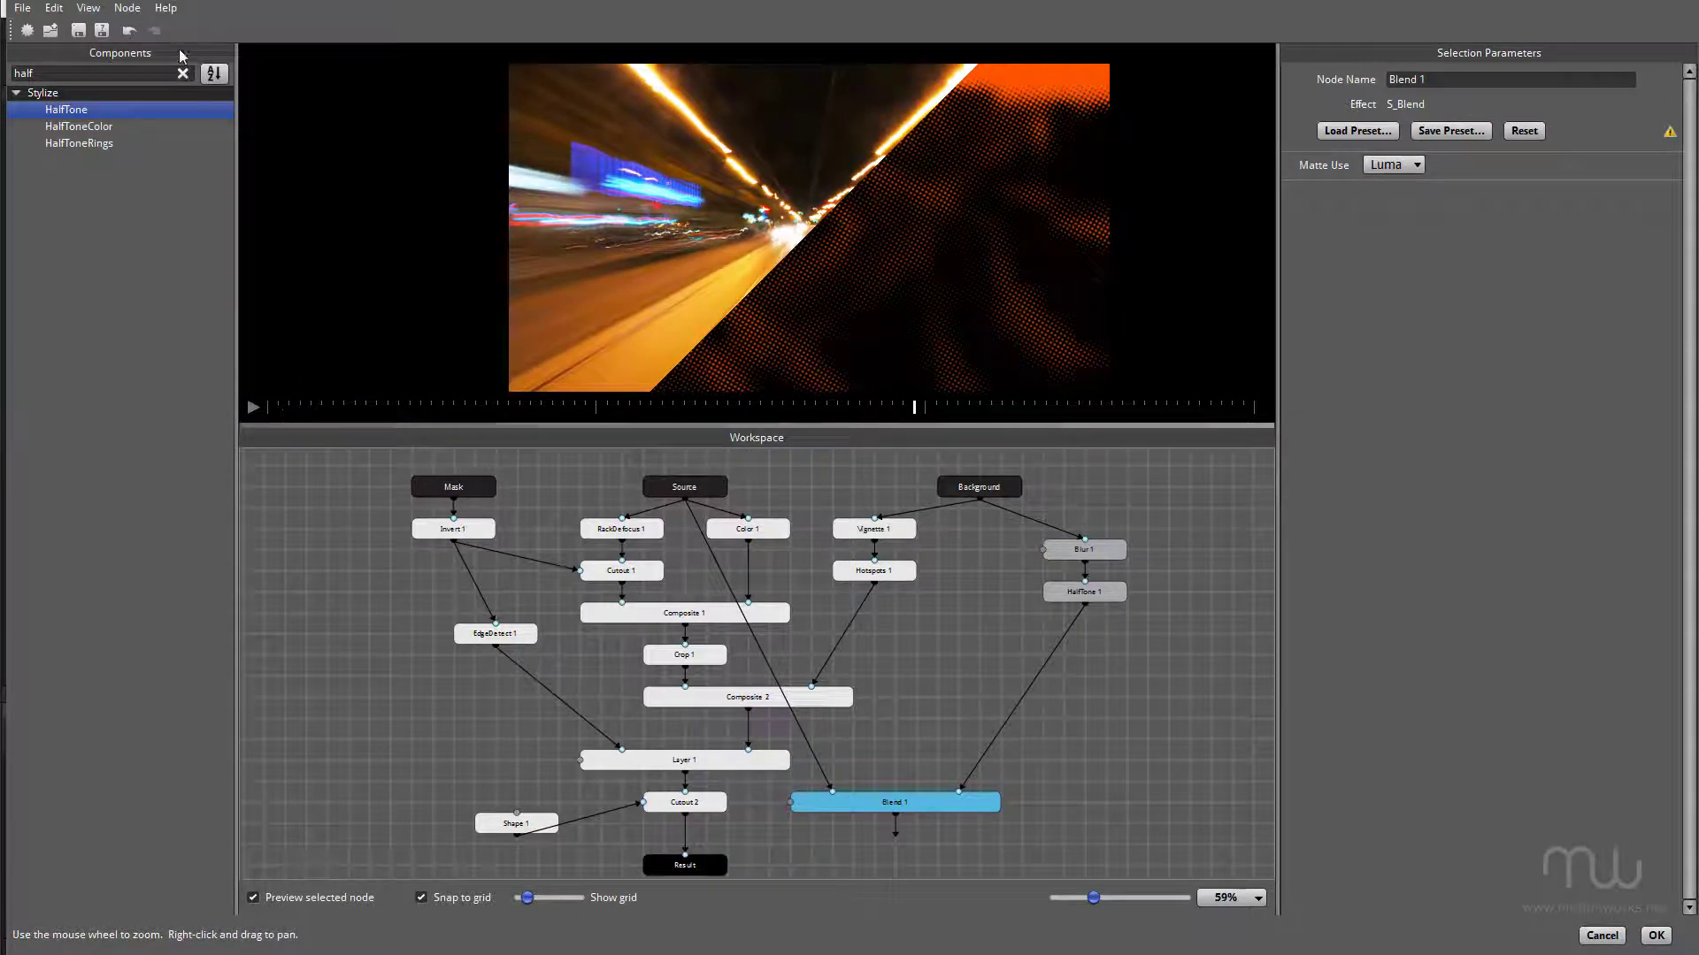
Step: Add a Grid node beside Blend 1 and preview the final output
double_click(114, 76)
type("grid")
left_click_drag(58, 111, 758, 834)
scroll(878, 752, "up", 3)
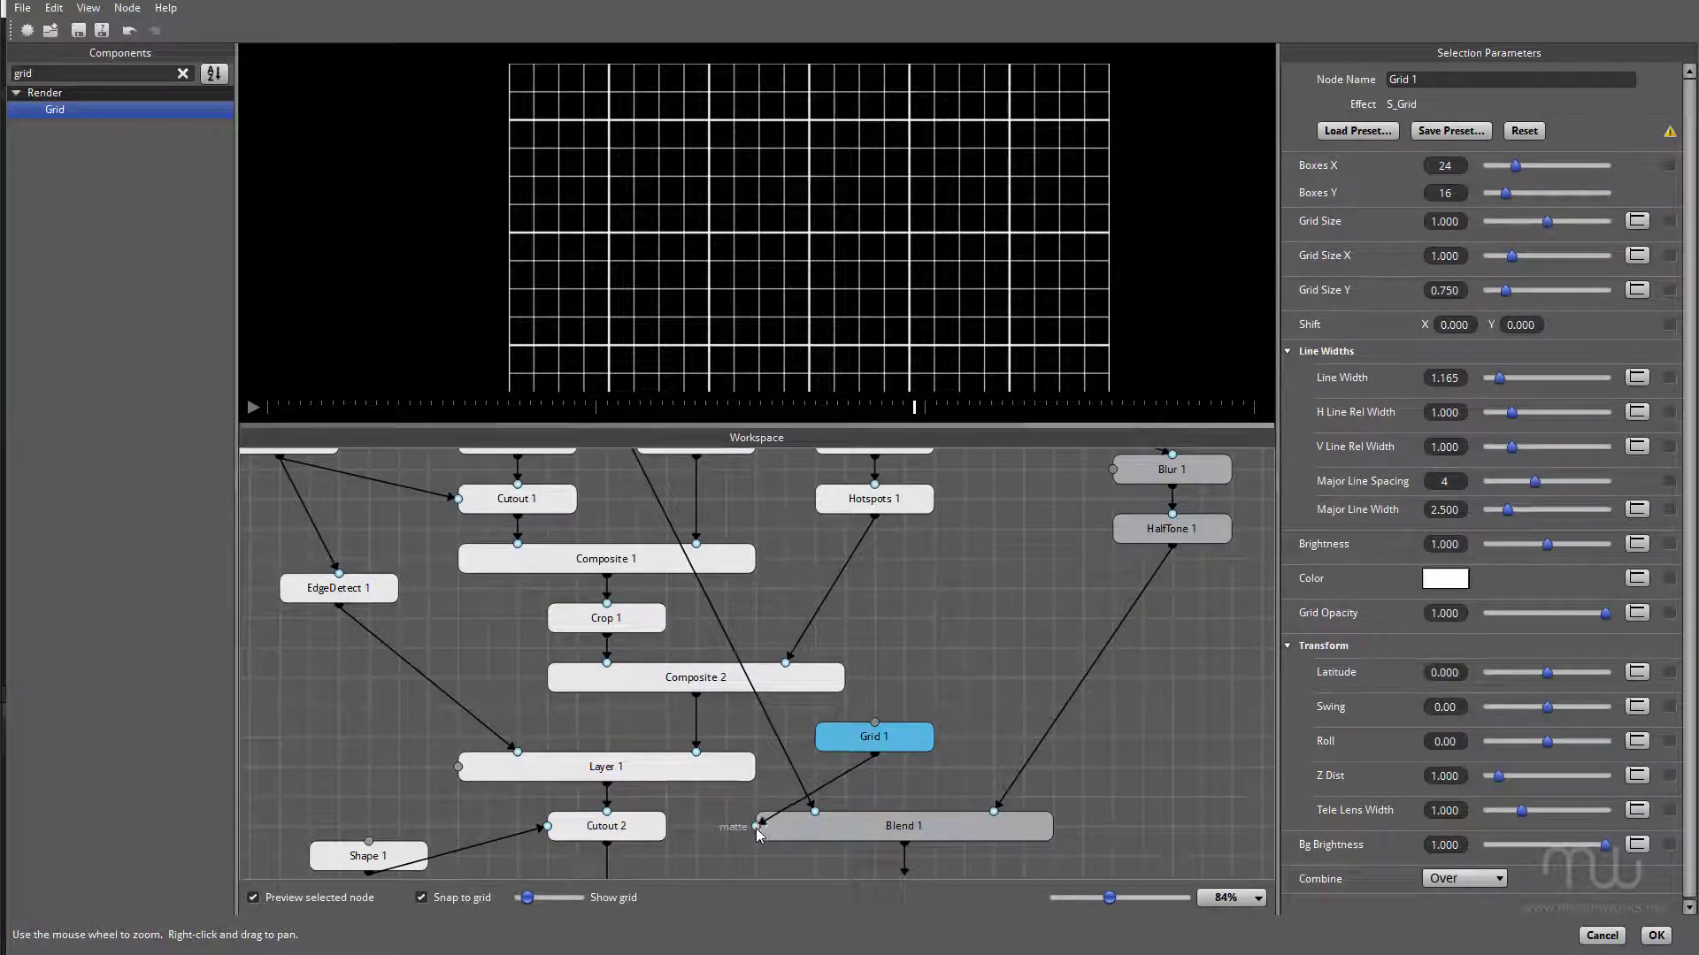
left_click(911, 832)
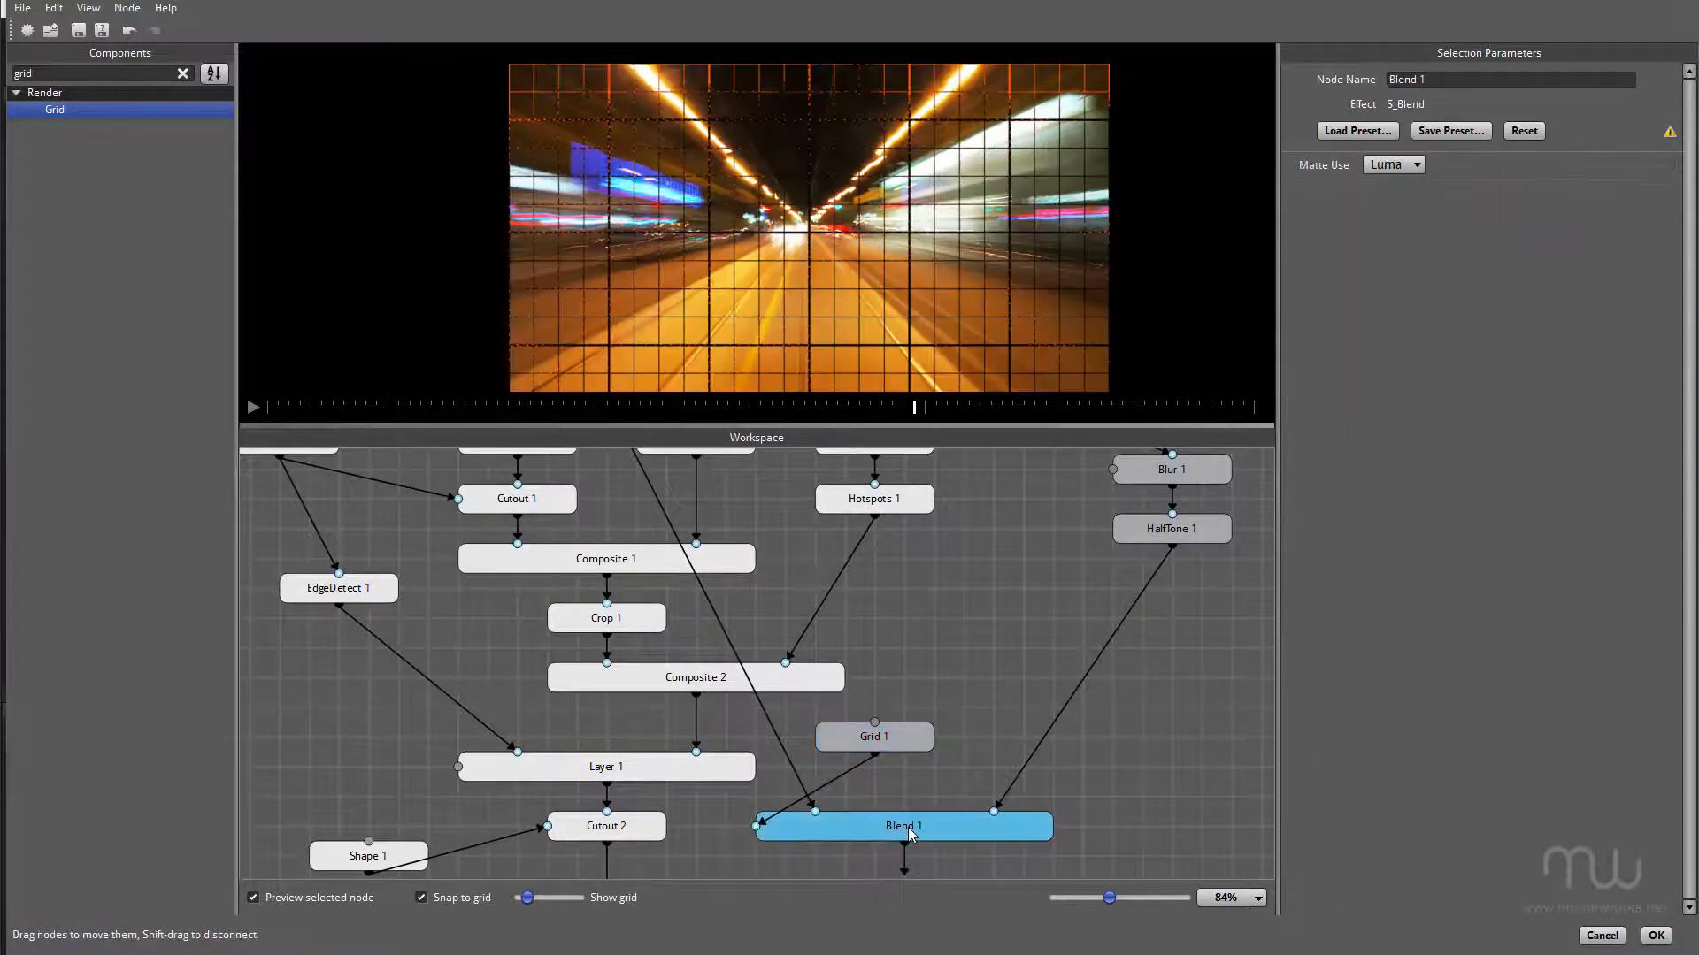
left_click(253, 898)
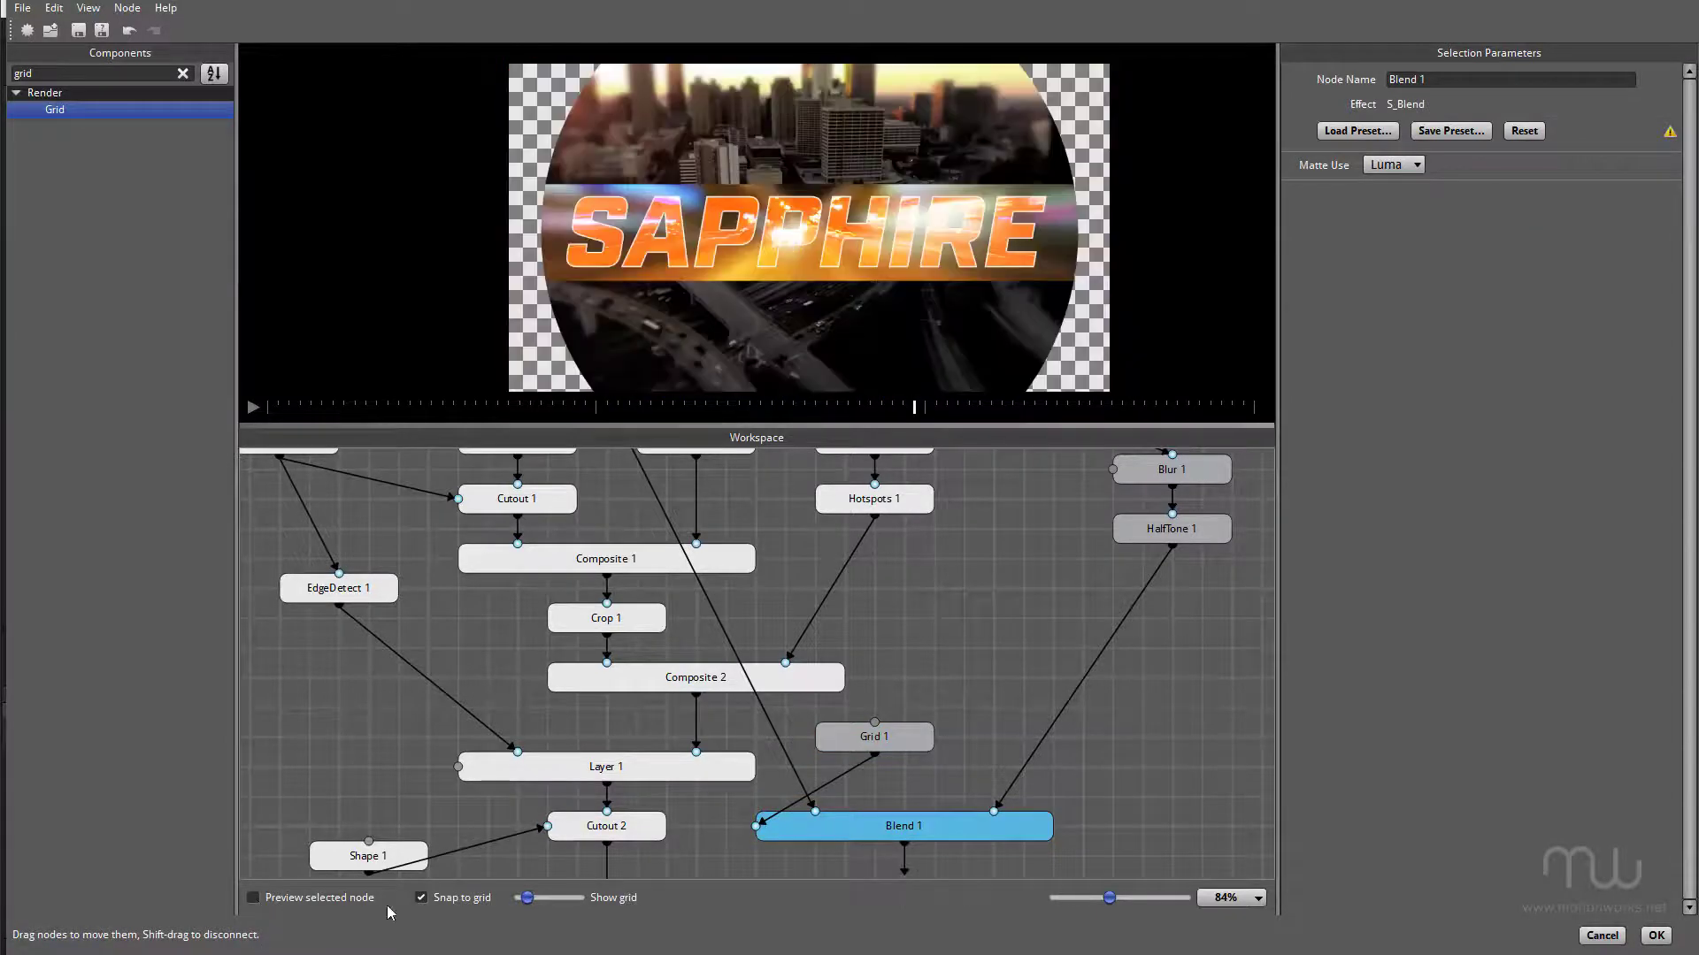
Step: Load the Pink Stripes preset onto Grid 1
left_click(898, 743)
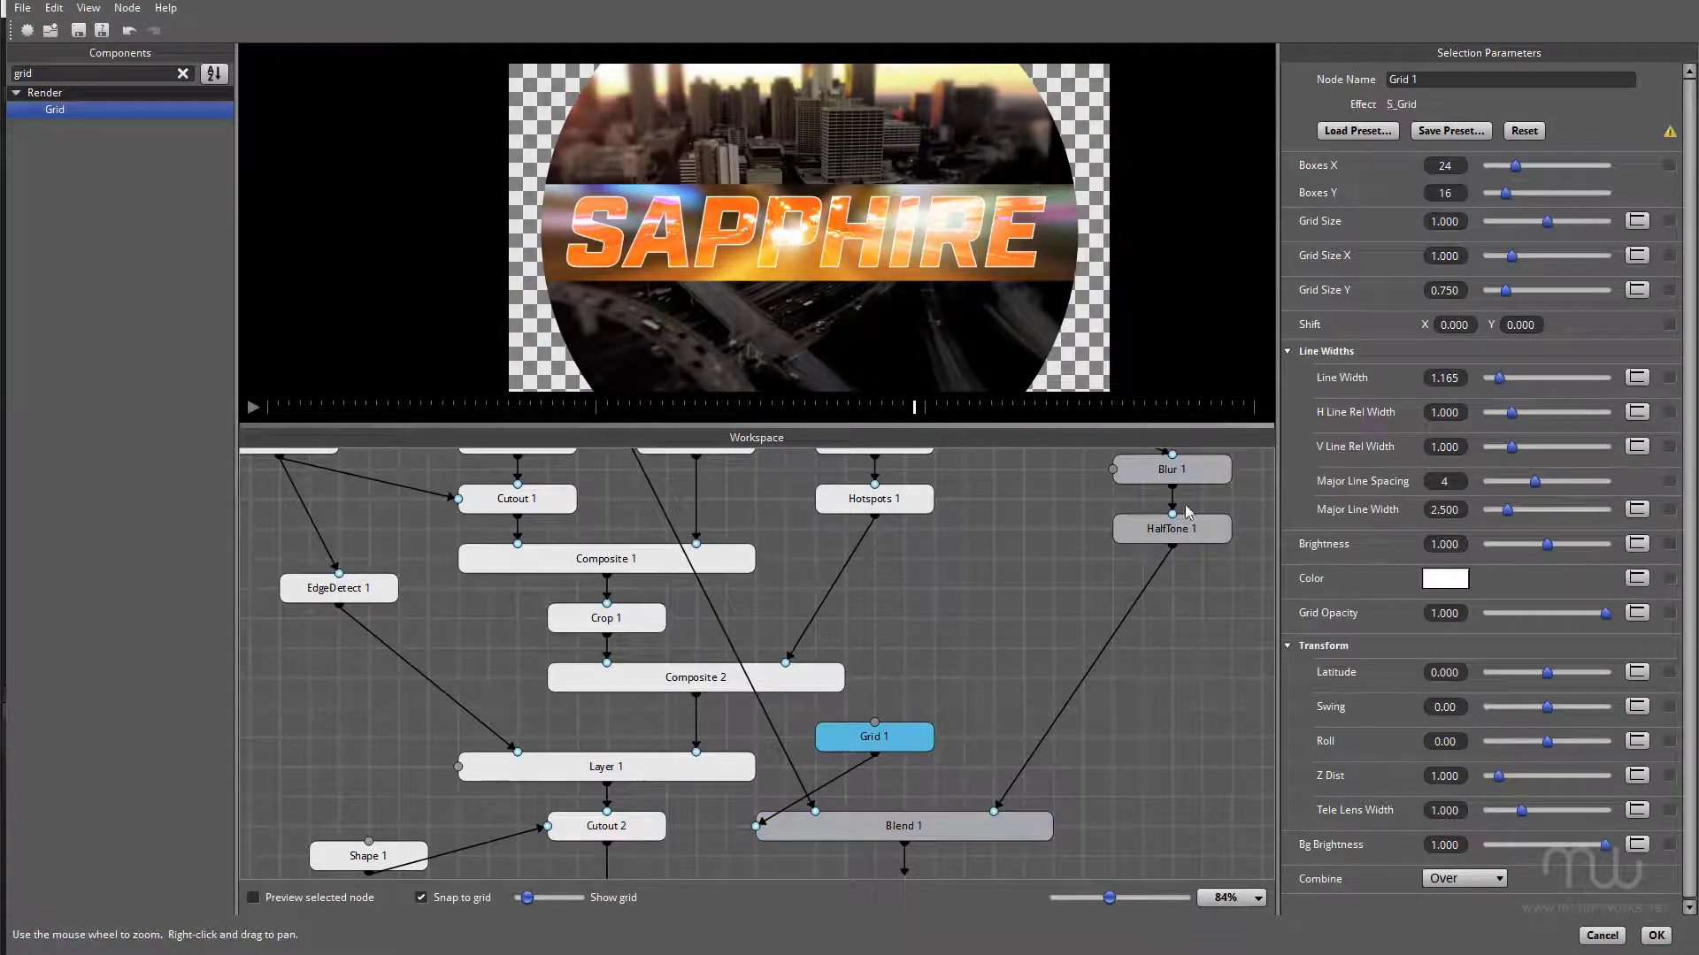
left_click(1359, 131)
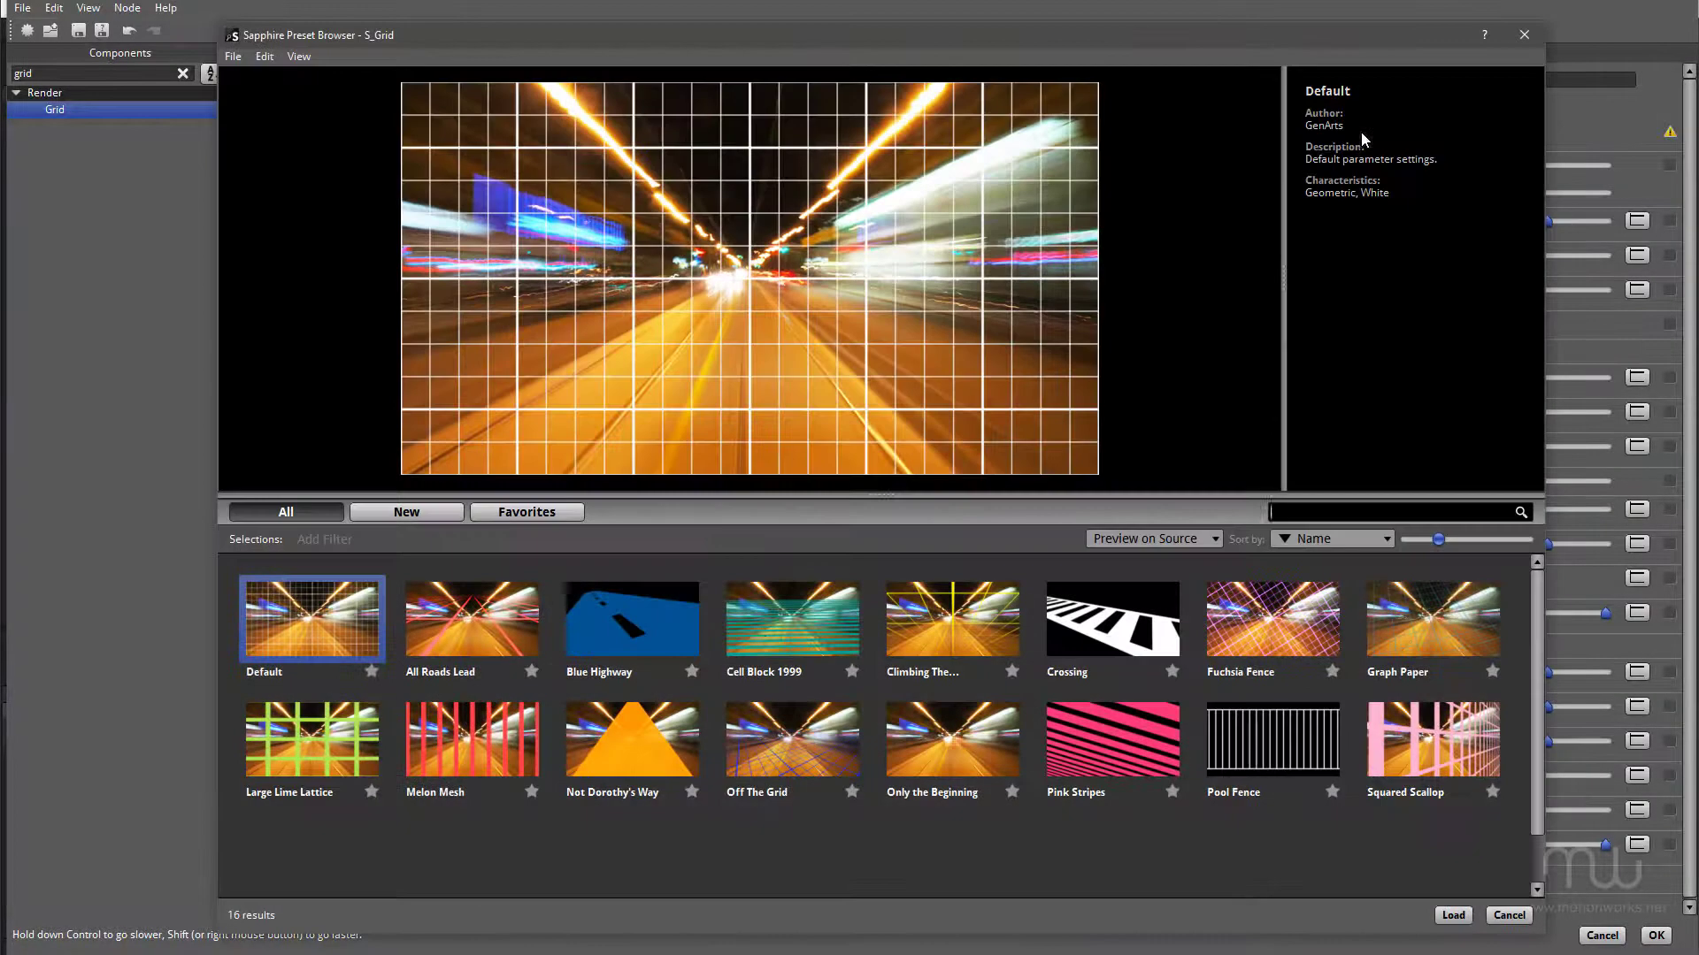
left_click(1122, 728)
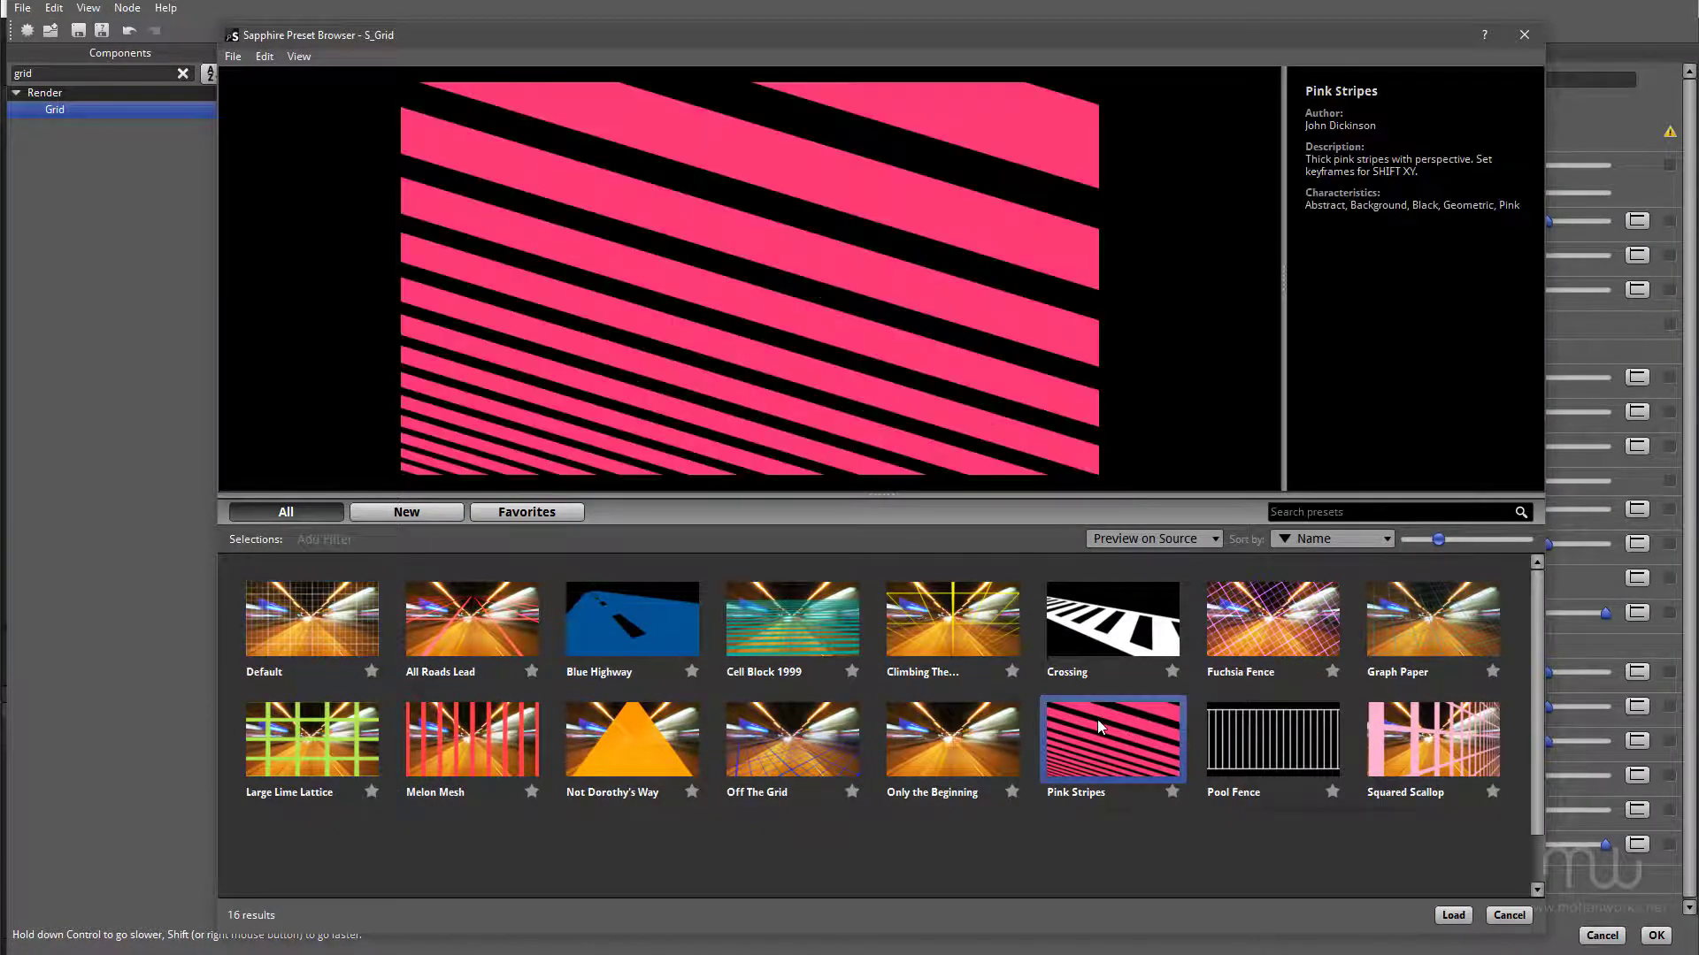
left_click(1454, 915)
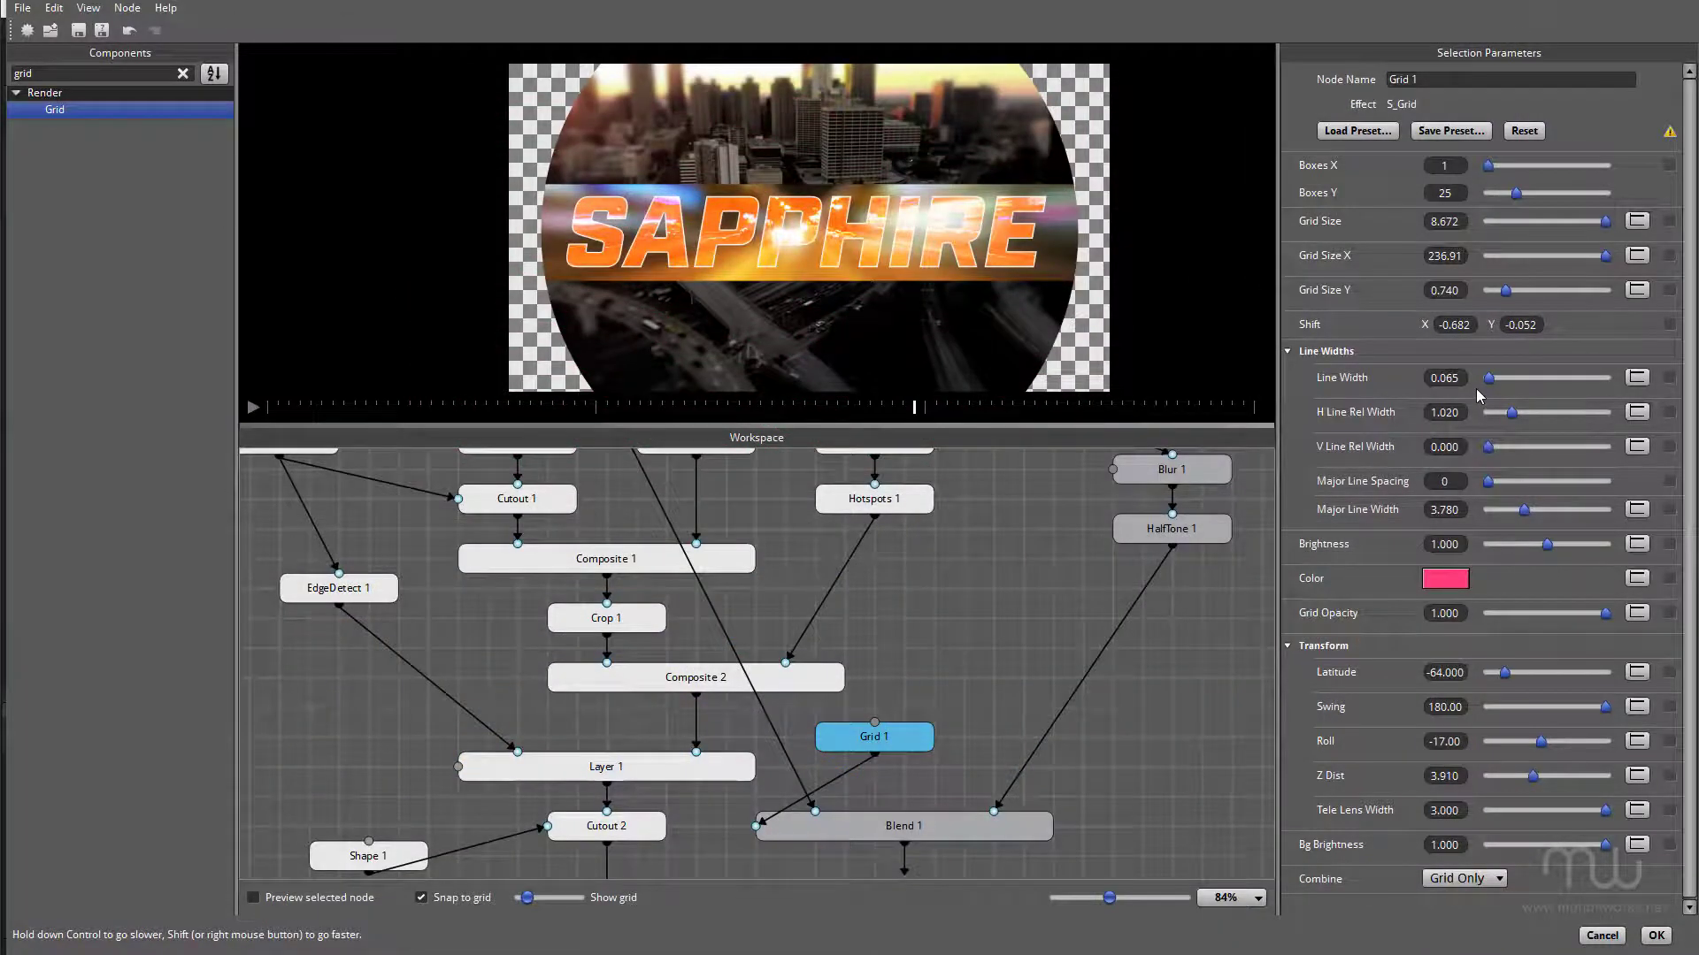
Step: Re-enable node previewing and set Grid 1's stripes to 70 Y boxes with Roll 0
left_click(907, 830)
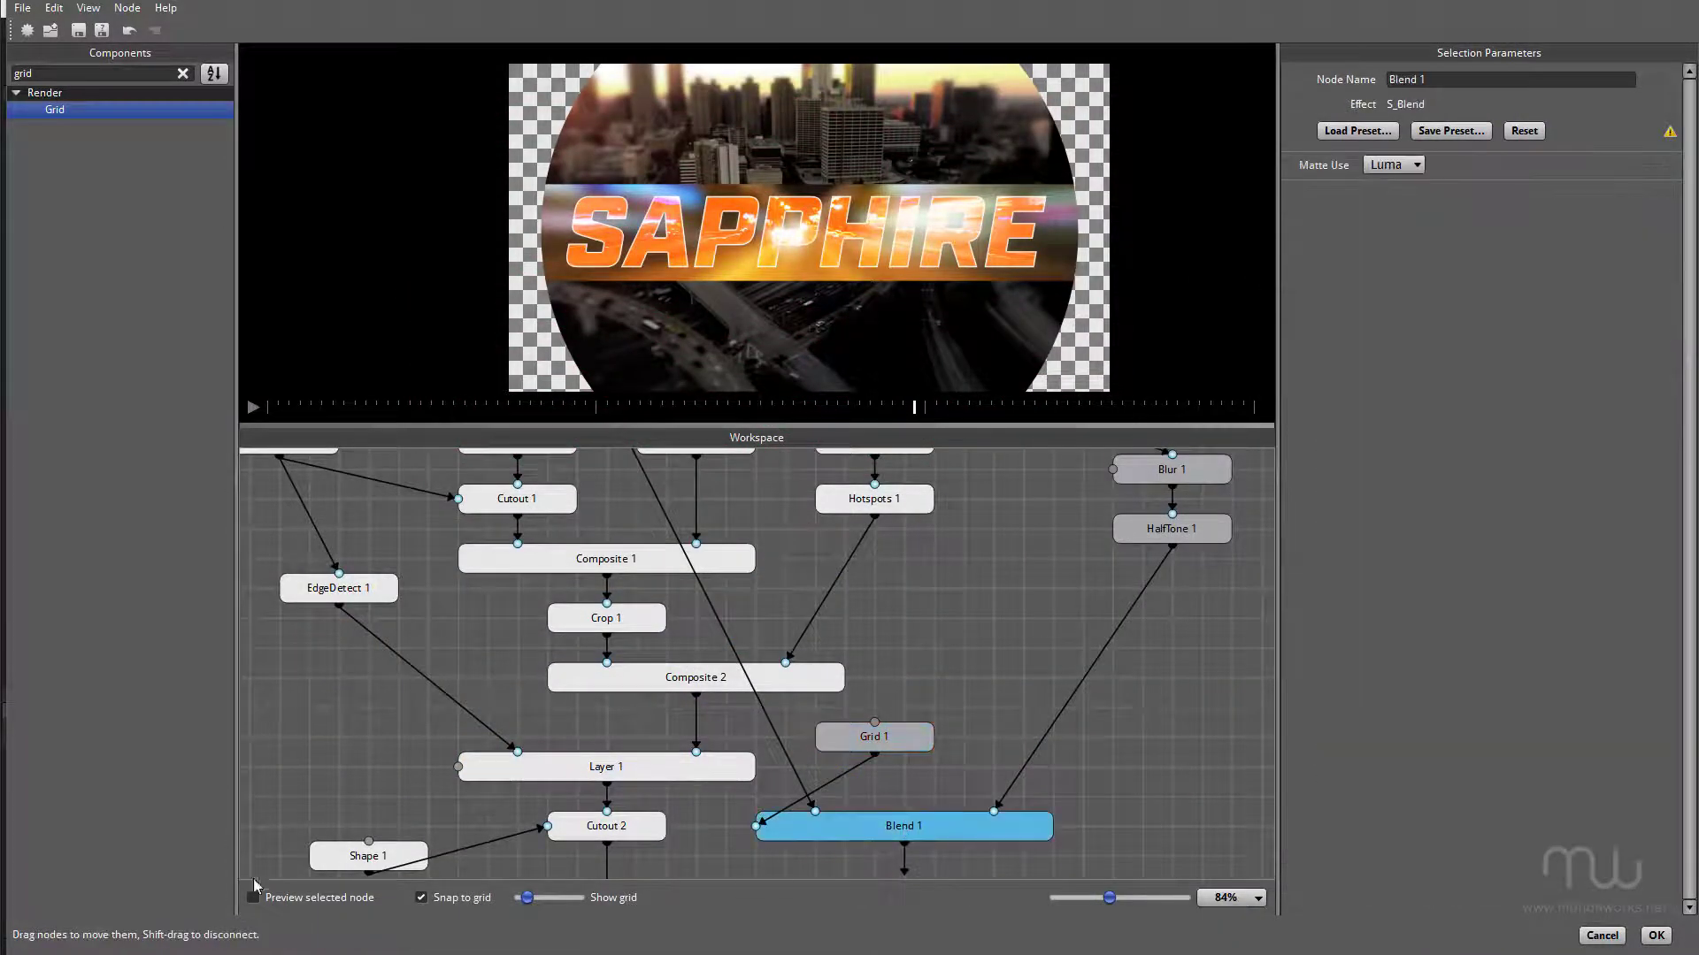
left_click(253, 897)
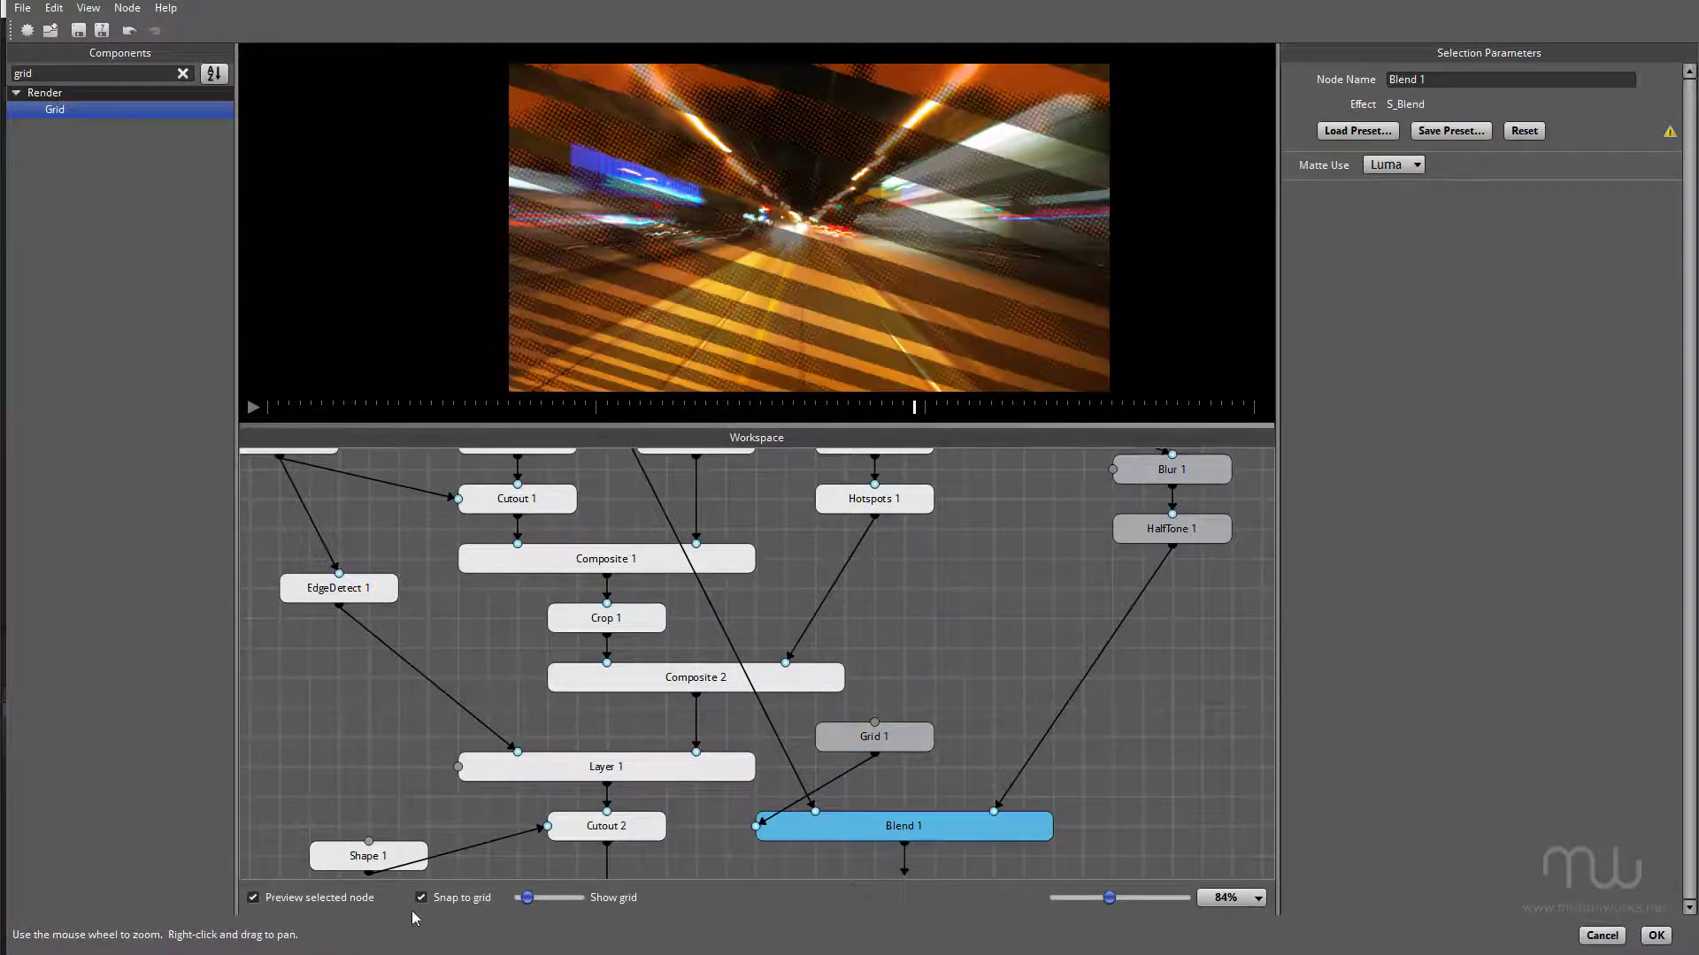
left_click(904, 746)
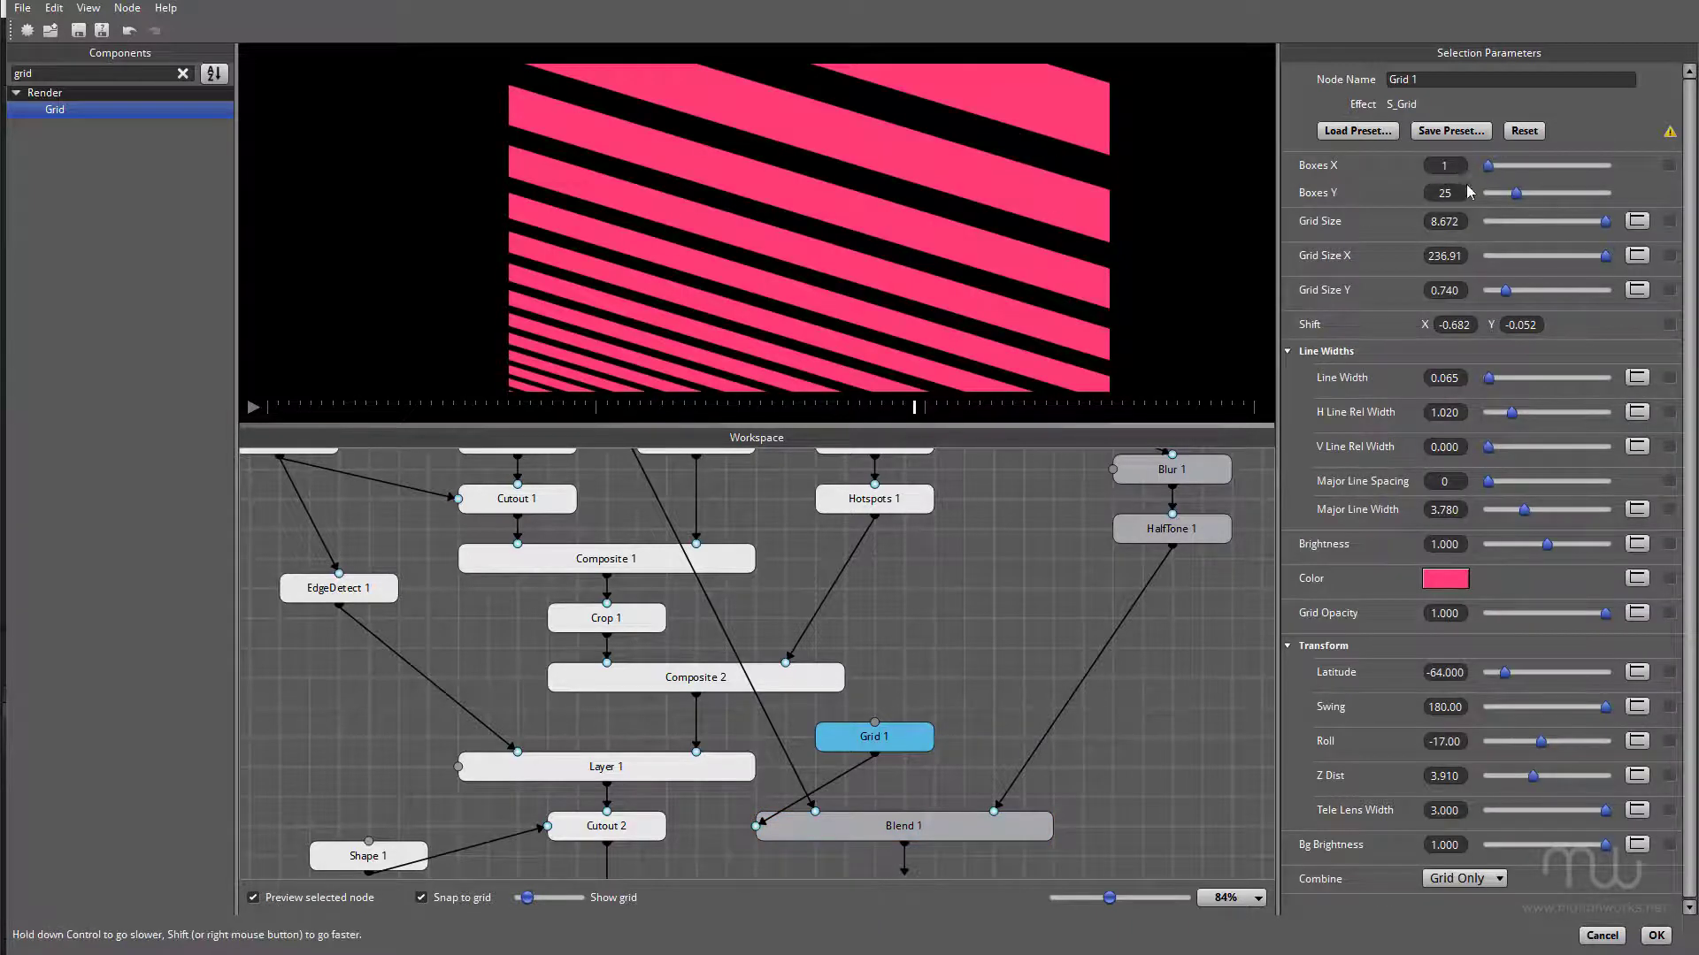
left_click_drag(1465, 186, 1449, 192)
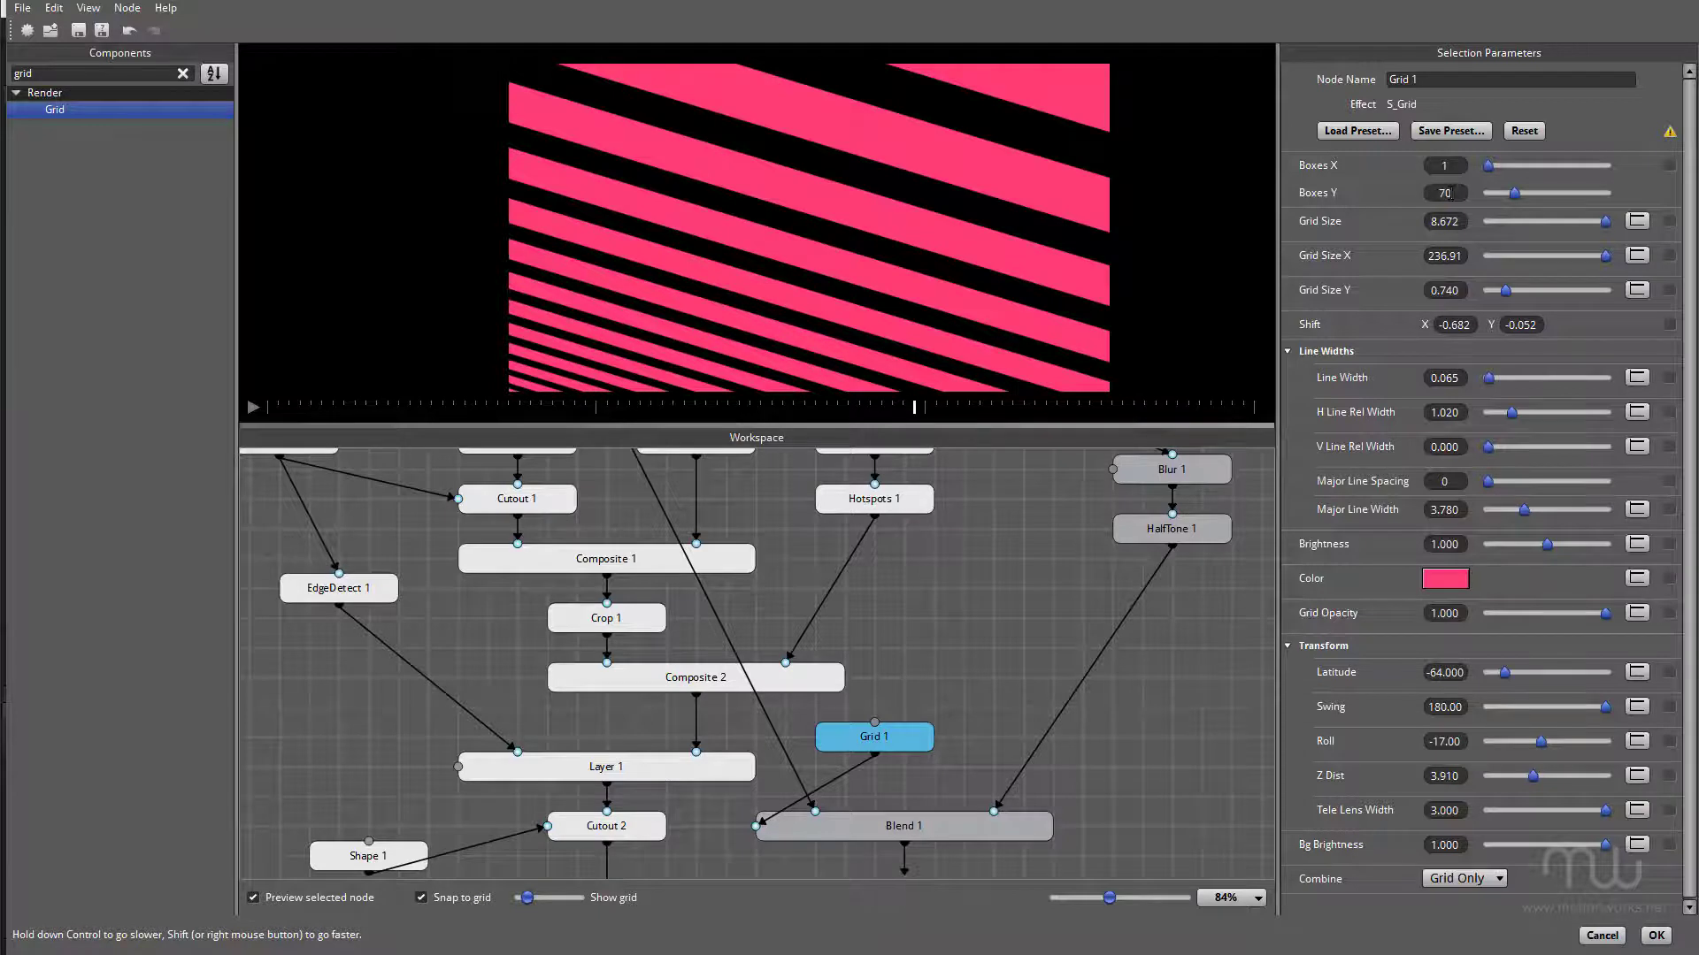
key("Tab")
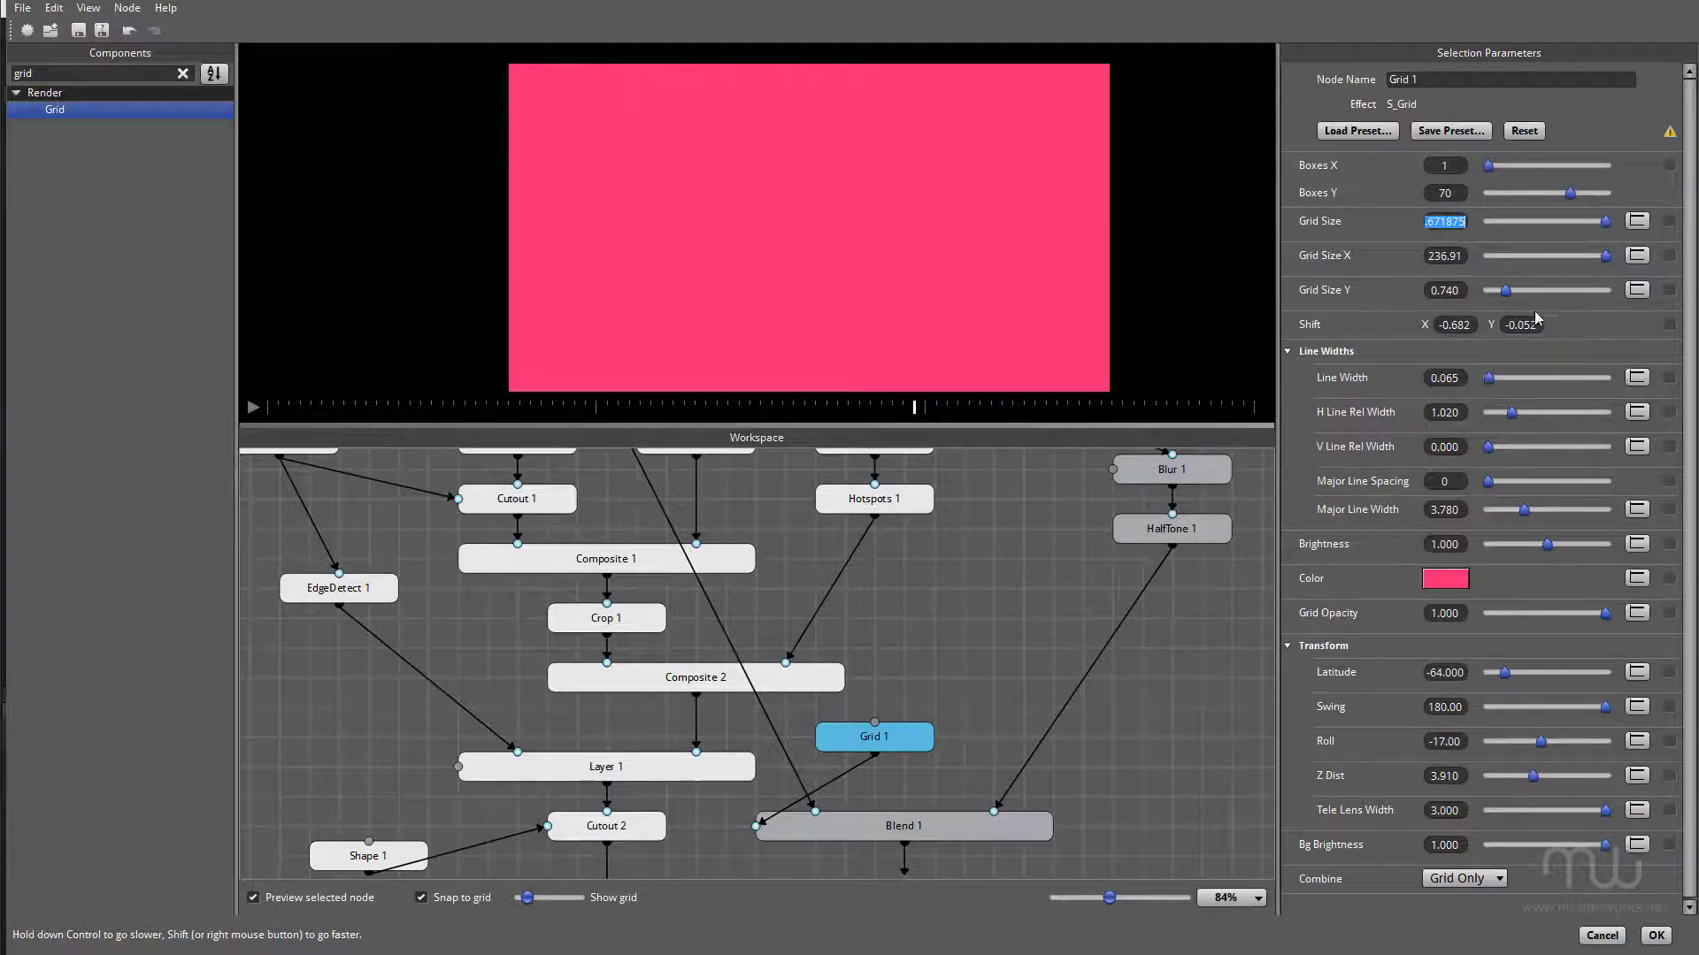
left_click(1449, 741)
type("0")
key("Return")
Step: Animate Grid 1's H Line Rel Width as a quick linear ramp up to 0.24, then preview Blend 1
left_click_drag(1507, 426, 1495, 431)
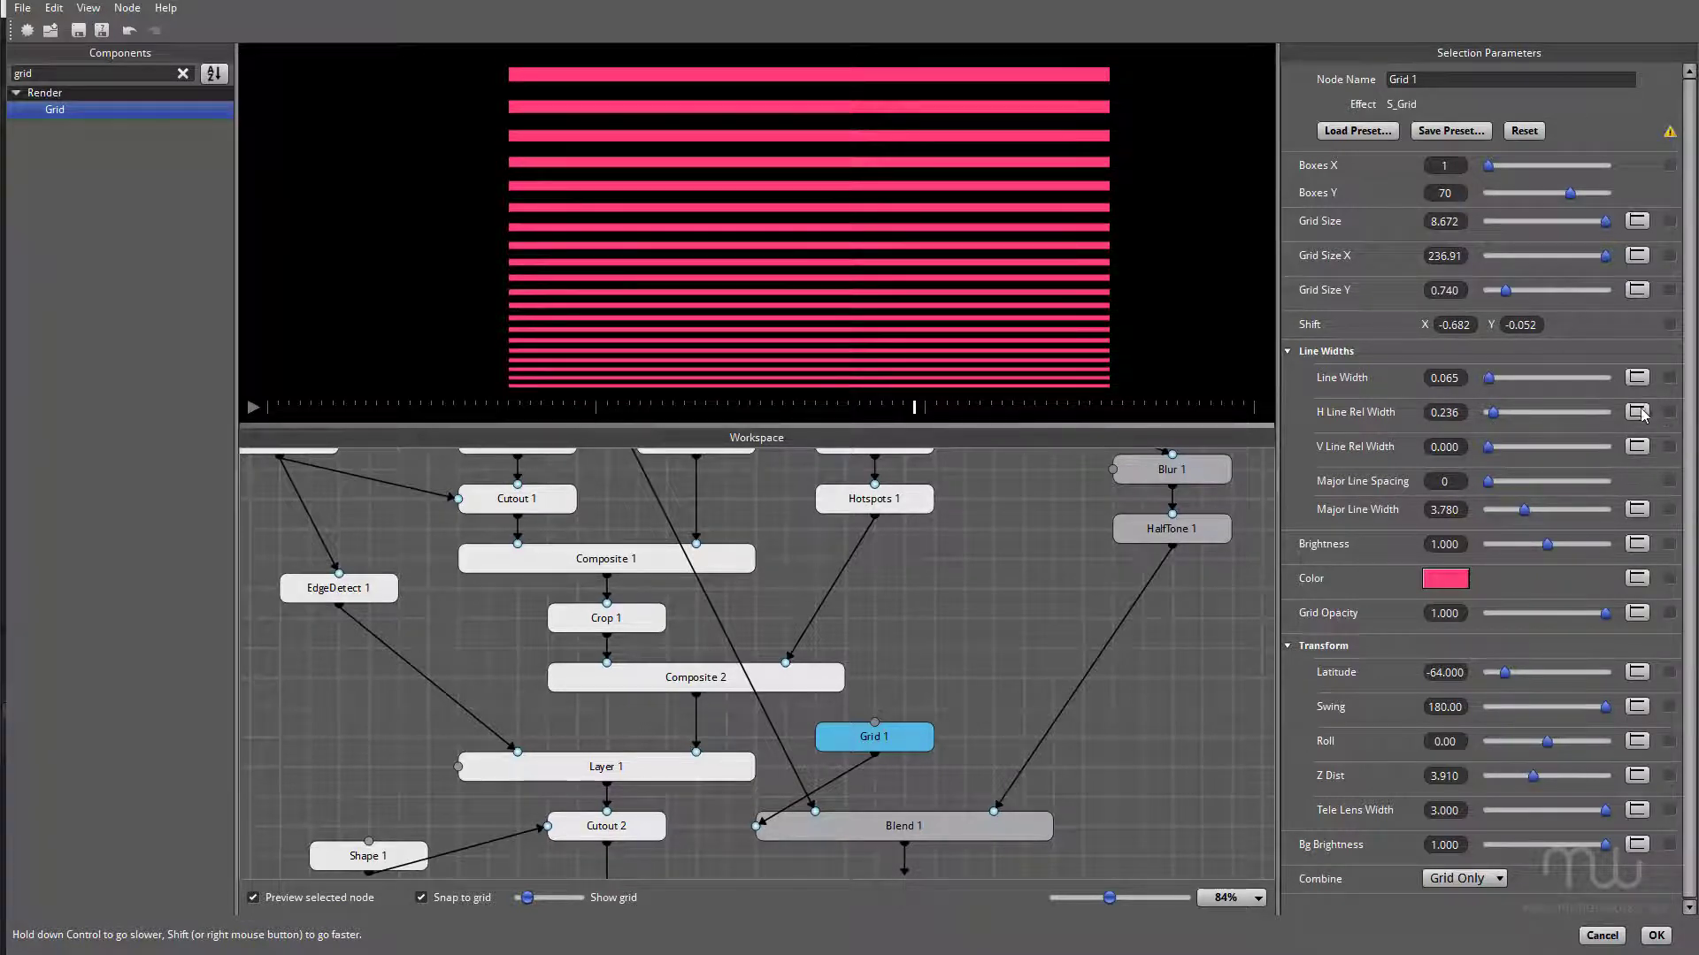
left_click(1637, 412)
left_click(1302, 472)
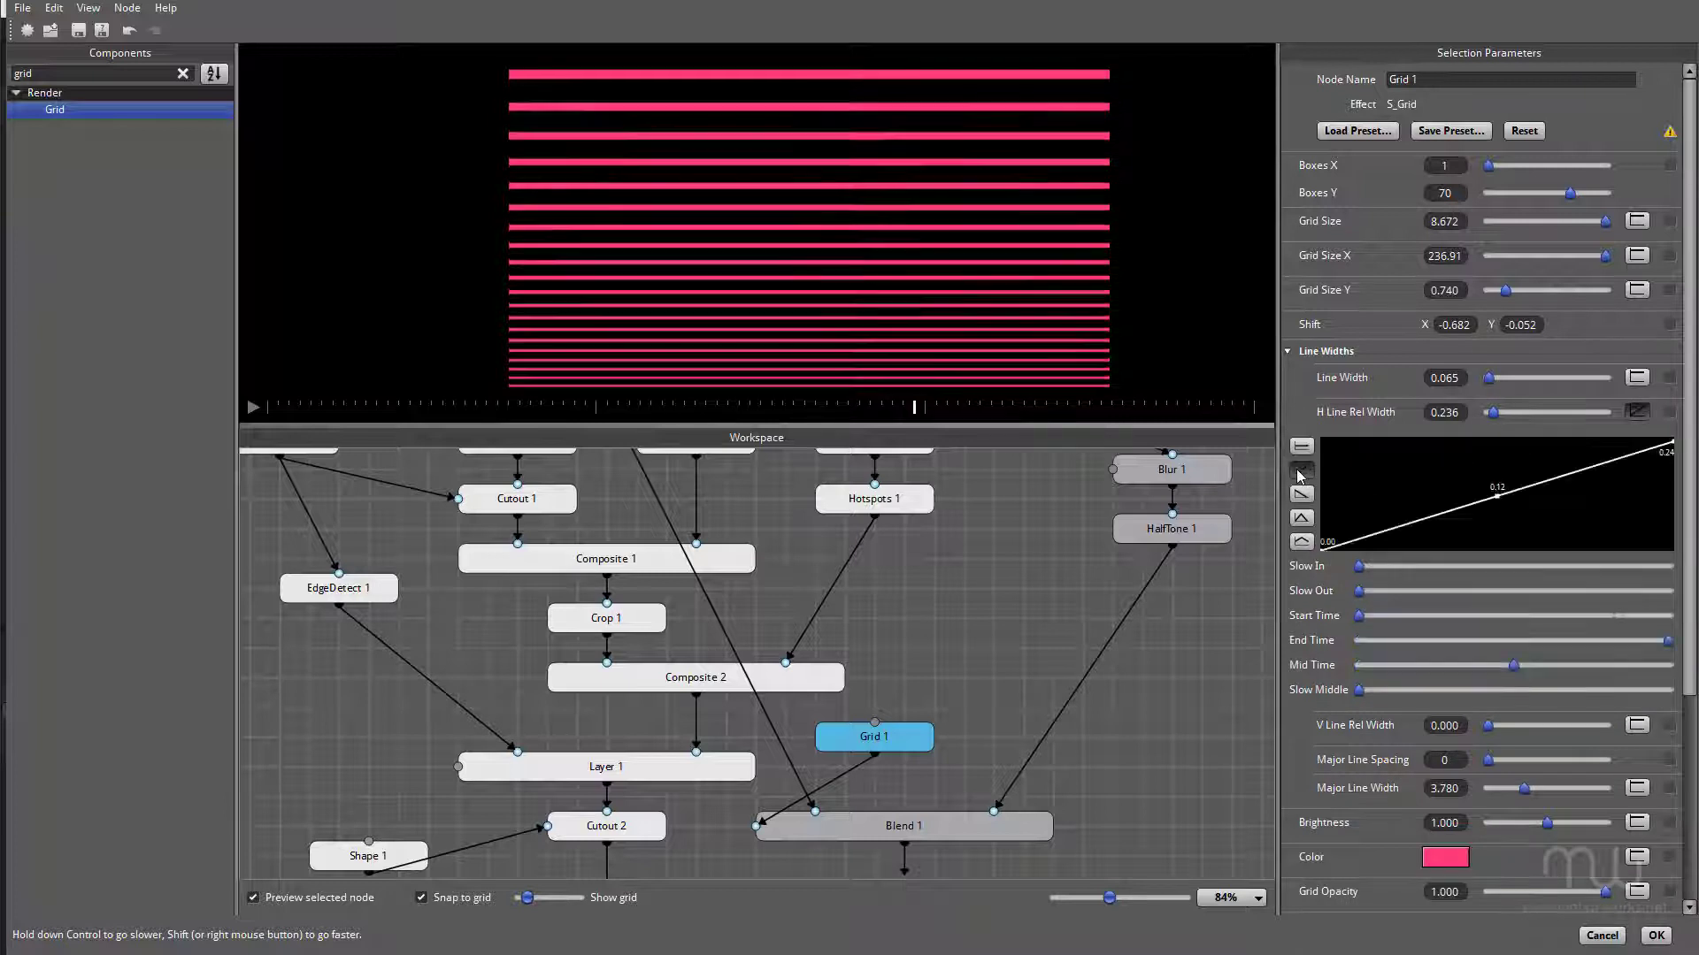
mouse_move(1670, 641)
left_mouse_down()
mouse_move(1380, 645)
mouse_move(1406, 647)
left_mouse_up()
left_click(251, 407)
left_click(253, 407)
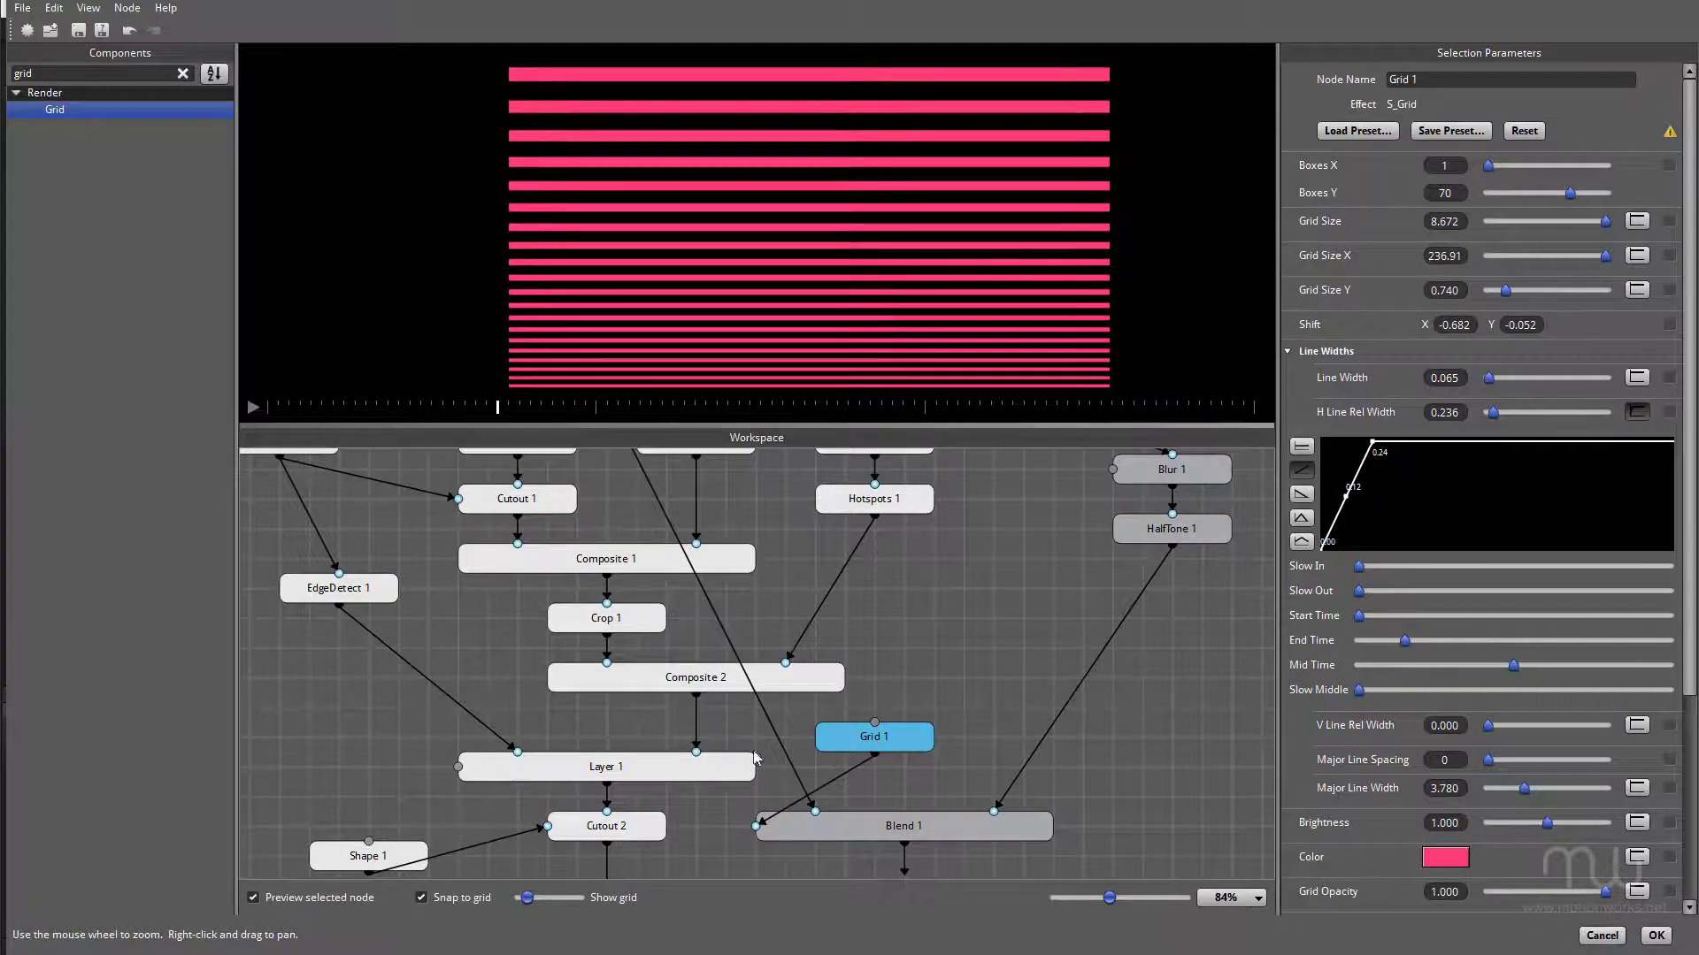
left_click(873, 828)
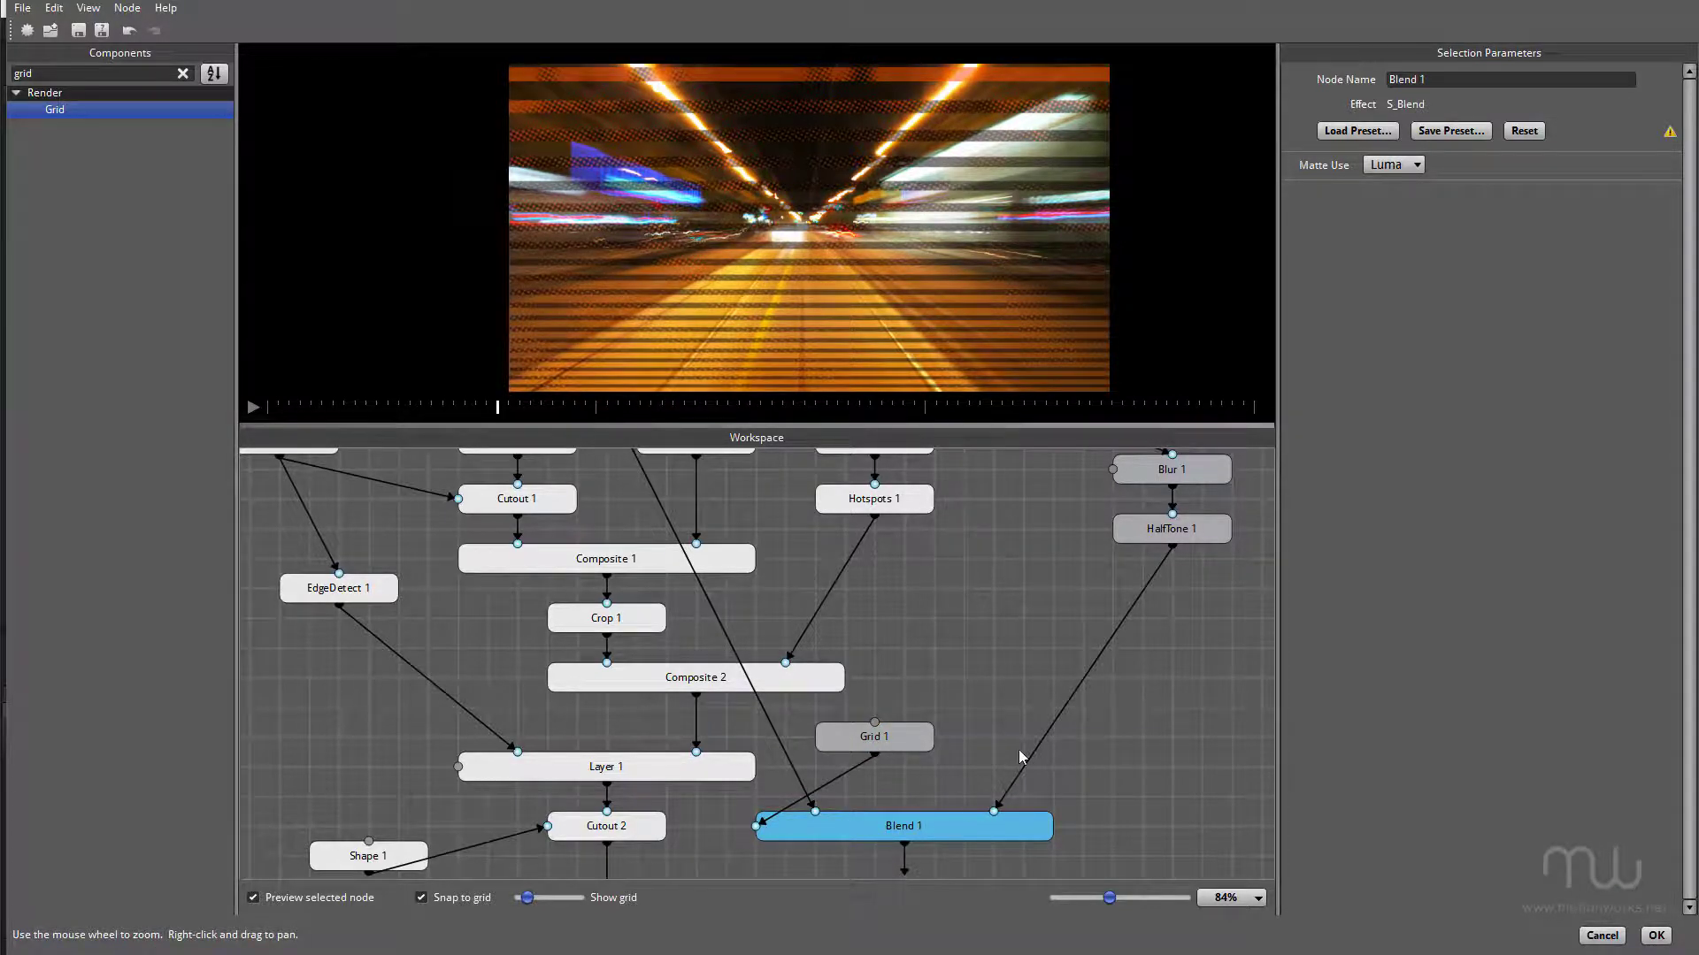
Step: Duplicate Layer 1 as Layer 2 between Cutout 2 and Result, with Blend 1 as its background
left_click_drag(1016, 682, 1146, 527)
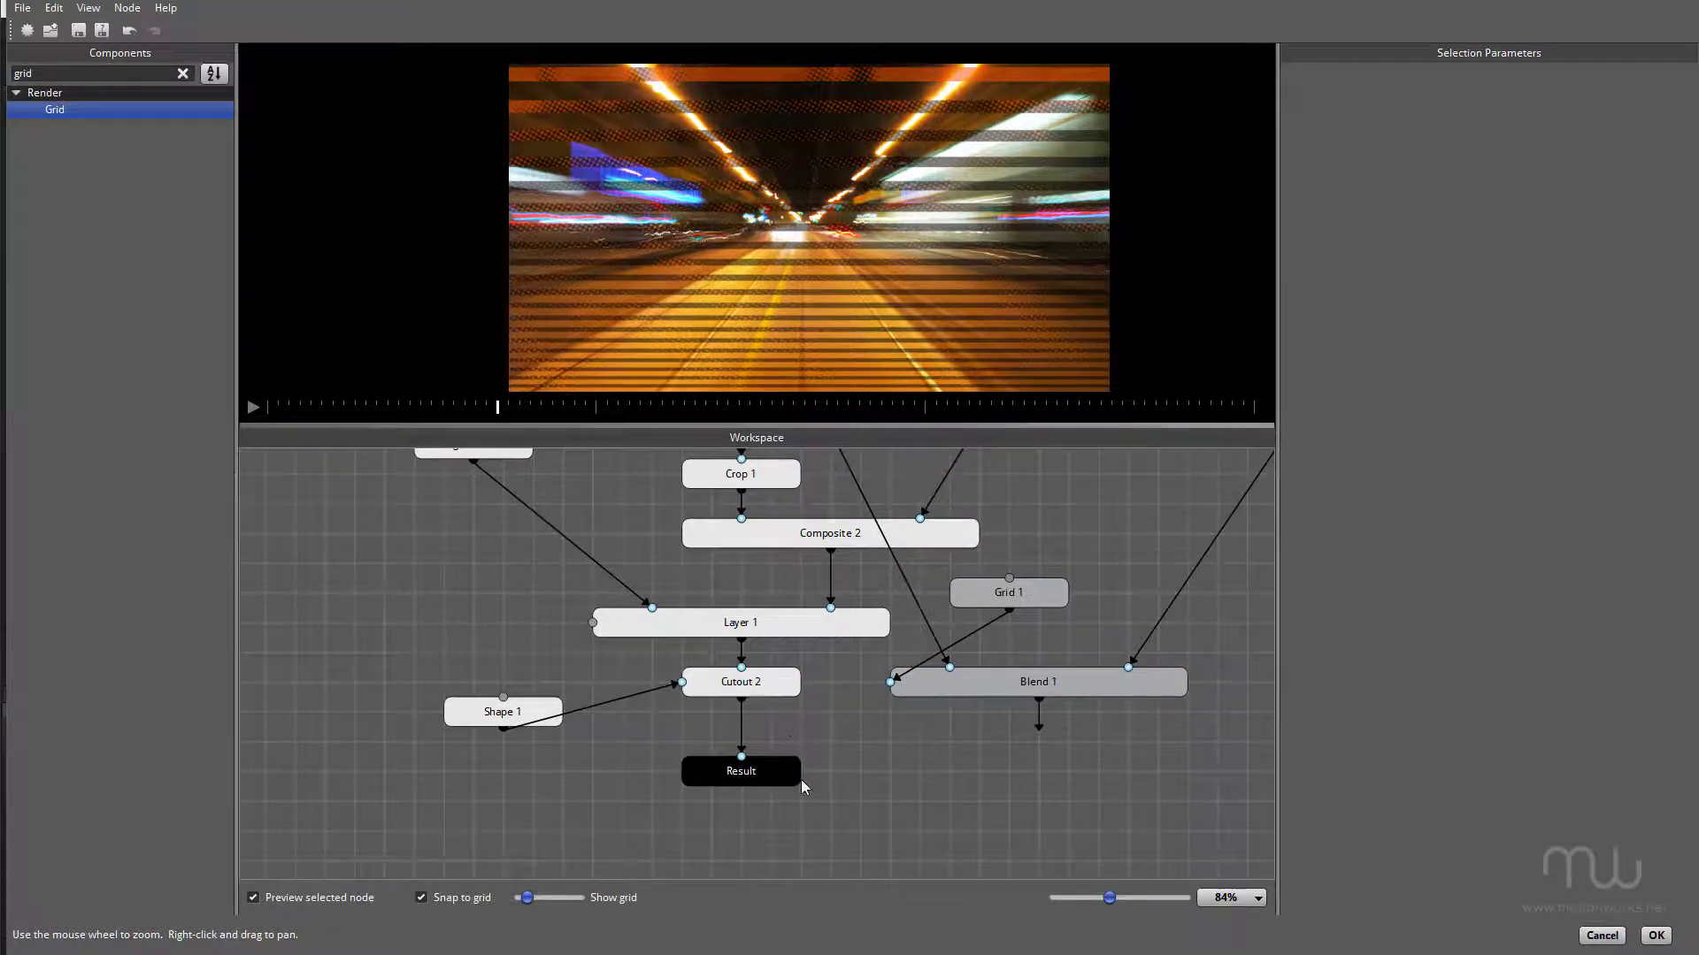
left_click_drag(800, 783, 799, 871)
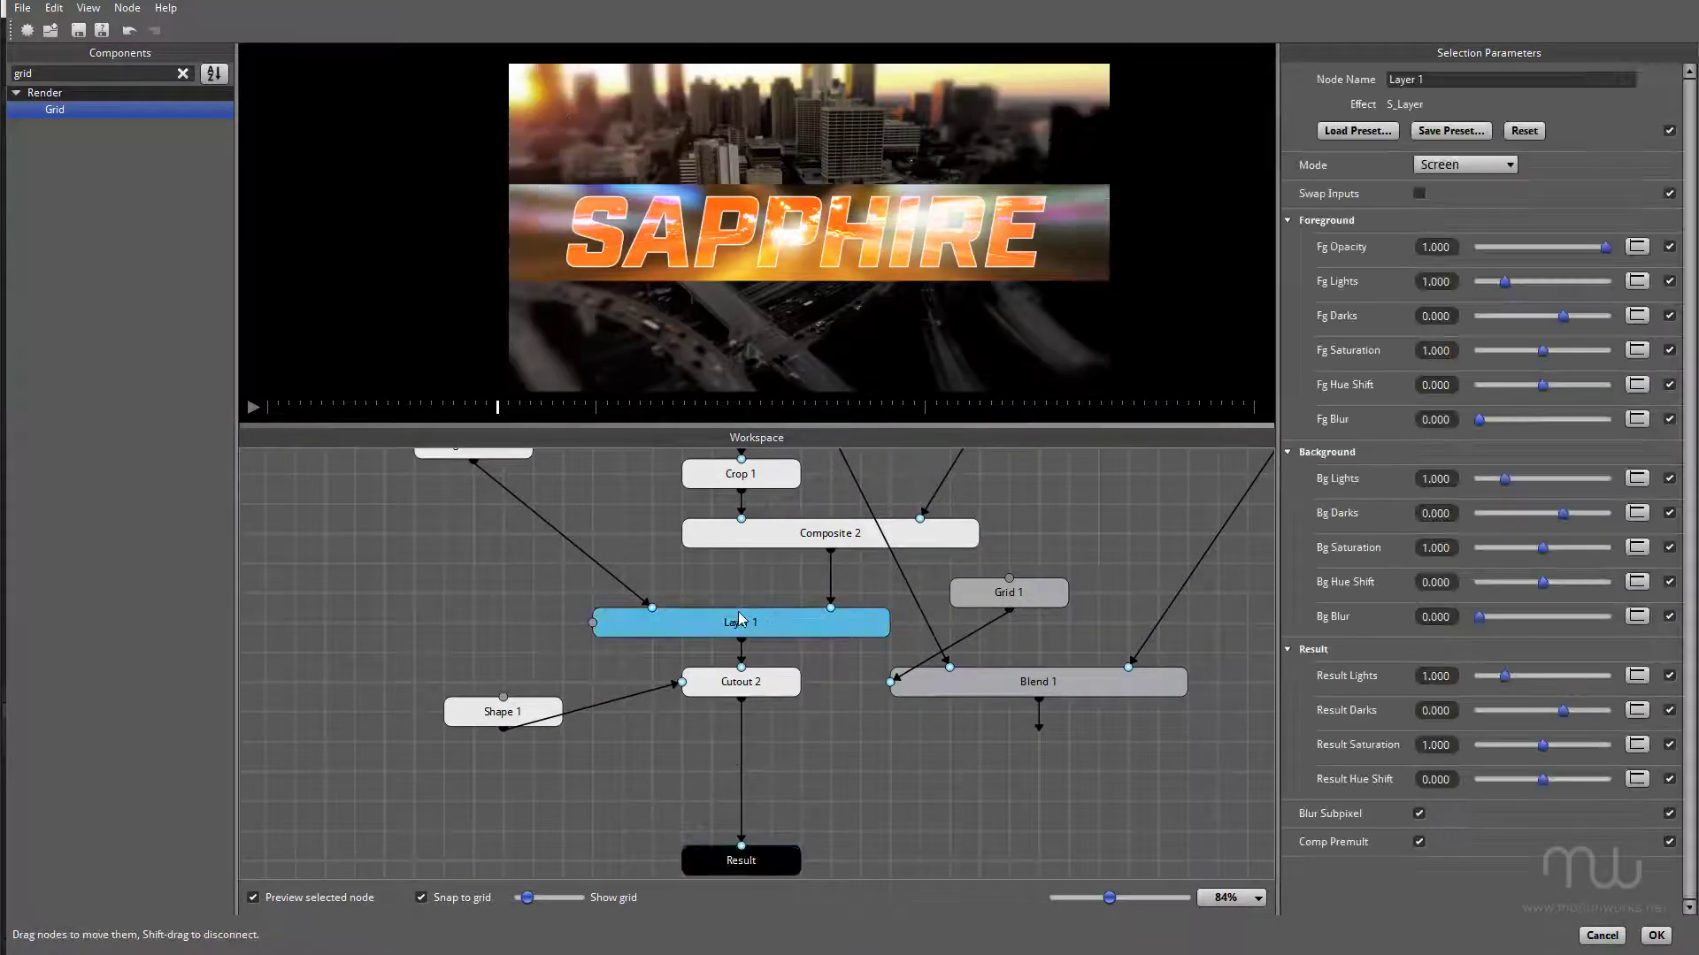
right_click(733, 626)
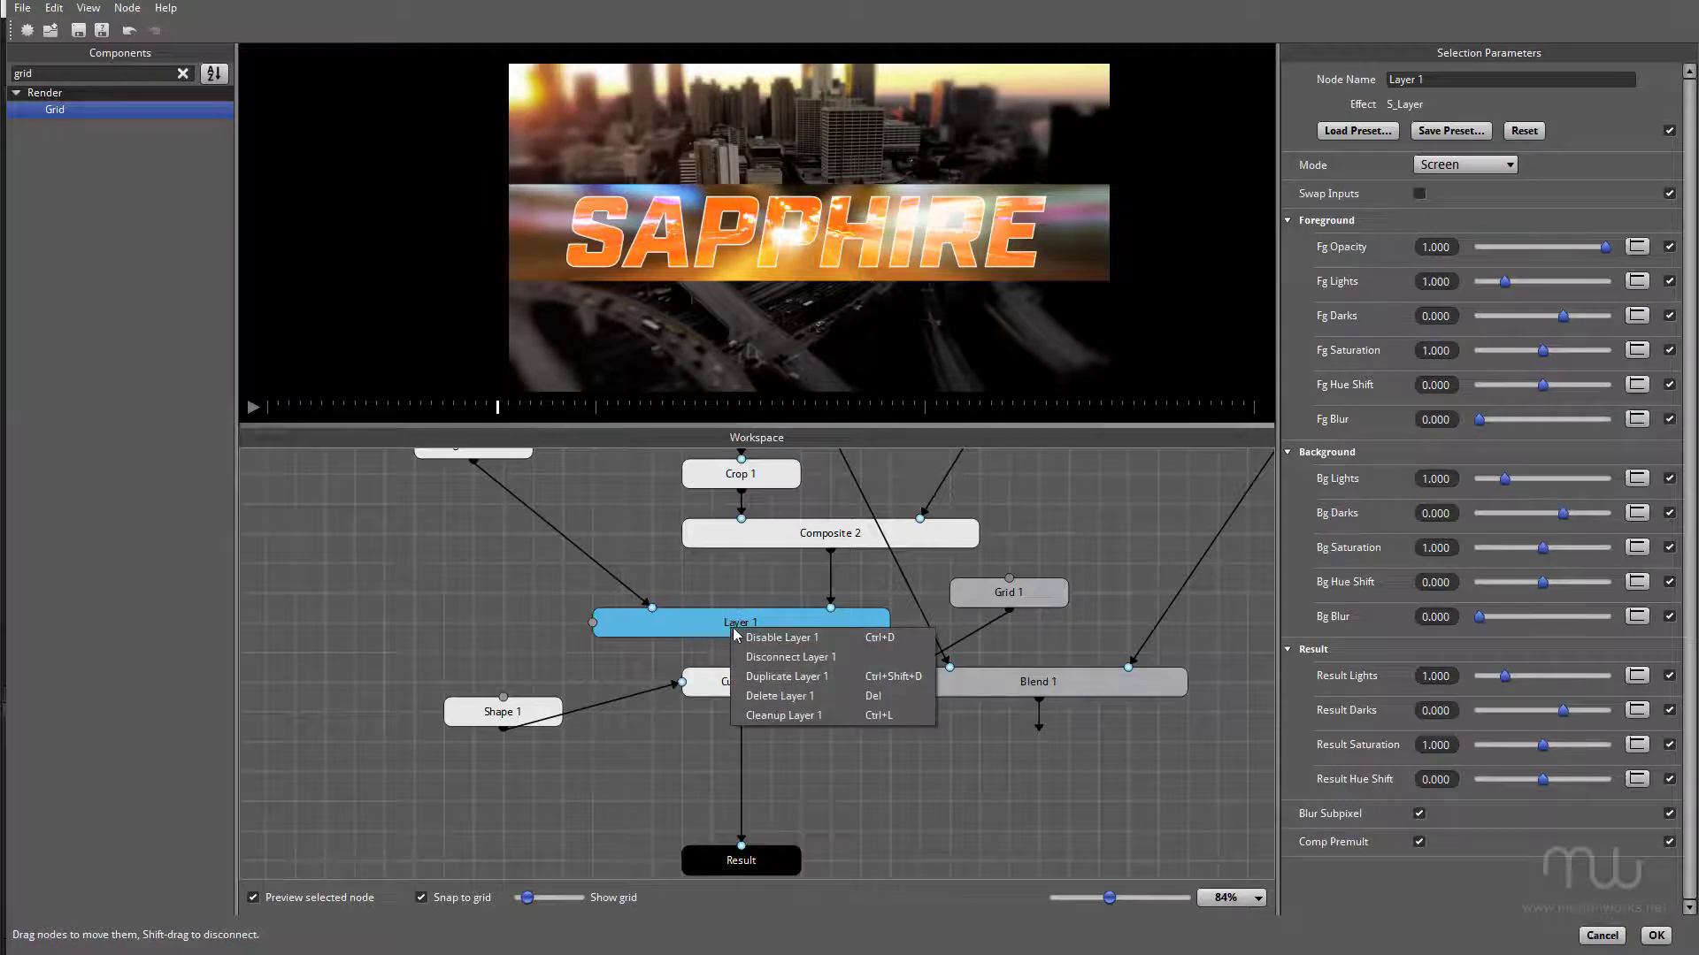
left_click(788, 677)
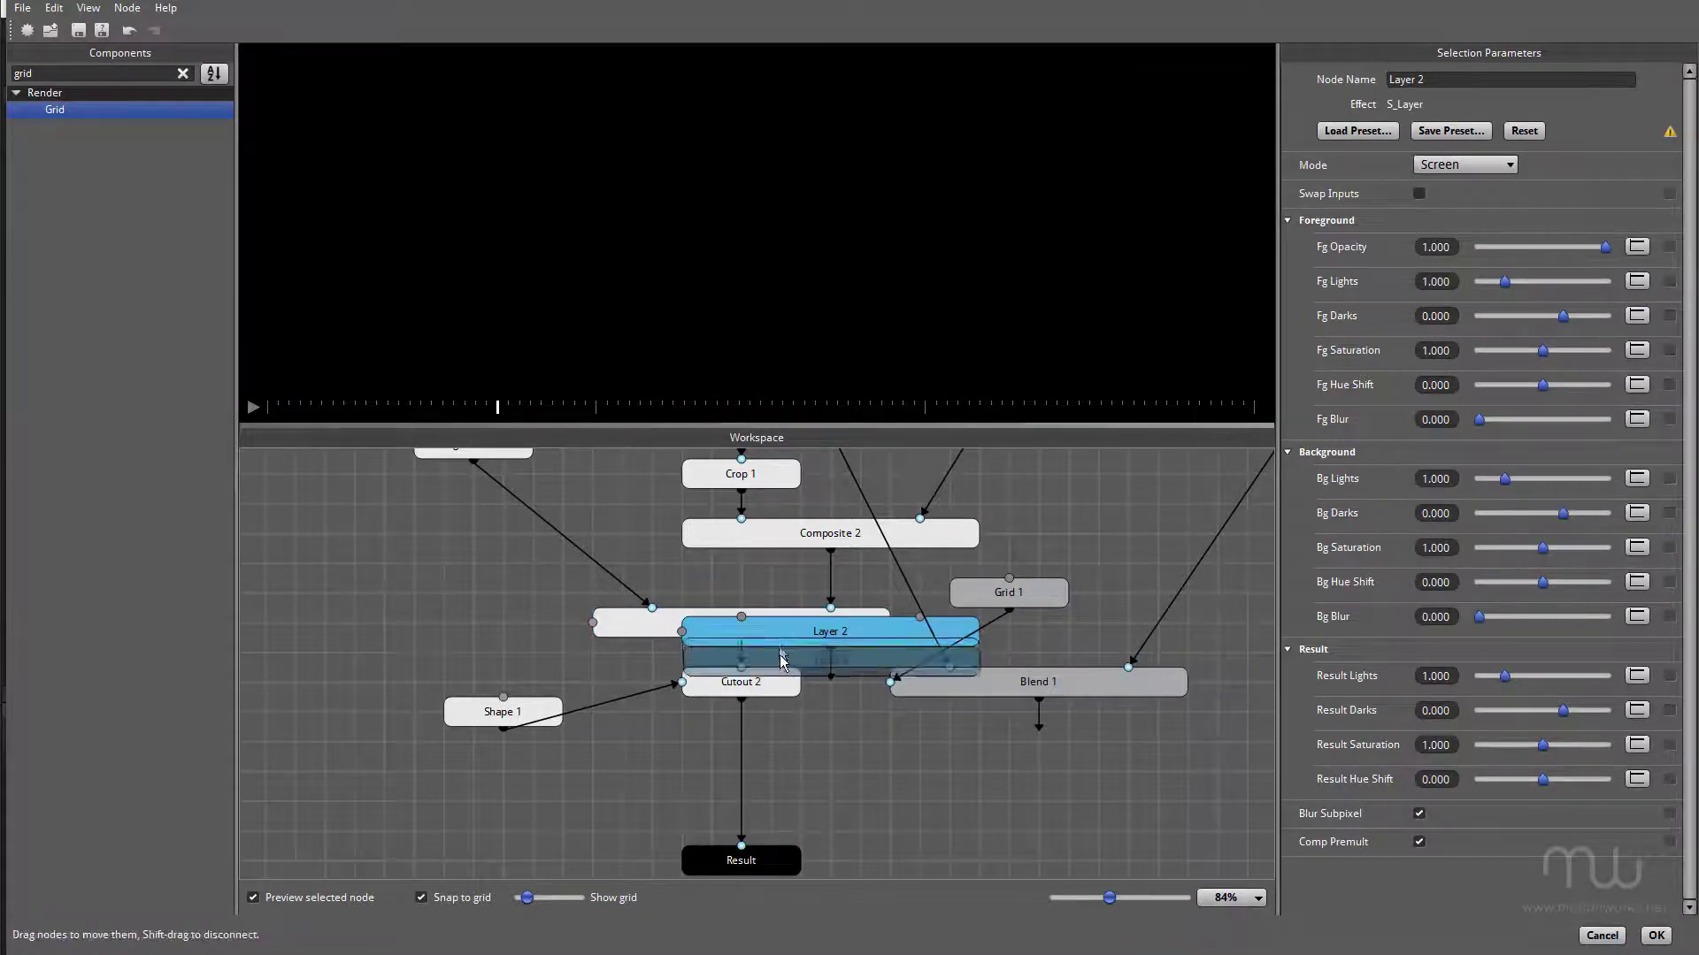
left_click_drag(781, 663, 783, 743)
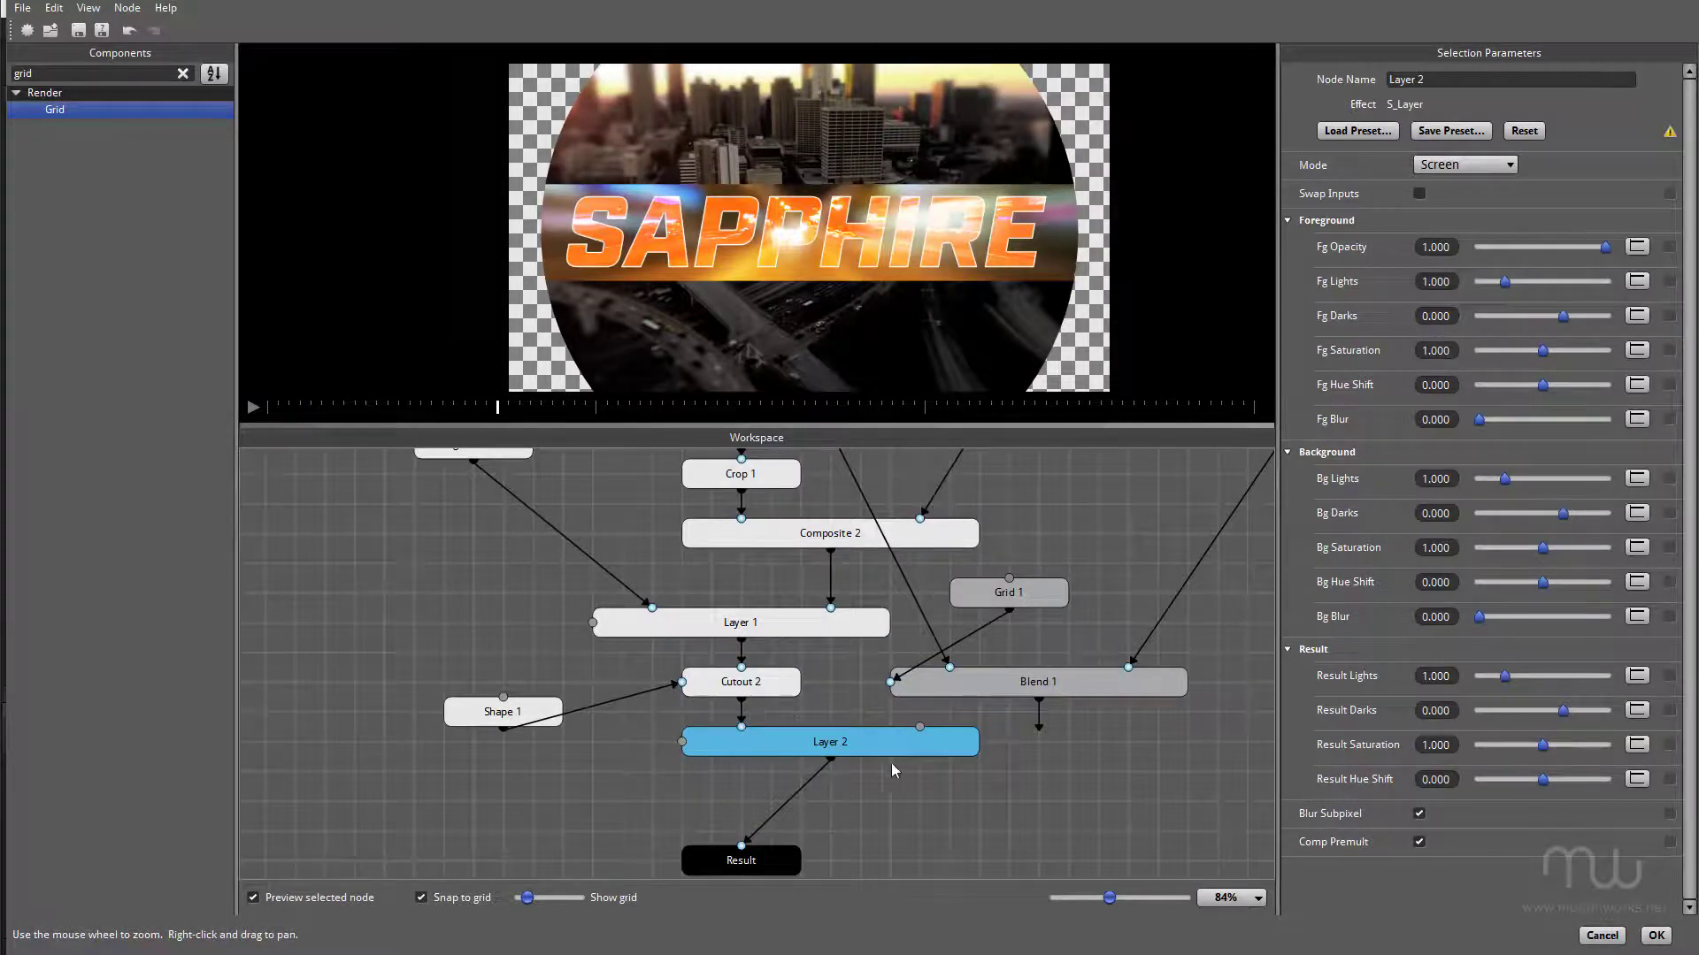
left_click_drag(927, 743, 867, 802)
left_click_drag(1042, 733, 865, 796)
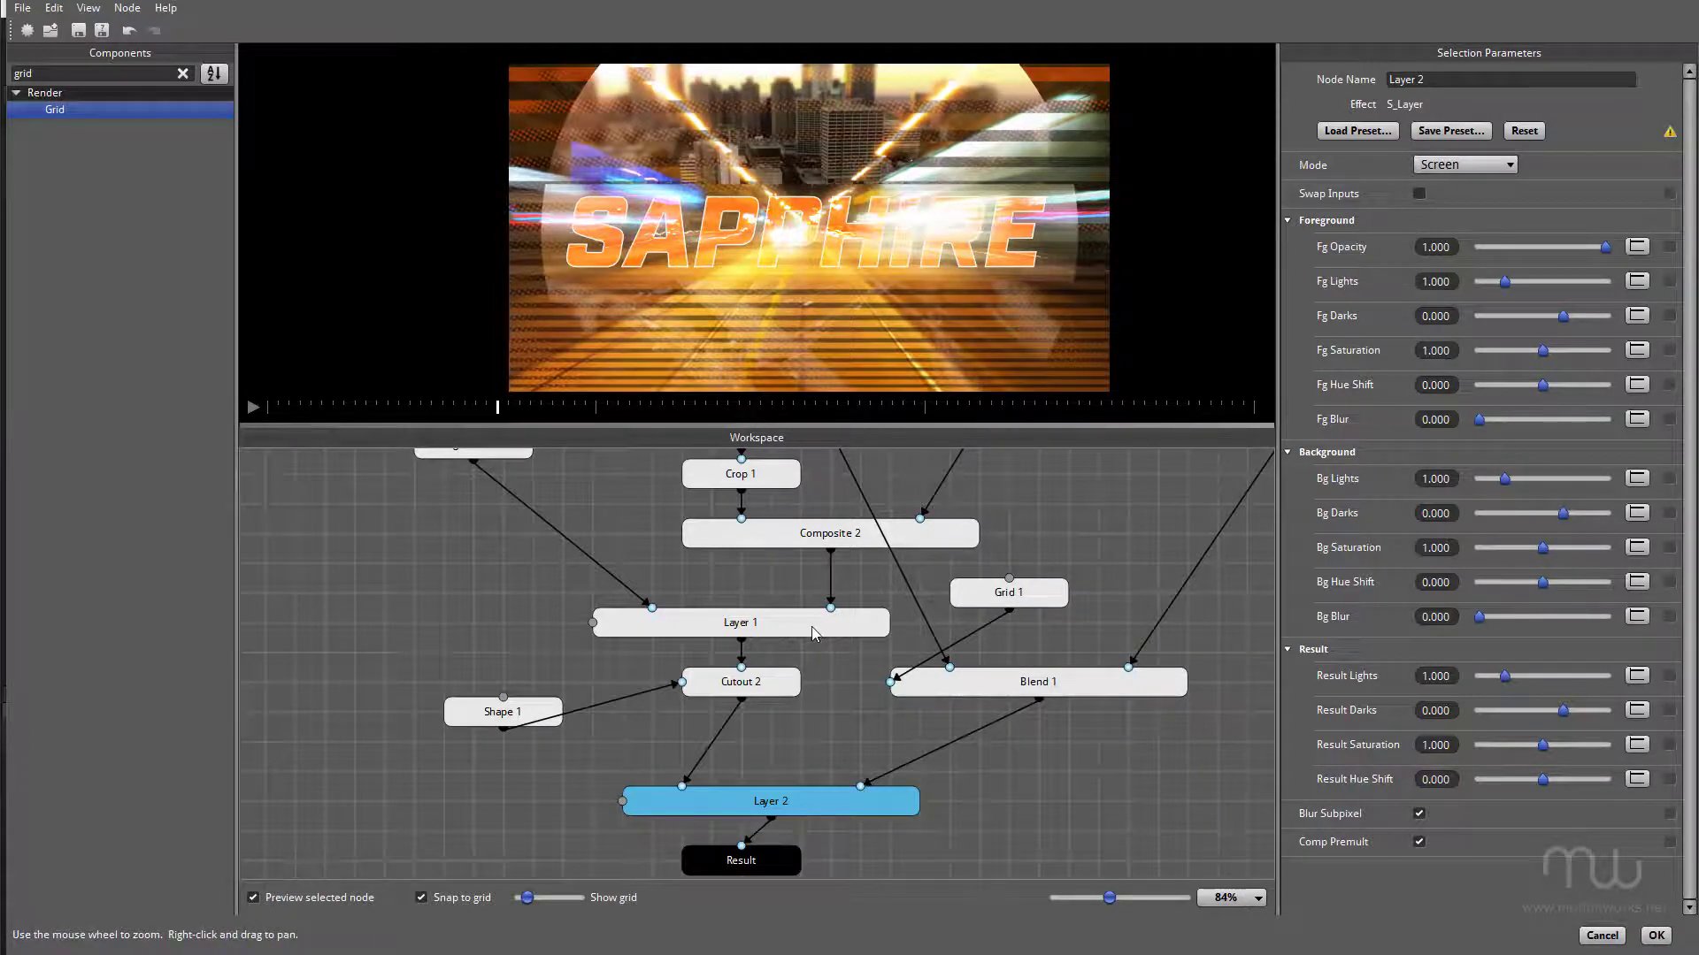
Step: Set Layer 2's blend mode to Normal
left_click(1458, 168)
scroll(1460, 186, "up", 1)
left_click(1460, 194)
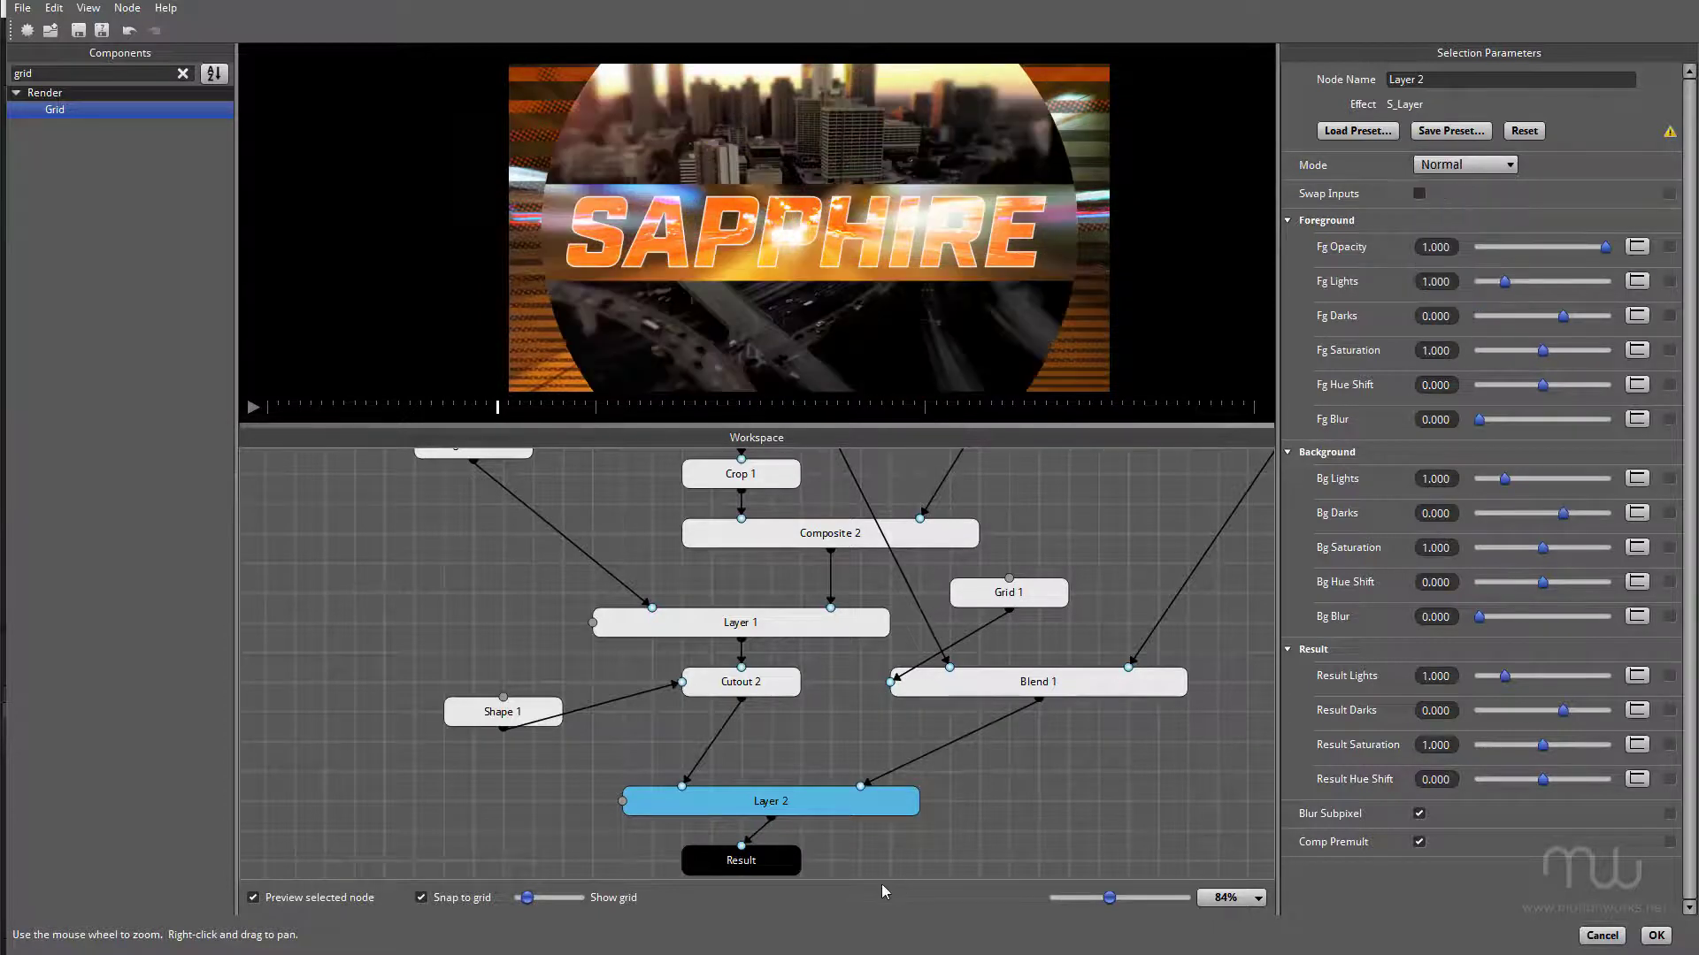
left_click(1051, 777)
scroll(1065, 716, "down", 3)
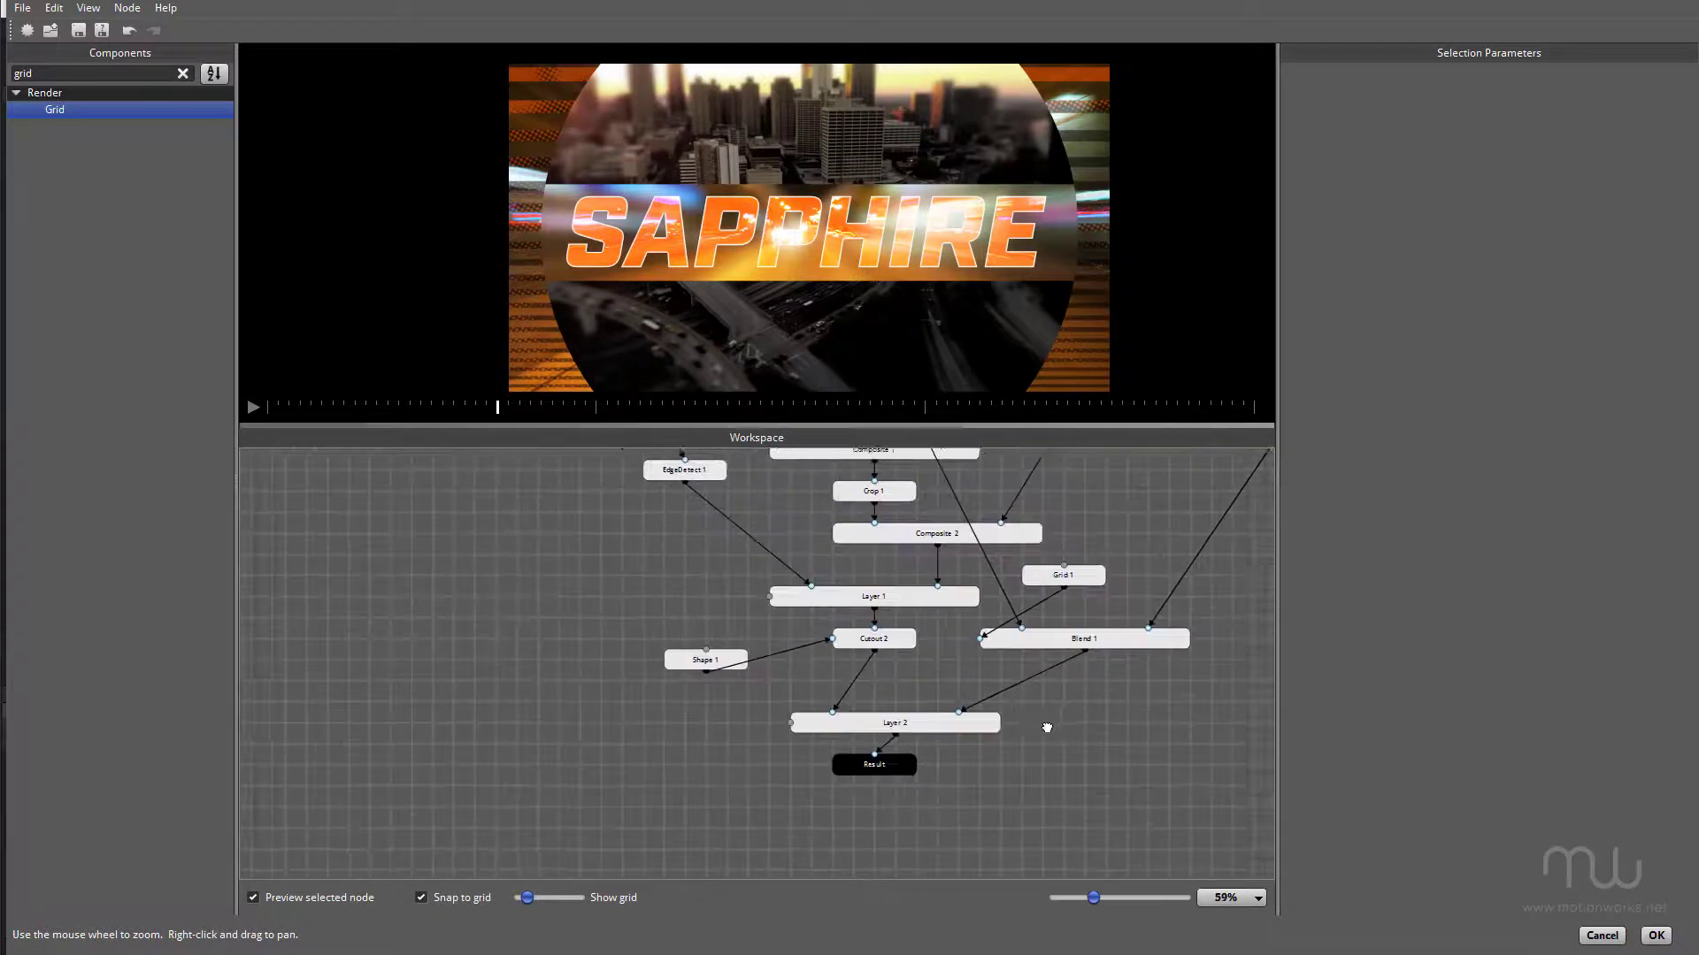
Step: Lower the Result node and duplicate EdgeDetect 1 as EdgeDetect 2 near the bottom of the graph
left_click_drag(871, 774, 892, 839)
left_click(990, 822)
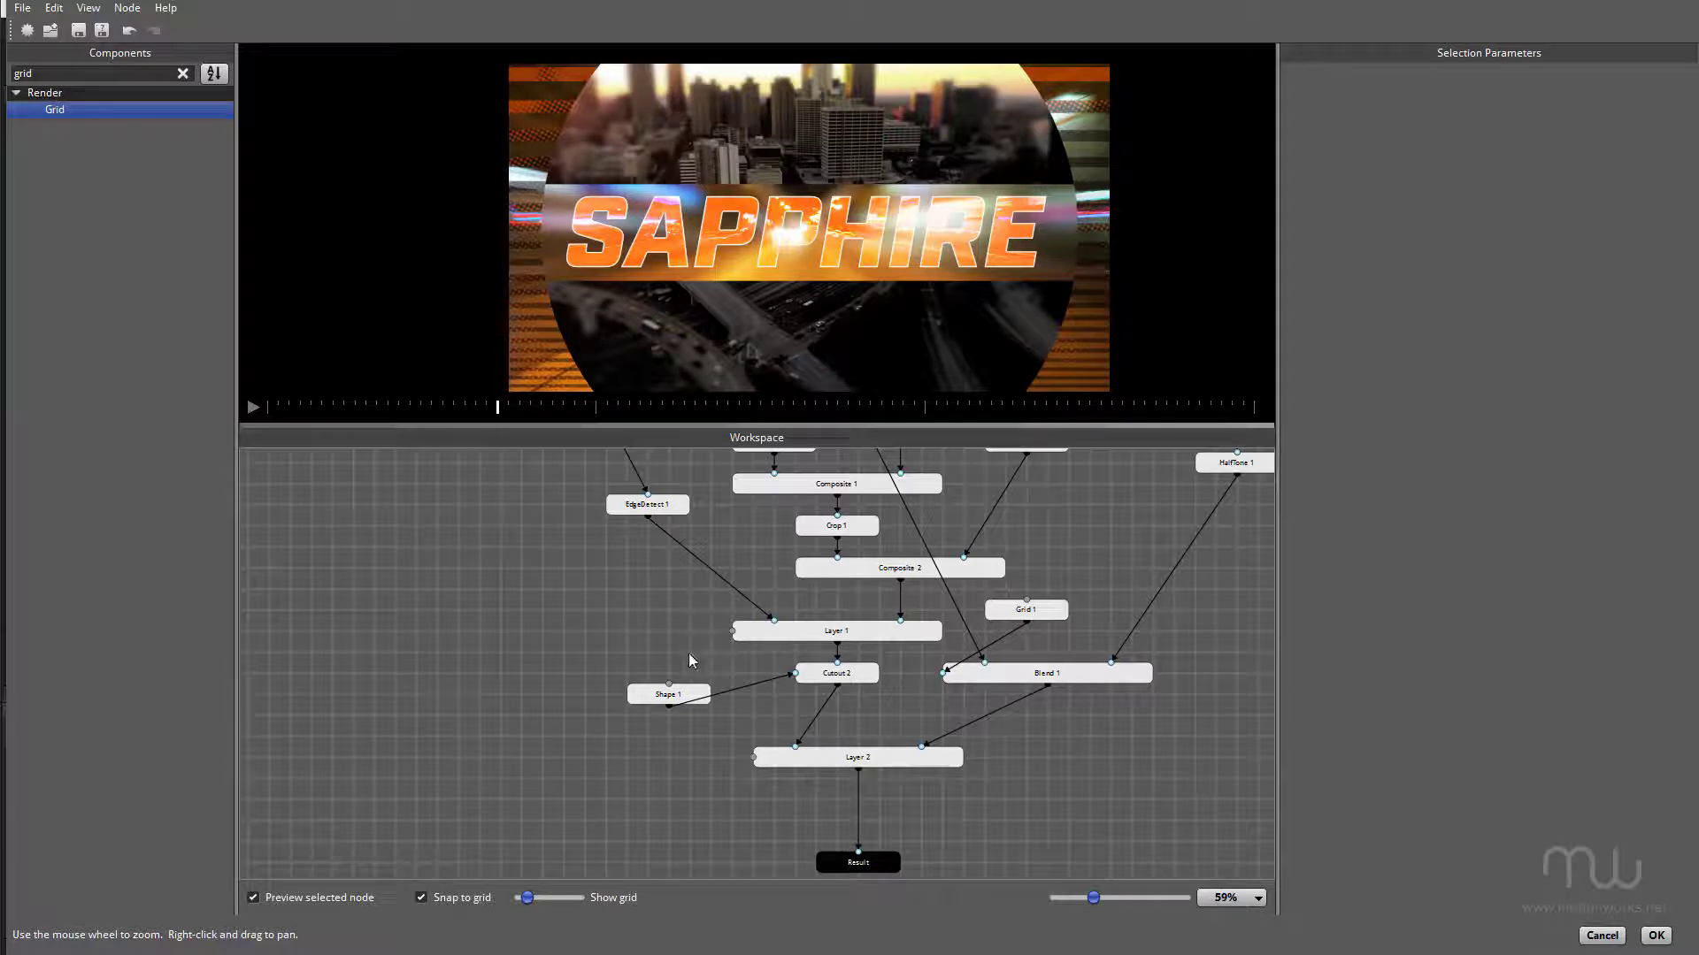
left_click_drag(617, 595, 746, 637)
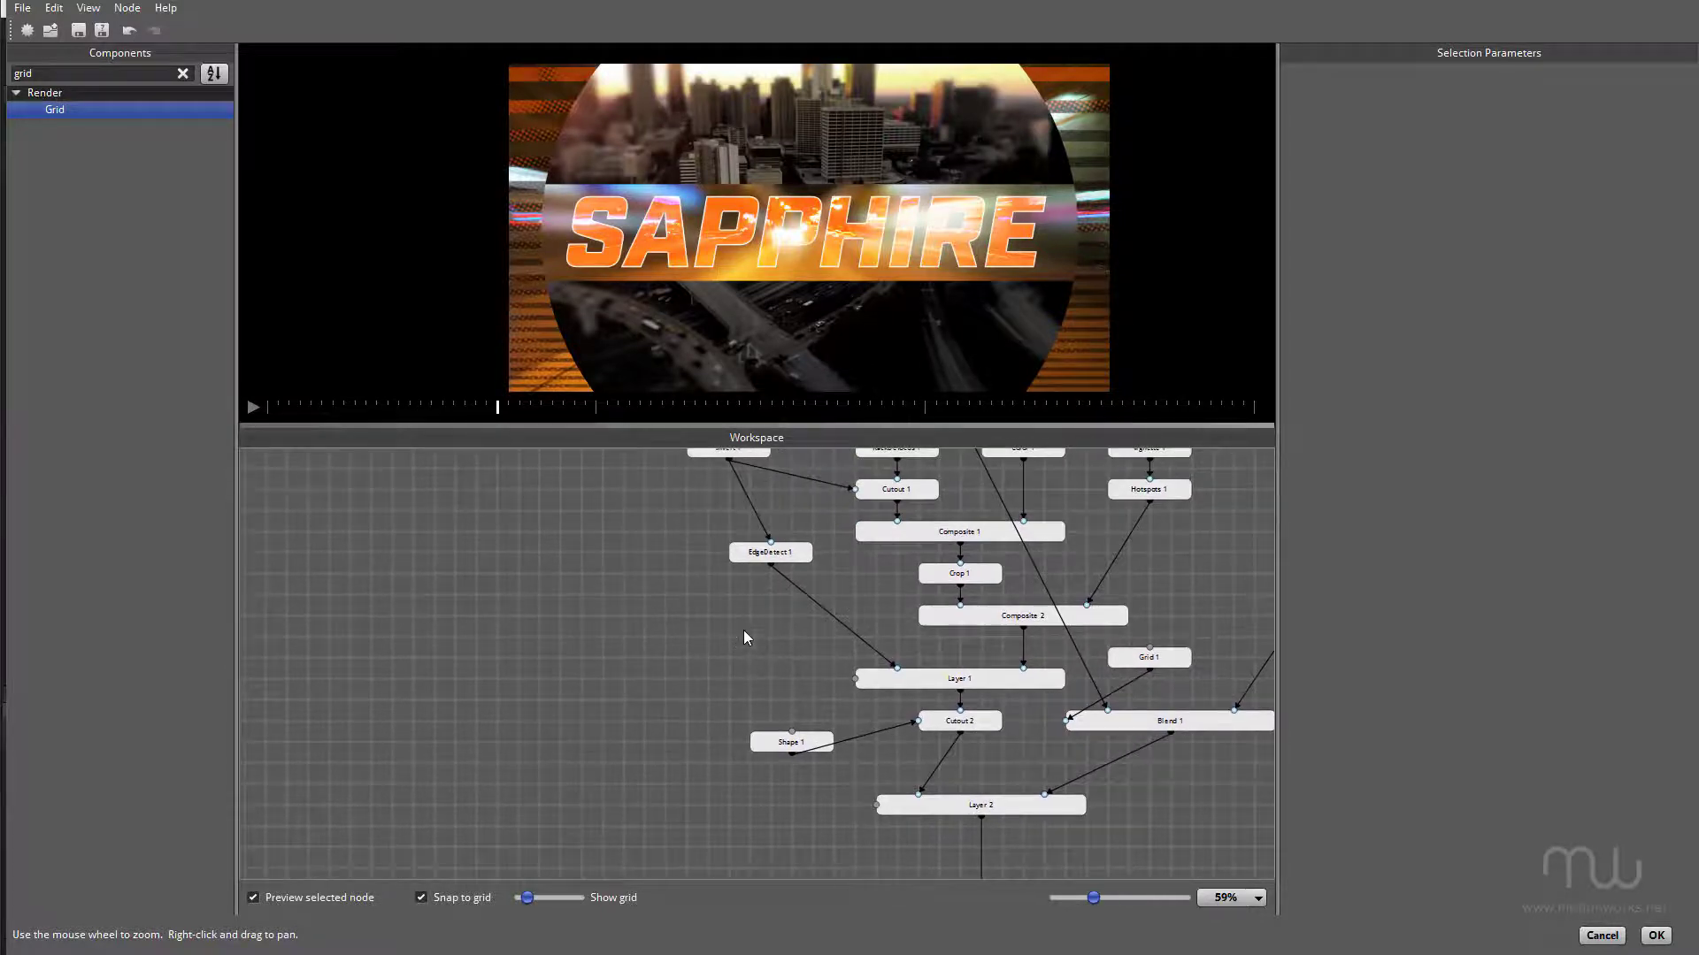
left_click(752, 555)
right_click(753, 561)
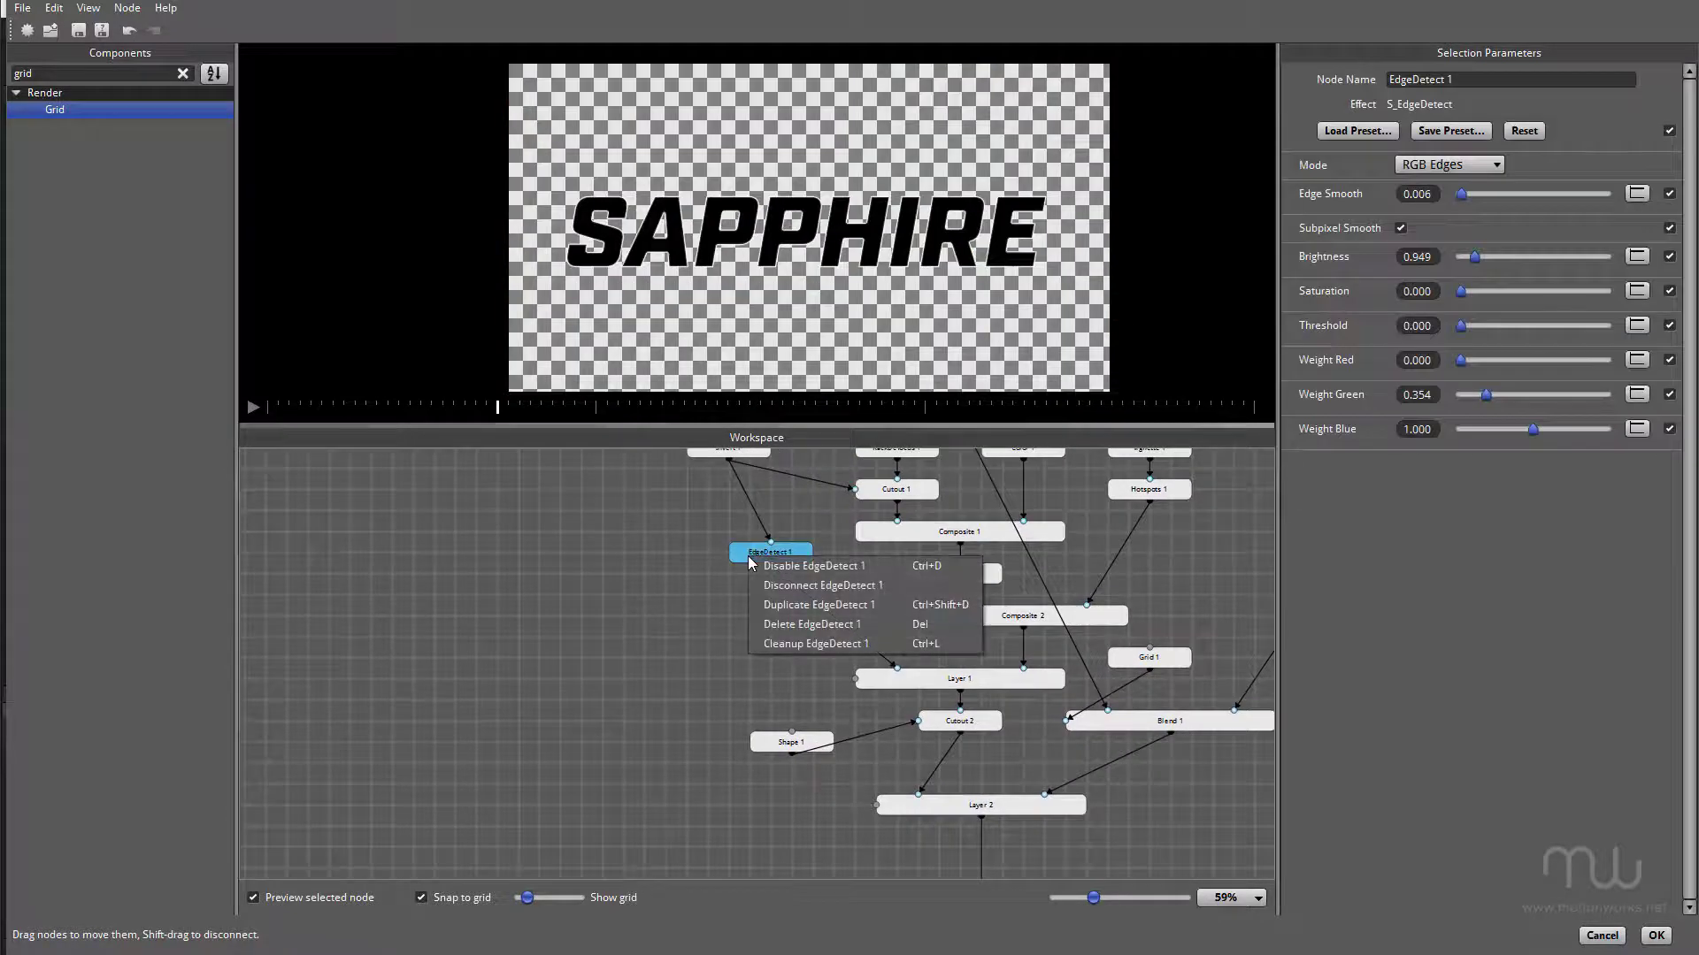
left_click(818, 606)
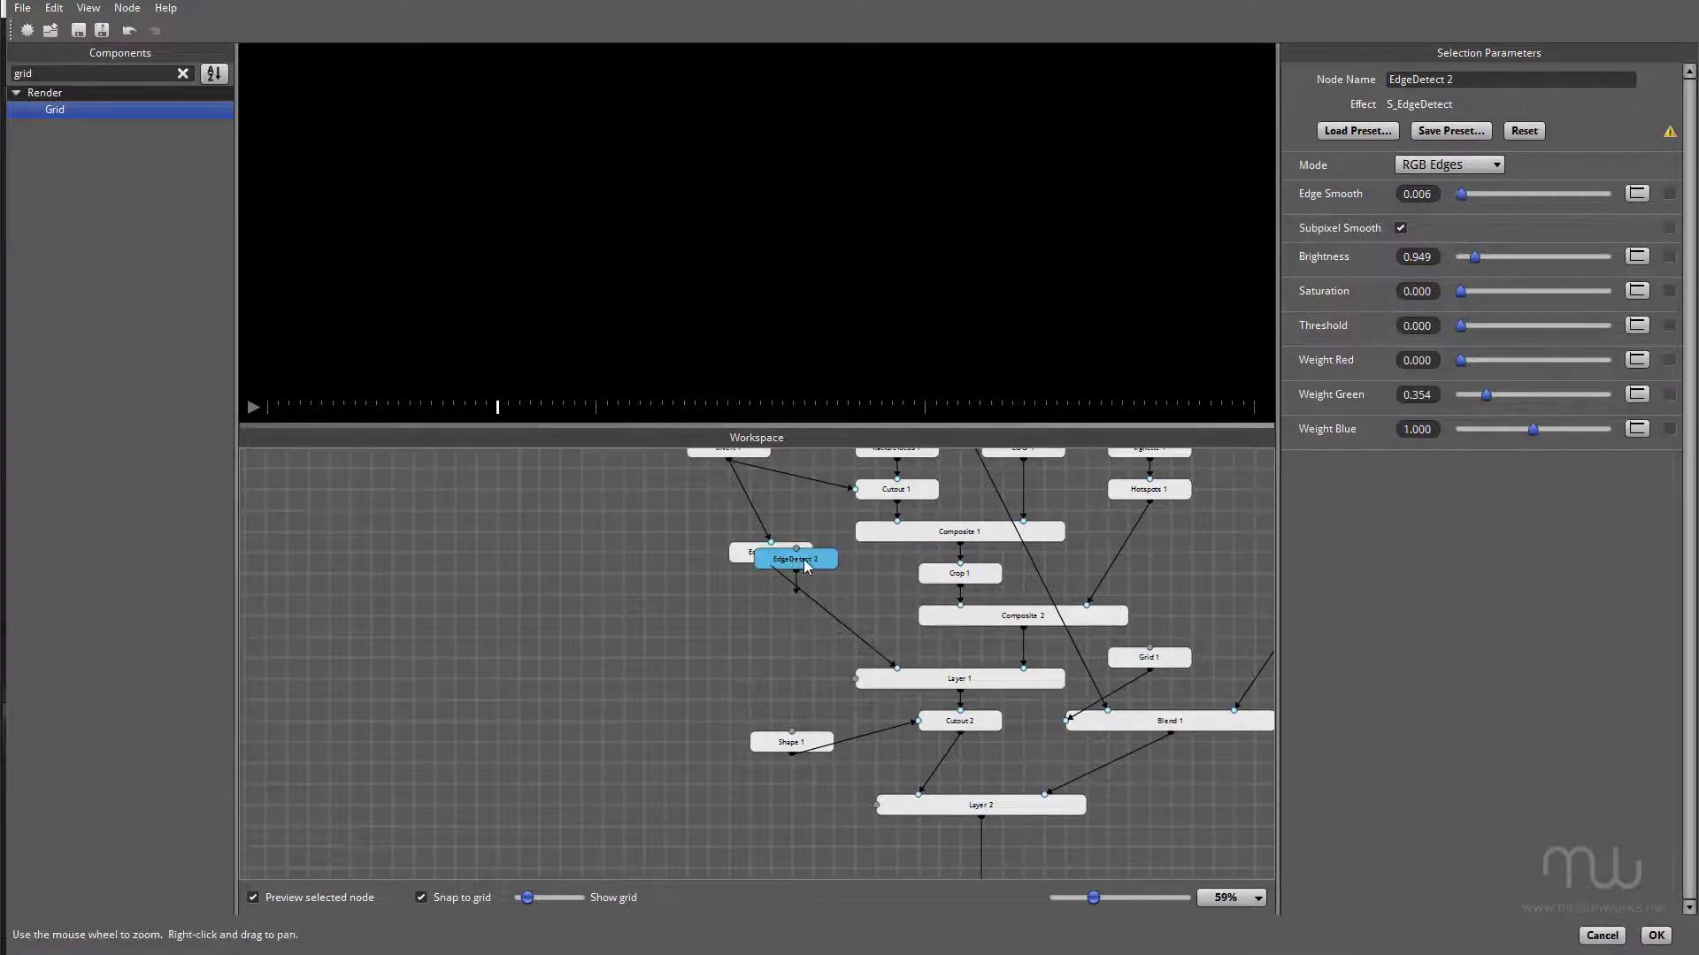
left_click_drag(799, 567, 752, 809)
left_click(775, 778)
scroll(796, 707, "down", 3)
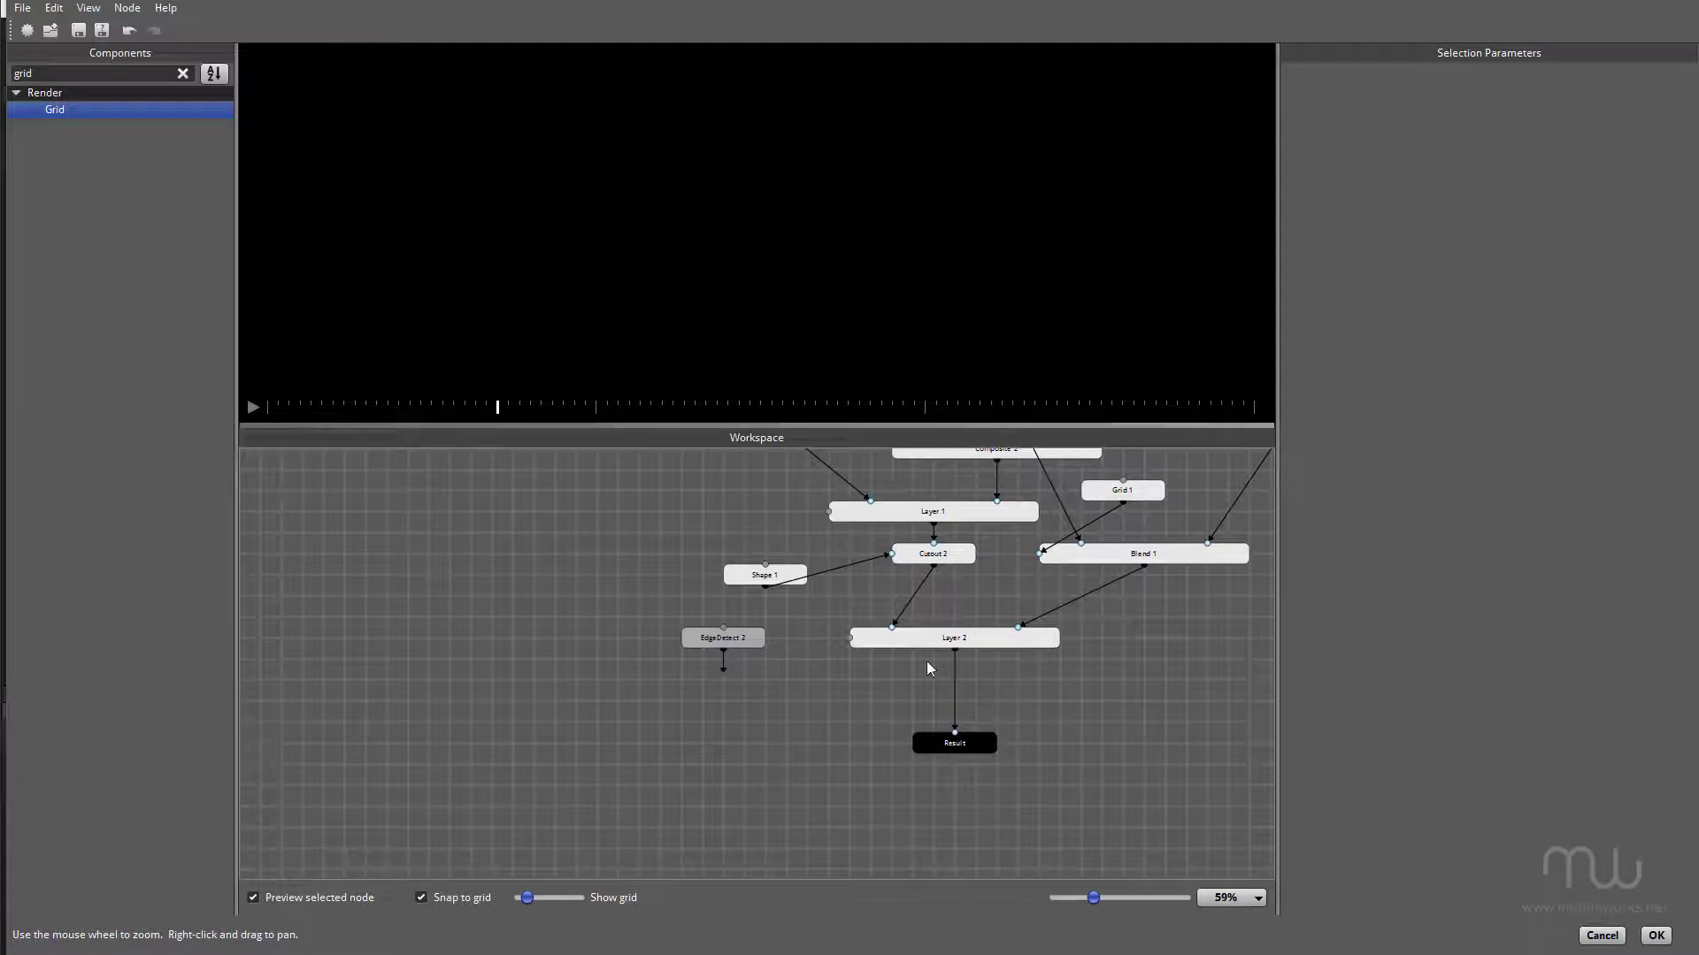
scroll(885, 681, "up", 3)
Step: Duplicate Layer 2 as Layer 3, placed between Layer 2 and Result
left_click(956, 672)
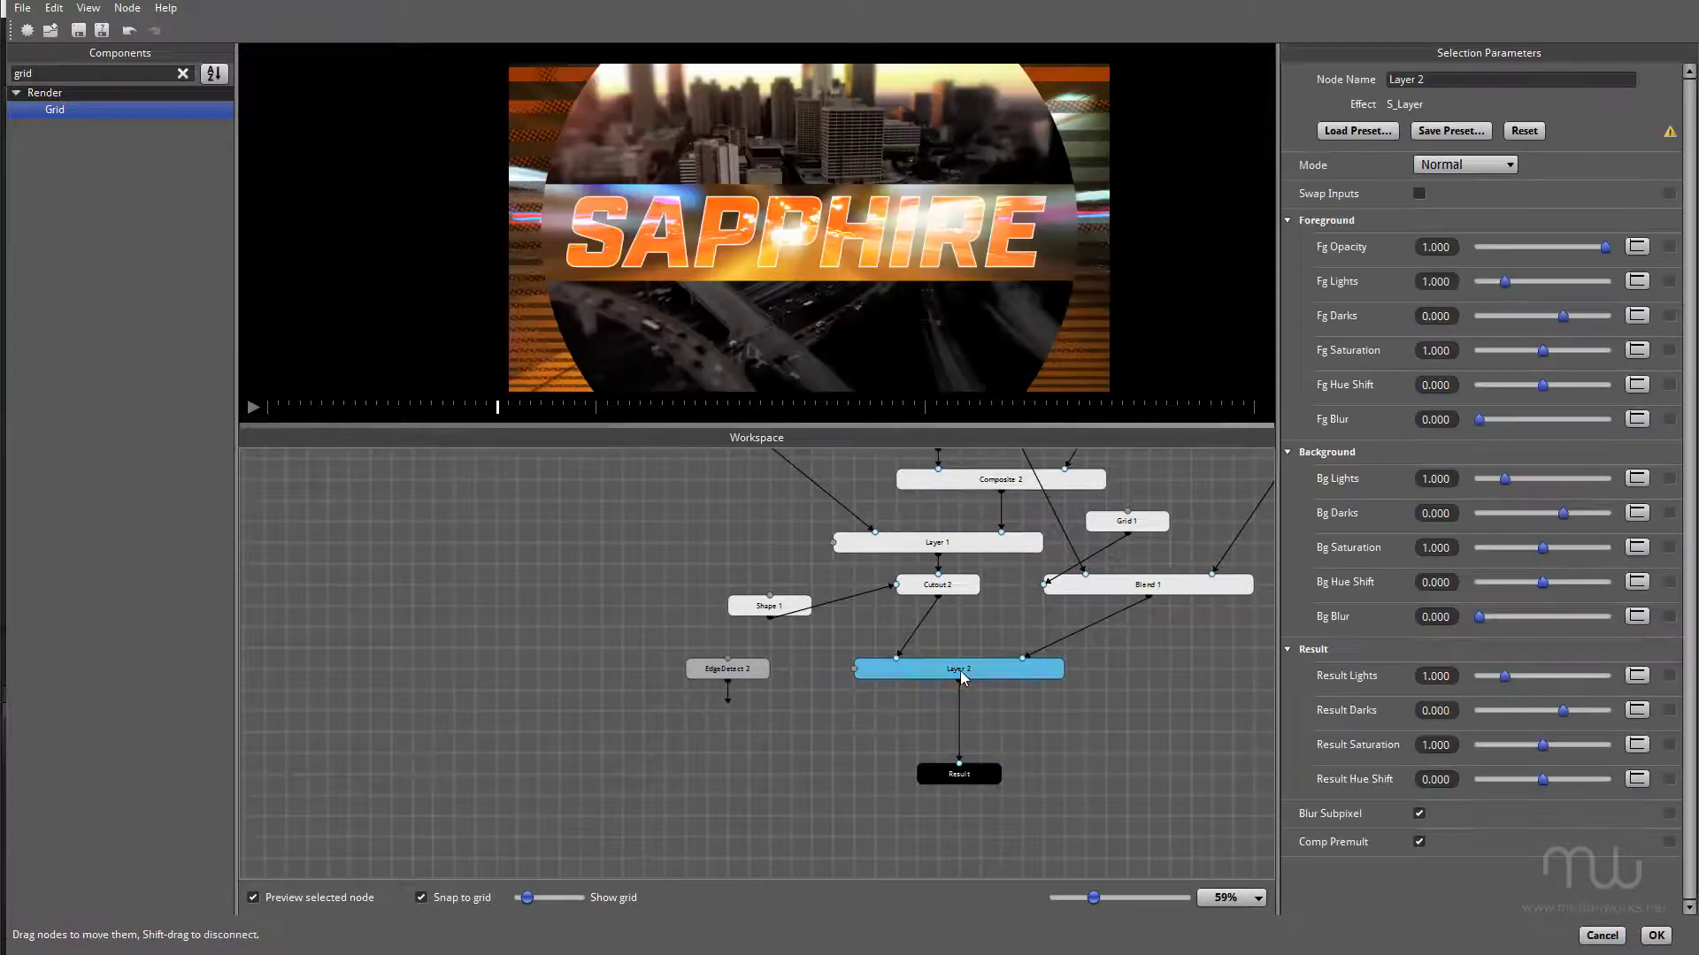
right_click(959, 670)
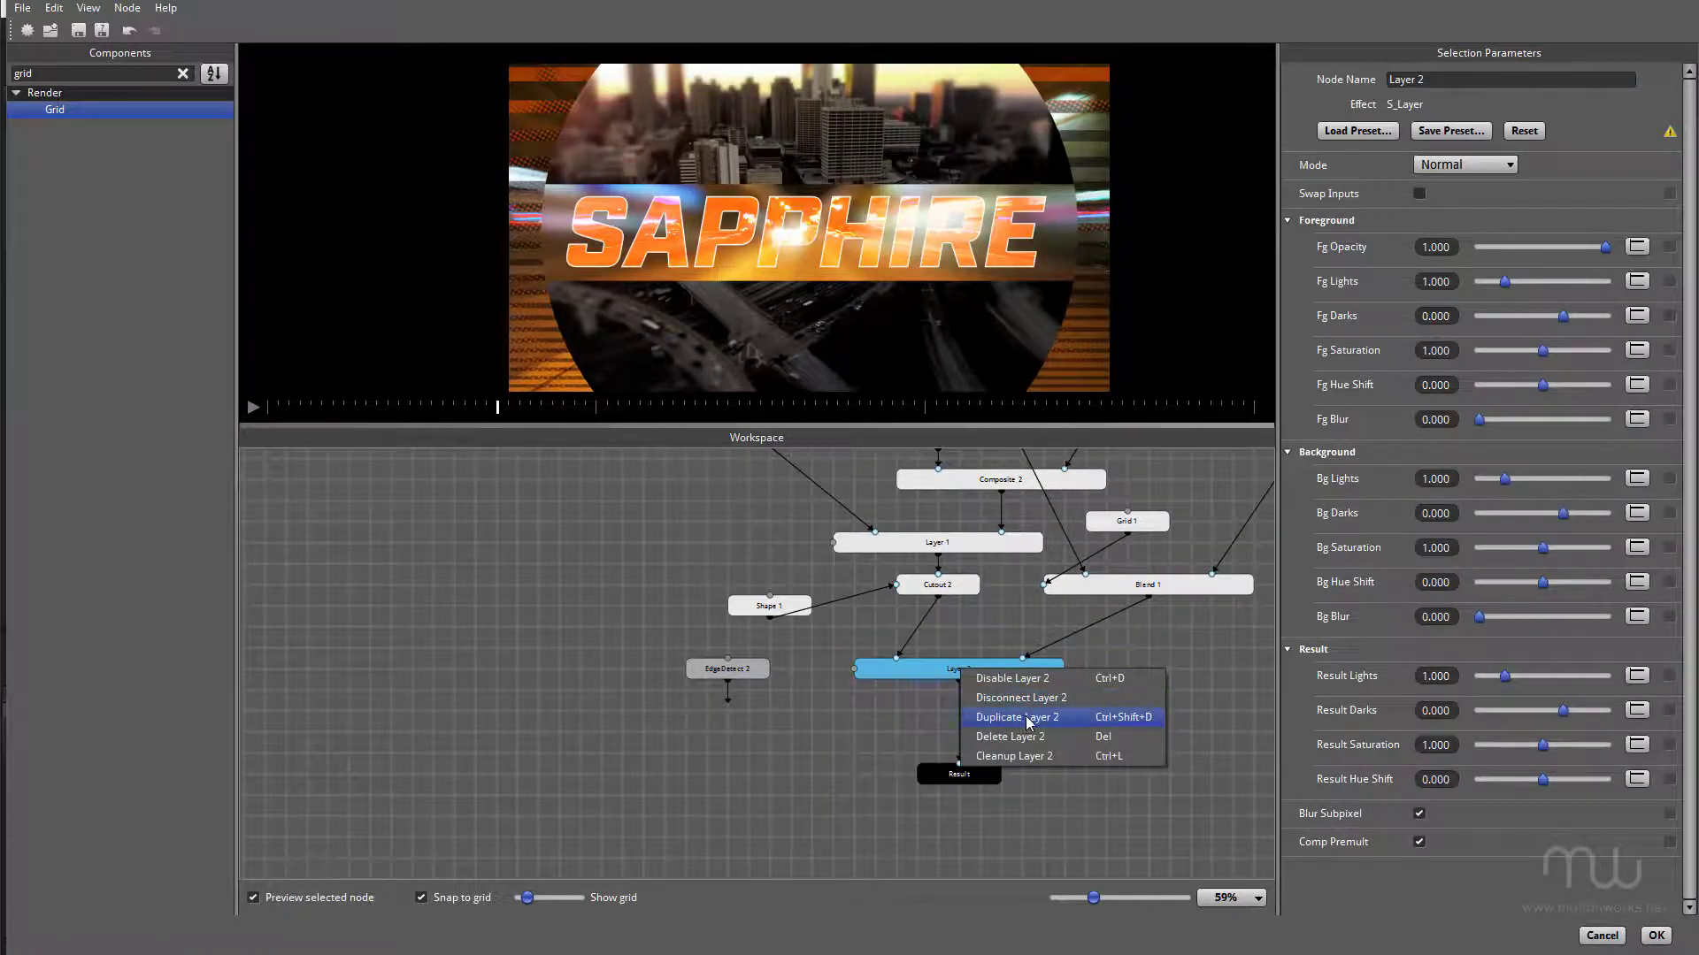
key("Escape")
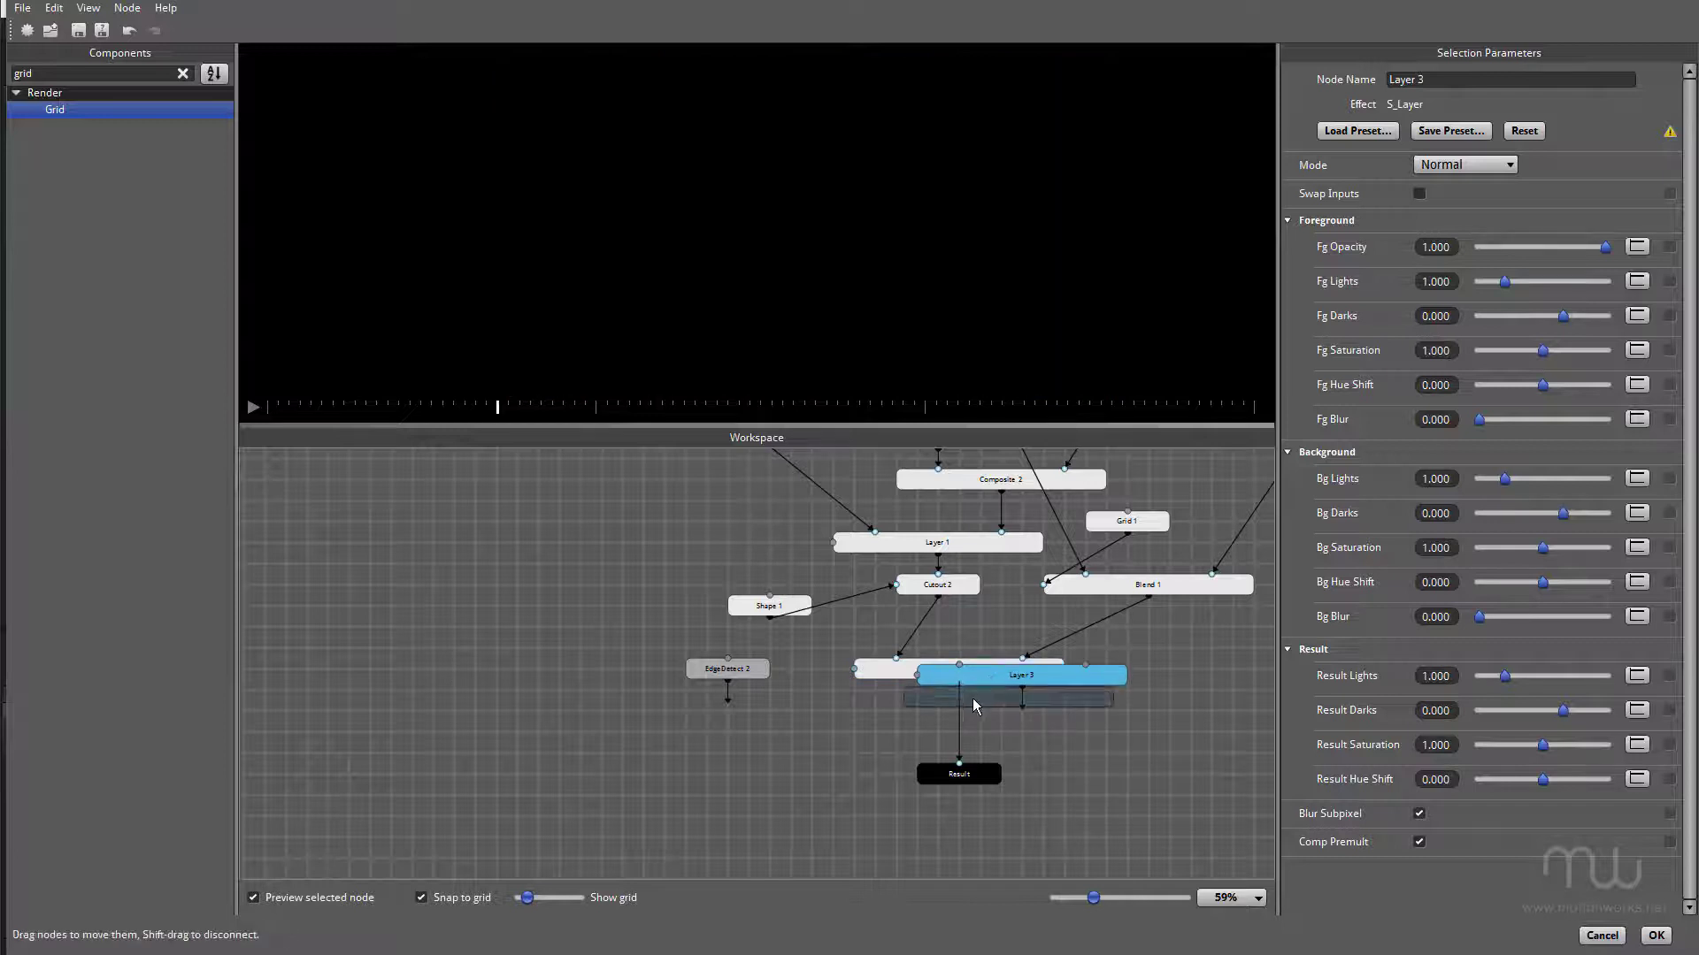
left_click_drag(991, 687, 1044, 705)
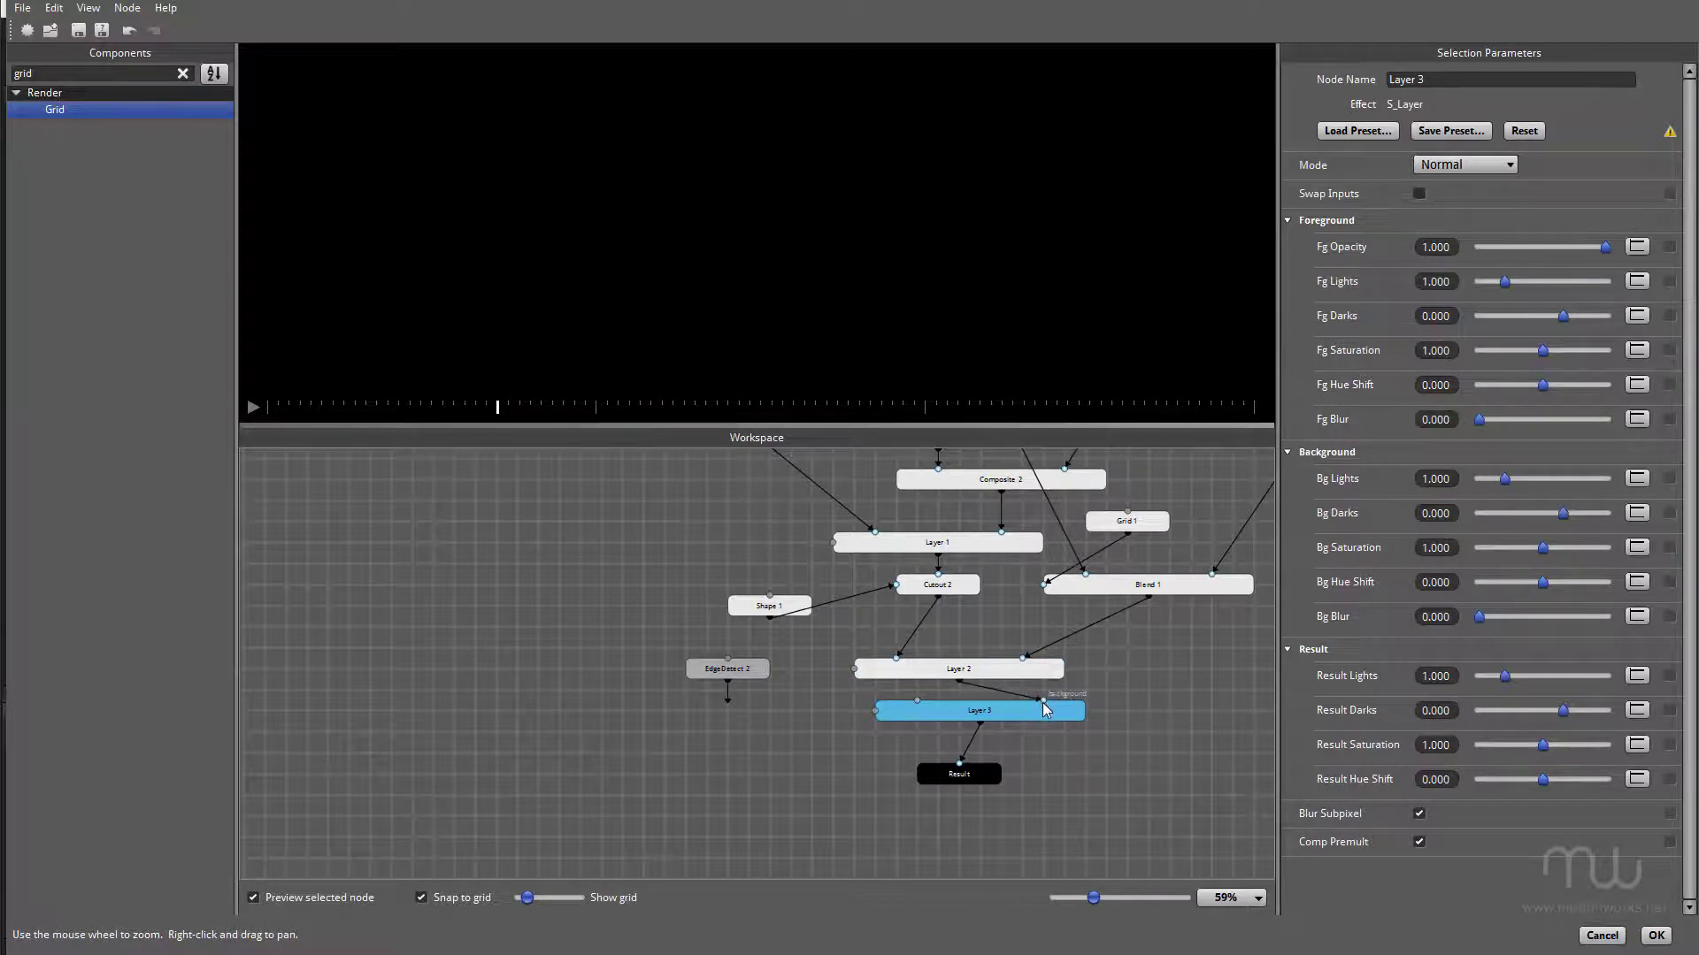
scroll(1064, 691, "up", 3)
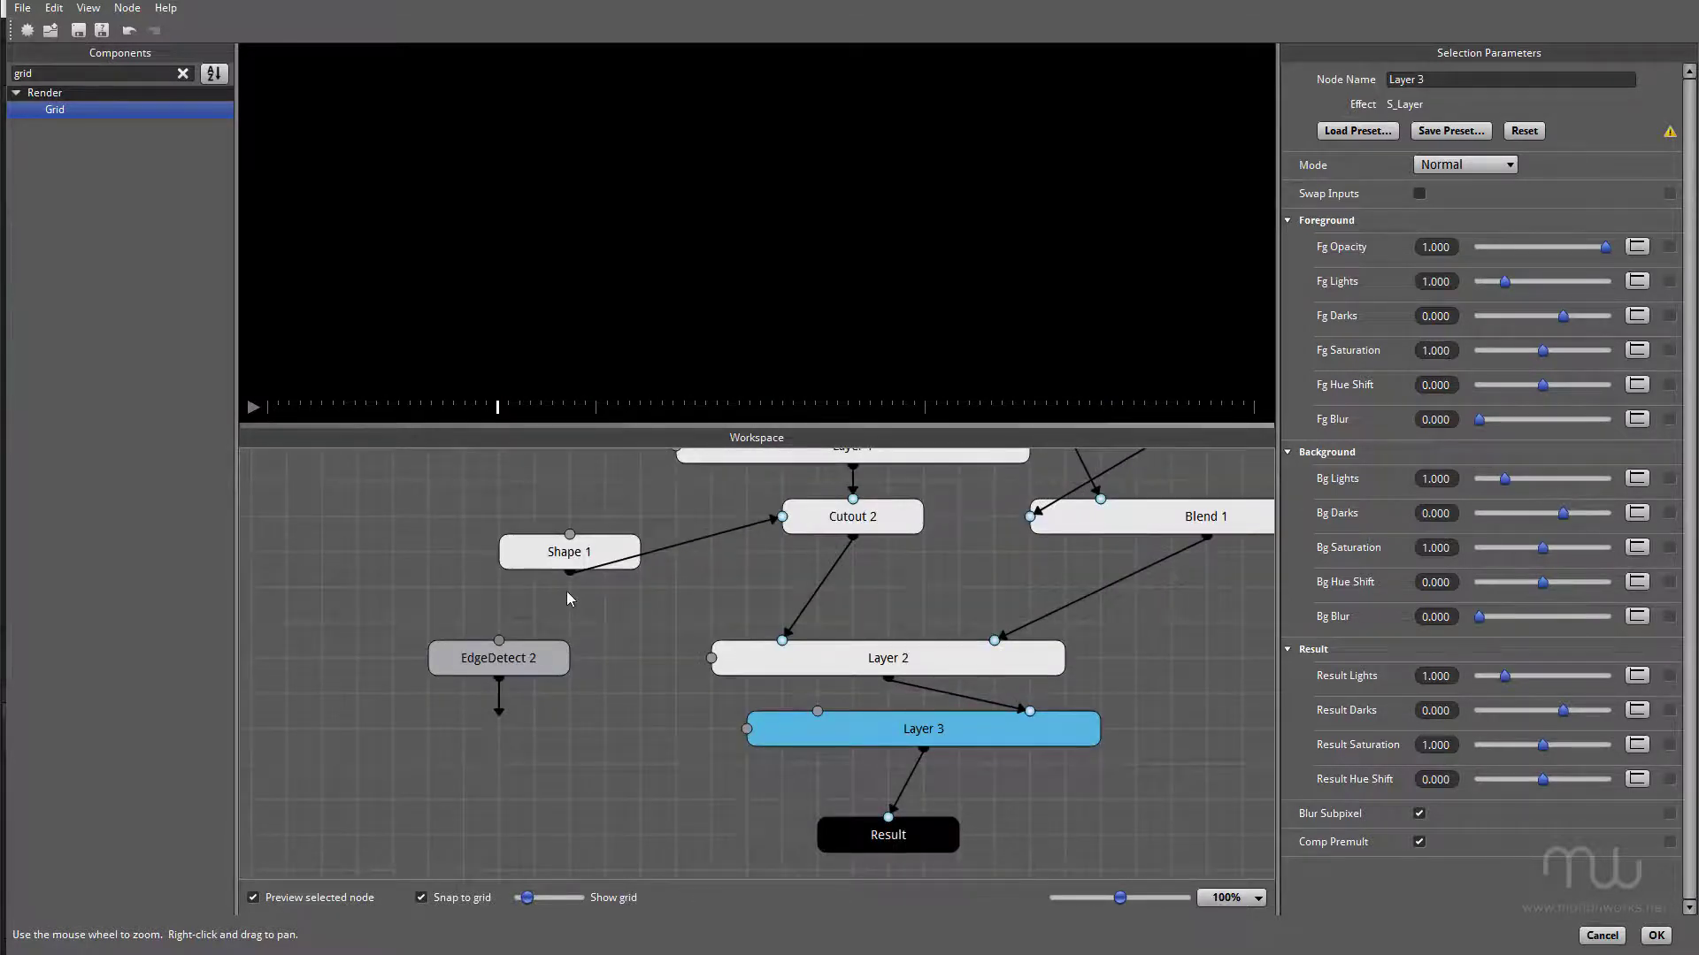
Step: Wire Shape 1 through EdgeDetect 2 into Layer 3, set Screen mode, and play the preview
left_click_drag(568, 573, 502, 645)
left_click_drag(501, 708, 820, 711)
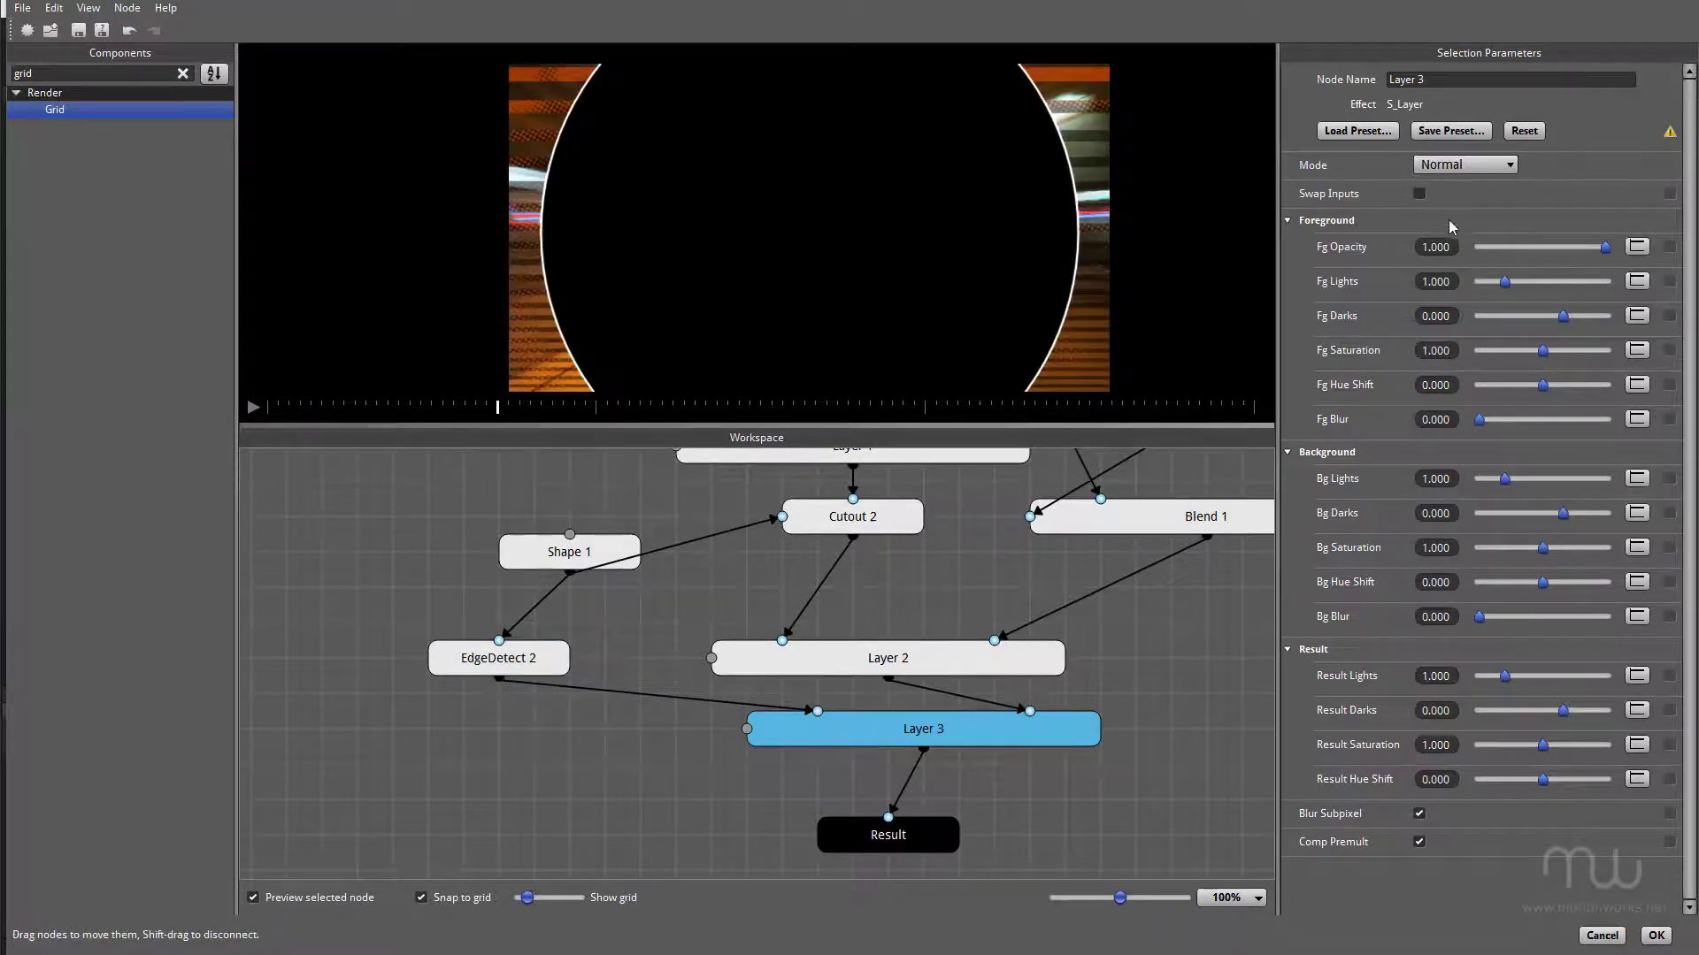
left_click(1468, 166)
left_click(1437, 226)
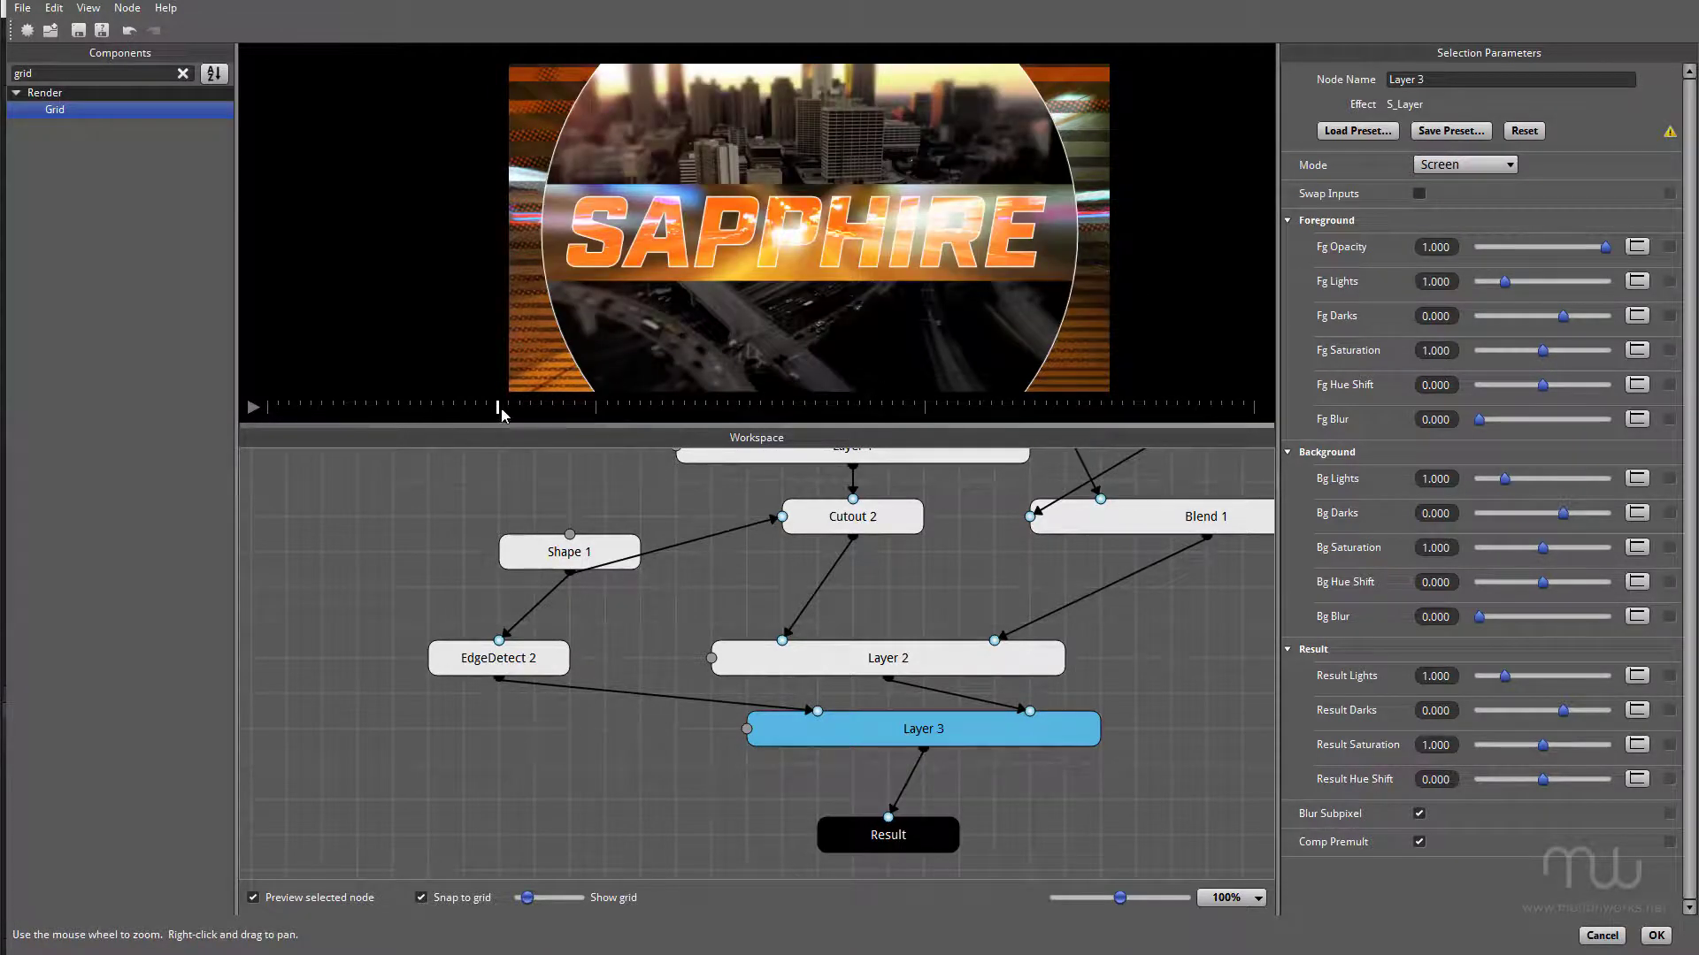
left_click(253, 407)
Step: Zoom out the graph and move the Blur 1 and Halftone 1 nodes further left
scroll(743, 597, "down", 5)
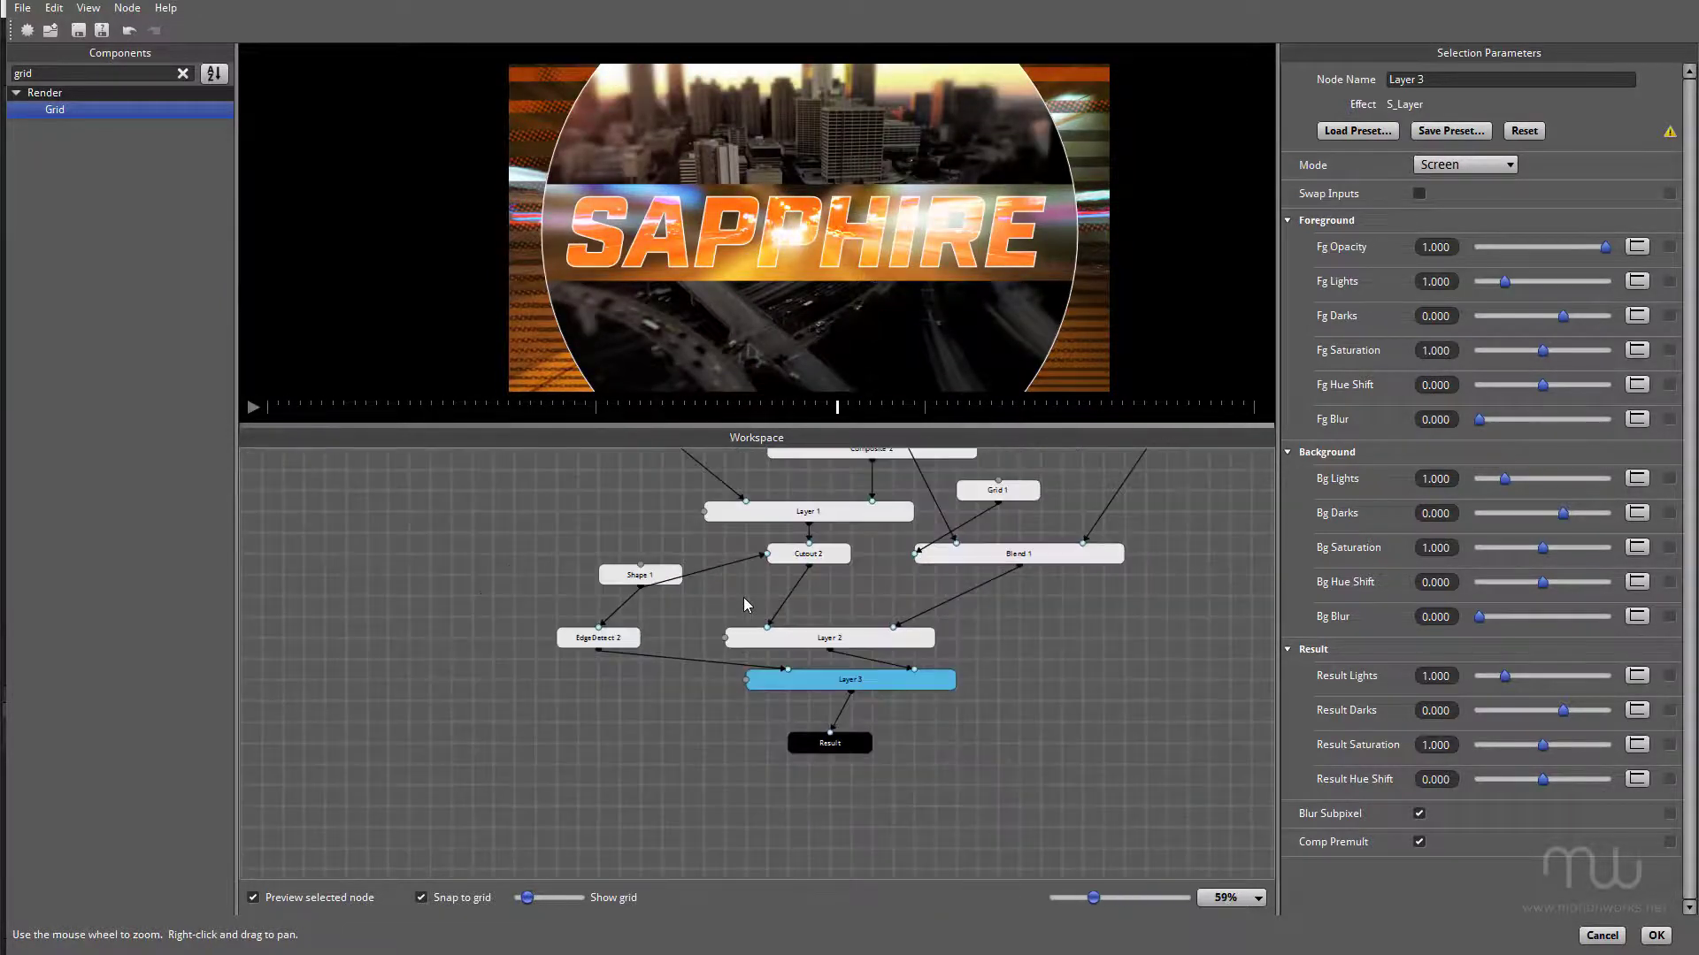
left_click_drag(956, 677, 954, 816)
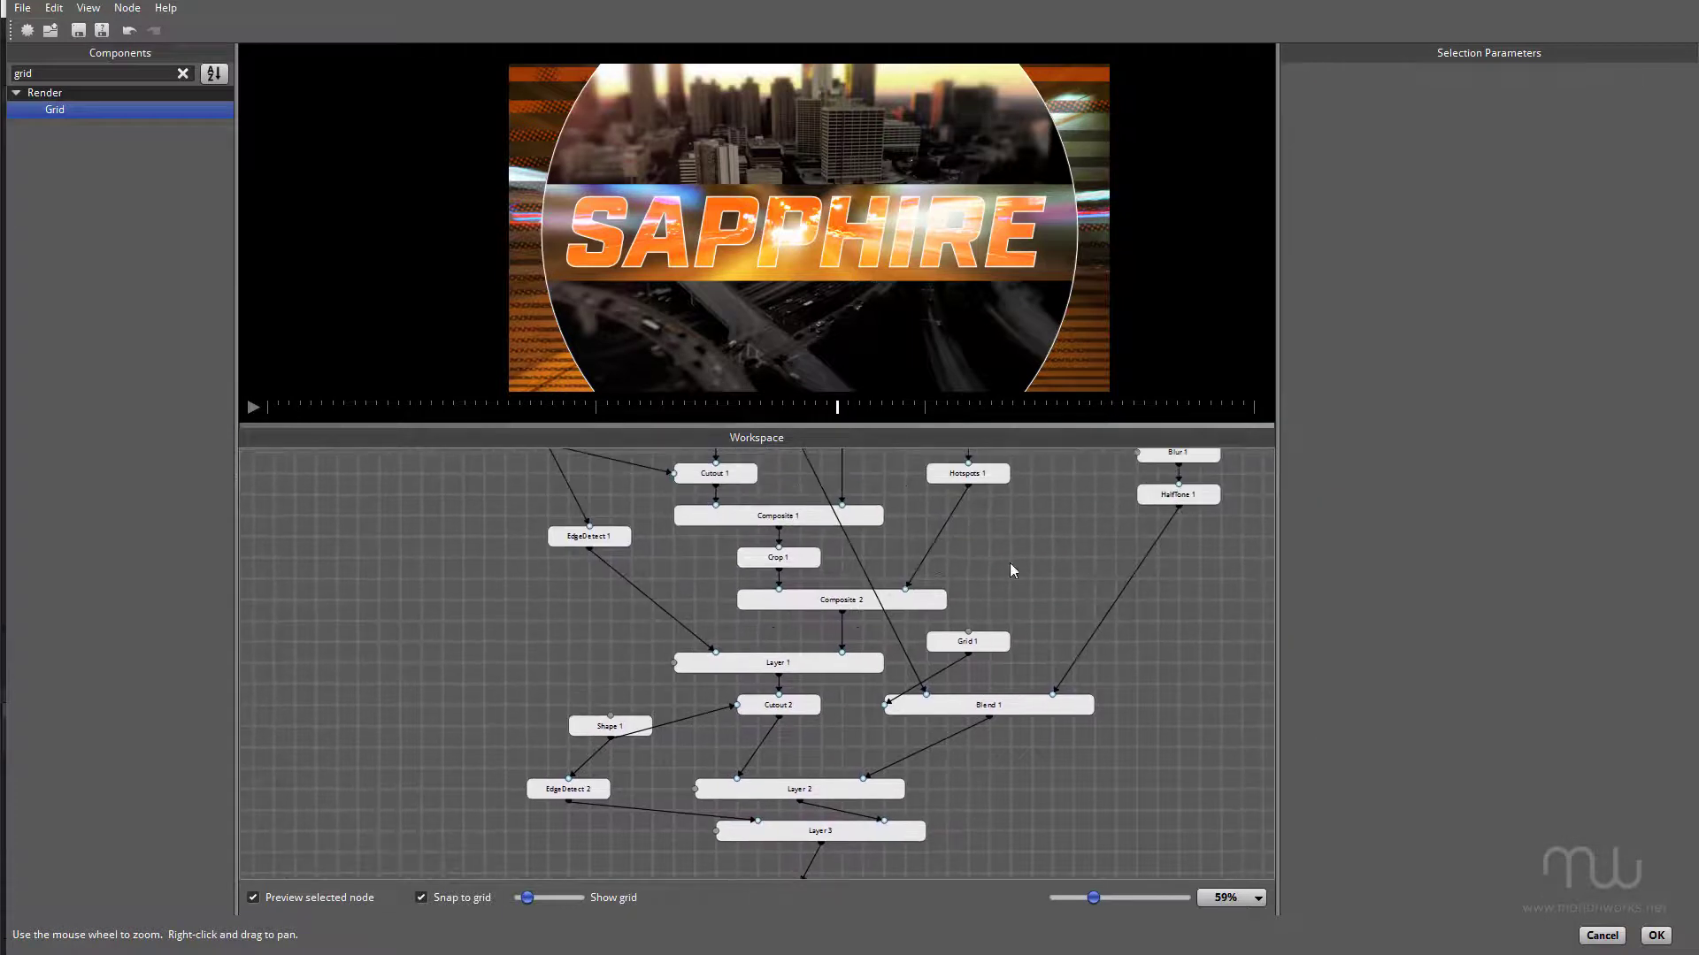
scroll(1010, 563, "down", 3)
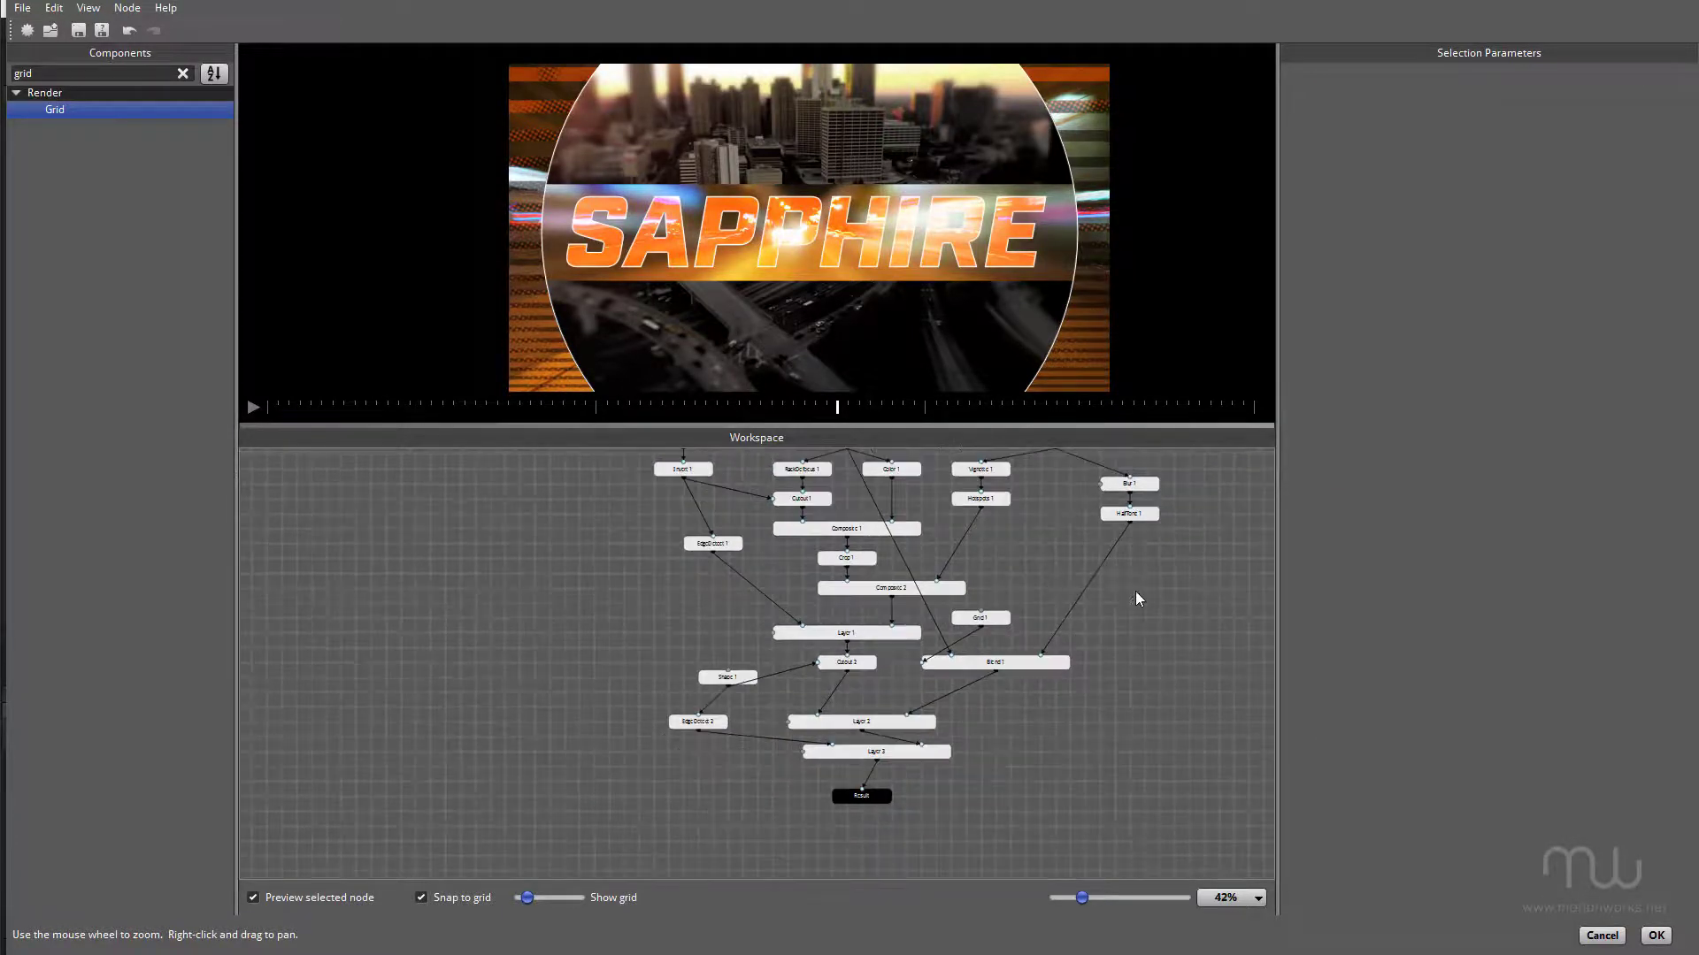
left_click_drag(1129, 595, 1135, 654)
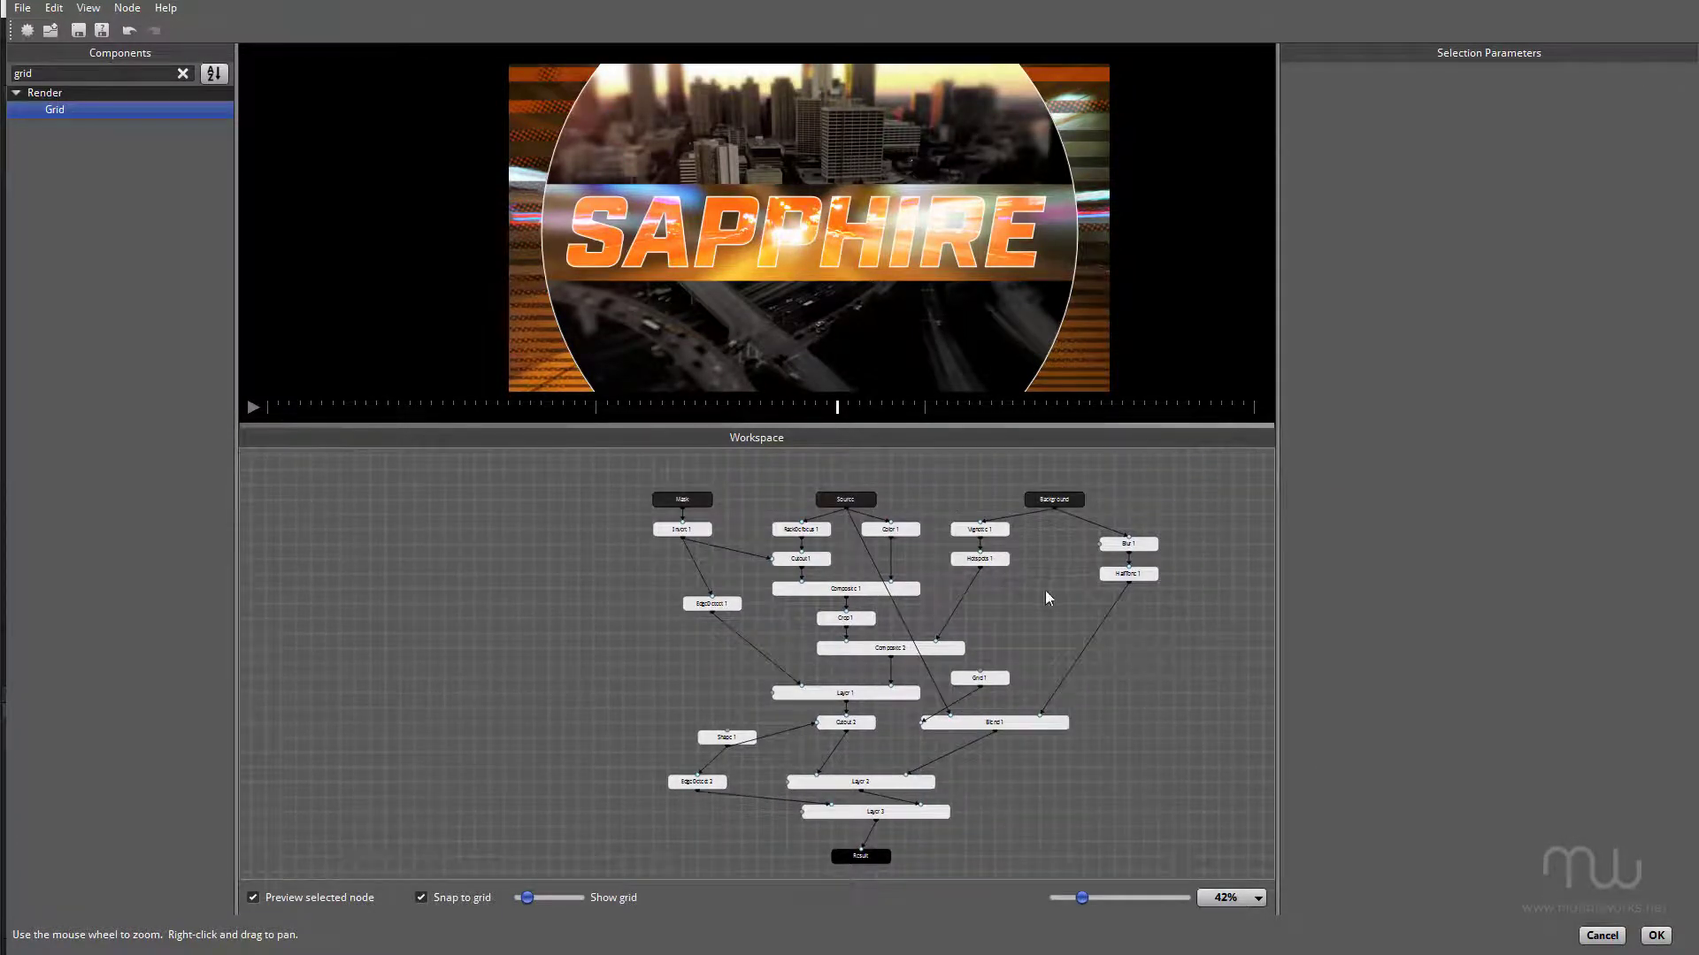
left_click_drag(1181, 536, 1095, 531)
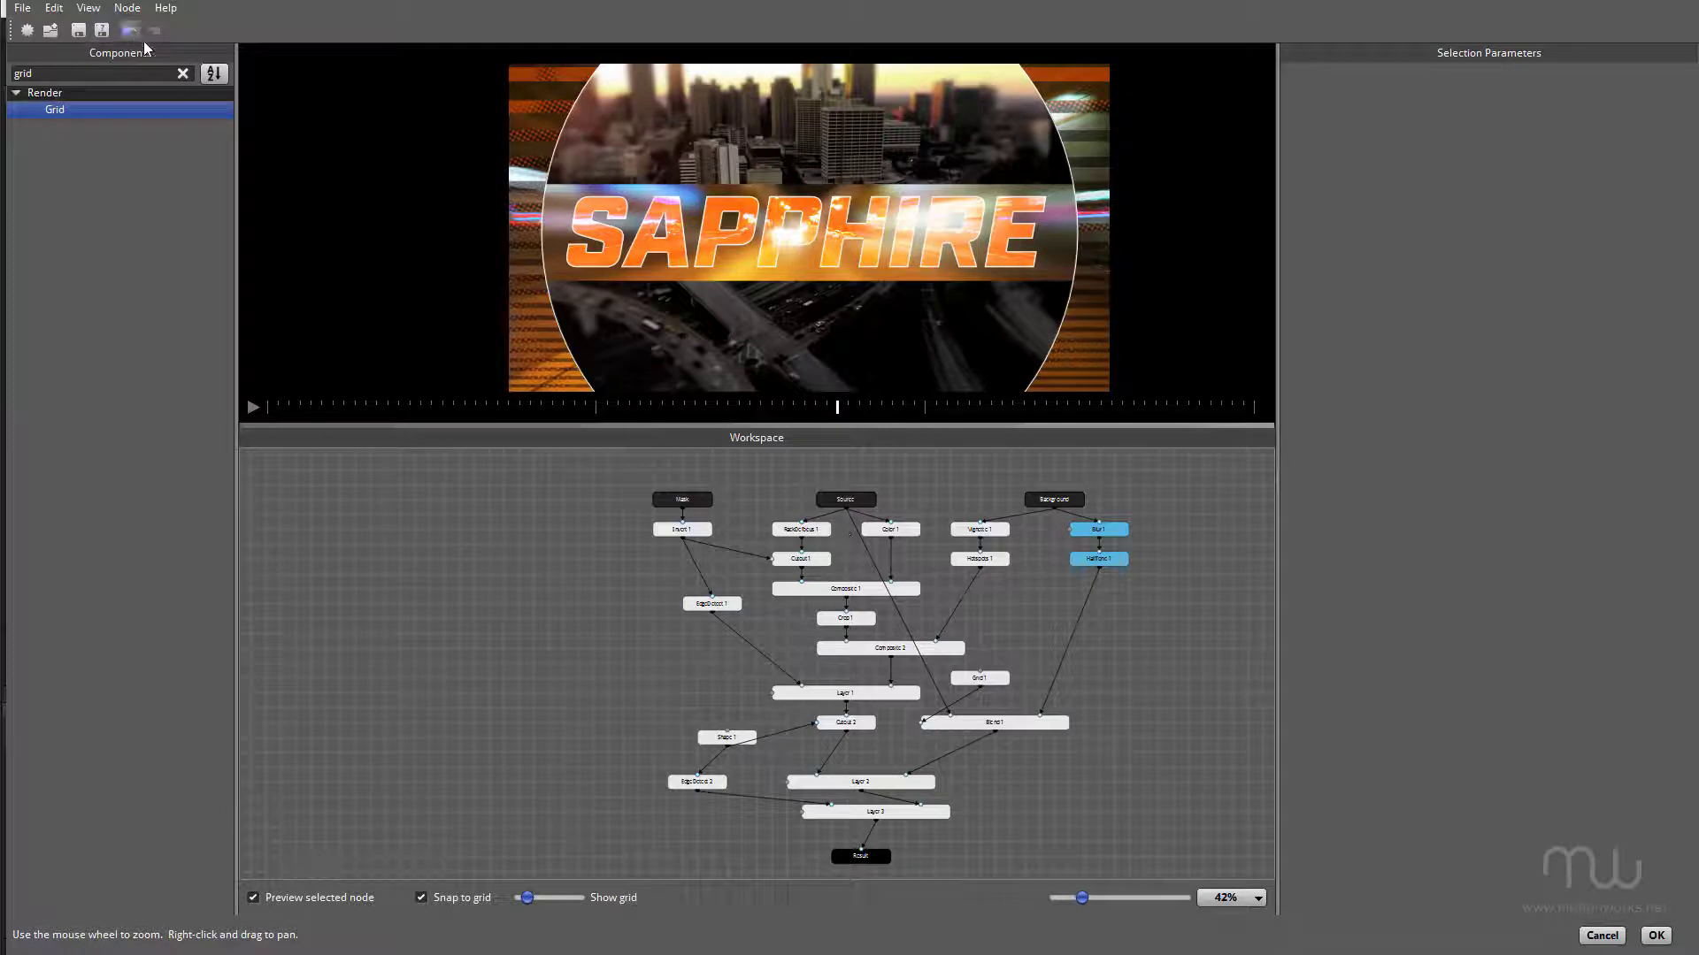
Step: Clear the Components search, collapse Transitions and expand the Tools category
left_click(183, 72)
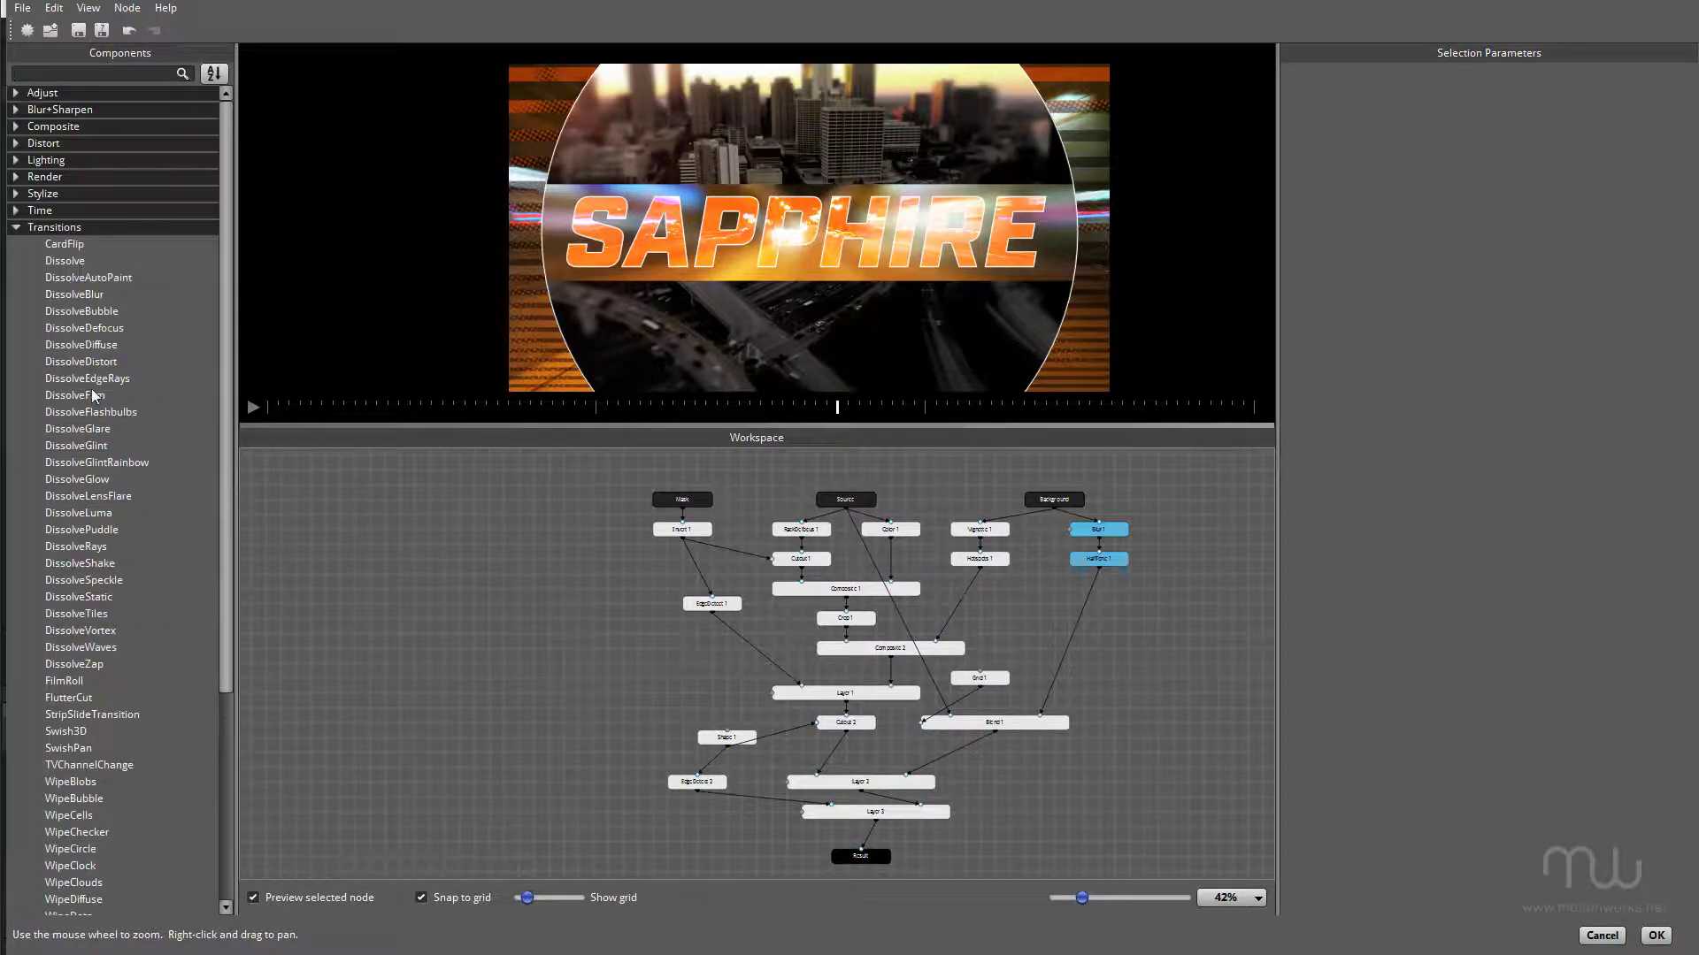
left_click(16, 229)
left_click(15, 244)
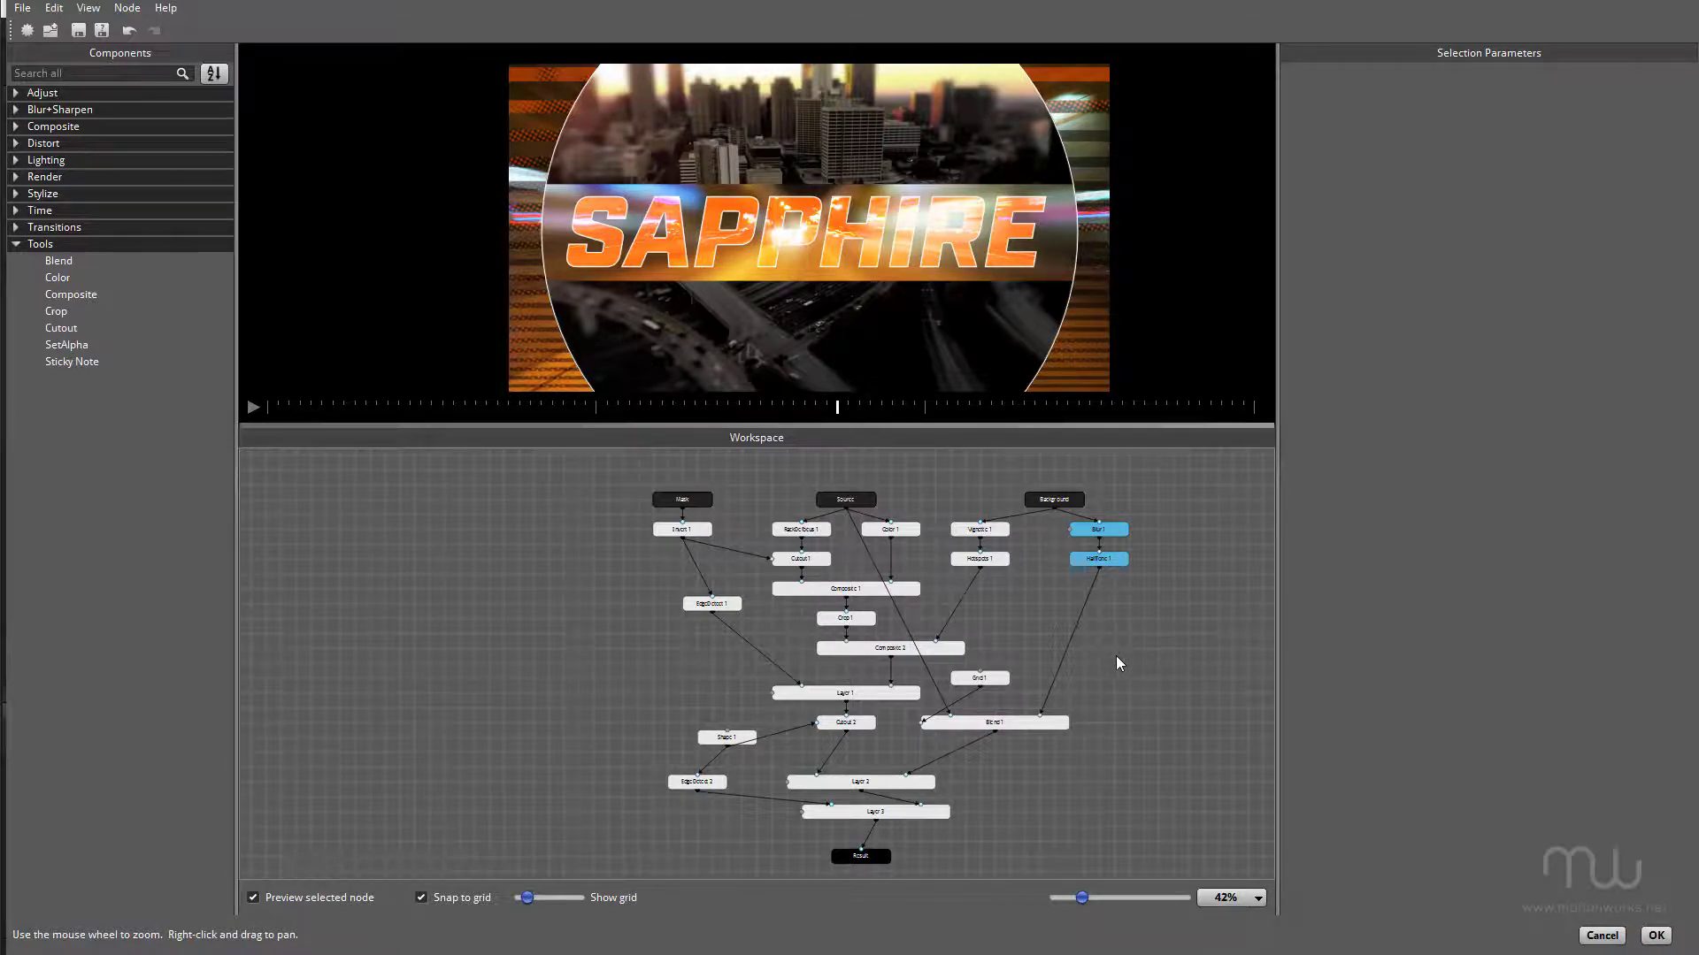
Step: Accept the Effect Builder with OK and scroll Effect Controls back to the top of S_Effect
left_click(1656, 936)
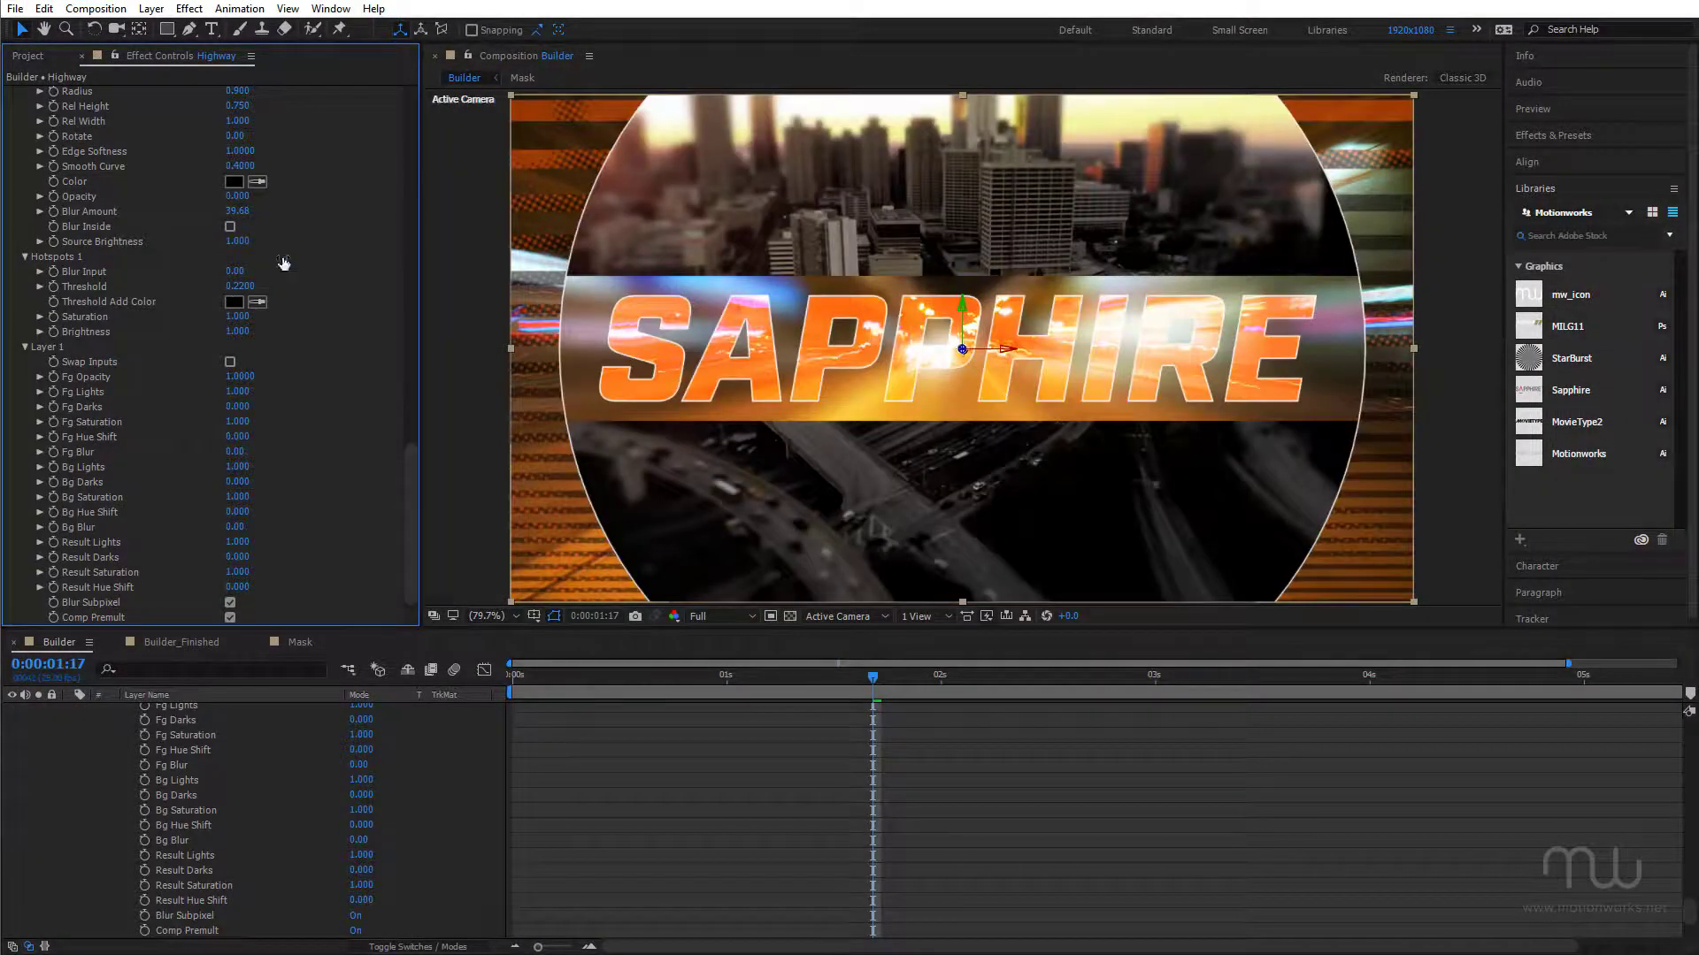
left_click_drag(420, 501, 305, 168)
Step: Reopen the builder via Edit Effect and review RackDefocus 1, Composite 1, Grid 1 and Invert 1
left_click(283, 153)
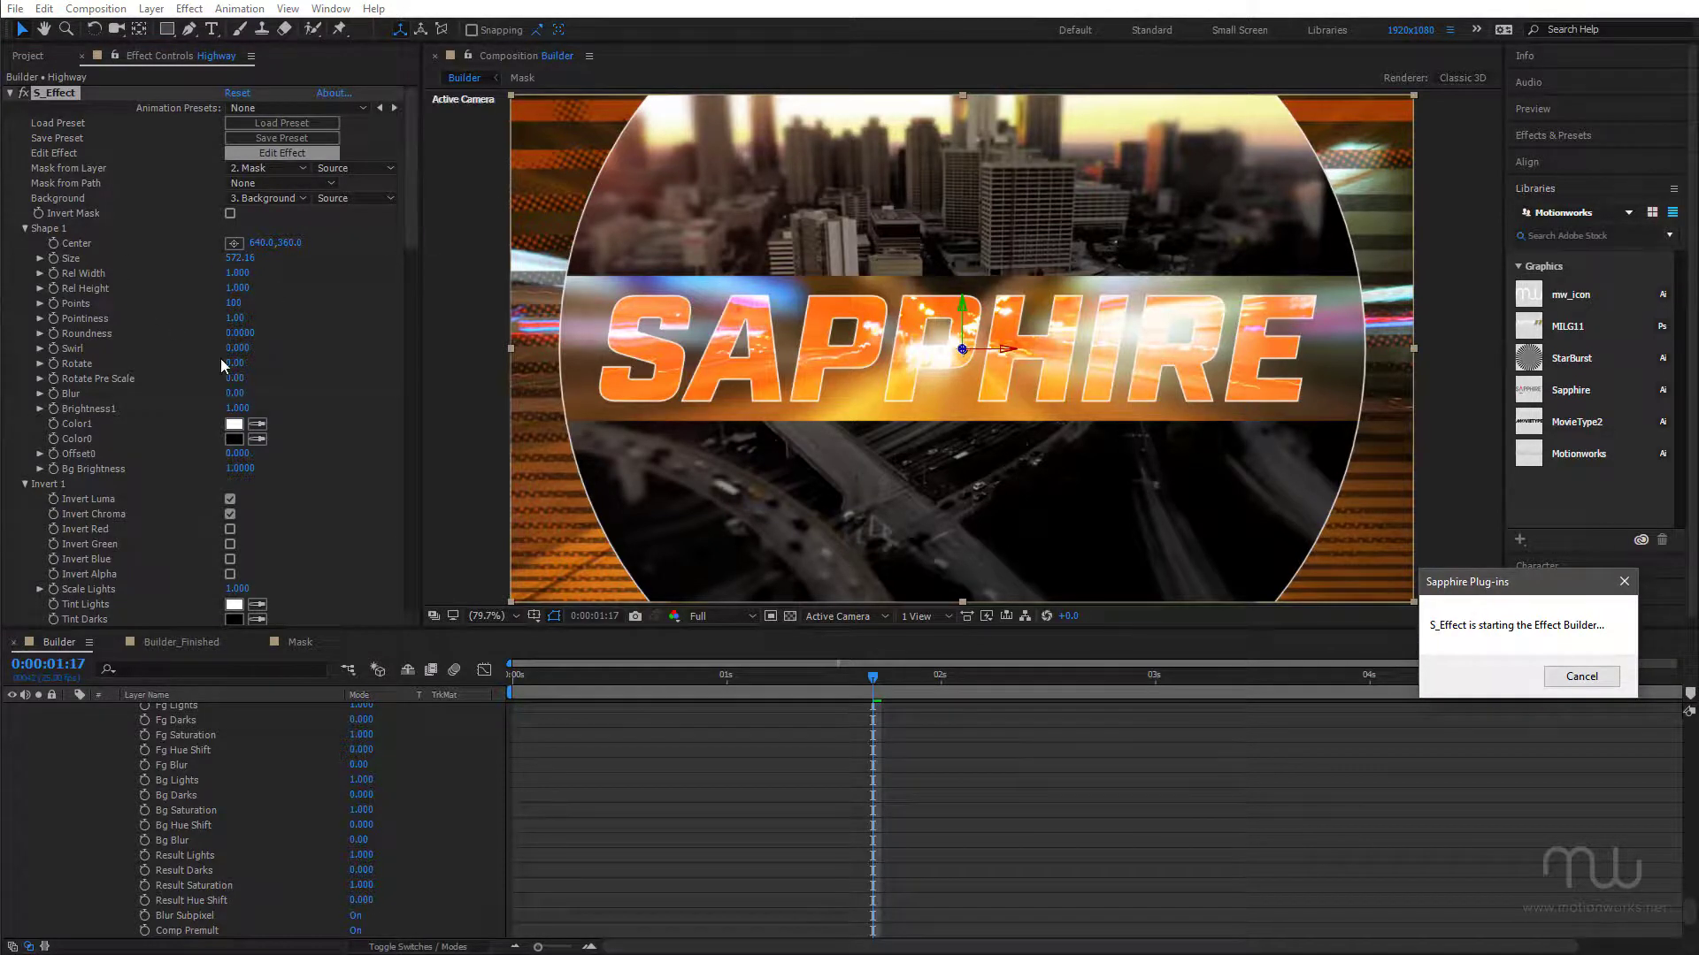
scroll(942, 589, "up", 5)
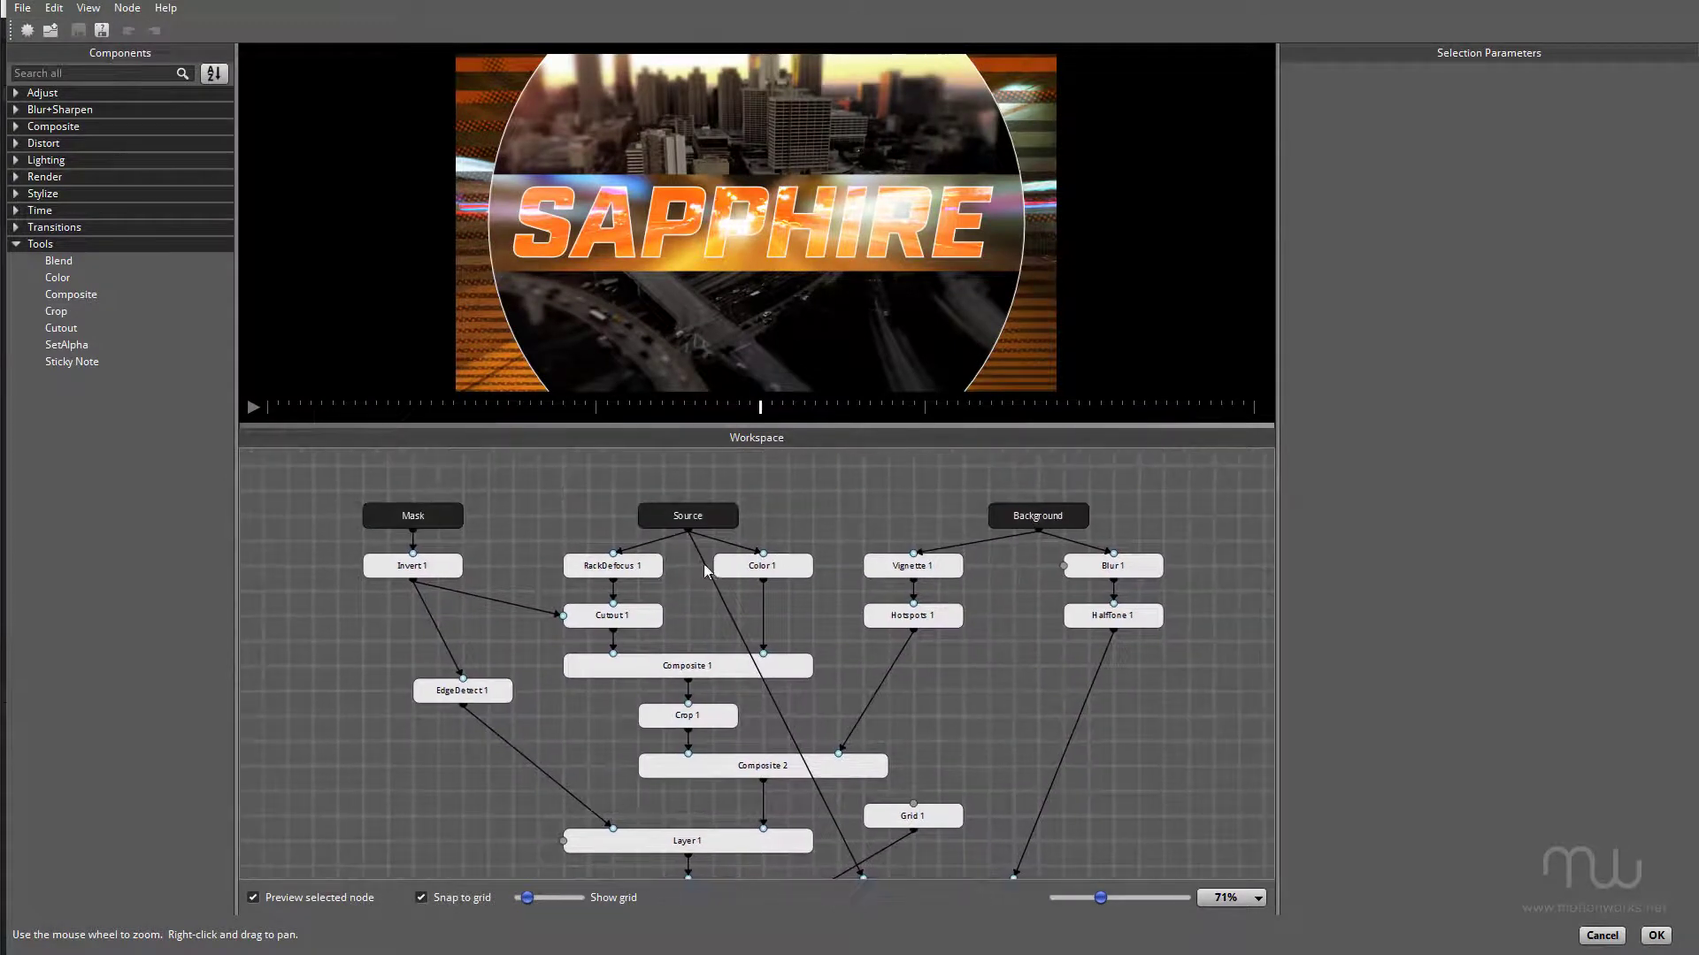
left_click(652, 573)
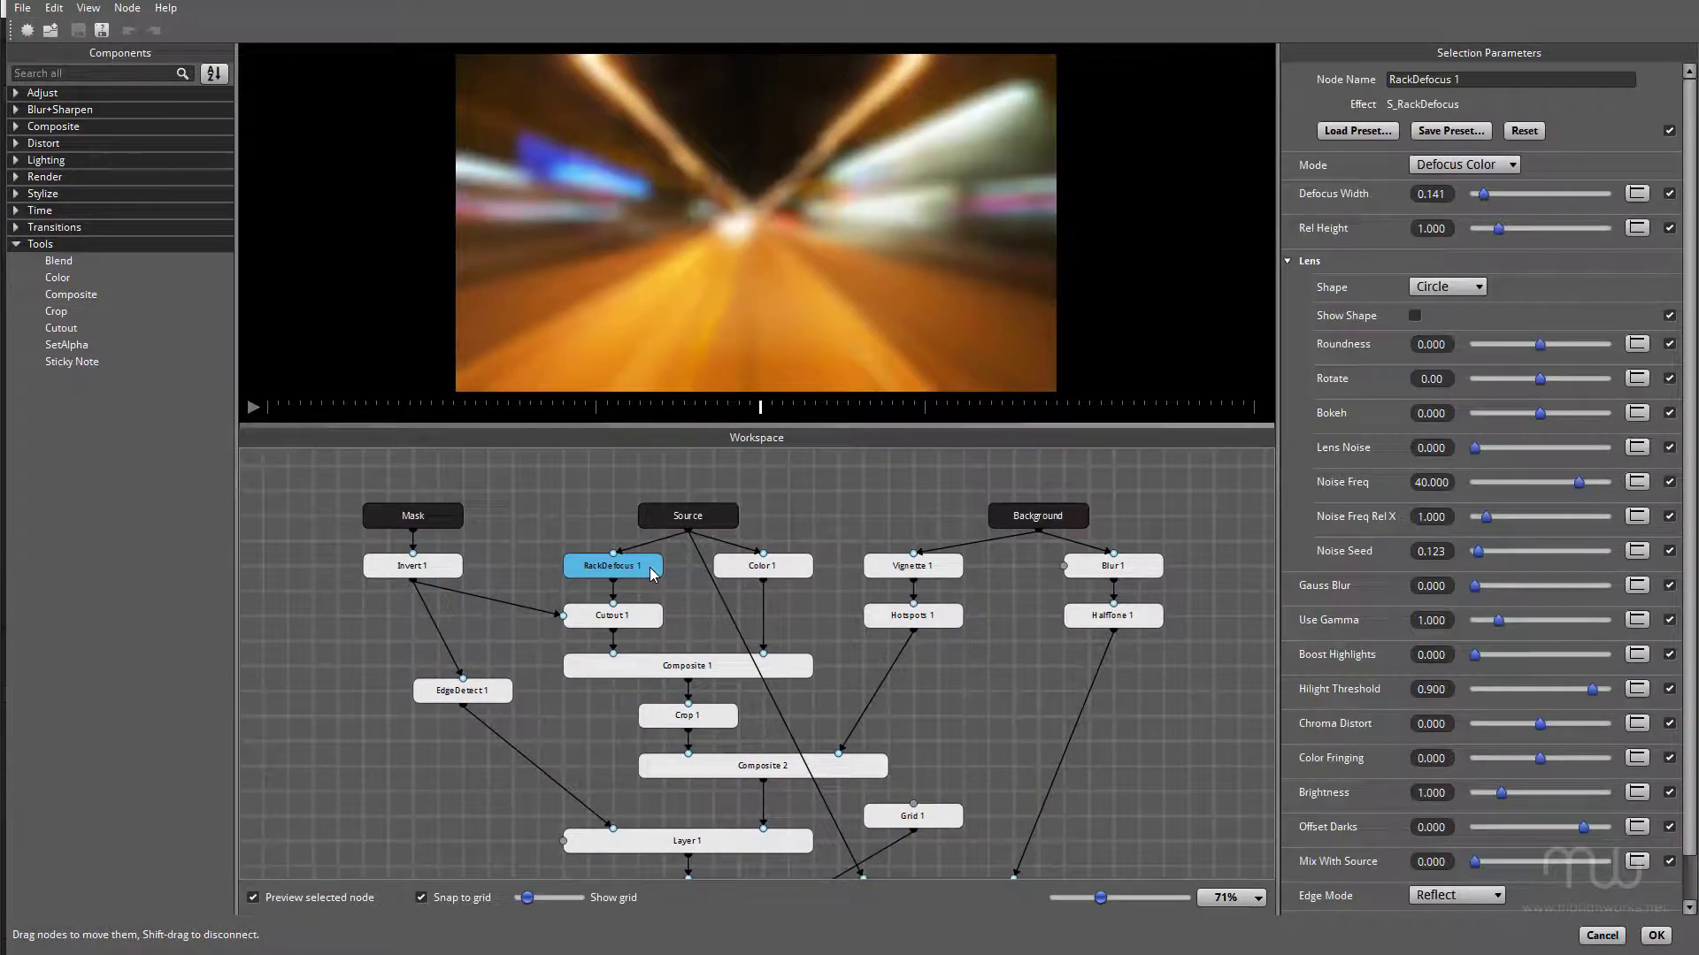
left_click(706, 672)
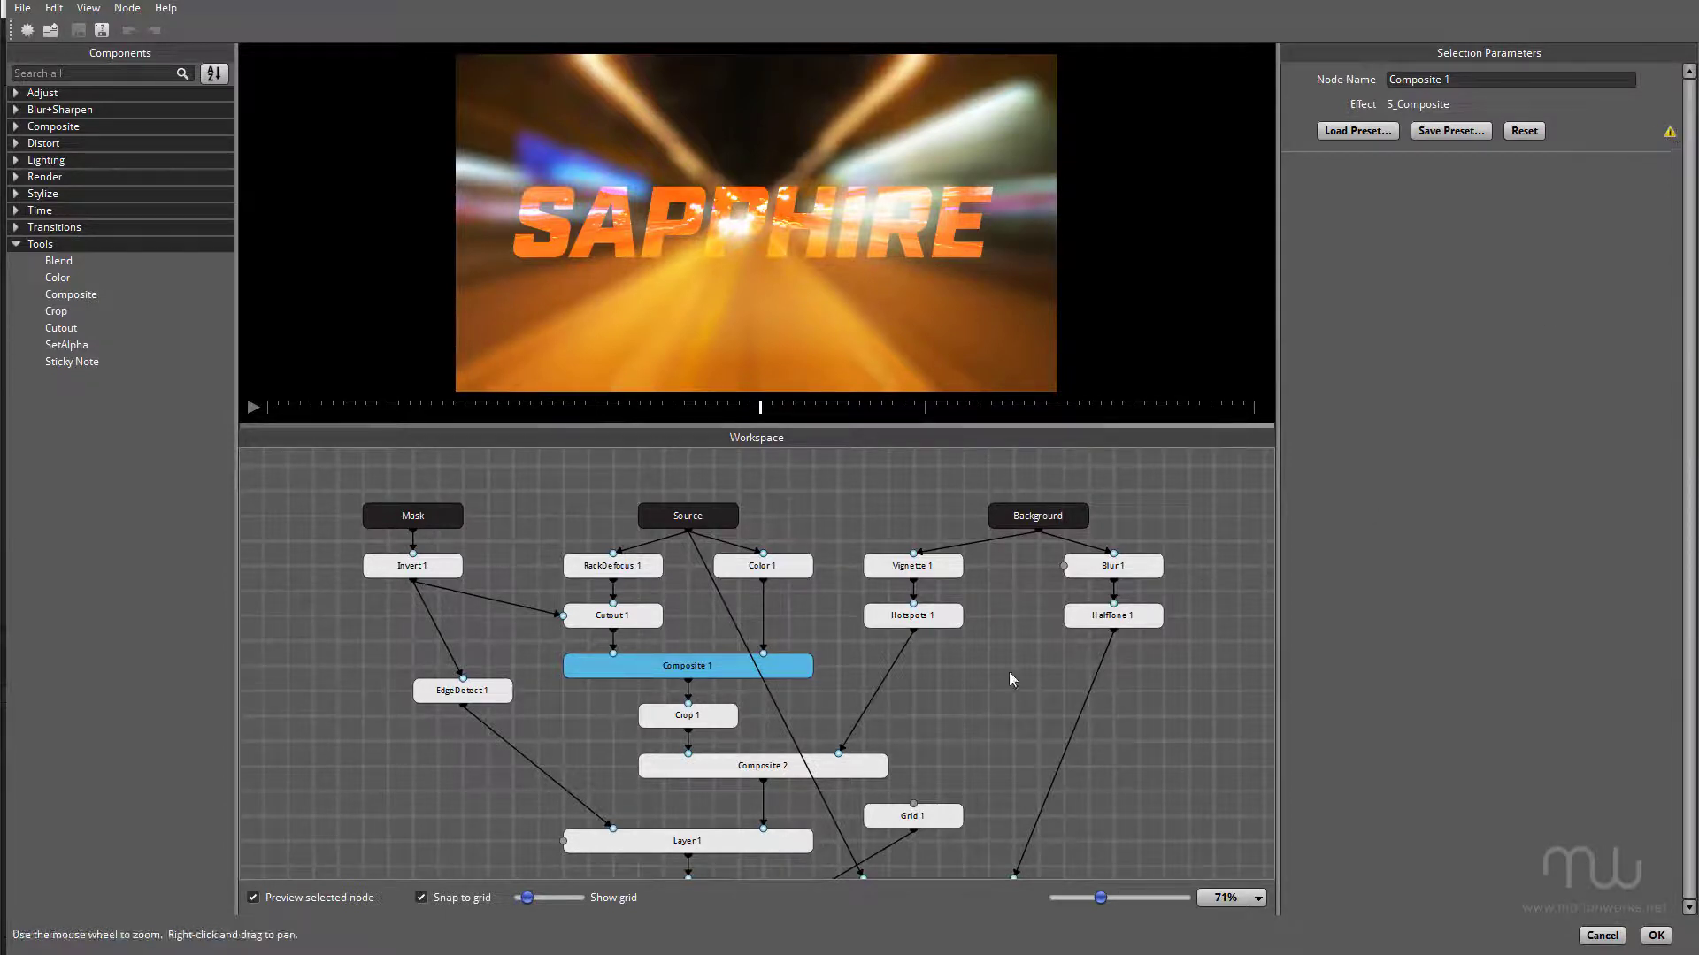
left_click(935, 819)
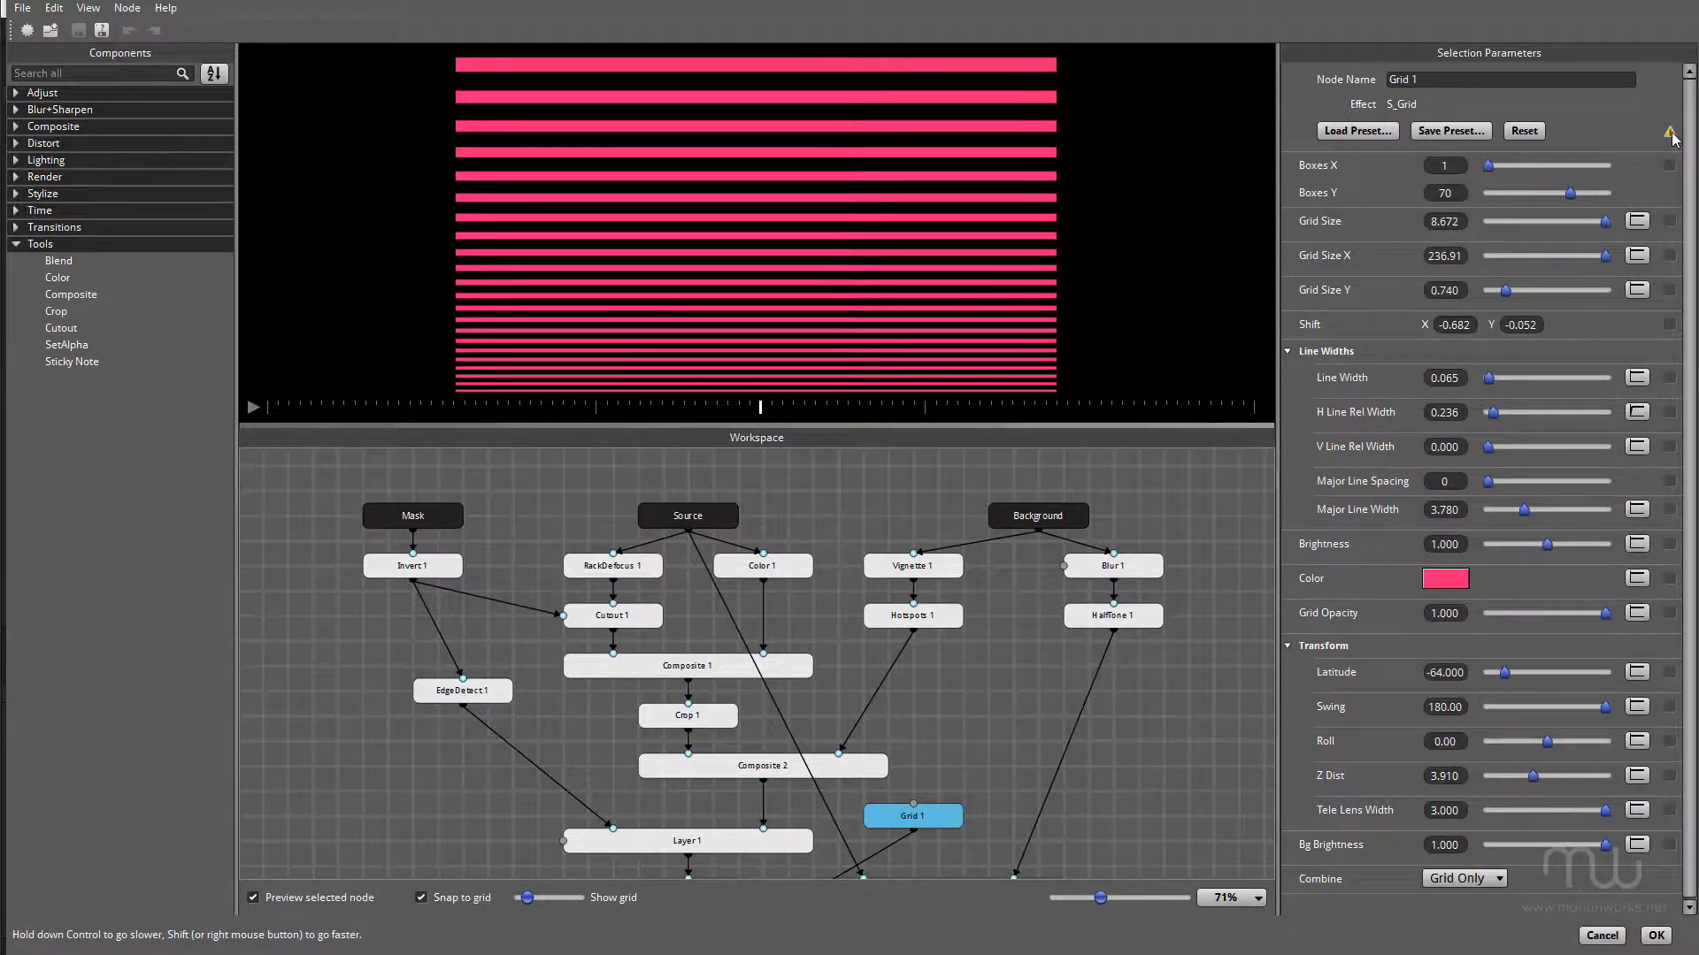
left_click(442, 570)
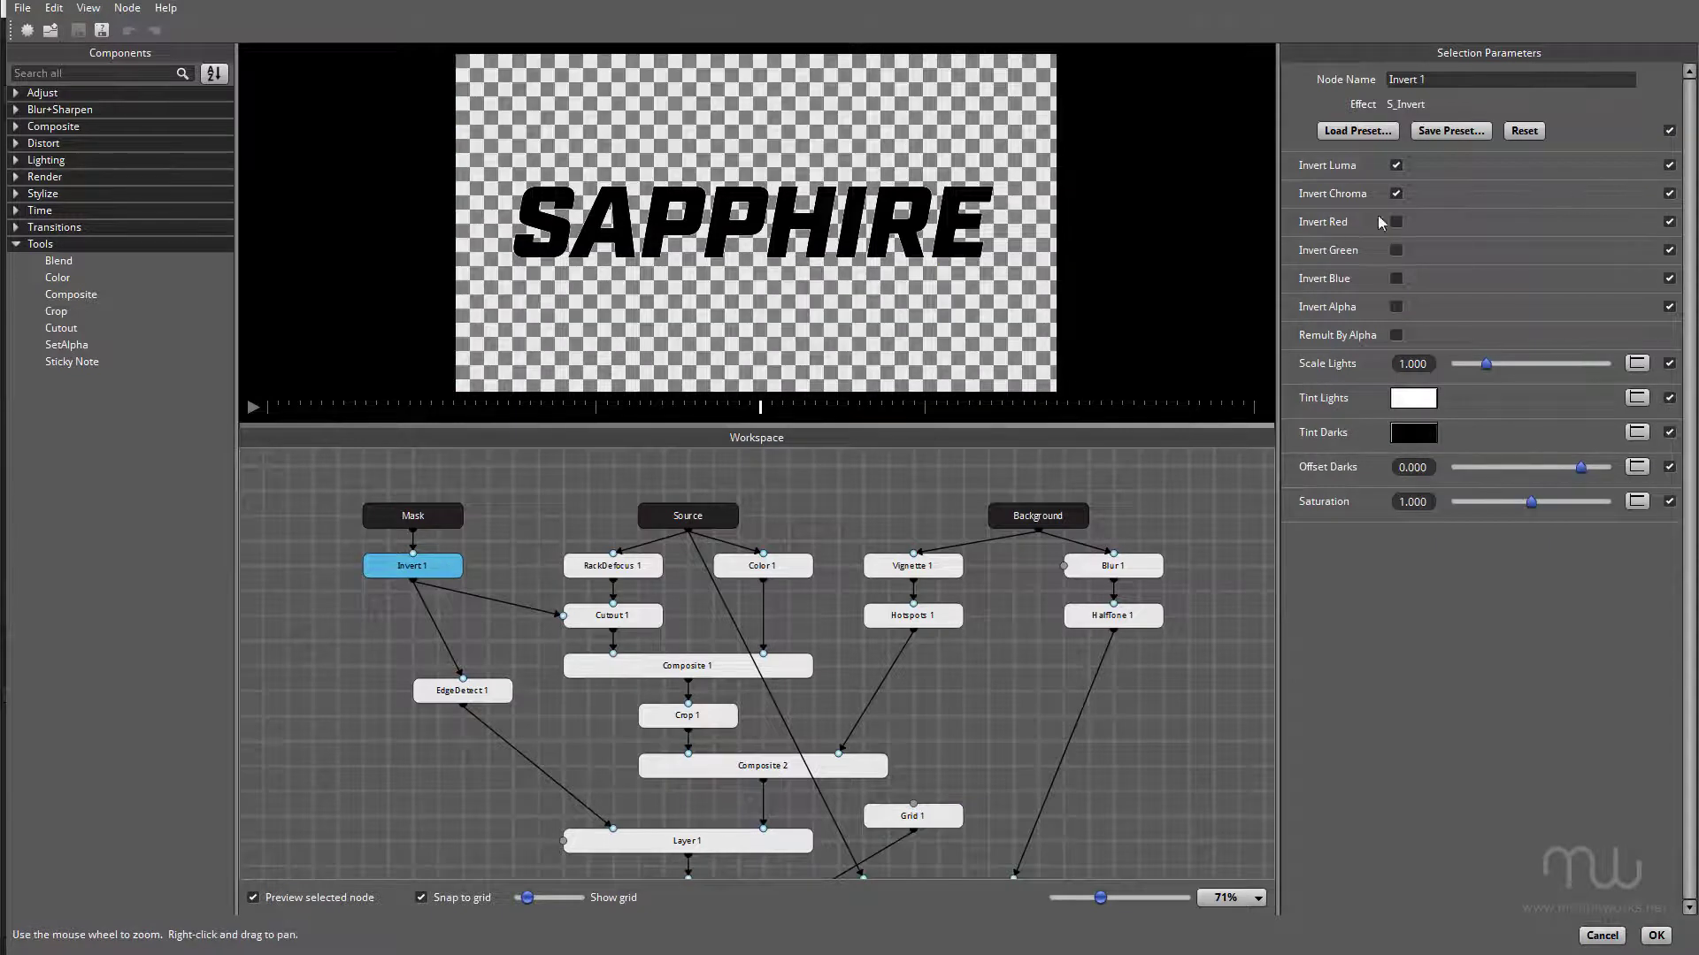
Step: Unpublish all Invert 1 and Shape 1 parameters after checking Layers 1-3
left_click(1669, 131)
left_click(667, 842)
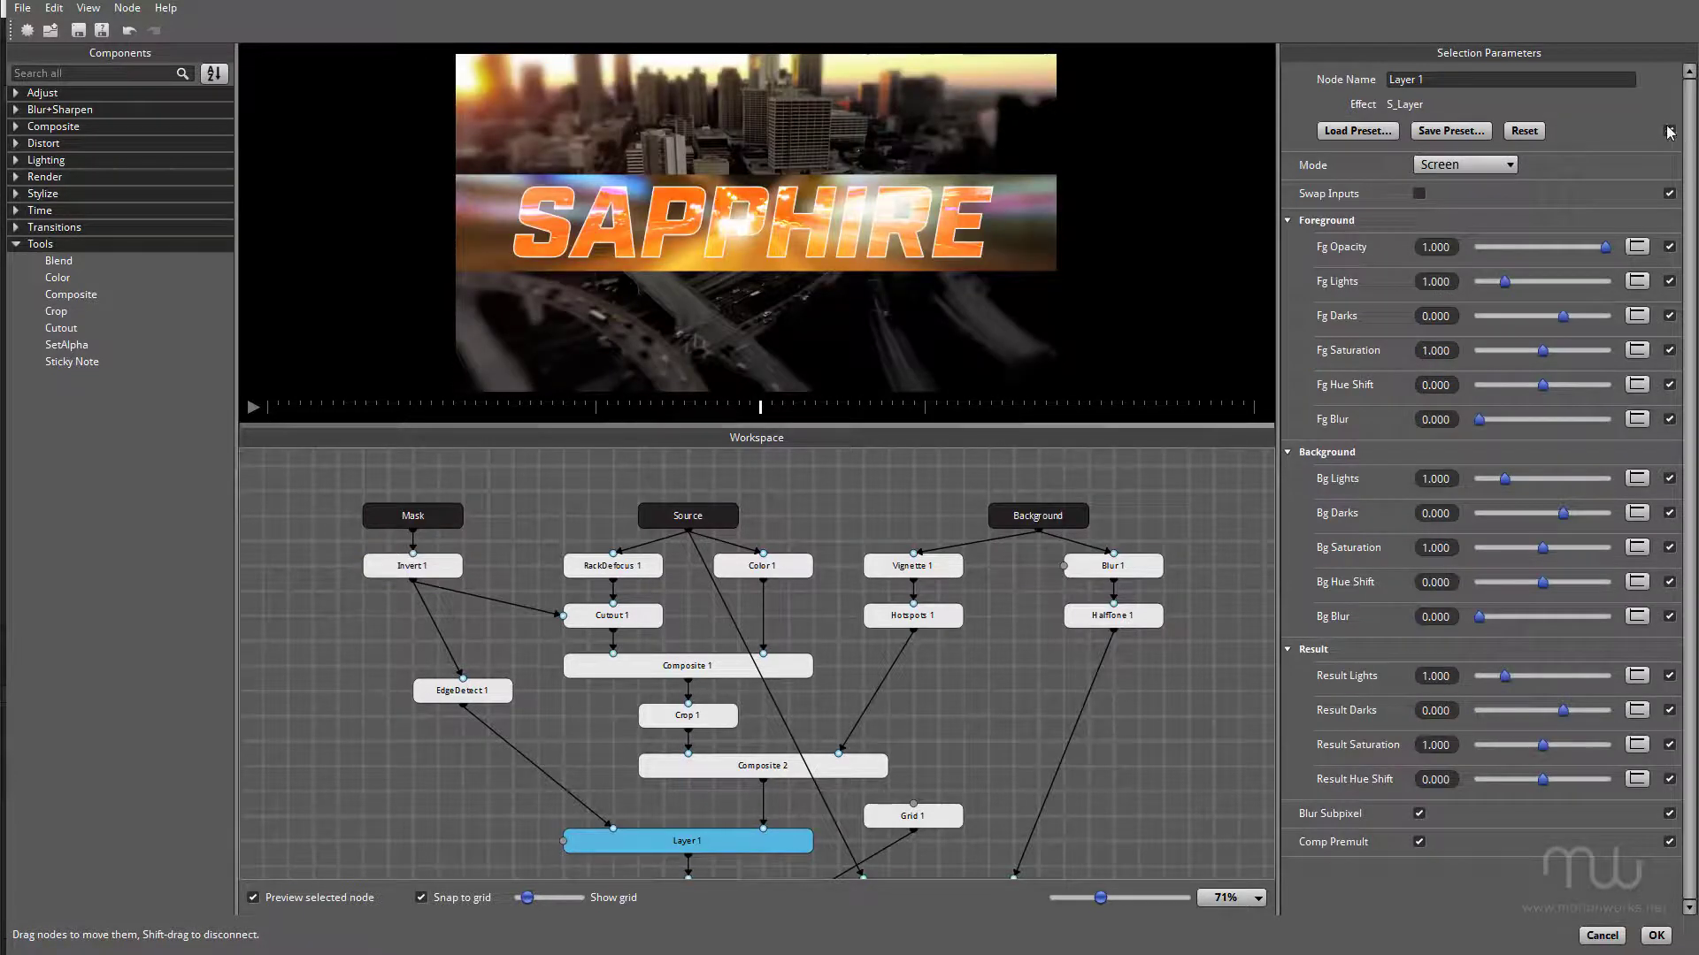
left_click(1132, 739)
scroll(973, 744, "down", 4)
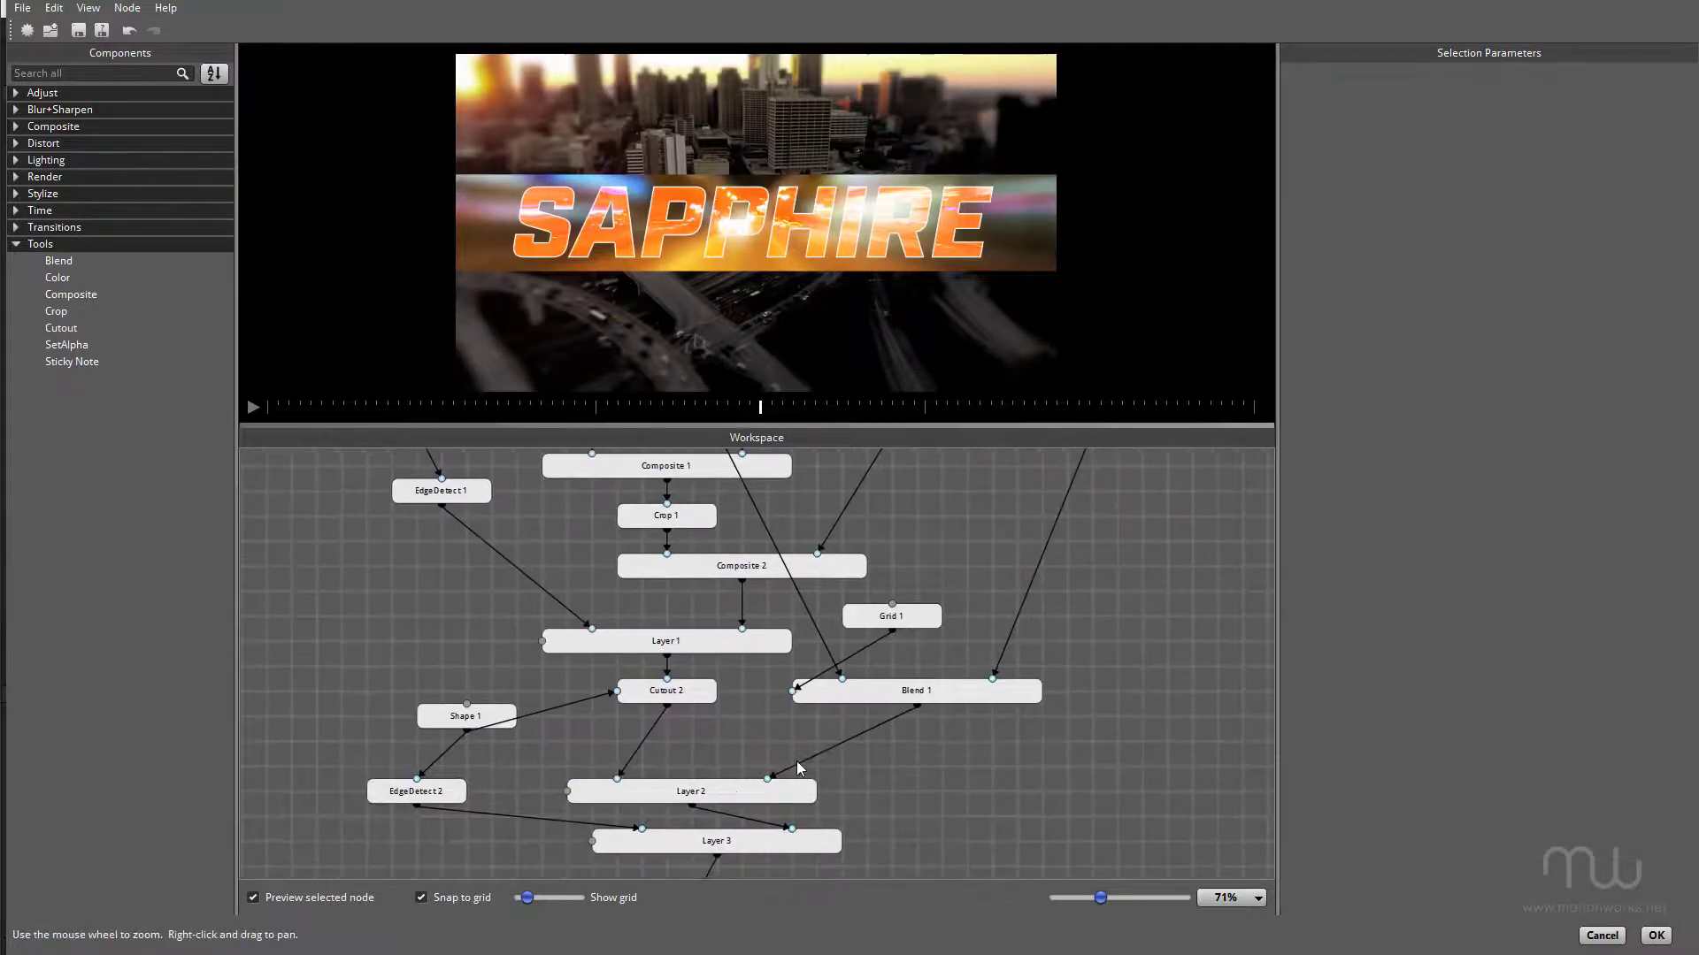
left_click(733, 792)
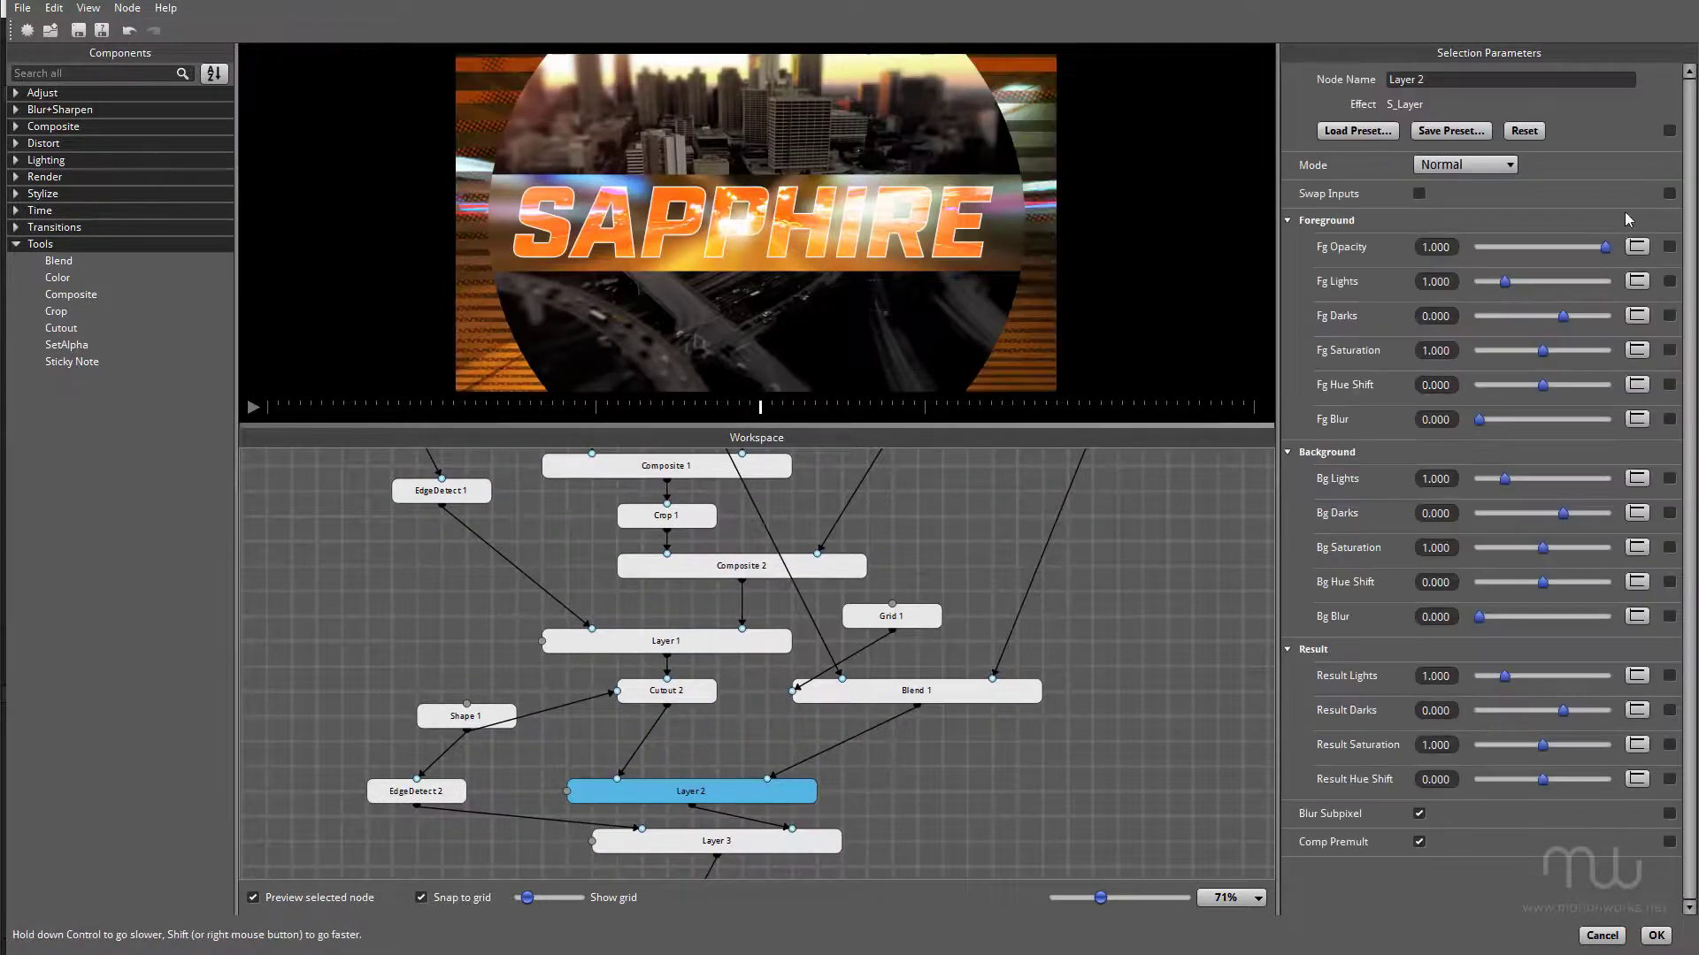
left_click(795, 850)
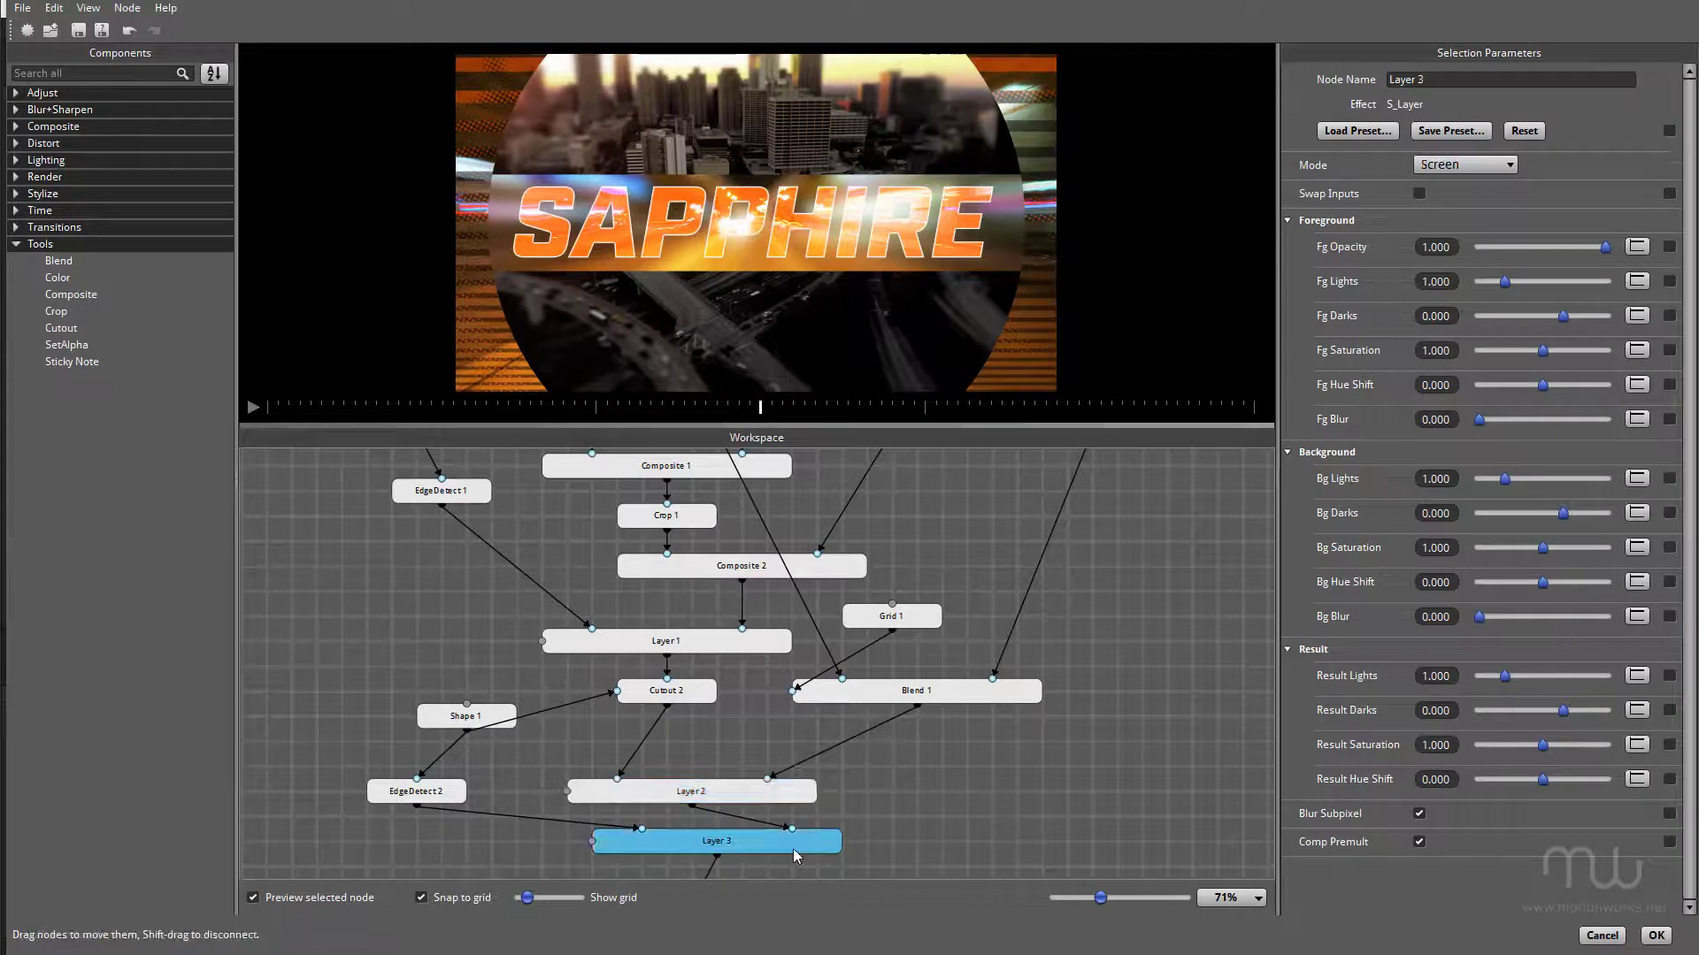
left_click(480, 718)
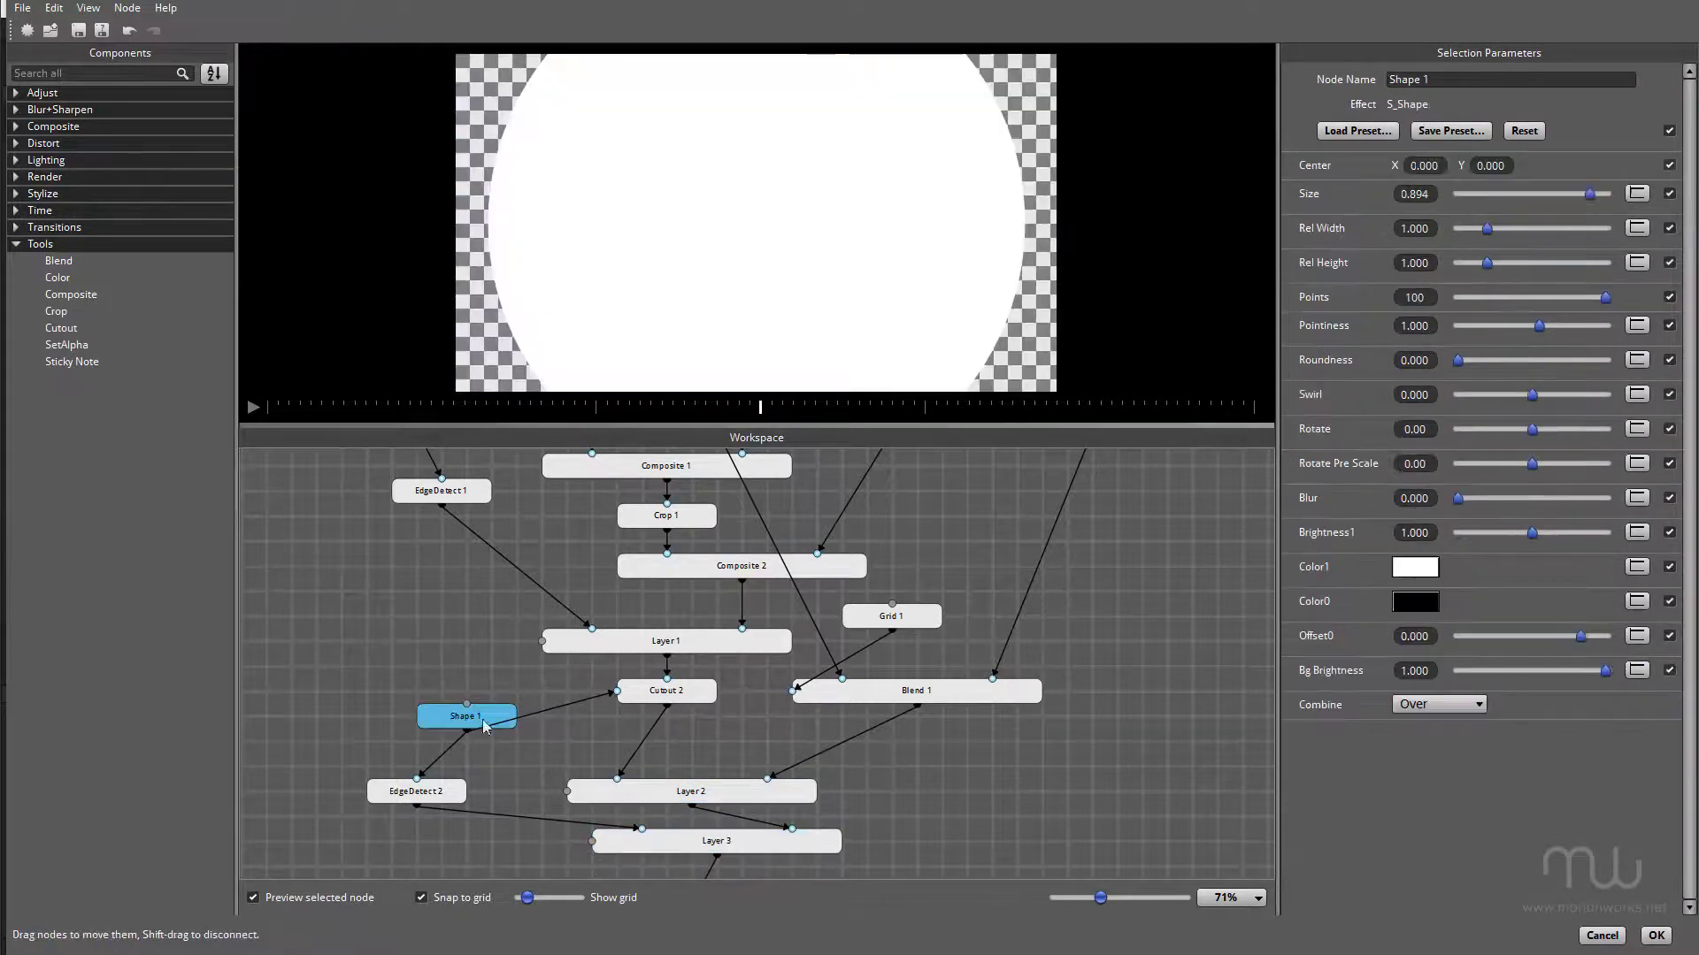
left_click(1668, 131)
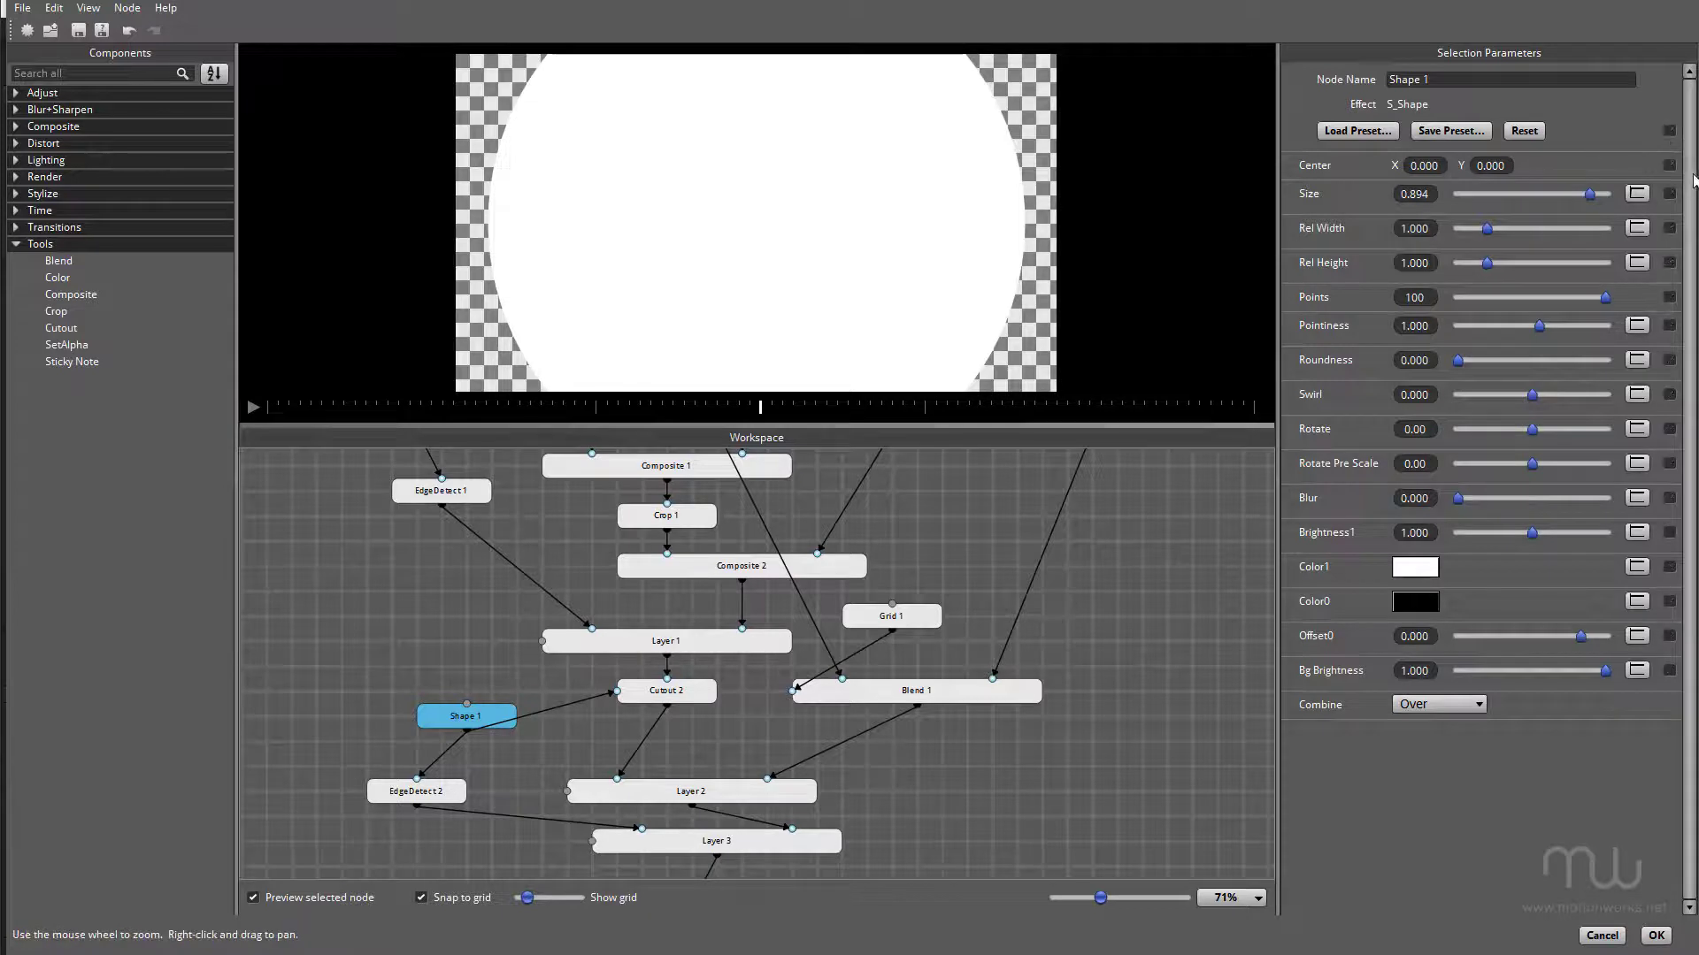
Step: Publish H Line Rel Width as Grid 1's only host control
left_click(450, 793)
left_click(911, 697)
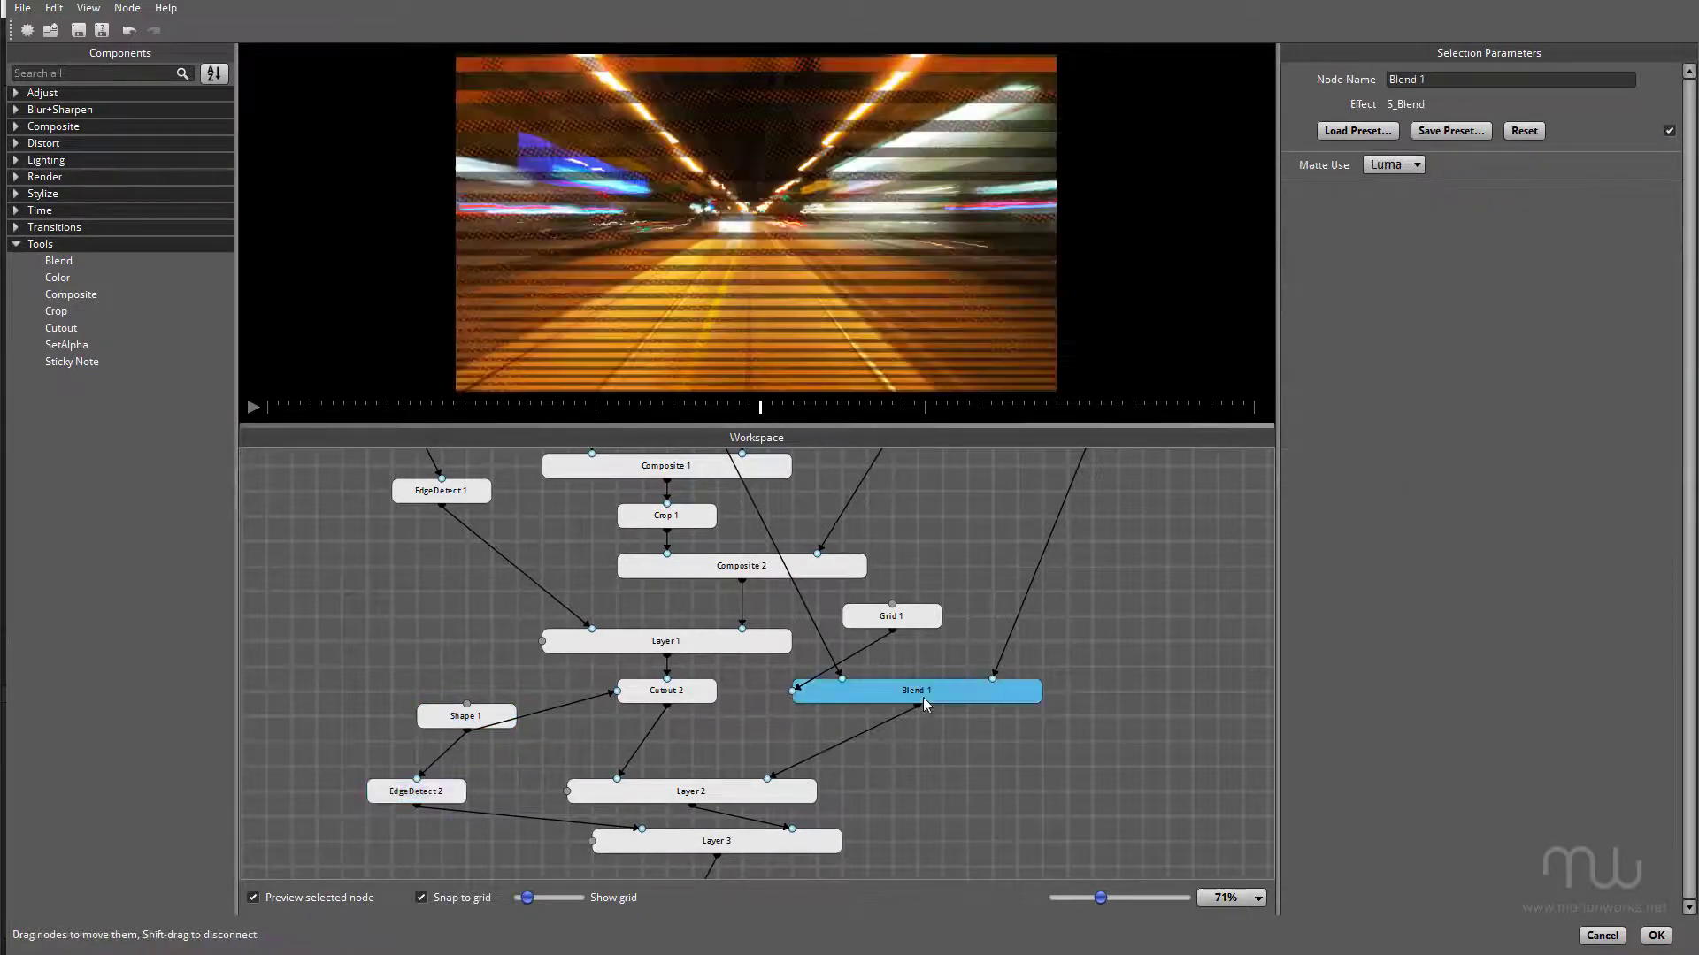
left_click(913, 618)
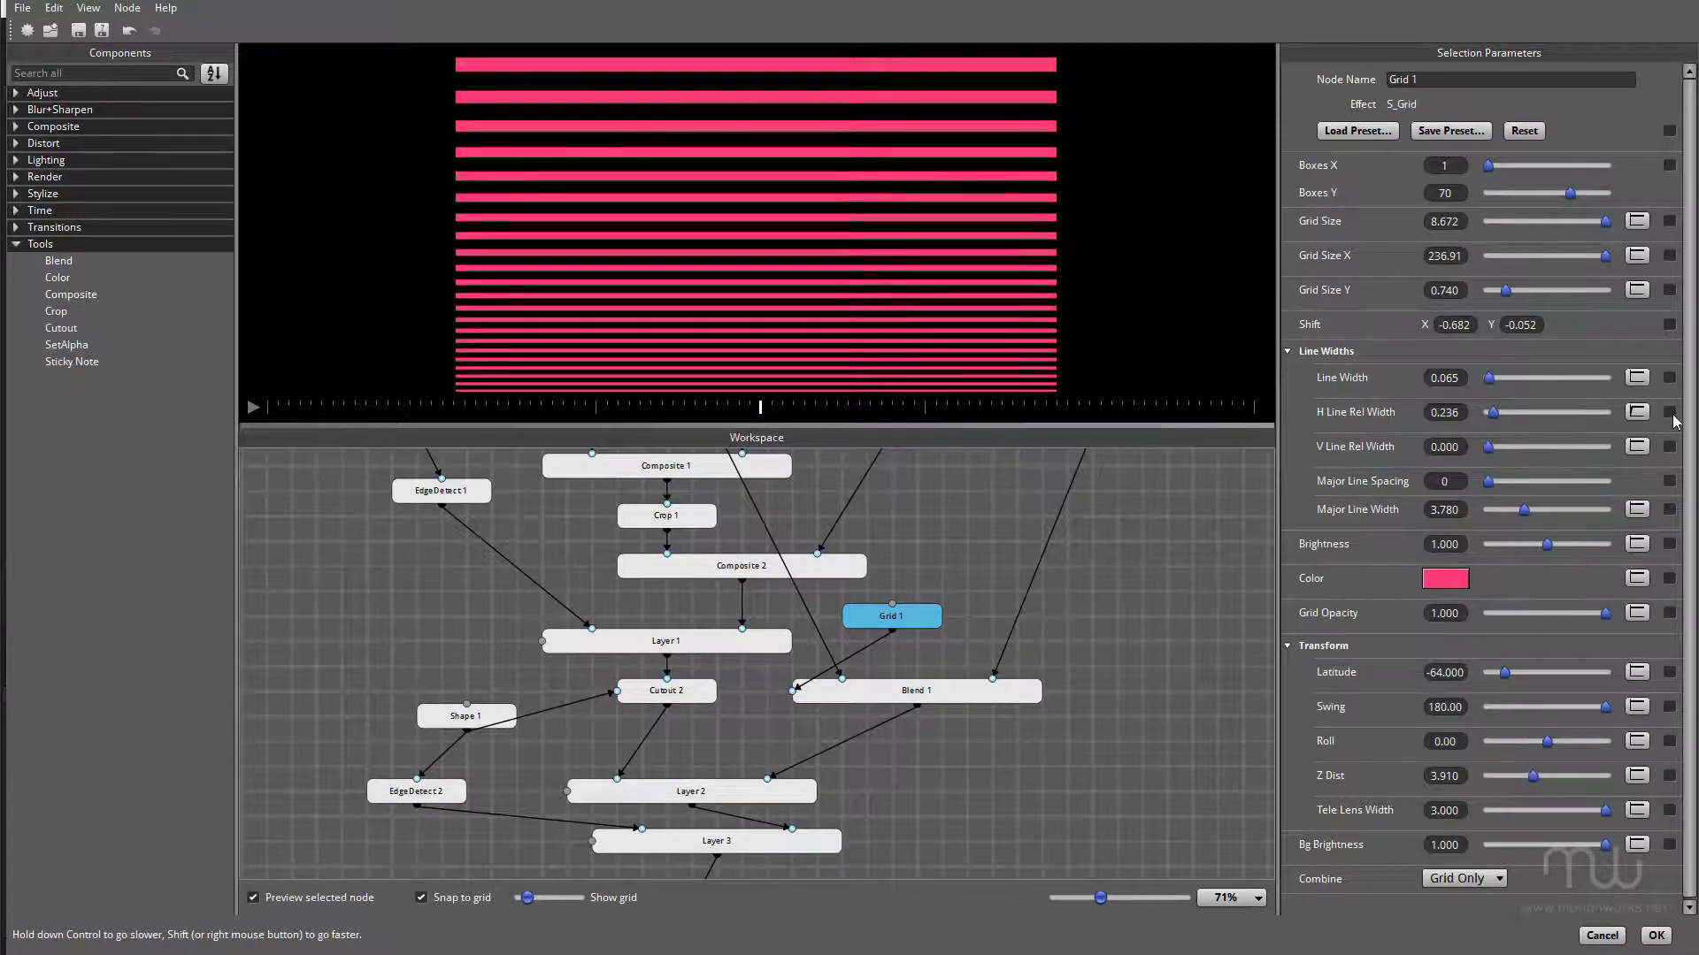
left_click(1670, 412)
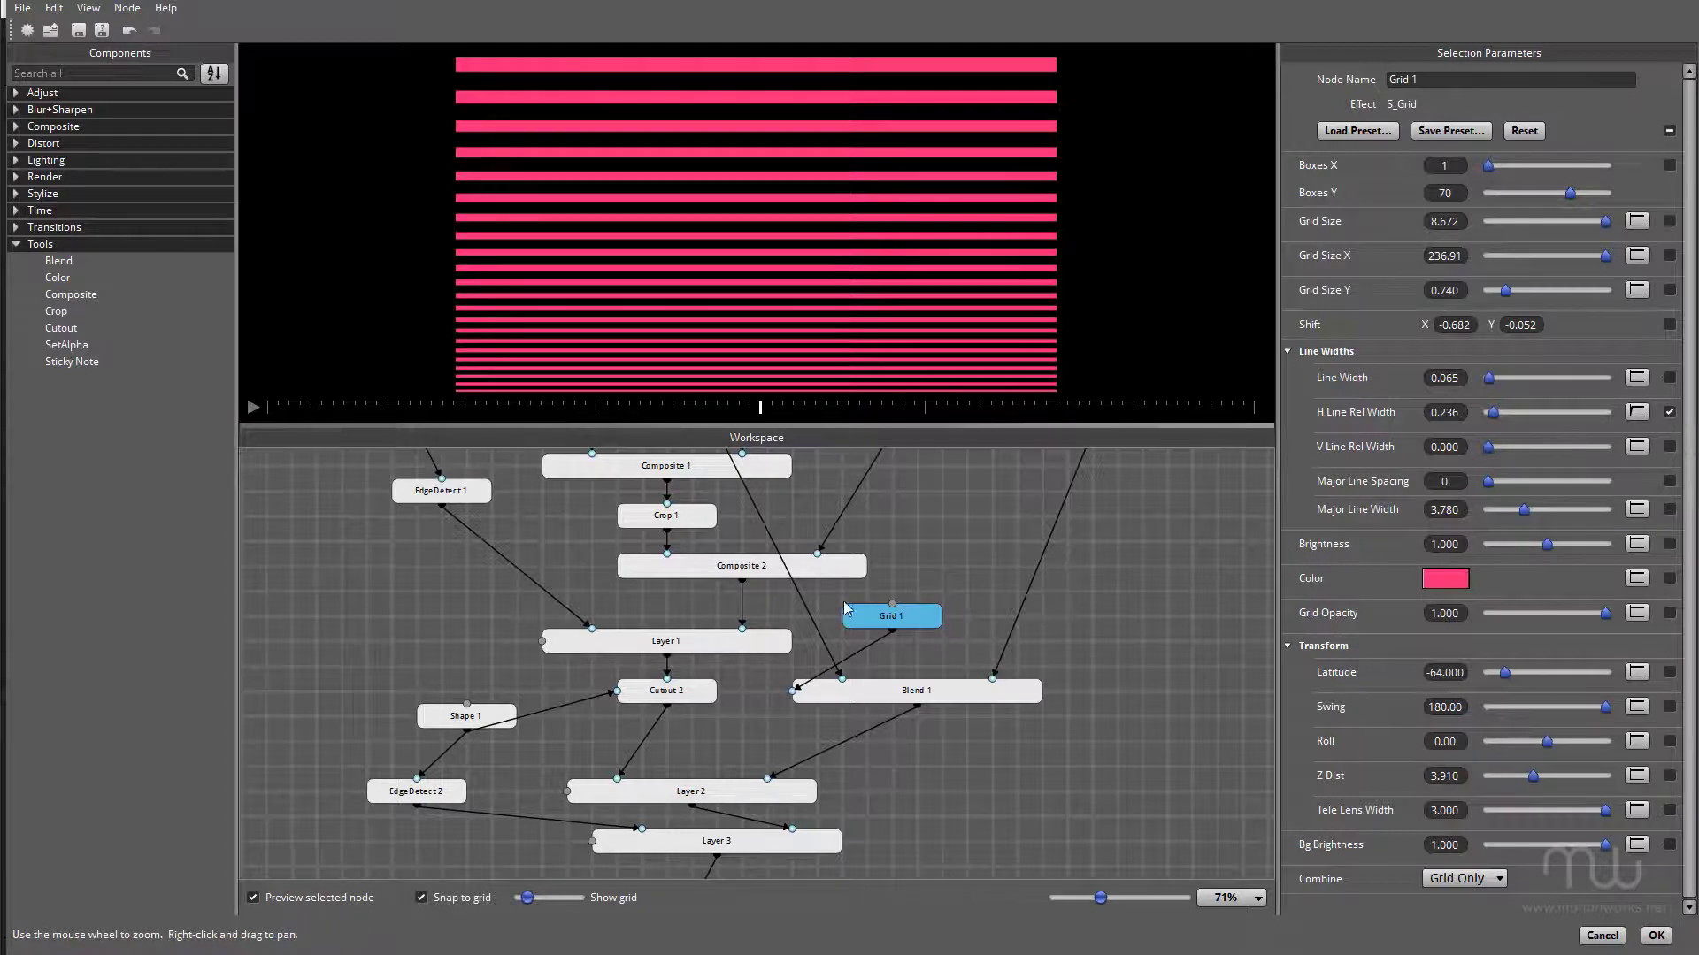
Step: Clear Crop 1's master publish checkbox, then select Hotspots 1
left_click(705, 695)
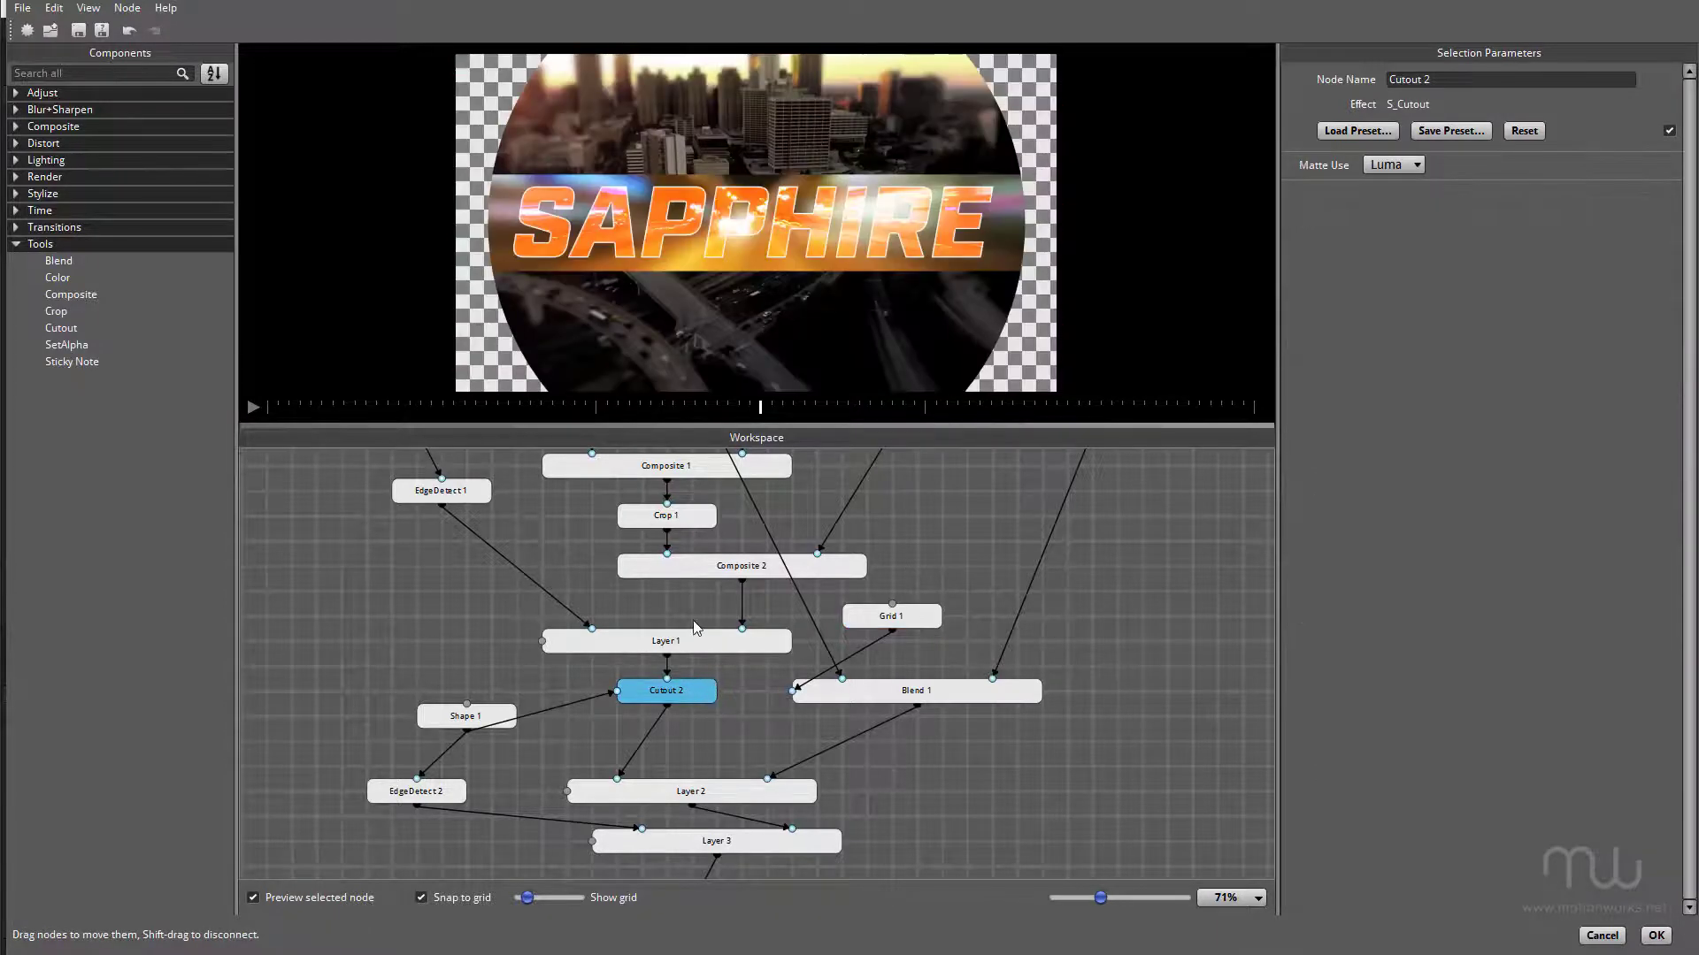
left_click(696, 634)
left_click(740, 571)
left_click_drag(907, 510, 926, 596)
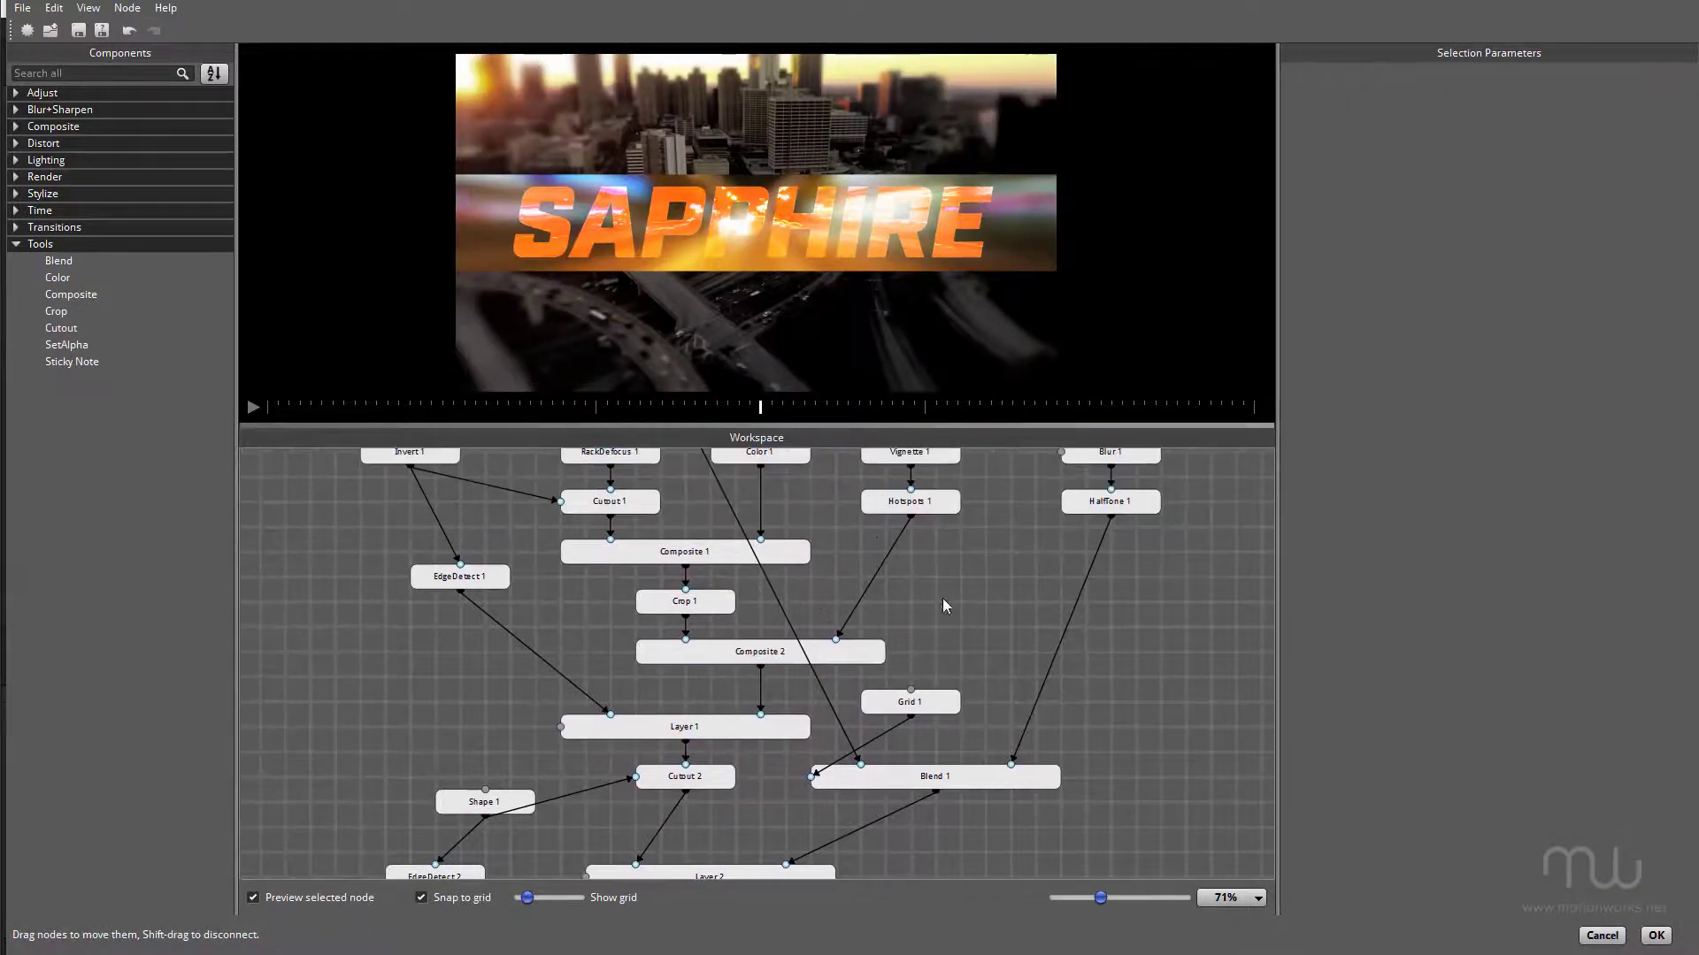
left_click(713, 601)
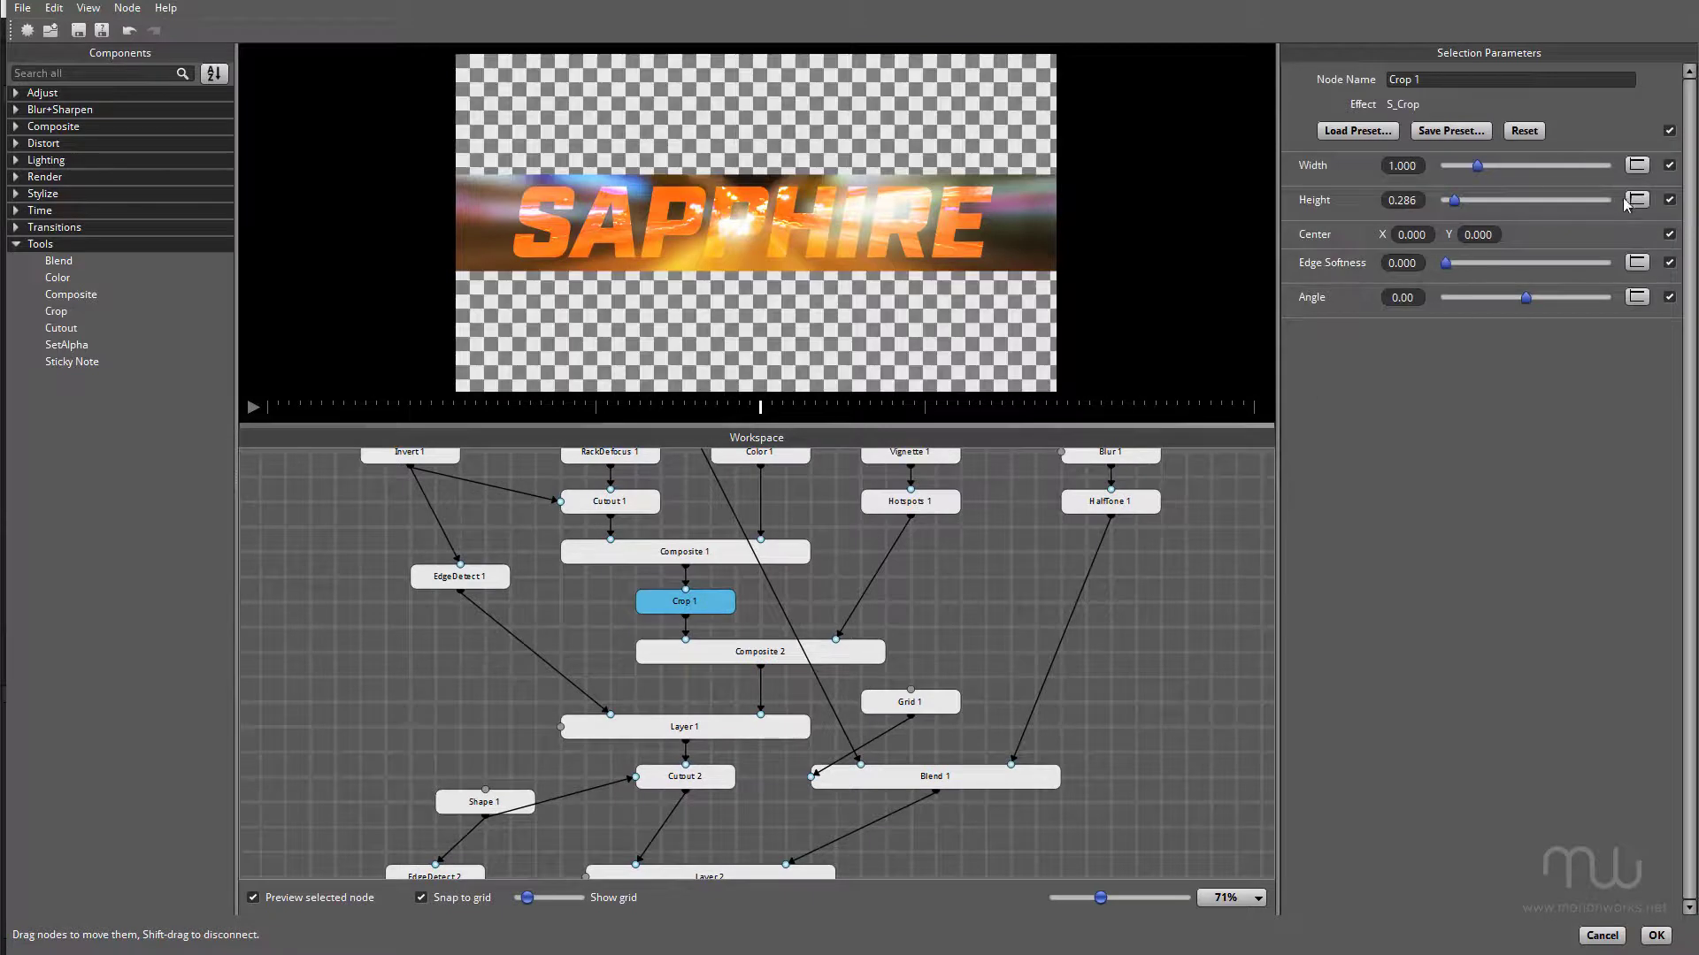
left_click(1669, 131)
left_click_drag(982, 561, 940, 653)
left_click(889, 604)
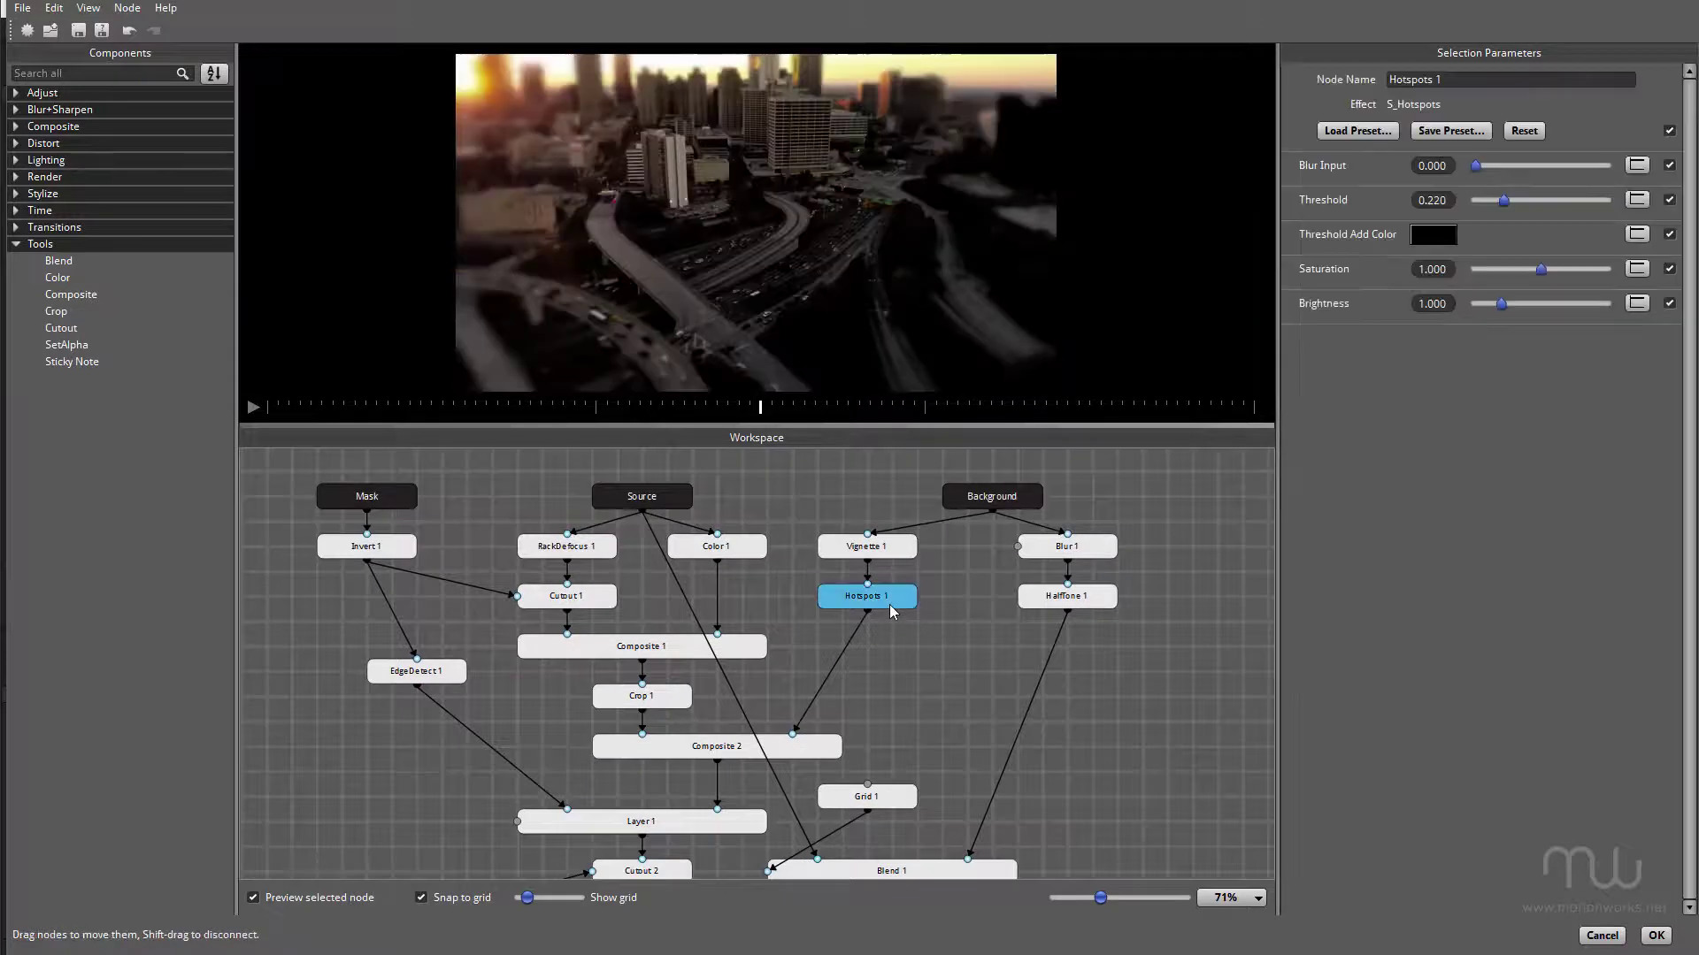
Step: Expose only Threshold on Hotspots 1, and Dots Frequency plus Color1 on HalfTone 1
left_click(1670, 132)
left_click(1669, 200)
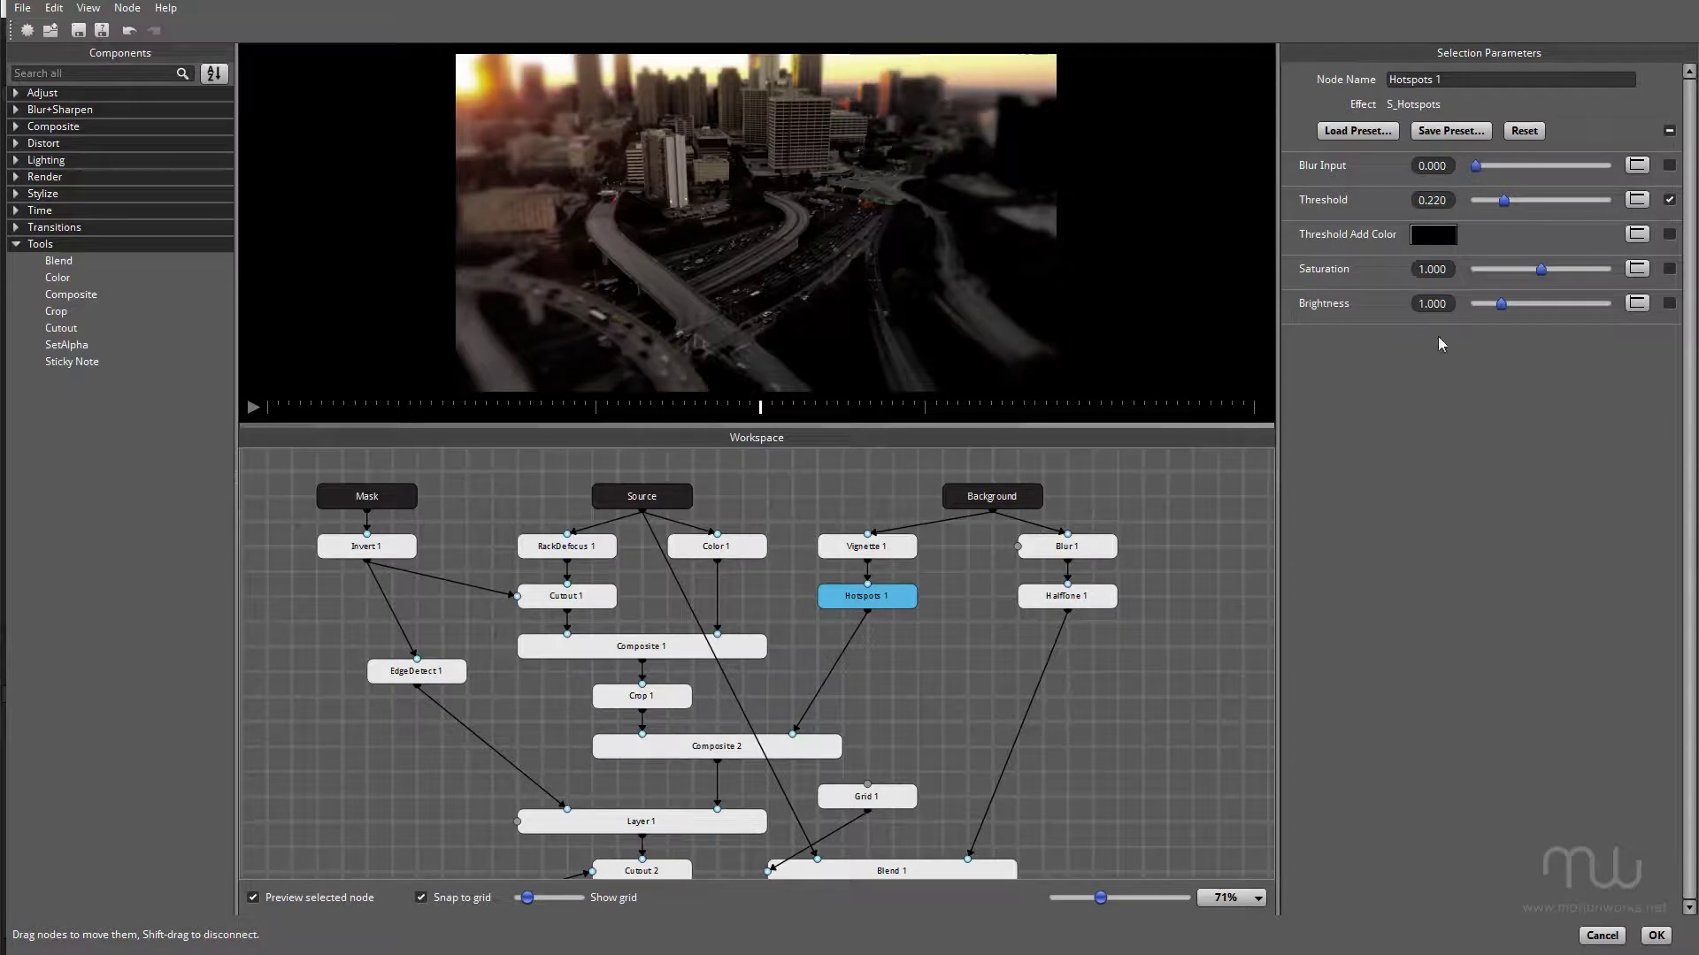
left_click(1046, 605)
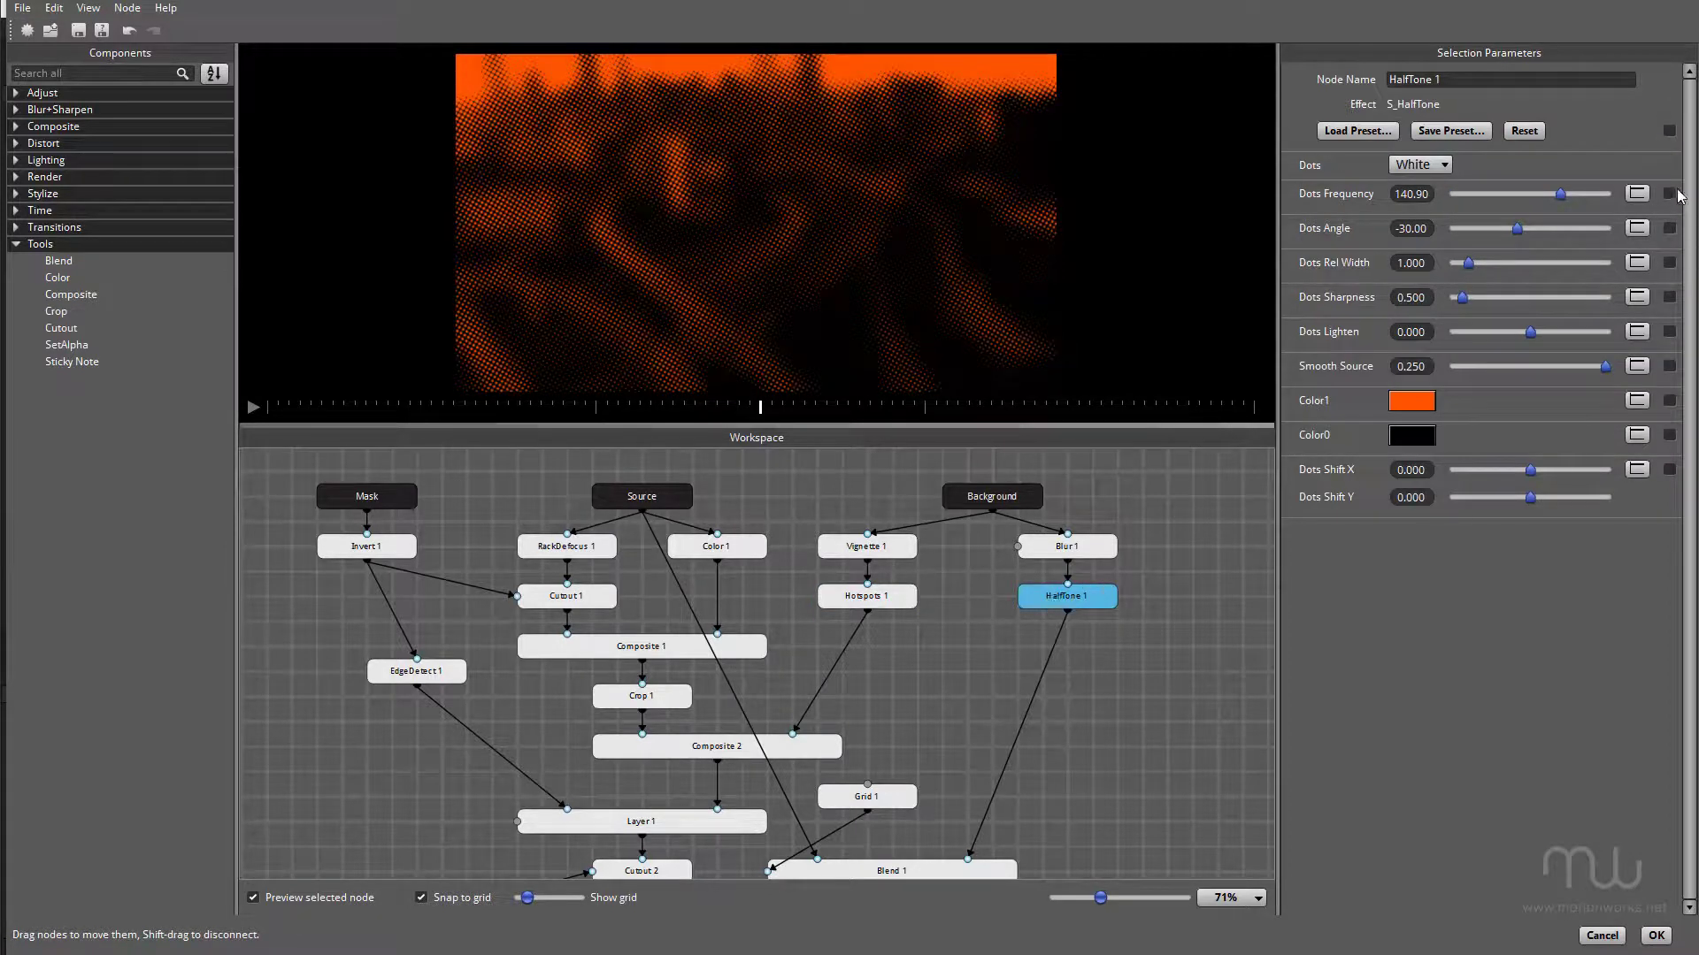
left_click(1669, 193)
left_click(1669, 400)
Step: Leave Blur Amount (0.025) as Blur 1's only exposed parameter
left_click(1048, 546)
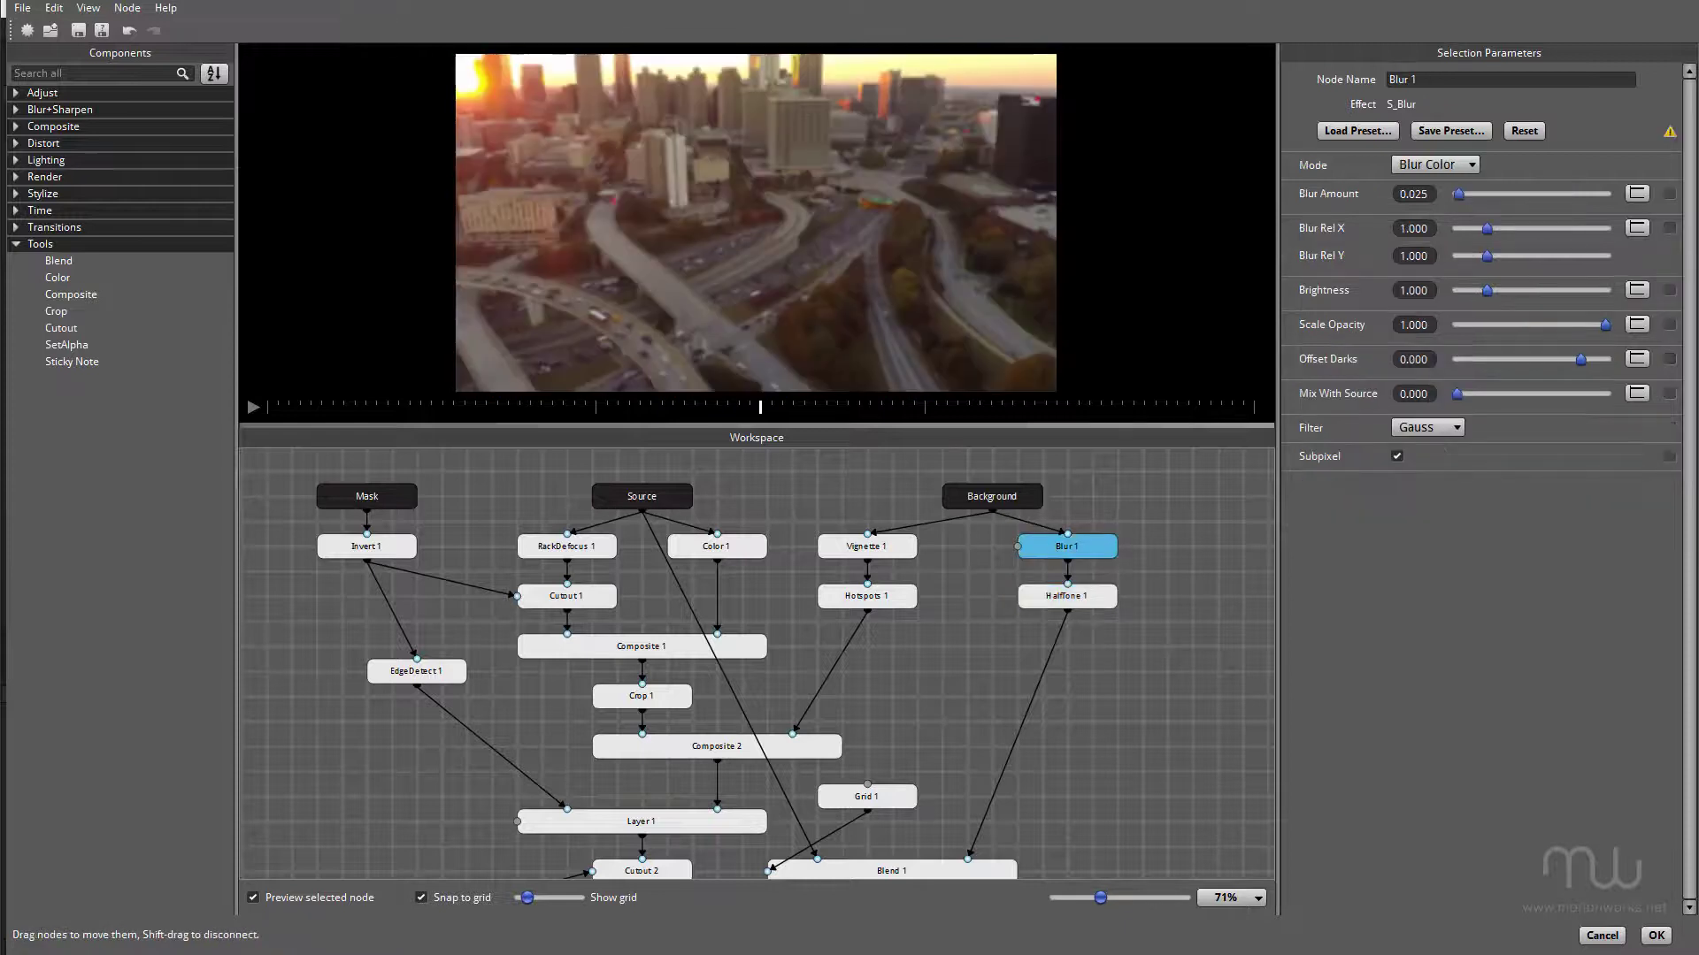
left_click(864, 553)
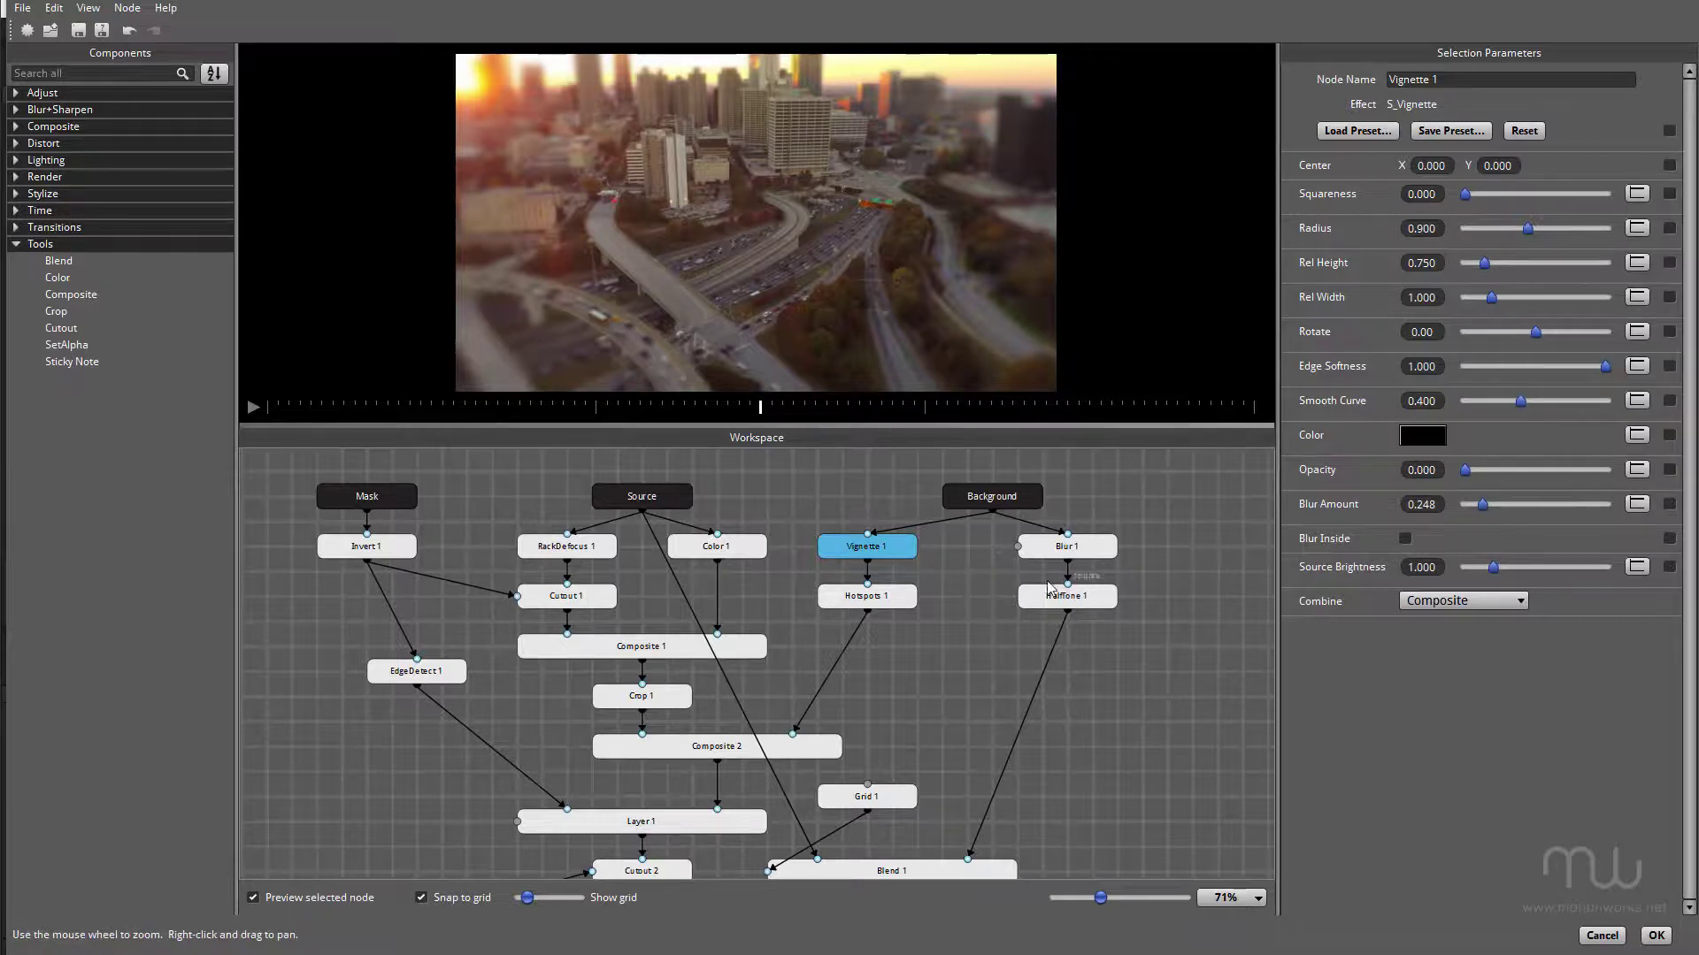
left_click(1047, 553)
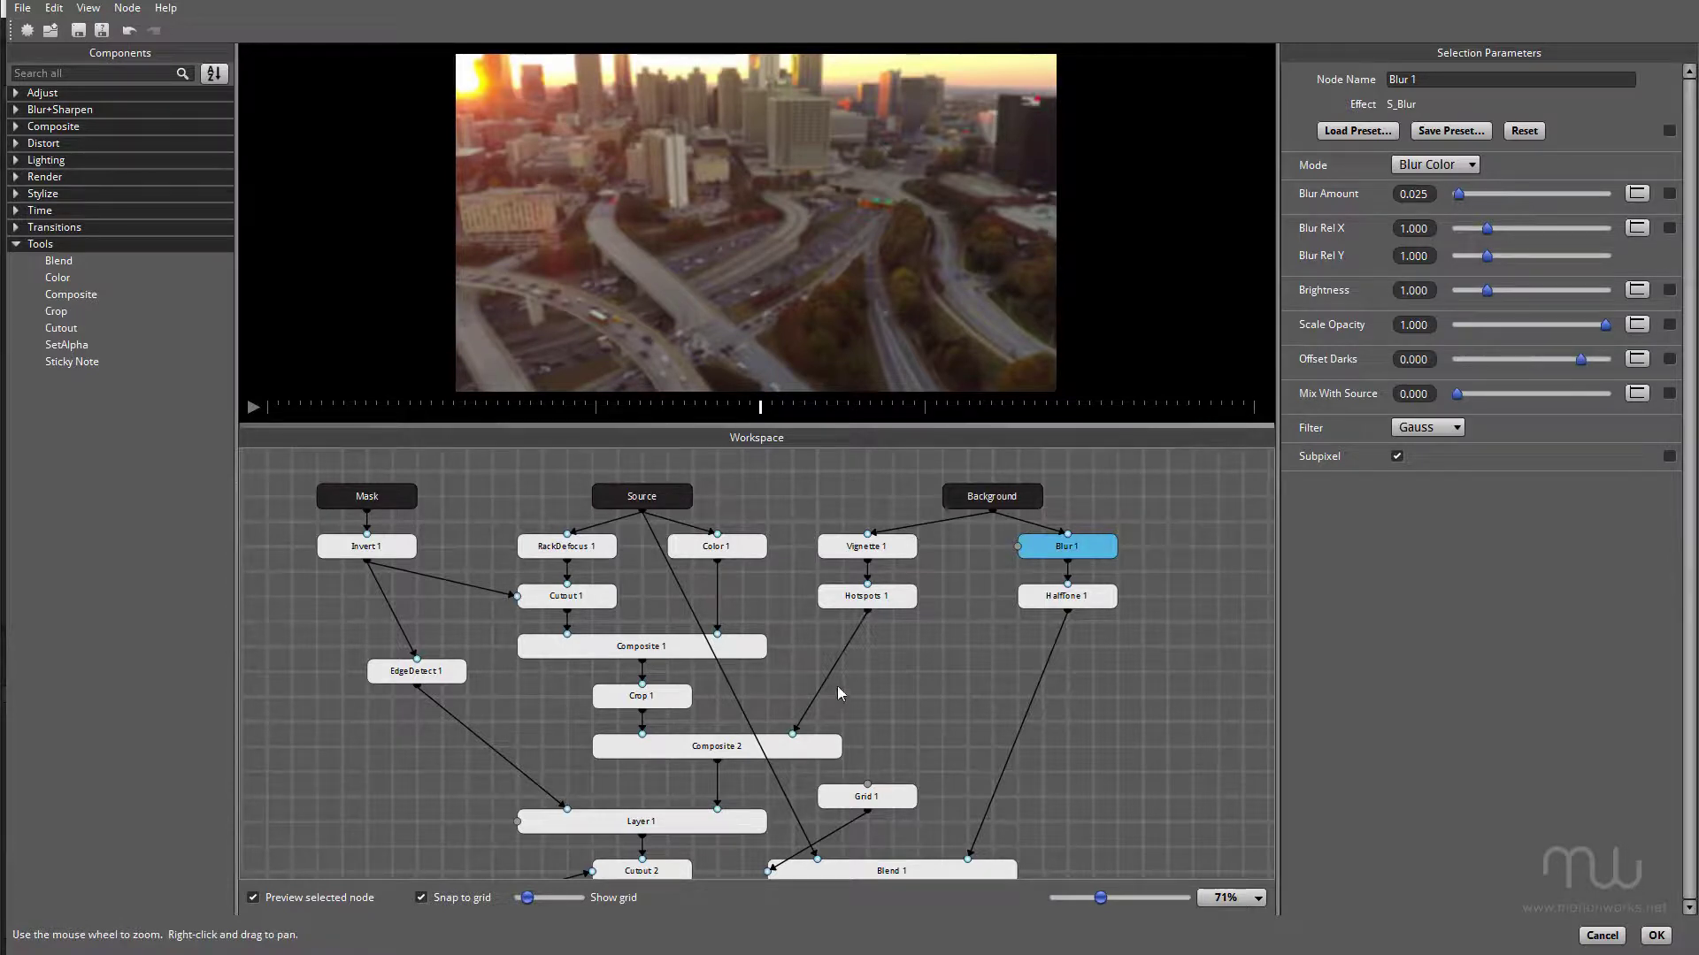
left_click(1669, 131)
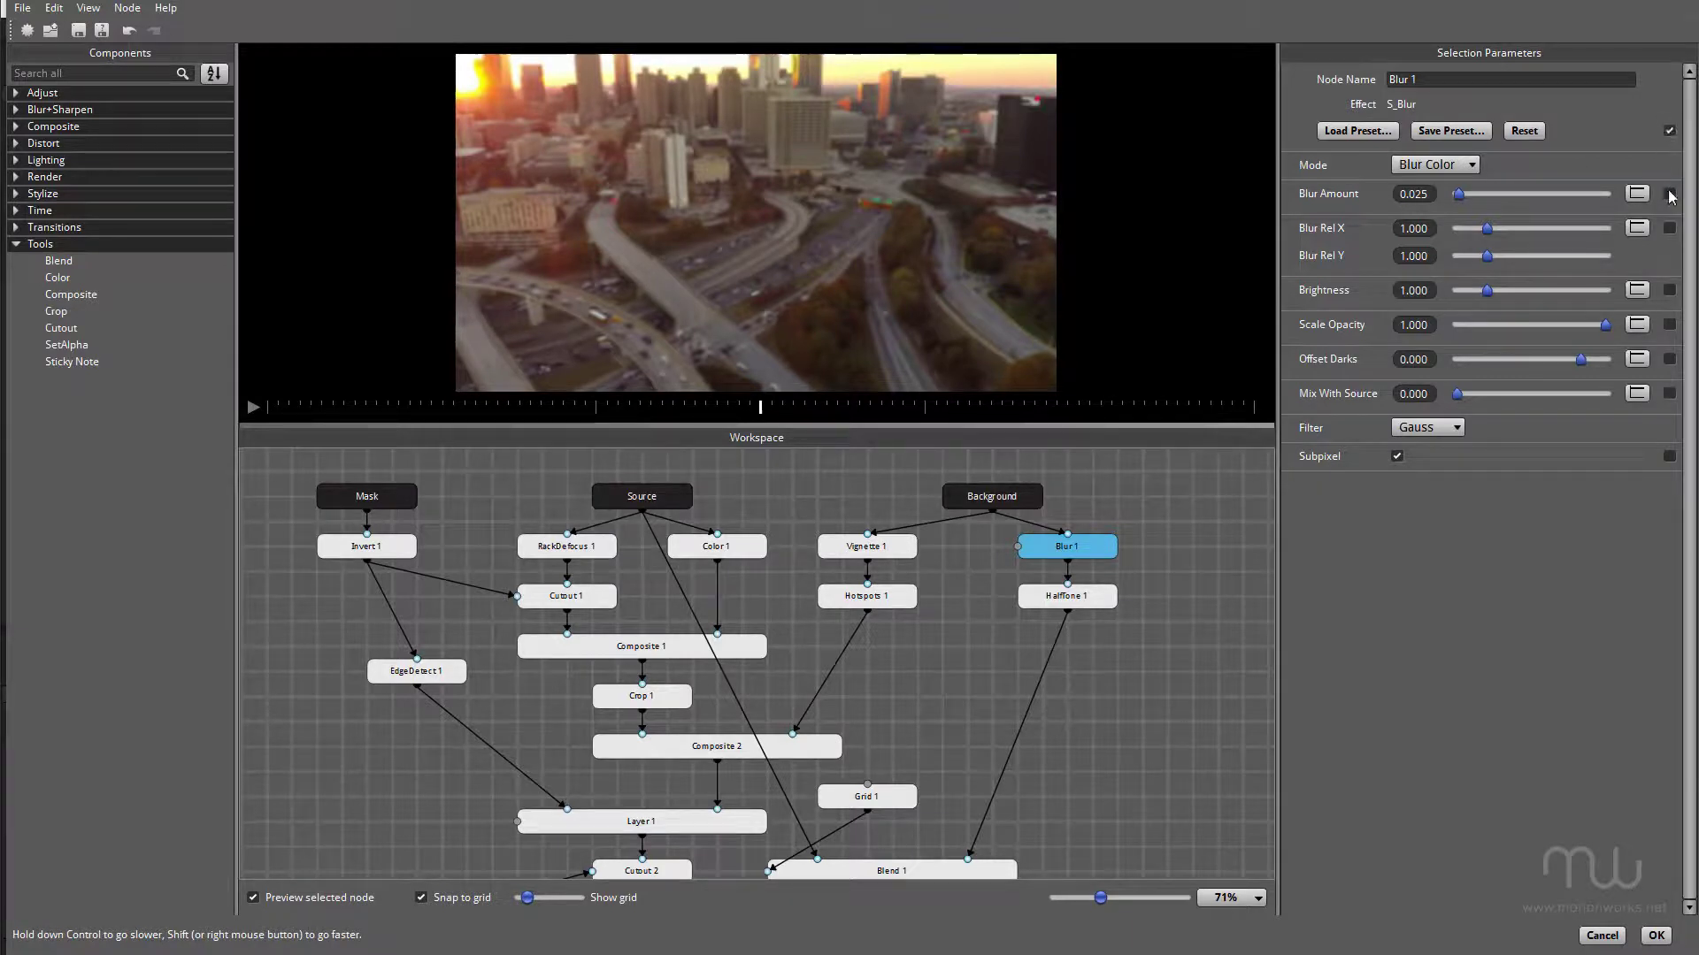
left_click(1670, 133)
left_click(1670, 133)
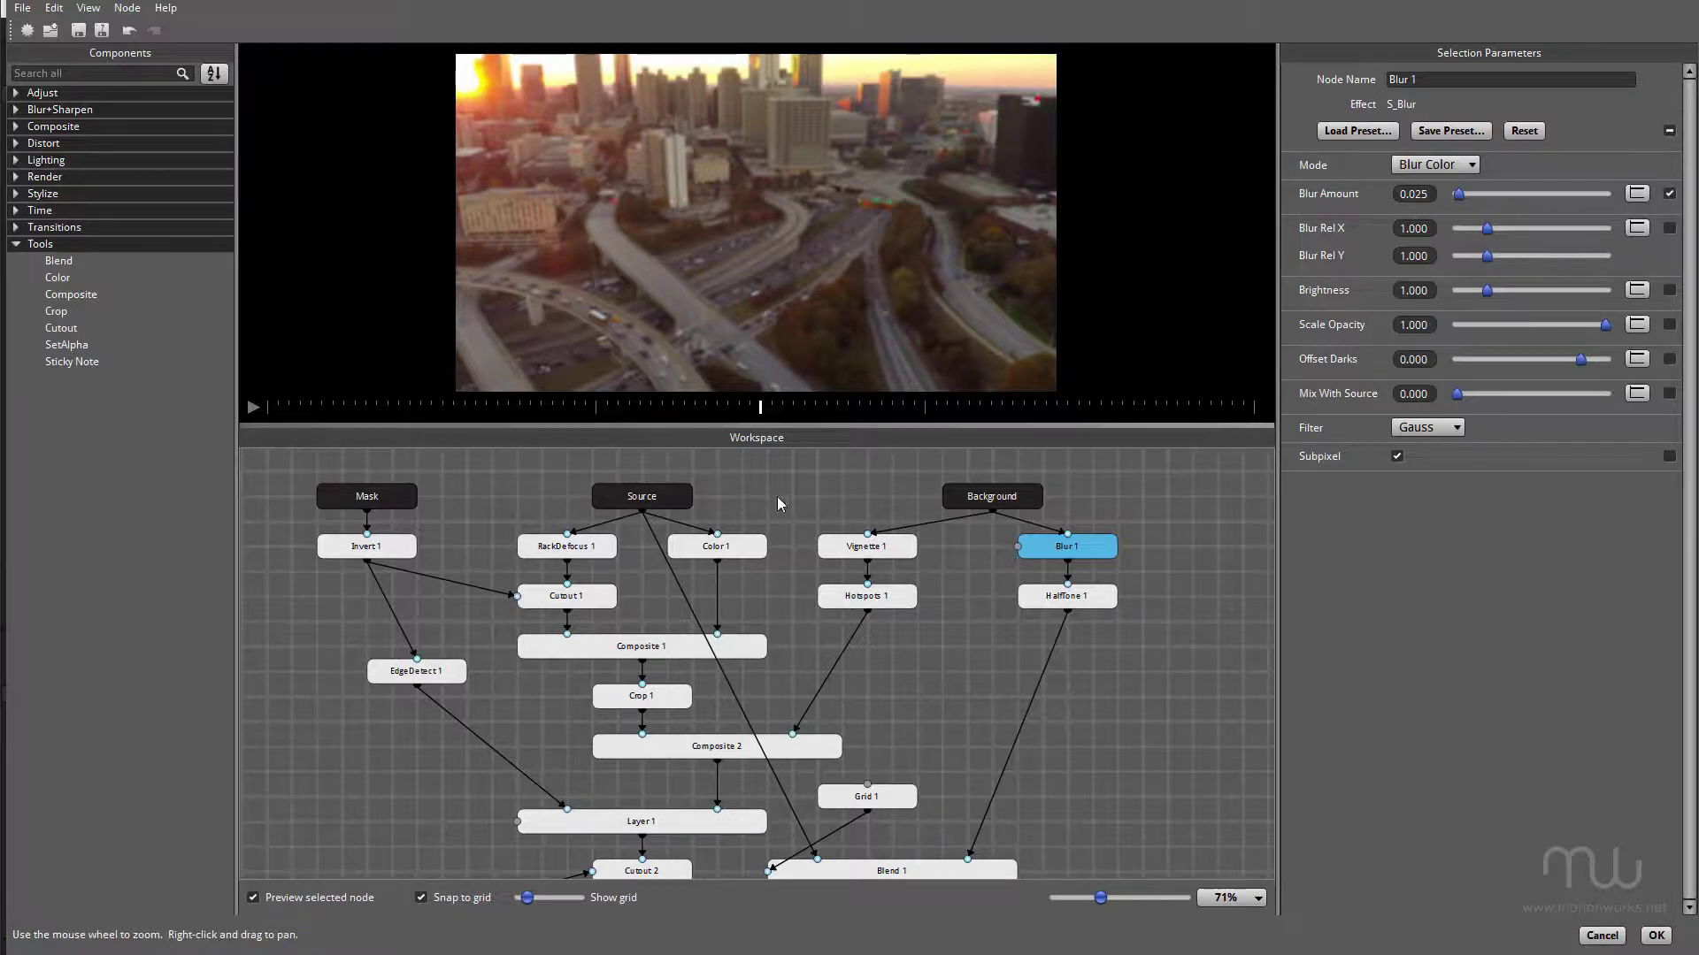
left_click(102, 30)
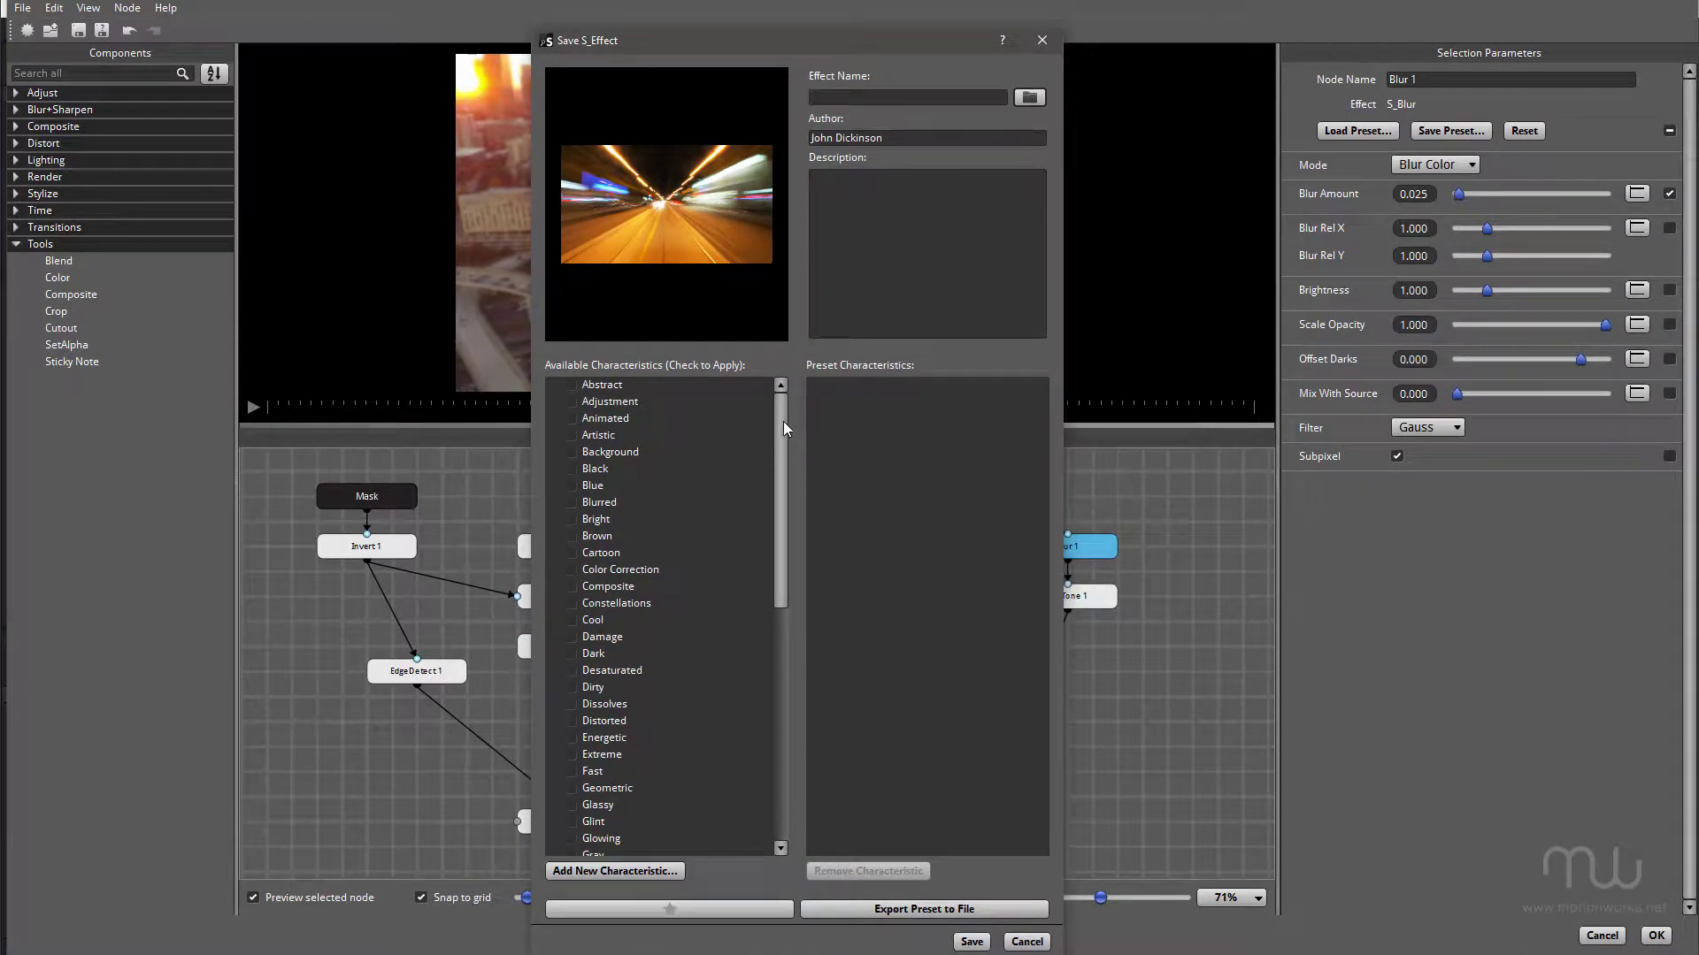
left_click_drag(783, 421, 831, 262)
left_click(1029, 942)
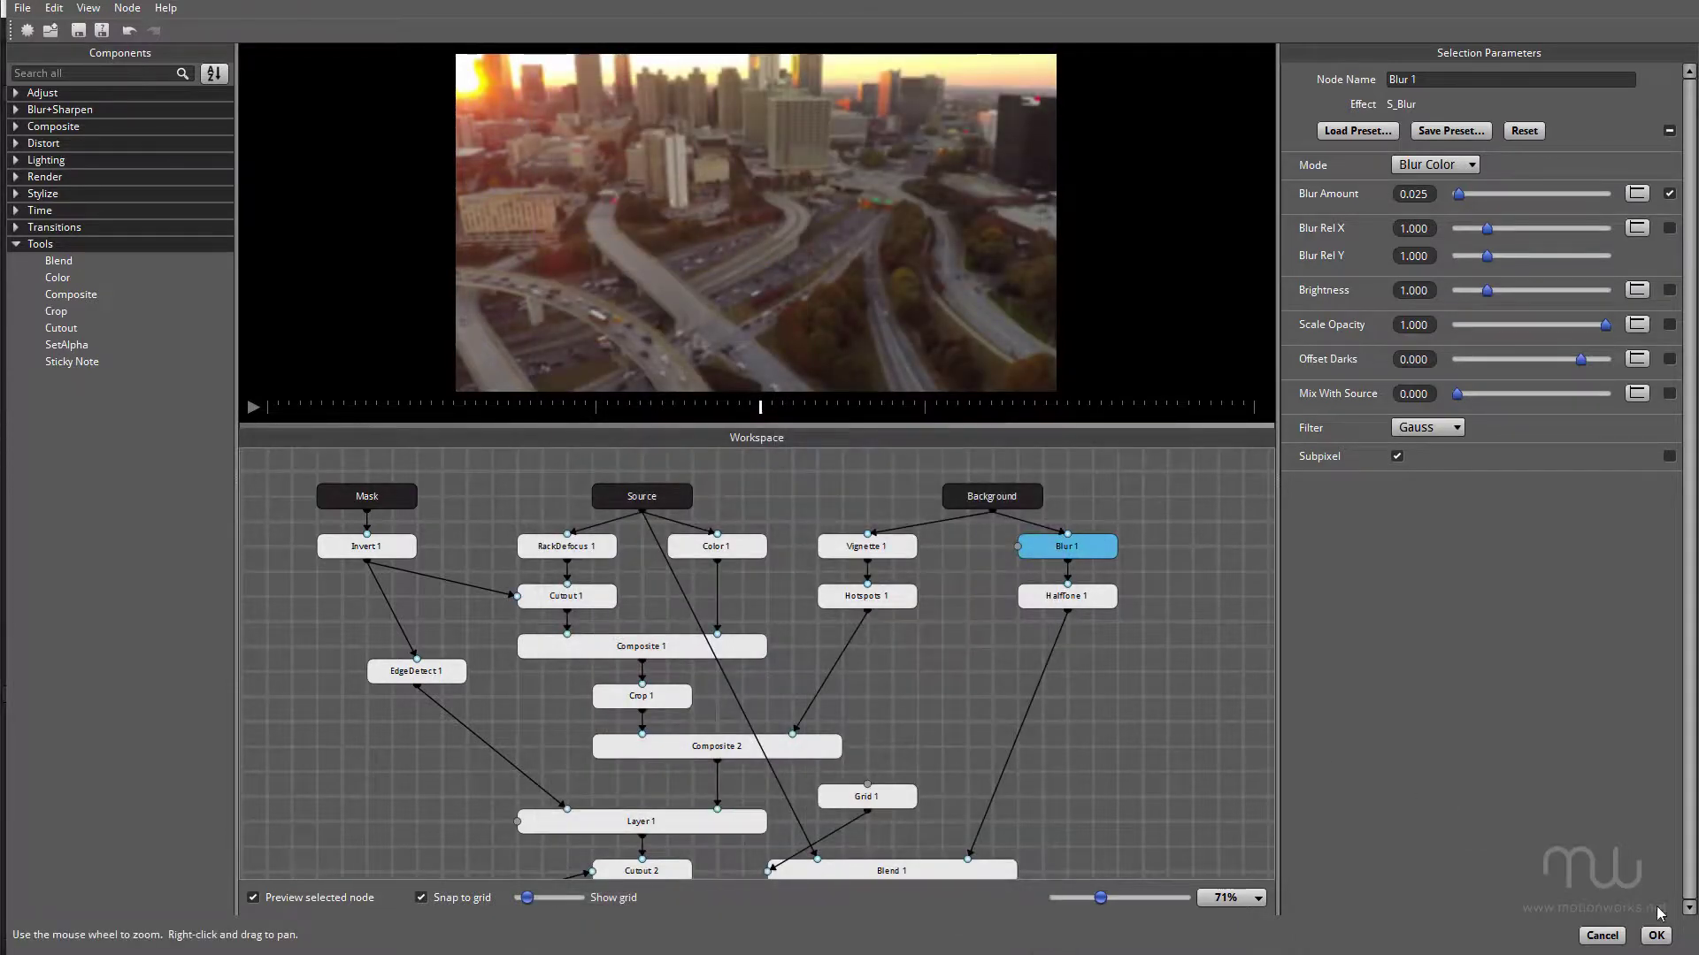
Step: Accept the rebuilt effect and scroll through S_Effect's exposed controls, such as Crop 1 Height
left_click(1656, 935)
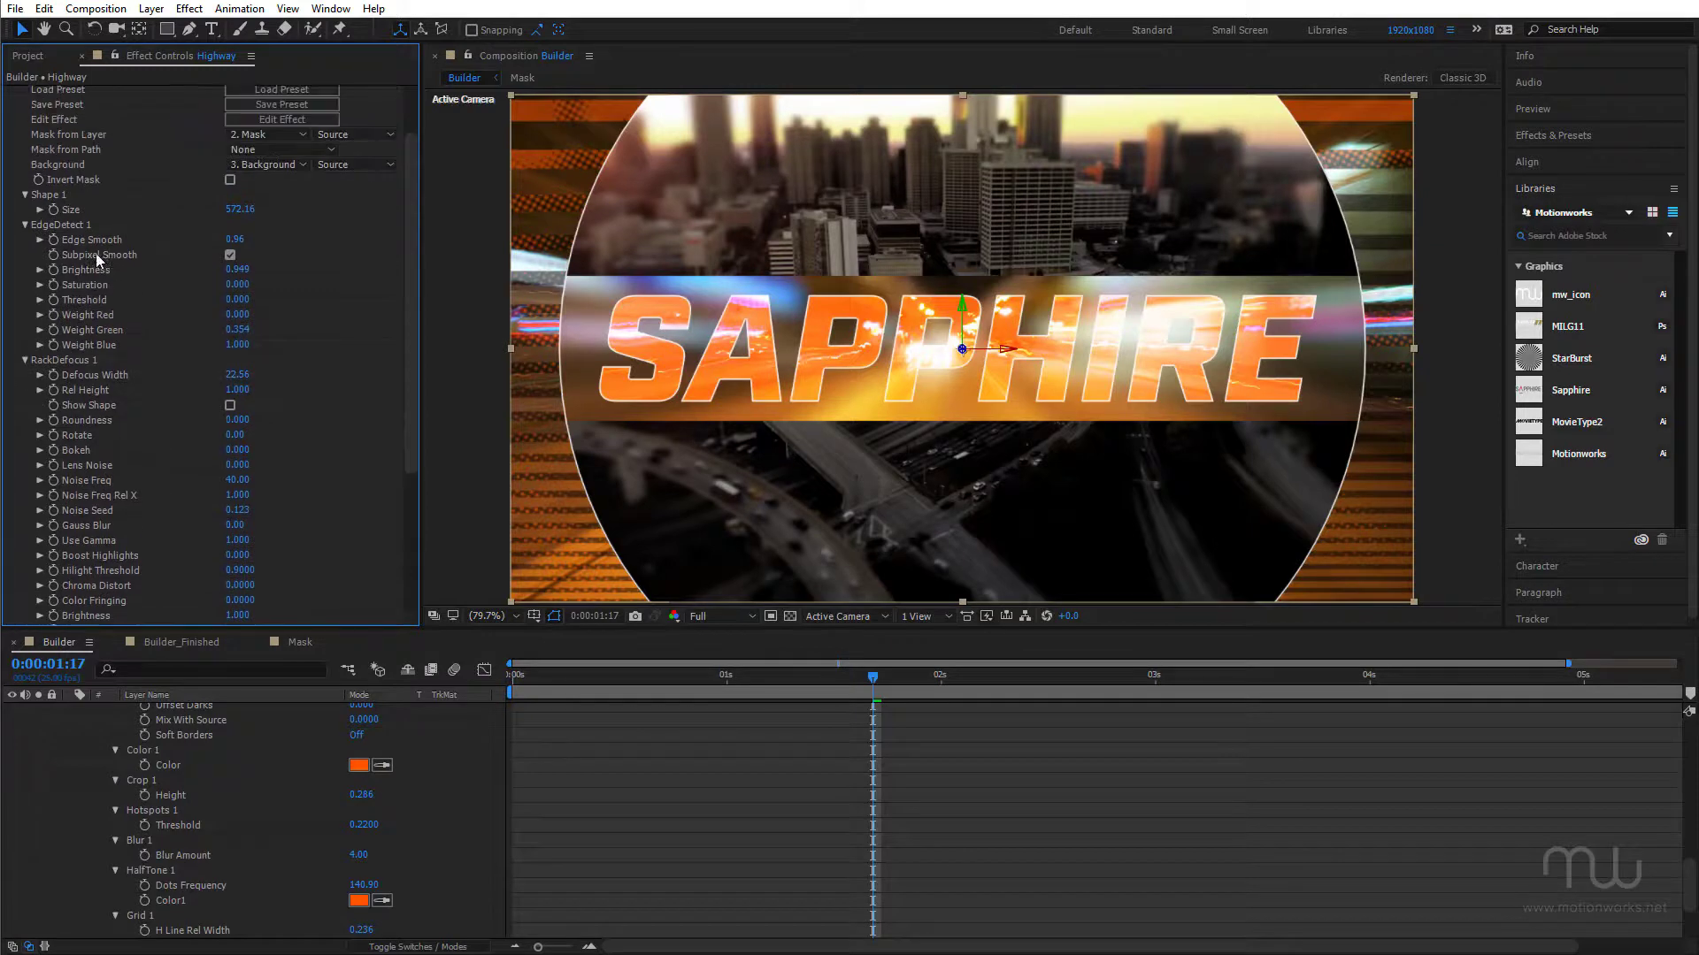
scroll(64, 276, "down", 8)
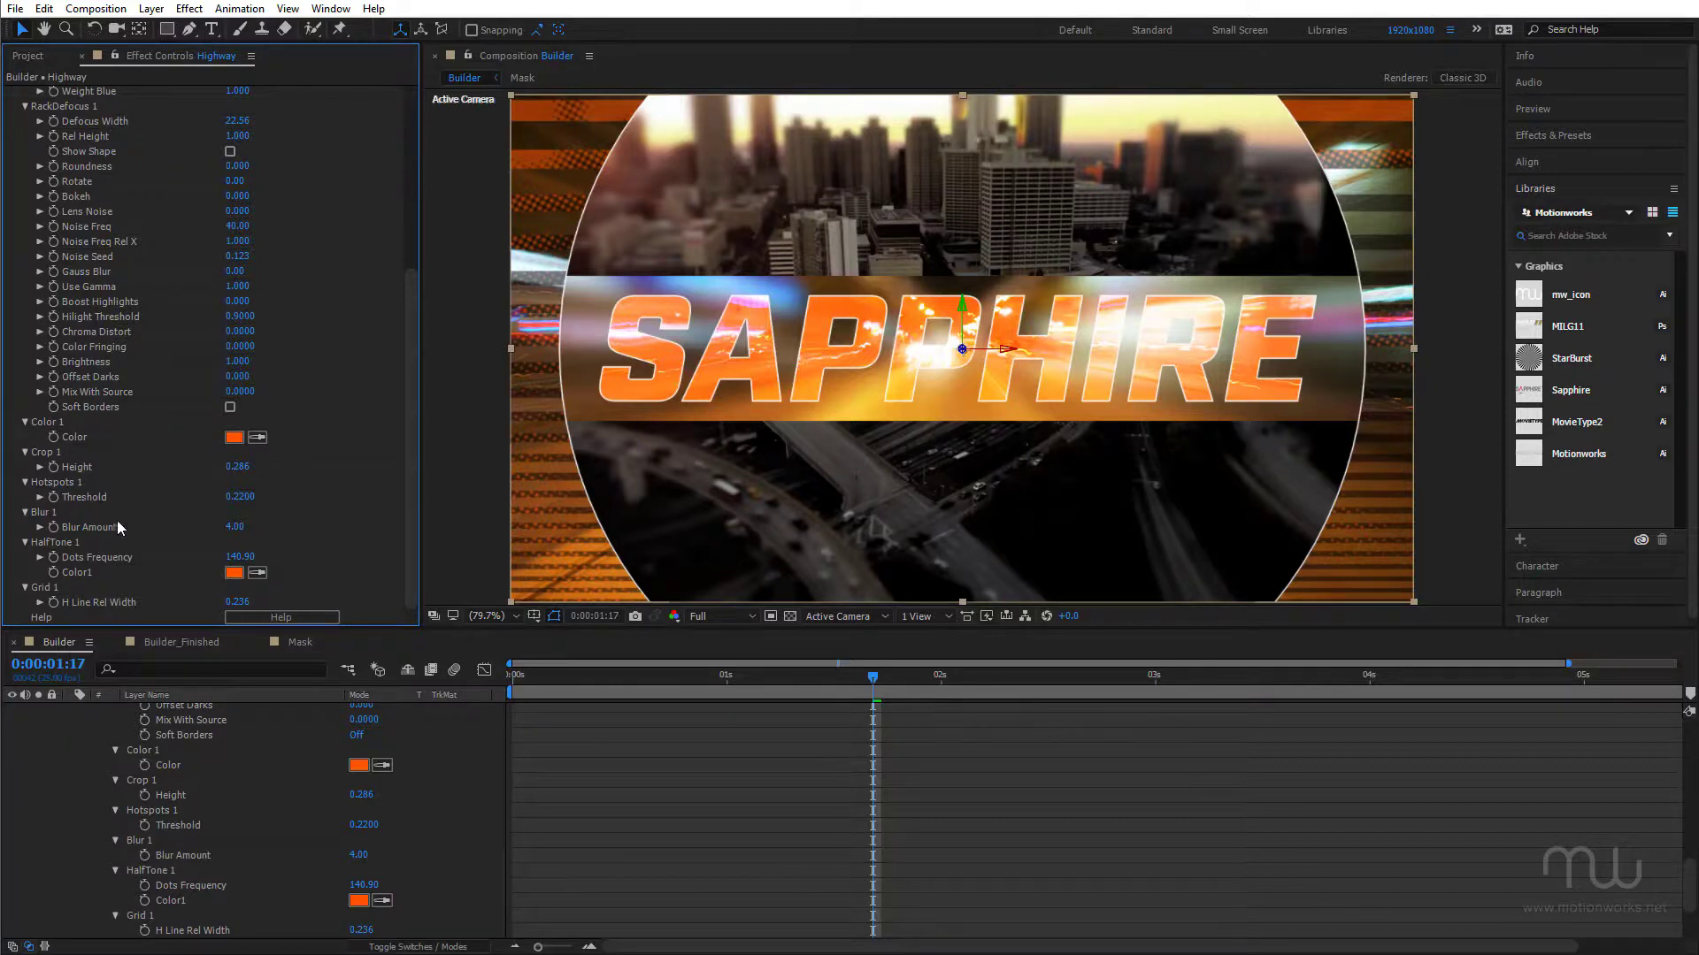
scroll(128, 529, "up", 6)
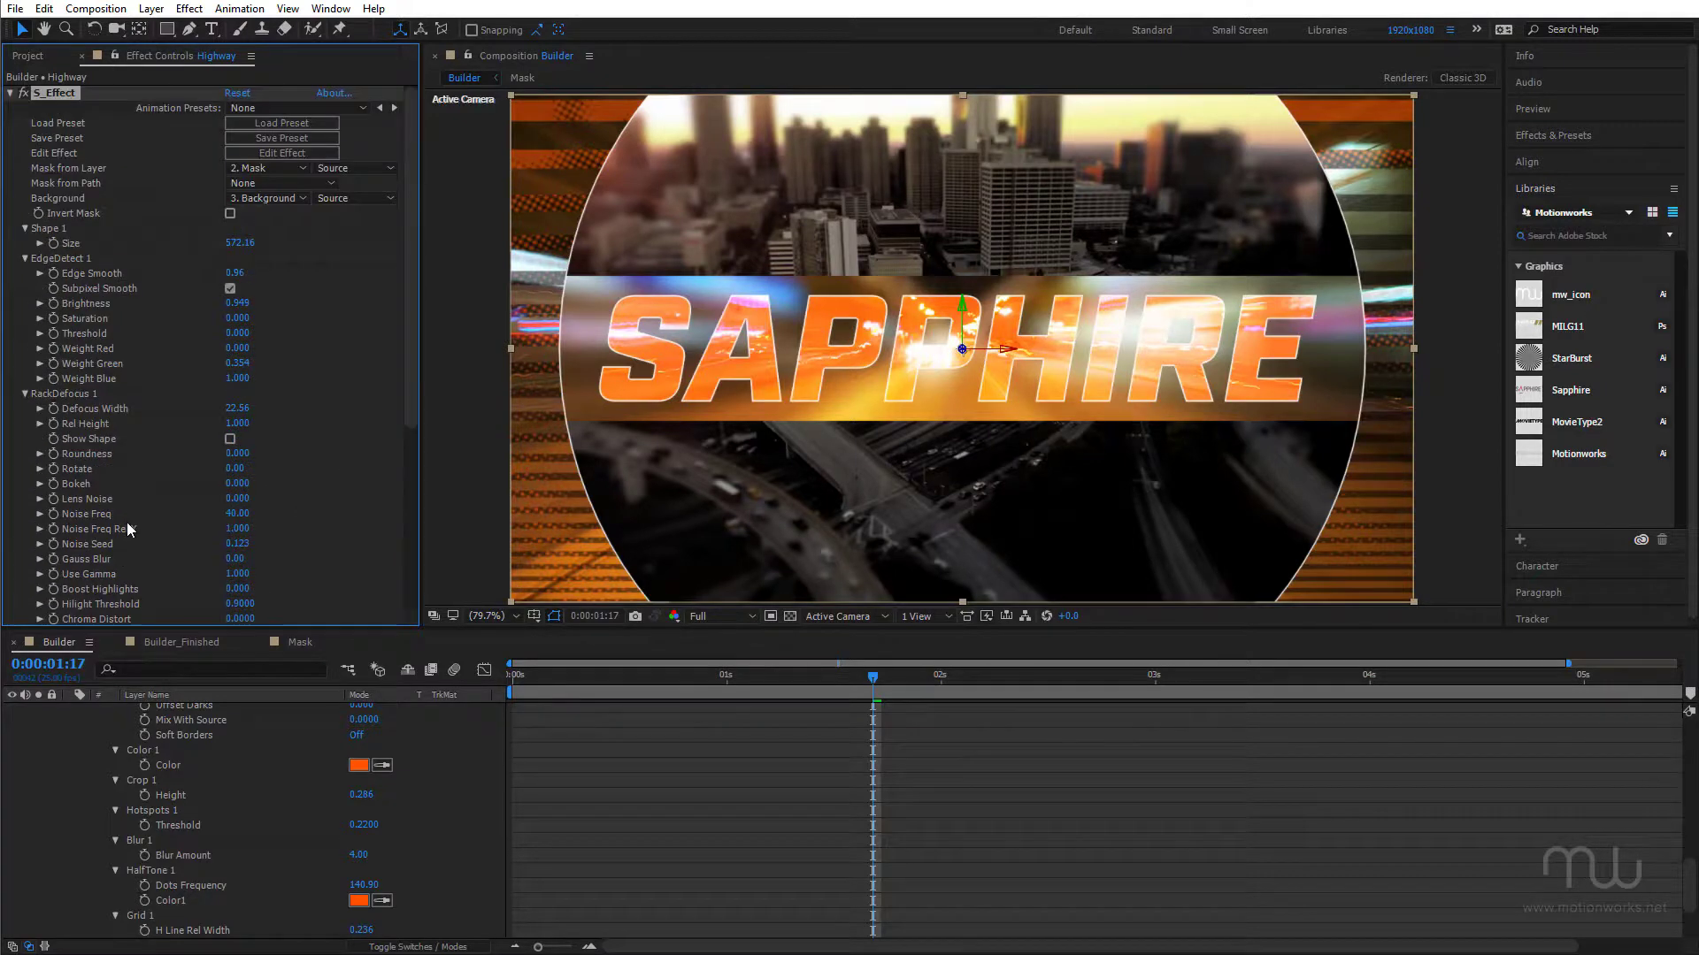
Step: Reopen the builder, expose nothing from EdgeDetect 1, and only Defocus Width from RackDefocus 1
left_click(305, 154)
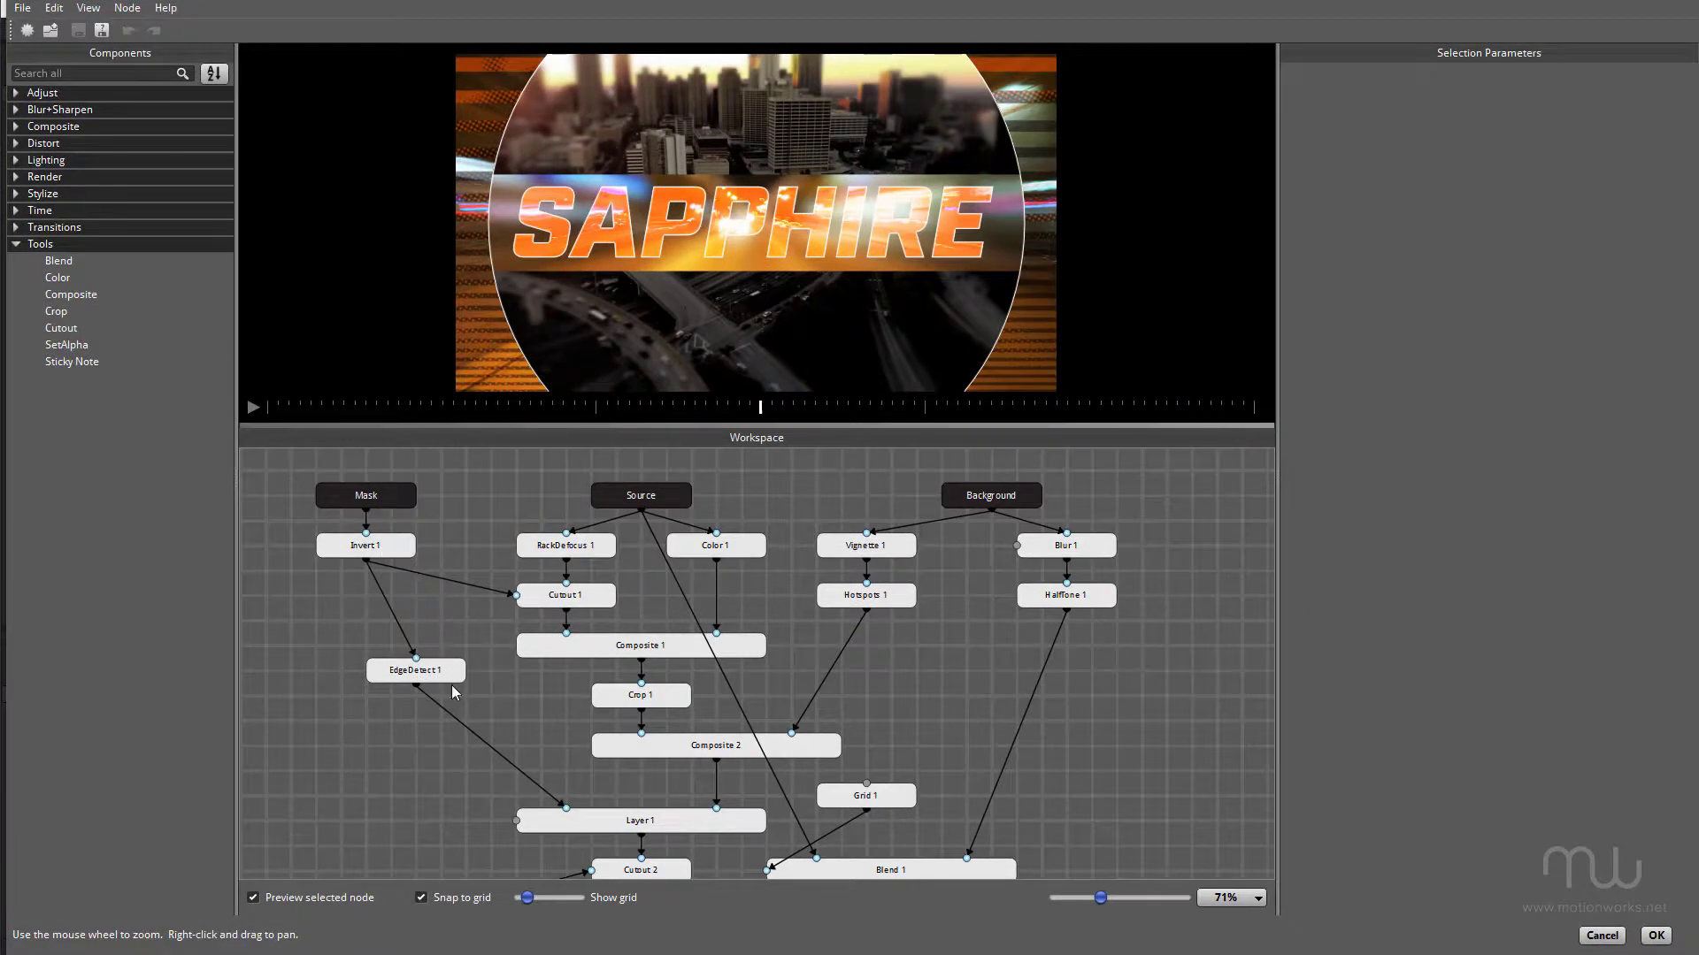
left_click(443, 672)
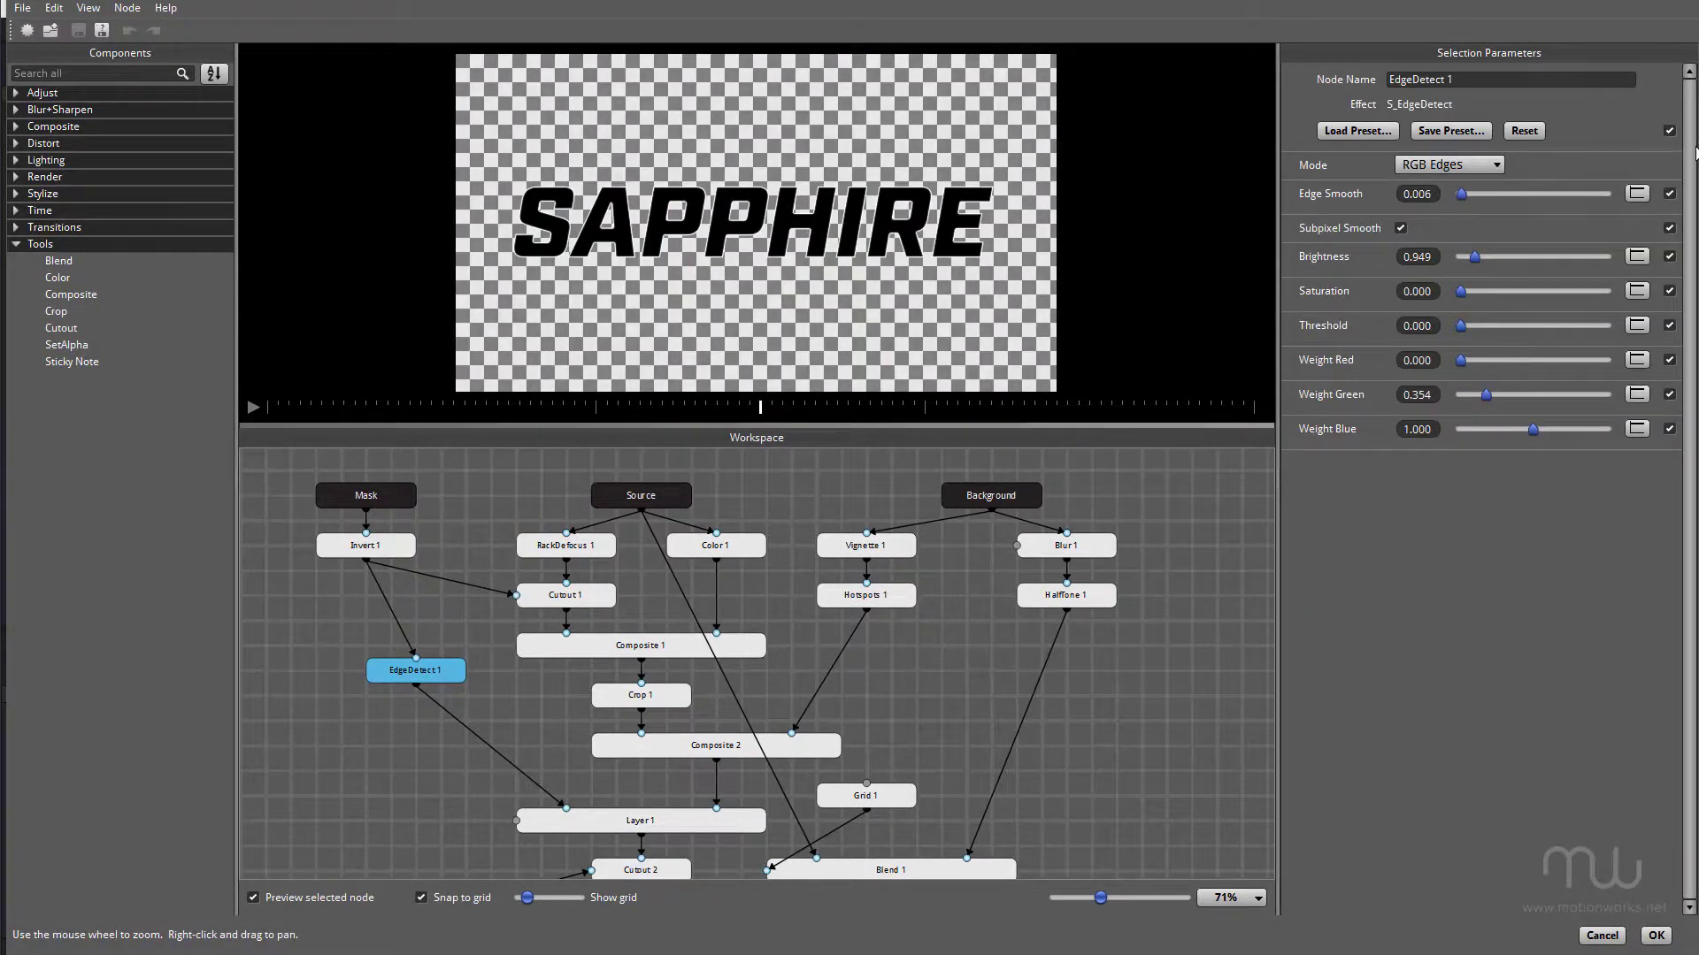
left_click(601, 542)
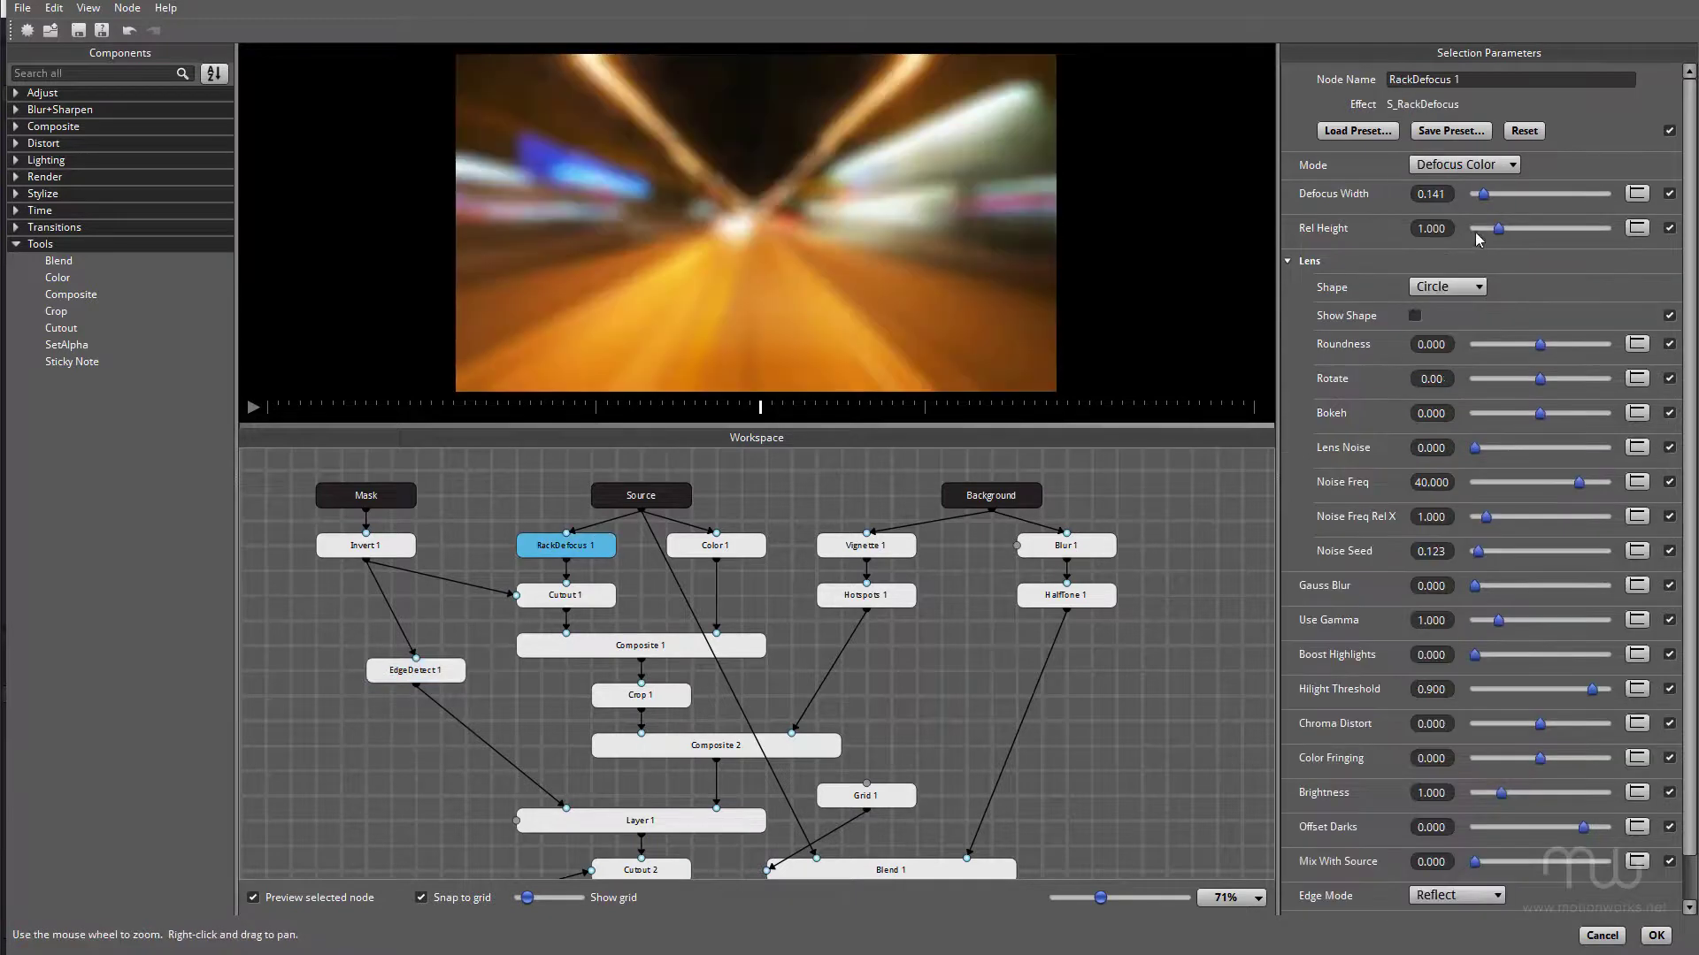
left_click(1668, 130)
left_click(1668, 194)
Step: Accept the slimmed-down Effect Builder changes and bring up the Builder_Finished comp
left_click(1655, 936)
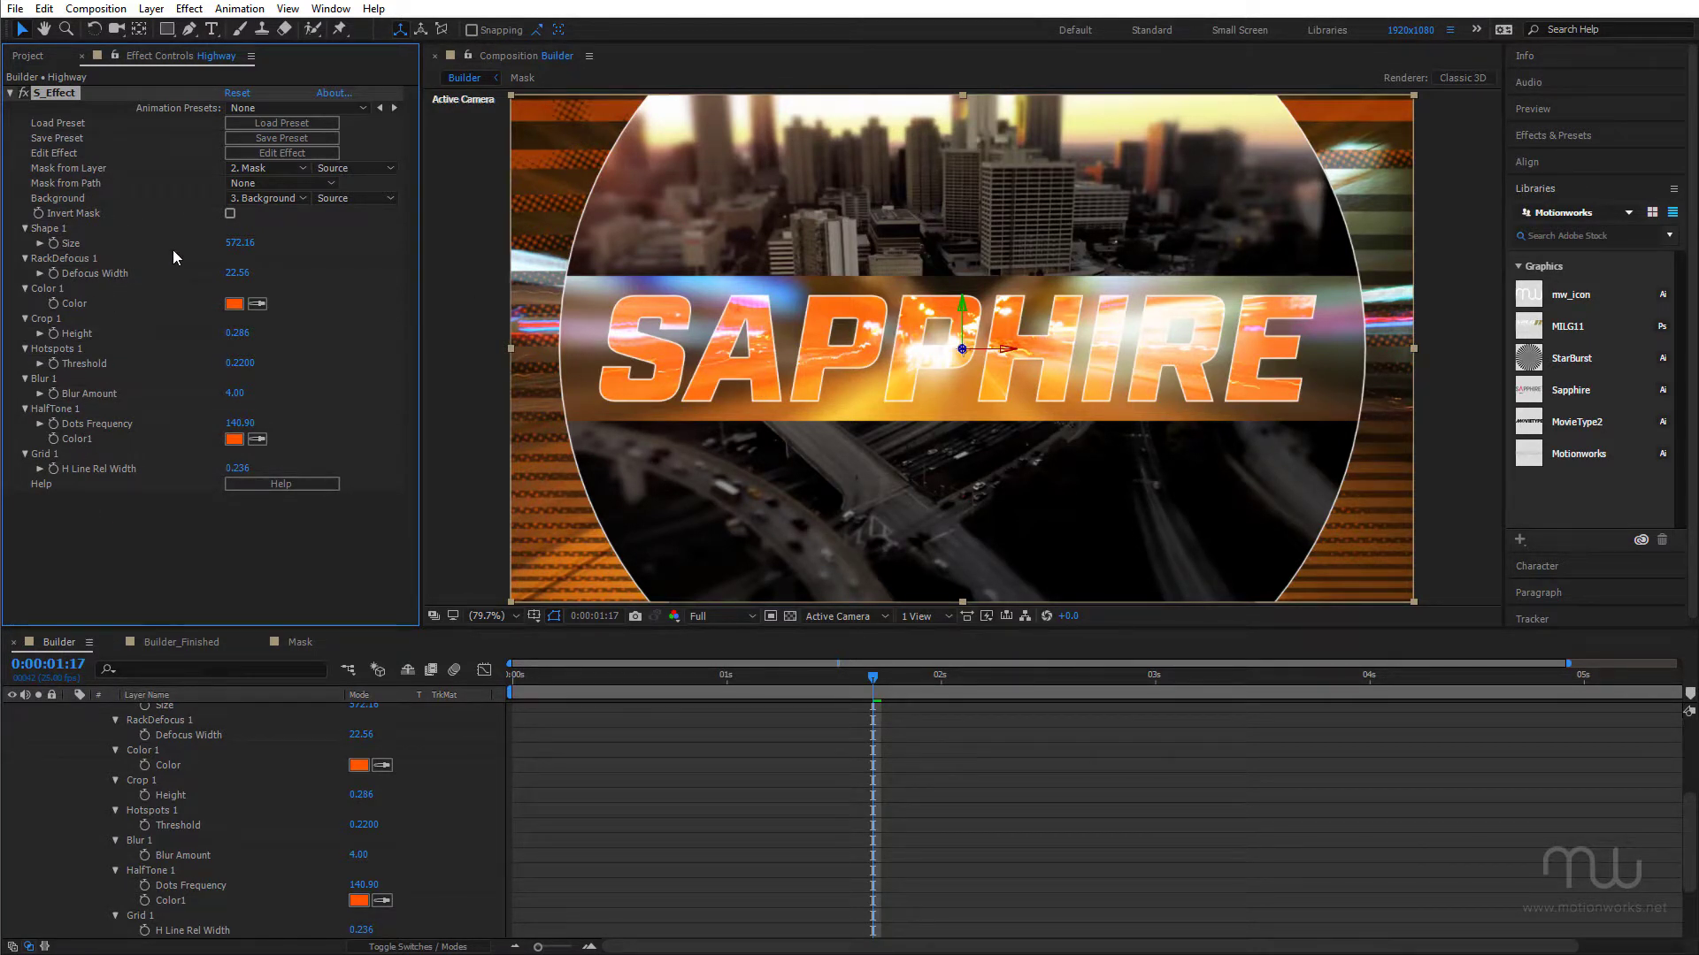
left_click(170, 642)
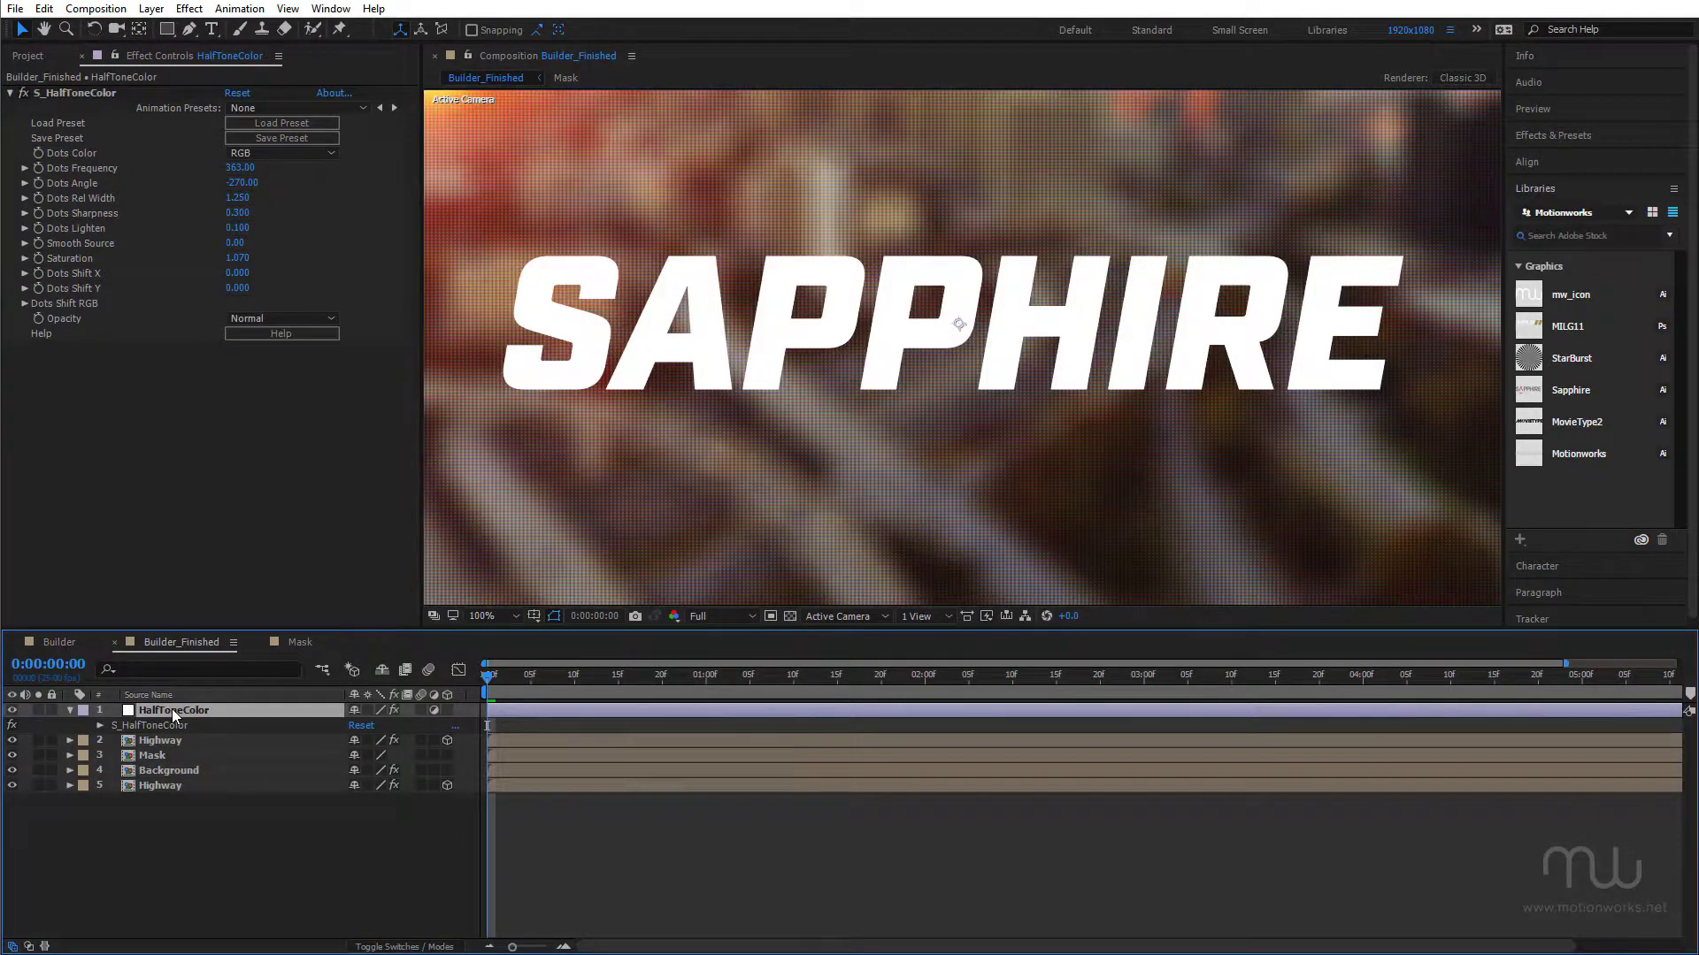
Step: Glance at the Mask comp, return to Builder, and collapse and deselect the Highway layer
left_click(295, 643)
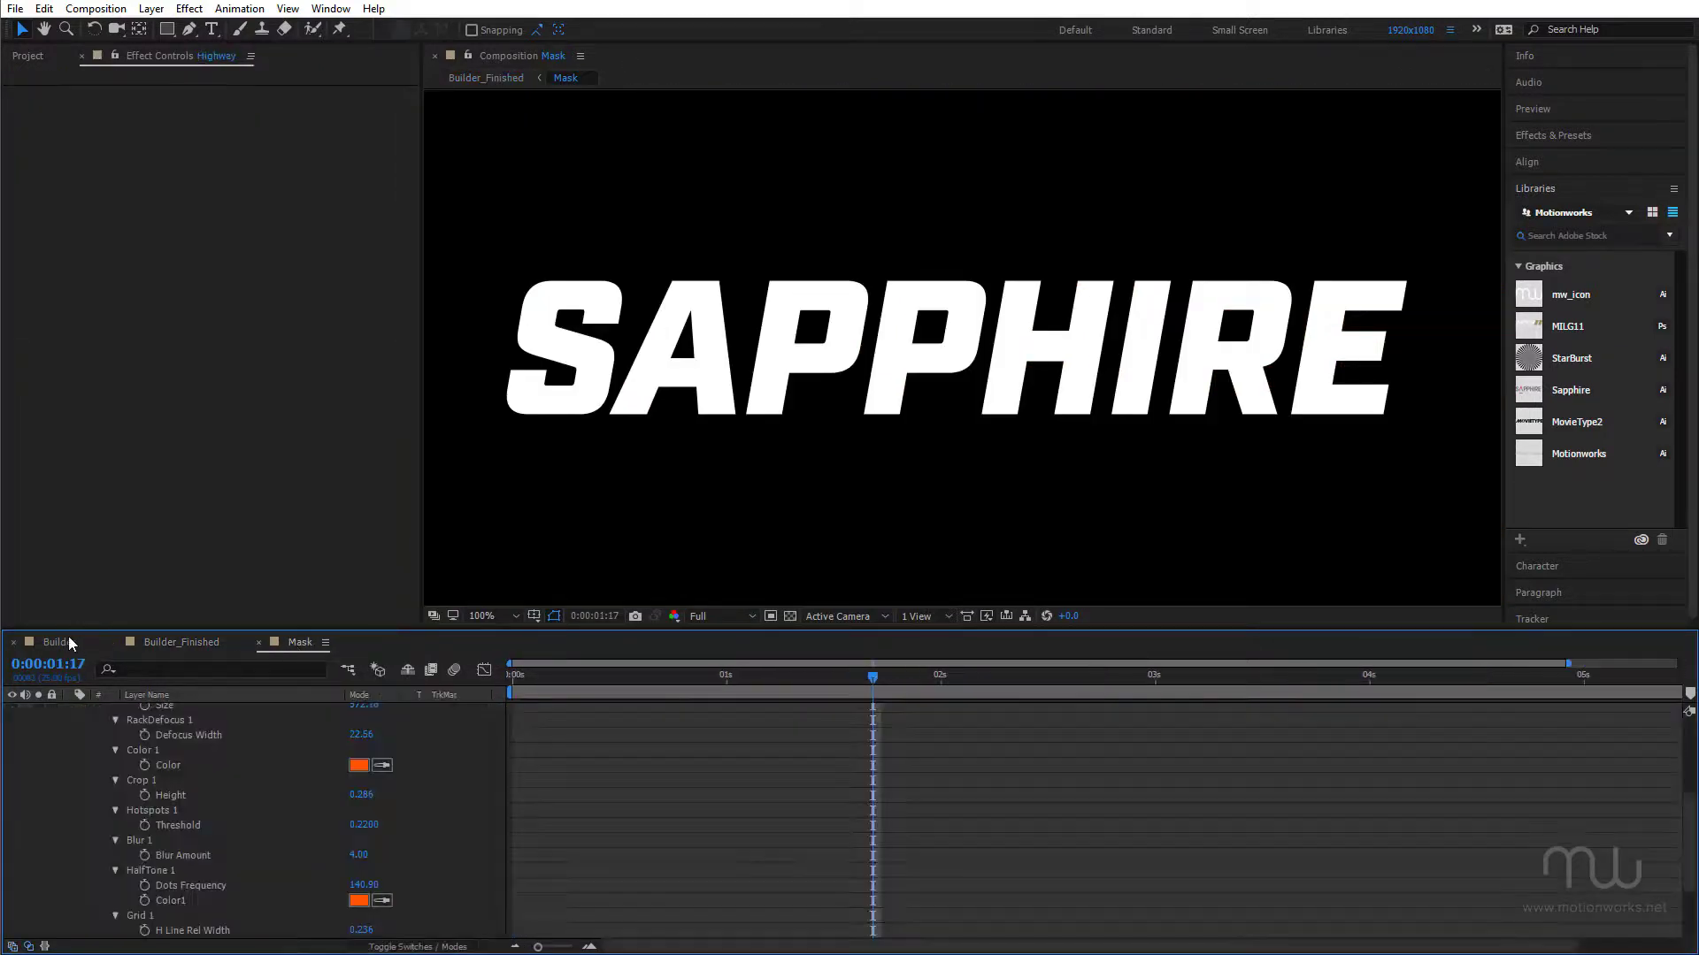
left_click(71, 643)
scroll(167, 783, "up", 5)
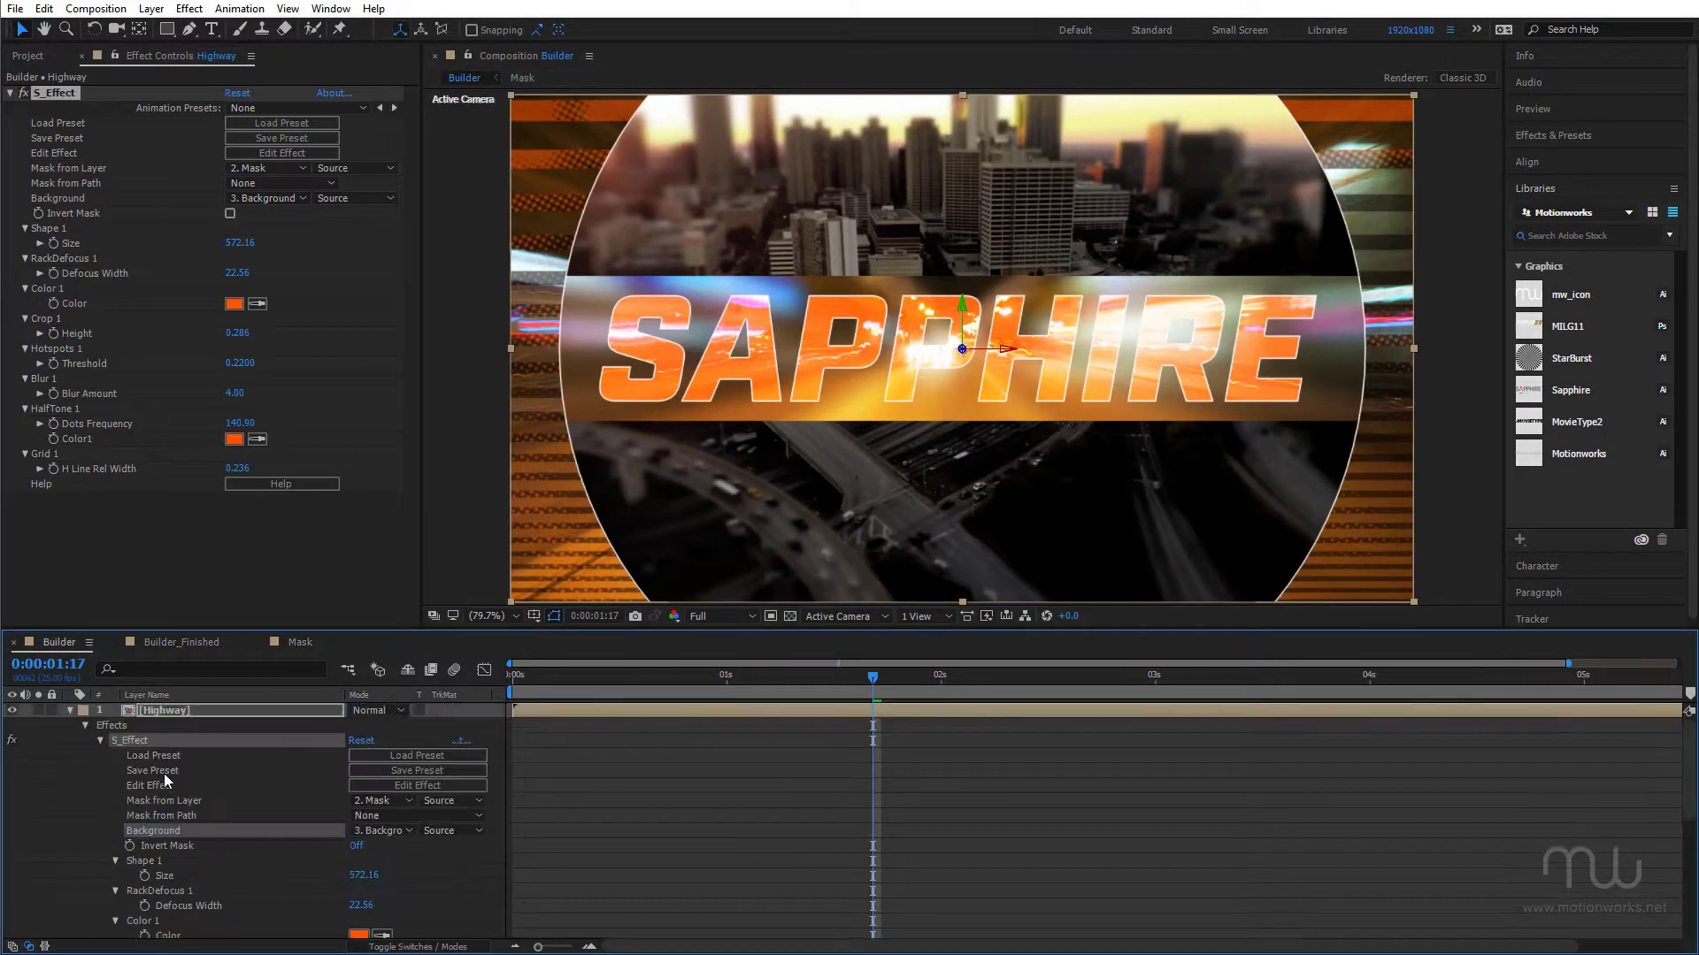
left_click(74, 711)
left_click(243, 834)
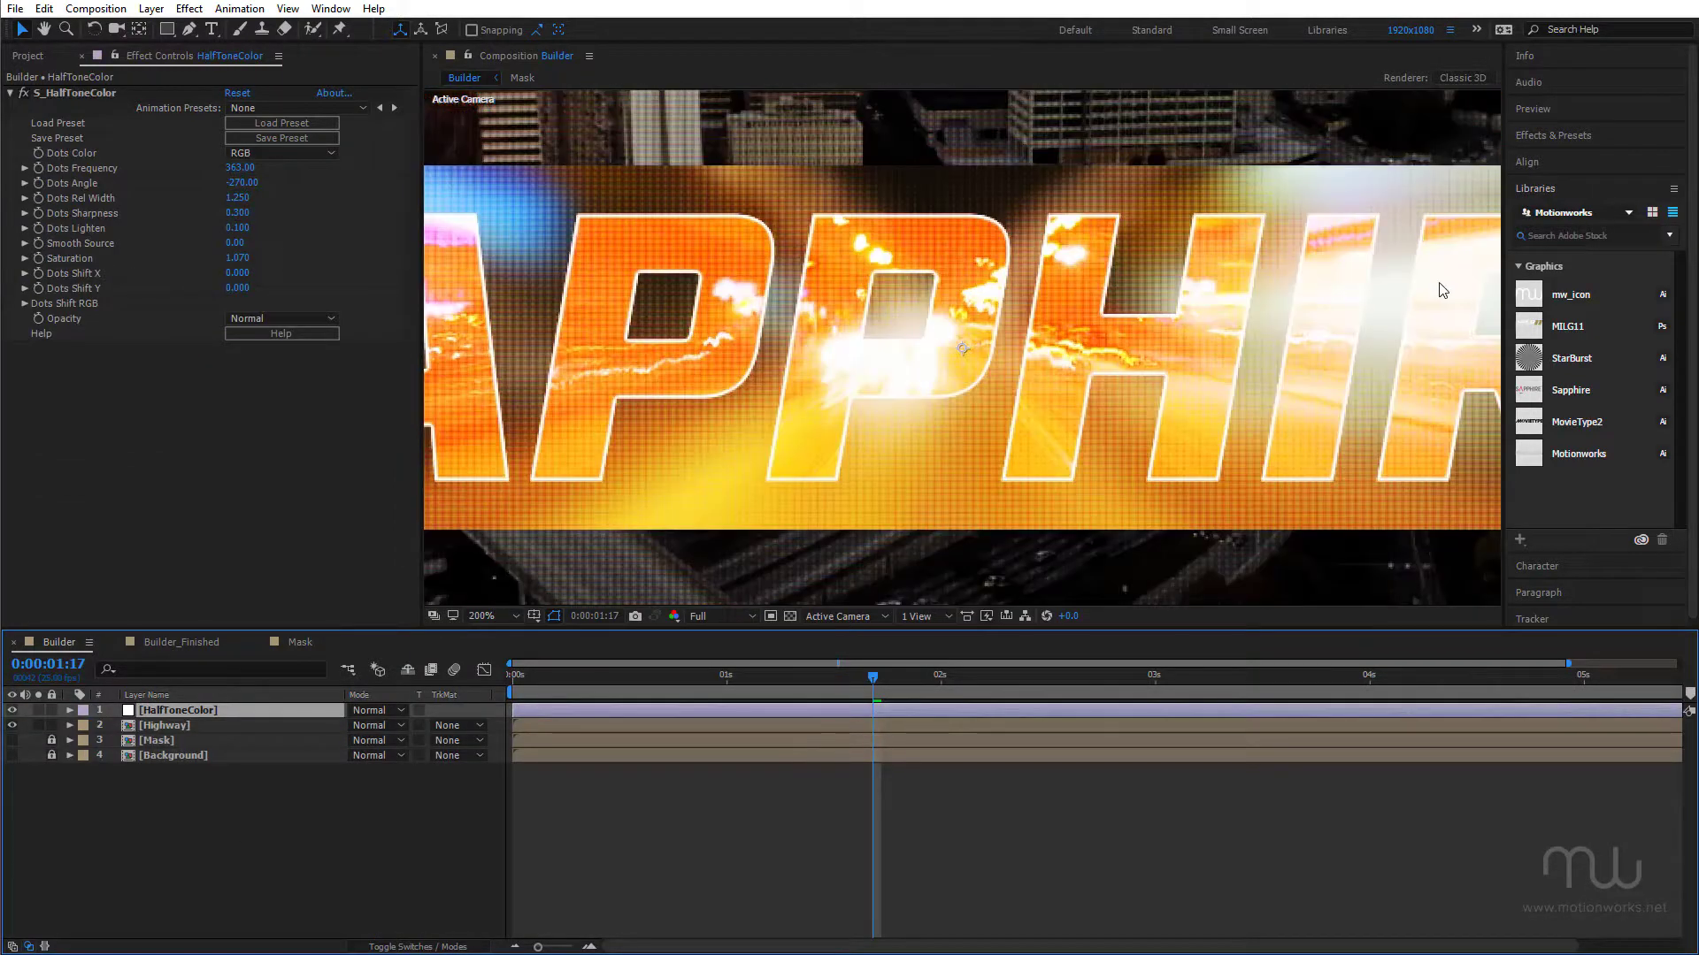
scroll(1316, 235, "down", 1)
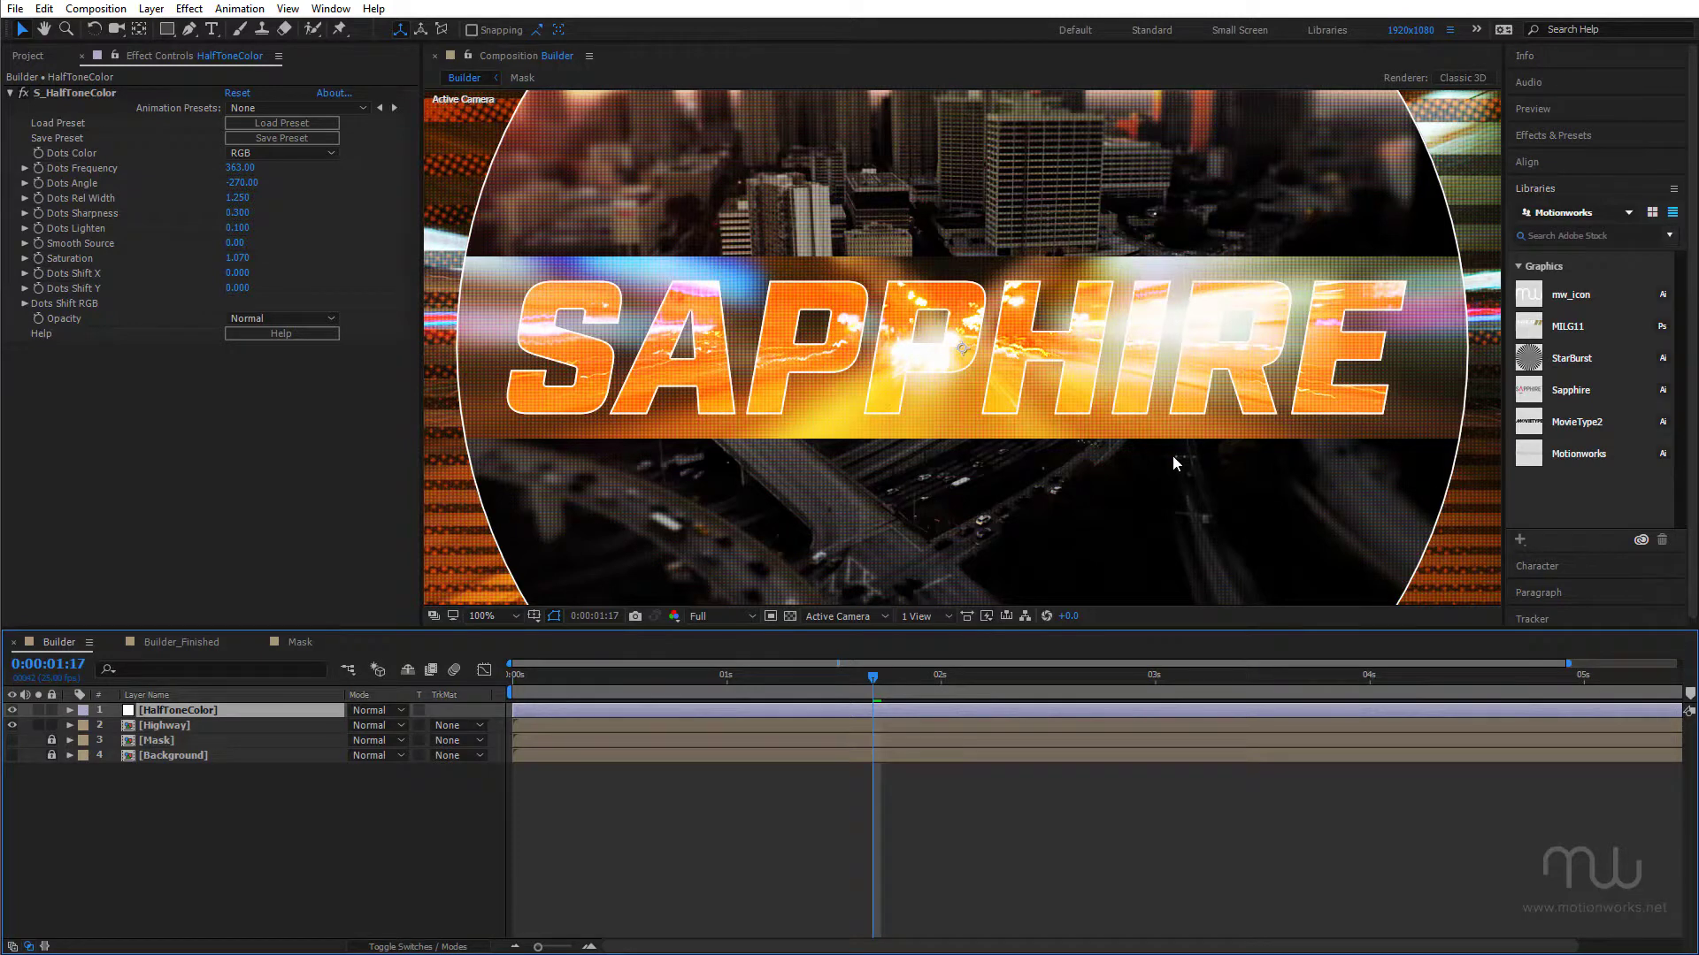
Step: Preview at 200% then 100%, and enlarge the composition viewer's height and width
key("period")
key("comma")
left_click_drag(958, 635, 956, 793)
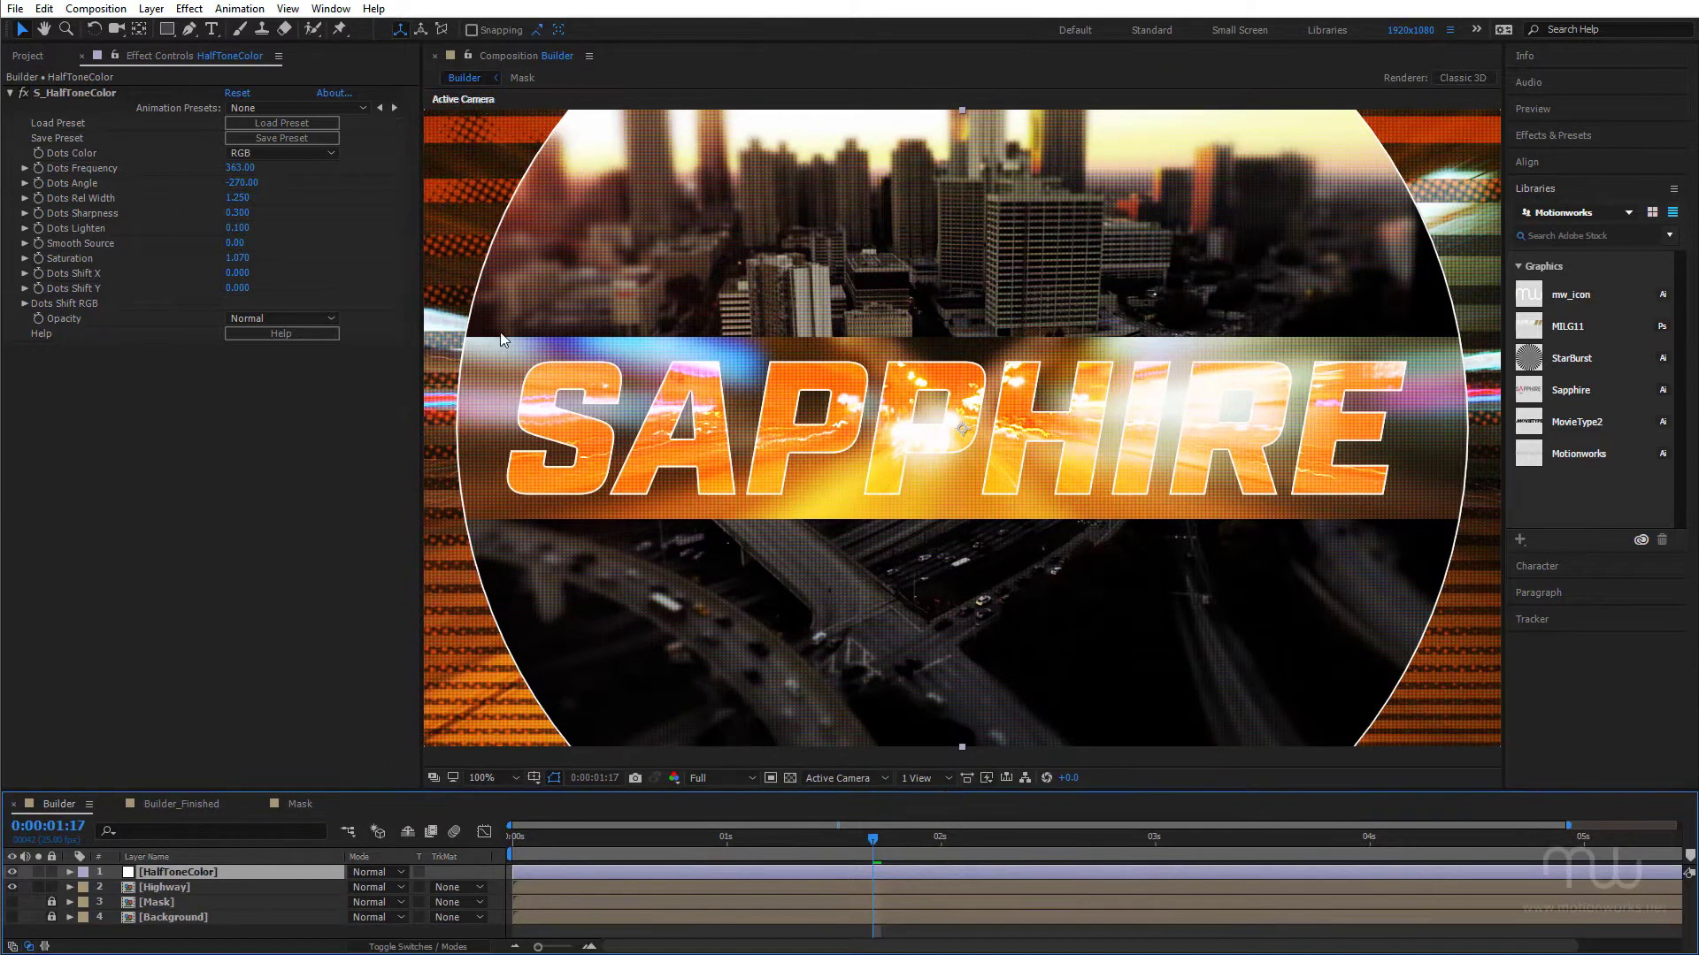
left_click_drag(419, 346, 103, 333)
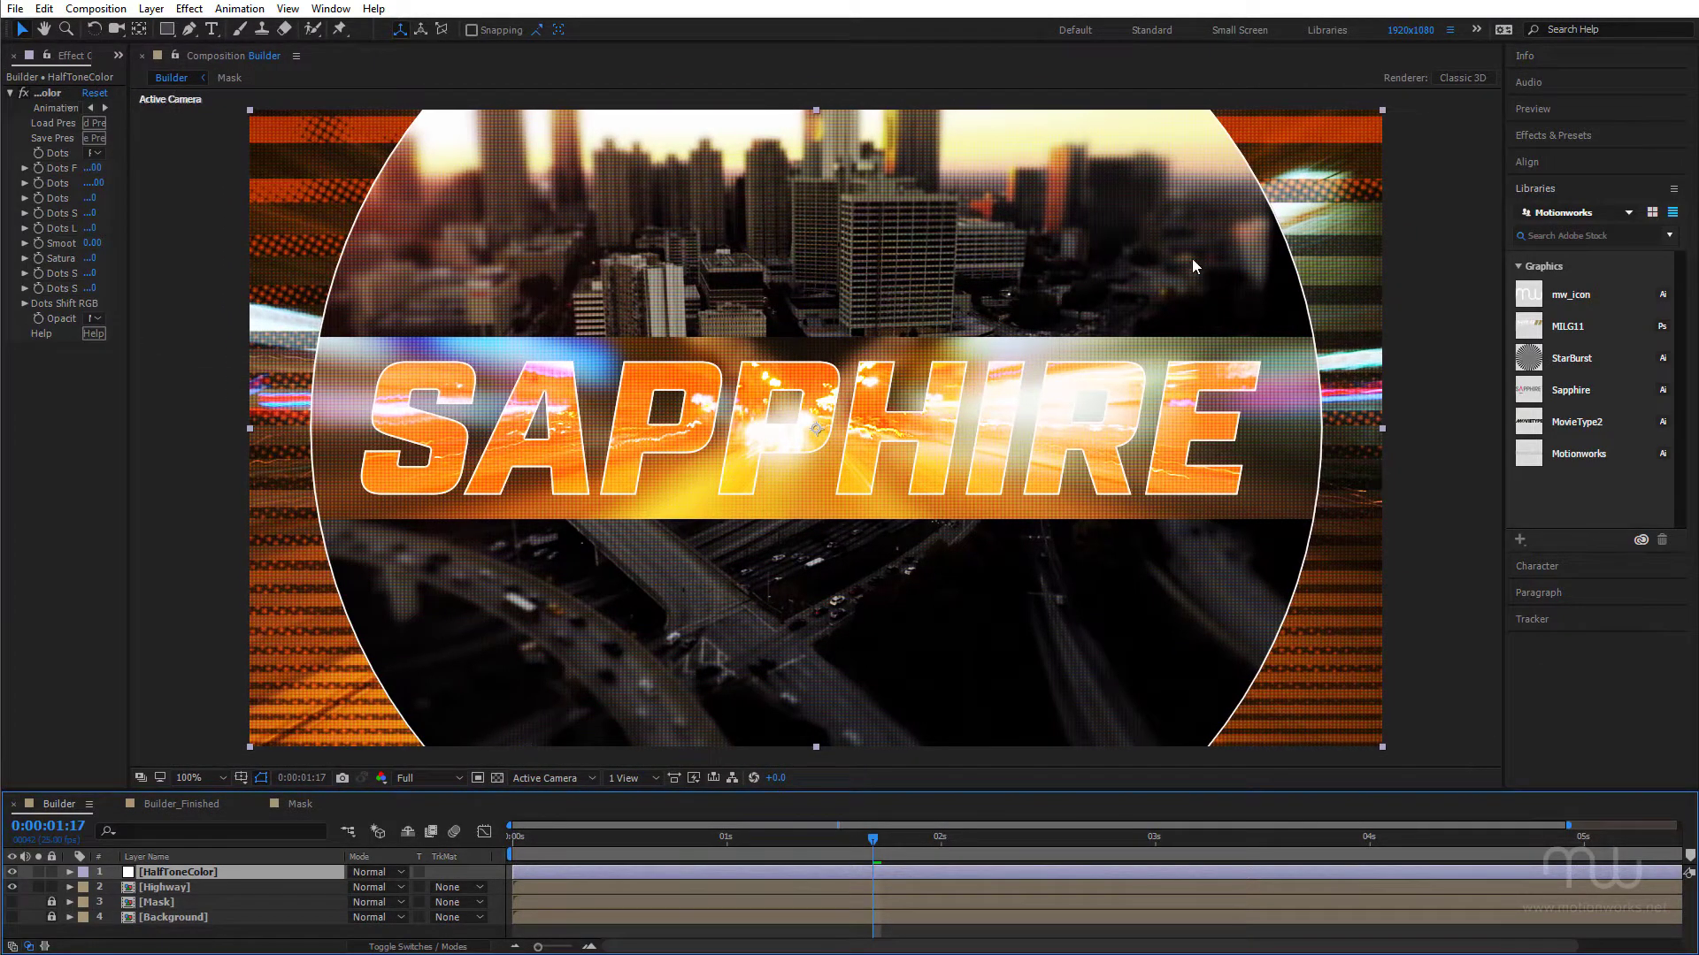
Step: Maximise the Composition panel and play the halftone SAPPHIRE circle-reveal animation
key("grave")
key("space")
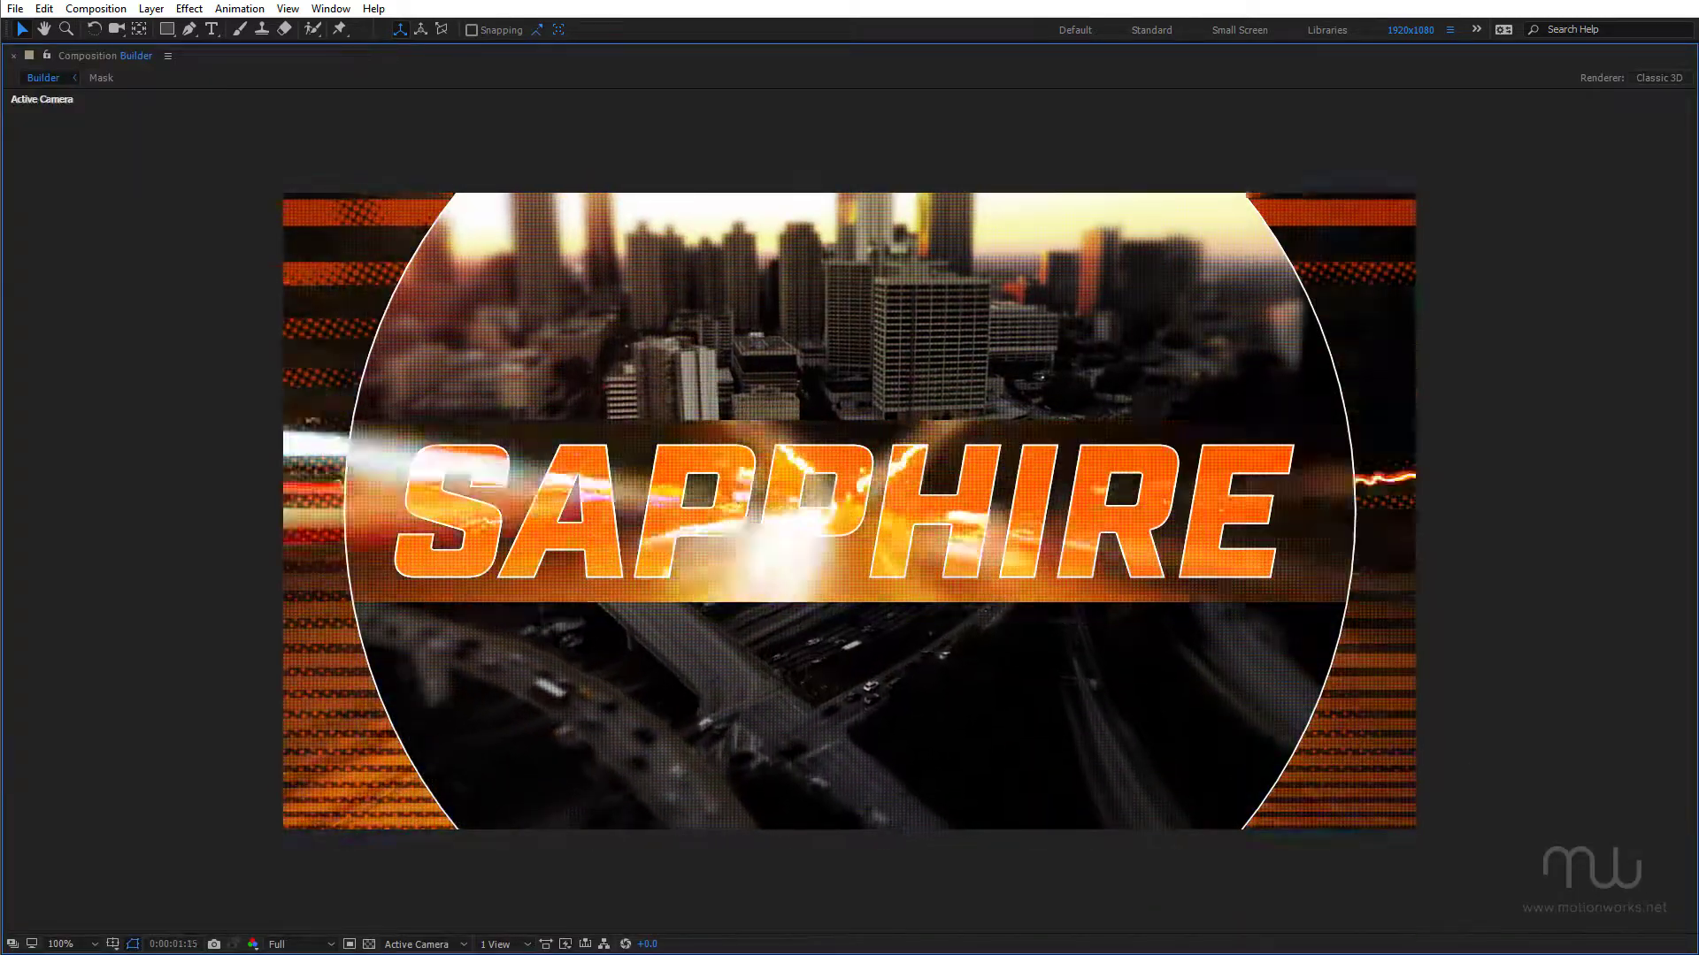